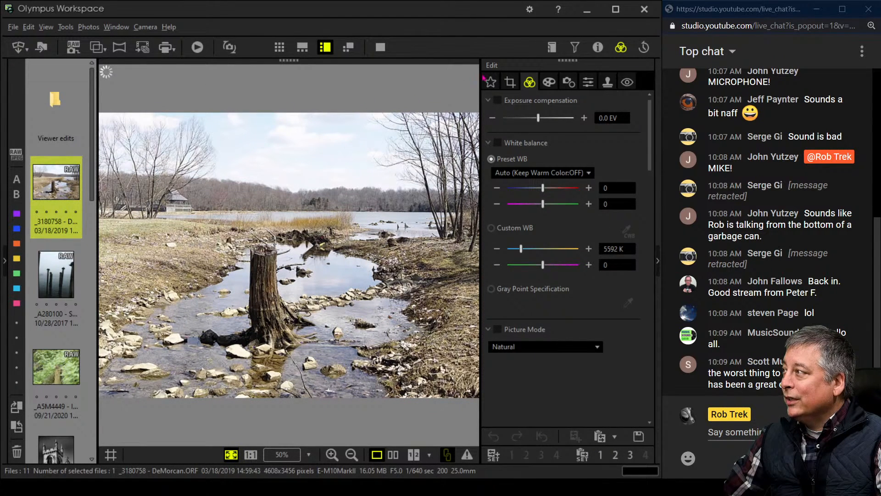
Step: Check the photo's shooting properties and hide them again
{"action": "left_click", "coordinate": [602, 55]}
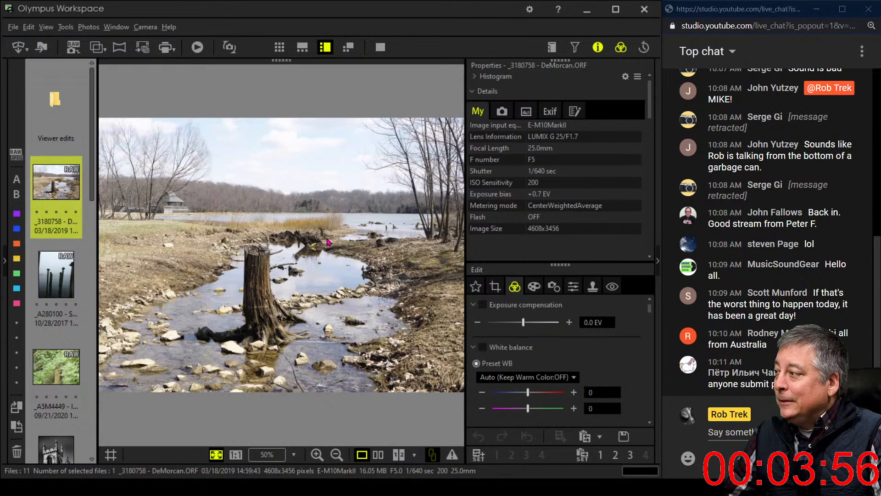
{"action": "left_click", "coordinate": [597, 47]}
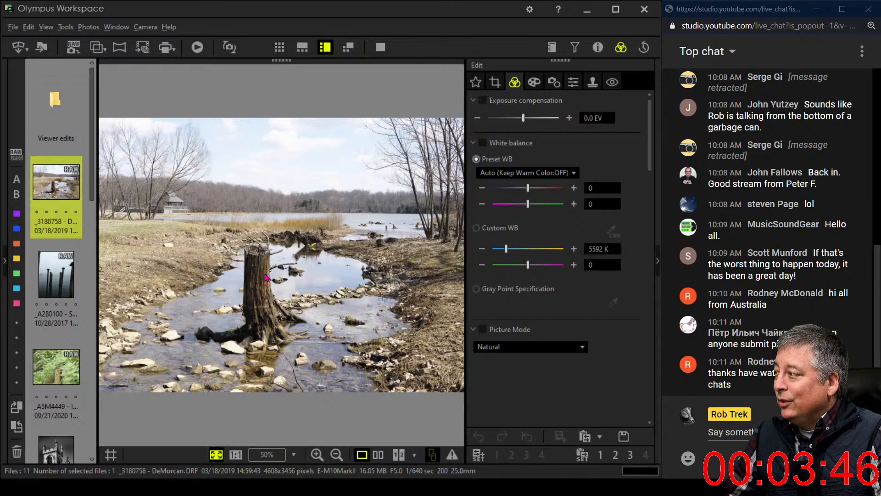
Step: Crop the photo to a 1:1 square of about 3231 x 3231 pixels, anchored at the image's upper-left corner and framing the tree stump
{"action": "left_click", "coordinate": [495, 84]}
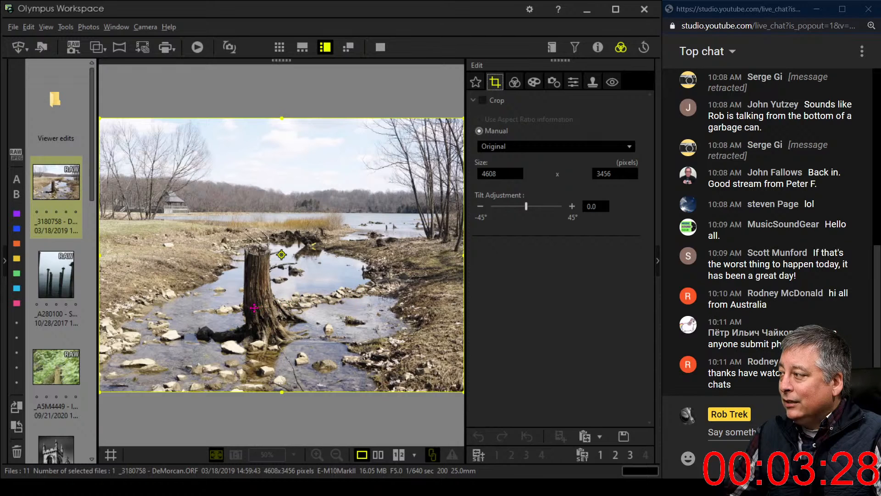
{"action": "left_click", "coordinate": [536, 146]}
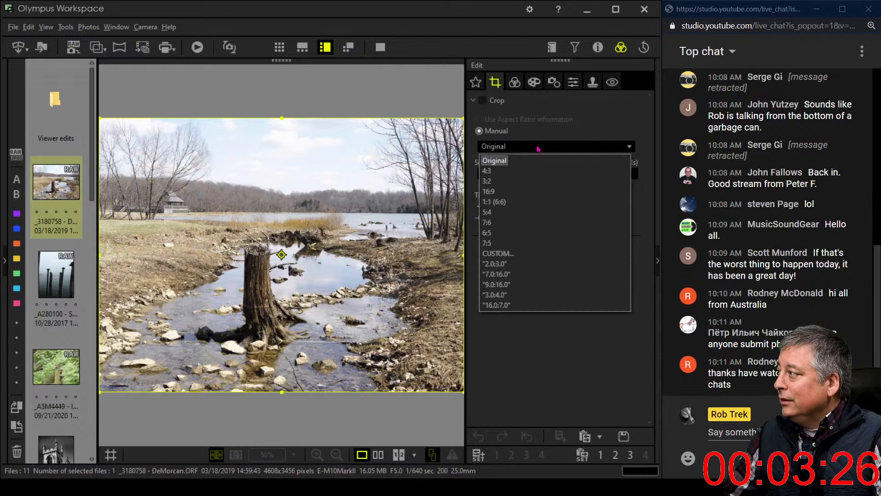
{"action": "left_click", "coordinate": [522, 192]}
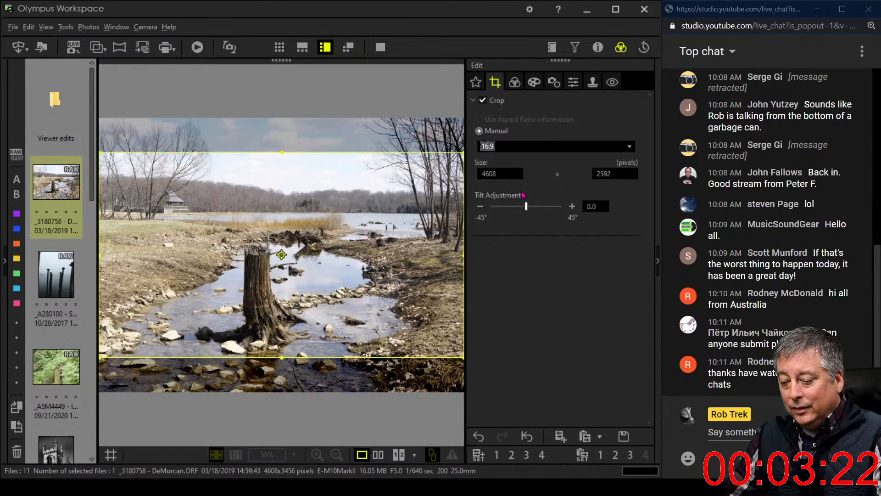
{"action": "left_click", "coordinate": [526, 146]}
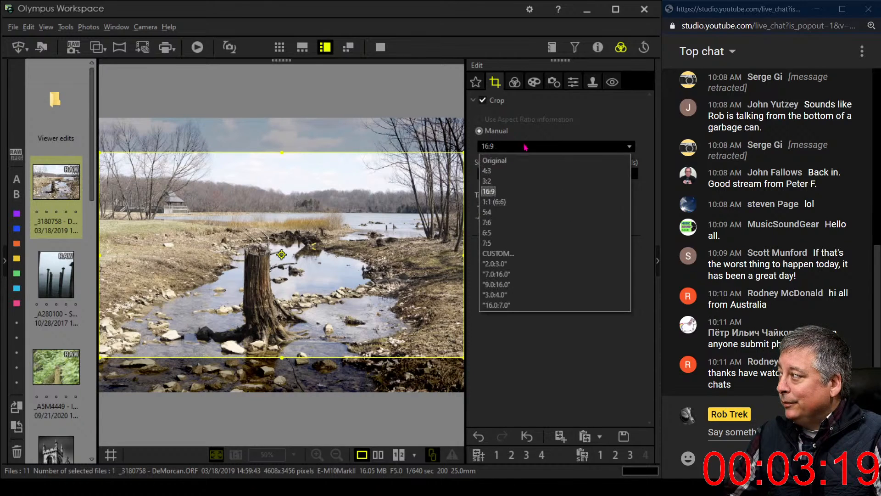
{"action": "left_click", "coordinate": [508, 202]}
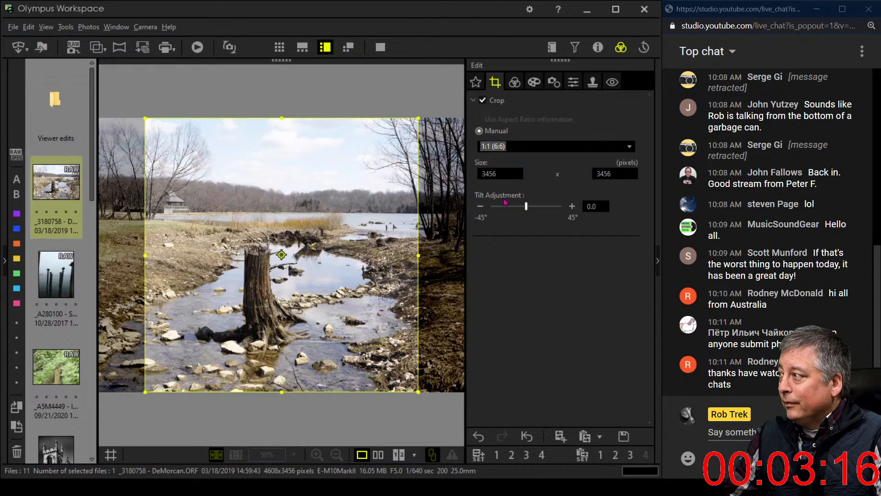
{"action": "left_click_drag", "start_coordinate": [366, 230], "coordinate": [313, 234]}
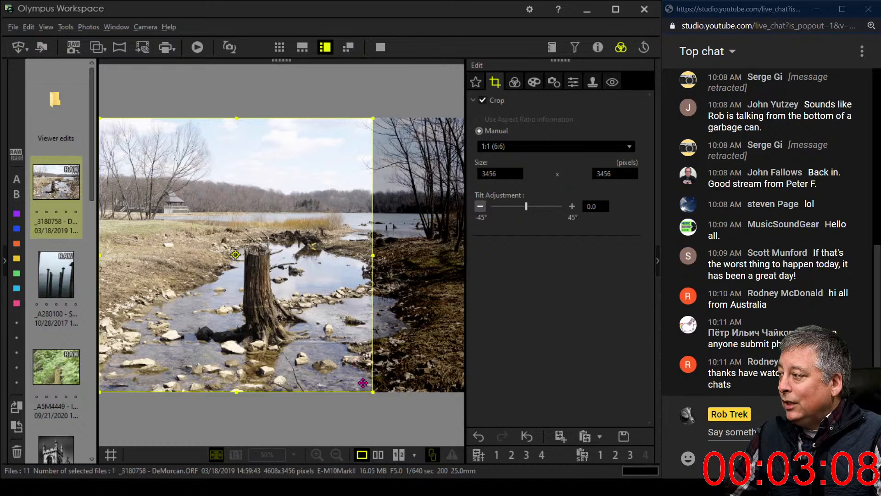
{"action": "left_click_drag", "start_coordinate": [373, 392], "coordinate": [350, 374]}
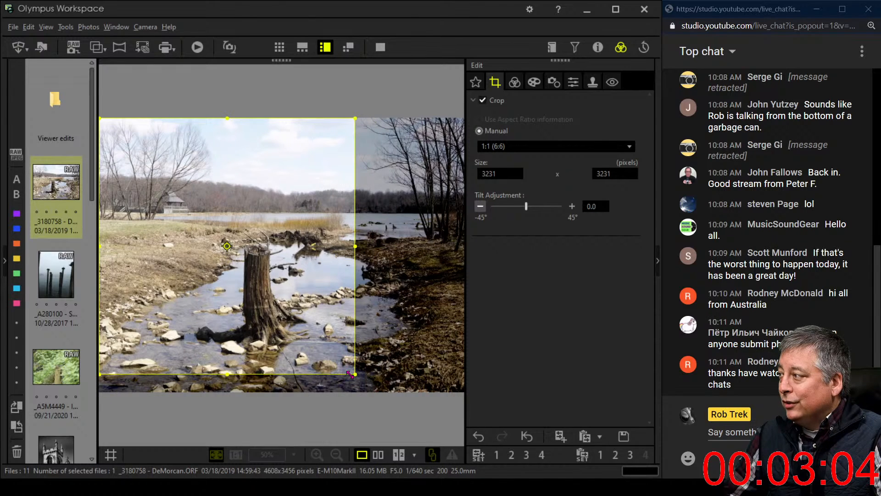
Step: Apply Dehaze at 61 and Clarity at 6 to the photo
{"action": "left_click", "coordinate": [518, 84]}
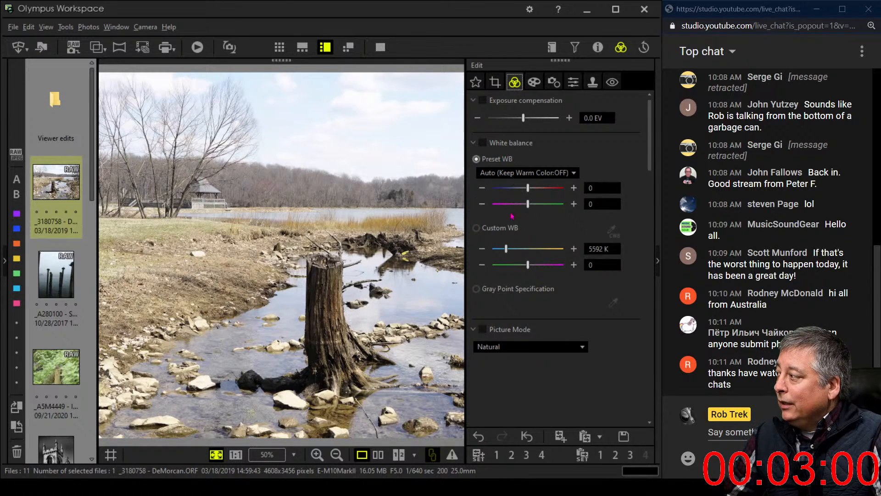
{"action": "scroll", "coordinate": [535, 348], "scroll_direction": "down", "scroll_amount": 4}
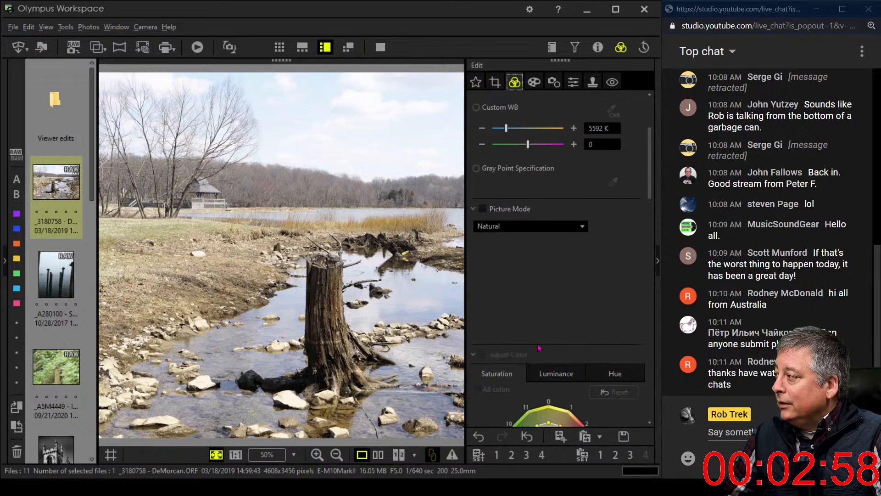
{"action": "scroll", "coordinate": [538, 346], "scroll_direction": "down", "scroll_amount": 5}
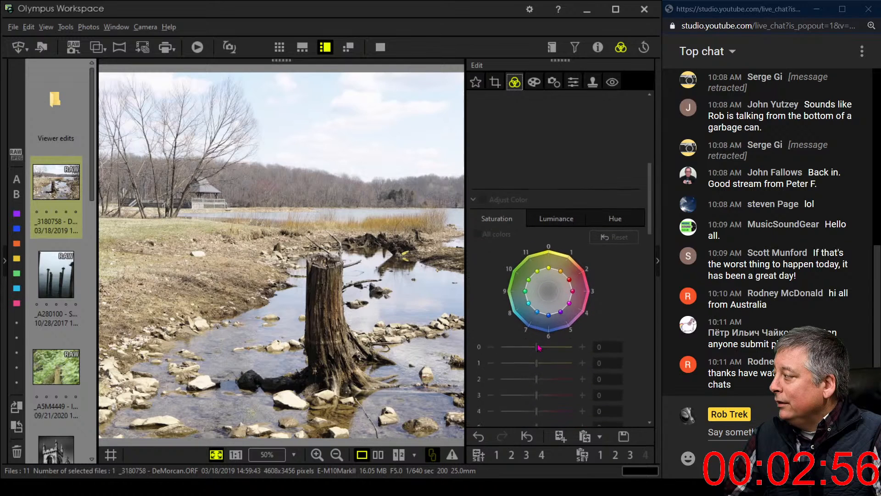
{"action": "scroll", "coordinate": [539, 347], "scroll_direction": "down", "scroll_amount": 2}
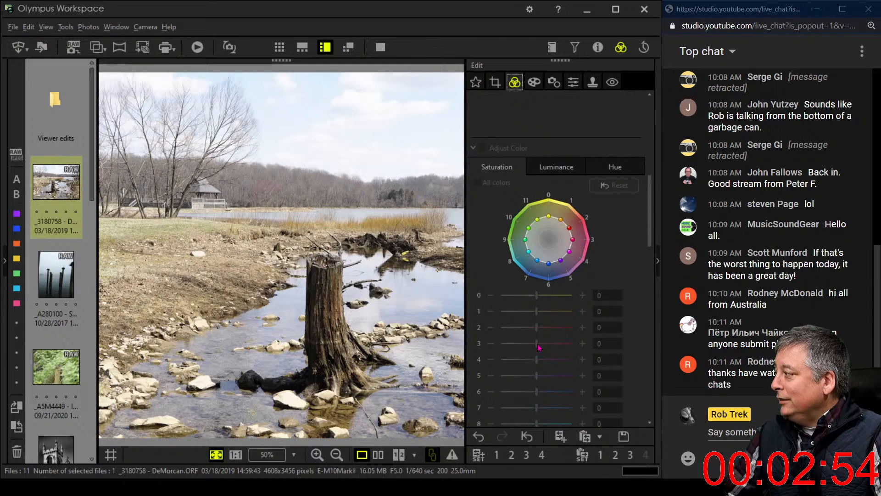
{"action": "scroll", "coordinate": [533, 338], "scroll_direction": "down", "scroll_amount": 3}
{"action": "scroll", "coordinate": [530, 329], "scroll_direction": "down", "scroll_amount": 7}
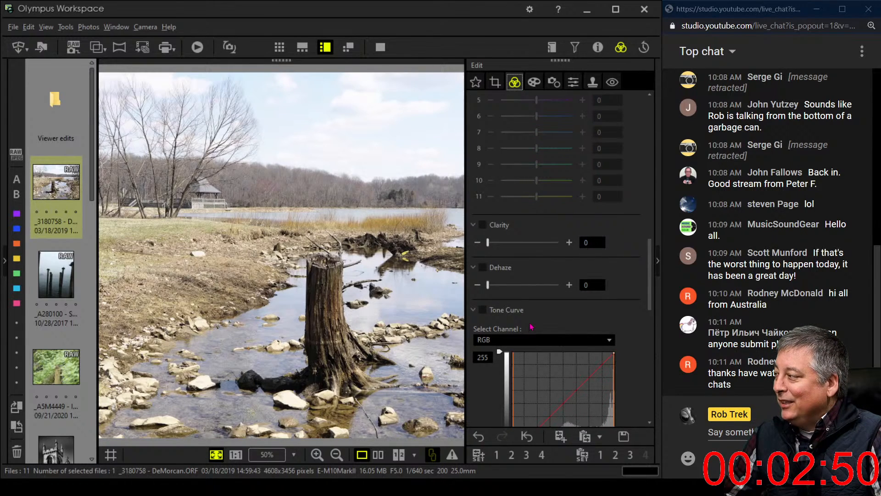
{"action": "left_click_drag", "start_coordinate": [492, 285], "coordinate": [536, 288]}
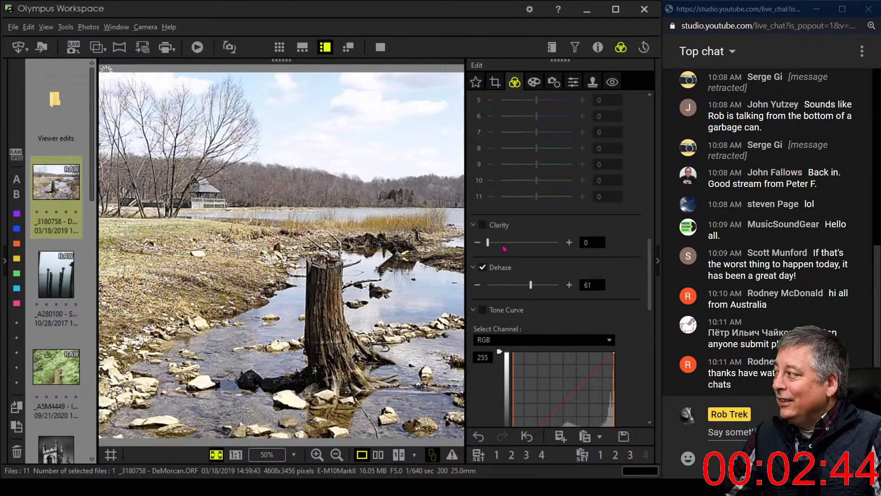
{"action": "left_click_drag", "start_coordinate": [489, 243], "coordinate": [495, 244]}
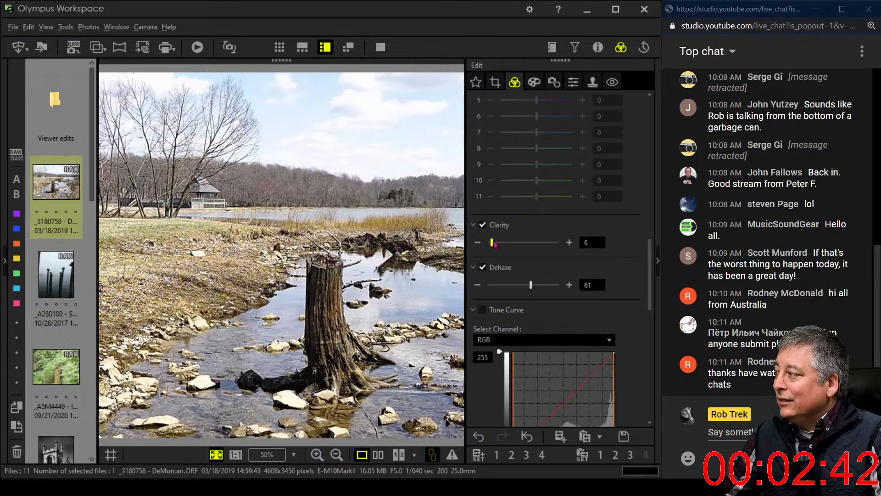
Step: Raise the photo's Sharpness to 2.0
{"action": "left_click", "coordinate": [573, 82]}
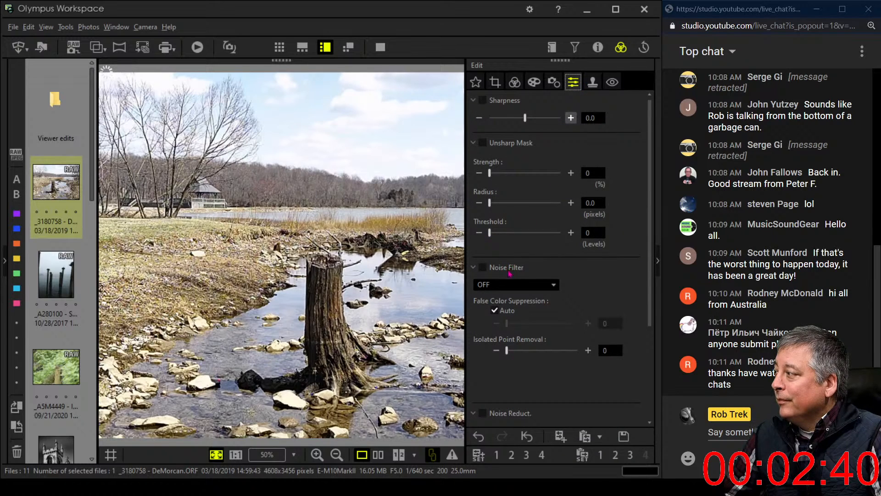
{"action": "left_click_drag", "start_coordinate": [525, 119], "coordinate": [561, 118]}
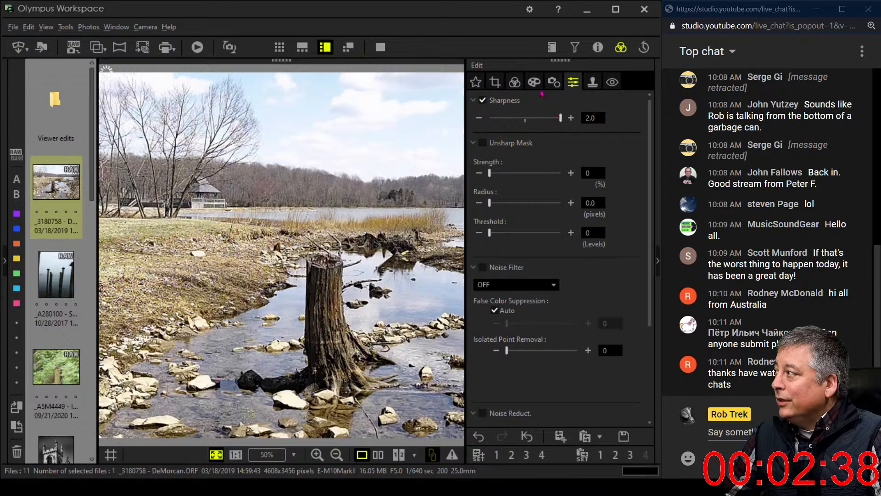
Step: Collapse the Adjust Color settings and look over the tone curve
{"action": "left_click", "coordinate": [514, 82]}
{"action": "scroll", "coordinate": [595, 303], "scroll_direction": "down", "scroll_amount": 2}
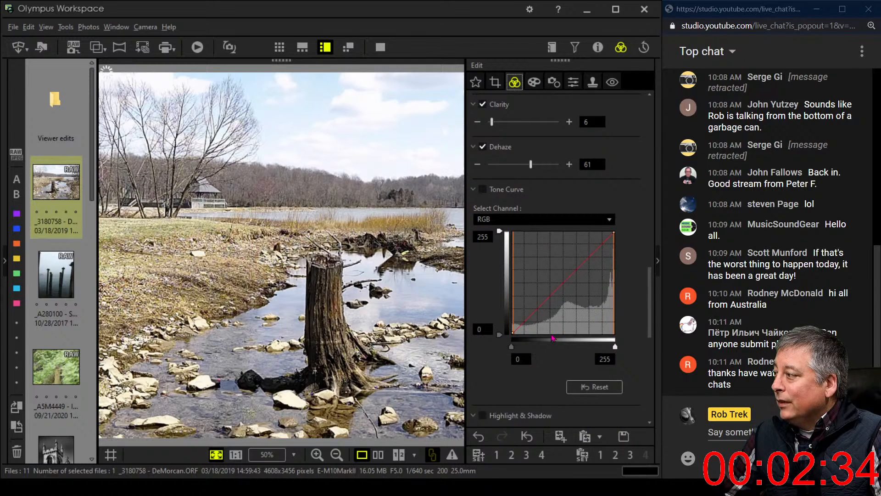
{"action": "scroll", "coordinate": [634, 277], "scroll_direction": "up", "scroll_amount": 5}
{"action": "scroll", "coordinate": [634, 277], "scroll_direction": "up", "scroll_amount": 4}
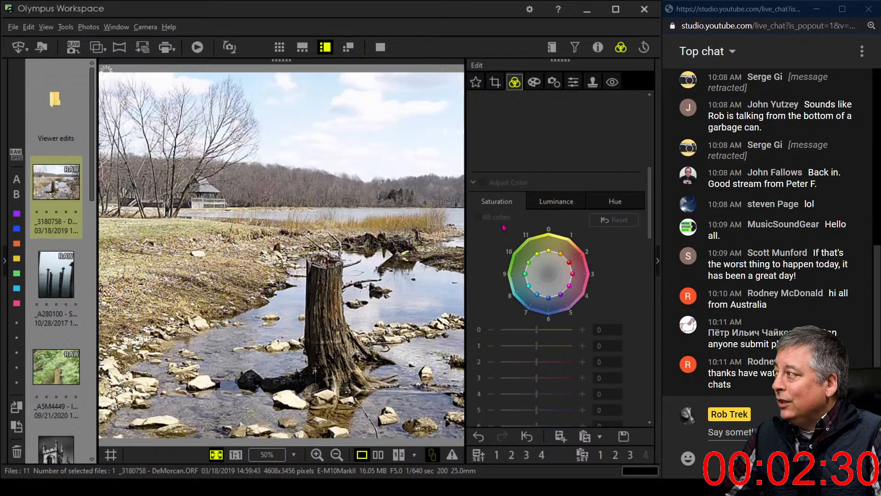
{"action": "left_click", "coordinate": [474, 181]}
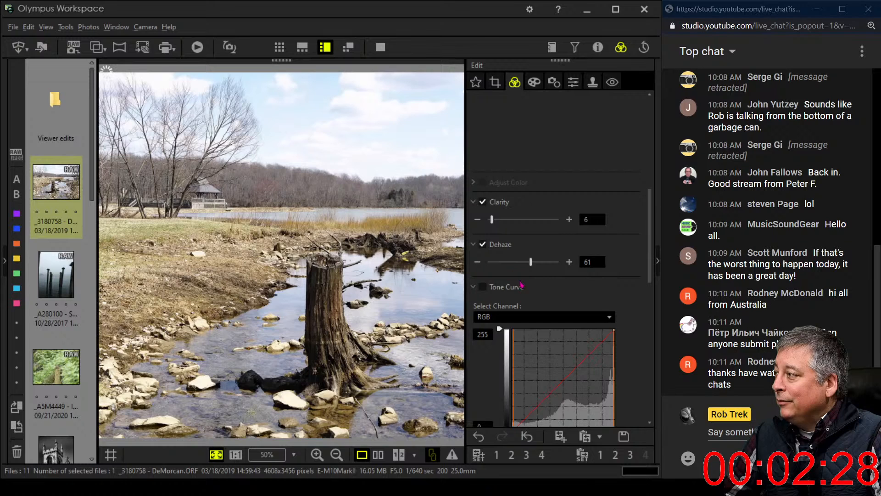
{"action": "scroll", "coordinate": [523, 286], "scroll_direction": "down", "scroll_amount": 3}
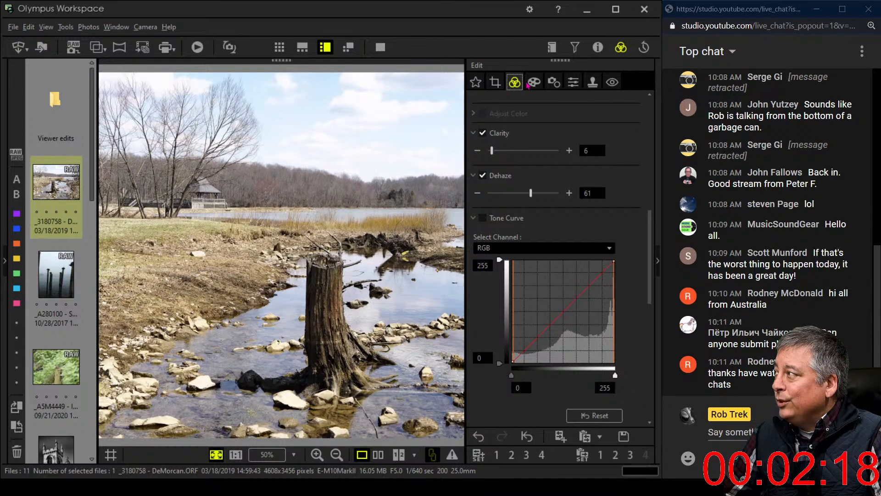
Step: Apply the Pop Art art filter to the photo
{"action": "left_click", "coordinate": [533, 83]}
{"action": "left_click", "coordinate": [525, 118]}
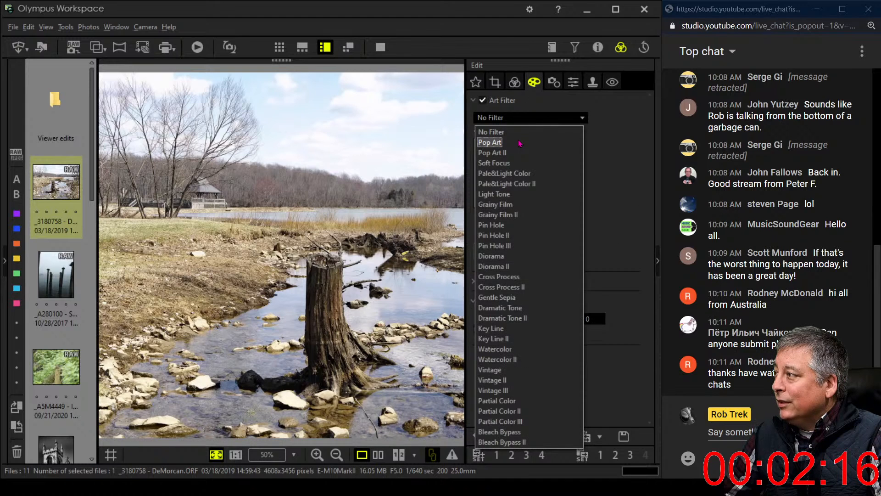
{"action": "left_click", "coordinate": [520, 142]}
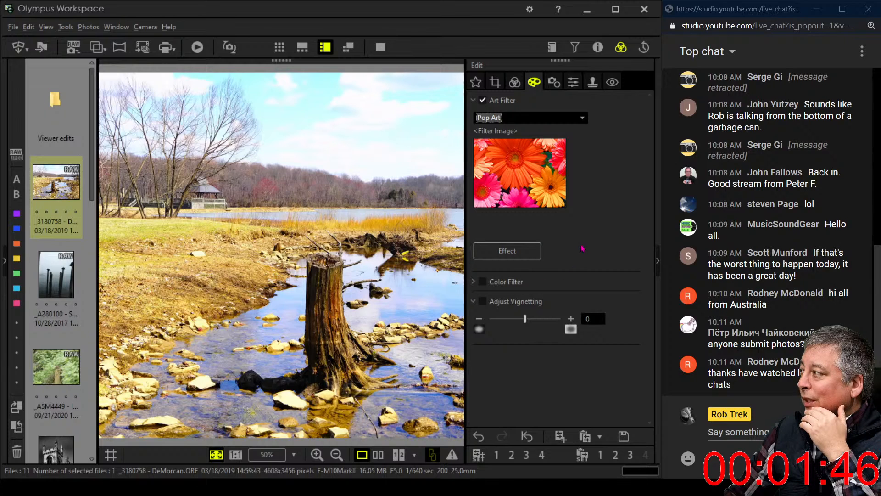
{"action": "key", "text": "shift+Tab"}
Step: Switch to custom white balance with a green-magenta tint of 1 and a color temperature of 5800 K
{"action": "left_click", "coordinate": [514, 83]}
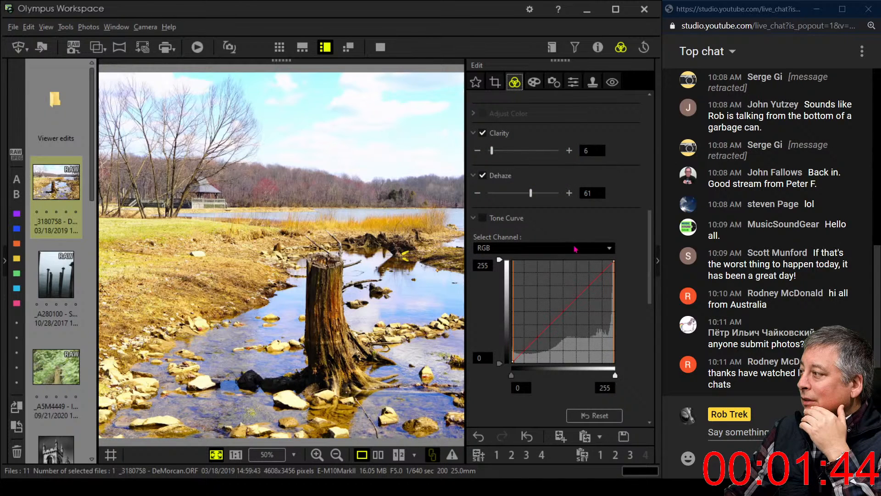
{"action": "scroll", "coordinate": [591, 256], "scroll_direction": "up", "scroll_amount": 5}
{"action": "scroll", "coordinate": [591, 256], "scroll_direction": "up", "scroll_amount": 4}
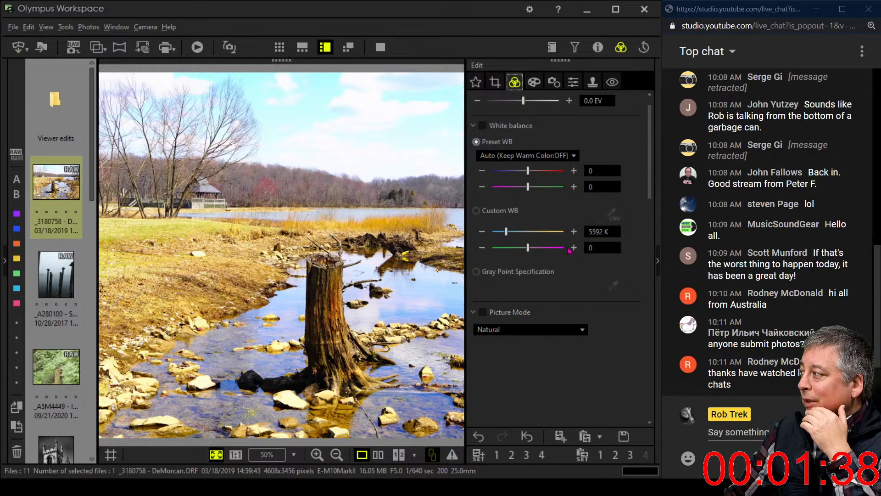
{"action": "left_click", "coordinate": [573, 247]}
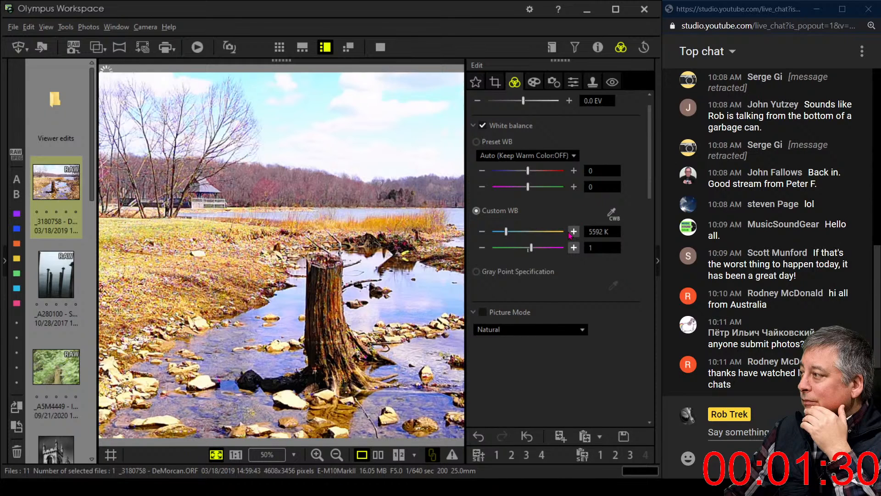
{"action": "double_click", "coordinate": [592, 232]}
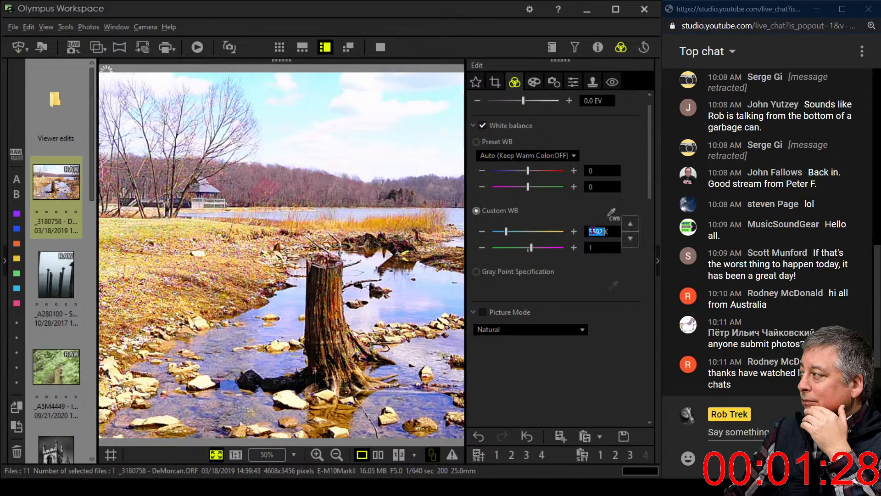
{"action": "type", "text": "5800"}
{"action": "key", "text": "Return"}
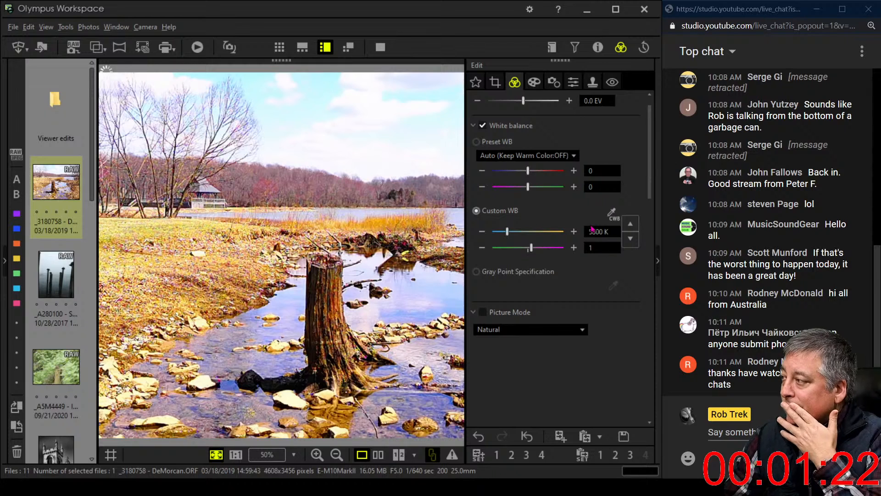
Step: Reduce the photo's Saturation to -1.0
{"action": "scroll", "coordinate": [565, 294], "scroll_direction": "down", "scroll_amount": 10}
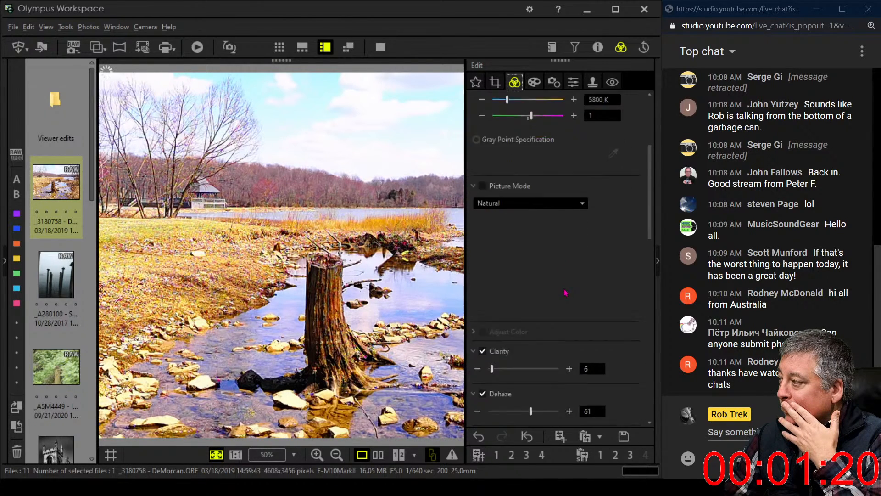
{"action": "scroll", "coordinate": [568, 288], "scroll_direction": "down", "scroll_amount": 6}
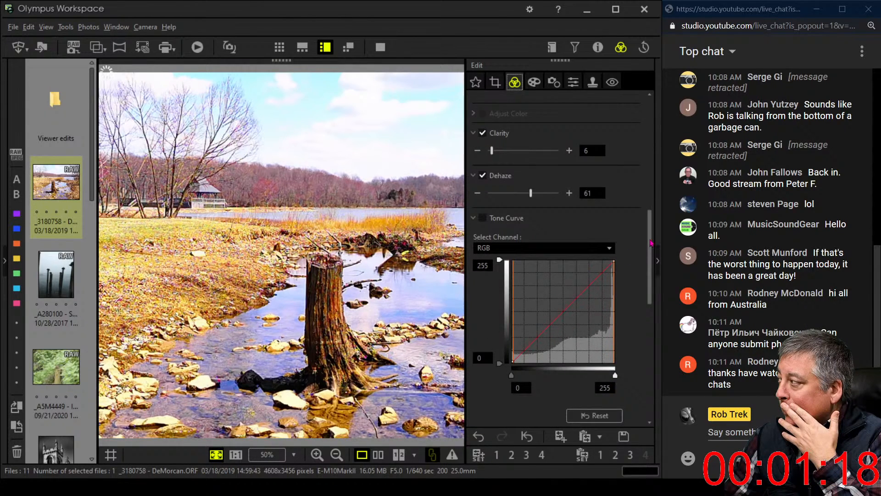
{"action": "left_click_drag", "start_coordinate": [527, 327], "coordinate": [507, 328]}
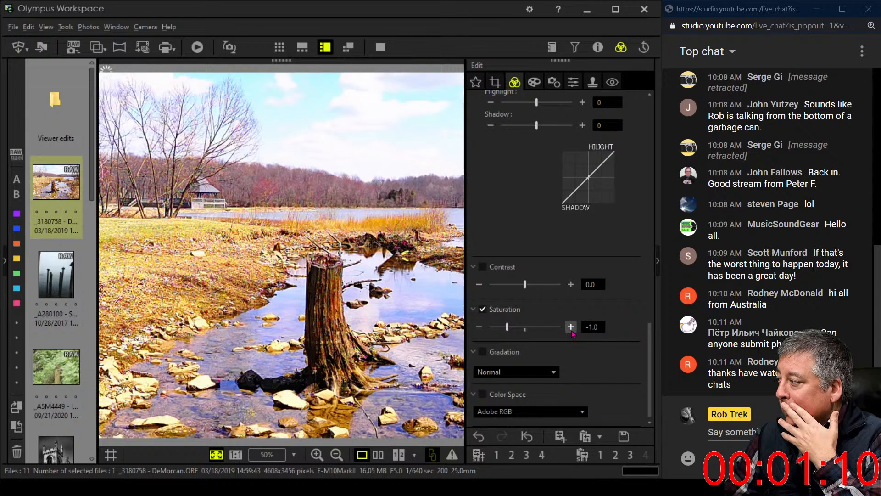
Step: Change the photo's color space to sRGB
{"action": "left_click", "coordinate": [561, 413]}
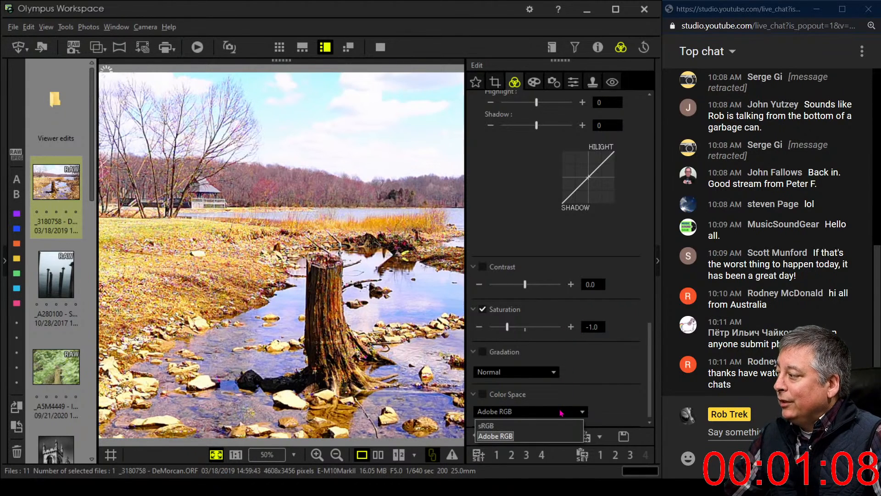
{"action": "left_click", "coordinate": [526, 426]}
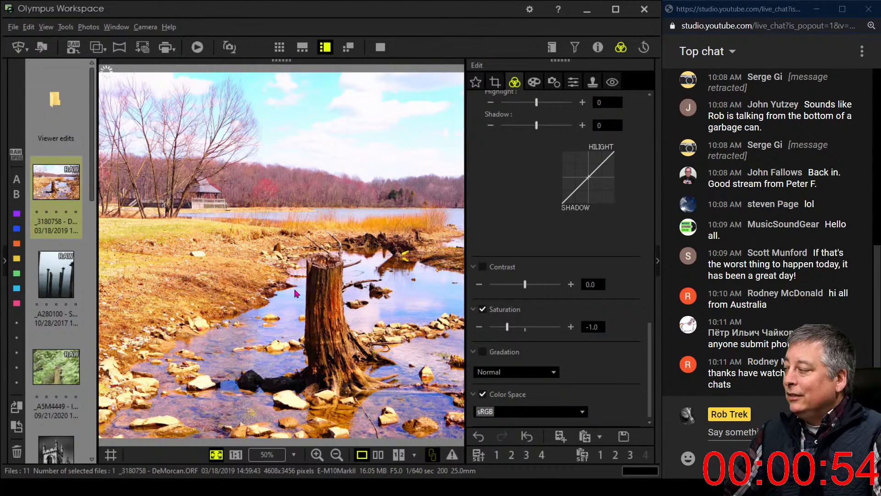
{"action": "scroll", "coordinate": [572, 388], "scroll_direction": "up", "scroll_amount": 5}
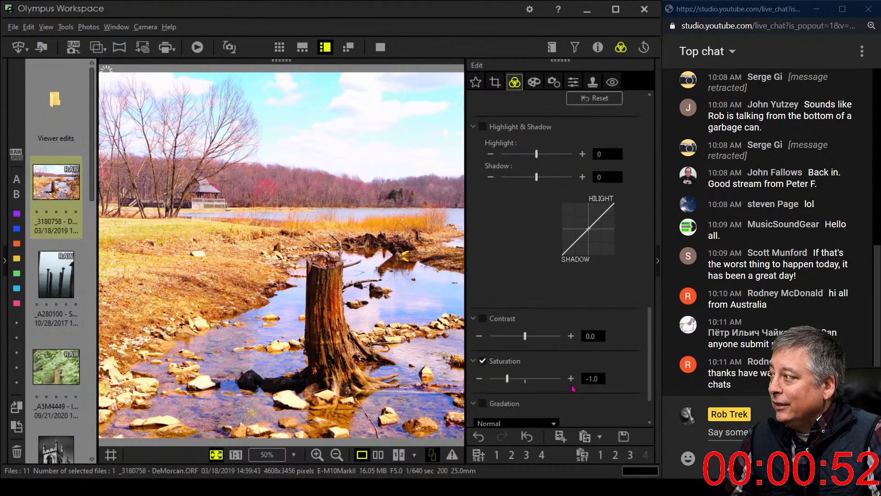
Step: Remove the Pop Art effect by setting the art filter to No Filter
{"action": "scroll", "coordinate": [572, 388], "scroll_direction": "up", "scroll_amount": 4}
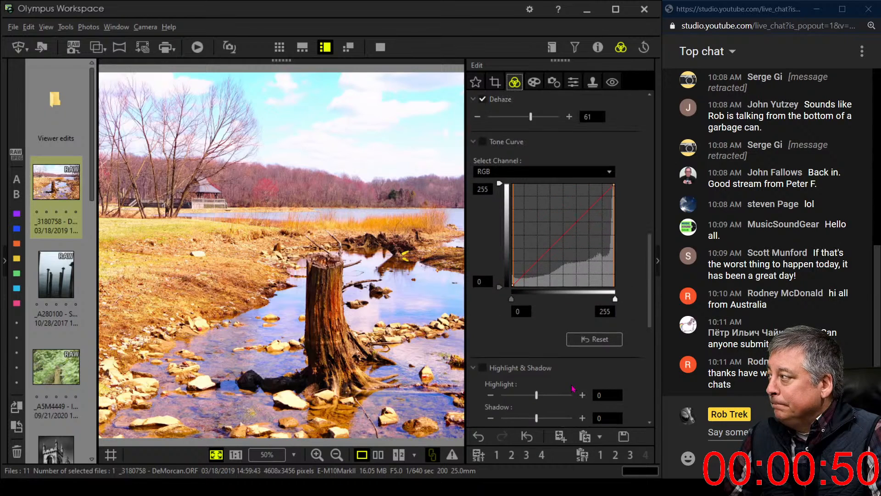
{"action": "scroll", "coordinate": [572, 388], "scroll_direction": "down", "scroll_amount": 6}
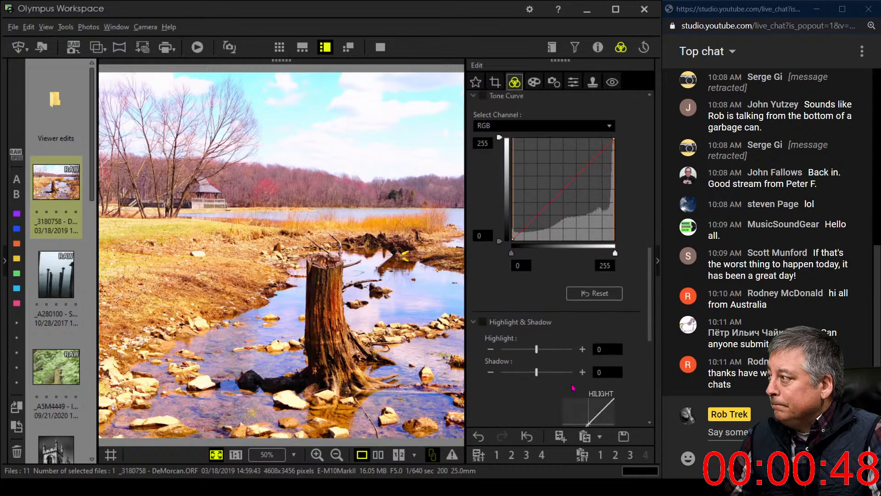
{"action": "scroll", "coordinate": [513, 396], "scroll_direction": "down", "scroll_amount": 1}
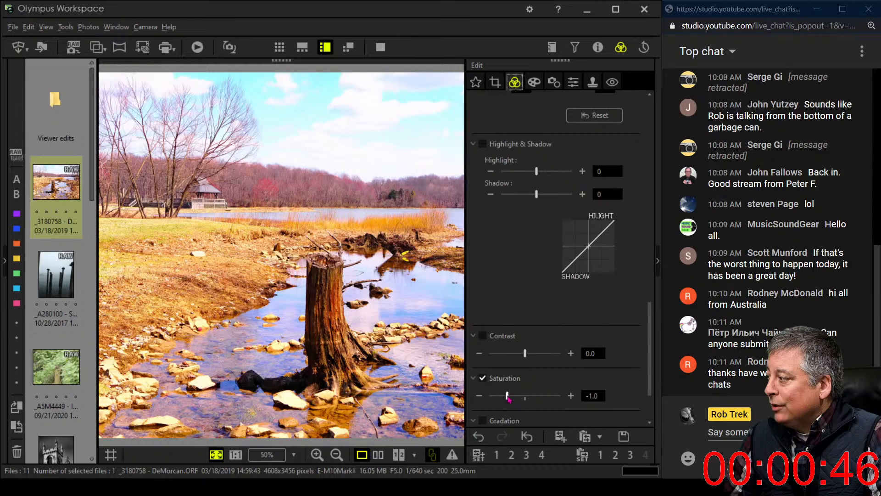
{"action": "scroll", "coordinate": [532, 298], "scroll_direction": "up", "scroll_amount": 6}
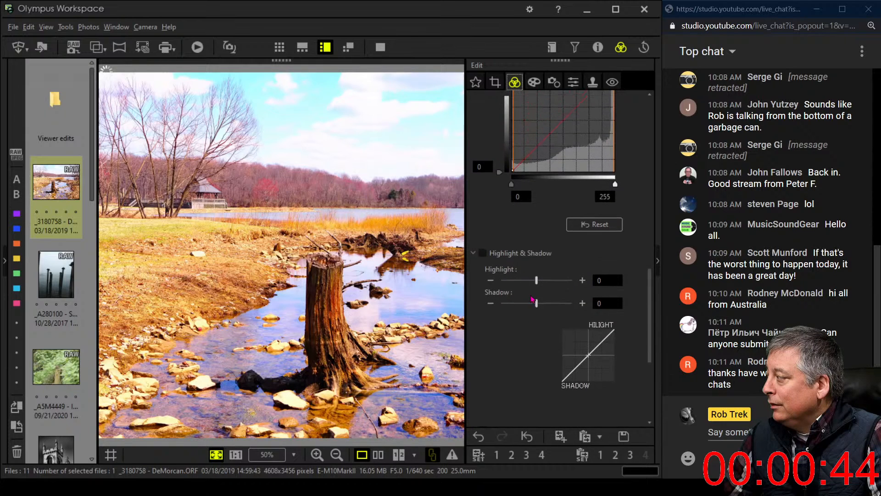
{"action": "scroll", "coordinate": [532, 298], "scroll_direction": "up", "scroll_amount": 8}
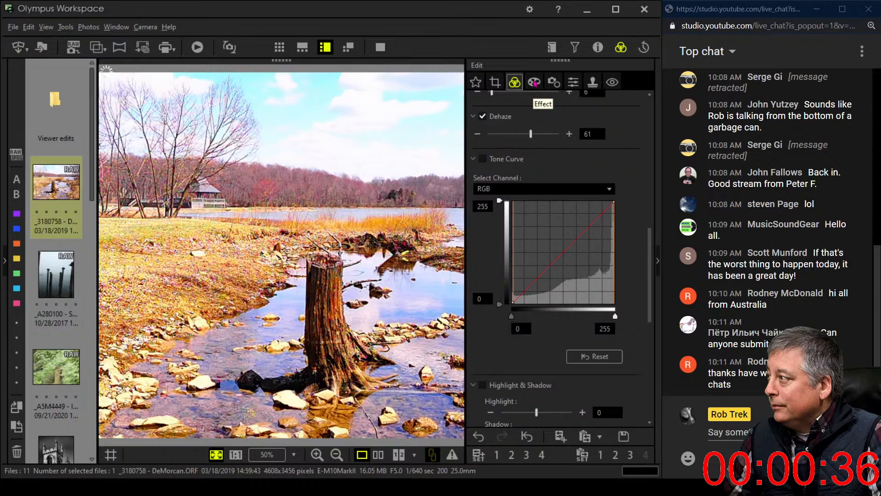
{"action": "left_click", "coordinate": [534, 83]}
{"action": "left_click", "coordinate": [527, 118]}
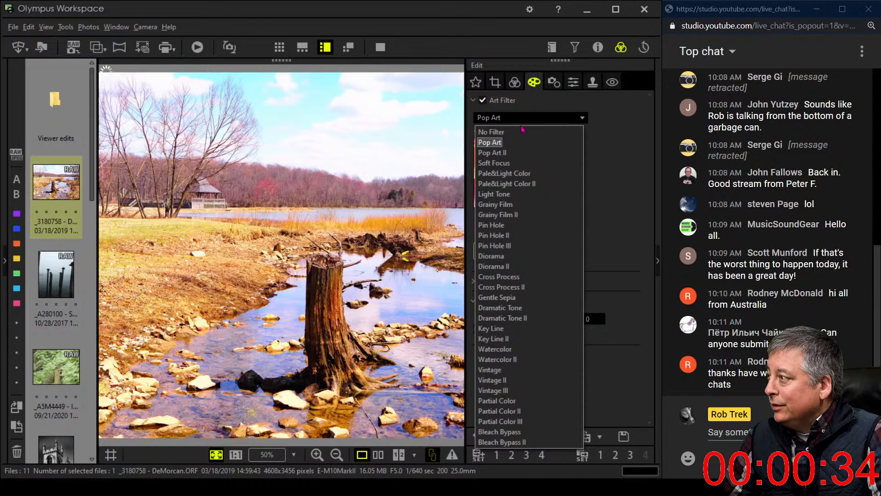
{"action": "left_click", "coordinate": [491, 132]}
Step: Set the photo's Saturation to 2.0
{"action": "left_click", "coordinate": [515, 82]}
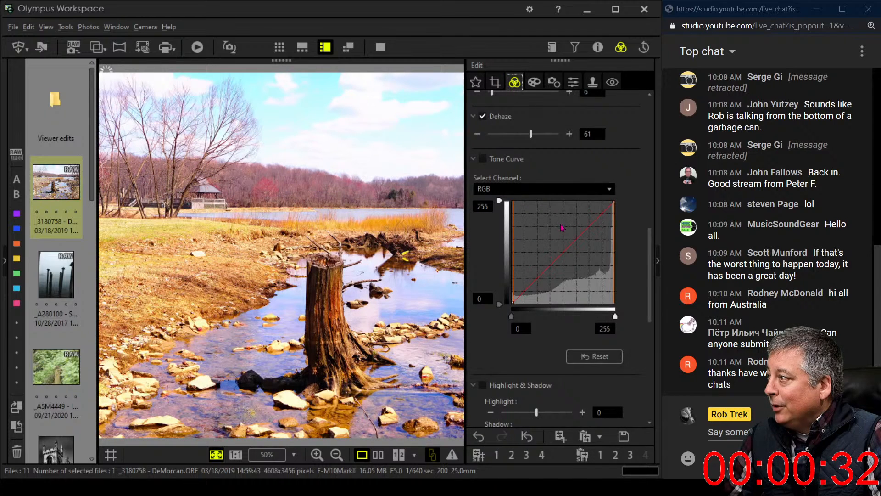
{"action": "scroll", "coordinate": [563, 238], "scroll_direction": "down", "scroll_amount": 7}
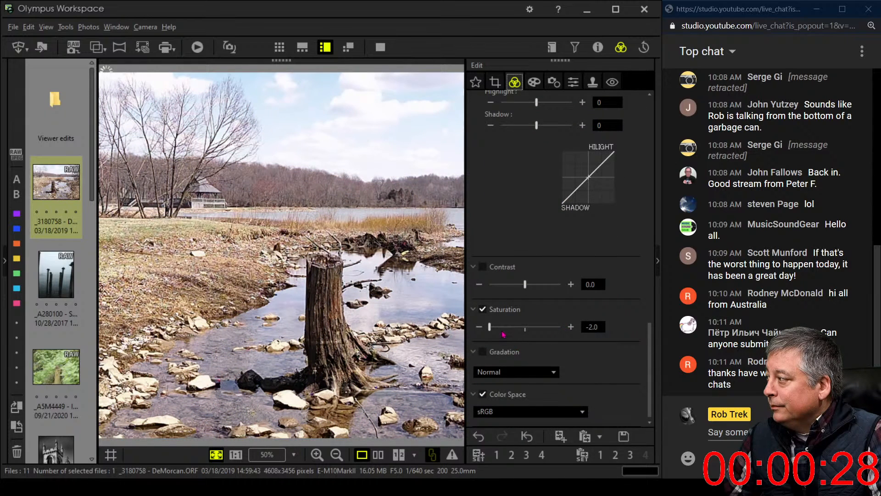
{"action": "left_click_drag", "start_coordinate": [490, 327], "coordinate": [577, 333]}
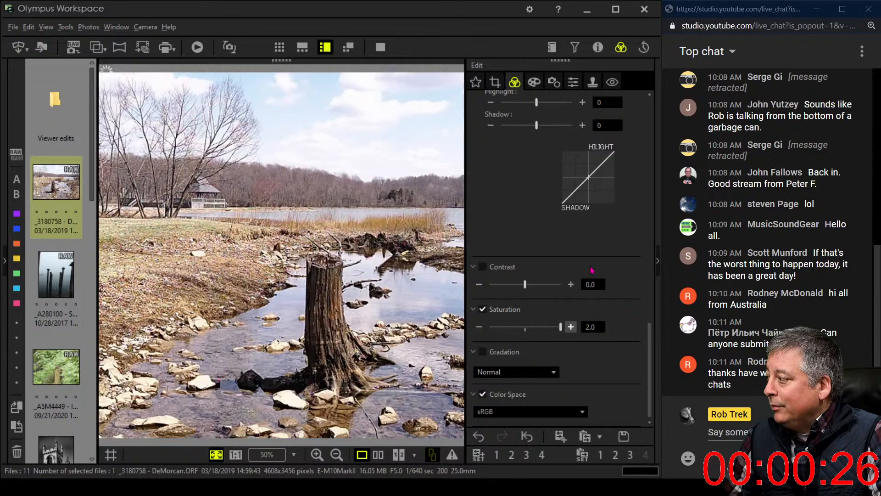
Step: Darken the photo with the RGB tone curve, placing one shadow point and one midtone point below the diagonal
{"action": "scroll", "coordinate": [634, 262], "scroll_direction": "up", "scroll_amount": 5}
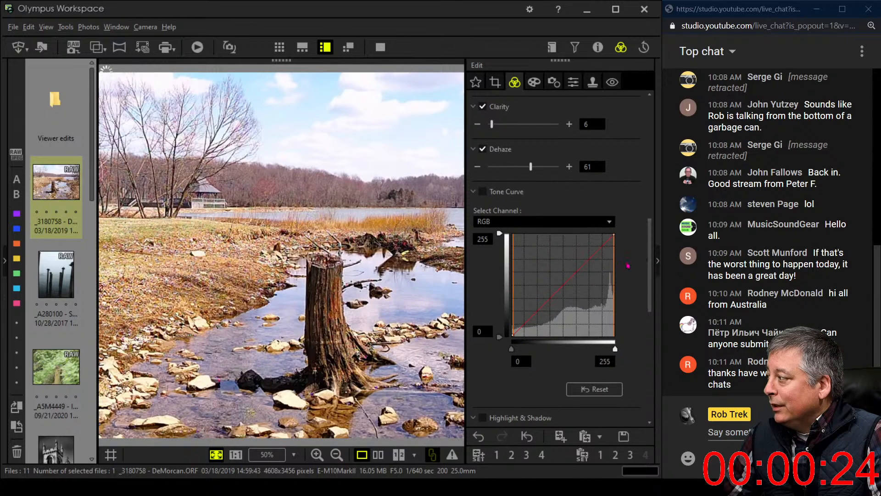
{"action": "left_click_drag", "start_coordinate": [527, 323], "coordinate": [551, 321]}
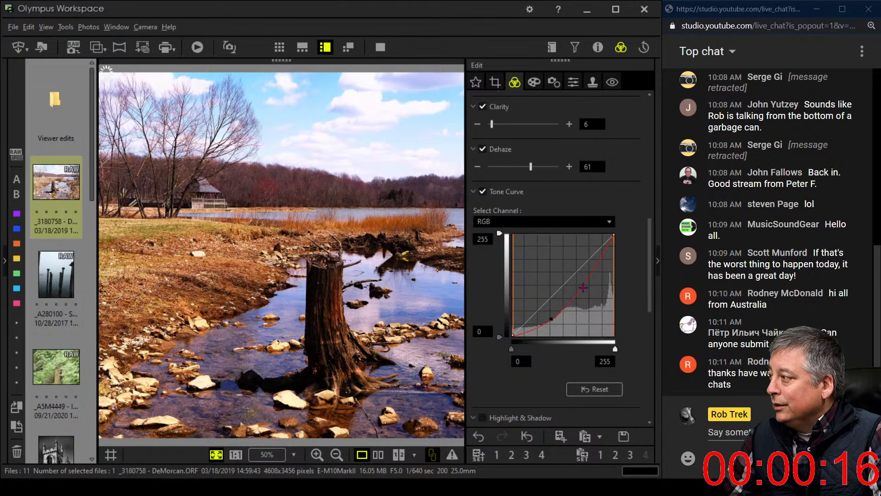
{"action": "left_click_drag", "start_coordinate": [596, 262], "coordinate": [564, 297]}
{"action": "left_click", "coordinate": [548, 321]}
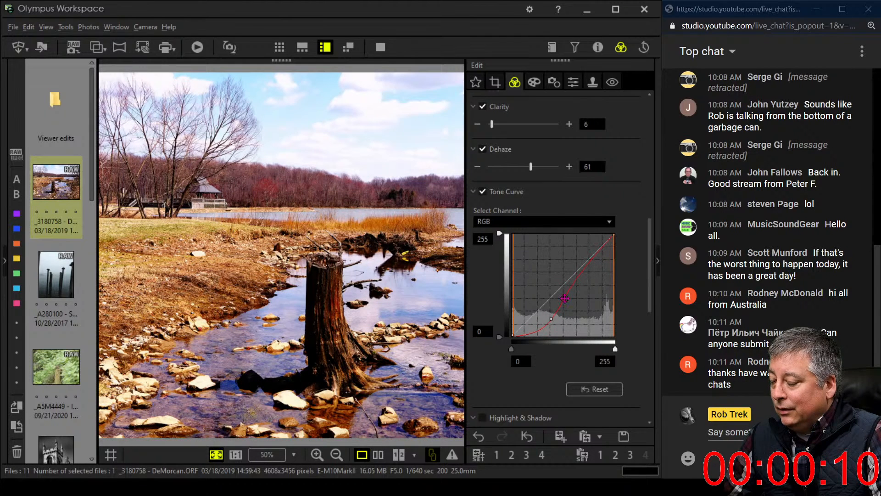
{"action": "left_click_drag", "start_coordinate": [548, 323], "coordinate": [540, 320]}
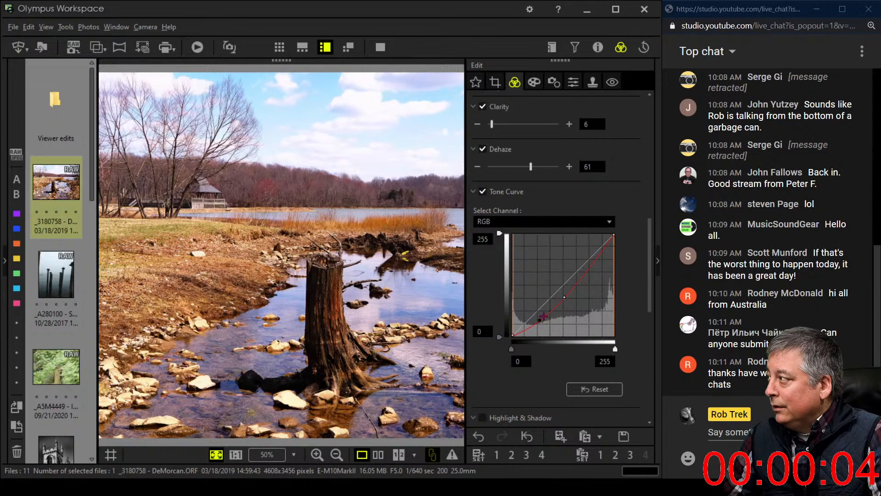
{"action": "left_click", "coordinate": [562, 298]}
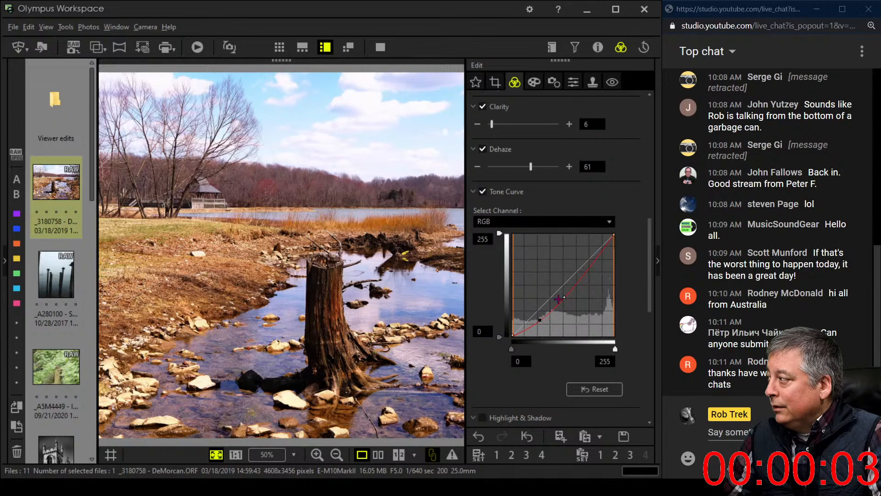
Step: Shape a slight S-curve on the red channel with a lowered shadow point and a highlight point
{"action": "left_click", "coordinate": [502, 222]}
{"action": "left_click", "coordinate": [501, 245]}
{"action": "left_click", "coordinate": [527, 321]}
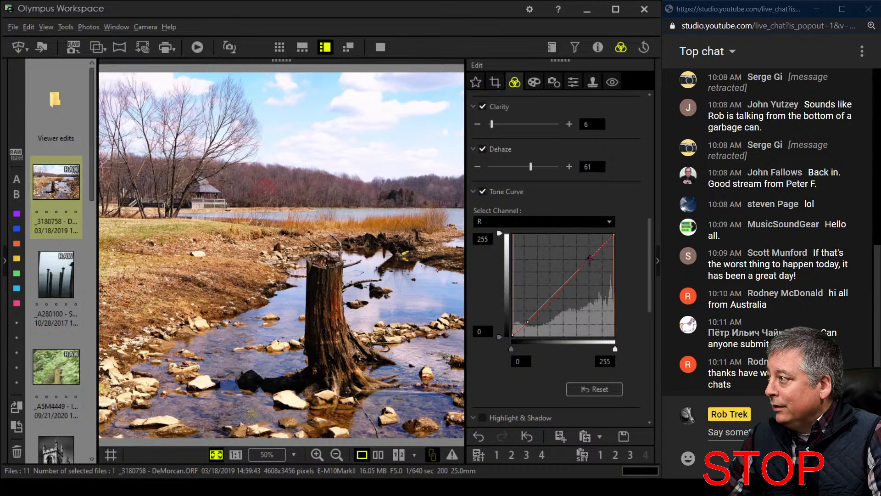
{"action": "left_click", "coordinate": [589, 258]}
{"action": "left_click_drag", "start_coordinate": [528, 321], "coordinate": [527, 324]}
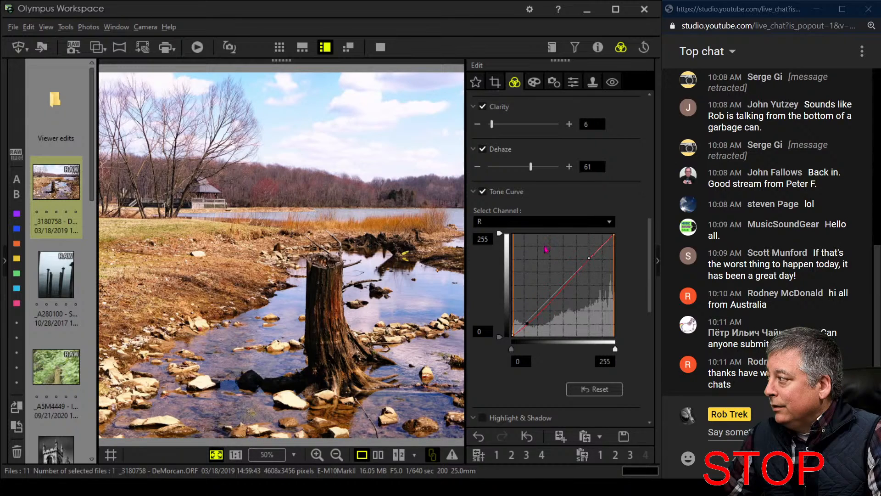
Step: Add a shadow point and a slightly raised highlight point to the green channel's tone curve
{"action": "left_click", "coordinate": [530, 223]}
{"action": "left_click", "coordinate": [519, 249]}
{"action": "left_click", "coordinate": [521, 224]}
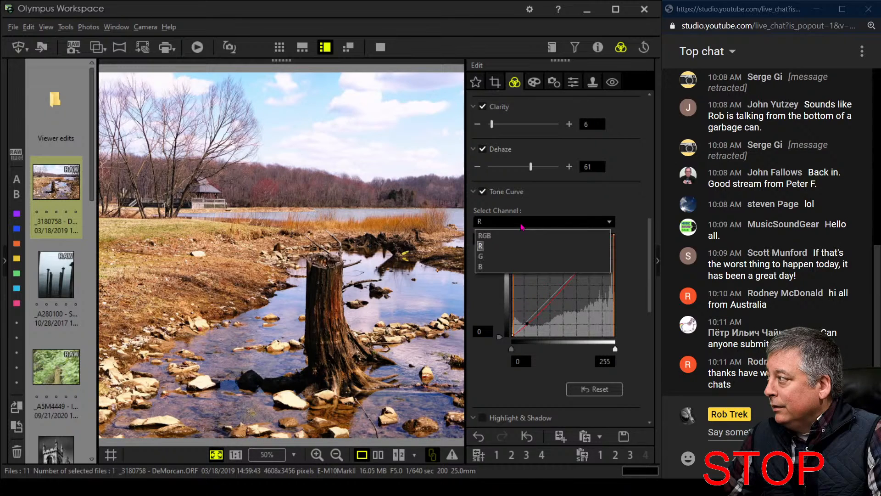
{"action": "left_click", "coordinate": [517, 260]}
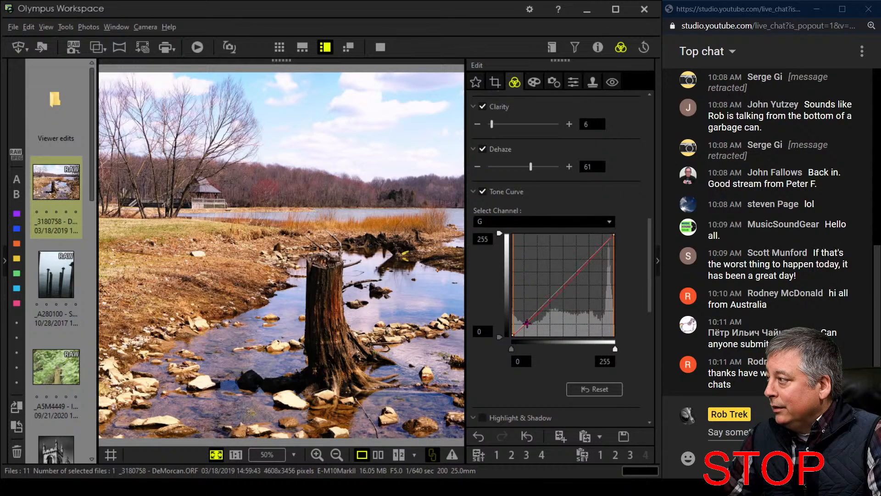
{"action": "left_click_drag", "start_coordinate": [583, 264], "coordinate": [586, 259]}
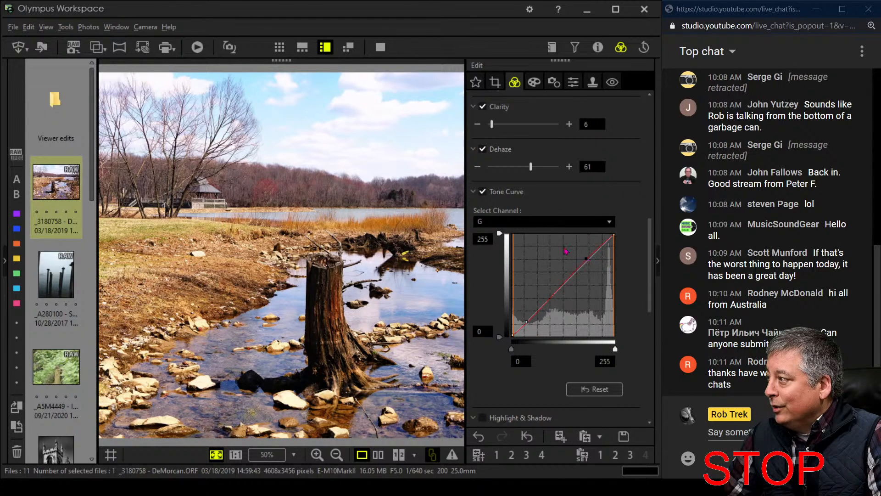
Step: Give the blue channel's tone curve a slightly lowered shadow point and a slightly raised highlight point
{"action": "left_click", "coordinate": [551, 222]}
{"action": "left_click", "coordinate": [523, 270]}
{"action": "left_click_drag", "start_coordinate": [529, 321], "coordinate": [528, 324]}
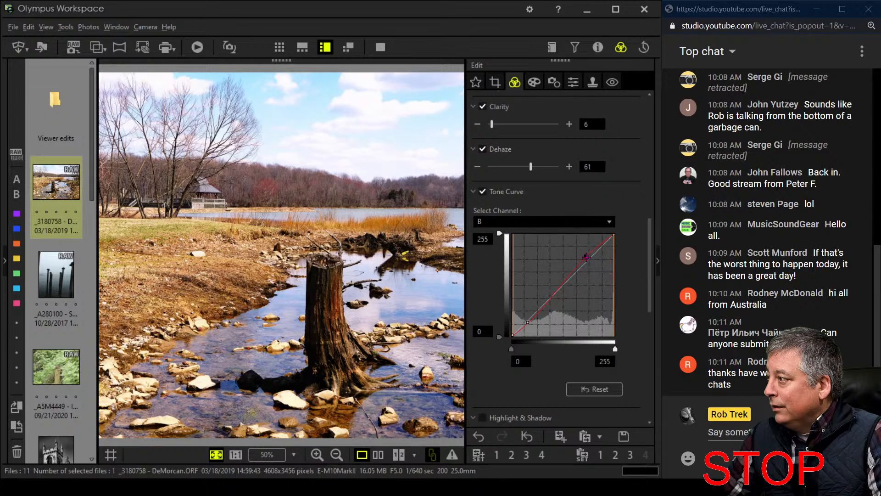
Step: Refine the green channel's tone curve by lowering its shadow point and shifting its highlight point slightly brighter
{"action": "left_click", "coordinate": [563, 222]}
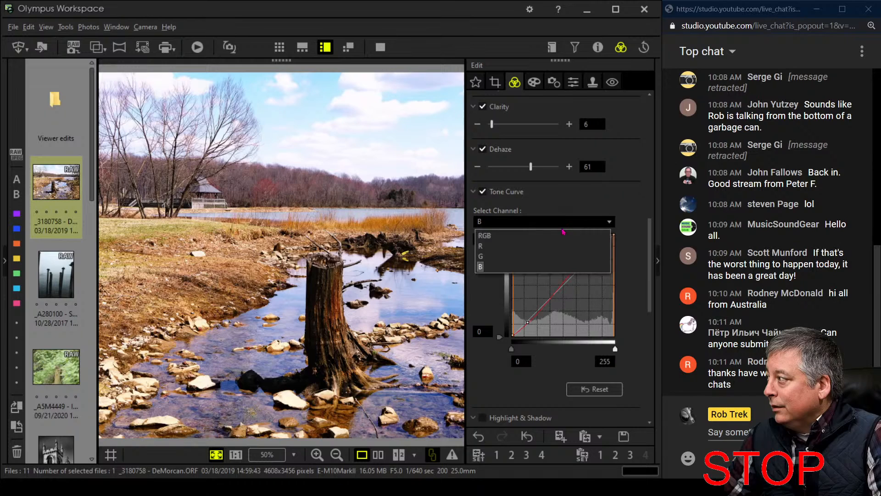
{"action": "left_click", "coordinate": [552, 255]}
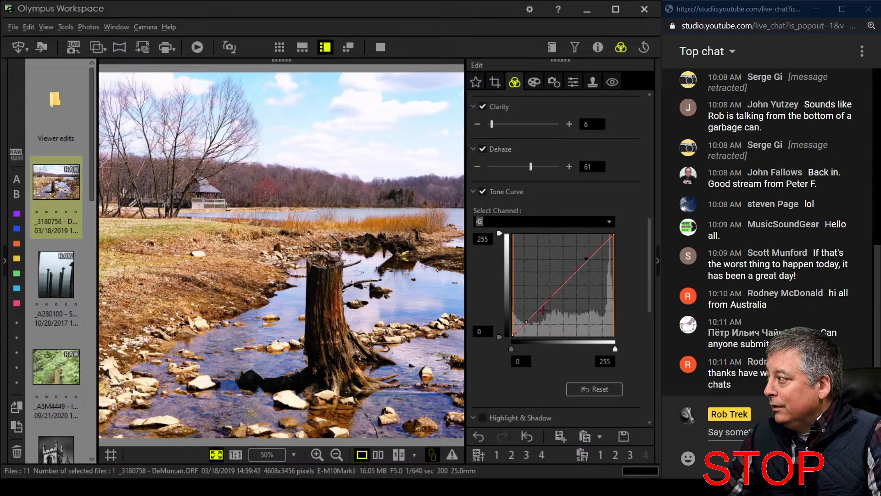
{"action": "mouse_move", "coordinate": [526, 321]}
{"action": "left_mouse_down"}
{"action": "mouse_move", "coordinate": [535, 323]}
{"action": "mouse_move", "coordinate": [526, 325]}
{"action": "left_mouse_up"}
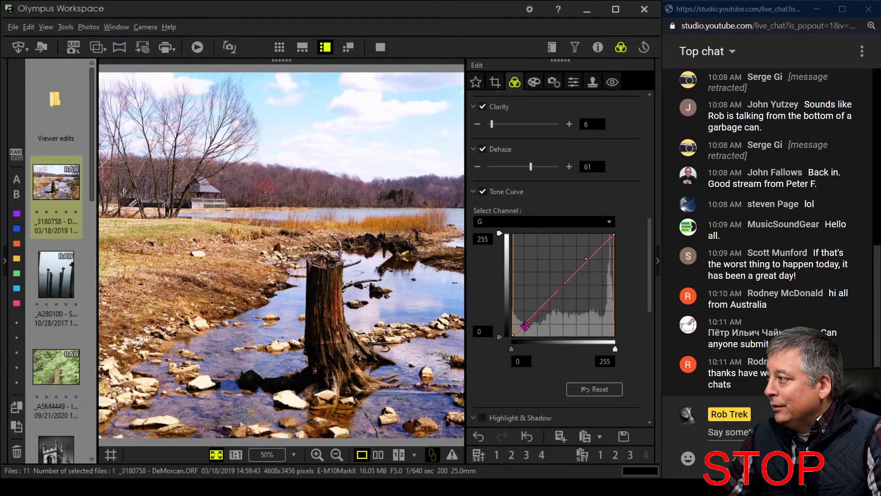
{"action": "left_click_drag", "start_coordinate": [586, 259], "coordinate": [589, 259]}
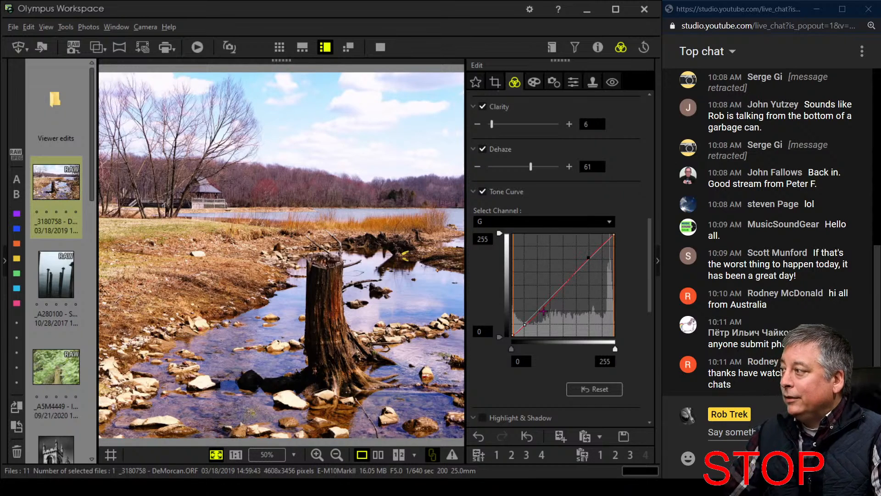
Step: Darken the photo's corners by setting Adjust Vignetting to -7
{"action": "left_click", "coordinate": [533, 82]}
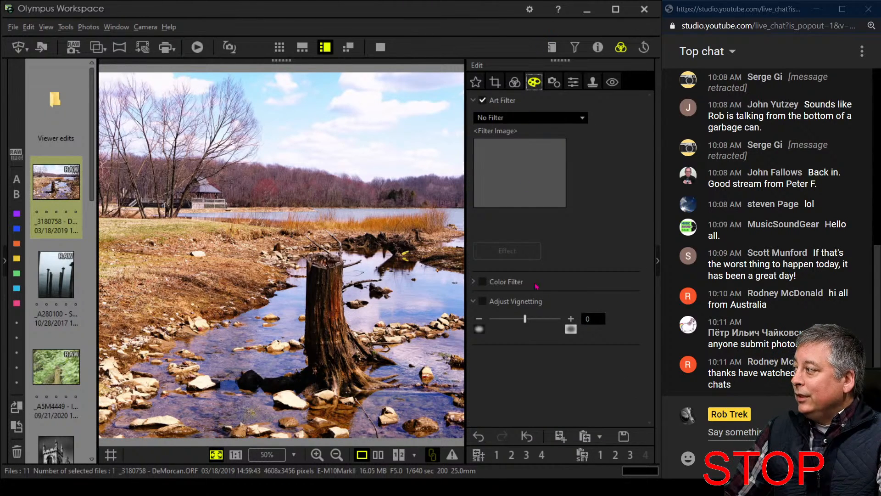
{"action": "left_click_drag", "start_coordinate": [525, 319], "coordinate": [512, 321]}
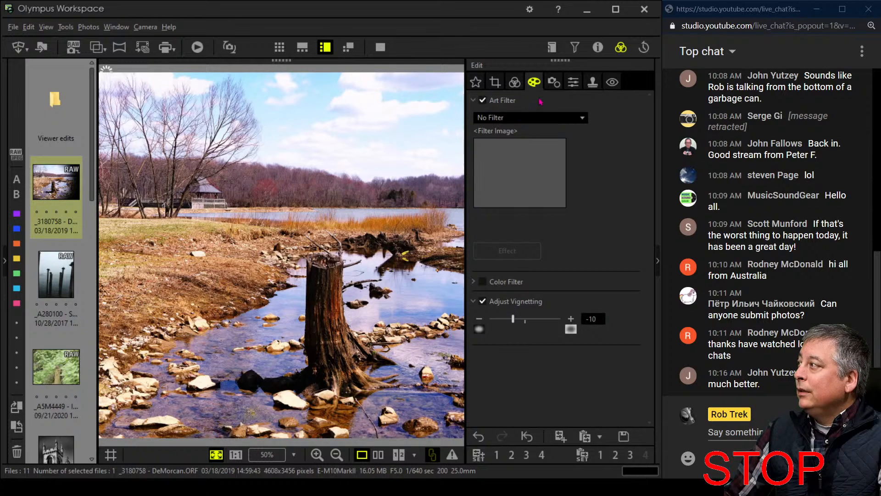
{"action": "left_click", "coordinate": [519, 84]}
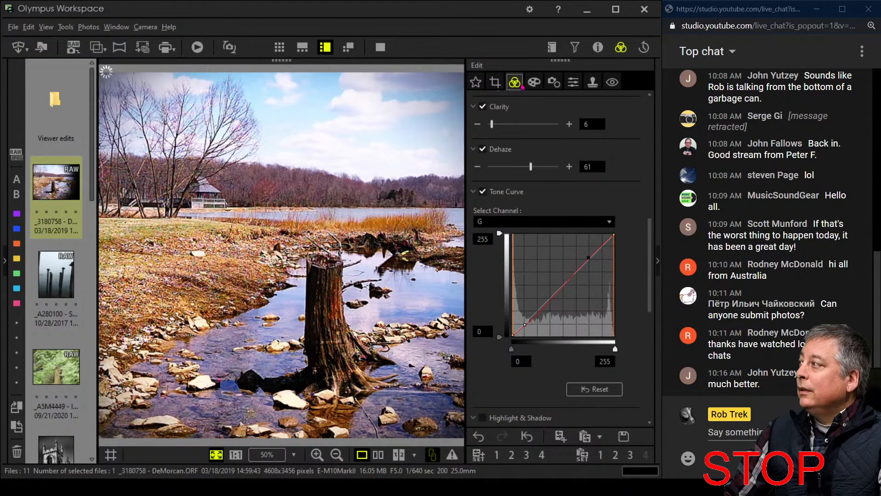
{"action": "left_click", "coordinate": [534, 82]}
{"action": "left_click_drag", "start_coordinate": [511, 318], "coordinate": [516, 318]}
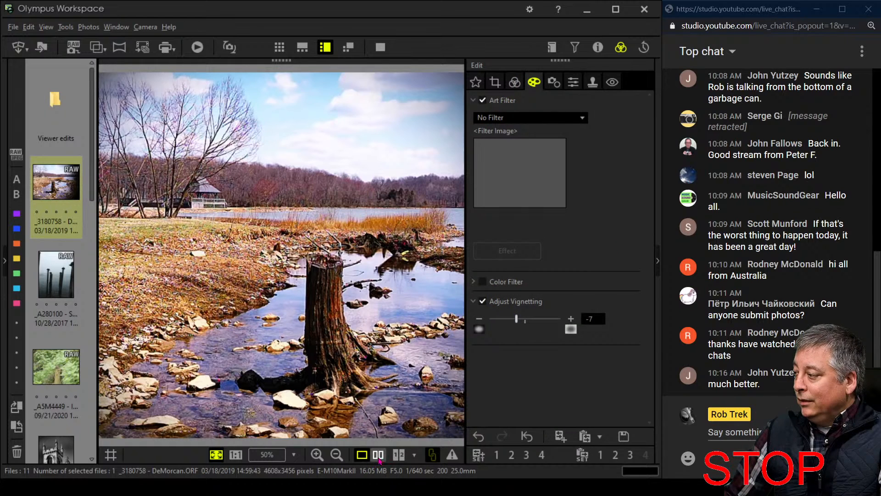
Step: Compare the original and edited stump photo side by side in full screen
{"action": "left_click", "coordinate": [378, 454]}
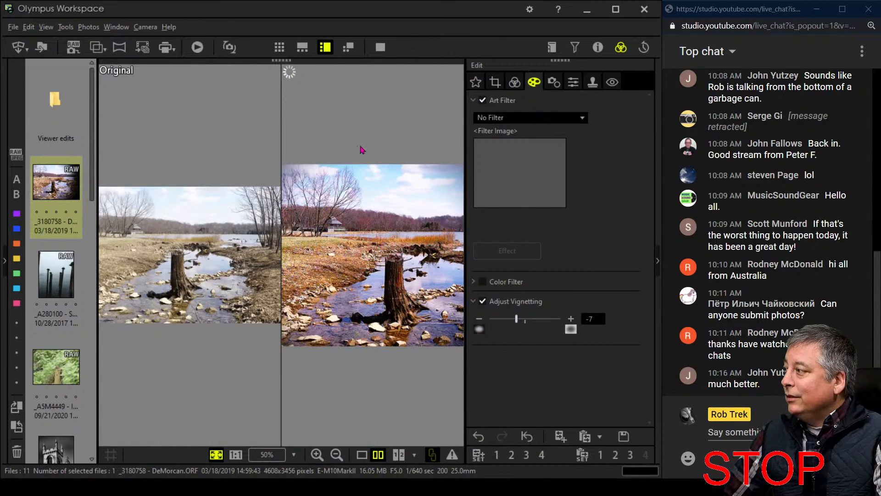
{"action": "left_click", "coordinate": [379, 47]}
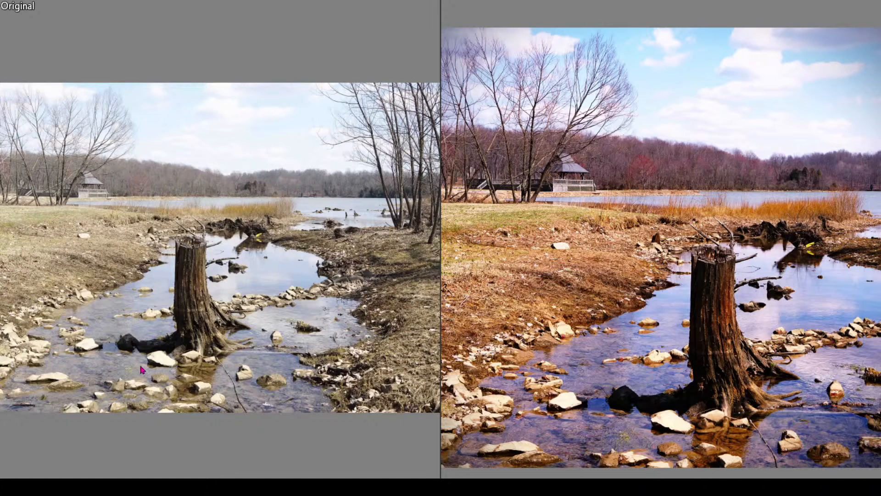
{"action": "key", "text": "Escape"}
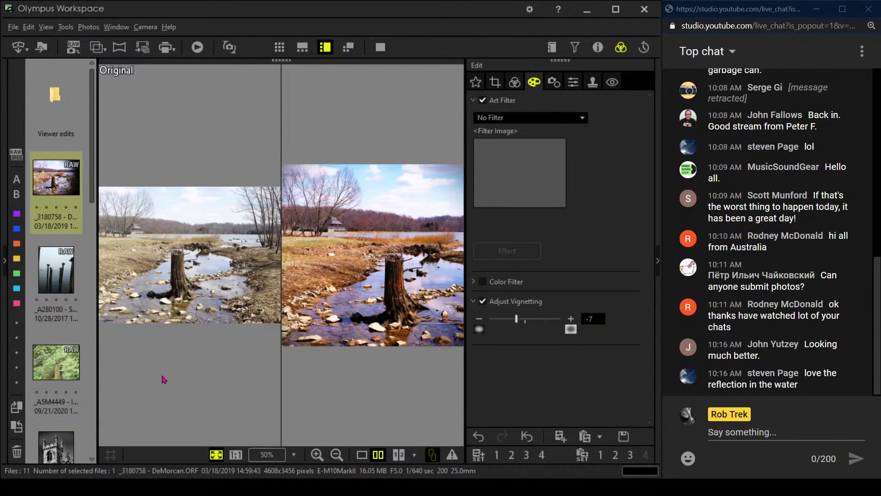
Step: Open the RAW photo of the wooden pilings in single view and review its shooting details
{"action": "left_click", "coordinate": [71, 278]}
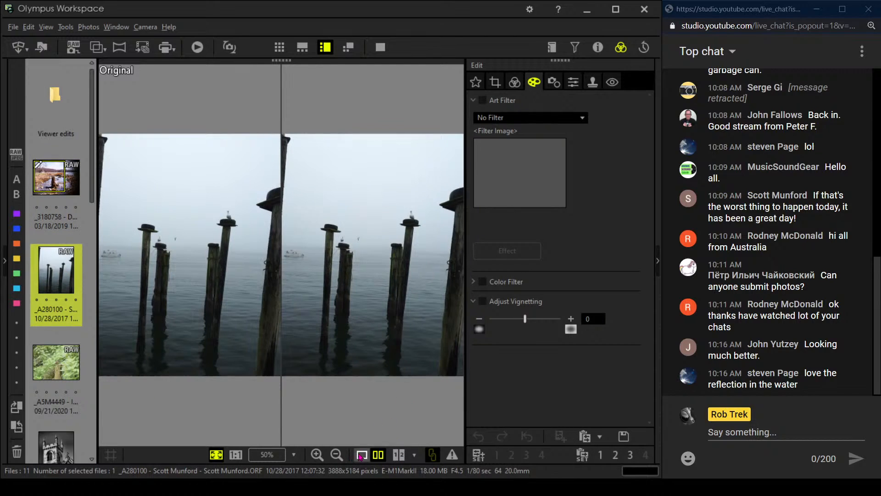
{"action": "left_click", "coordinate": [360, 455]}
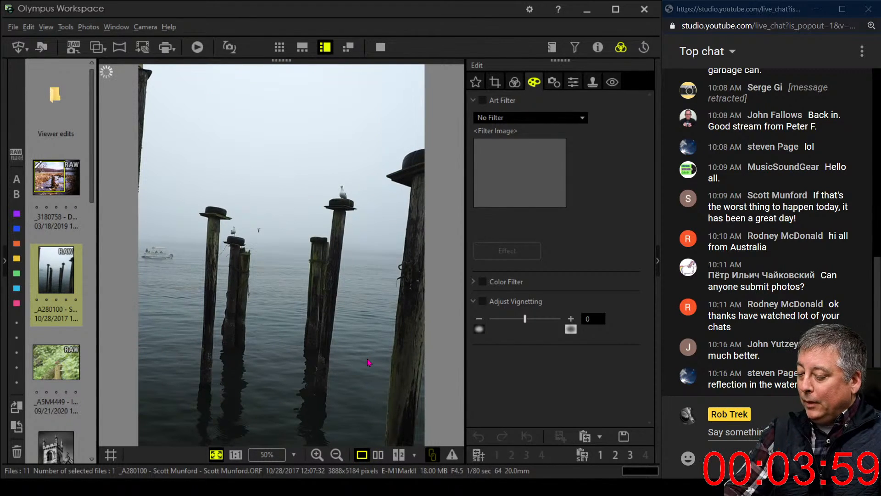
{"action": "left_click", "coordinate": [602, 48]}
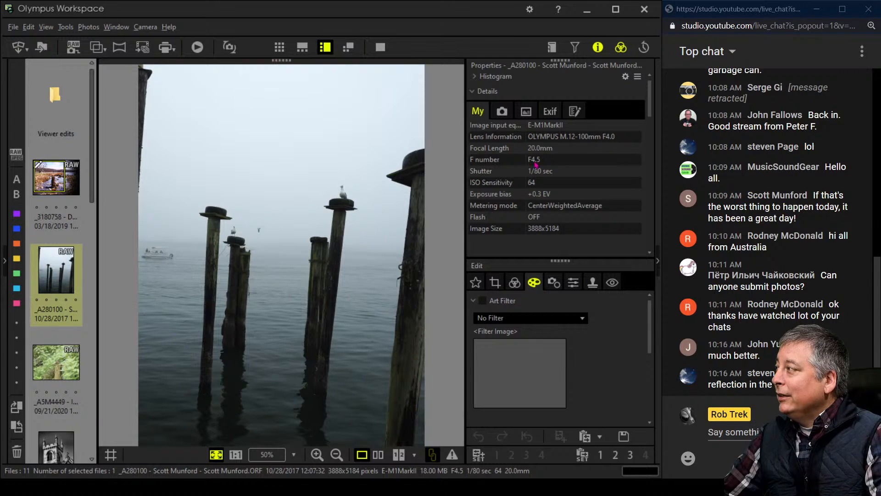
{"action": "left_click", "coordinate": [596, 49]}
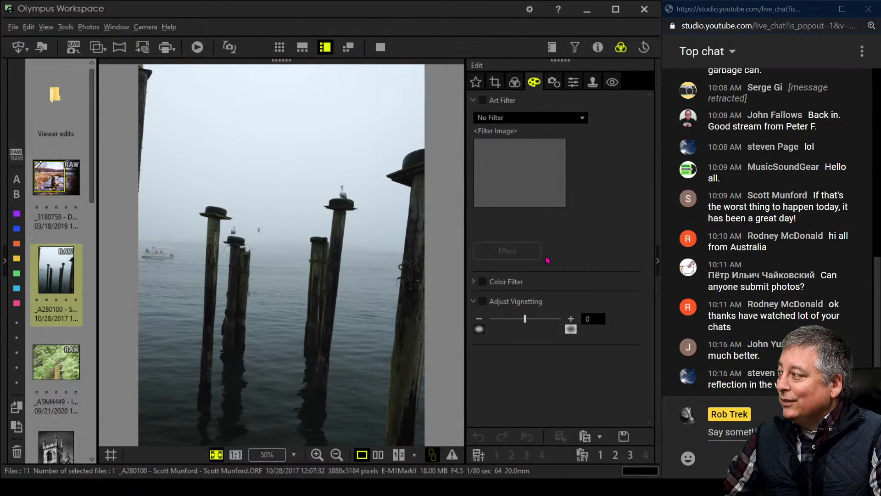
Step: Inspect the seagulls perched on the pilings at 1:1 magnification, returning to the full pilings photo
{"action": "left_click", "coordinate": [346, 192]}
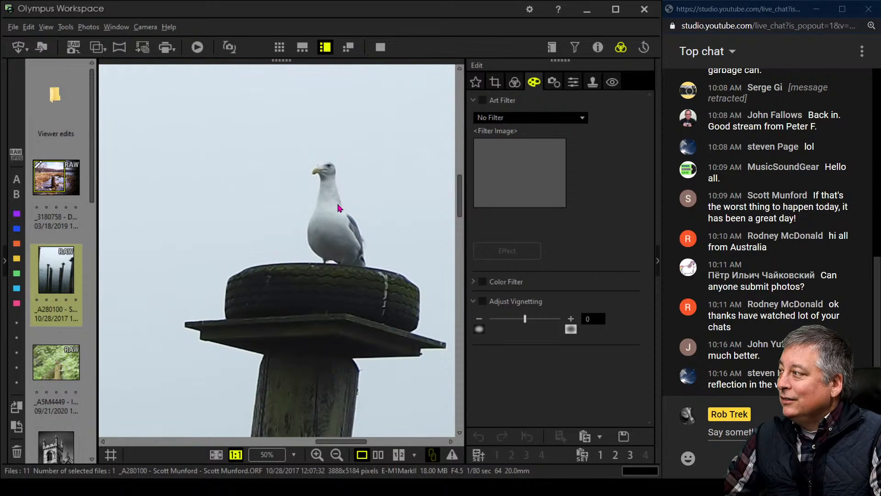
{"action": "left_click", "coordinate": [338, 208]}
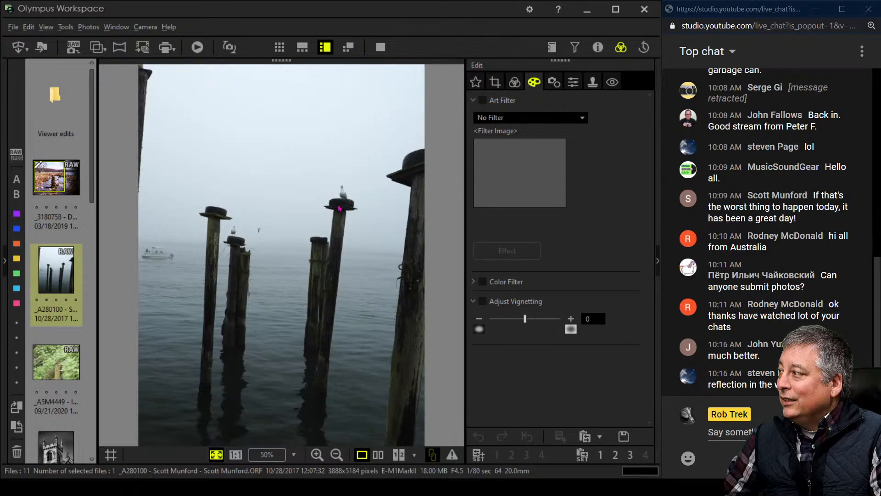
{"action": "left_click", "coordinate": [230, 237]}
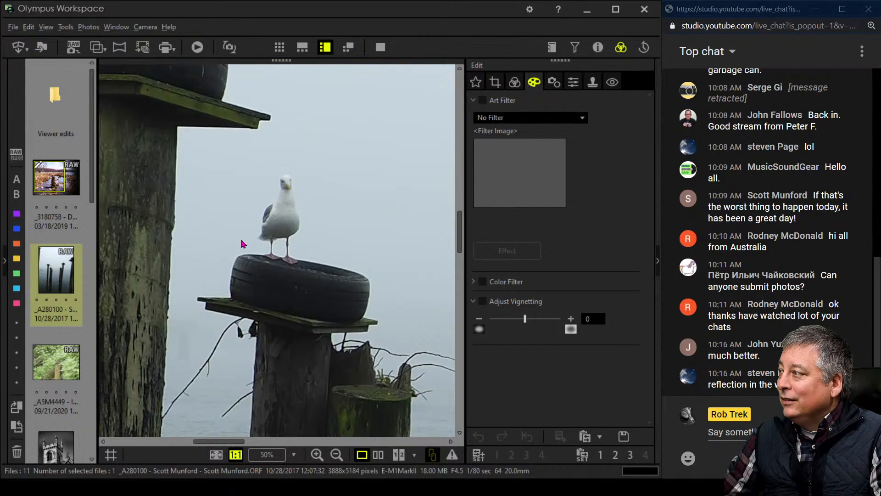
{"action": "left_click", "coordinate": [256, 252]}
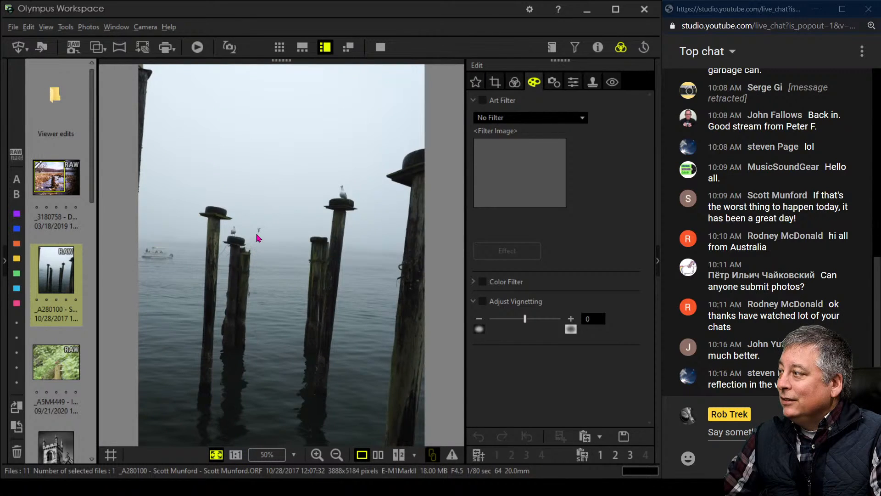
{"action": "left_click", "coordinate": [262, 234]}
{"action": "left_click", "coordinate": [262, 234]}
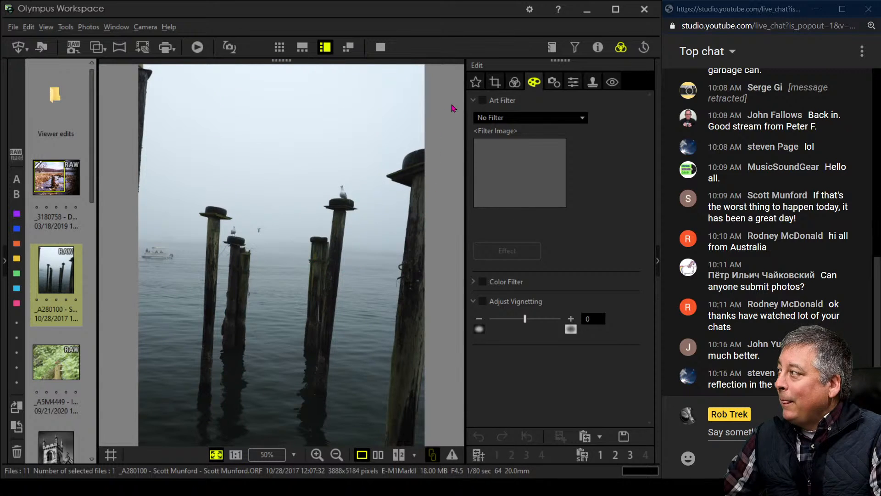
Step: Straighten the tilted horizon of the pilings photo by setting the crop's Tilt Adjustment to -3.1
{"action": "left_click", "coordinate": [496, 84]}
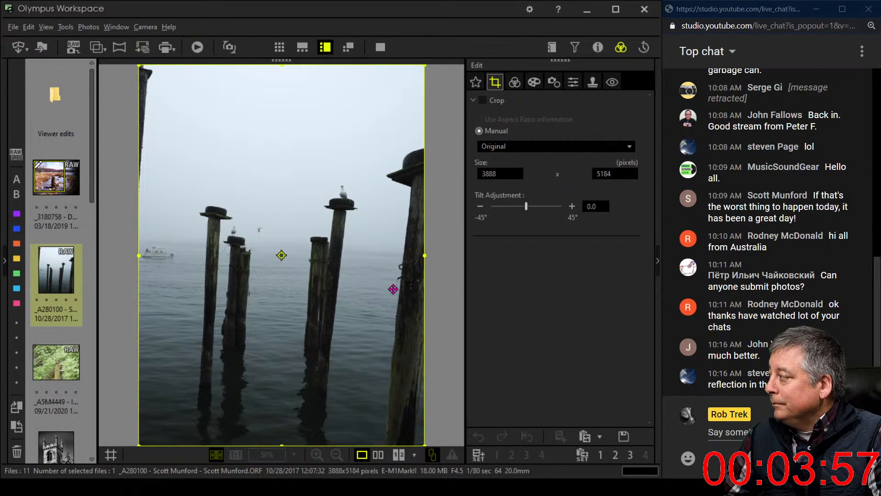
{"action": "left_click", "coordinate": [525, 207]}
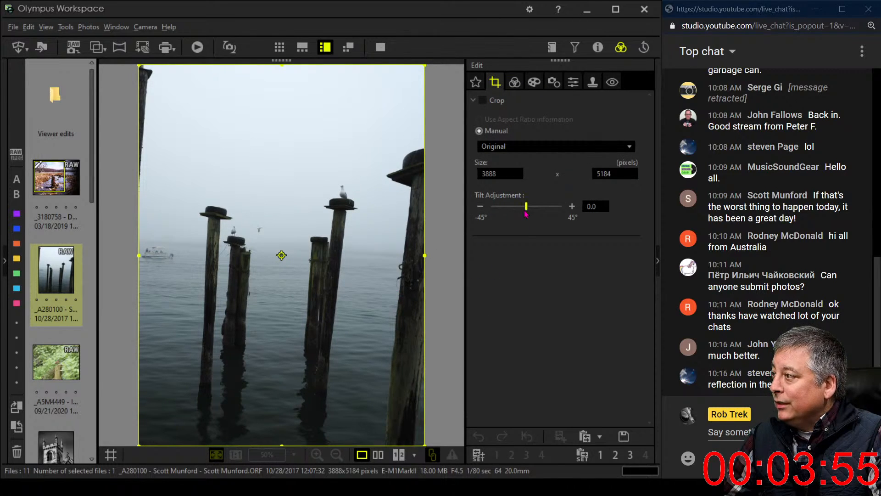
{"action": "left_click_drag", "start_coordinate": [524, 214], "coordinate": [521, 214]}
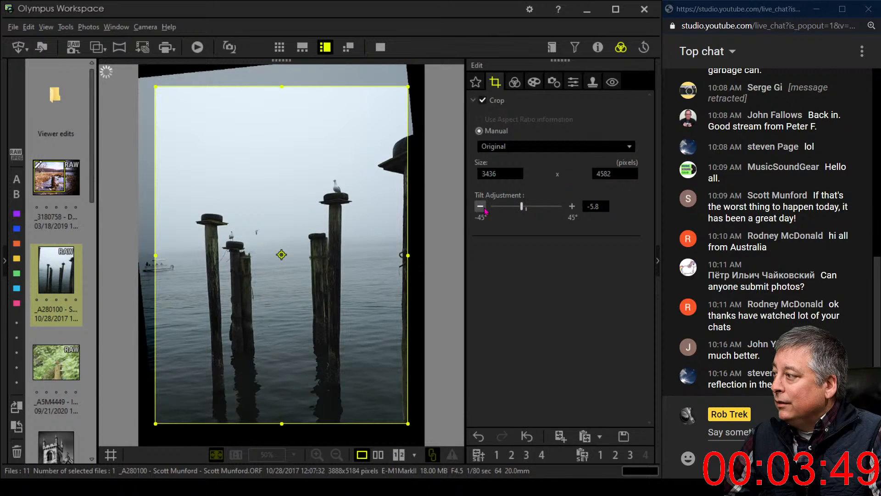
{"action": "left_click", "coordinate": [572, 207]}
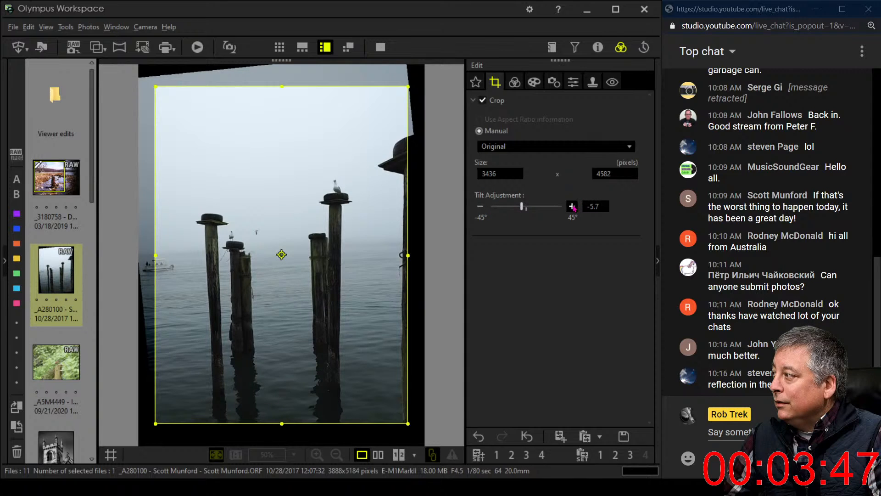
{"action": "left_click", "coordinate": [572, 206]}
{"action": "left_click", "coordinate": [572, 207]}
{"action": "left_click", "coordinate": [572, 207]}
{"action": "left_click", "coordinate": [572, 207]}
{"action": "left_click", "coordinate": [573, 207]}
{"action": "left_click", "coordinate": [572, 207]}
{"action": "left_click", "coordinate": [573, 207]}
{"action": "left_click", "coordinate": [572, 207]}
{"action": "left_click", "coordinate": [572, 207]}
{"action": "left_click", "coordinate": [572, 206]}
{"action": "left_click", "coordinate": [572, 206]}
{"action": "left_click", "coordinate": [572, 207]}
{"action": "left_click", "coordinate": [572, 207]}
{"action": "left_click", "coordinate": [572, 207]}
{"action": "left_click", "coordinate": [572, 207]}
{"action": "left_click", "coordinate": [572, 206]}
{"action": "left_click", "coordinate": [572, 206]}
{"action": "left_click", "coordinate": [573, 206]}
{"action": "left_click", "coordinate": [572, 206]}
{"action": "left_click", "coordinate": [572, 206]}
{"action": "left_click", "coordinate": [572, 206]}
{"action": "left_click", "coordinate": [572, 206]}
{"action": "left_click", "coordinate": [572, 206]}
{"action": "left_click", "coordinate": [572, 207]}
{"action": "left_click", "coordinate": [572, 207]}
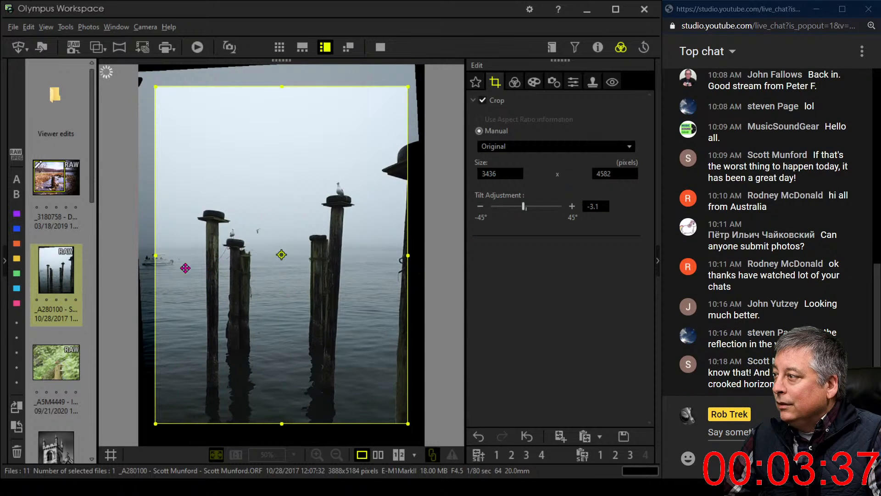
Step: Check the straightened horizon against a temporary grid, aligning a horizontal guide line with the waterline
{"action": "left_click", "coordinate": [112, 452]}
{"action": "left_click_drag", "start_coordinate": [110, 172], "coordinate": [116, 268]}
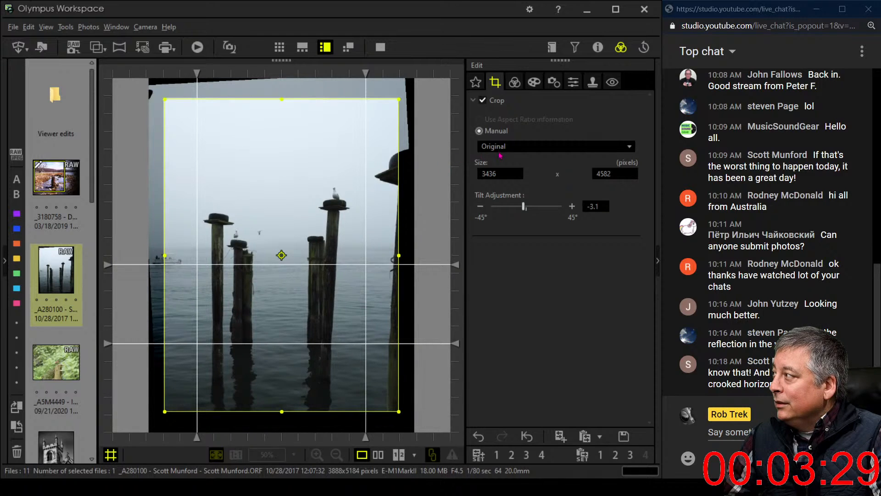
{"action": "left_click", "coordinate": [111, 454]}
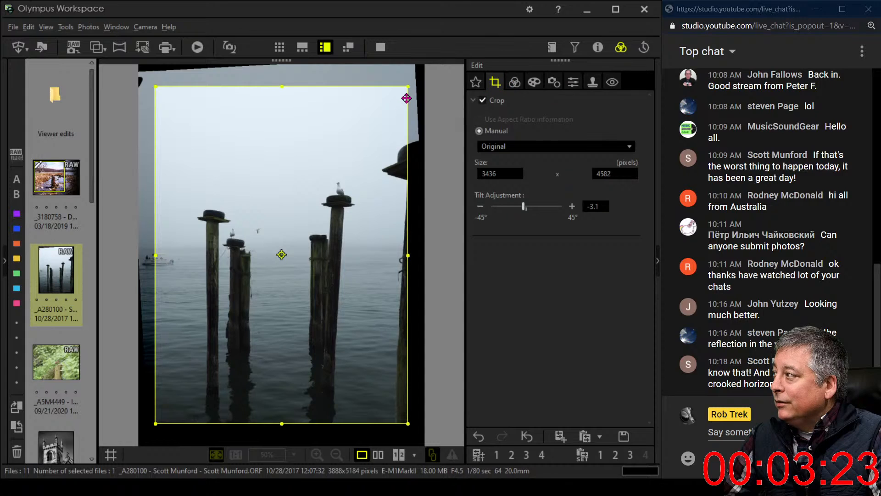
Step: Tighten the crop frame in the Original ratio around the central pilings, cutting out the large dark piling and lowering the upper edge
{"action": "left_click_drag", "start_coordinate": [406, 88], "coordinate": [383, 111]}
{"action": "left_click_drag", "start_coordinate": [321, 222], "coordinate": [292, 236]}
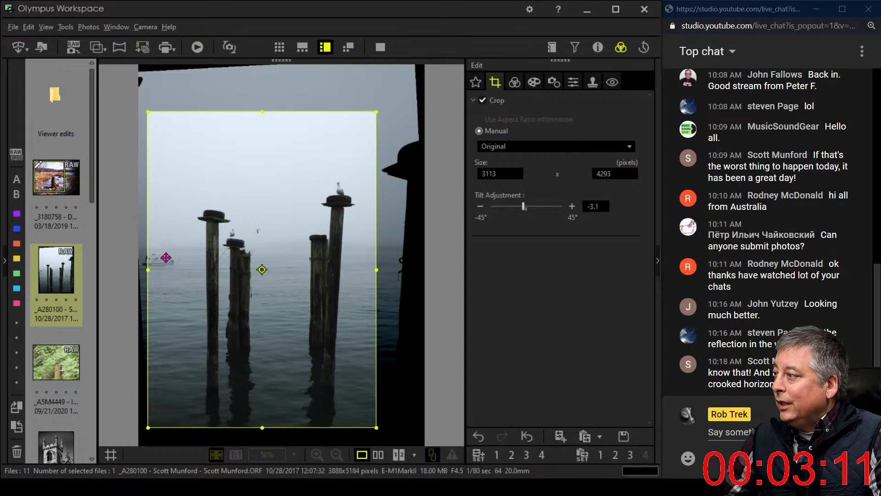
{"action": "left_click_drag", "start_coordinate": [174, 259], "coordinate": [187, 260]}
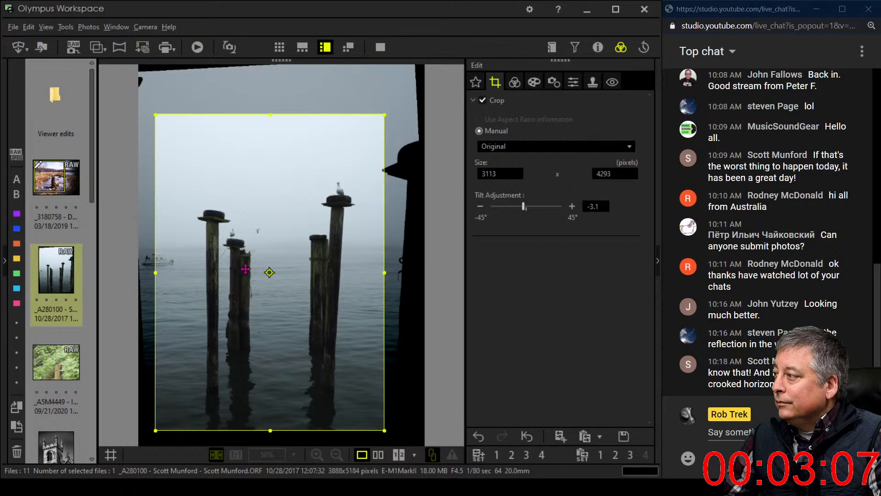
{"action": "left_click_drag", "start_coordinate": [270, 115], "coordinate": [276, 145]}
Step: Crop the photo to a 4:3 ratio at about 2825 x 3767 pixels, framing the central pilings without the boat or large dark piling
{"action": "left_click", "coordinate": [505, 146]}
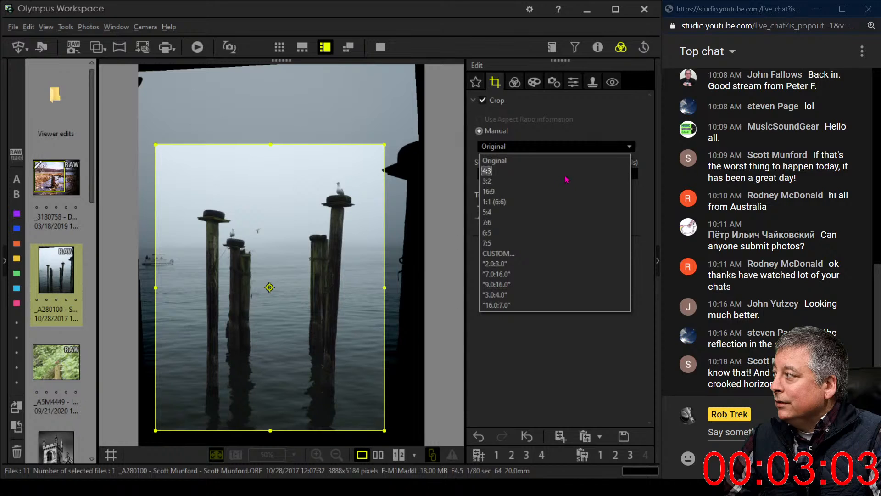
{"action": "left_click", "coordinate": [493, 182]}
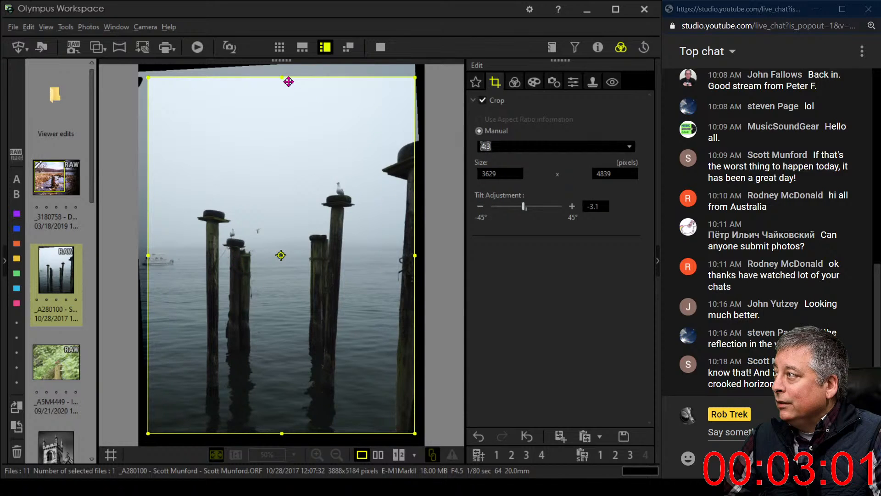
{"action": "left_click_drag", "start_coordinate": [284, 79], "coordinate": [269, 154]}
{"action": "left_click_drag", "start_coordinate": [281, 197], "coordinate": [309, 162]}
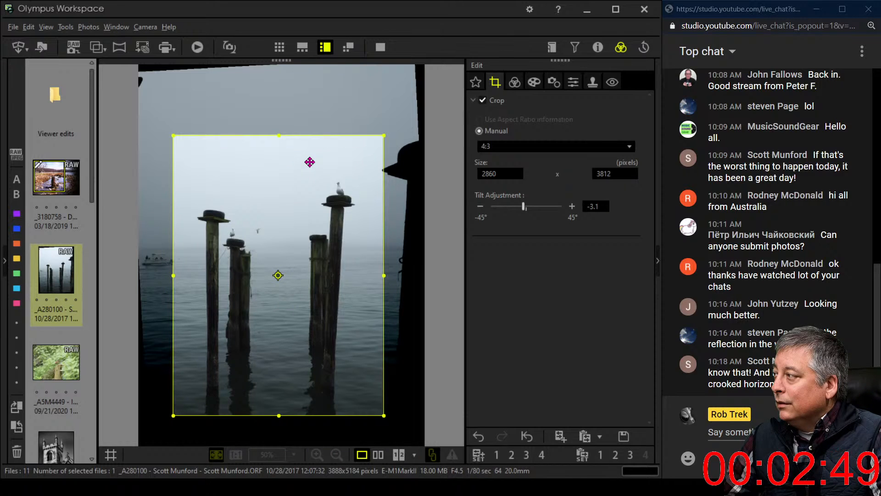
{"action": "left_click_drag", "start_coordinate": [381, 135], "coordinate": [379, 138]}
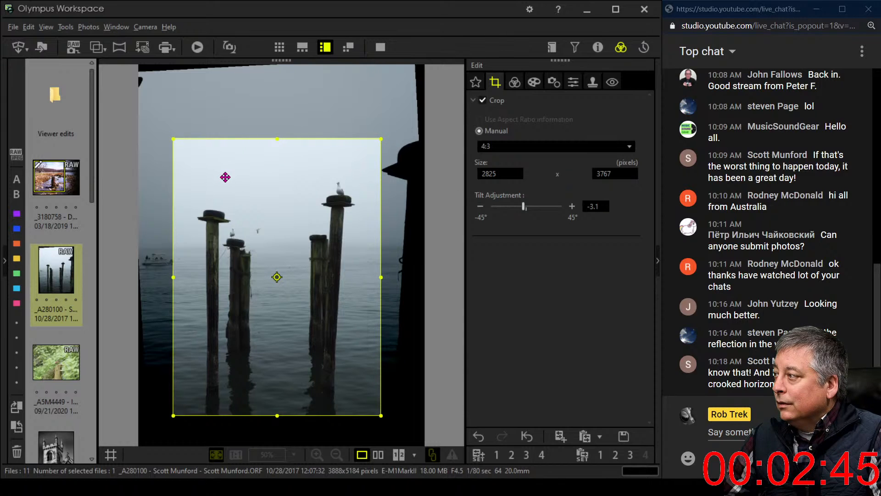
{"action": "left_click_drag", "start_coordinate": [224, 177], "coordinate": [227, 177]}
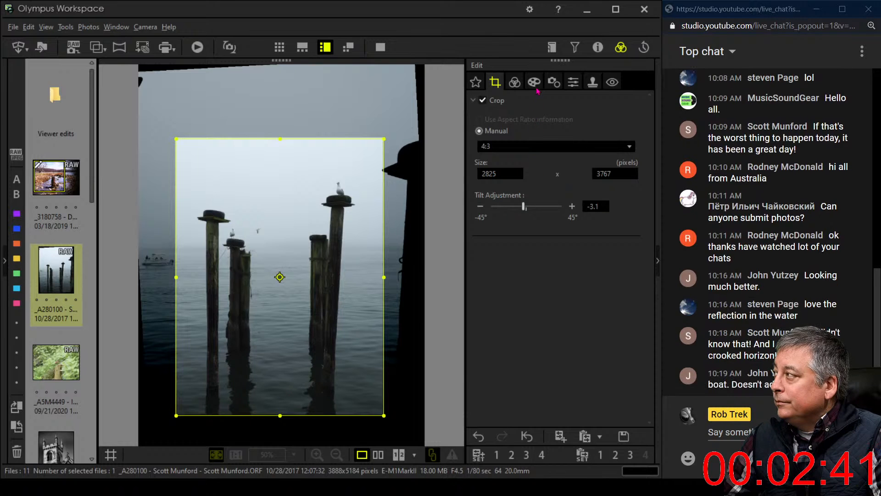
{"action": "left_click", "coordinate": [514, 83]}
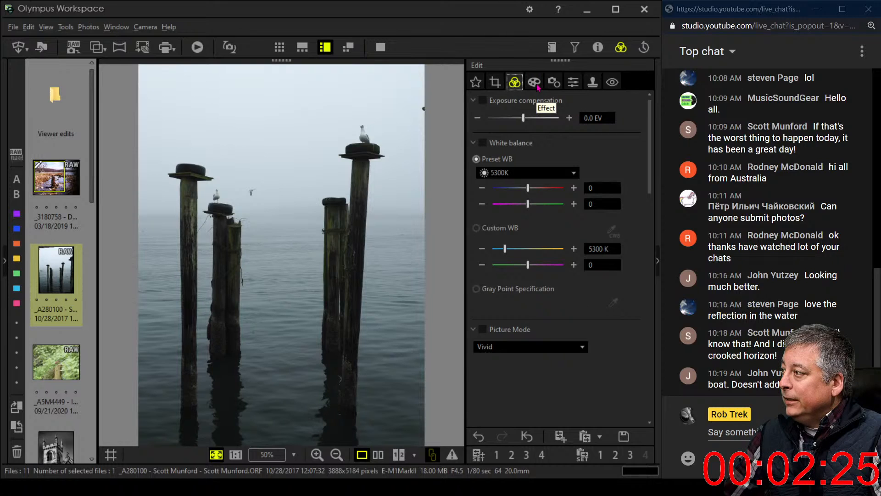
{"action": "left_click", "coordinate": [546, 347]}
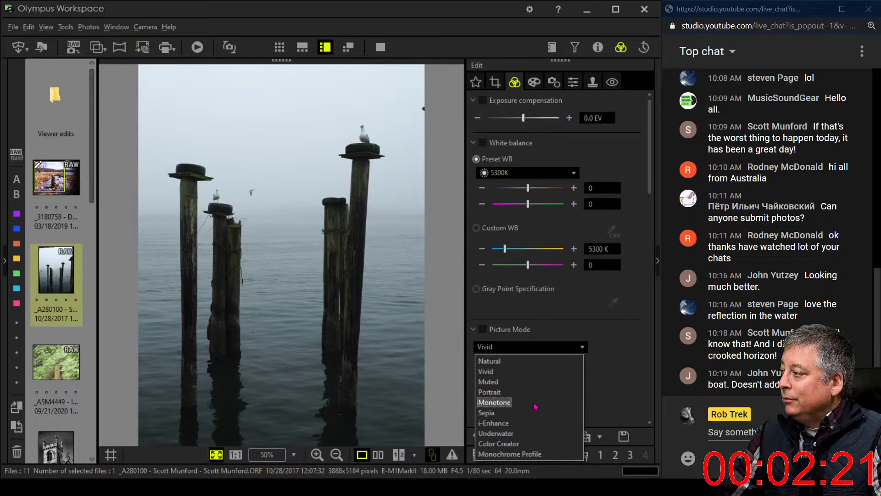
{"action": "left_click", "coordinate": [380, 319]}
{"action": "left_click", "coordinate": [379, 317]}
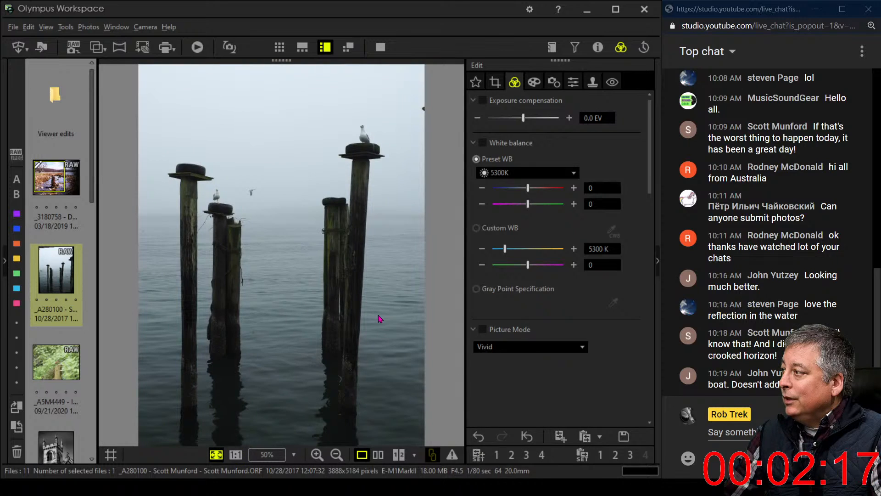
Step: Raise the saturation of the blue and cyan colors 6, 7 and 8 to 7, accepting the Natural picture mode
{"action": "left_click", "coordinate": [516, 83]}
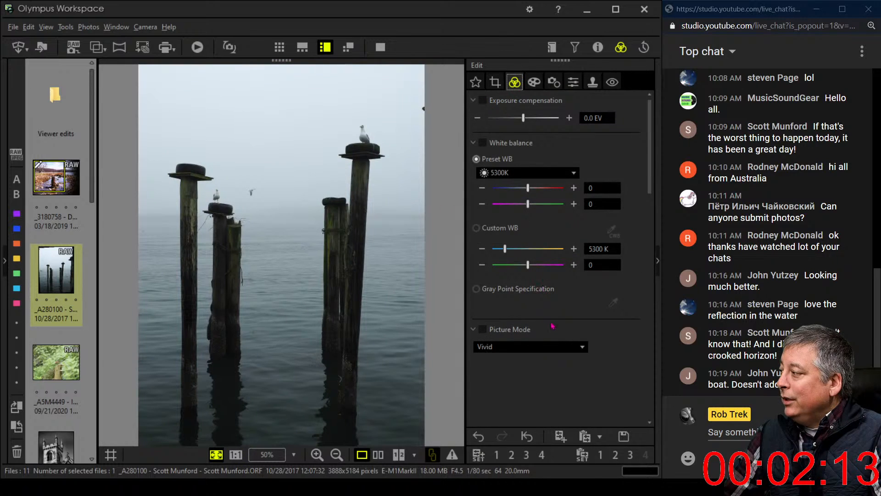
{"action": "scroll", "coordinate": [526, 322], "scroll_direction": "down", "scroll_amount": 5}
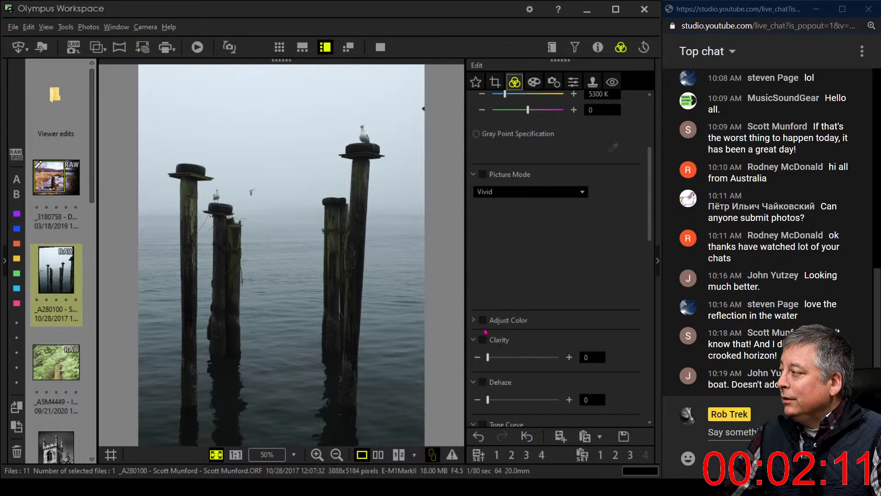
{"action": "left_click", "coordinate": [473, 321]}
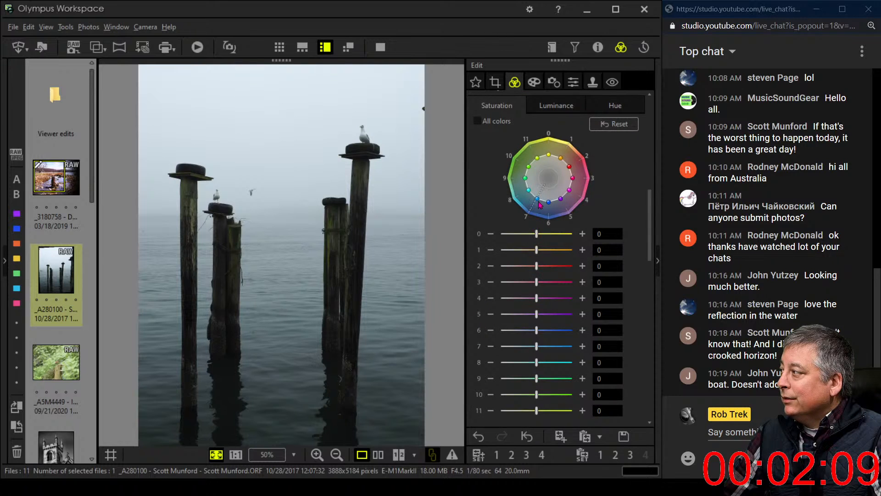
{"action": "left_click", "coordinate": [530, 213]}
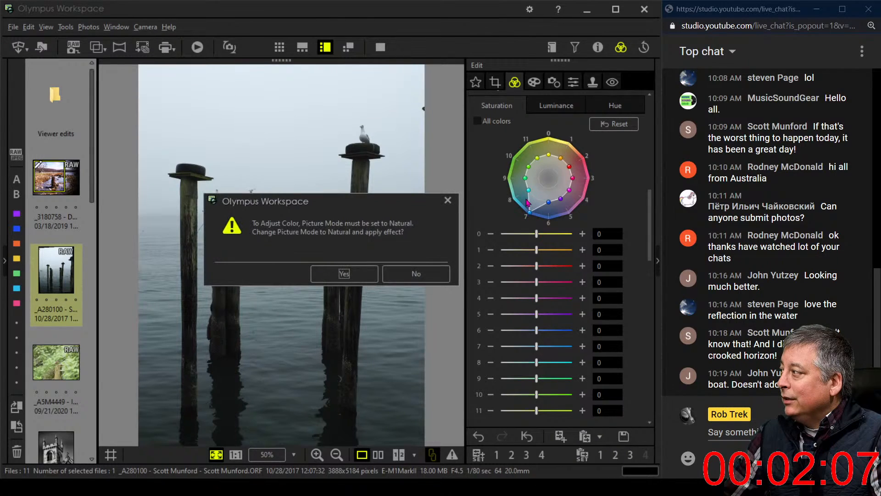
{"action": "left_click", "coordinate": [344, 274]}
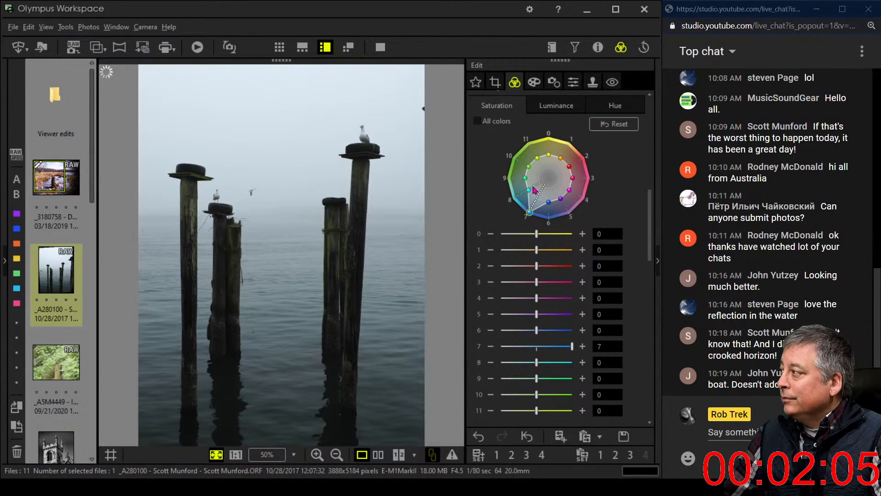
{"action": "left_click_drag", "start_coordinate": [522, 199], "coordinate": [551, 222]}
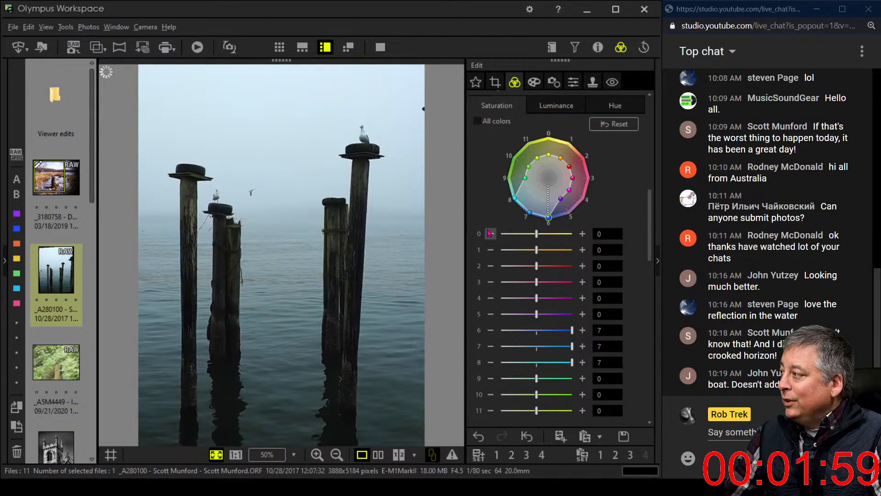
Step: Cut through the fog in the pilings photo by setting Dehaze to 67
{"action": "scroll", "coordinate": [478, 253], "scroll_direction": "down", "scroll_amount": 5}
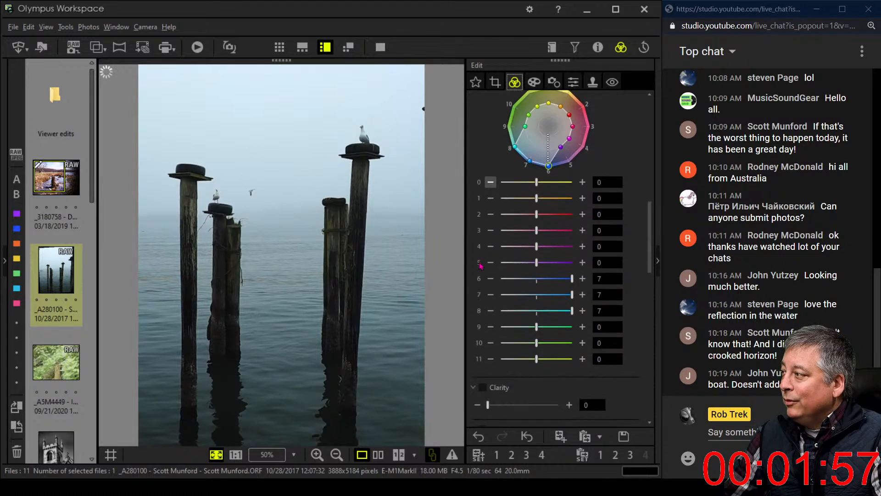
{"action": "scroll", "coordinate": [481, 265], "scroll_direction": "up", "scroll_amount": 5}
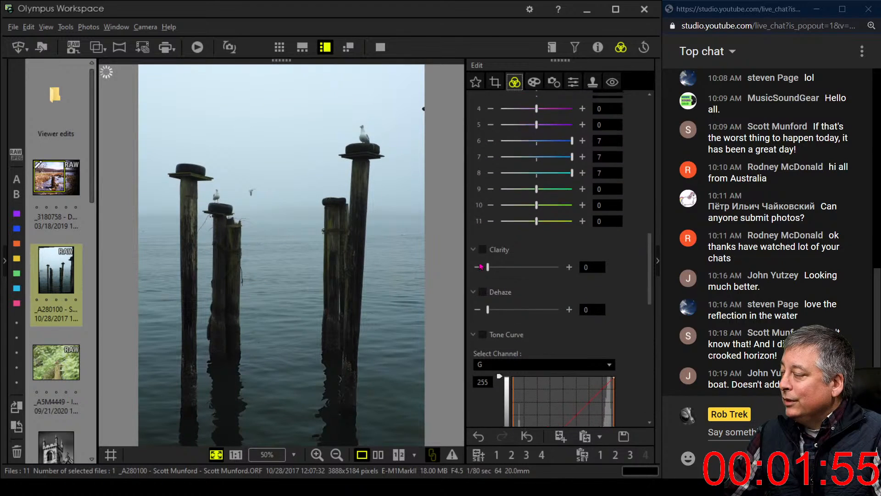
{"action": "scroll", "coordinate": [480, 265], "scroll_direction": "down", "scroll_amount": 5}
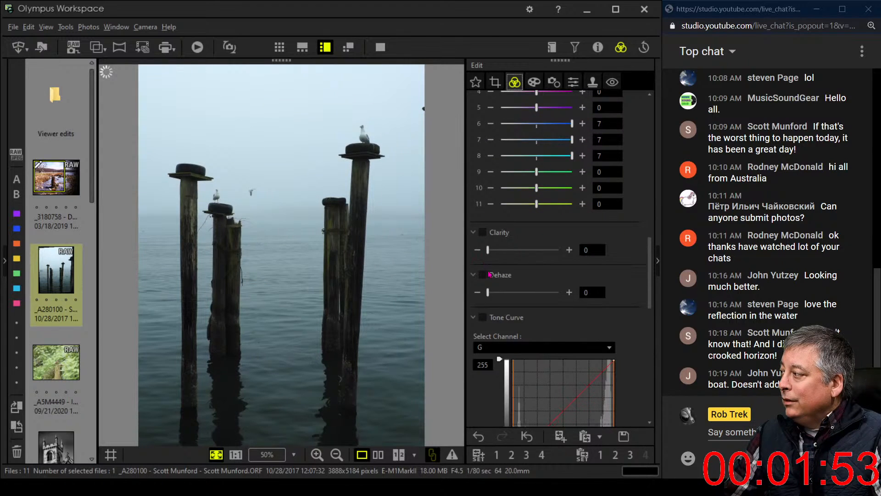
{"action": "left_click_drag", "start_coordinate": [489, 298], "coordinate": [537, 298]}
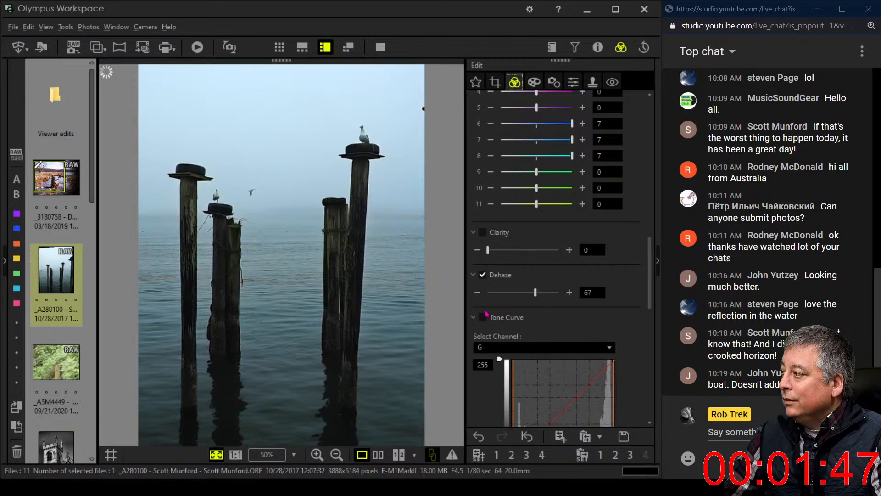
{"action": "scroll", "coordinate": [487, 313], "scroll_direction": "down", "scroll_amount": 5}
{"action": "scroll", "coordinate": [486, 314], "scroll_direction": "down", "scroll_amount": 4}
{"action": "scroll", "coordinate": [486, 314], "scroll_direction": "up", "scroll_amount": 4}
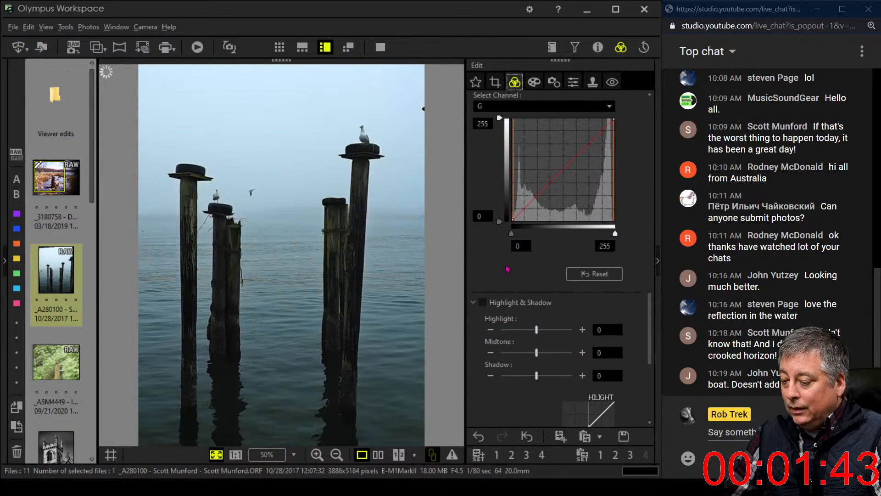
{"action": "scroll", "coordinate": [569, 298], "scroll_direction": "up", "scroll_amount": 1}
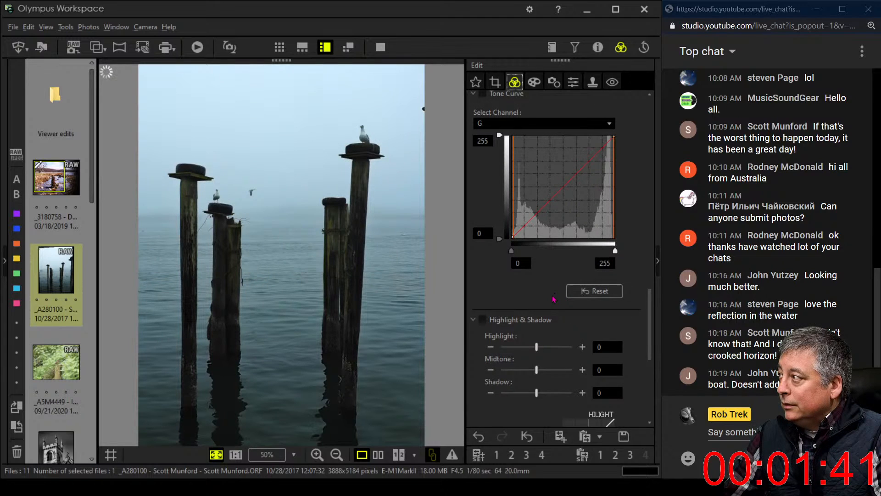
Step: Tighten the 4:3 crop from its upper corner to about 2774 x 3701 pixels around the central pilings
{"action": "left_click", "coordinate": [500, 85]}
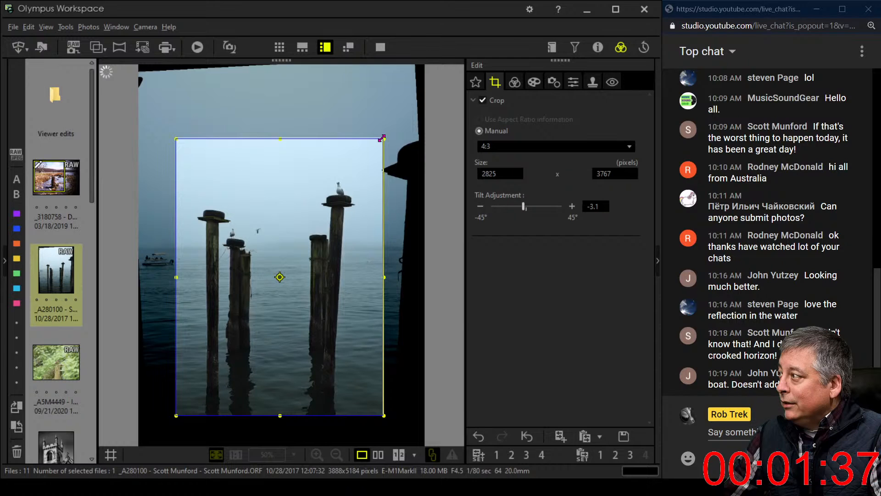
{"action": "left_click_drag", "start_coordinate": [381, 139], "coordinate": [379, 141]}
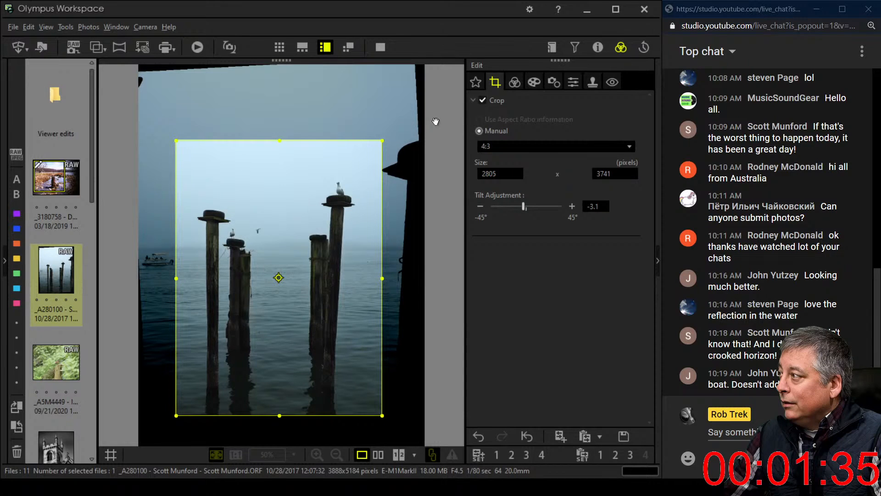
{"action": "left_click", "coordinate": [514, 82]}
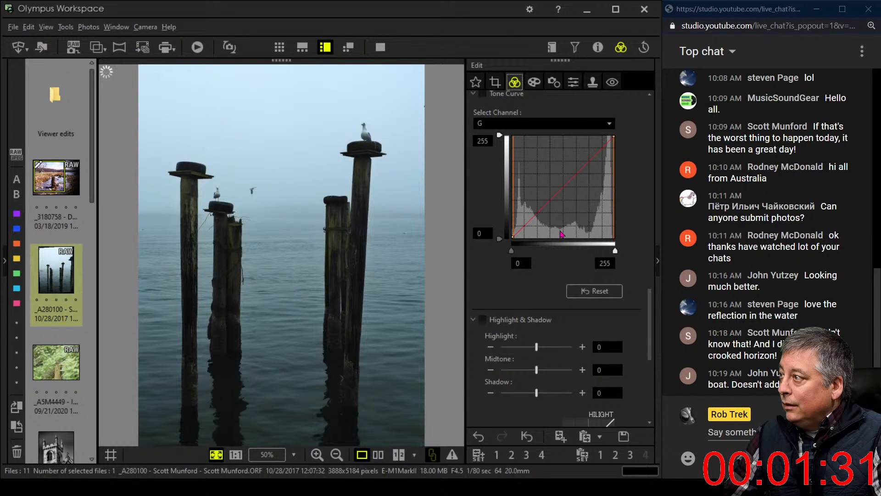
{"action": "left_click", "coordinate": [495, 82]}
{"action": "left_click_drag", "start_coordinate": [382, 140], "coordinate": [380, 144]}
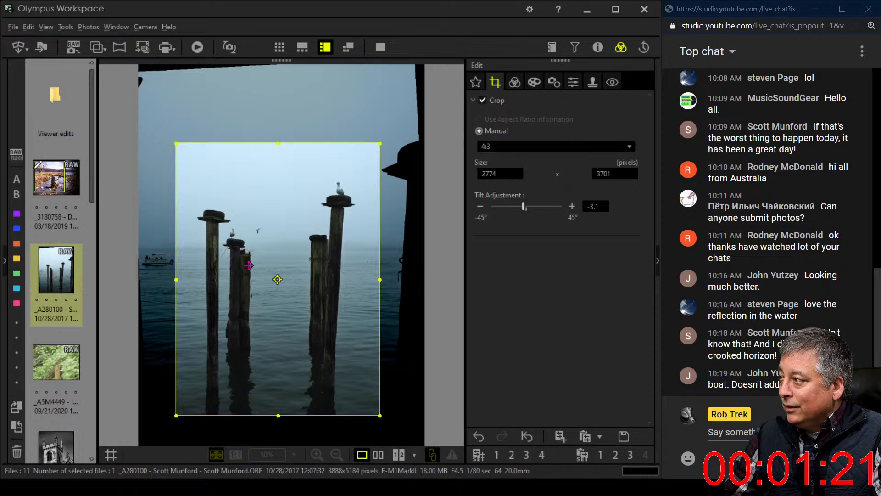
{"action": "left_click", "coordinate": [520, 87]}
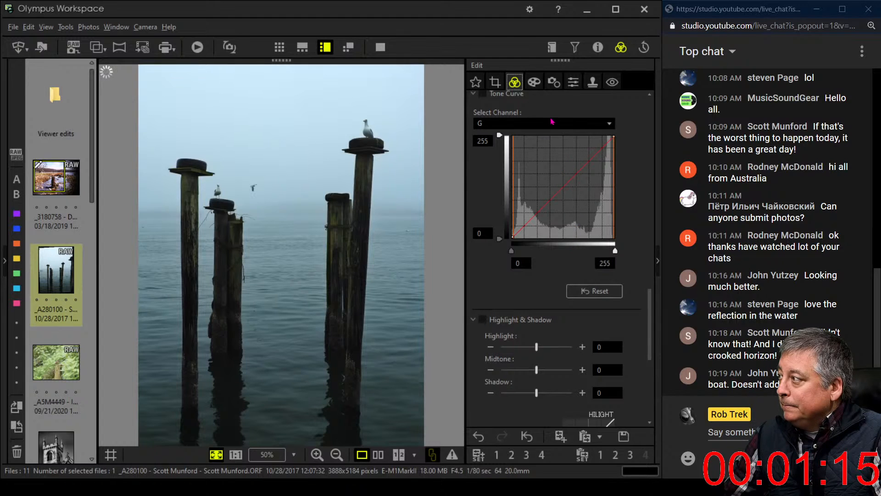
Step: Fine-tune the straightening of the pilings photo by setting the tilt adjustment to -3.3
{"action": "left_click", "coordinate": [495, 82]}
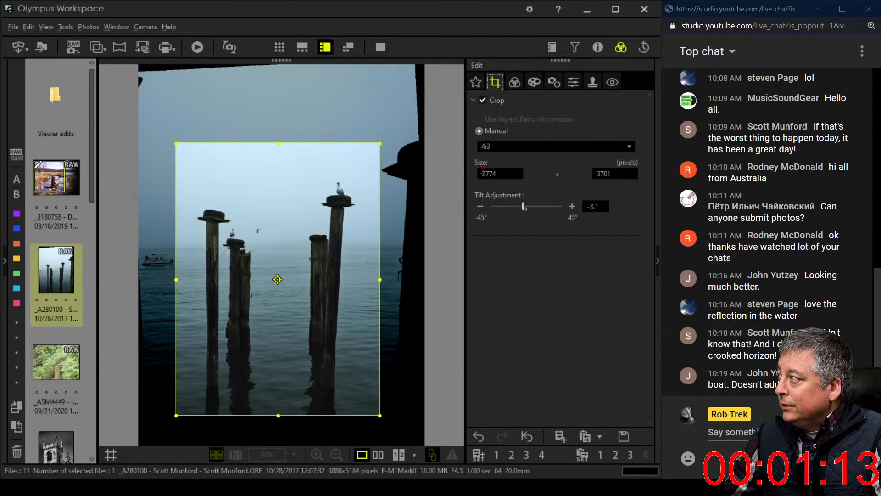
{"action": "left_click", "coordinate": [480, 207]}
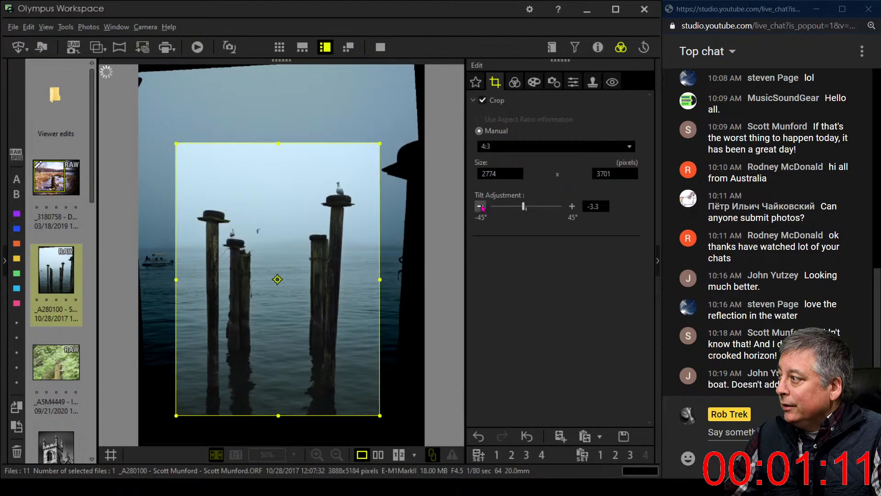
{"action": "left_click", "coordinate": [515, 82]}
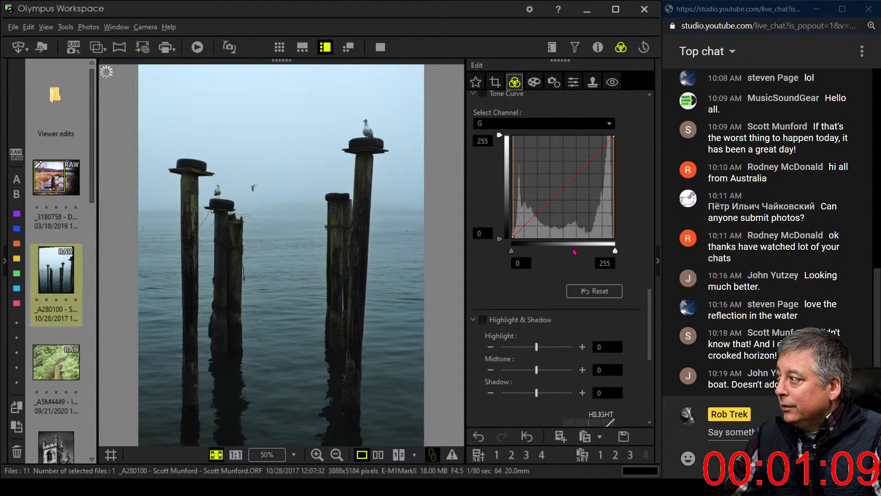
Step: Set the gradation of the pilings photo to AUTO
{"action": "scroll", "coordinate": [571, 233], "scroll_direction": "down", "scroll_amount": 5}
{"action": "scroll", "coordinate": [575, 252], "scroll_direction": "down", "scroll_amount": 1}
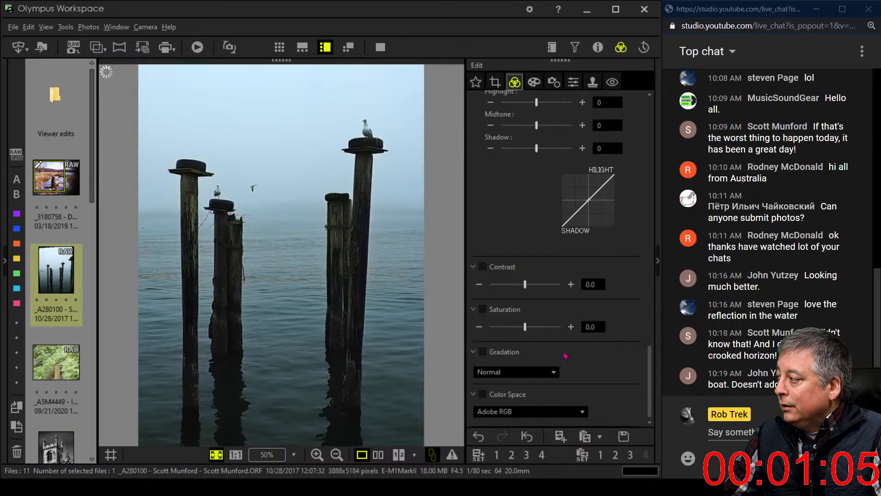
{"action": "left_click", "coordinate": [548, 375]}
{"action": "left_click", "coordinate": [529, 419]}
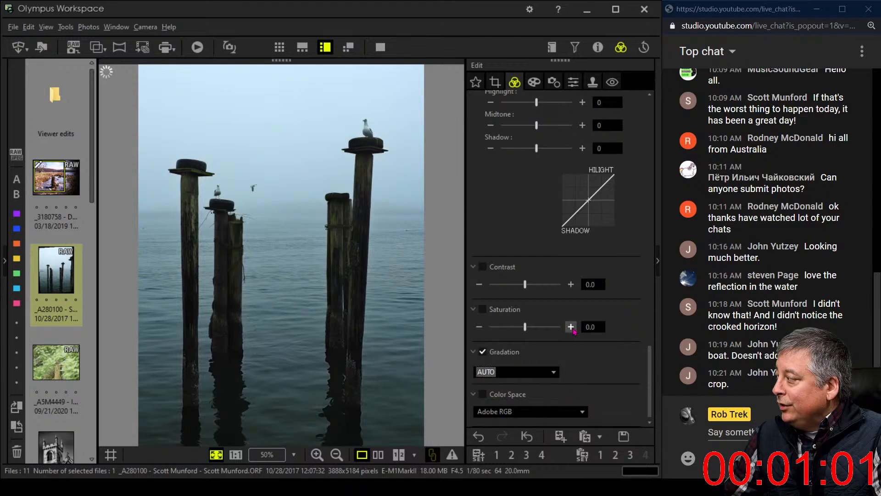
Step: Try lowering the shadows of the green channel's tone curve and reset that curve
{"action": "scroll", "coordinate": [580, 323], "scroll_direction": "up", "scroll_amount": 5}
{"action": "scroll", "coordinate": [579, 322], "scroll_direction": "up", "scroll_amount": 3}
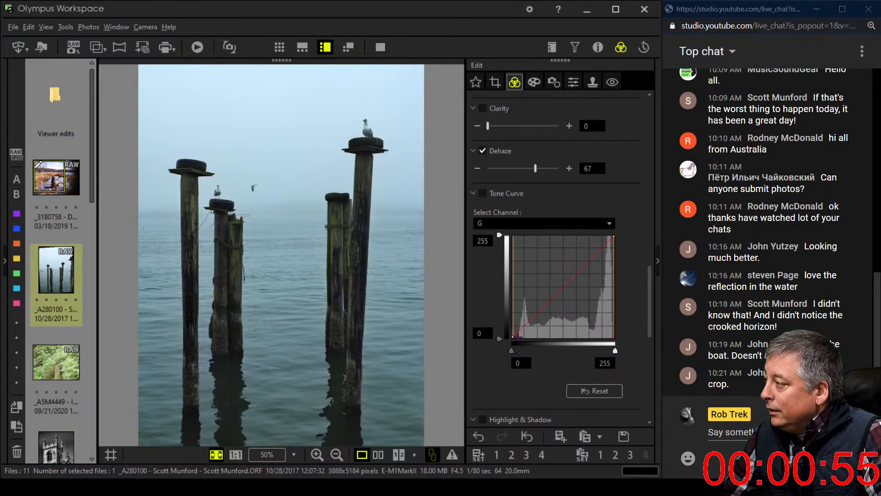
{"action": "left_click_drag", "start_coordinate": [518, 331], "coordinate": [520, 333]}
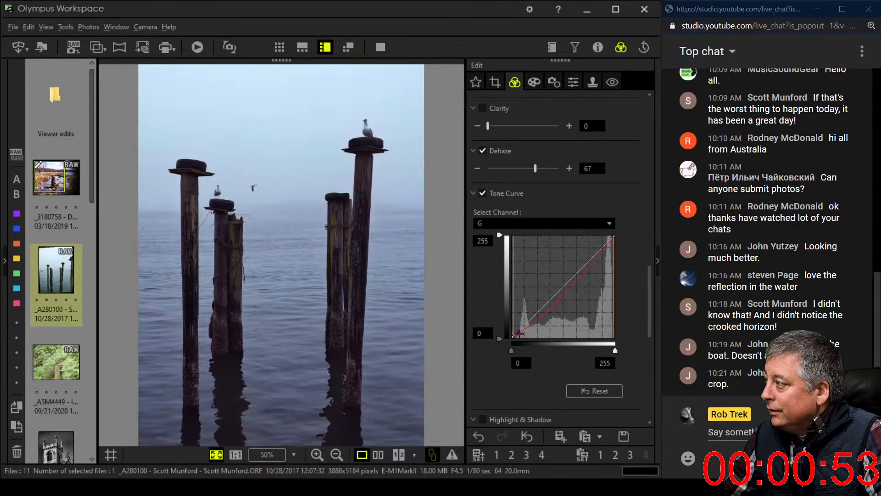
{"action": "left_click", "coordinate": [594, 391]}
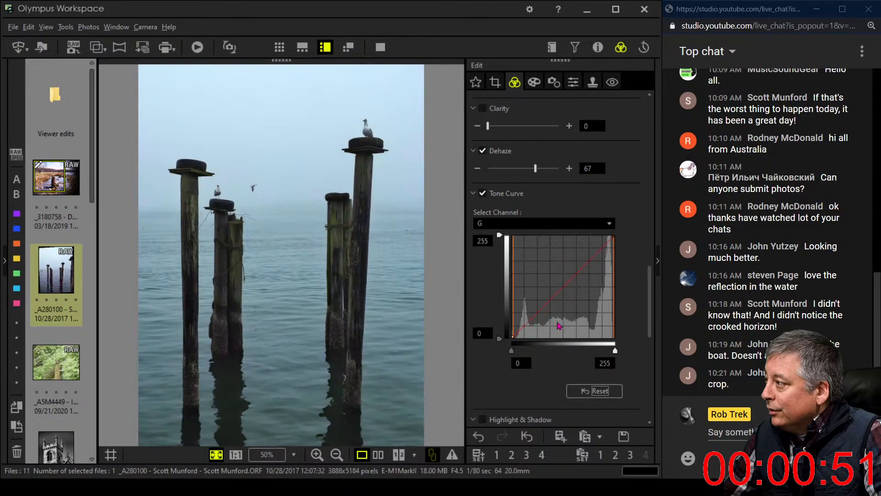
Step: Shape the RGB tone curve with a black point of 23, a lifted shadow-to-midtone point and a highlight point near the diagonal
{"action": "left_click", "coordinate": [541, 223]}
{"action": "left_click", "coordinate": [486, 234]}
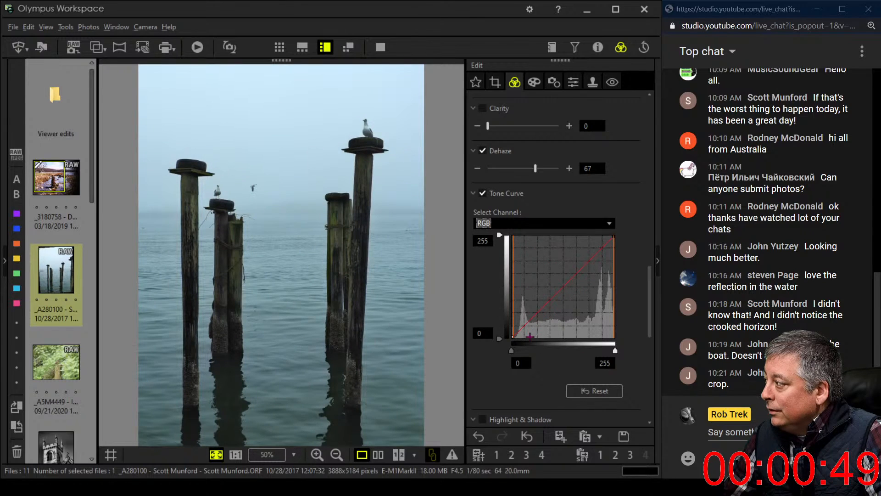
{"action": "left_click_drag", "start_coordinate": [522, 329], "coordinate": [581, 268]}
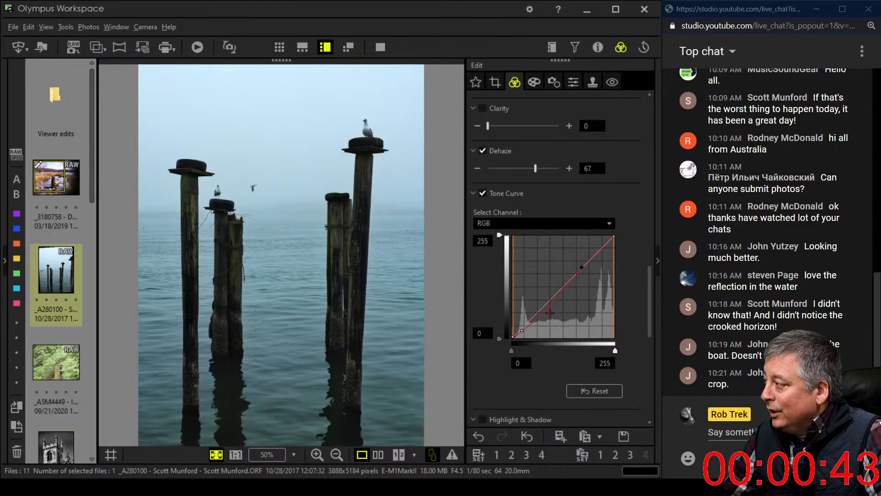
{"action": "left_click_drag", "start_coordinate": [522, 330], "coordinate": [544, 307]}
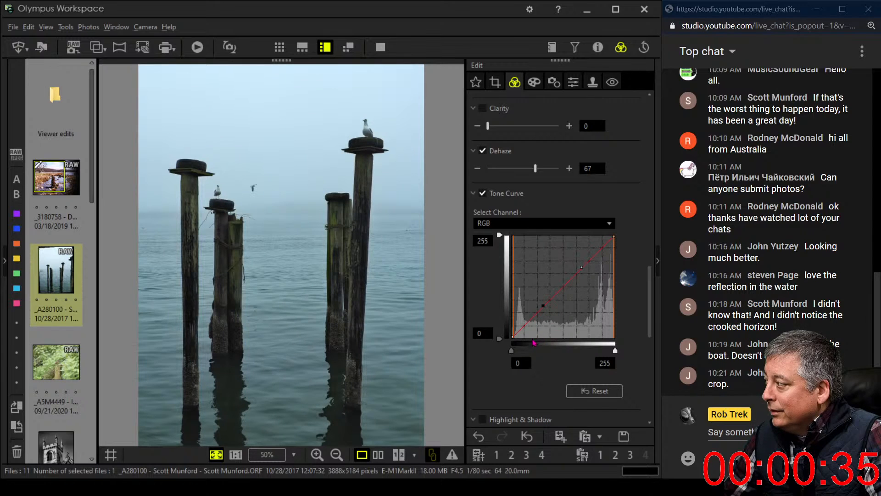
{"action": "left_click_drag", "start_coordinate": [511, 350], "coordinate": [520, 352]}
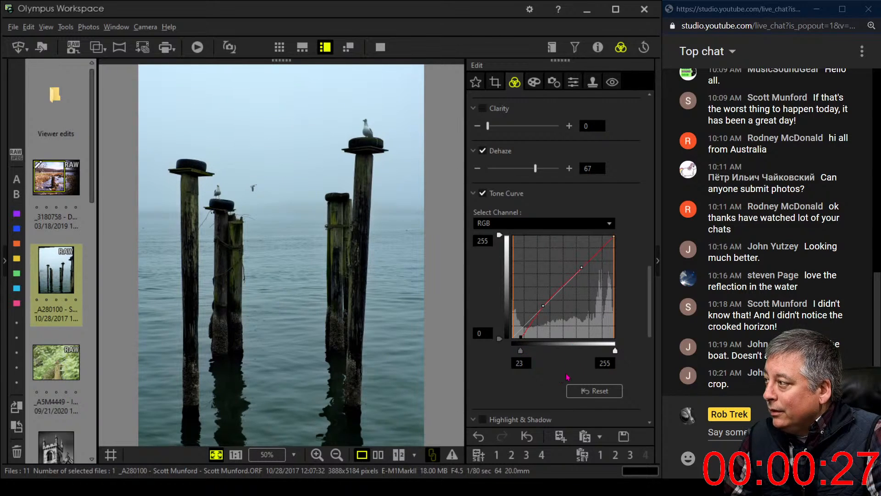
{"action": "left_click_drag", "start_coordinate": [543, 305], "coordinate": [540, 299]}
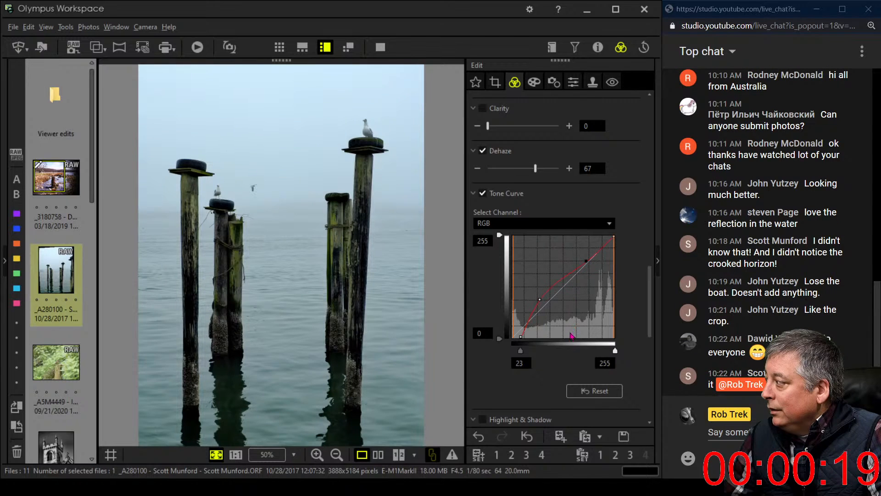
Step: Raise the highlights of the blue channel's tone curve slightly while holding its shadows near the diagonal
{"action": "scroll", "coordinate": [565, 371], "scroll_direction": "down", "scroll_amount": 2}
{"action": "scroll", "coordinate": [565, 373], "scroll_direction": "down", "scroll_amount": 3}
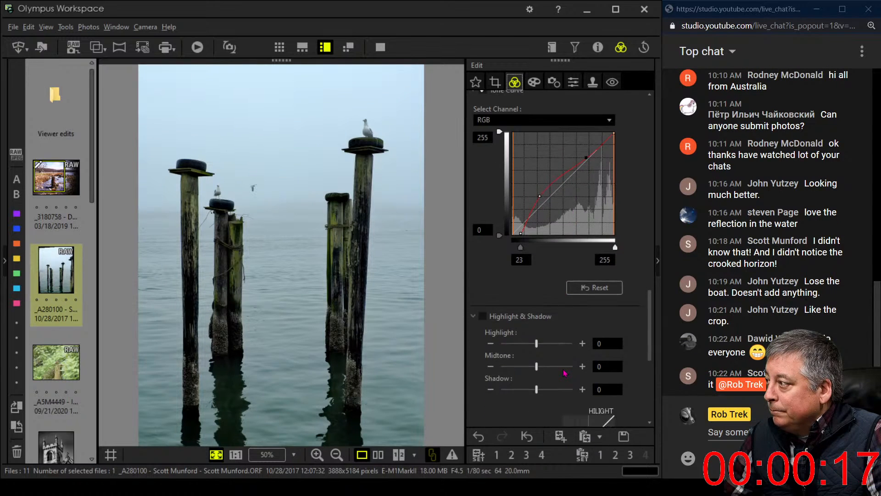
{"action": "scroll", "coordinate": [565, 371], "scroll_direction": "up", "scroll_amount": 5}
{"action": "scroll", "coordinate": [565, 370], "scroll_direction": "up", "scroll_amount": 4}
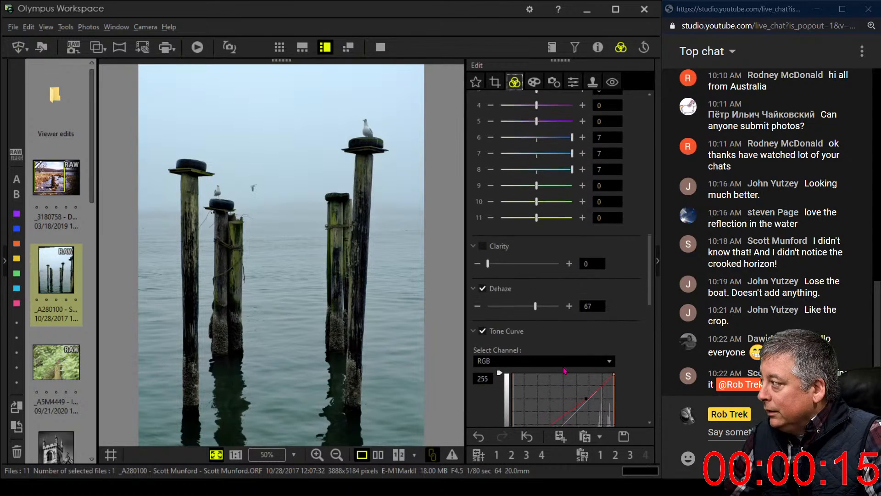
{"action": "left_click", "coordinate": [561, 362]}
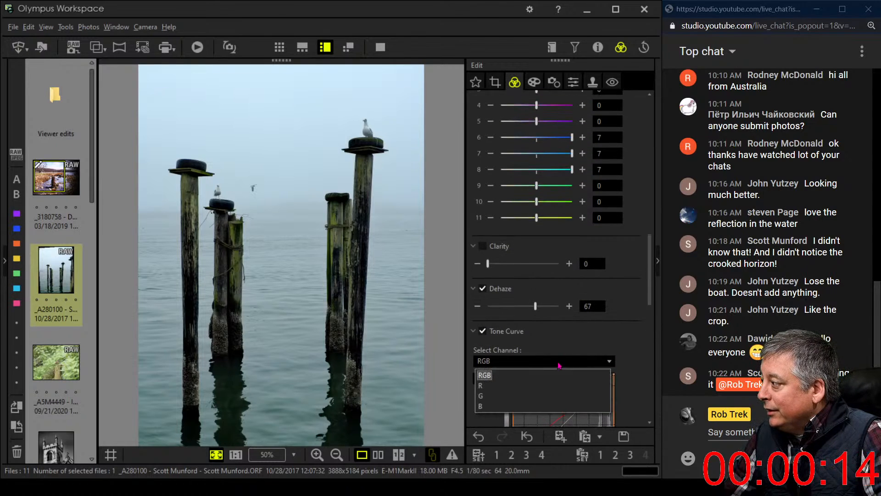
{"action": "left_click", "coordinate": [550, 406]}
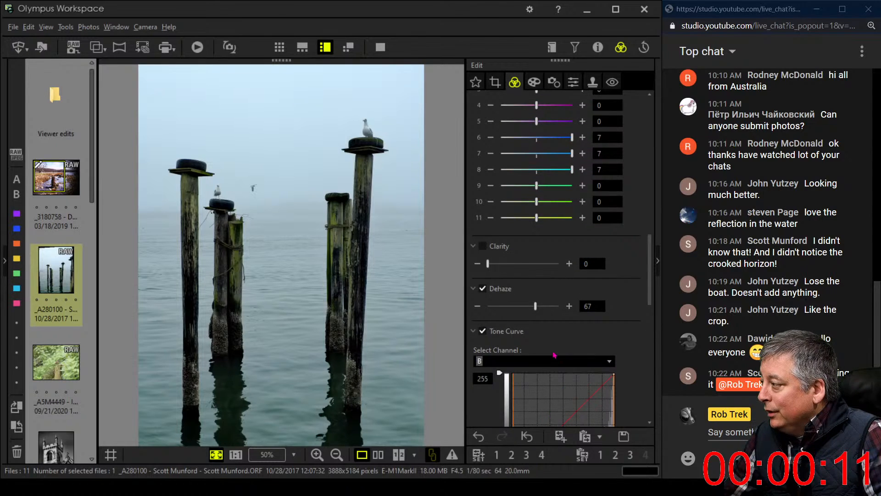
{"action": "scroll", "coordinate": [655, 342], "scroll_direction": "down", "scroll_amount": 3}
{"action": "scroll", "coordinate": [655, 341], "scroll_direction": "down", "scroll_amount": 1}
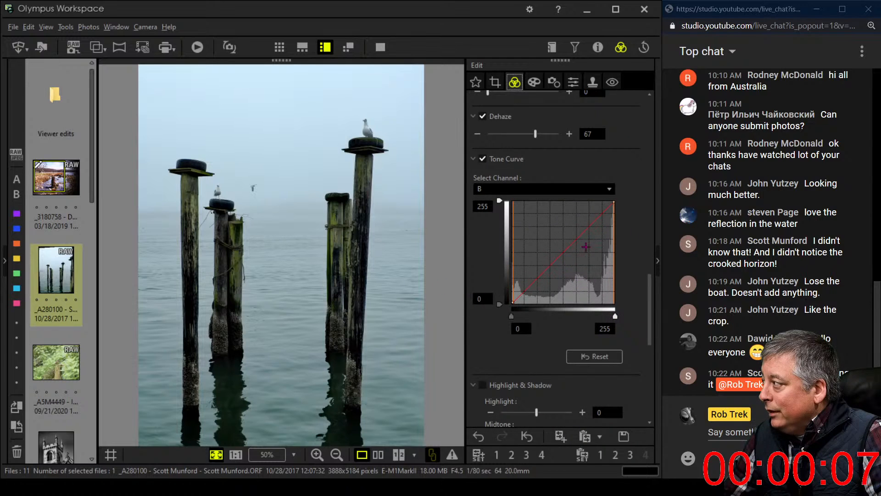
{"action": "left_click", "coordinate": [578, 234]}
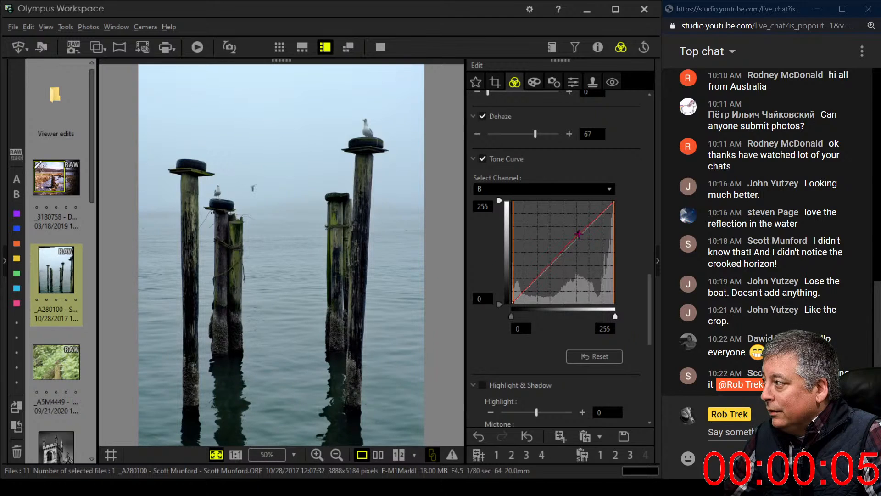
{"action": "left_click_drag", "start_coordinate": [579, 233], "coordinate": [579, 231]}
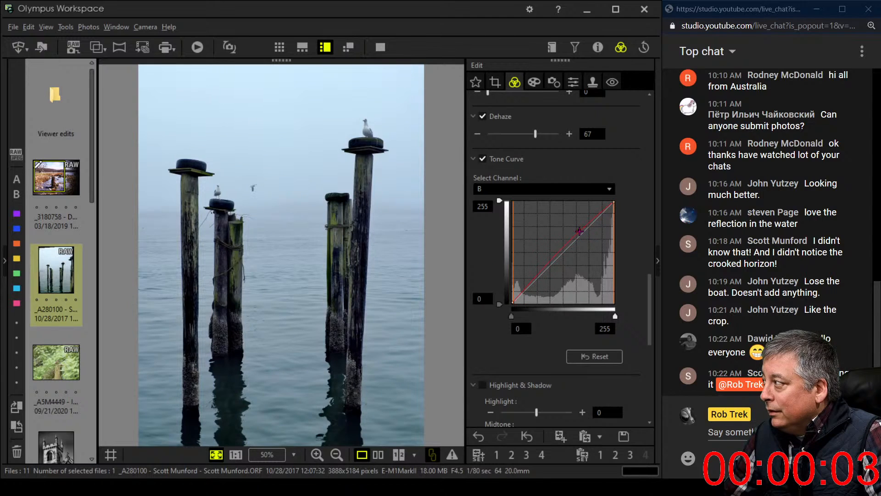
{"action": "left_click_drag", "start_coordinate": [539, 276], "coordinate": [534, 286]}
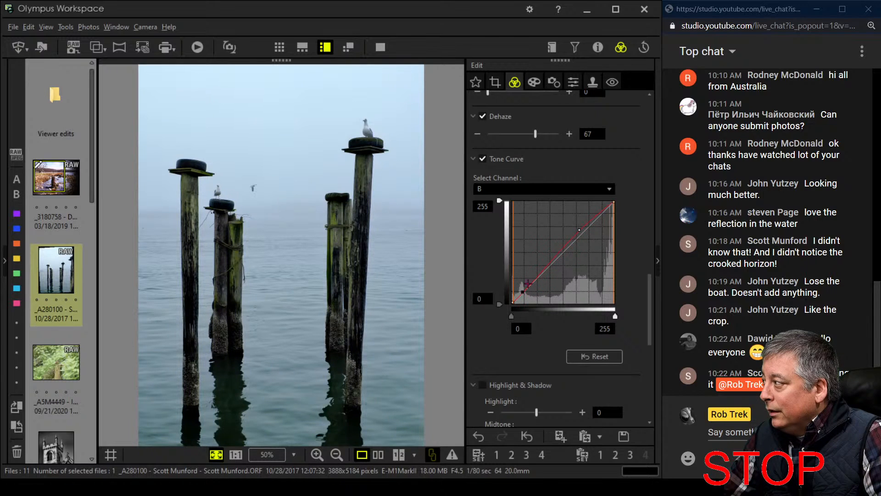
Step: Lower the highlights of the green channel's tone curve slightly while keeping its shadows near the diagonal
{"action": "left_click", "coordinate": [569, 190]}
{"action": "left_click", "coordinate": [505, 223]}
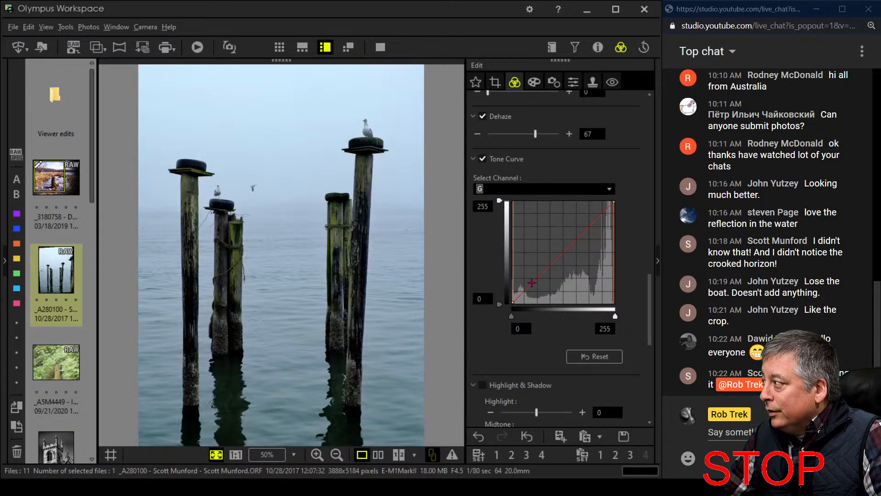
{"action": "left_click_drag", "start_coordinate": [530, 284], "coordinate": [530, 287]}
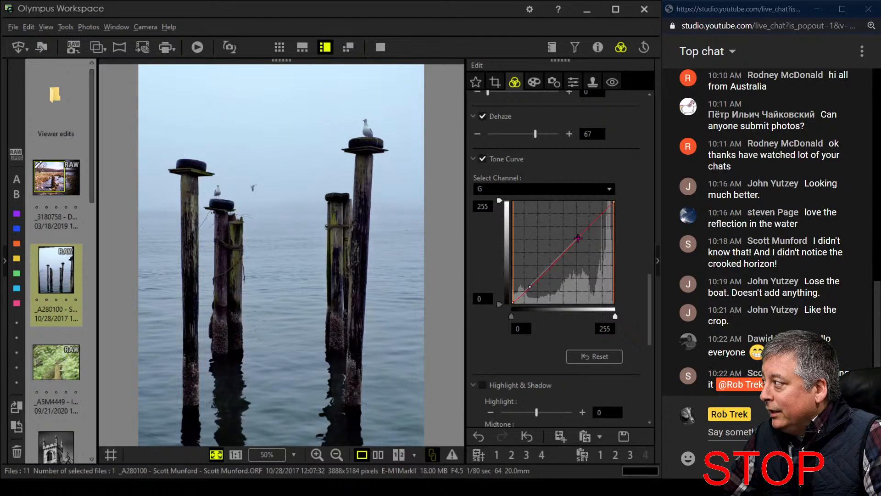
{"action": "left_click_drag", "start_coordinate": [577, 238], "coordinate": [579, 243]}
{"action": "left_click_drag", "start_coordinate": [530, 287], "coordinate": [530, 285]}
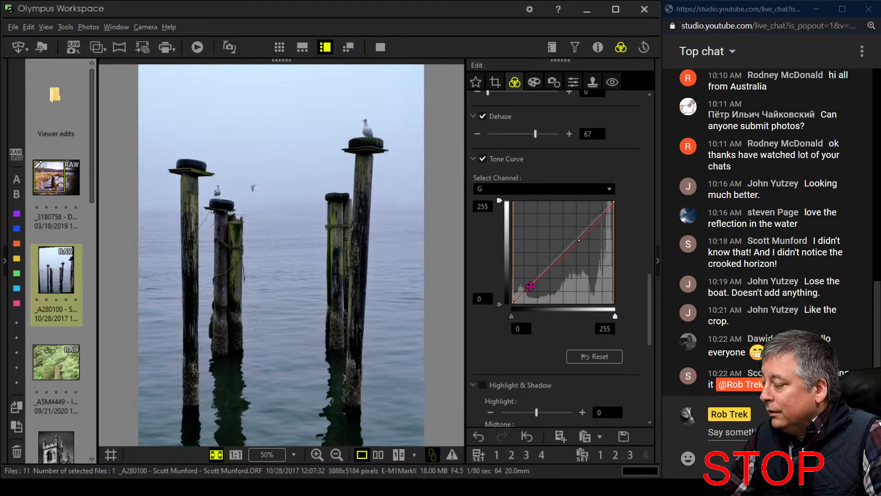
Step: Flatten the shadow lift of the RGB tone curve by shifting its lower point up toward the highlights
{"action": "left_click", "coordinate": [538, 190]}
{"action": "left_click", "coordinate": [484, 203]}
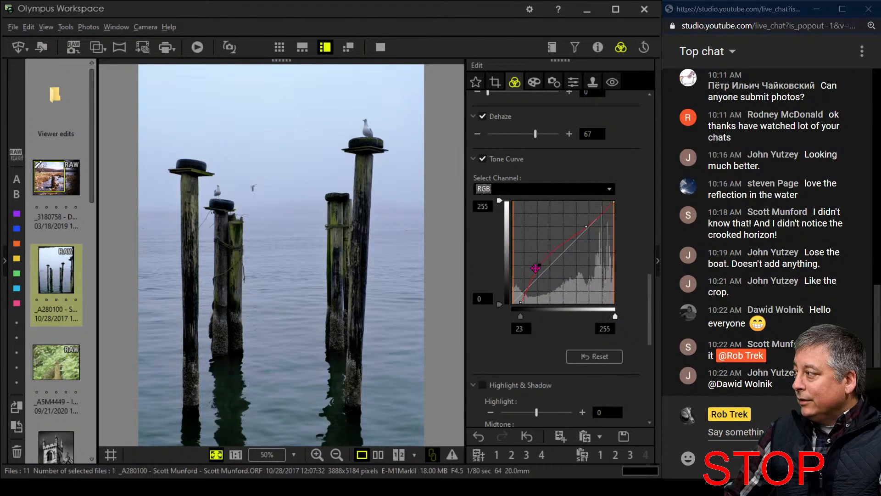
{"action": "left_click_drag", "start_coordinate": [538, 266], "coordinate": [569, 241]}
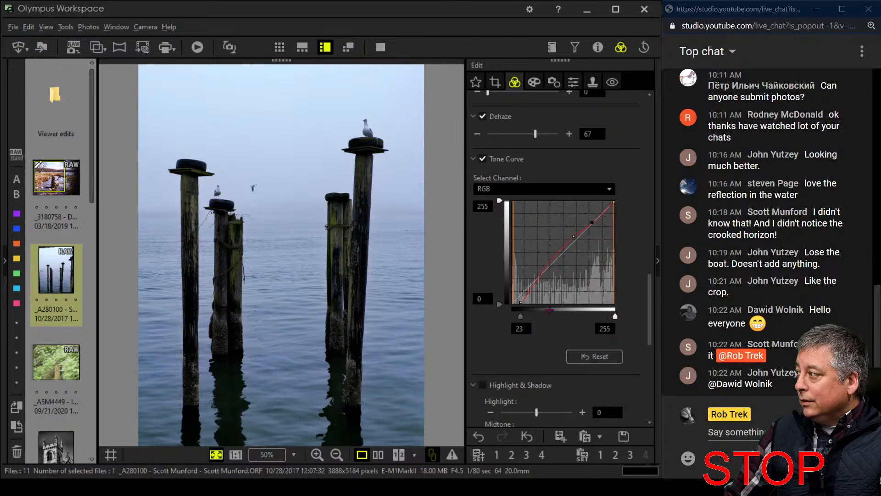
Step: Set Dehaze to 92 and move the RGB tone curve's middle point down the curve to lift the midtones
{"action": "scroll", "coordinate": [550, 304], "scroll_direction": "up", "scroll_amount": 3}
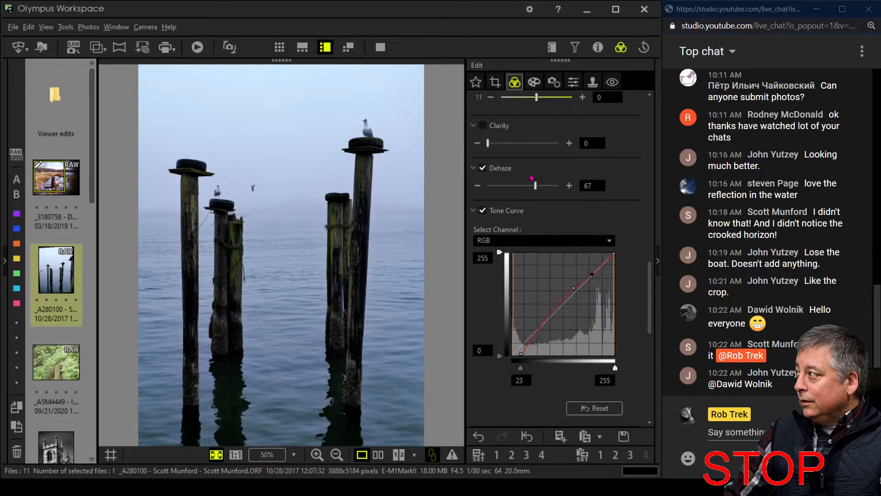
{"action": "left_click_drag", "start_coordinate": [536, 185], "coordinate": [554, 186]}
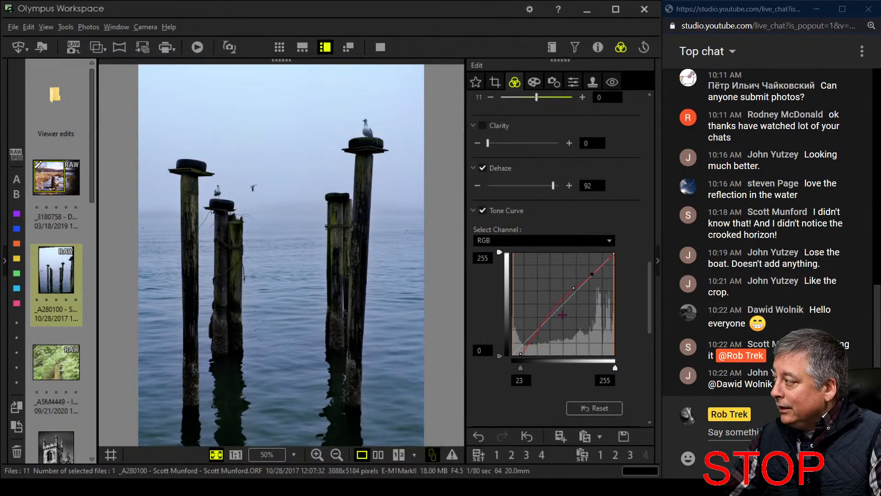
{"action": "left_click_drag", "start_coordinate": [569, 291], "coordinate": [557, 298]}
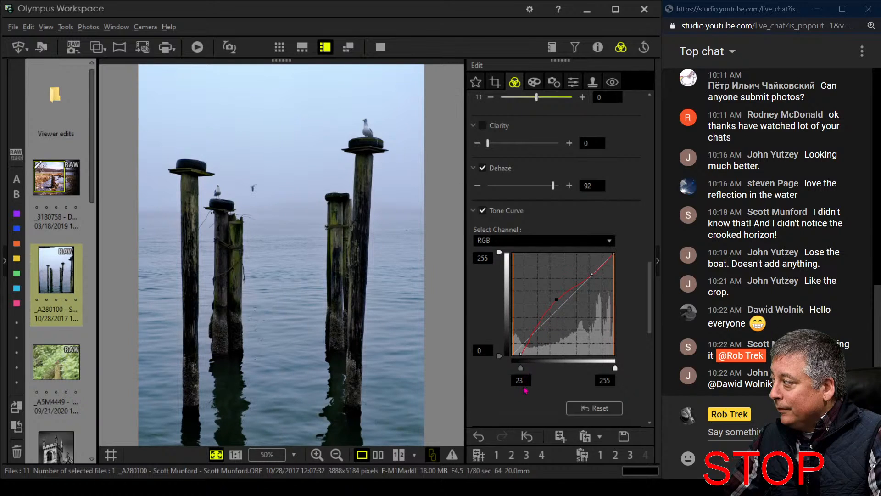
Step: Compare the edited pilings photo with the original side by side in full screen
{"action": "left_click", "coordinate": [378, 455]}
{"action": "left_click", "coordinate": [381, 49]}
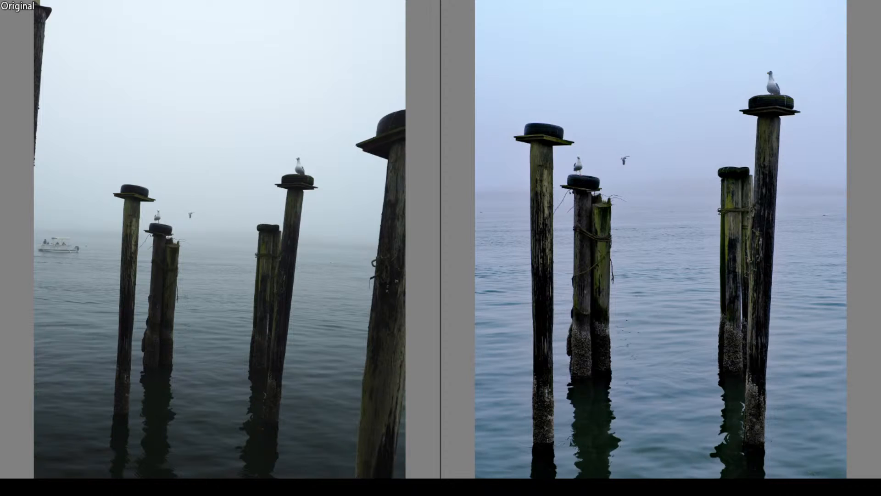
Step: Return to the single-image view and set the hue of colors 7 and 8 to -2 and color 9 to -1
{"action": "key", "text": "Escape"}
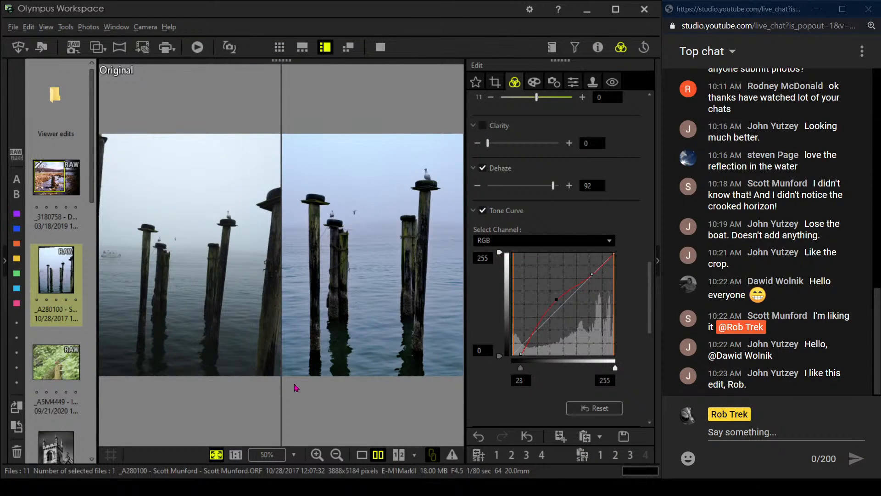
{"action": "left_click", "coordinate": [360, 454]}
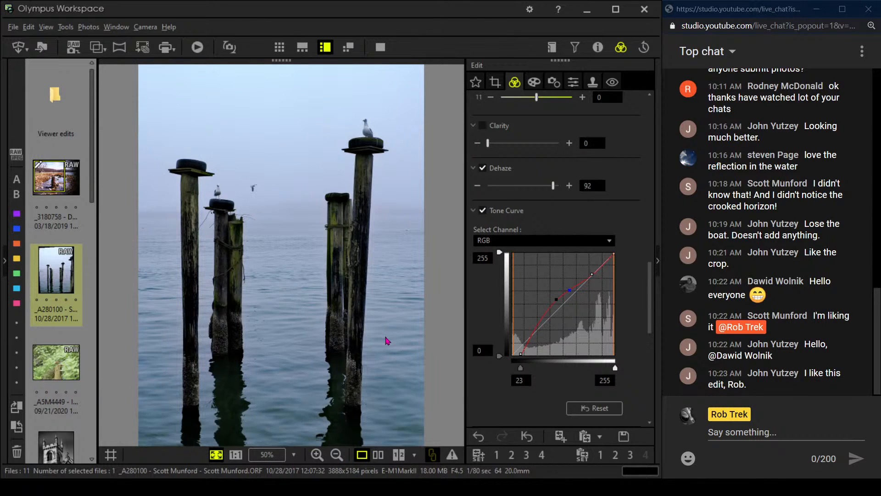
{"action": "scroll", "coordinate": [554, 185], "scroll_direction": "up", "scroll_amount": 10}
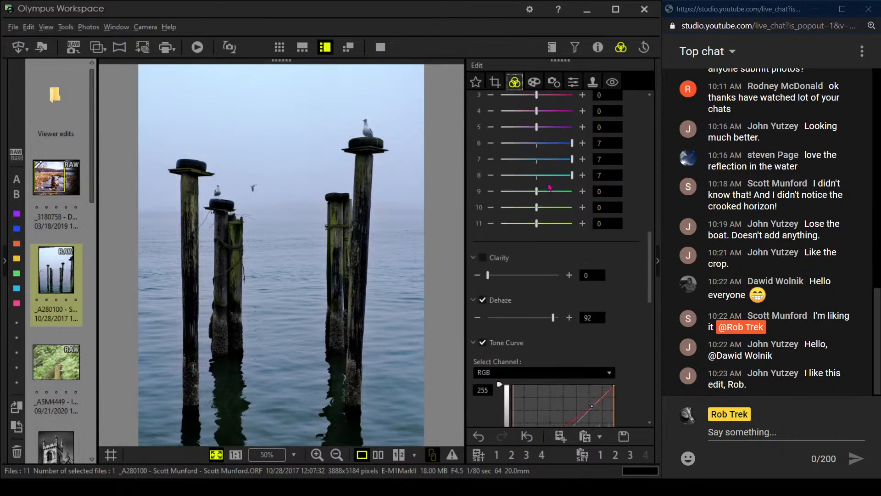
{"action": "left_click", "coordinate": [594, 187]}
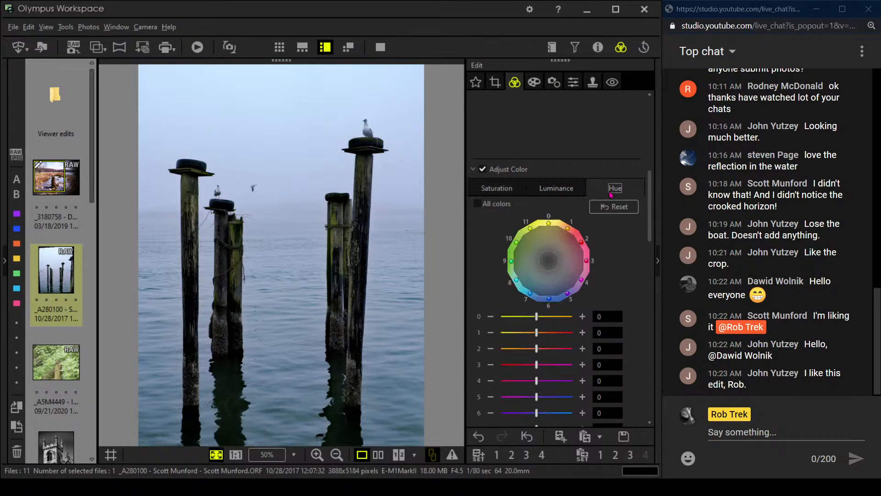
{"action": "scroll", "coordinate": [565, 298], "scroll_direction": "down", "scroll_amount": 2}
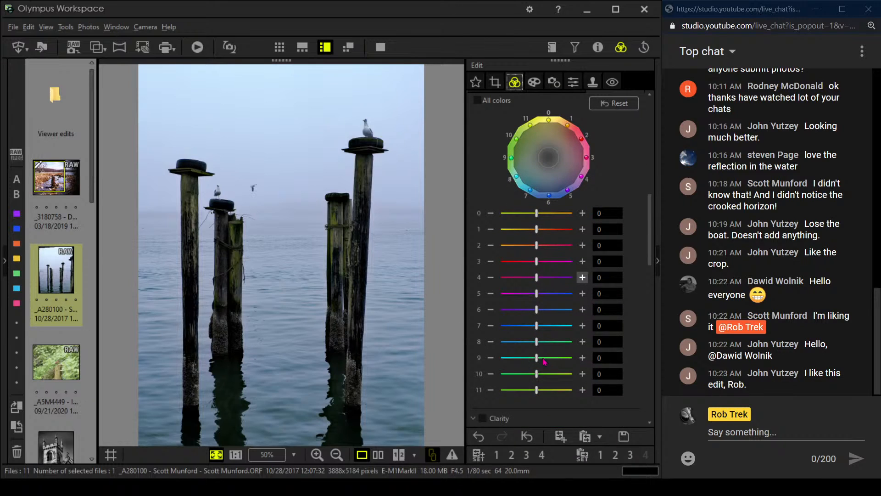
{"action": "left_click_drag", "start_coordinate": [536, 325], "coordinate": [531, 358]}
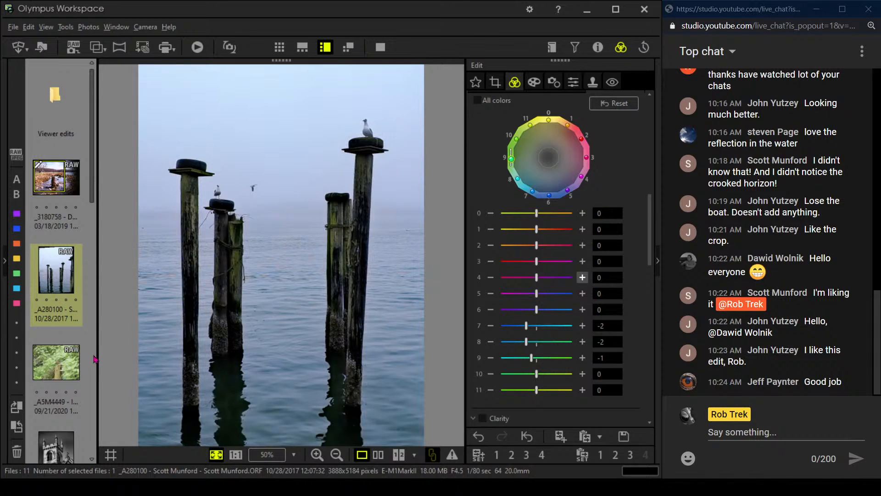
Step: Review the edited pilings photo on its own in full screen
{"action": "scroll", "coordinate": [93, 359], "scroll_direction": "down", "scroll_amount": 3}
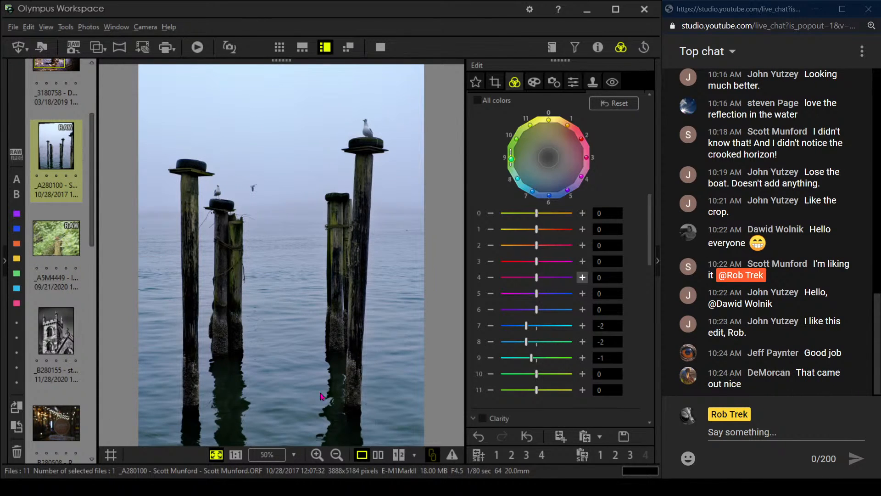
{"action": "left_click", "coordinate": [380, 47]}
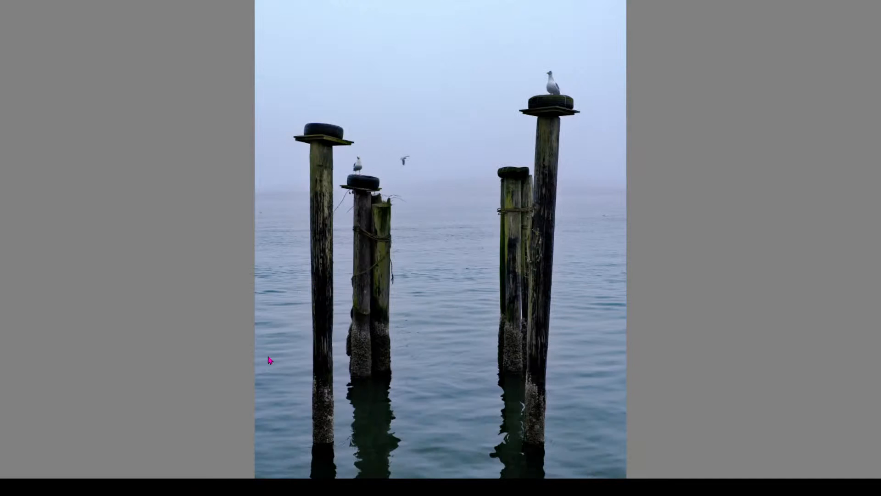
{"action": "key", "text": "Escape"}
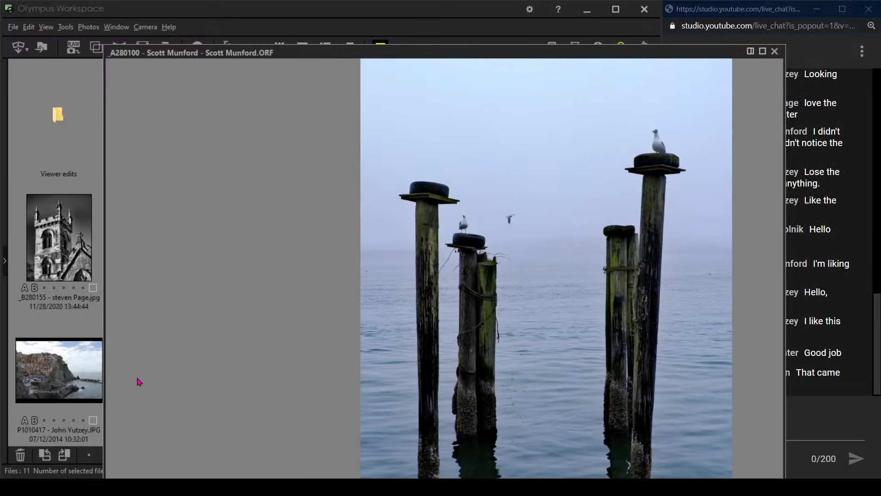
Step: Open the photo of the bird on the wooden post and inspect it at 1:1 together with its shooting details
{"action": "left_click", "coordinate": [77, 369]}
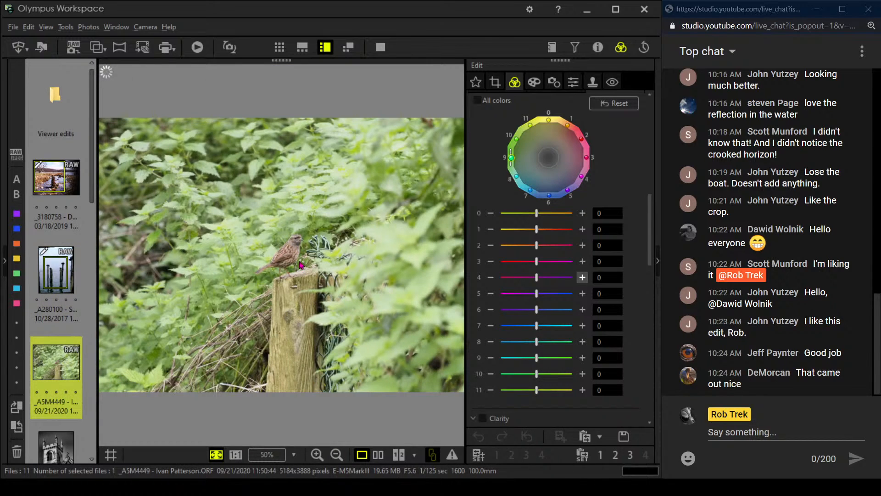
{"action": "left_click", "coordinate": [294, 256]}
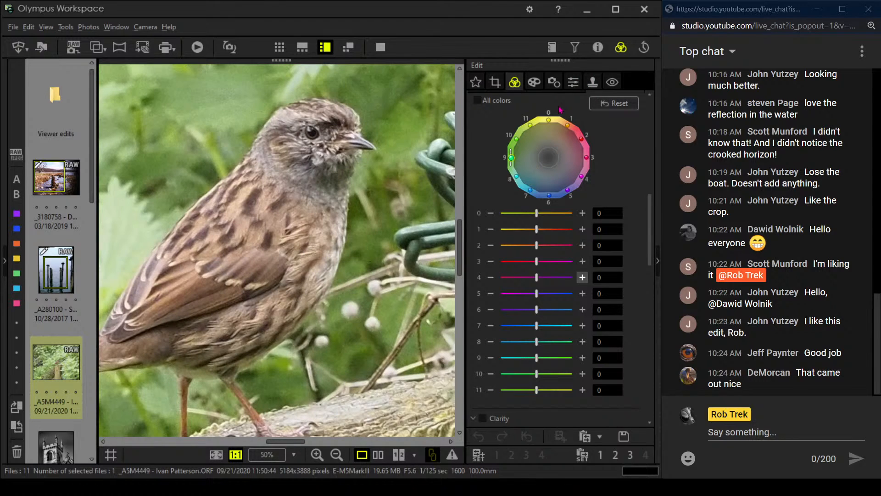
{"action": "left_click", "coordinate": [597, 47]}
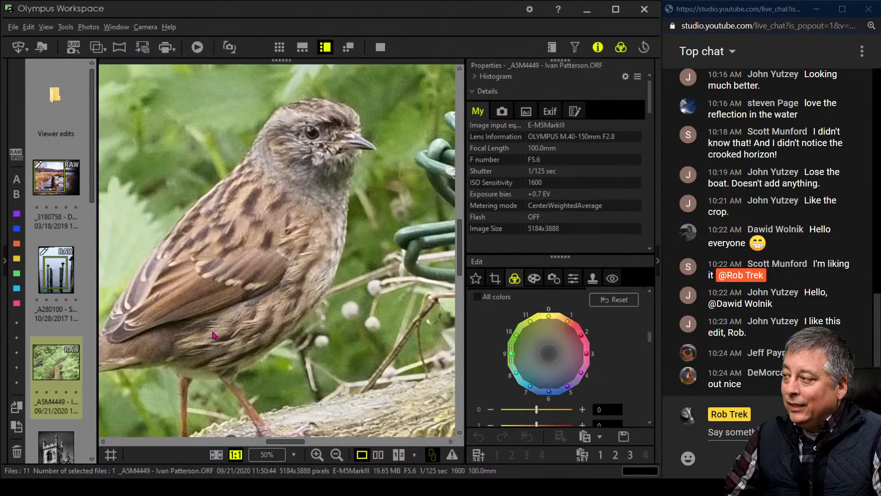
{"action": "left_click_drag", "start_coordinate": [208, 342], "coordinate": [242, 334]}
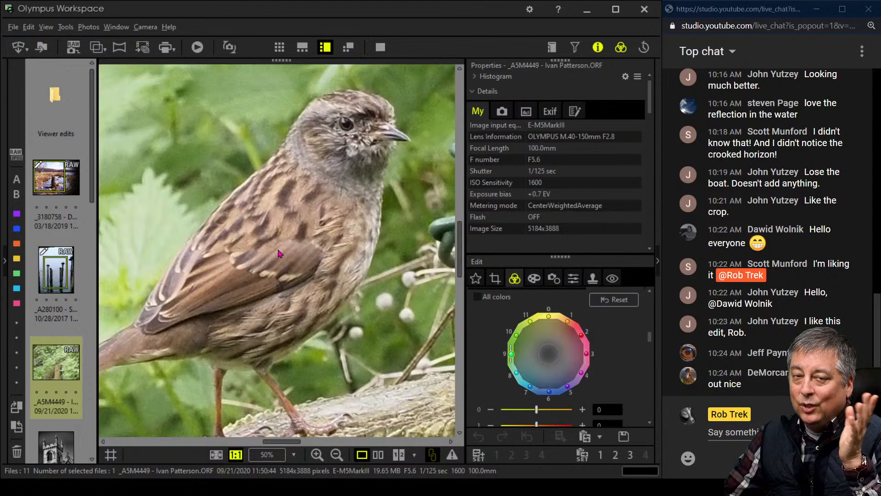
{"action": "left_click", "coordinate": [278, 254]}
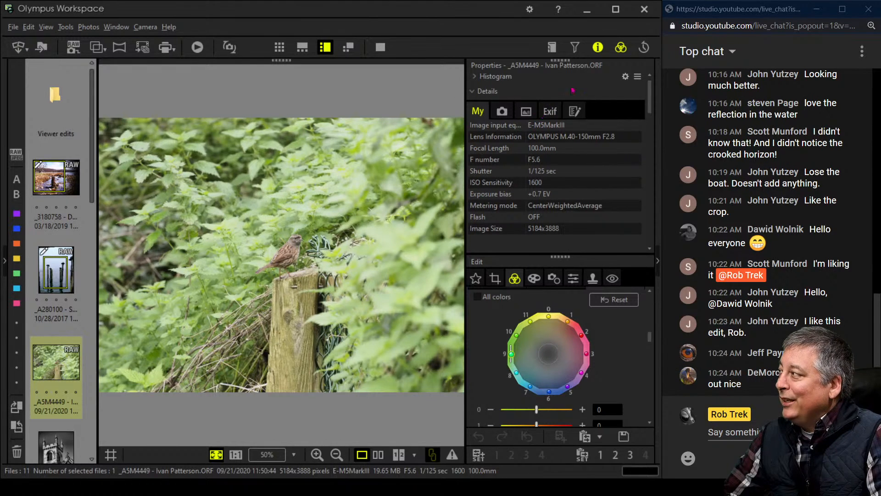
{"action": "left_click", "coordinate": [597, 48]}
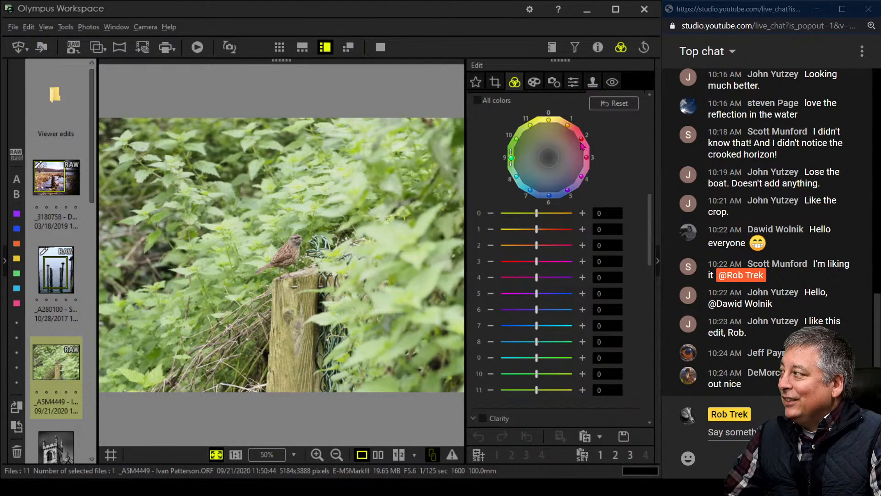
Step: Crop the bird photo to a 1:1 square of about 2106 x 2106 pixels around the bird and the upper post
{"action": "scroll", "coordinate": [581, 145], "scroll_direction": "up", "scroll_amount": 10}
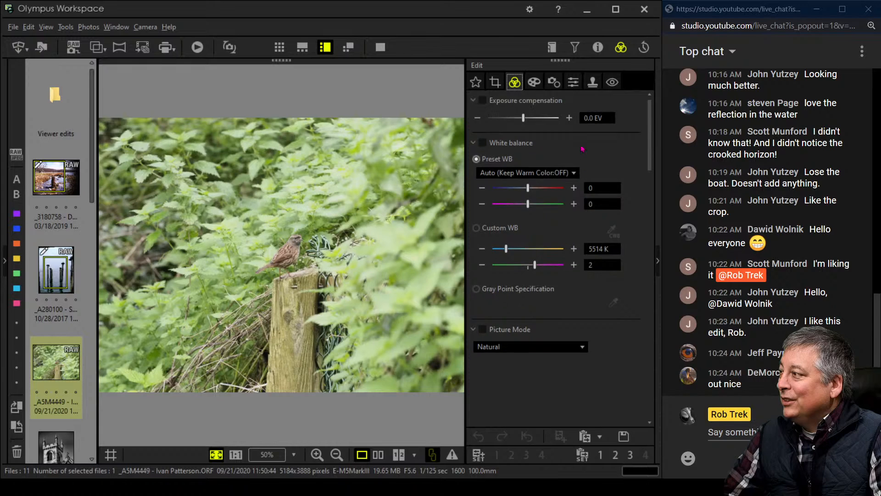
{"action": "left_click", "coordinate": [495, 82]}
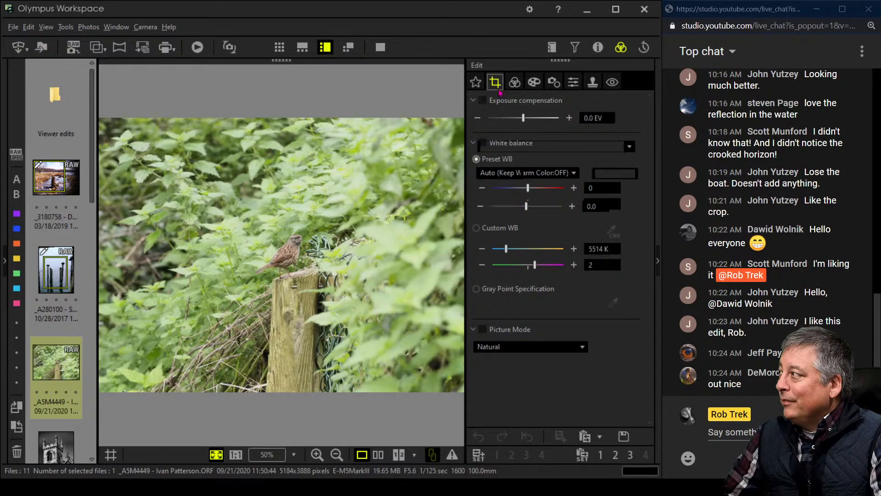
{"action": "left_click", "coordinate": [508, 146]}
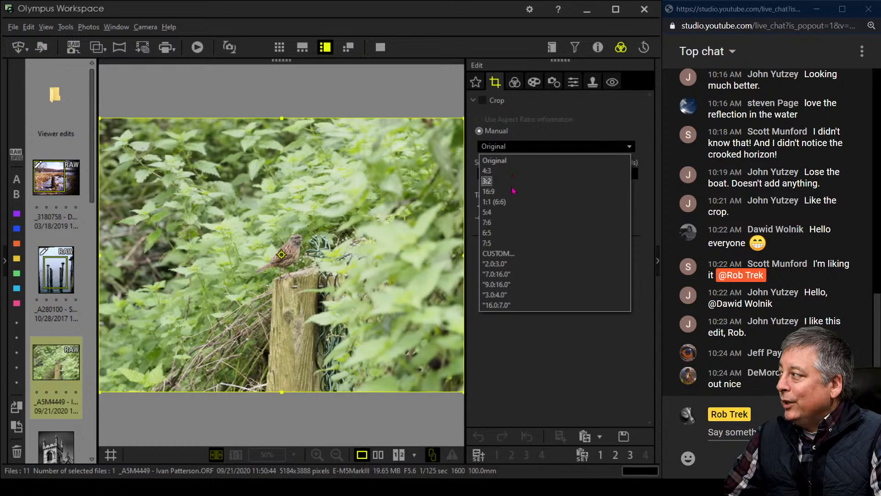
{"action": "left_click", "coordinate": [510, 206]}
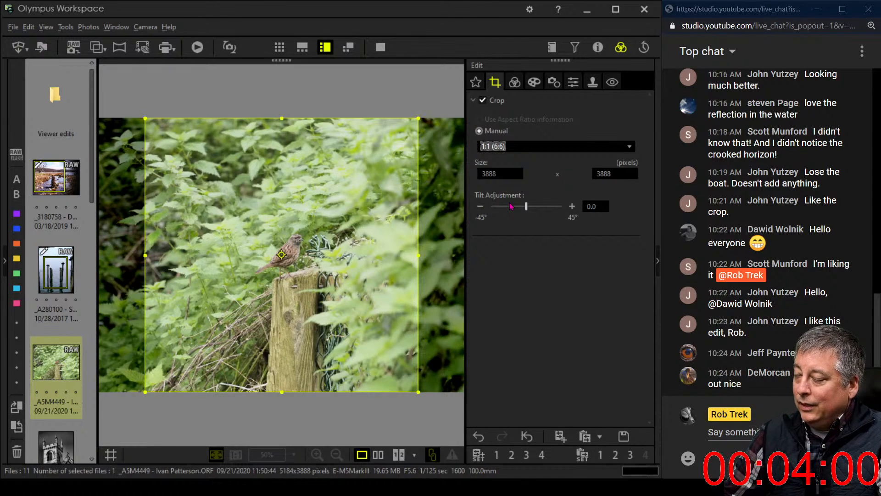
{"action": "left_click_drag", "start_coordinate": [145, 119], "coordinate": [231, 205]}
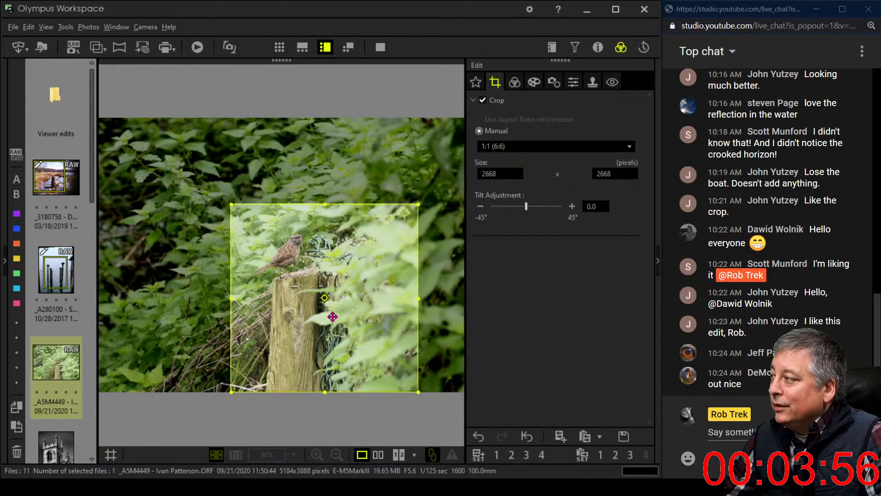
{"action": "left_click_drag", "start_coordinate": [411, 390], "coordinate": [358, 332]}
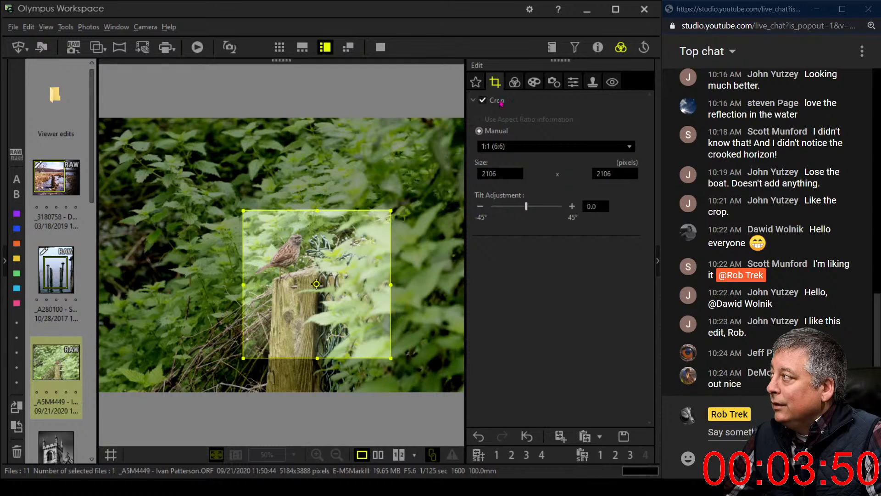
Step: Apply an art filter that gives the cropped bird photo vivid, strongly saturated colors
{"action": "left_click", "coordinate": [514, 81]}
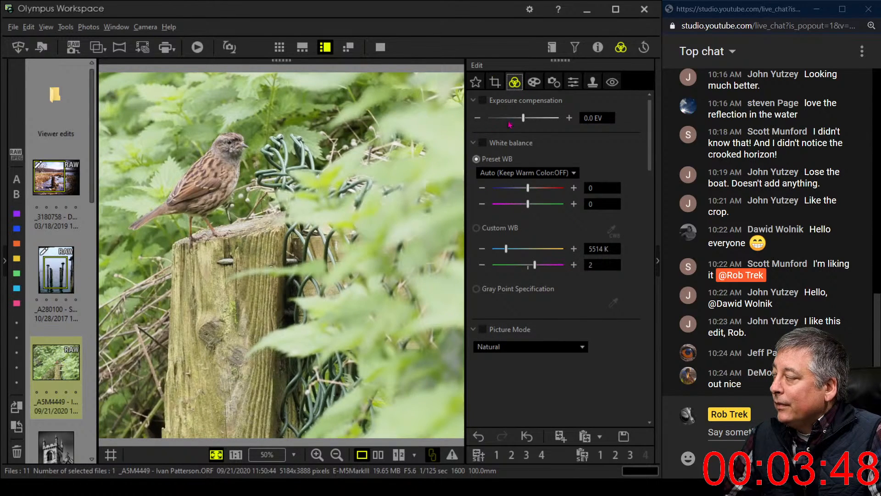
{"action": "left_click", "coordinate": [533, 82]}
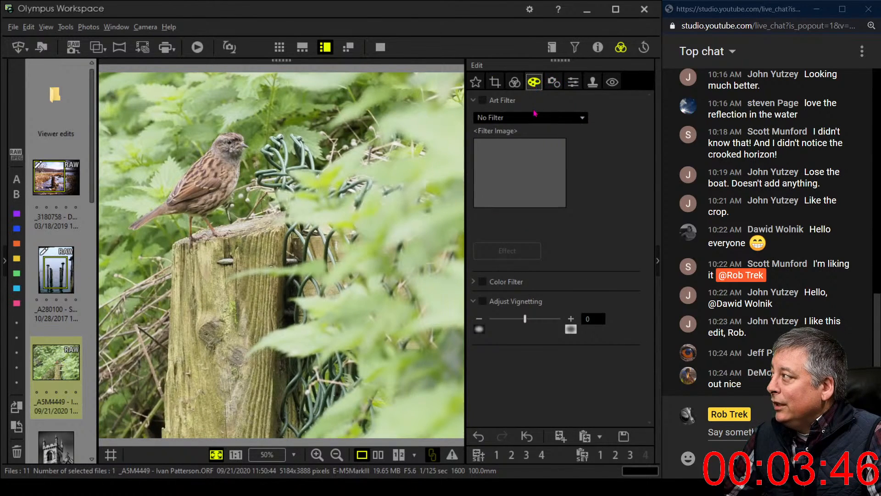
{"action": "left_click", "coordinate": [535, 115]}
{"action": "left_click", "coordinate": [522, 142]}
Step: Reduce the saturation of green colors 10 and 11 on the color wheel, pulling 10 about halfway to the center
{"action": "left_click", "coordinate": [514, 83]}
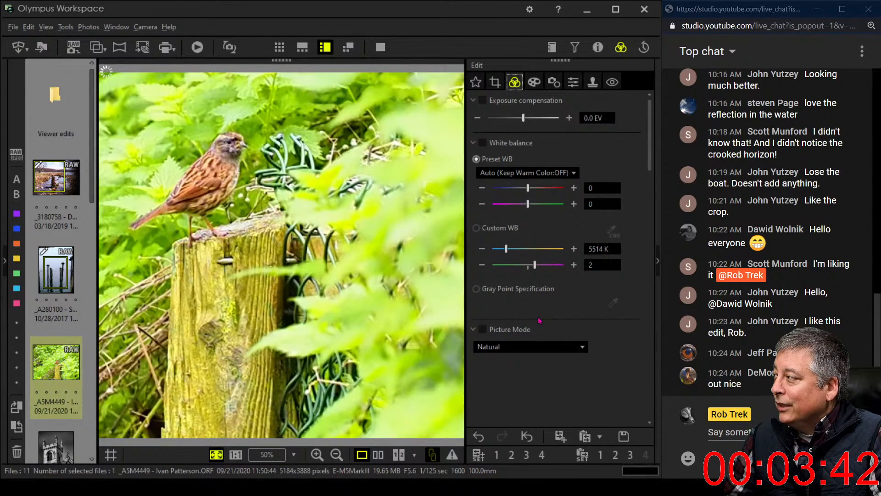
{"action": "left_click", "coordinate": [473, 143]}
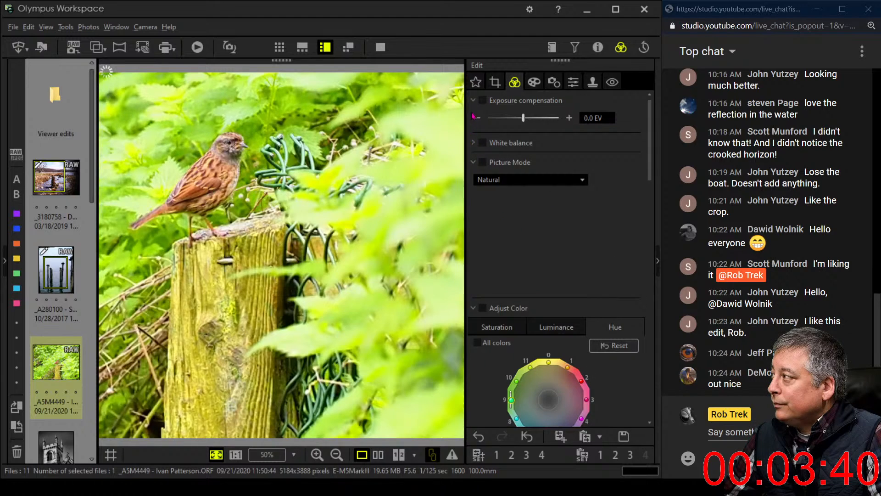
{"action": "scroll", "coordinate": [503, 289], "scroll_direction": "down", "scroll_amount": 3}
{"action": "left_click", "coordinate": [497, 240]}
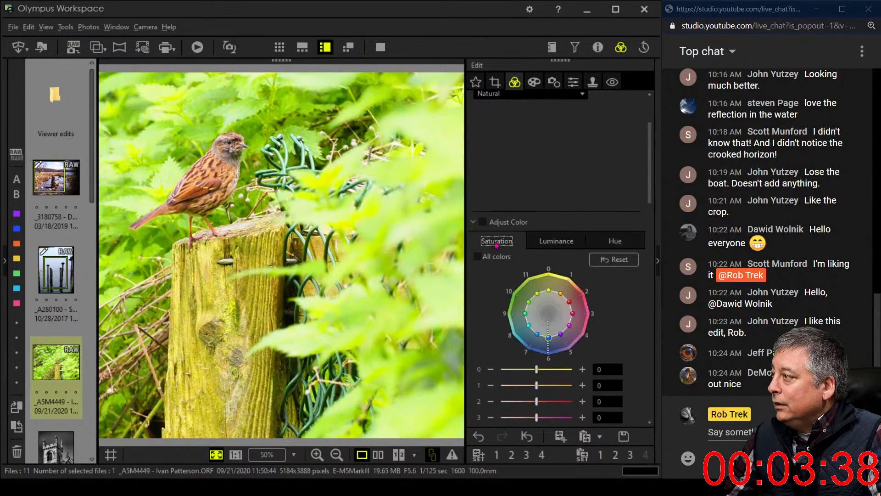
{"action": "left_click_drag", "start_coordinate": [529, 302], "coordinate": [543, 306]}
{"action": "left_click_drag", "start_coordinate": [527, 278], "coordinate": [544, 306]}
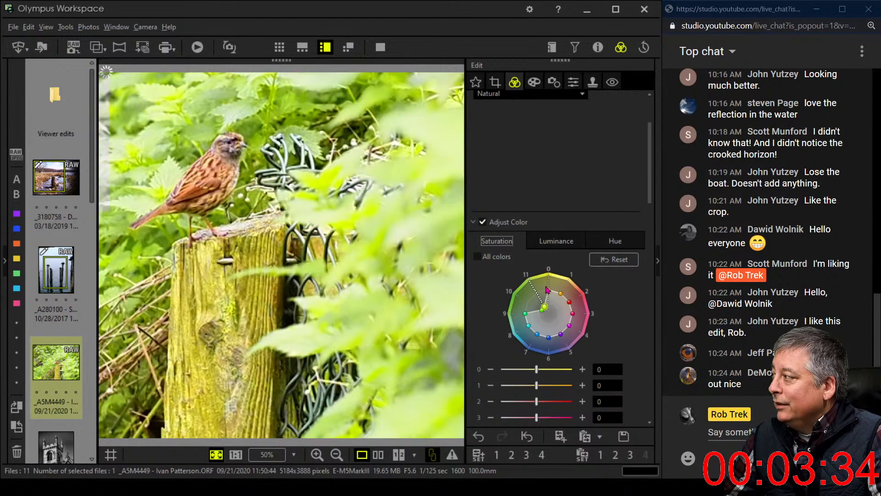
{"action": "left_click_drag", "start_coordinate": [544, 306], "coordinate": [538, 310]}
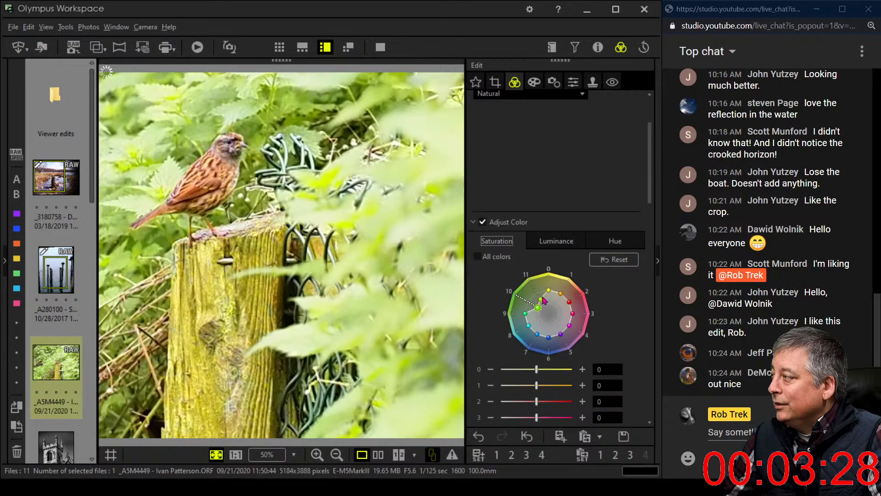
Step: Darken the foliage by lowering the luminance of colors 10 and 11 strongly and color 9 moderately
{"action": "left_click", "coordinate": [556, 241]}
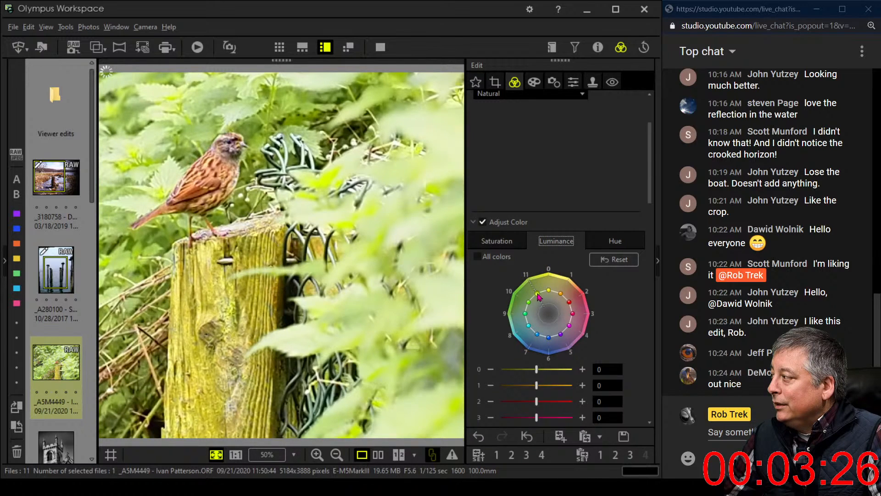
{"action": "left_click_drag", "start_coordinate": [530, 307], "coordinate": [542, 309]}
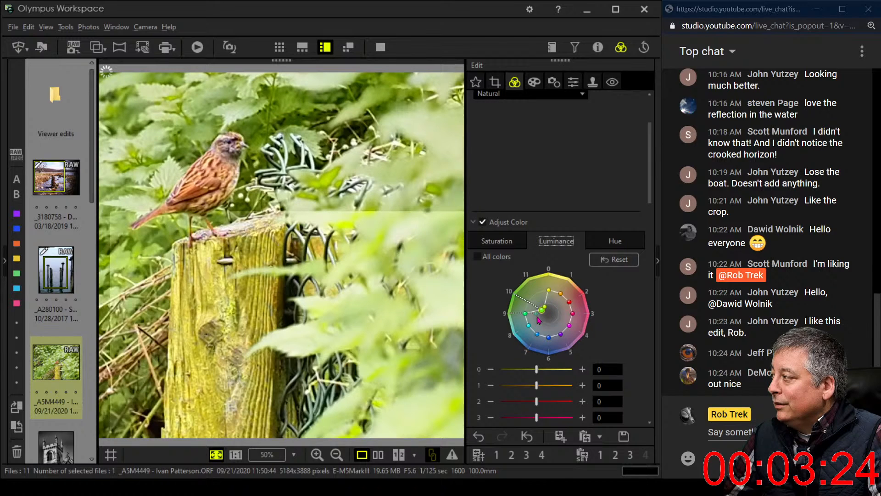
{"action": "left_click_drag", "start_coordinate": [525, 313], "coordinate": [533, 317]}
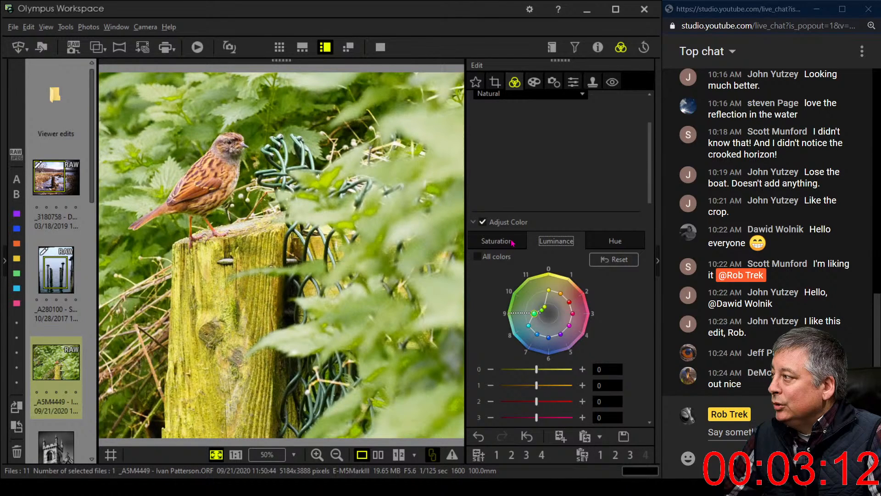
Step: Shift the hue of color 10 fully toward its yellow-green end
{"action": "left_click", "coordinate": [518, 243]}
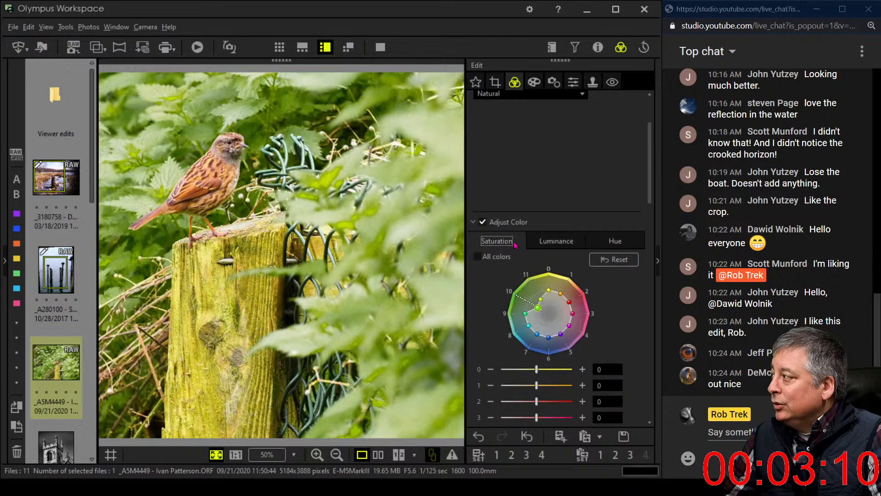
{"action": "left_click", "coordinate": [610, 242]}
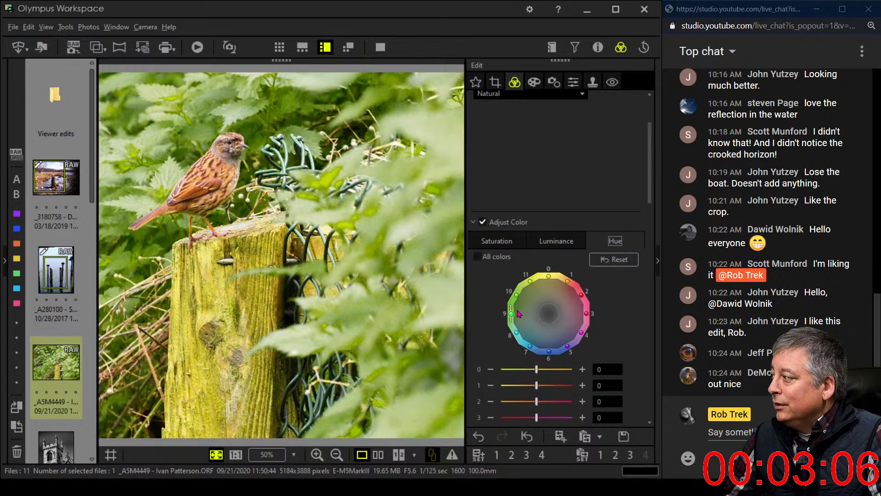
{"action": "left_click", "coordinate": [517, 296]}
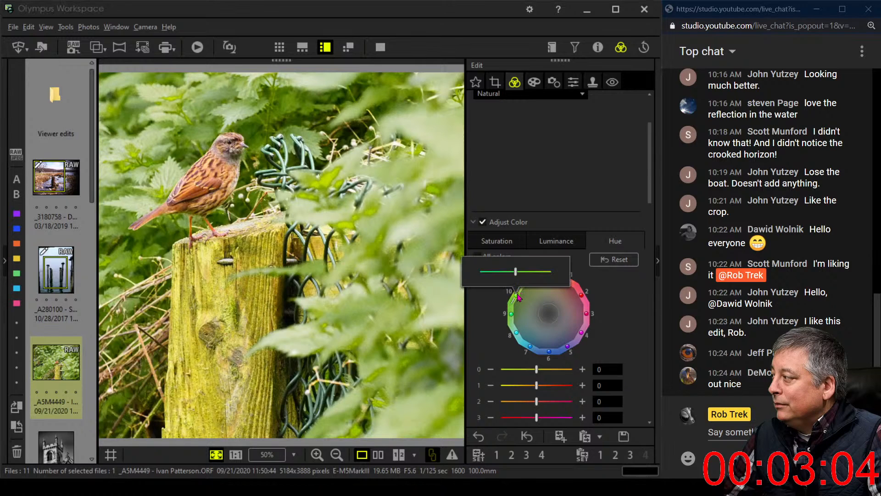
{"action": "left_click_drag", "start_coordinate": [515, 271], "coordinate": [556, 280]}
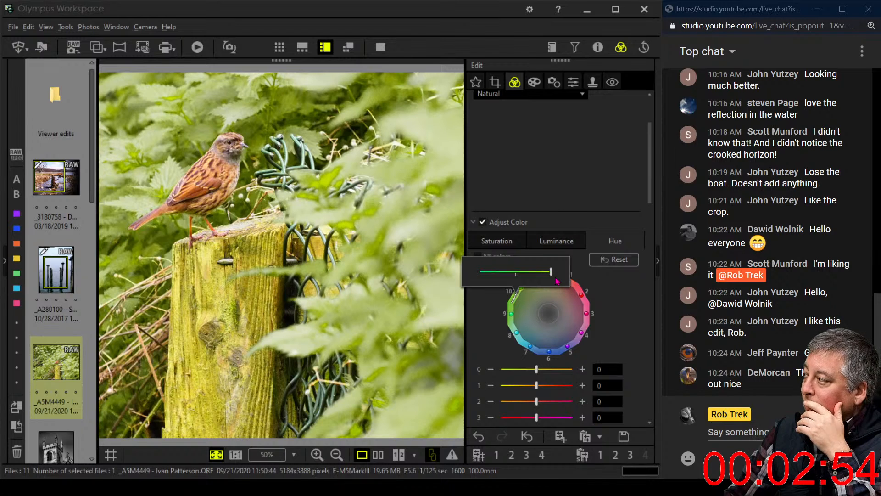
Step: Return the hue of color 10 to its neutral value
{"action": "left_click_drag", "start_coordinate": [553, 275], "coordinate": [516, 273]}
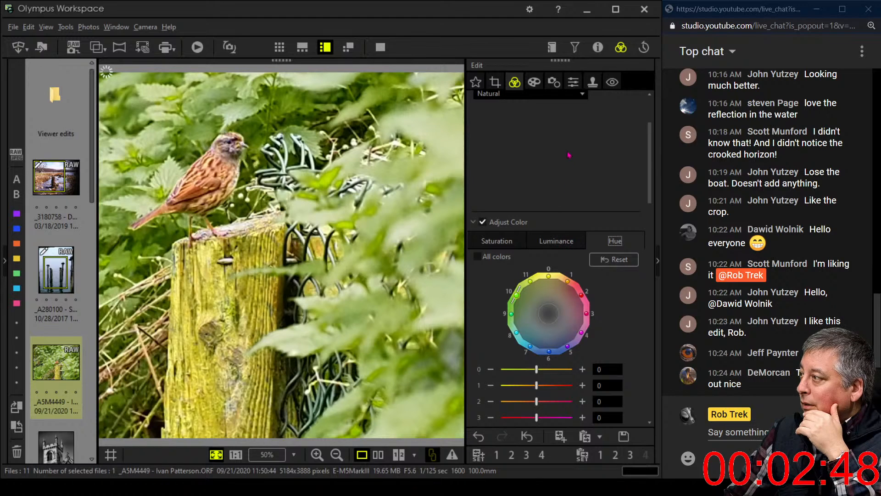
Step: Tilt the cropped bird photo by -2.0 degrees to straighten the wooden post
{"action": "left_click", "coordinate": [495, 83]}
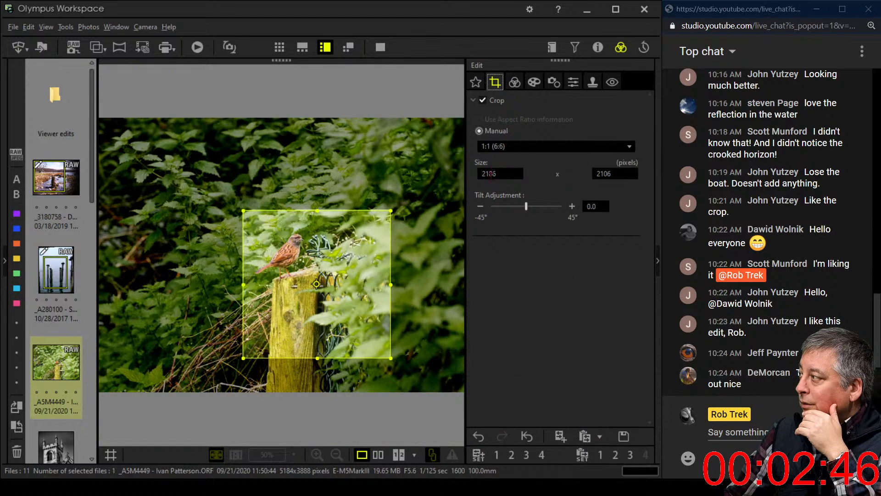
{"action": "left_click", "coordinate": [480, 207]}
{"action": "left_click", "coordinate": [480, 206]}
{"action": "left_click", "coordinate": [480, 207]}
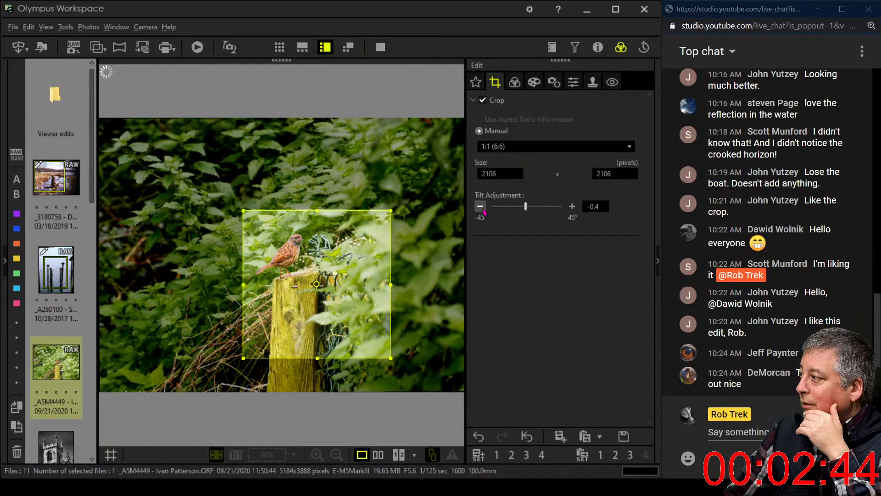
{"action": "left_click", "coordinate": [480, 207]}
{"action": "left_click", "coordinate": [481, 207]}
{"action": "left_click", "coordinate": [480, 206]}
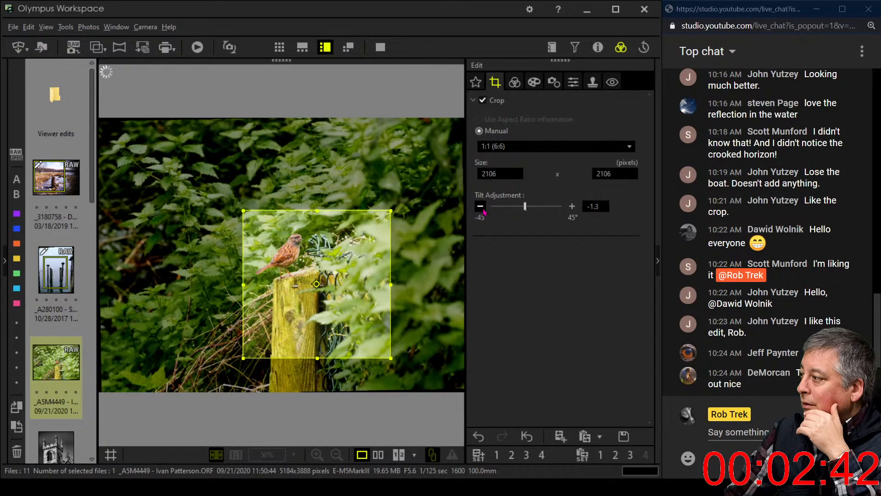
{"action": "left_click", "coordinate": [482, 209]}
{"action": "left_click", "coordinate": [481, 208]}
{"action": "left_click", "coordinate": [481, 208]}
{"action": "left_click", "coordinate": [482, 209]}
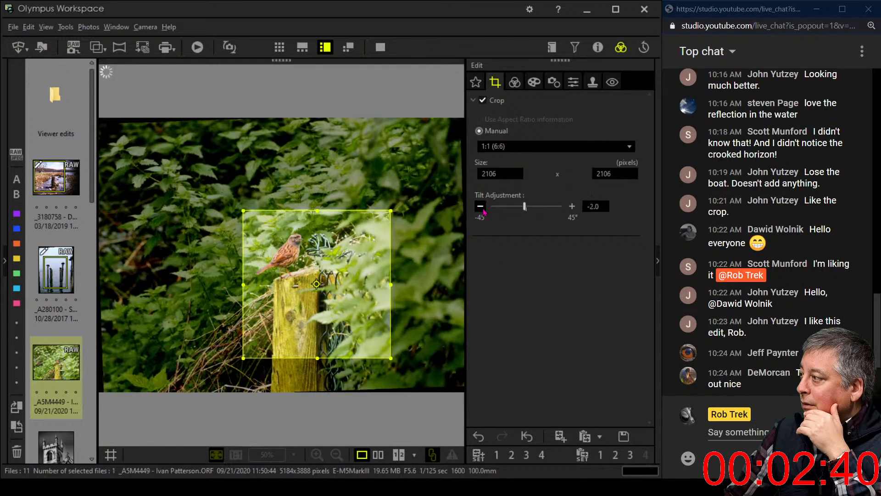
Step: Lower the overall saturation of the bird photo to -0.4
{"action": "left_click", "coordinate": [532, 83]}
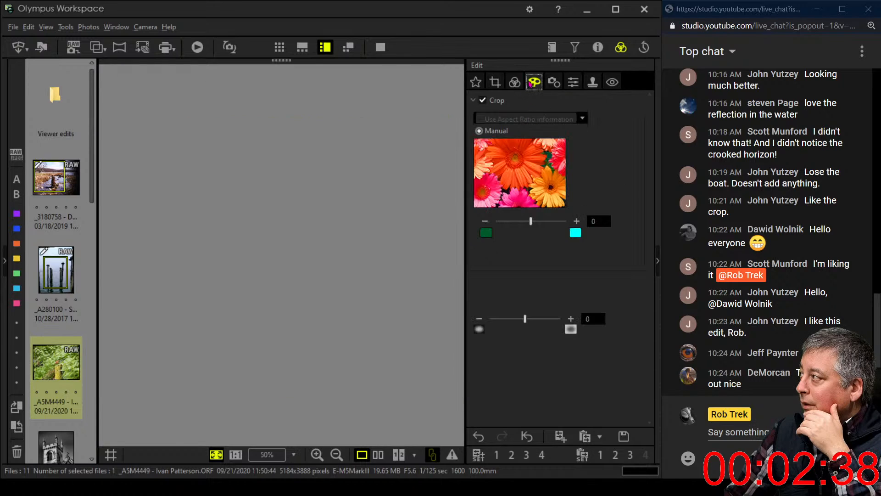
{"action": "left_click", "coordinate": [514, 81]}
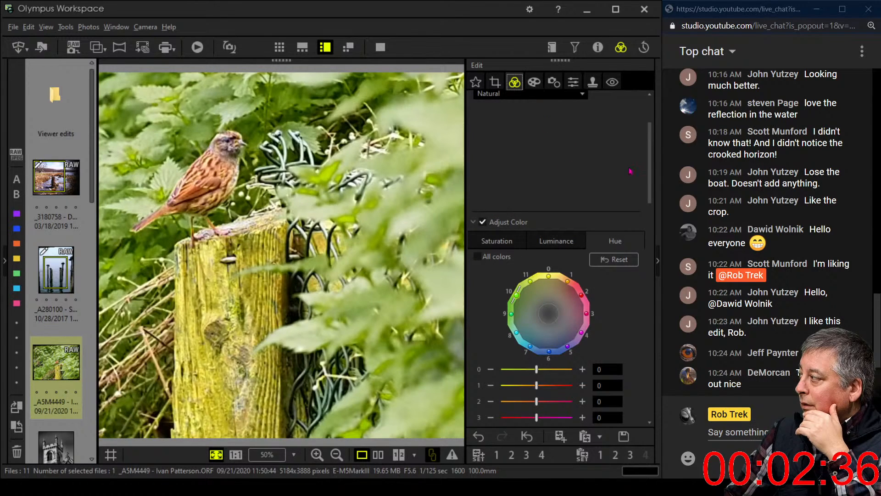
{"action": "left_click_drag", "start_coordinate": [650, 165], "coordinate": [639, 382]}
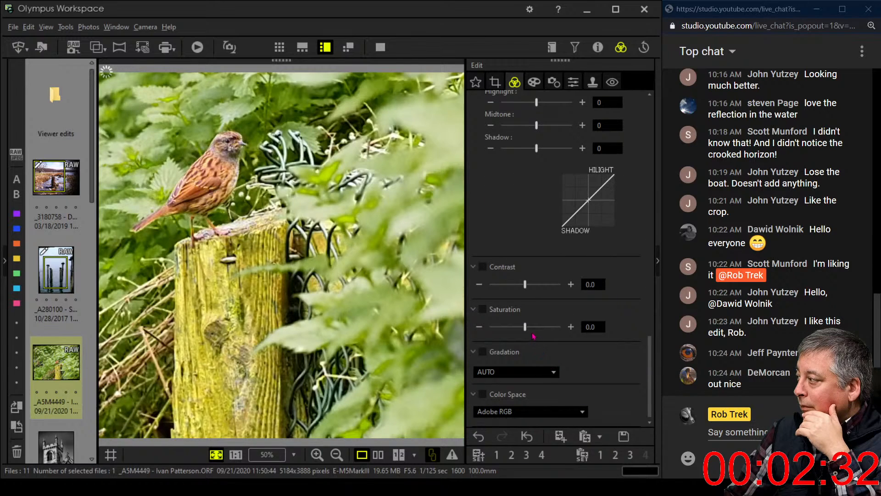
{"action": "left_click_drag", "start_coordinate": [528, 331], "coordinate": [525, 332]}
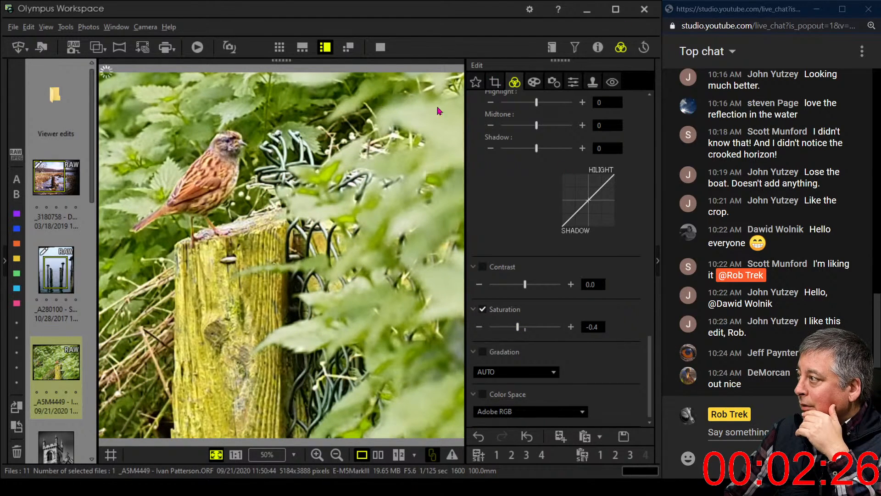
Step: Raise the sharpness of the bird photo to the maximum of 2.0
{"action": "left_click", "coordinate": [570, 81]}
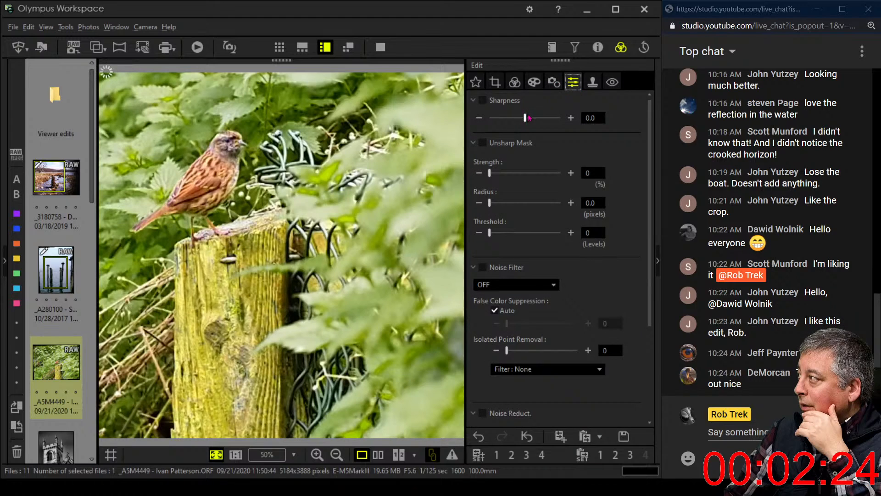
{"action": "left_click_drag", "start_coordinate": [528, 117], "coordinate": [583, 128]}
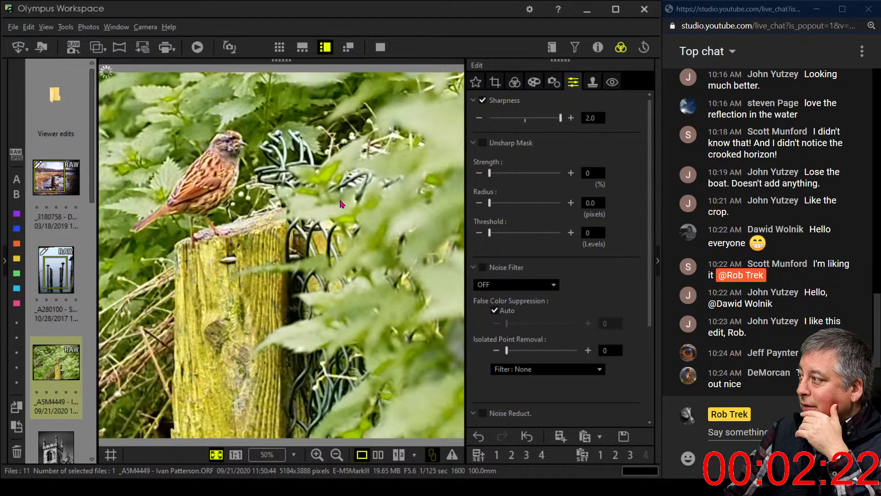
{"action": "left_click", "coordinate": [222, 168]}
{"action": "left_click_drag", "start_coordinate": [222, 167], "coordinate": [315, 210]}
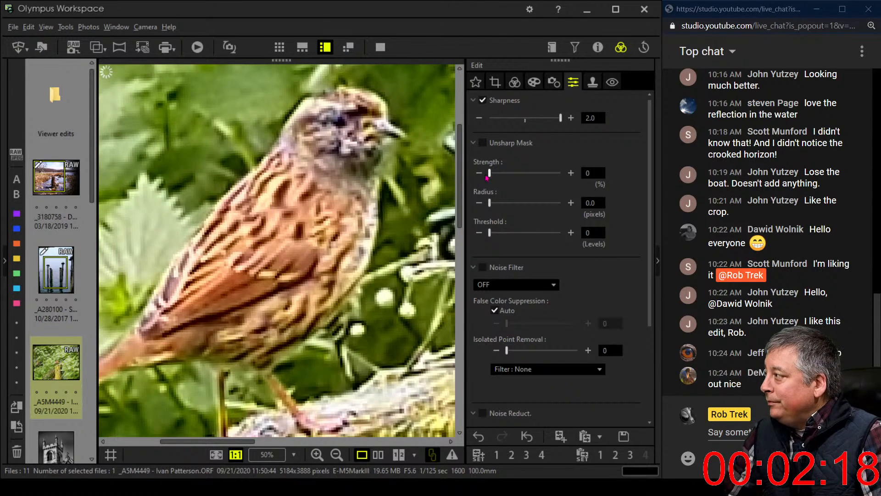
Step: Enable the unsharp mask with a strength of 306%, a radius of 1.5 pixels and a threshold of 15 levels
{"action": "left_click", "coordinate": [482, 143]}
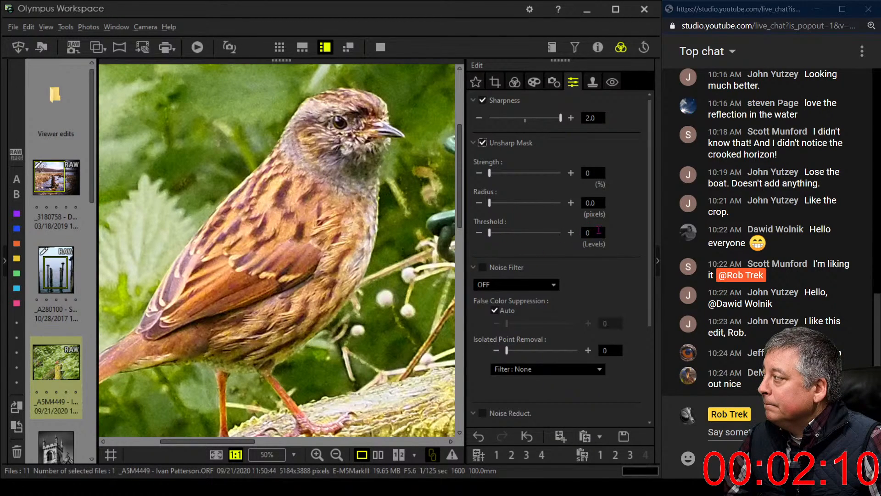
{"action": "left_click_drag", "start_coordinate": [490, 176], "coordinate": [532, 179]}
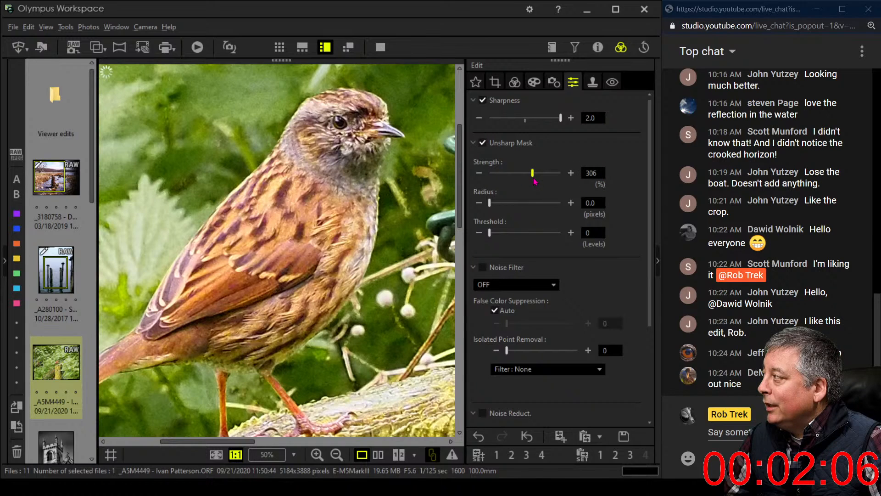
{"action": "left_click", "coordinate": [589, 204]}
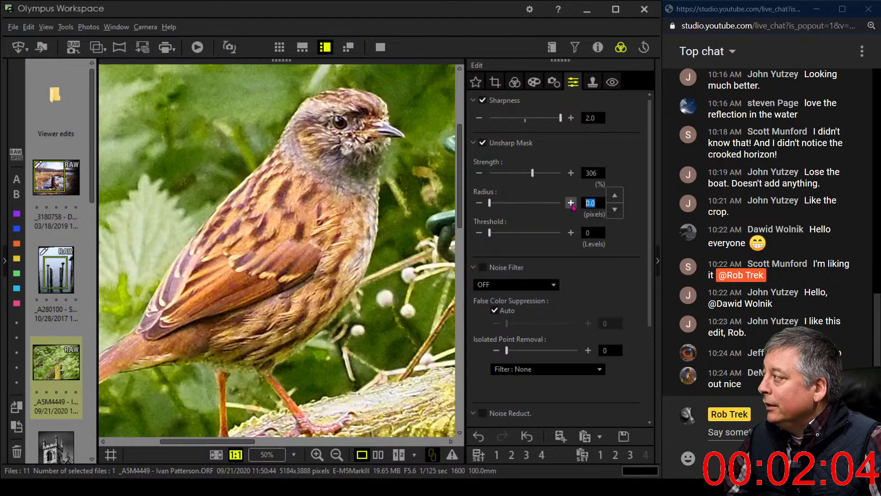
{"action": "type", "text": "1.5"}
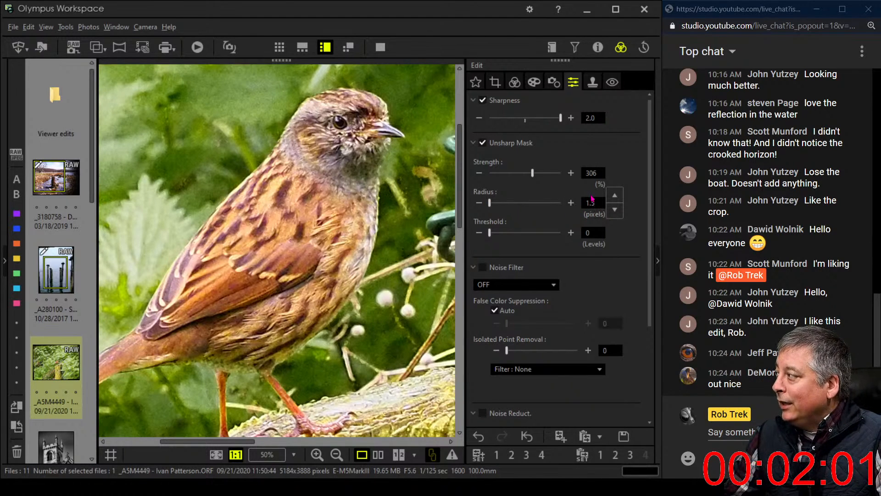
{"action": "left_click", "coordinate": [589, 232]}
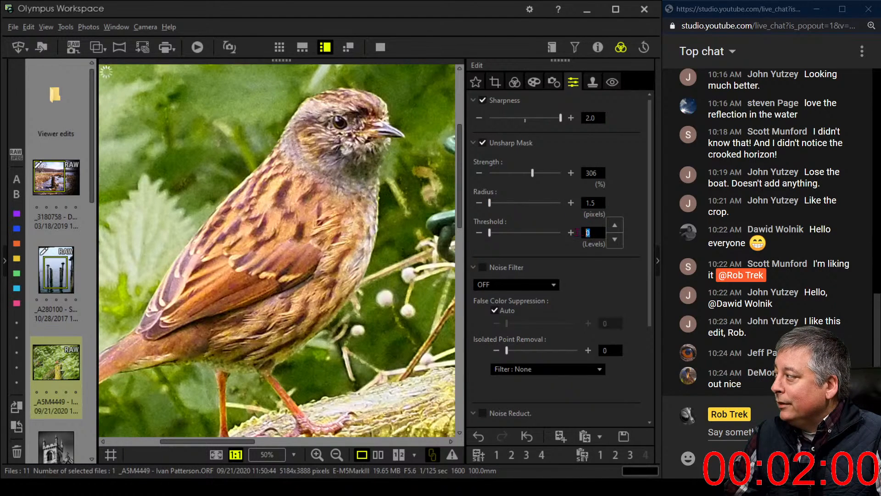
{"action": "type", "text": "15"}
{"action": "key", "text": "Tab"}
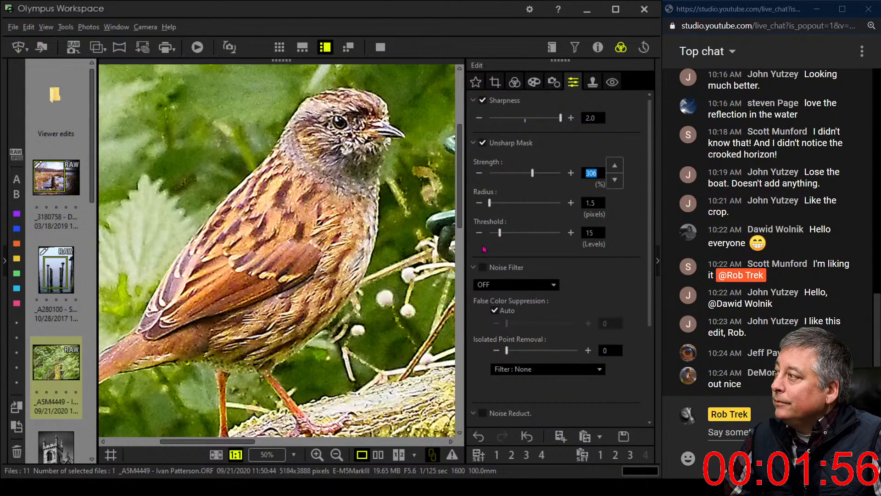
Step: Soften the unsharp mask to radius 1.0 pixel, strength 150% and threshold 20 levels, and compare the bird with the mask off and on
{"action": "left_click", "coordinate": [585, 202]}
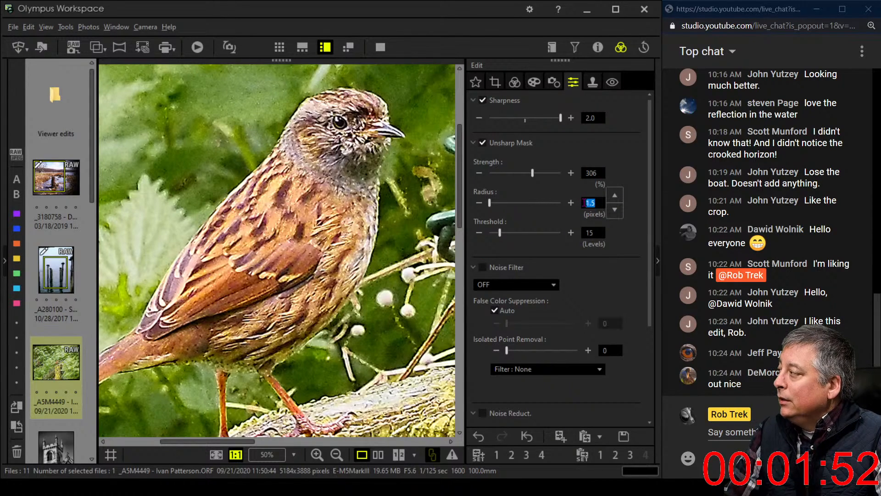
{"action": "type", "text": "1"}
{"action": "key", "text": "Tab"}
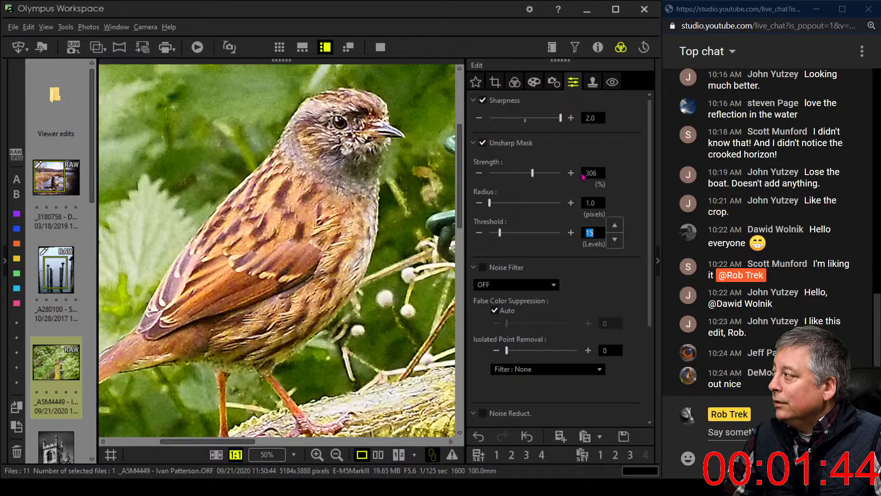
{"action": "left_click_drag", "start_coordinate": [532, 173], "coordinate": [514, 178]}
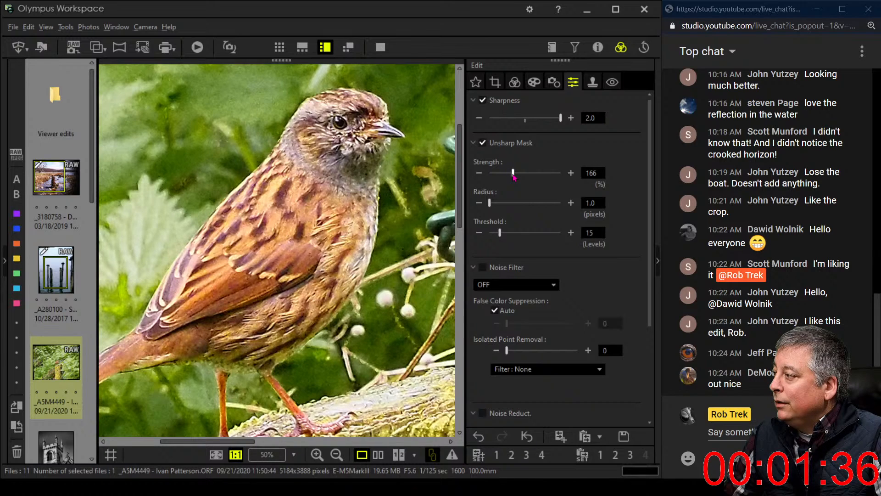
{"action": "left_click_drag", "start_coordinate": [513, 177], "coordinate": [510, 177]}
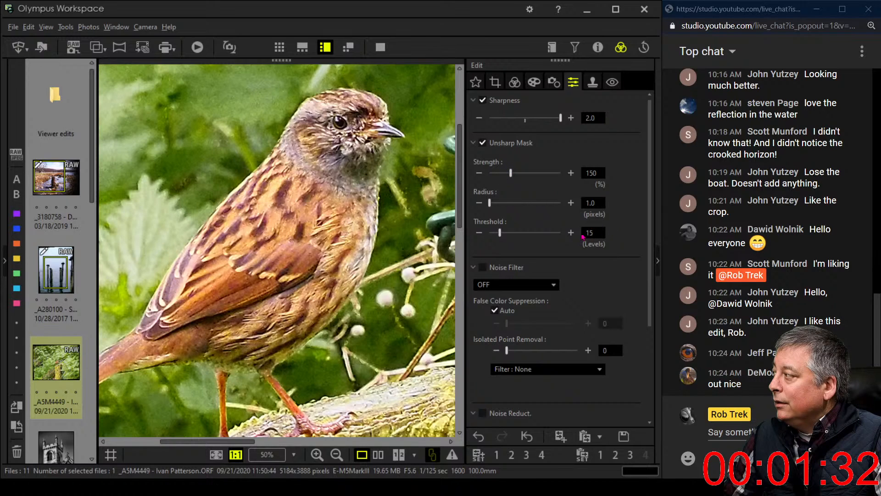
{"action": "left_click_drag", "start_coordinate": [501, 236], "coordinate": [504, 236]}
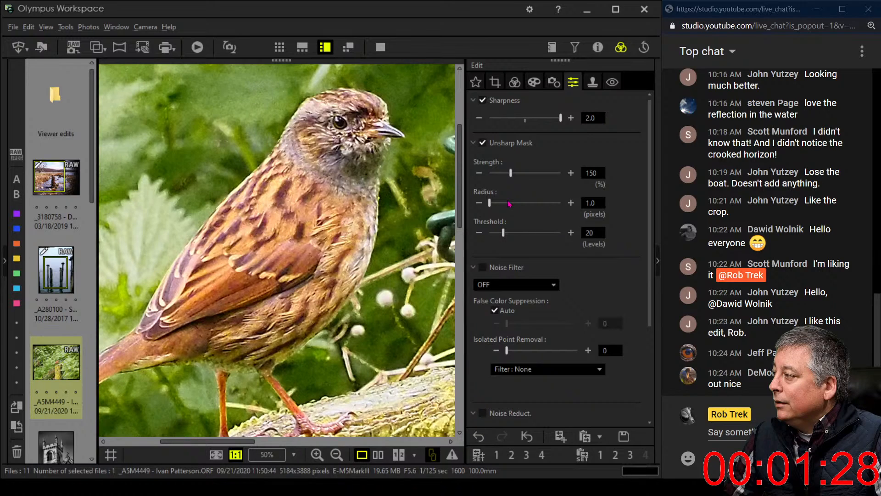
{"action": "left_click", "coordinate": [483, 144]}
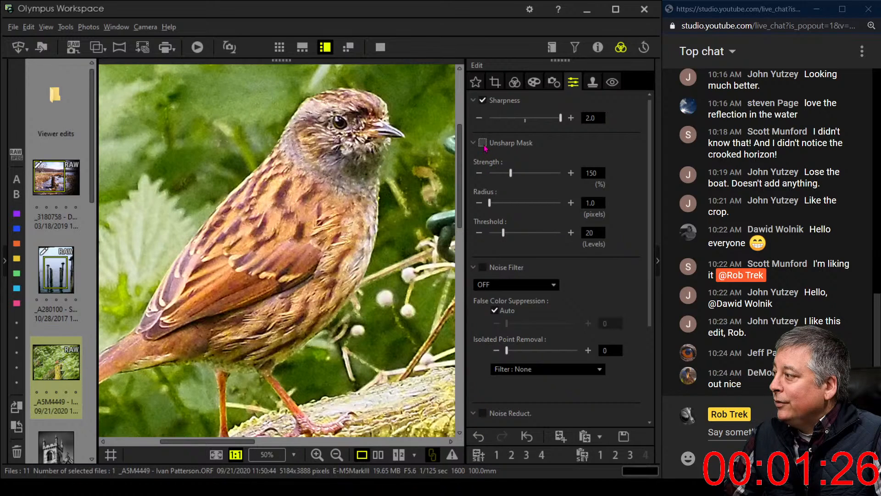
{"action": "left_click", "coordinate": [483, 145]}
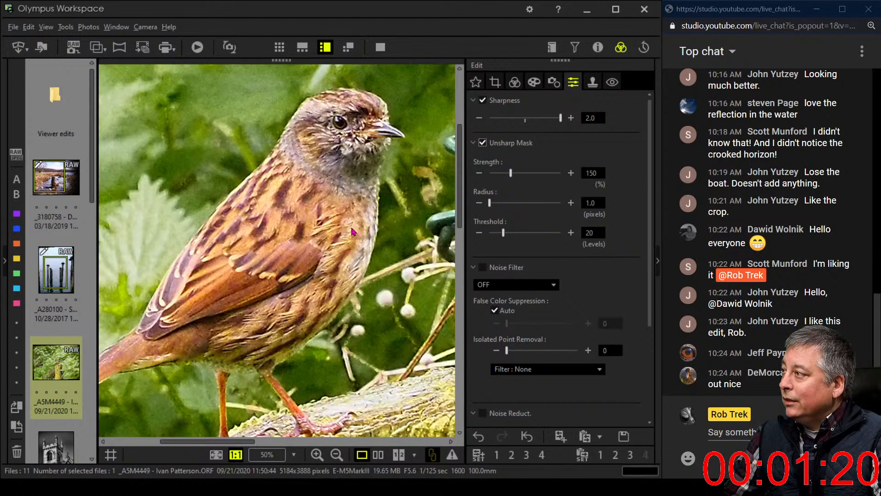
Step: Set the noise filter to LOW and the unsharp mask threshold to 15 levels, comparing the bird with the mask off and on
{"action": "left_click", "coordinate": [520, 290]}
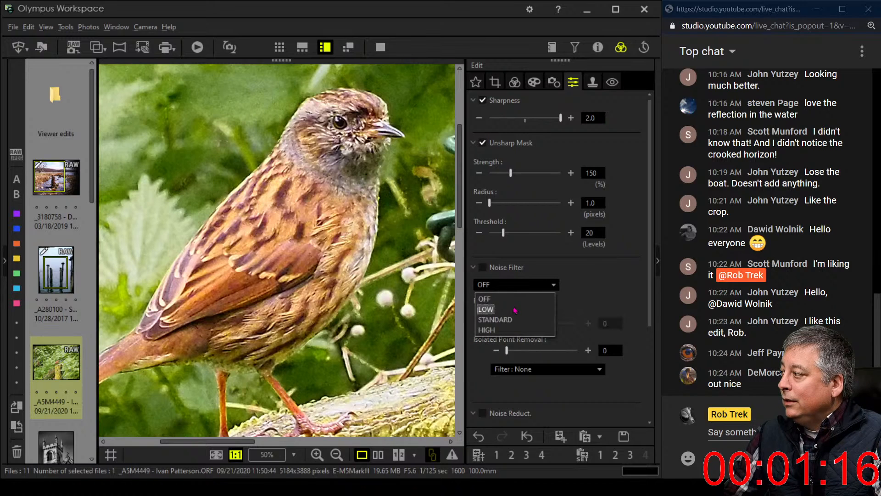
{"action": "left_click", "coordinate": [489, 304]}
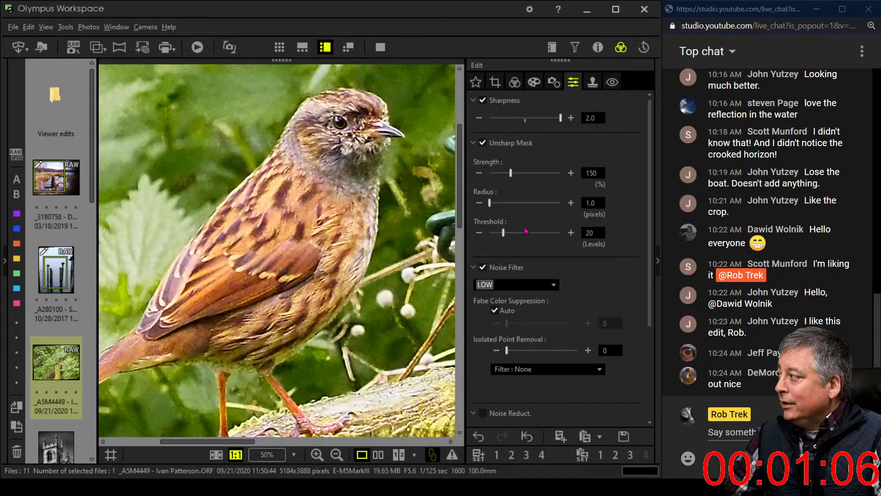
{"action": "left_click", "coordinate": [590, 232]}
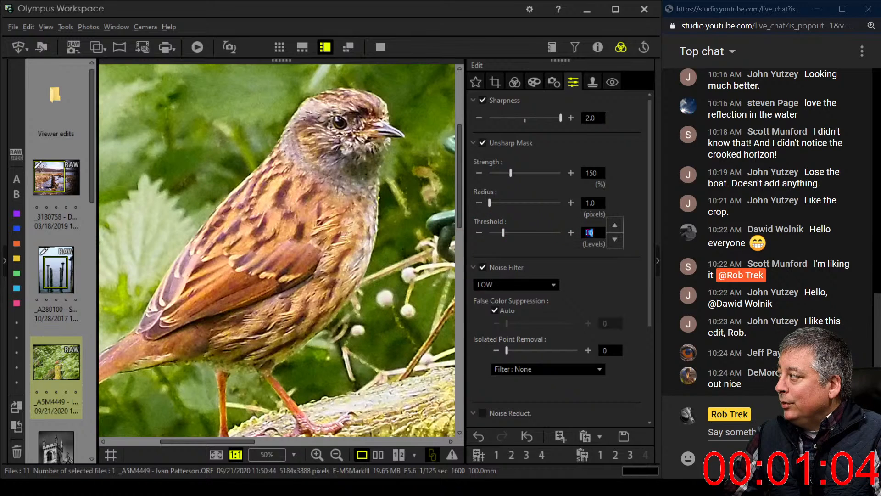
{"action": "type", "text": "15"}
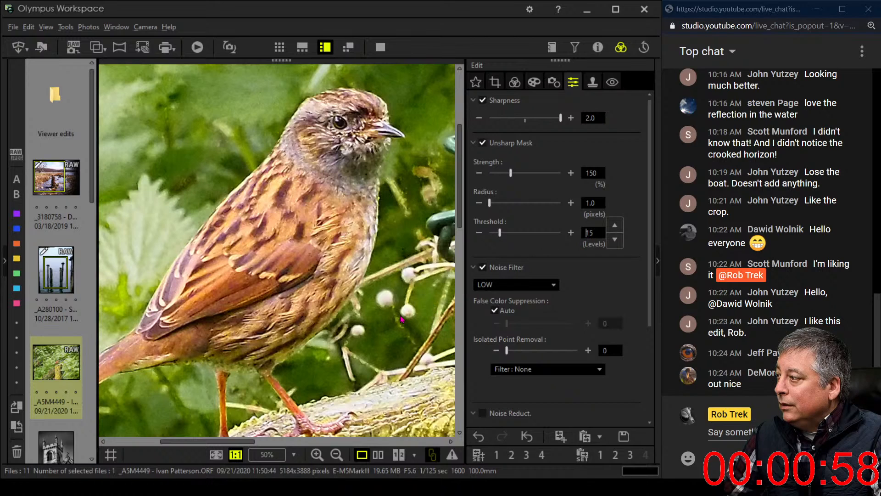
{"action": "left_click", "coordinate": [484, 146]}
{"action": "left_click", "coordinate": [483, 143]}
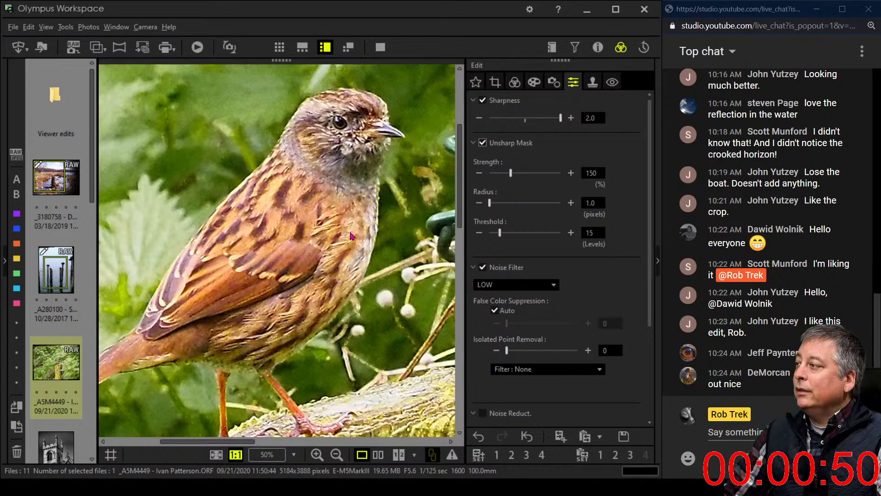
{"action": "left_click", "coordinate": [303, 233]}
Step: Add a slight amount of clarity to the bird photo
{"action": "left_click", "coordinate": [514, 82]}
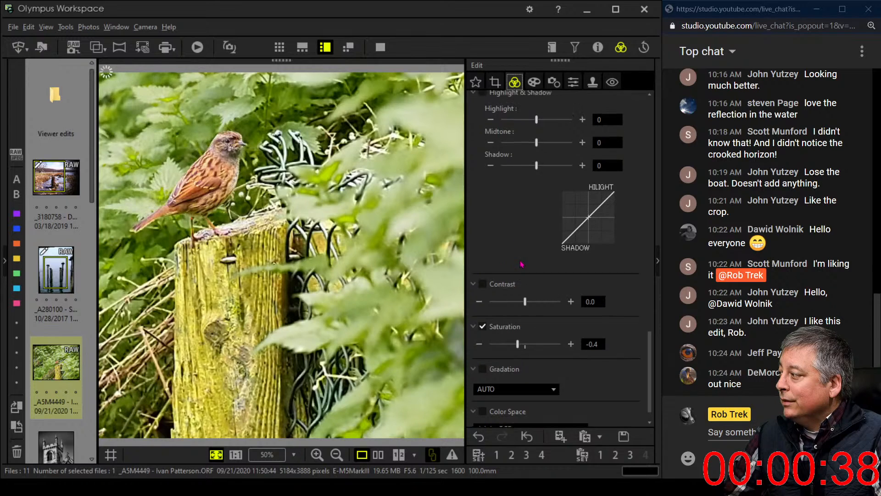
{"action": "scroll", "coordinate": [521, 261], "scroll_direction": "up", "scroll_amount": 3}
{"action": "scroll", "coordinate": [521, 265], "scroll_direction": "up", "scroll_amount": 7}
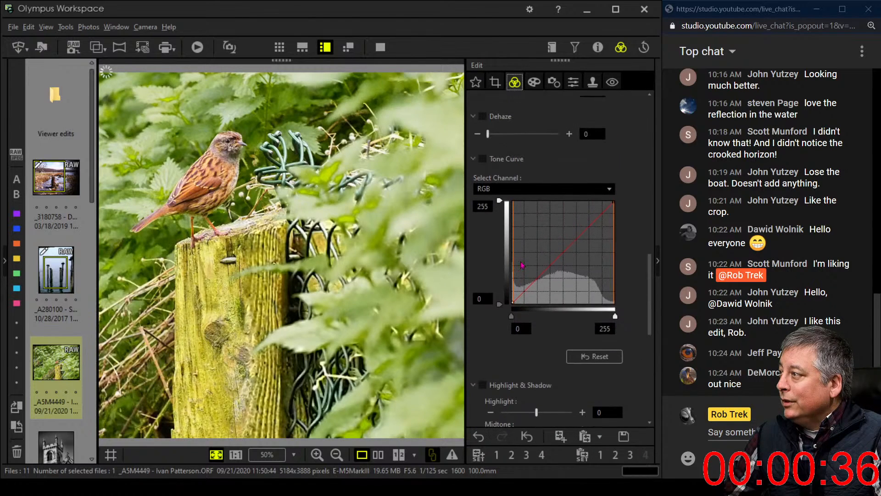
{"action": "scroll", "coordinate": [524, 264], "scroll_direction": "up", "scroll_amount": 1}
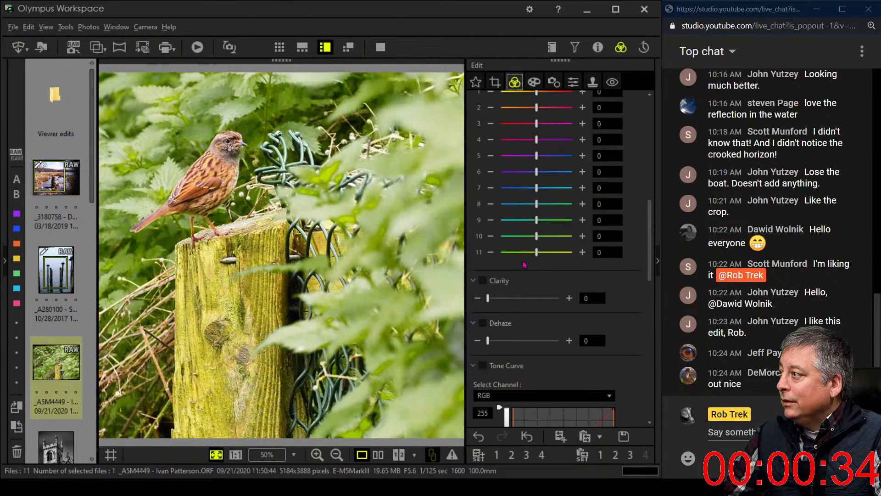
{"action": "left_click_drag", "start_coordinate": [489, 304], "coordinate": [496, 305]}
{"action": "scroll", "coordinate": [522, 296], "scroll_direction": "down", "scroll_amount": 2}
{"action": "scroll", "coordinate": [523, 298], "scroll_direction": "up", "scroll_amount": 3}
{"action": "left_click", "coordinate": [562, 275]}
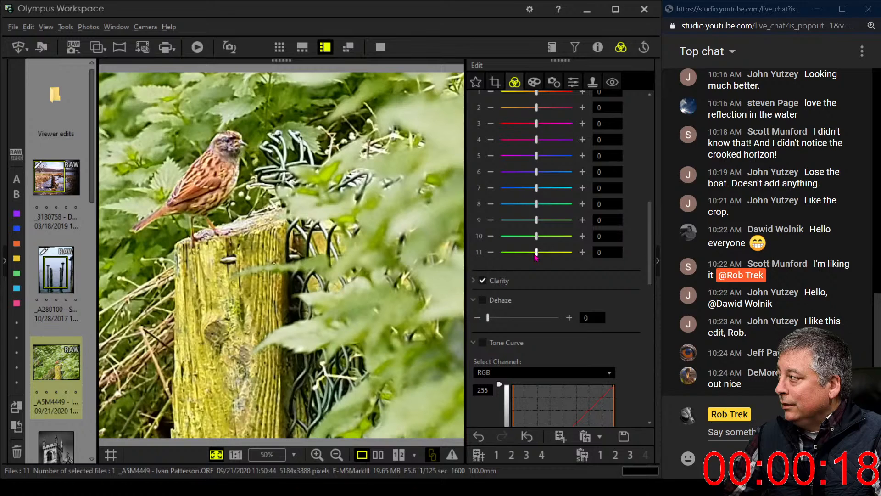
Step: Set the hue of color 11 to -4
{"action": "left_click_drag", "start_coordinate": [536, 255], "coordinate": [520, 256]}
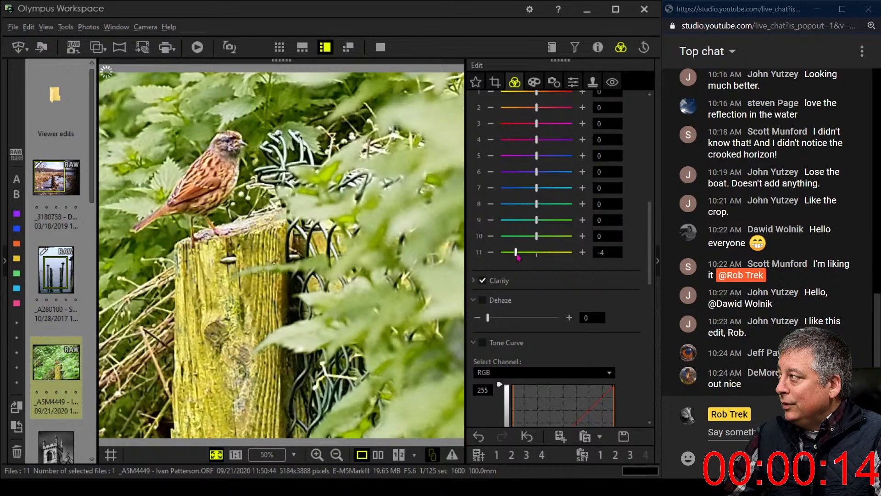
Step: Set the hue of color 10 to -3 and the hue of color 9 to 1 for the bird photo
{"action": "scroll", "coordinate": [590, 272], "scroll_direction": "up", "scroll_amount": 5}
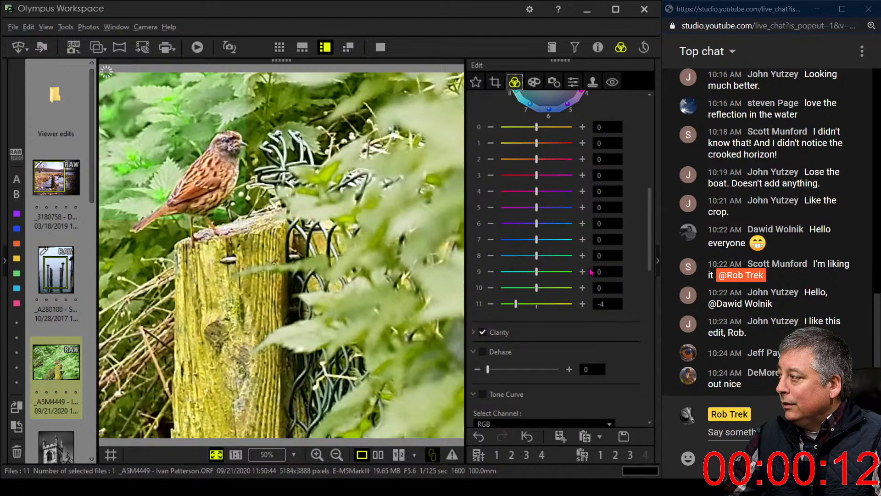
{"action": "scroll", "coordinate": [595, 278], "scroll_direction": "down", "scroll_amount": 3}
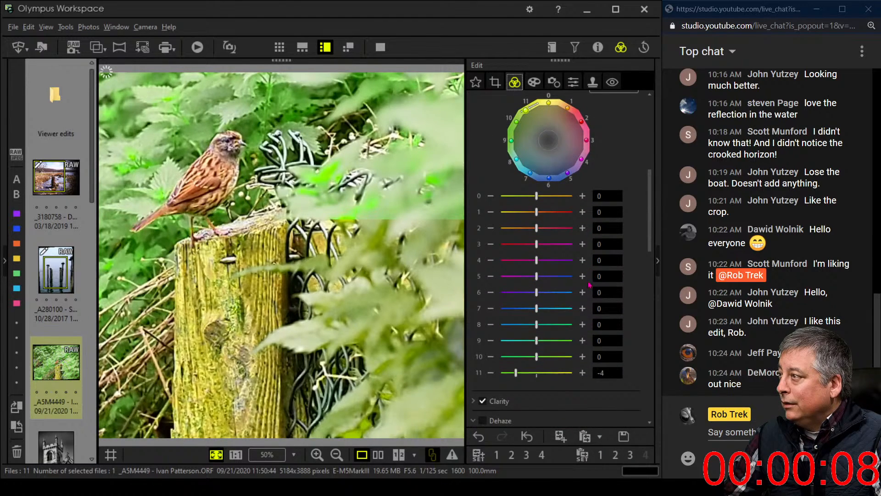
{"action": "left_click_drag", "start_coordinate": [541, 361], "coordinate": [521, 364]}
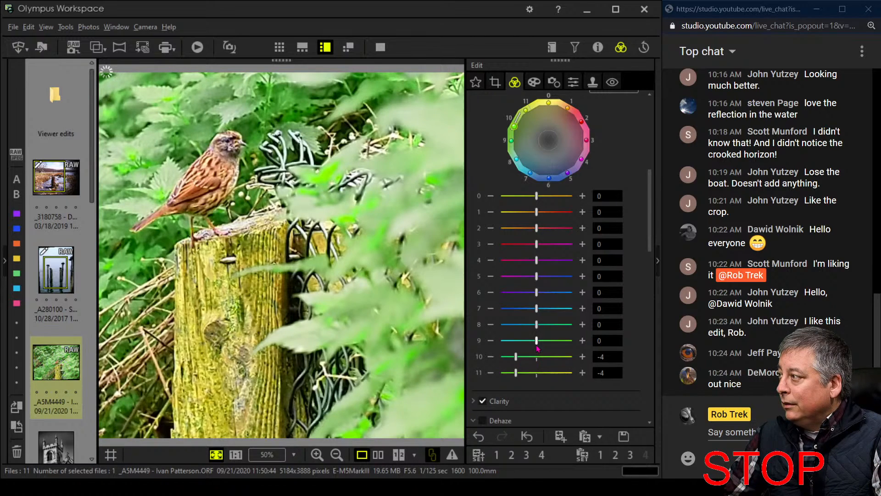
{"action": "left_click_drag", "start_coordinate": [515, 356], "coordinate": [520, 358]}
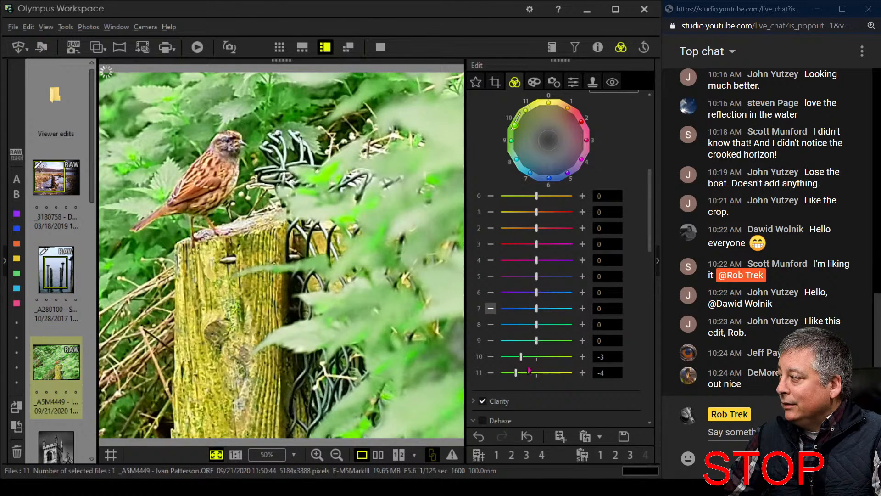
{"action": "left_click_drag", "start_coordinate": [536, 340], "coordinate": [542, 341]}
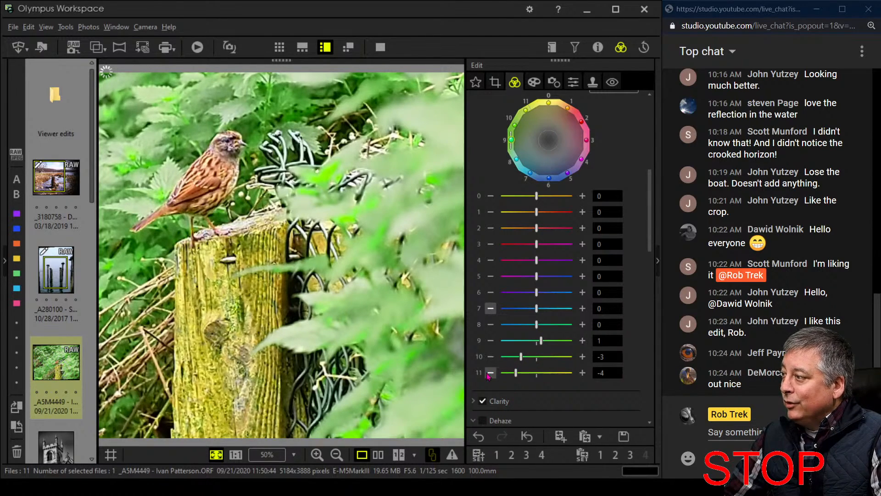
Step: Apply vignetting of -7 to the bird photo and compare the edit side by side with the original in full screen
{"action": "left_click", "coordinate": [534, 82]}
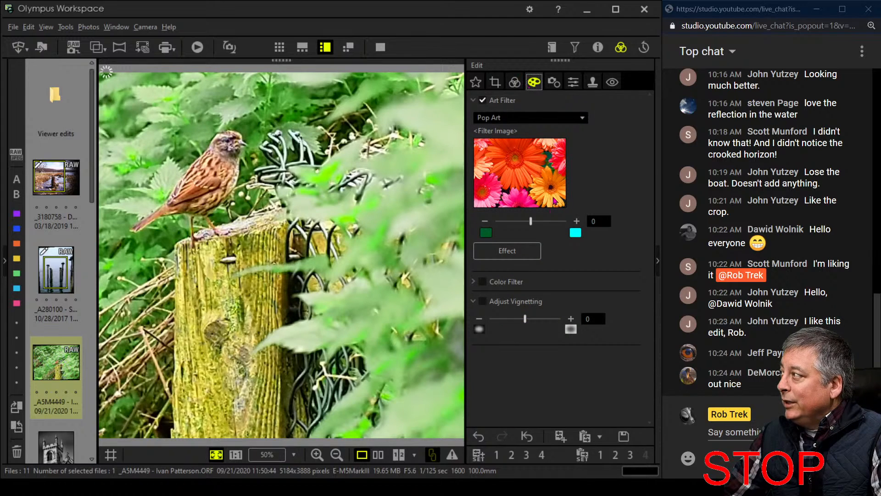
{"action": "left_click_drag", "start_coordinate": [517, 321], "coordinate": [516, 322]}
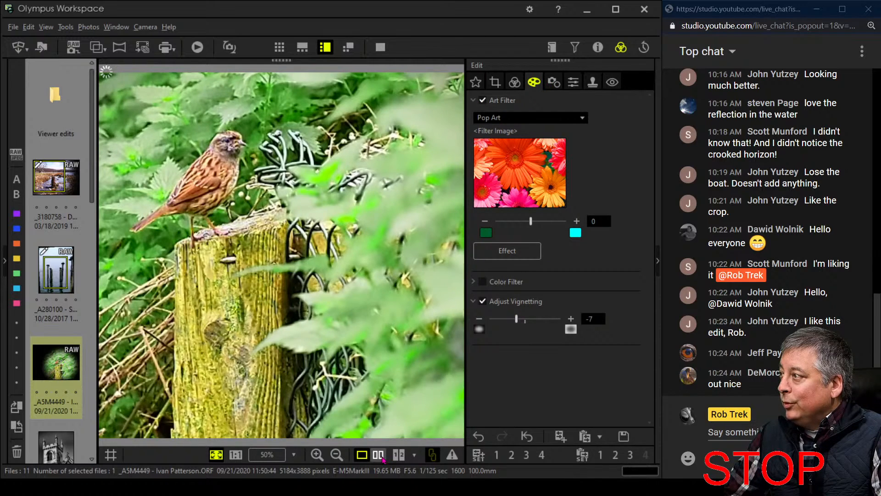
{"action": "left_click", "coordinate": [379, 455]}
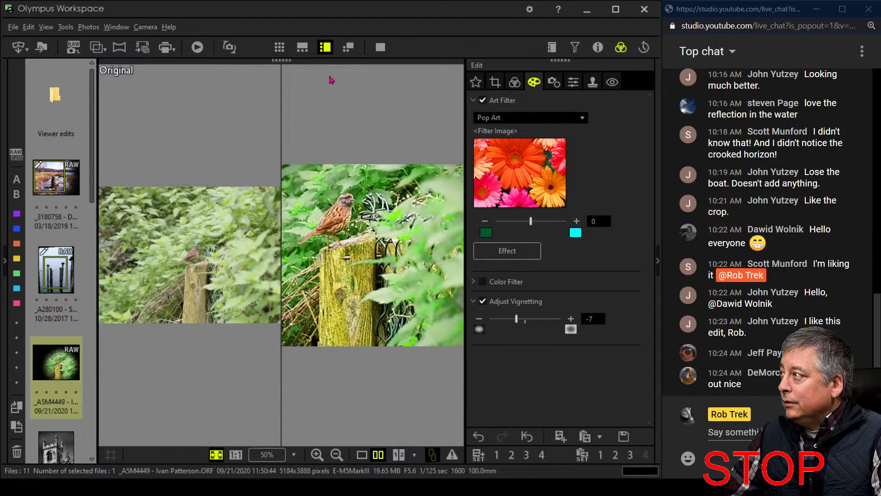
{"action": "left_click", "coordinate": [378, 52]}
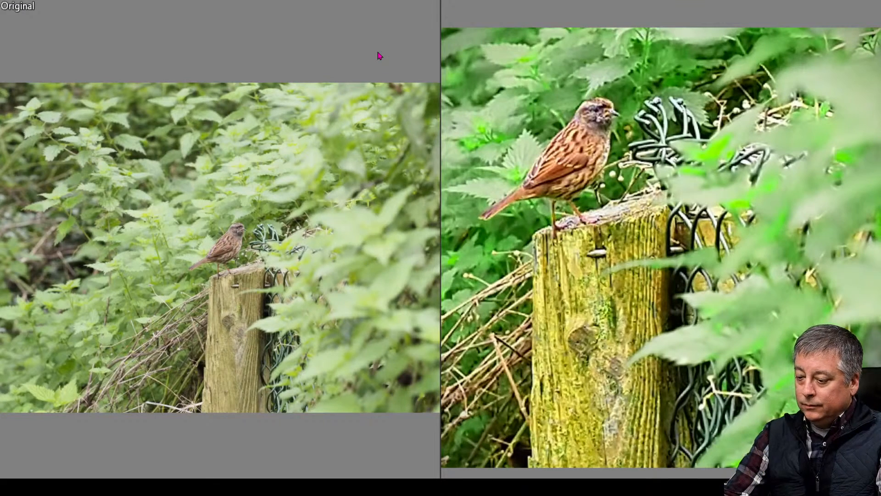
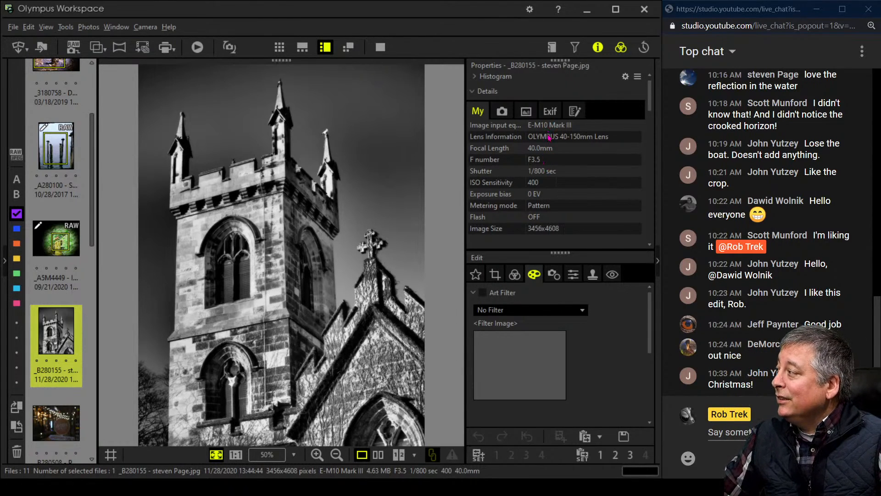
Step: Hide the church photo's properties and inspect the tower window's detail at 1:1 before returning to the whole image
{"action": "left_click", "coordinate": [597, 48]}
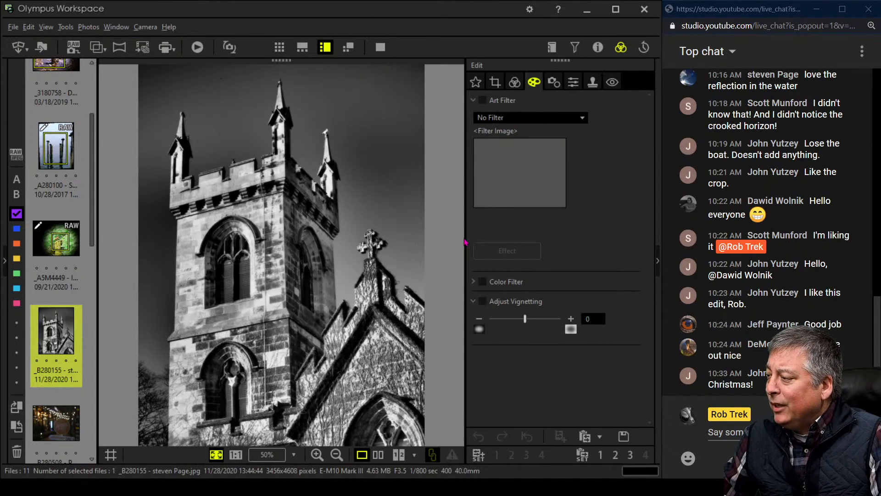
{"action": "left_click", "coordinate": [246, 240]}
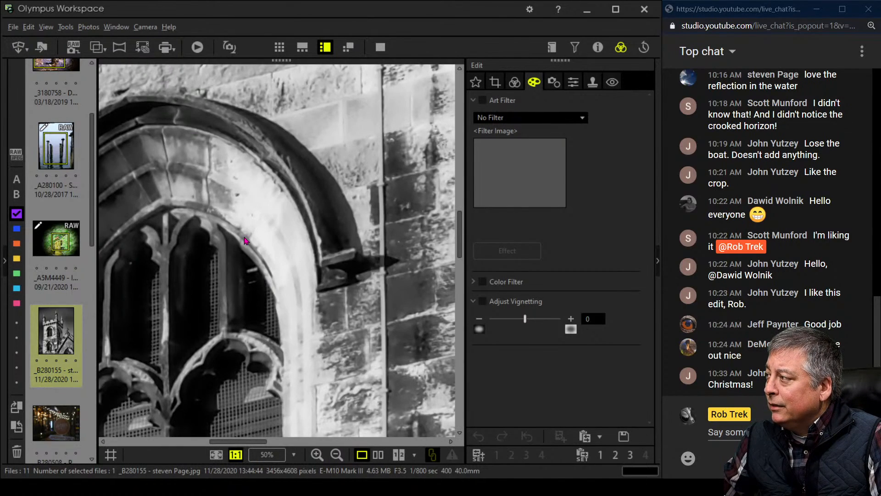
{"action": "left_click_drag", "start_coordinate": [240, 186], "coordinate": [291, 228]}
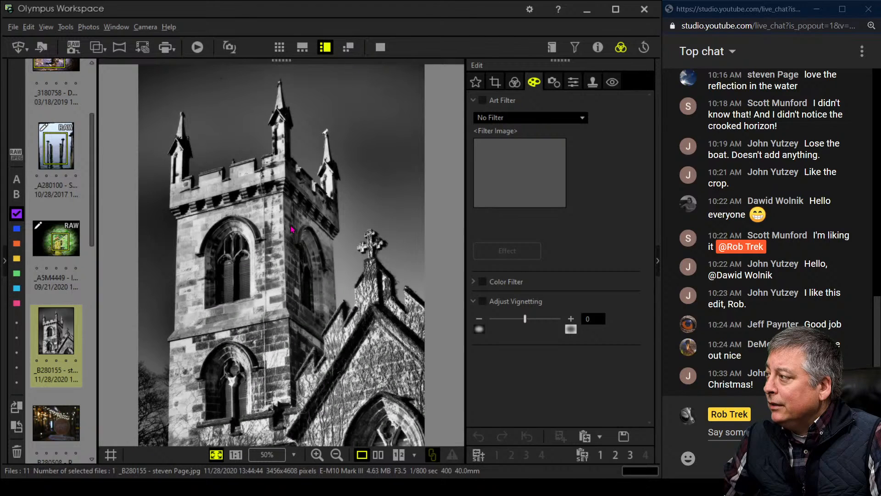
Step: Straighten the church photo with a crop at the original aspect ratio and a tilt adjustment of 1.5
{"action": "left_click", "coordinate": [495, 84]}
{"action": "left_click", "coordinate": [572, 206]}
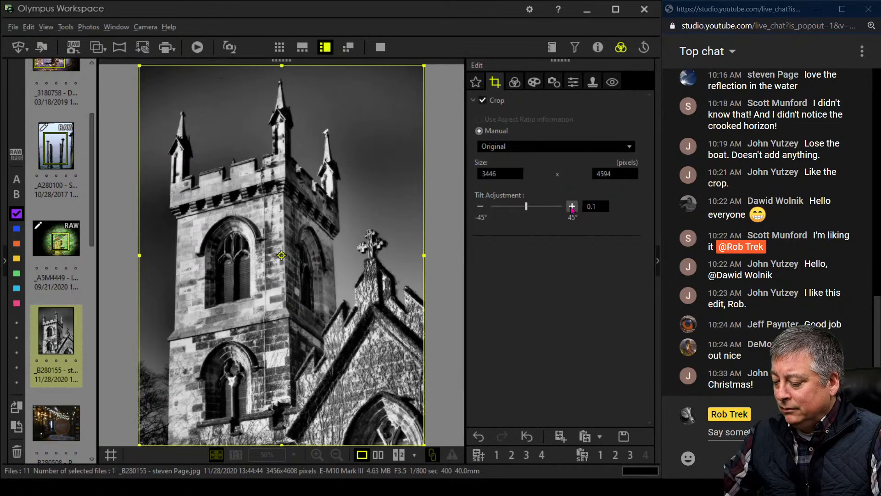
{"action": "left_click", "coordinate": [572, 206]}
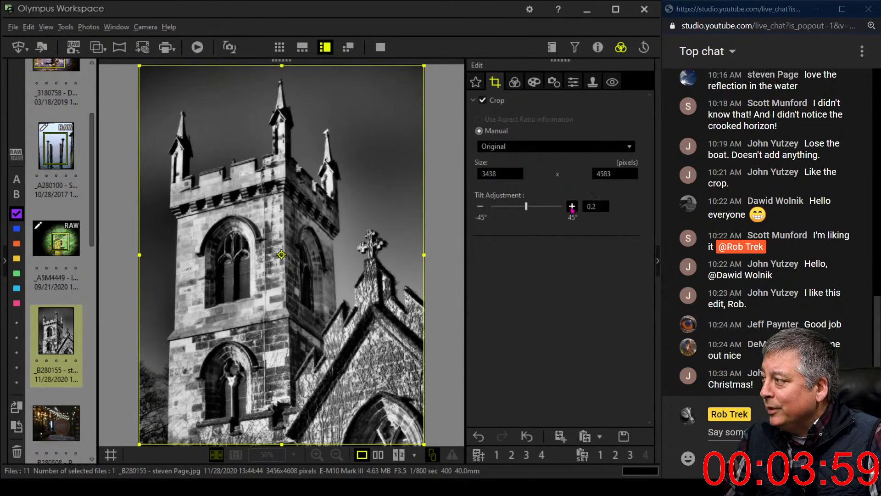
{"action": "left_click", "coordinate": [572, 206]}
{"action": "left_click", "coordinate": [571, 206]}
{"action": "left_click", "coordinate": [571, 206]}
{"action": "left_click", "coordinate": [571, 206]}
{"action": "left_click", "coordinate": [572, 206]}
{"action": "left_click", "coordinate": [572, 206]}
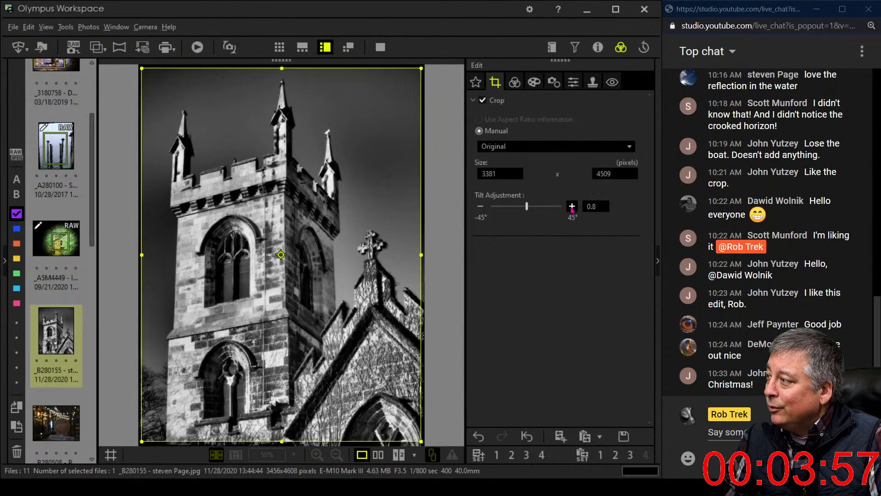
{"action": "left_click", "coordinate": [572, 206]}
{"action": "left_click", "coordinate": [572, 206]}
{"action": "left_click", "coordinate": [572, 206]}
{"action": "left_click", "coordinate": [572, 206]}
{"action": "left_click", "coordinate": [572, 206]}
{"action": "left_click", "coordinate": [571, 206]}
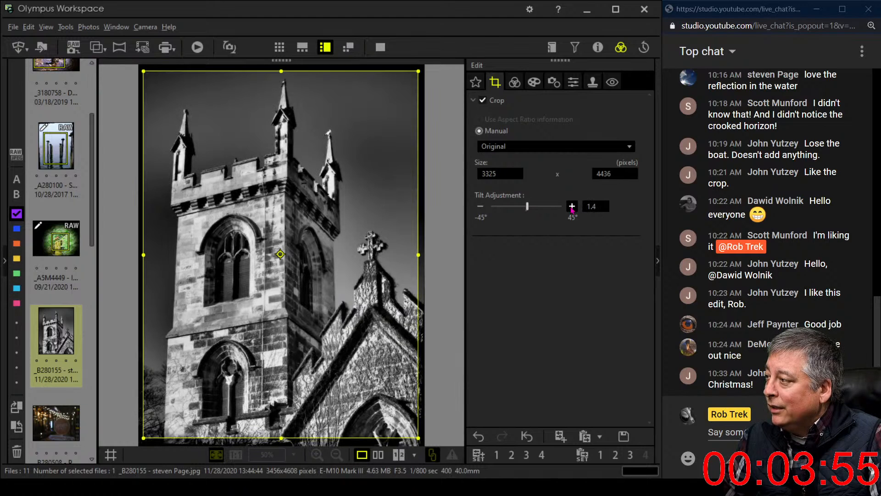
{"action": "left_click", "coordinate": [572, 206]}
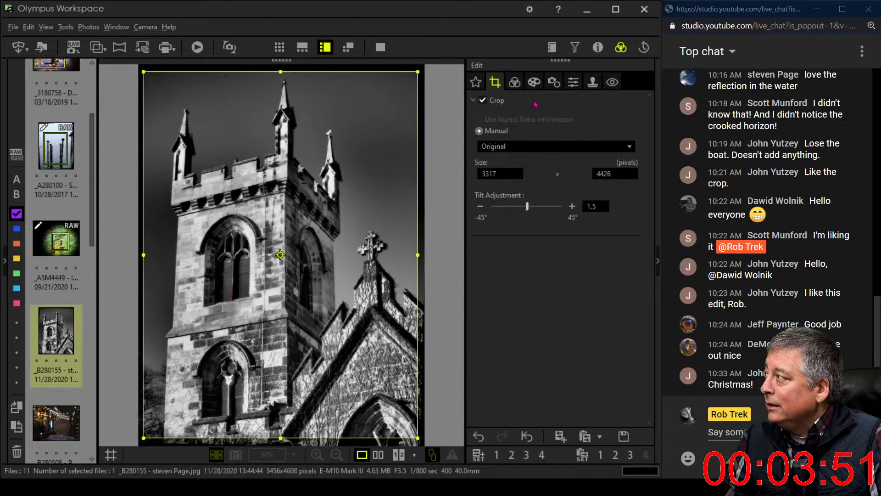
Step: Check the cropped church photo and shift the crop frame slightly upward to leave more sky above the spires
{"action": "left_click", "coordinate": [514, 82]}
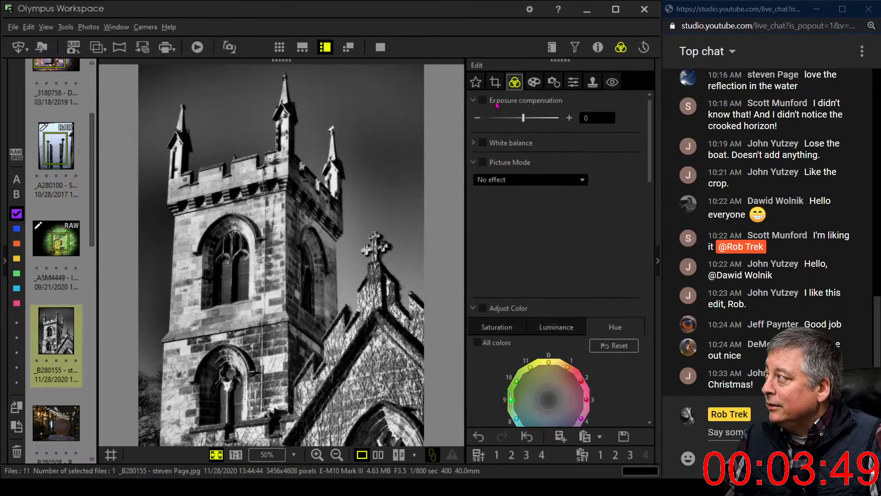
{"action": "left_click", "coordinate": [495, 81]}
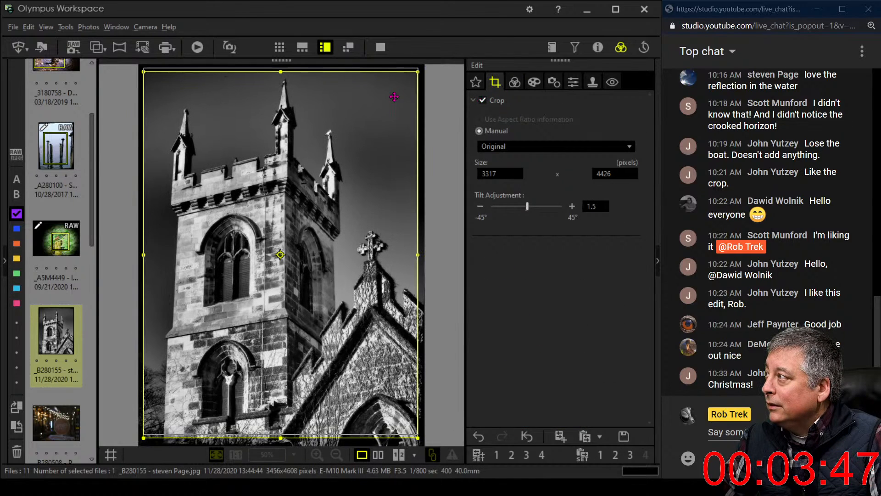
{"action": "left_click", "coordinate": [515, 82]}
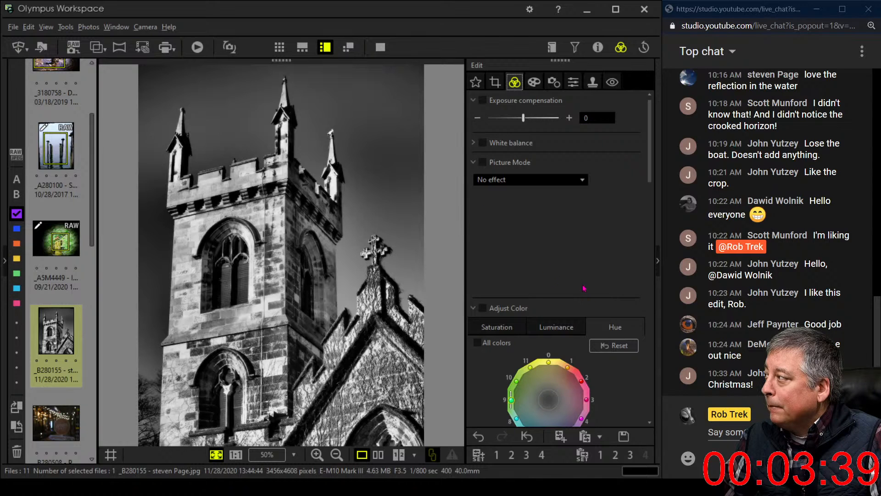
Step: Try the Dramatic Tone II art filter on the church photo and restore No Filter
{"action": "scroll", "coordinate": [584, 288], "scroll_direction": "down", "scroll_amount": 10}
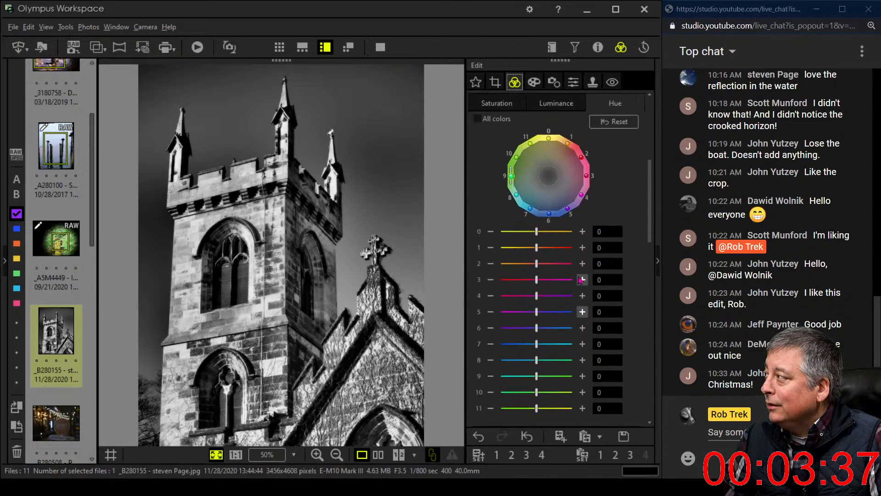
{"action": "scroll", "coordinate": [581, 280], "scroll_direction": "up", "scroll_amount": 9}
{"action": "left_click", "coordinate": [533, 85]}
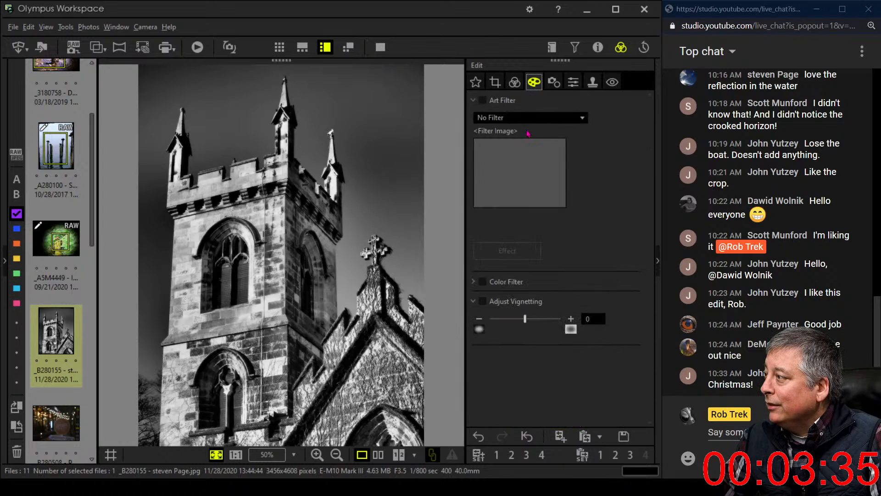
{"action": "left_click", "coordinate": [527, 118]}
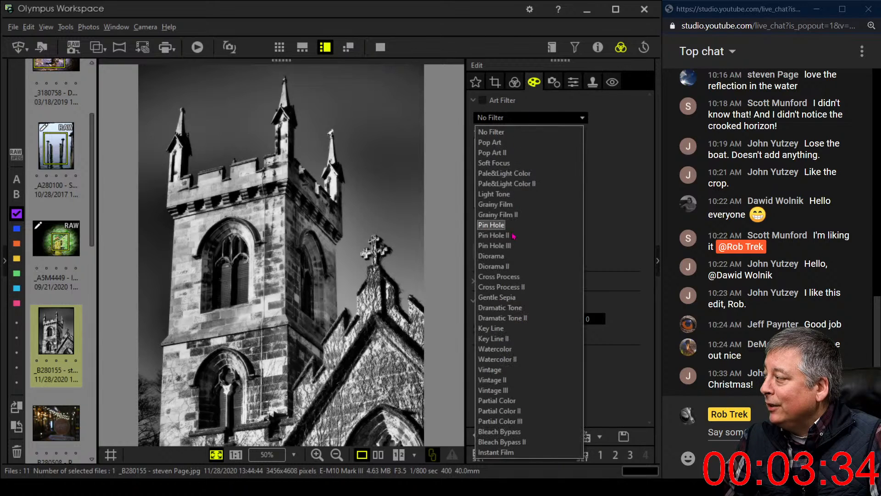
{"action": "left_click", "coordinate": [505, 318]}
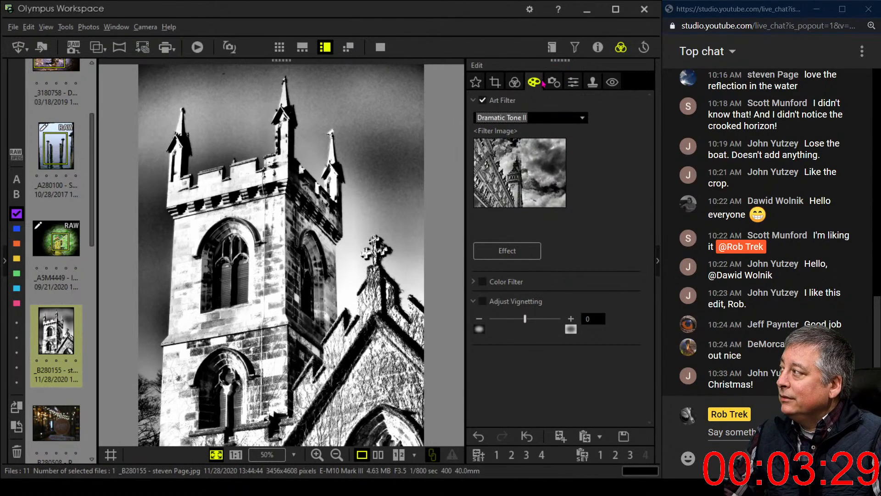
{"action": "left_click", "coordinate": [534, 118]}
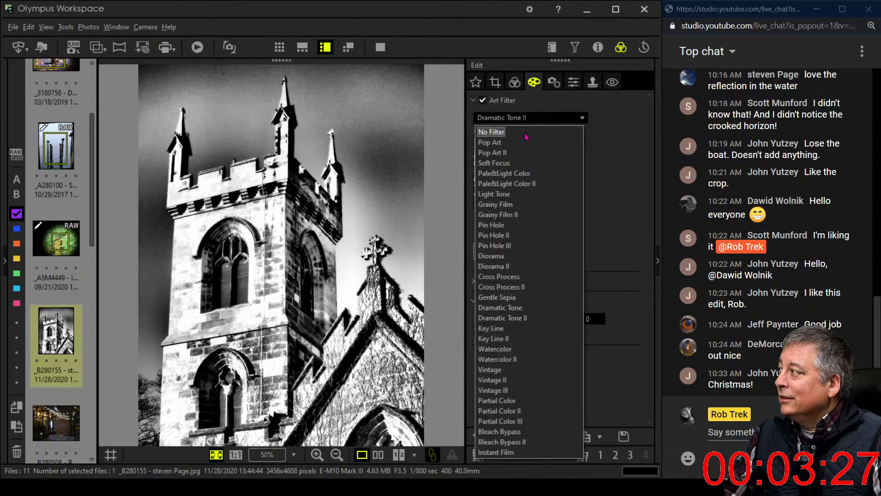
{"action": "left_click", "coordinate": [526, 135]}
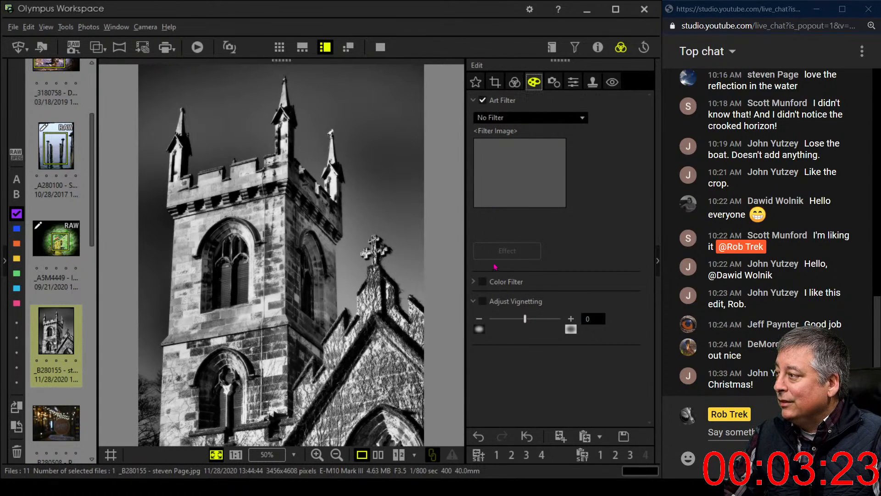
Step: Apply Dehaze to the church photo at a value of 83
{"action": "left_click", "coordinate": [514, 82]}
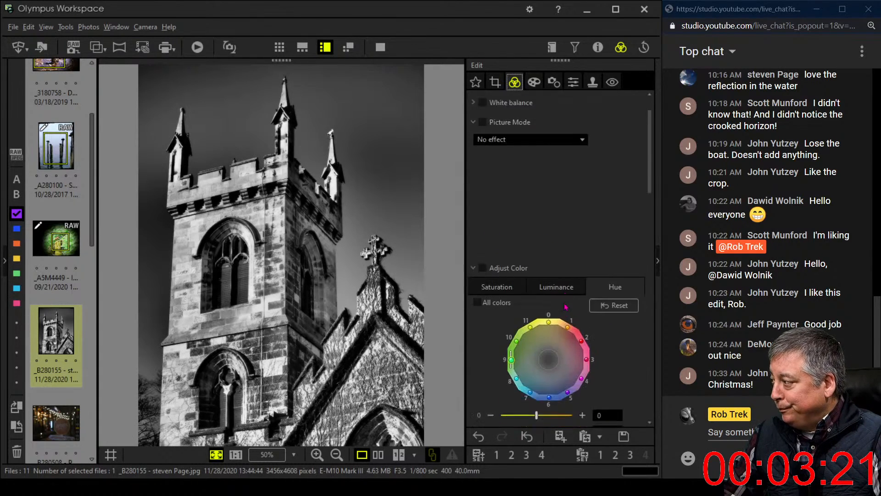
{"action": "scroll", "coordinate": [565, 306], "scroll_direction": "down", "scroll_amount": 10}
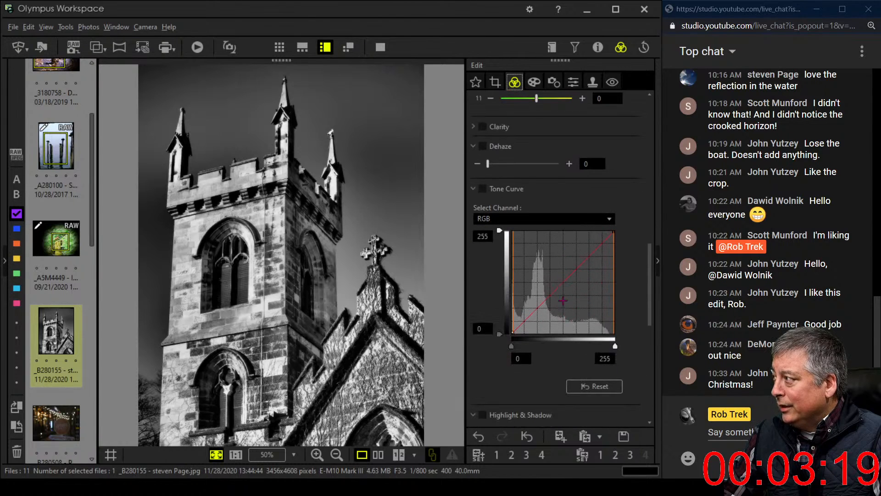
{"action": "scroll", "coordinate": [562, 300], "scroll_direction": "up", "scroll_amount": 3}
{"action": "left_click_drag", "start_coordinate": [487, 253], "coordinate": [520, 255]}
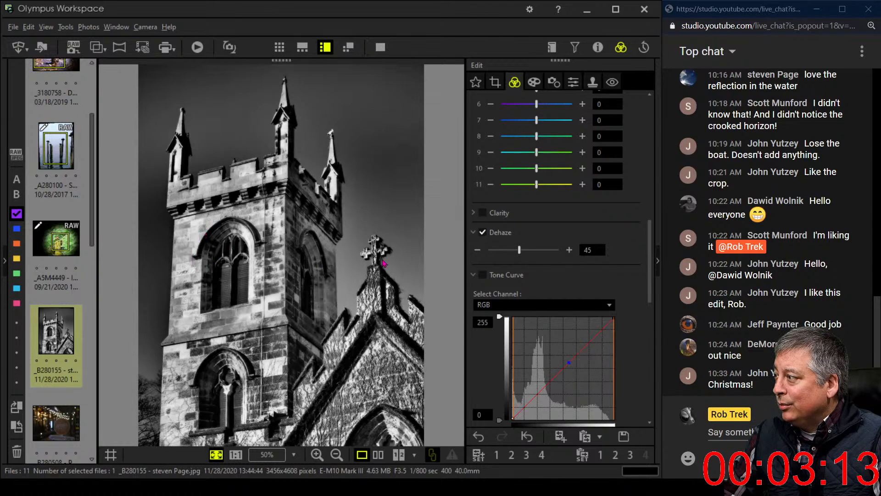
{"action": "left_click_drag", "start_coordinate": [525, 255], "coordinate": [550, 255]}
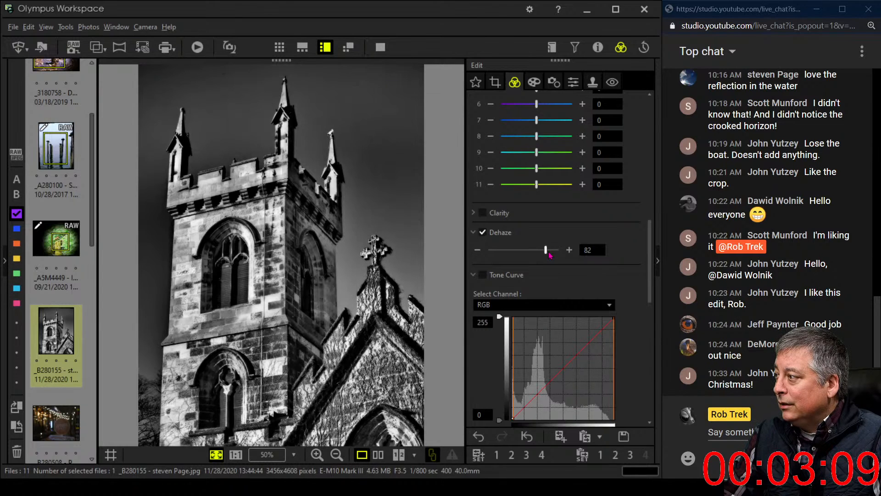
{"action": "left_click", "coordinate": [549, 255]}
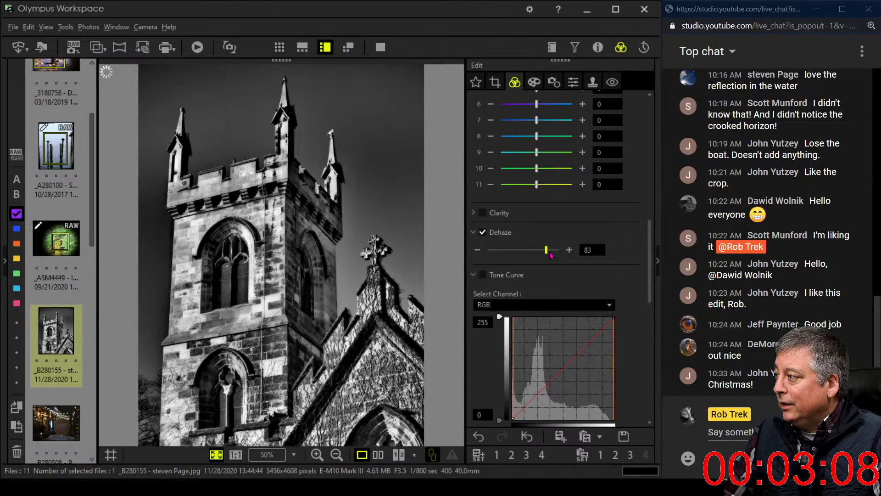
Step: Brighten the church photo's midtones with the RGB tone curve, anchoring a point in the deep shadows
{"action": "left_click", "coordinate": [514, 407]}
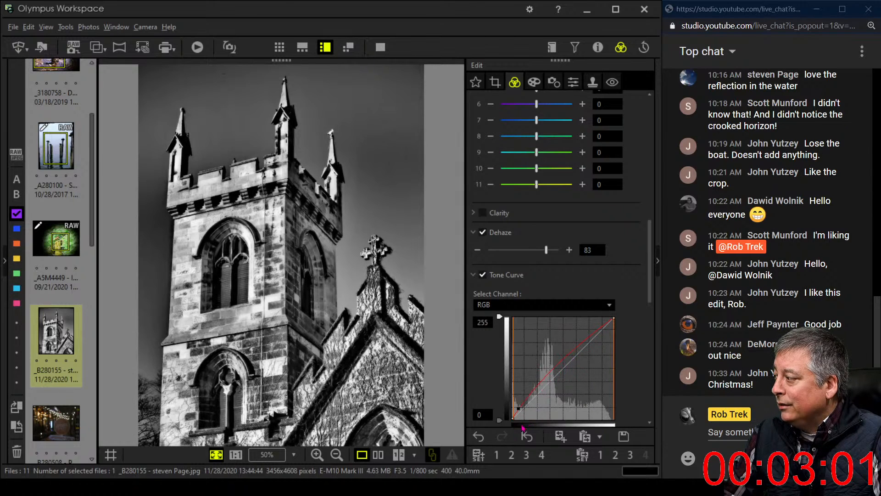
{"action": "scroll", "coordinate": [513, 402], "scroll_direction": "down", "scroll_amount": 1}
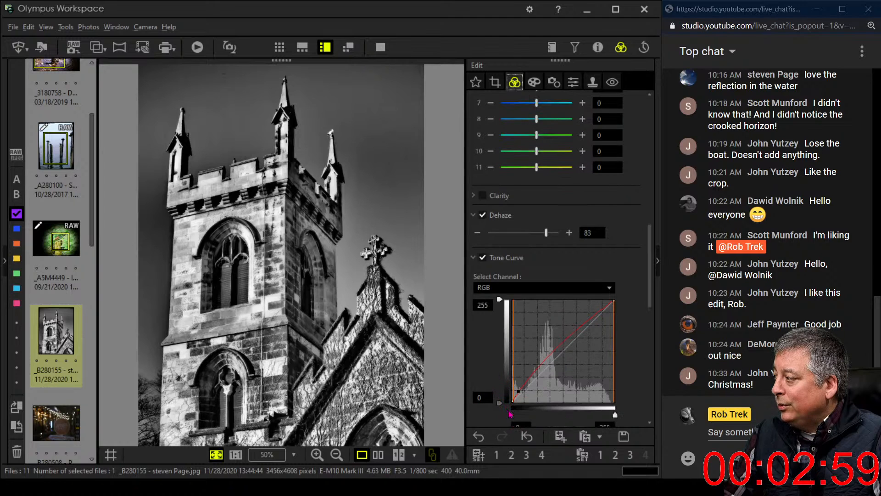
{"action": "left_click_drag", "start_coordinate": [513, 415], "coordinate": [524, 389]}
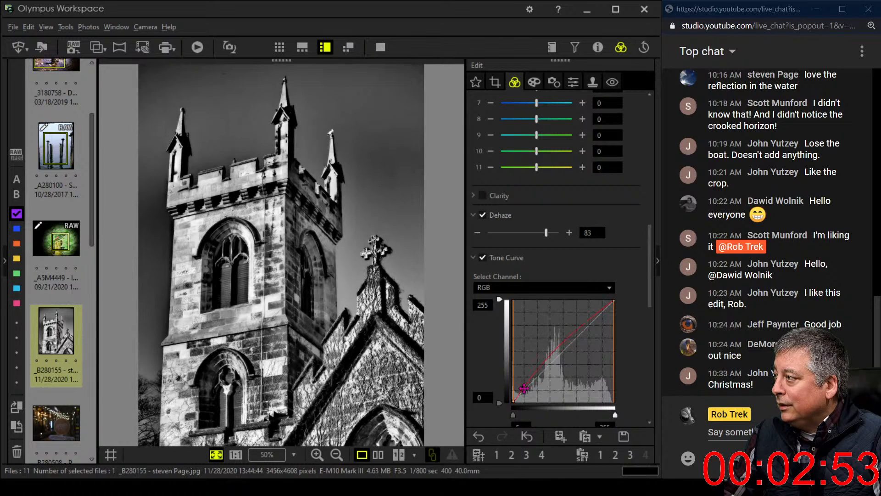
Step: Give the church photo a sepia tint by lowering the shadows of the blue (B) tone curve while holding its highlights near the diagonal
{"action": "left_click", "coordinate": [557, 288]}
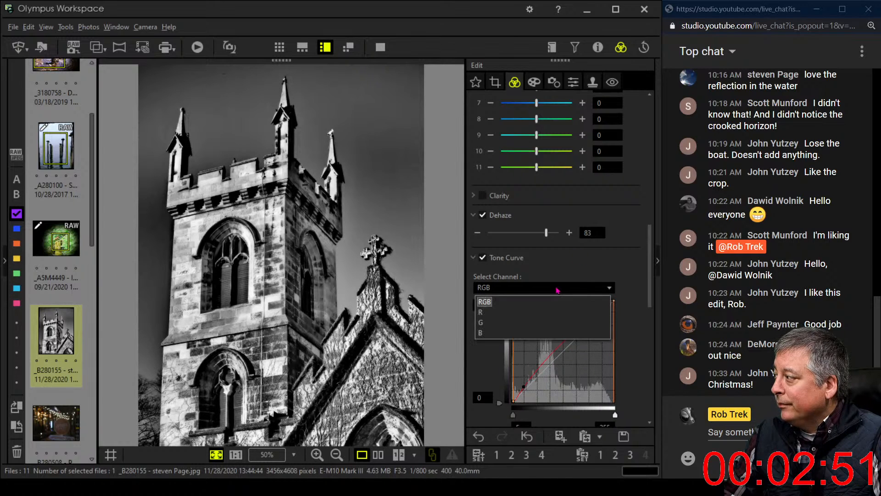
{"action": "left_click", "coordinate": [545, 332]}
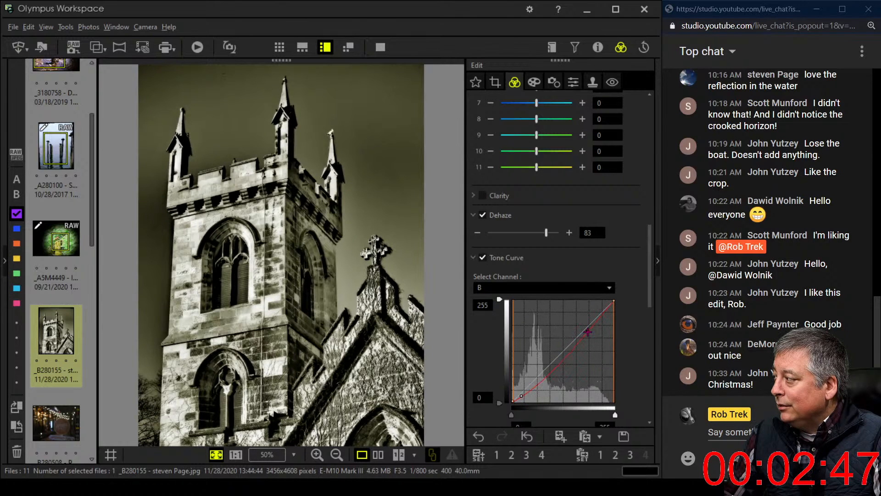
{"action": "left_click_drag", "start_coordinate": [587, 332], "coordinate": [589, 321]}
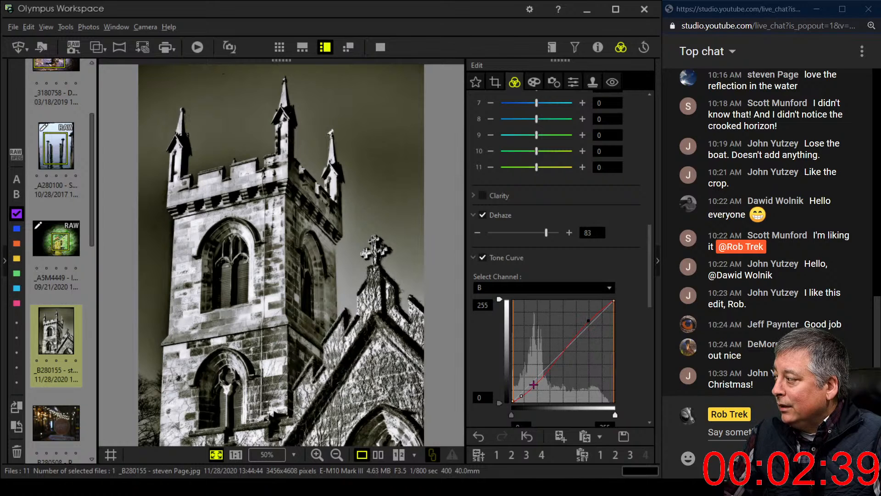
{"action": "left_click_drag", "start_coordinate": [523, 396], "coordinate": [521, 397]}
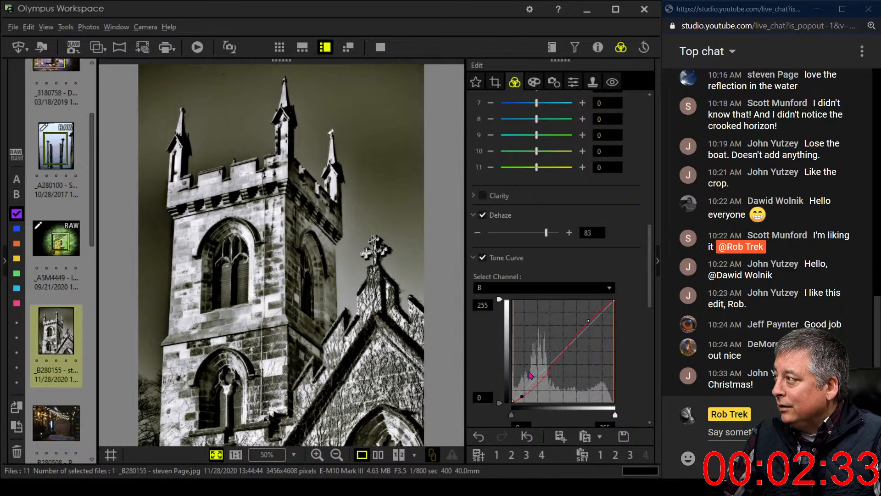
Step: Compare the edited church photo side by side with its original
{"action": "left_click", "coordinate": [573, 88]}
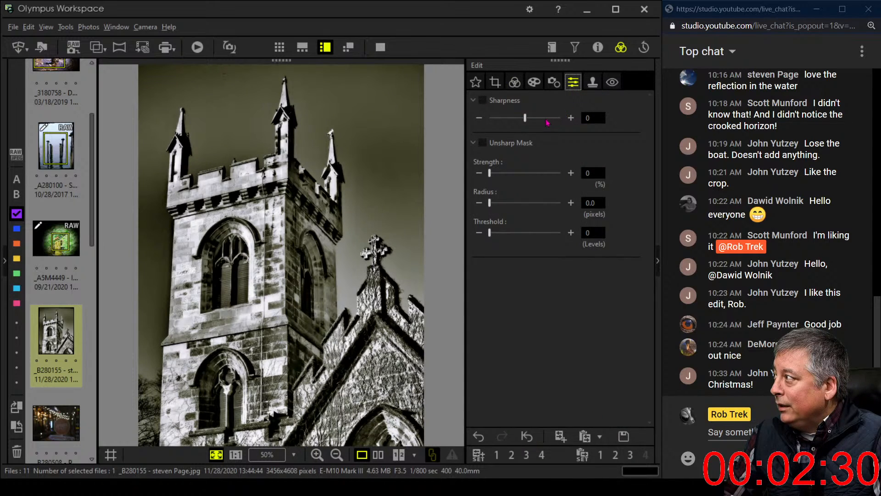
{"action": "left_click", "coordinate": [539, 87]}
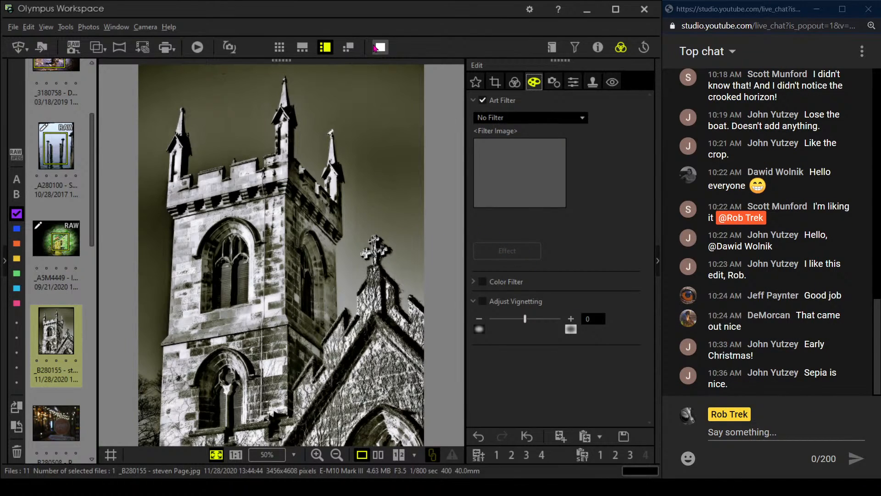
{"action": "left_click", "coordinate": [379, 454]}
{"action": "left_click", "coordinate": [380, 47]}
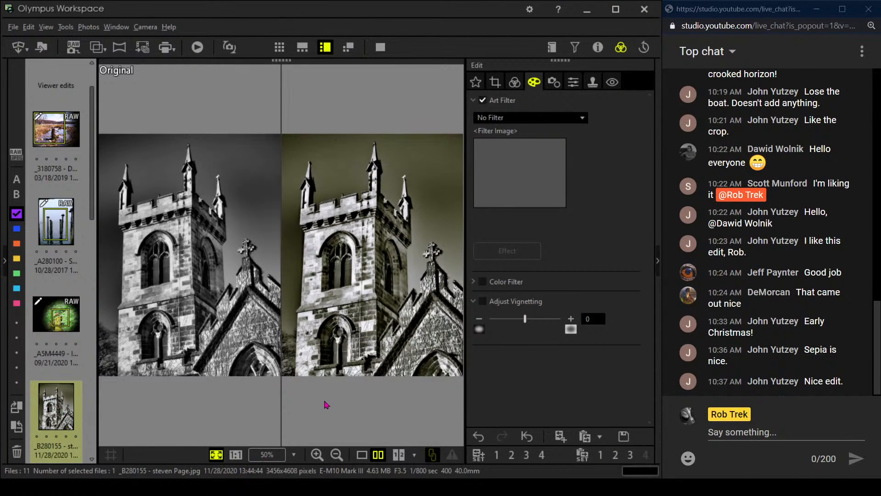
Step: Open the Aperol Spritz sign photo in the single-image view
{"action": "scroll", "coordinate": [65, 378], "scroll_direction": "down", "scroll_amount": 3}
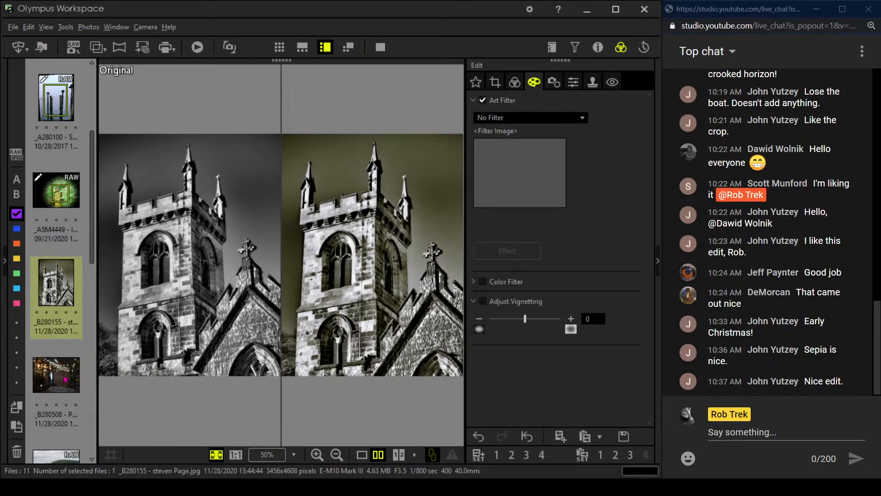
{"action": "left_click", "coordinate": [65, 379]}
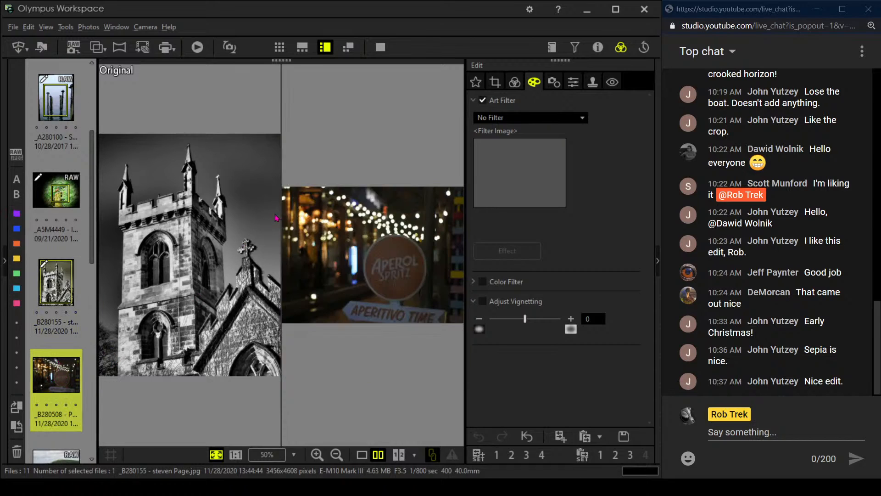
{"action": "left_click", "coordinate": [362, 454]}
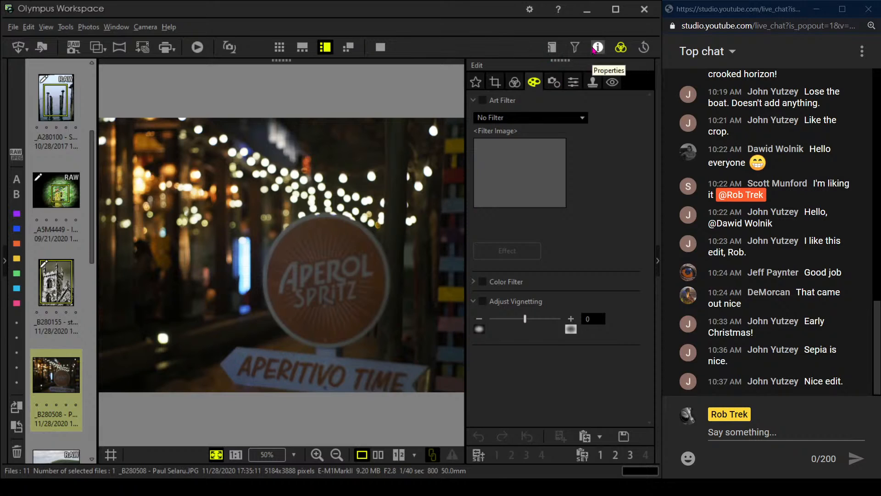
Step: Examine the sign photo's shooting properties and check its sharpness at 1:1 magnification
{"action": "left_click", "coordinate": [593, 50]}
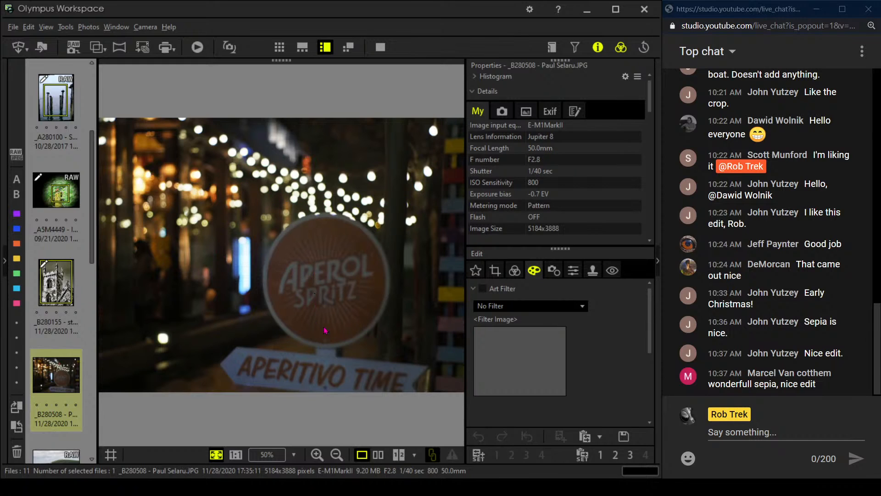
{"action": "left_click", "coordinate": [319, 308]}
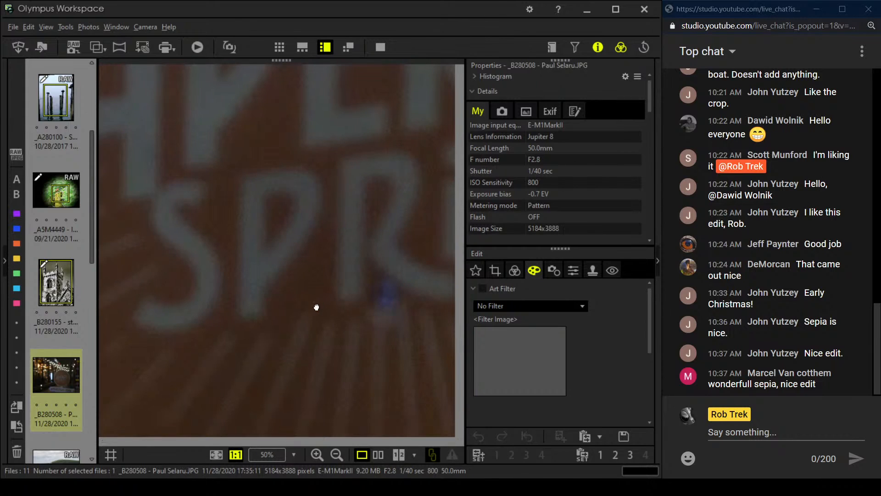
{"action": "left_click", "coordinate": [316, 304]}
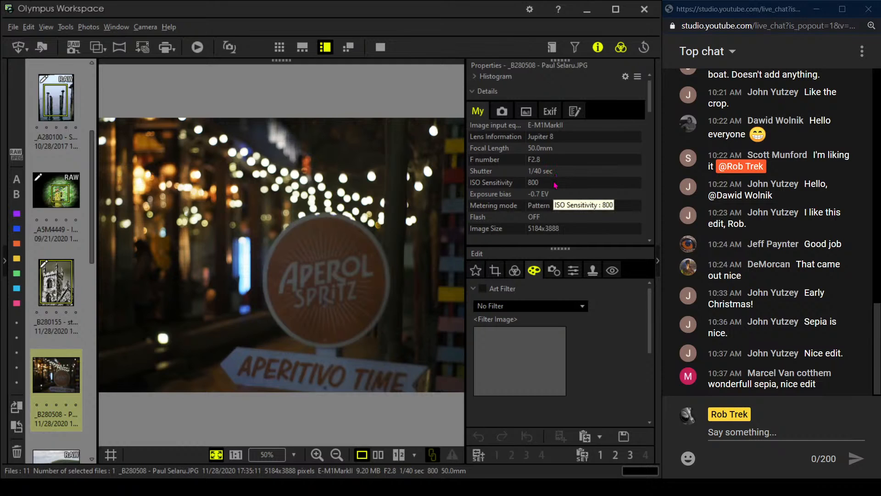
{"action": "left_click", "coordinate": [600, 46]}
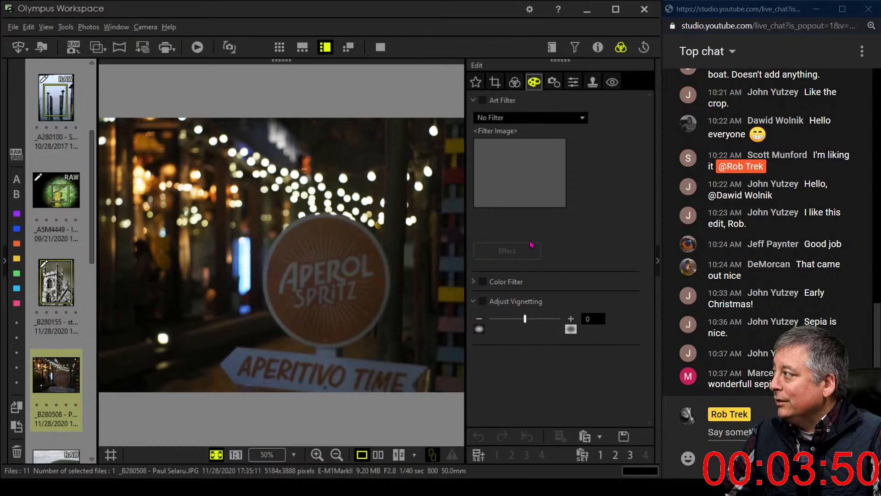
Step: Try the Dramatic Tone art filter on the sign photo and restore No Filter
{"action": "left_click", "coordinate": [513, 79]}
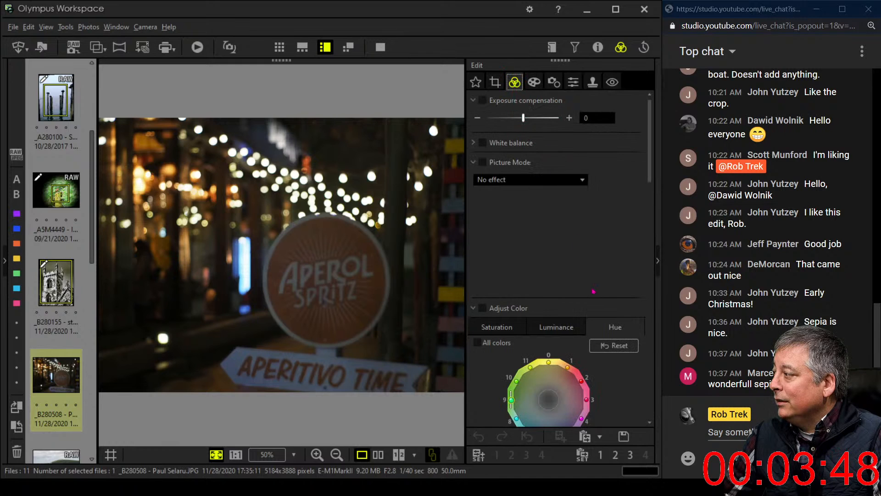
{"action": "scroll", "coordinate": [580, 265], "scroll_direction": "down", "scroll_amount": 5}
{"action": "scroll", "coordinate": [580, 265], "scroll_direction": "up", "scroll_amount": 5}
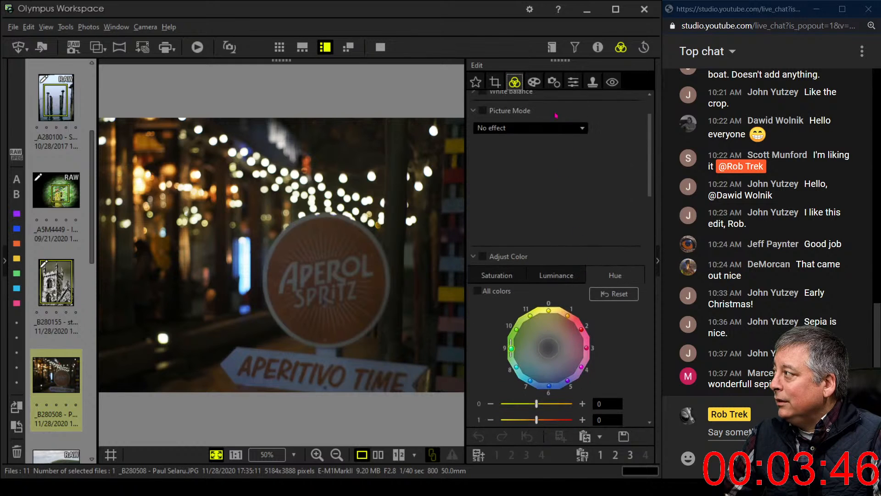
{"action": "left_click", "coordinate": [533, 81]}
{"action": "left_click", "coordinate": [532, 118]}
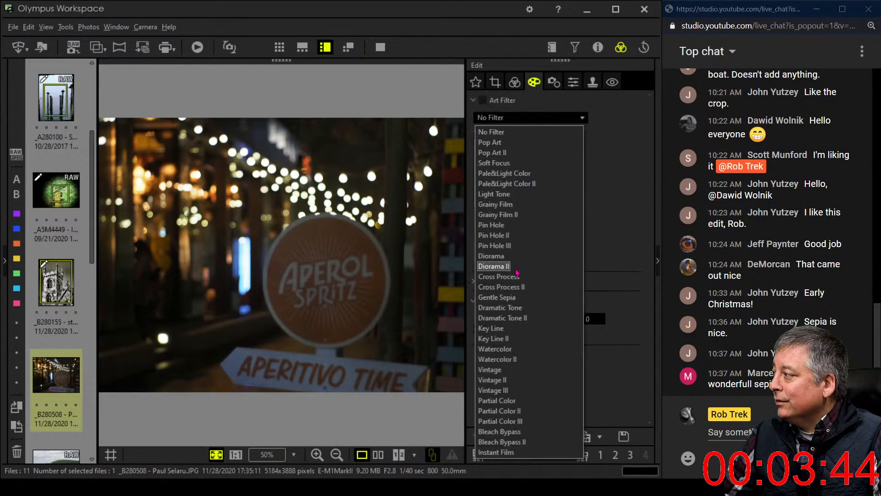
{"action": "left_click", "coordinate": [517, 306]}
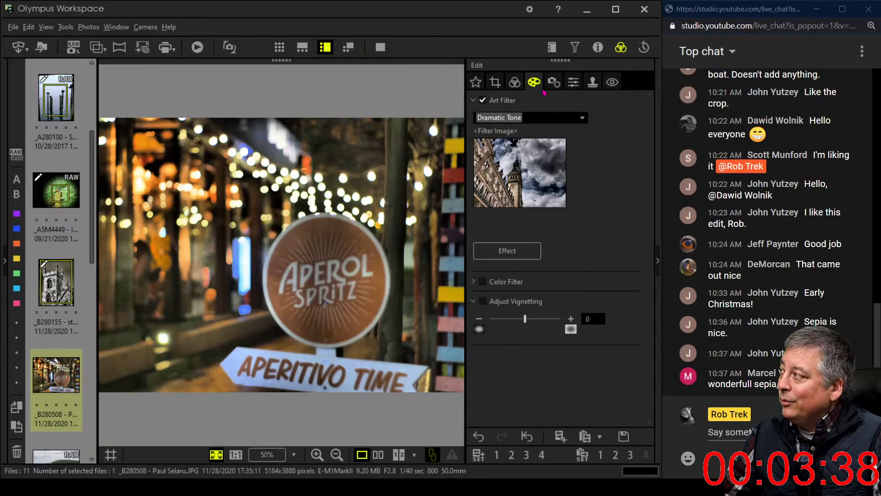
{"action": "left_click", "coordinate": [545, 121]}
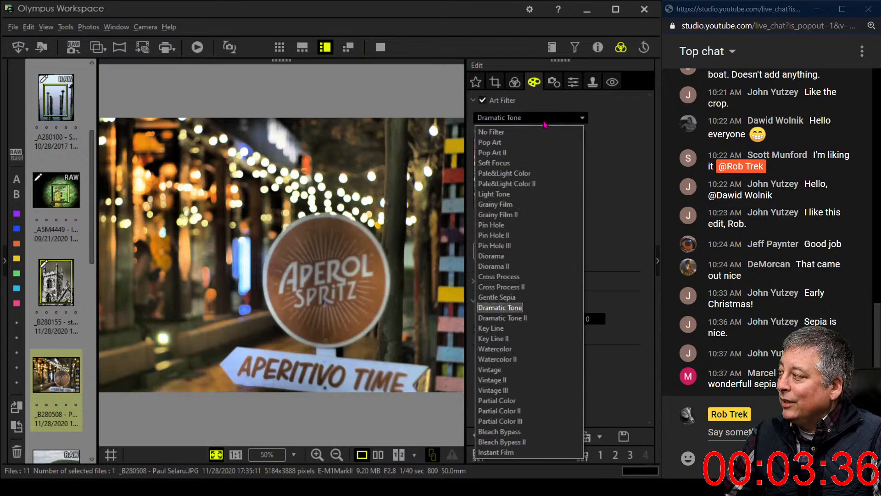
{"action": "left_click", "coordinate": [541, 131]}
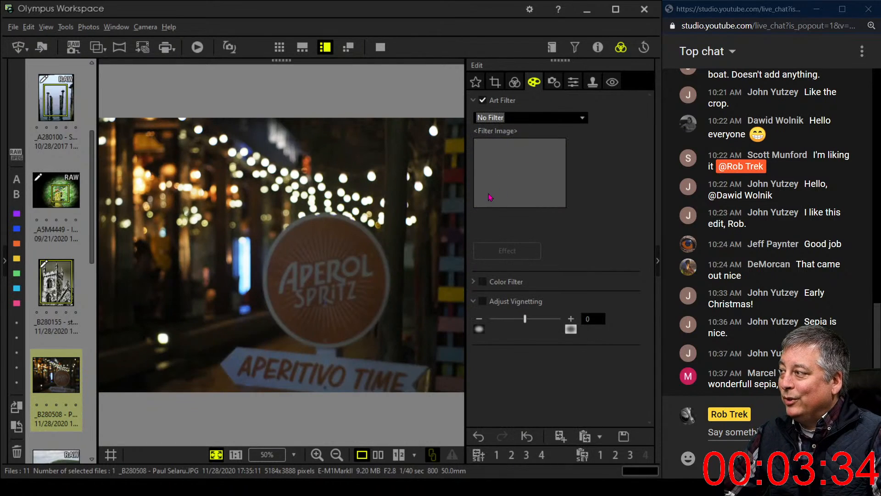
Step: Switch the sign photo's tone curve to the RGB channel and set its white point to 187
{"action": "left_click", "coordinate": [511, 83]}
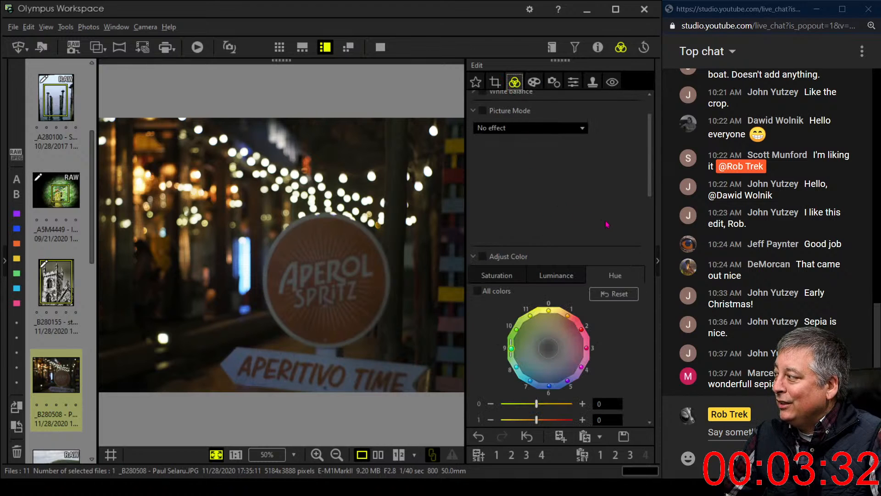
{"action": "scroll", "coordinate": [611, 225], "scroll_direction": "down", "scroll_amount": 3}
{"action": "left_click_drag", "start_coordinate": [655, 182], "coordinate": [658, 309]}
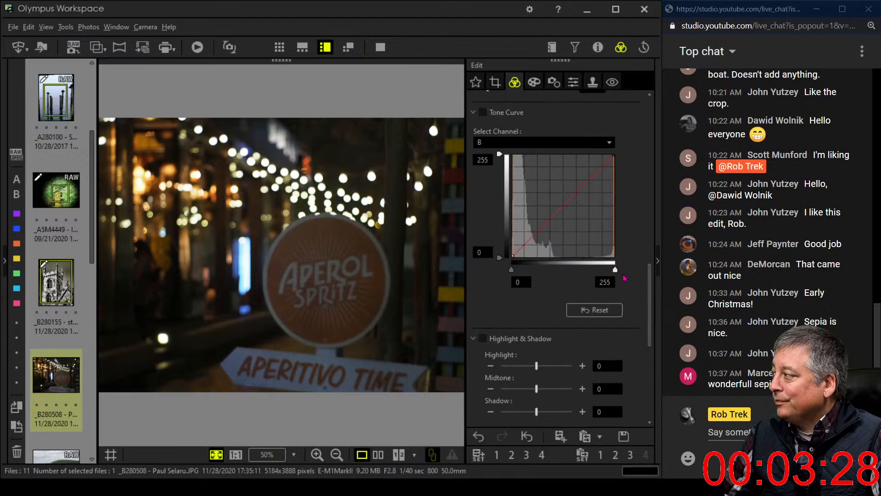
{"action": "left_click_drag", "start_coordinate": [615, 270], "coordinate": [582, 271]}
{"action": "key", "text": "ctrl+z"}
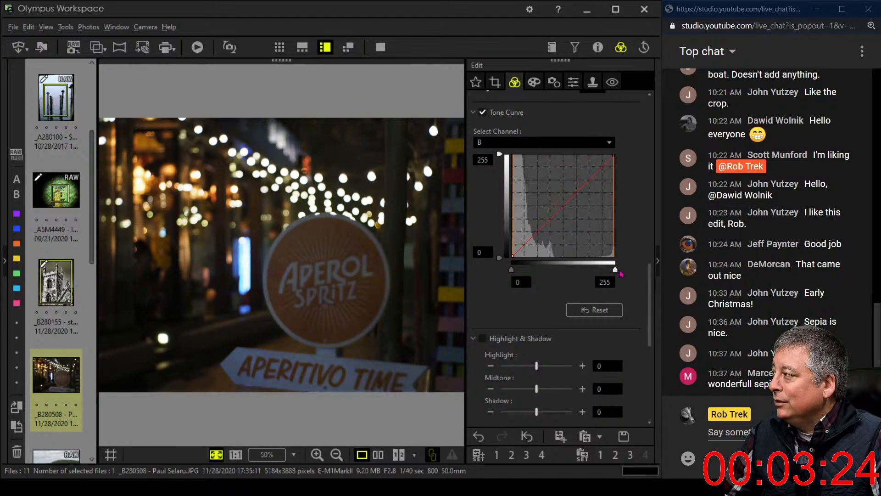
{"action": "left_click", "coordinate": [523, 144]}
{"action": "left_click", "coordinate": [485, 157]}
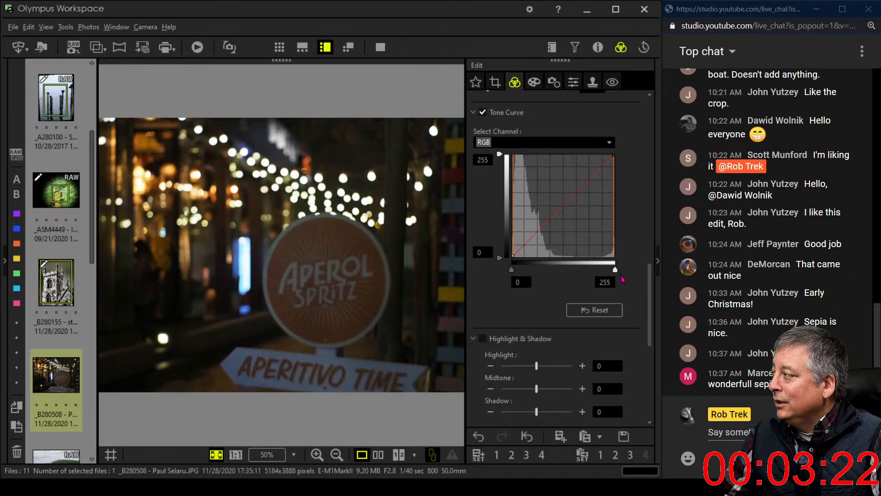
{"action": "left_click_drag", "start_coordinate": [615, 271], "coordinate": [587, 270]}
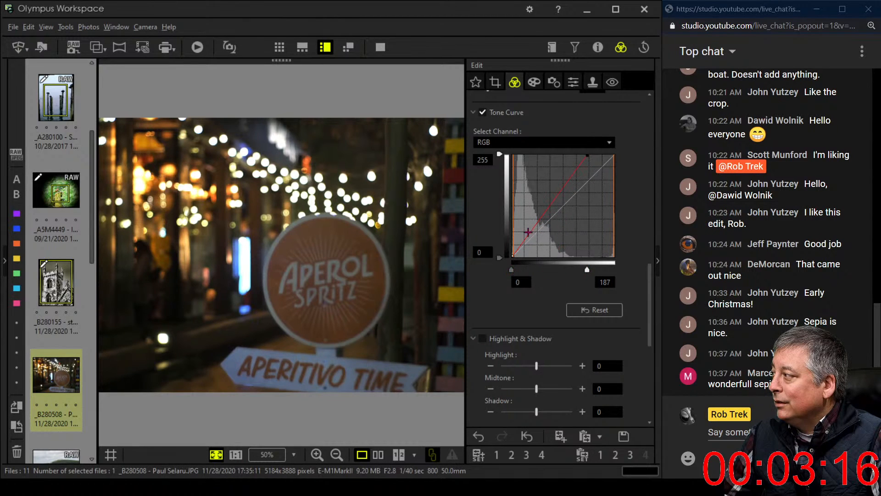
Step: Anchor the shadows and lift the midtones on the sign photo's RGB tone curve, and set the saturation to 9
{"action": "left_click", "coordinate": [517, 251]}
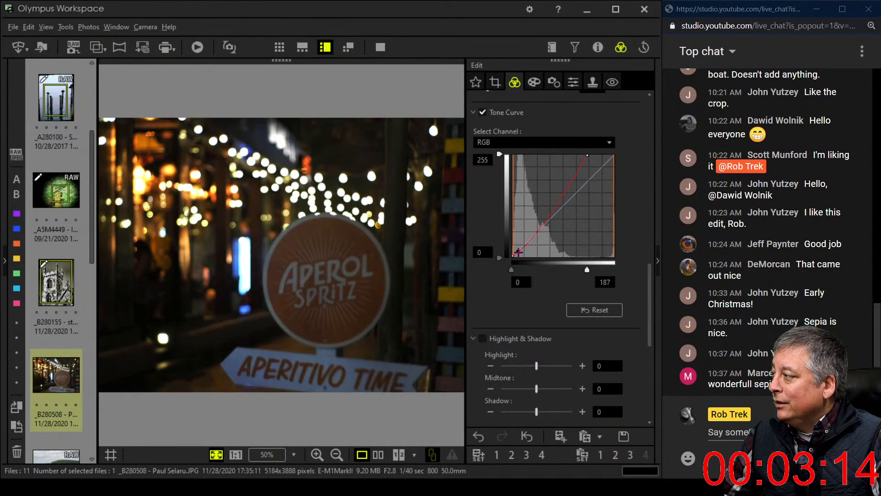
{"action": "left_click_drag", "start_coordinate": [546, 233], "coordinate": [546, 195]}
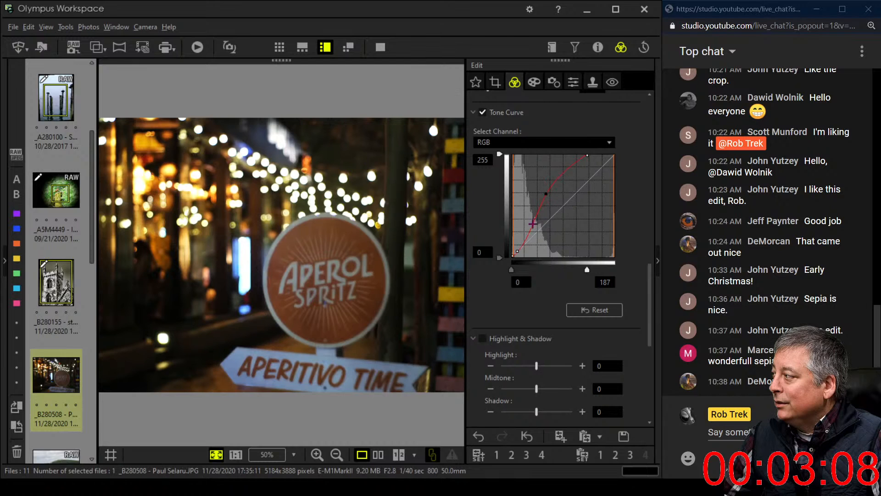
{"action": "left_click_drag", "start_coordinate": [518, 251], "coordinate": [519, 250]}
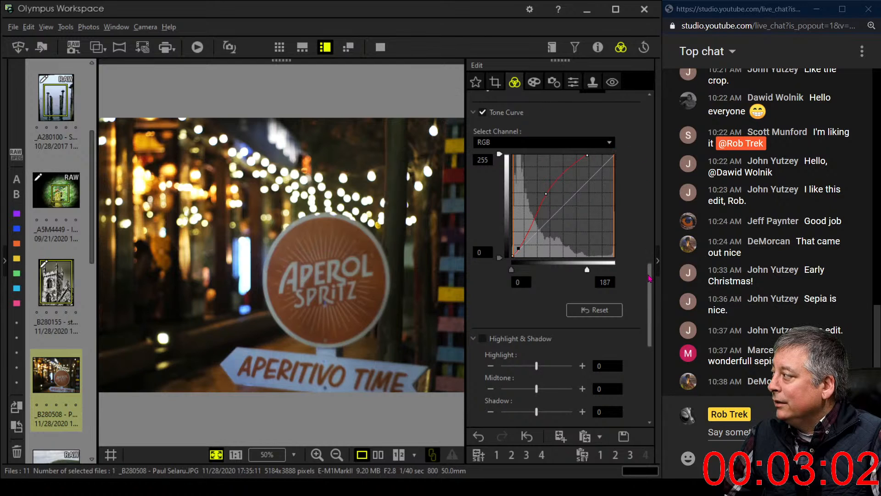
{"action": "left_click_drag", "start_coordinate": [649, 278], "coordinate": [649, 351]}
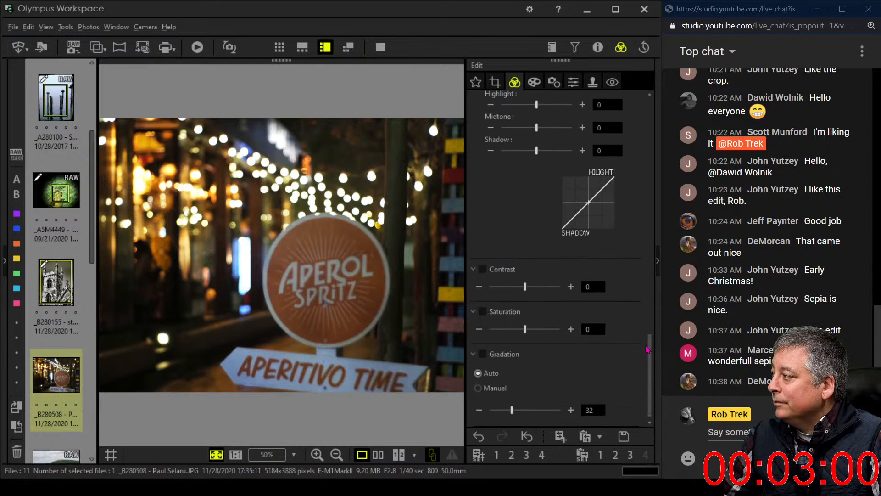
{"action": "left_click_drag", "start_coordinate": [525, 329], "coordinate": [526, 330]}
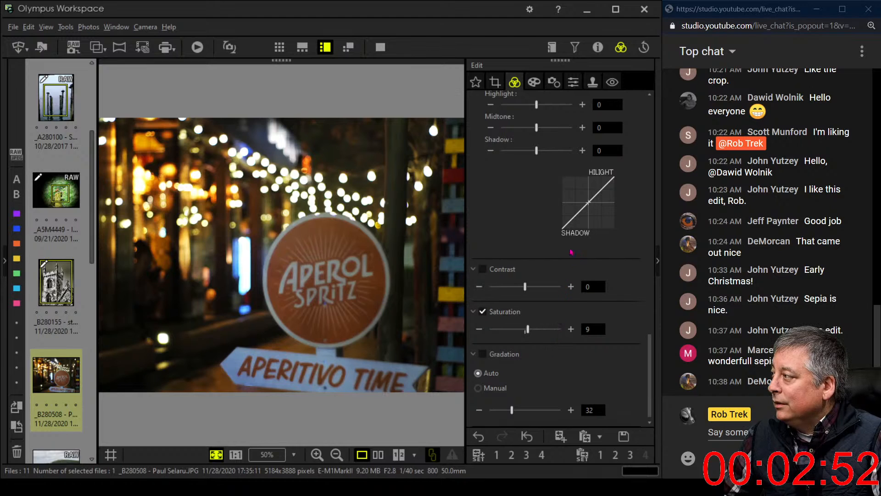
Step: Straighten the sign photo with an original-ratio crop and a tilt adjustment of -0.3
{"action": "left_click", "coordinate": [495, 82]}
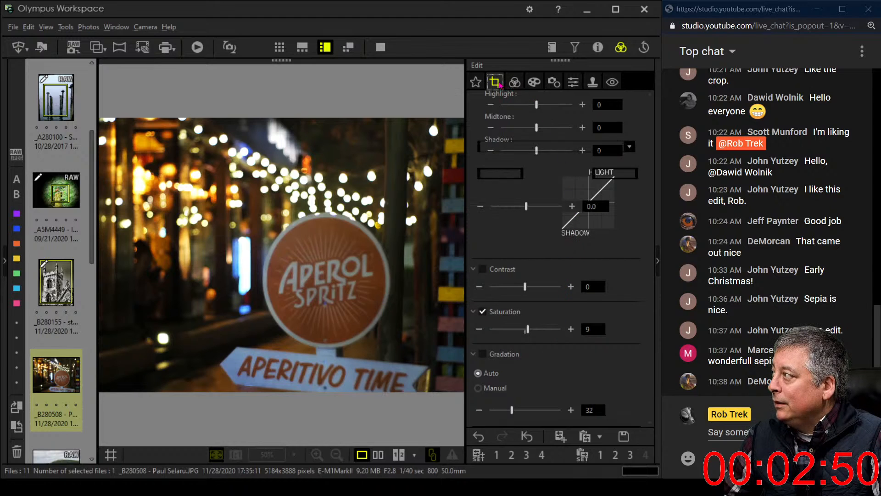
{"action": "left_click", "coordinate": [481, 206]}
{"action": "left_click", "coordinate": [480, 206]}
{"action": "left_click", "coordinate": [481, 206]}
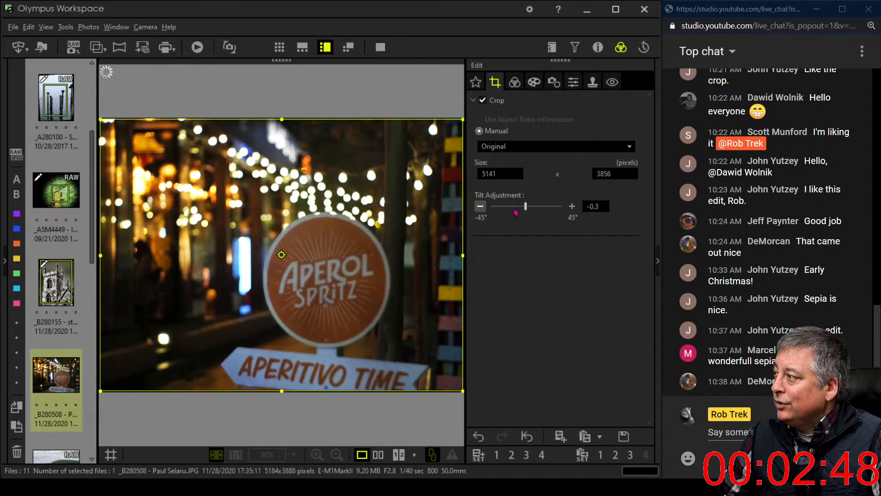
Step: Set the sign photo's tilt adjustment to -0.2 and check the straightened result
{"action": "left_click", "coordinate": [571, 206]}
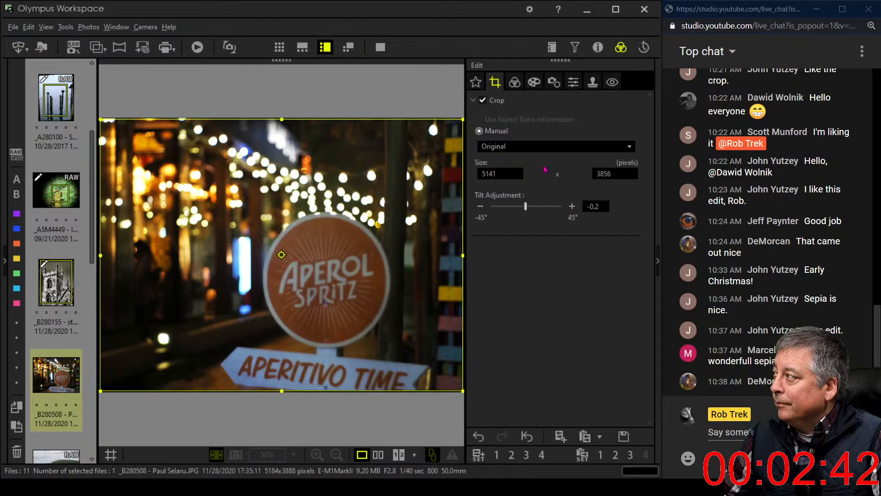
{"action": "left_click", "coordinate": [509, 85]}
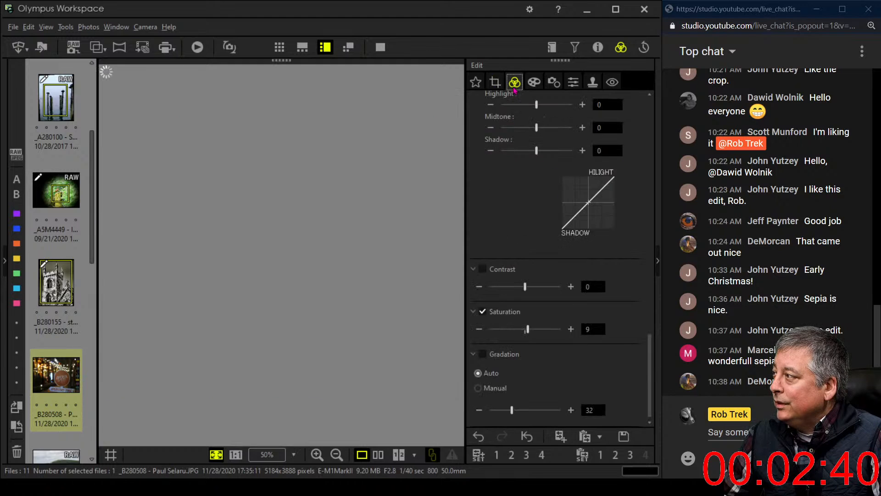
{"action": "left_click", "coordinate": [494, 82]}
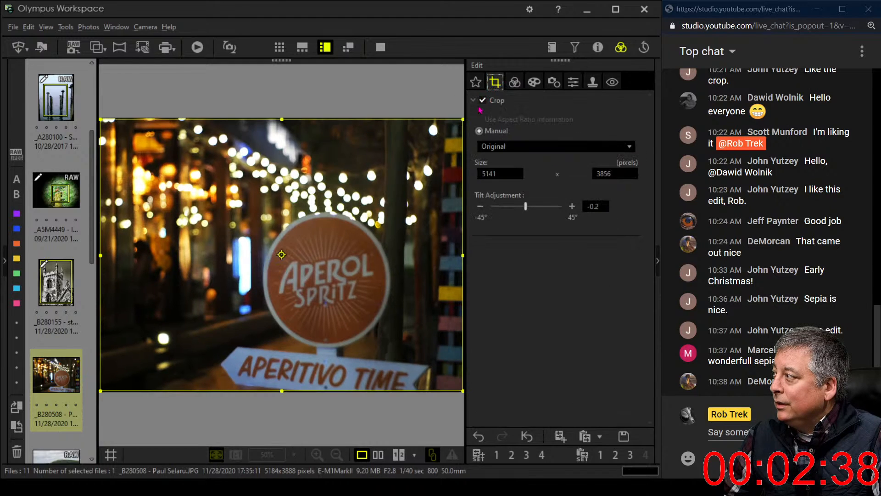
Step: Crop the sign photo at a 4:3 ratio to about 4713 x 3534 pixels, cutting off the colored slats at its right edge
{"action": "left_click", "coordinate": [479, 131]}
{"action": "left_click", "coordinate": [506, 146]}
{"action": "left_click", "coordinate": [506, 174]}
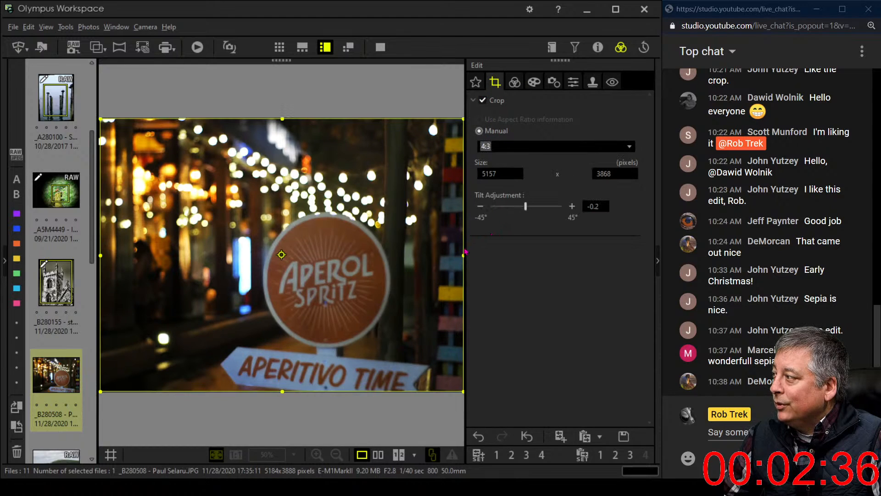
{"action": "left_click_drag", "start_coordinate": [430, 263], "coordinate": [430, 263]}
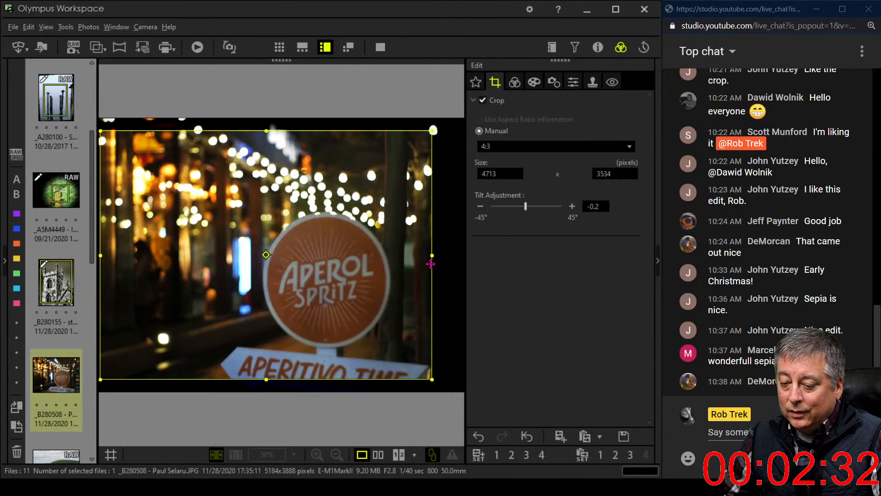
{"action": "left_click", "coordinate": [515, 85]}
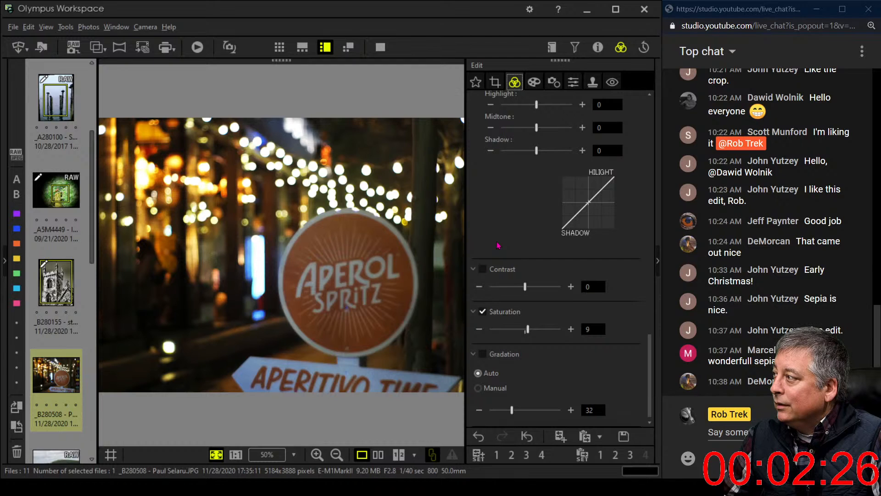
Step: Shift the midtone point of the sign photo's RGB tone curve toward the shadows, and review the edit full screen and beside the original
{"action": "scroll", "coordinate": [514, 230], "scroll_direction": "up", "scroll_amount": 5}
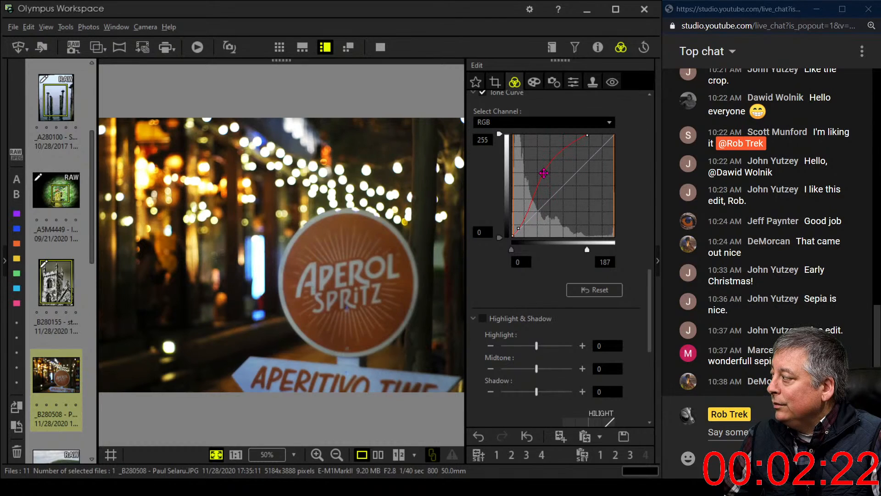
{"action": "left_click_drag", "start_coordinate": [544, 173], "coordinate": [538, 180]}
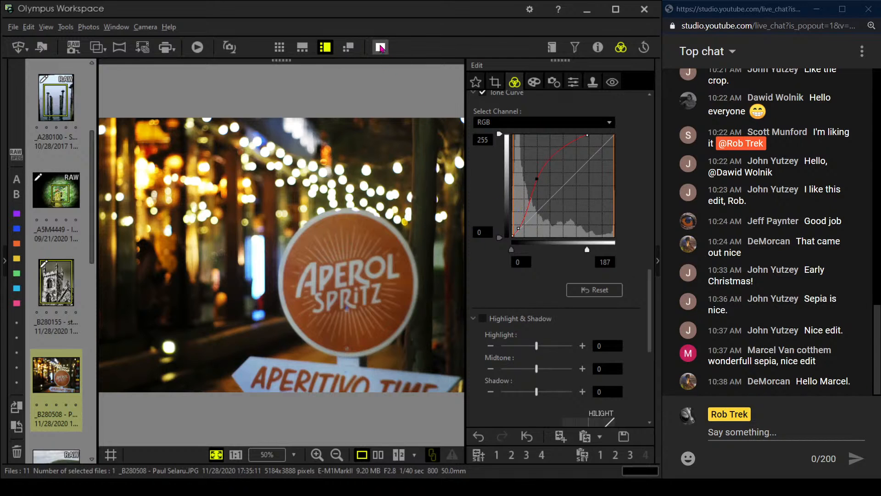
{"action": "left_click", "coordinate": [381, 48]}
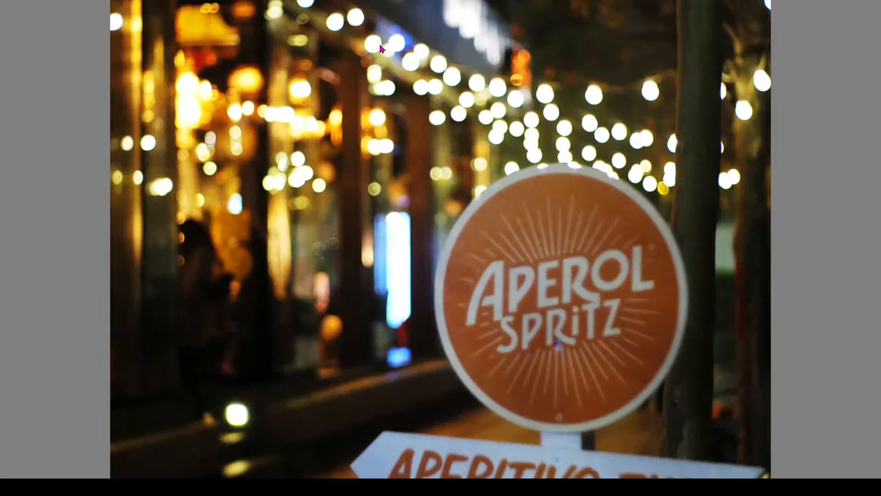
{"action": "key", "text": "Escape"}
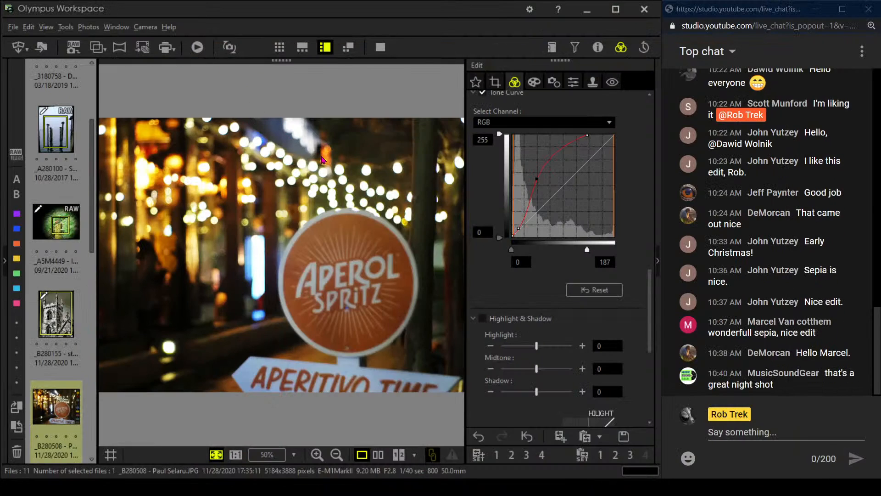
{"action": "left_click", "coordinate": [378, 455]}
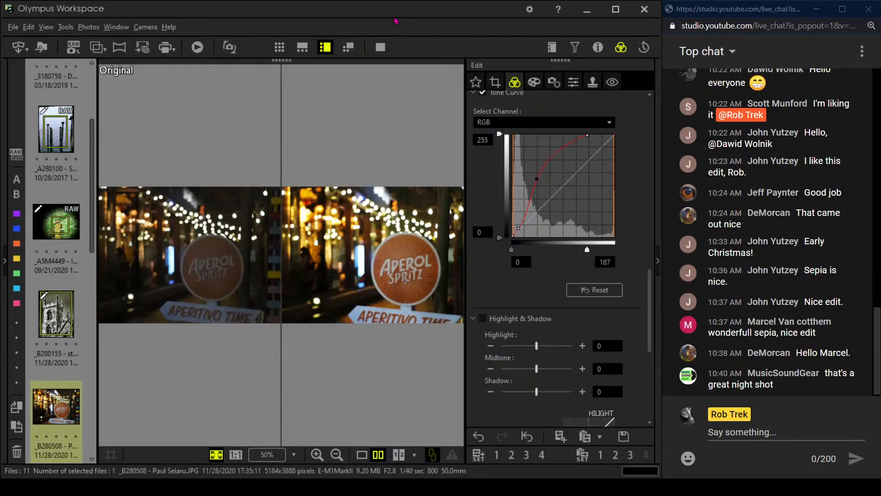
{"action": "left_click", "coordinate": [380, 47]}
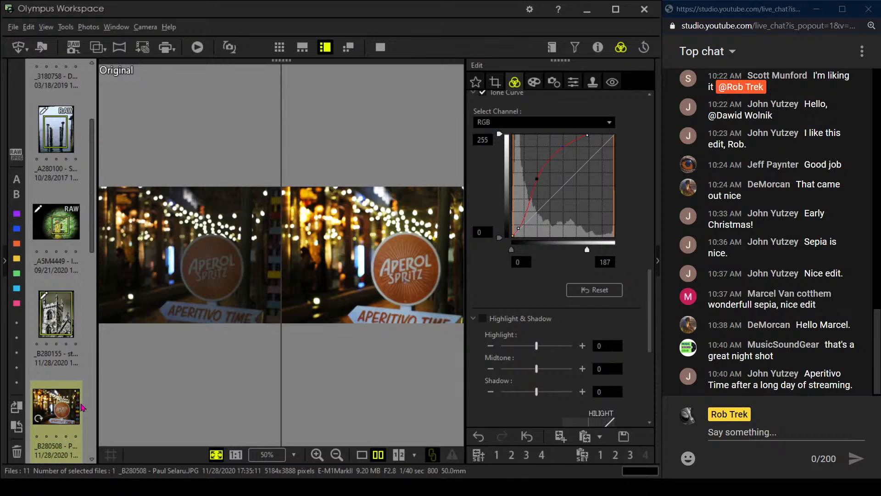
Step: Open the hillside landscape RAW photo M5008066 with the log pile and show it in single-image view
{"action": "scroll", "coordinate": [79, 407], "scroll_direction": "down", "scroll_amount": 3}
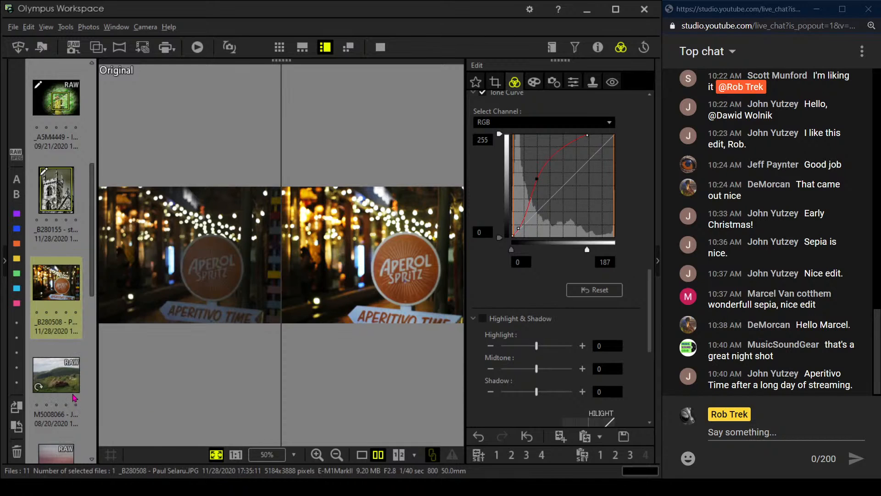
{"action": "mouse_move", "coordinate": [75, 397]}
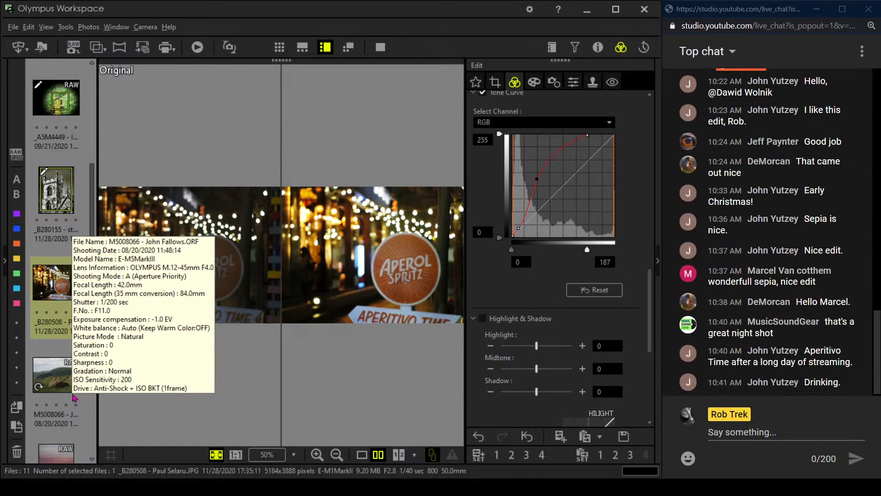
{"action": "left_click", "coordinate": [74, 396]}
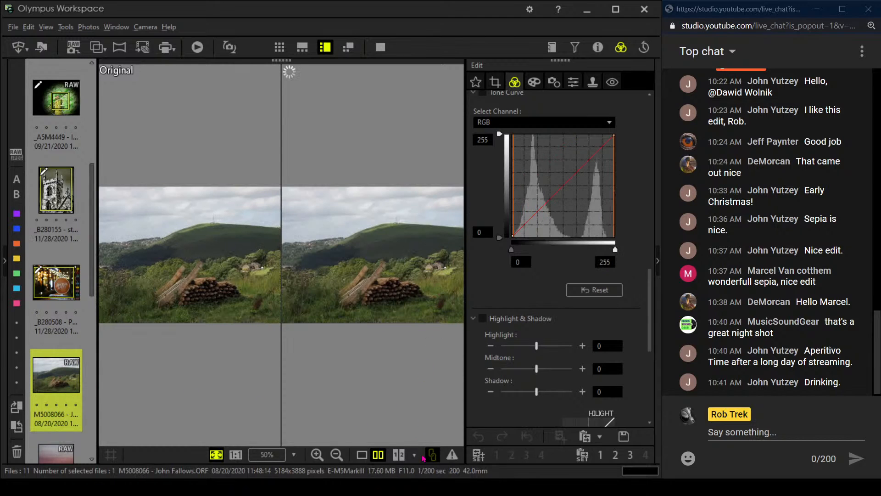
{"action": "left_click", "coordinate": [363, 454]}
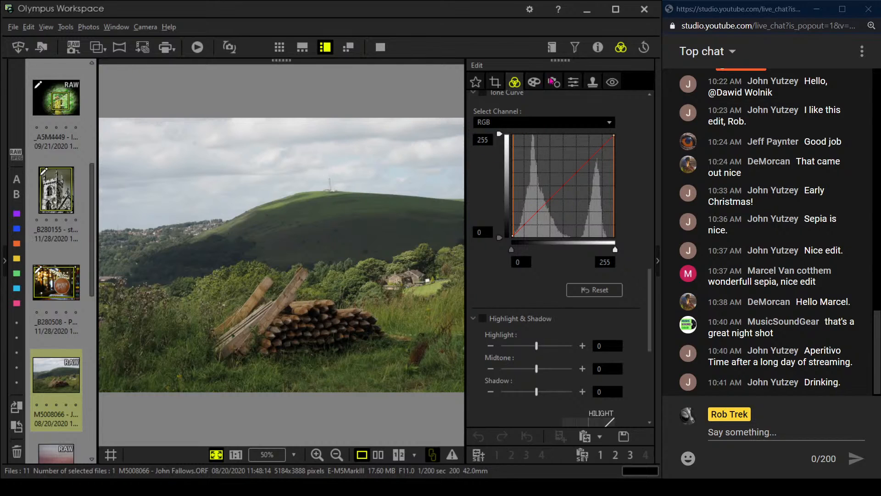
Step: Review the landscape photo's shooting details and inspect the hilltop mast and hillside at 1:1 magnification
{"action": "left_click", "coordinate": [597, 47]}
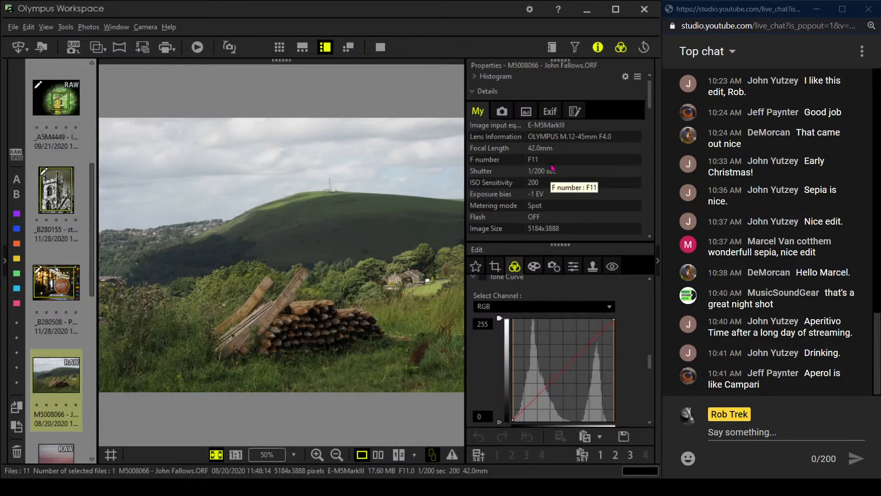
{"action": "left_click", "coordinate": [331, 185]}
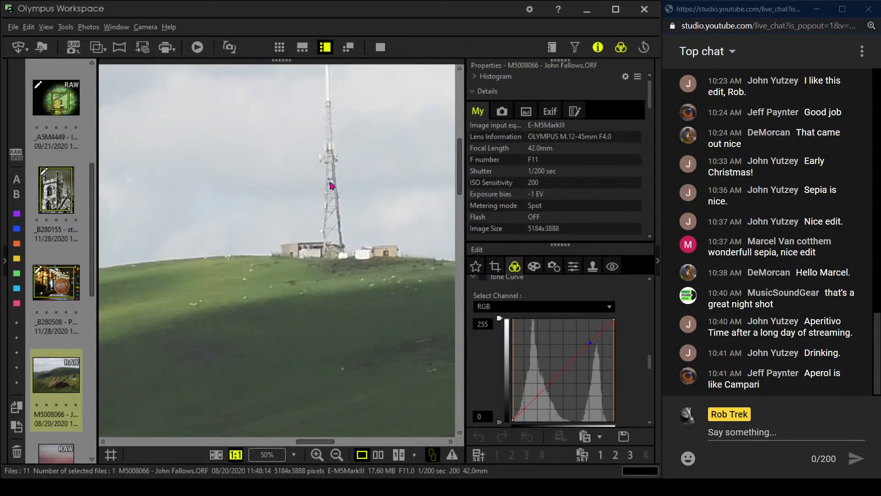
{"action": "left_click", "coordinate": [331, 185]}
{"action": "left_click", "coordinate": [299, 195]}
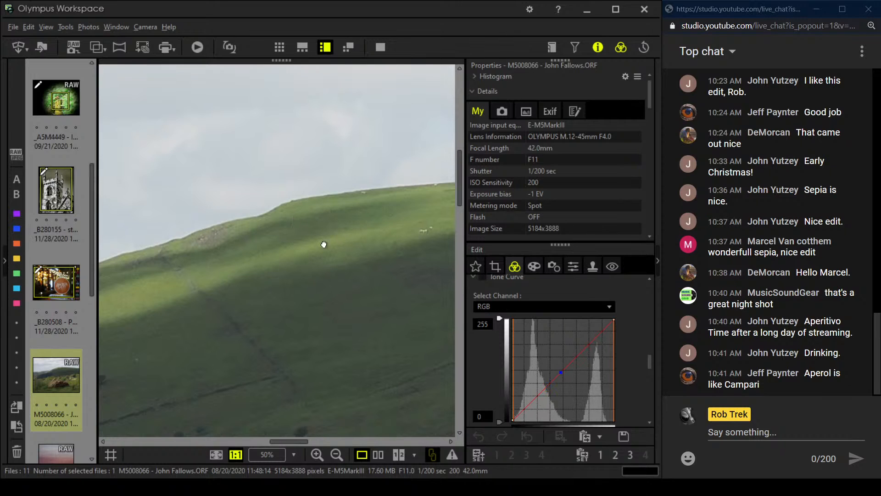
{"action": "left_click_drag", "start_coordinate": [320, 243], "coordinate": [182, 280]}
{"action": "double_click", "coordinate": [258, 252]}
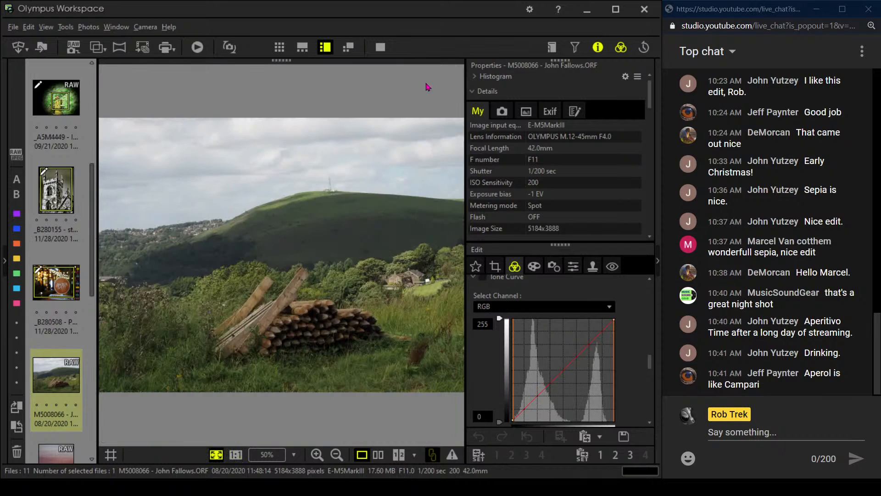
{"action": "left_click", "coordinate": [597, 48]}
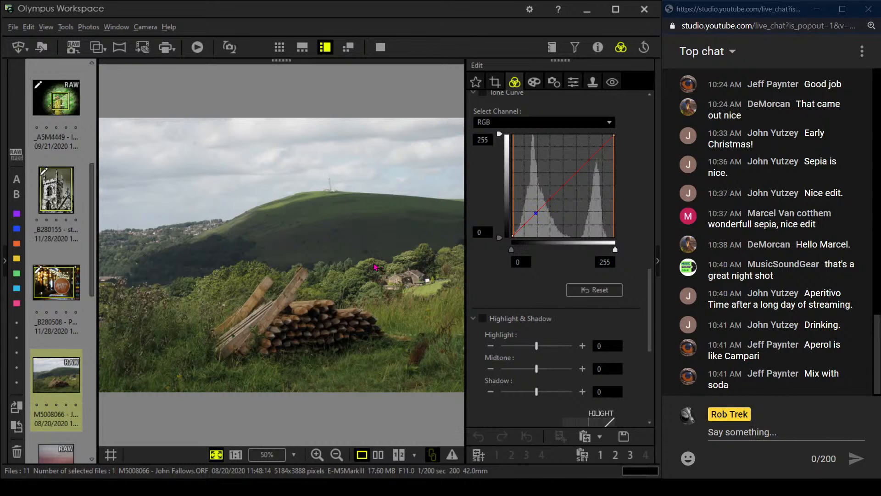
Step: Inspect the farmhouse and the log pile in the landscape photo at 1:1 magnification
{"action": "scroll", "coordinate": [515, 274], "scroll_direction": "down", "scroll_amount": 6}
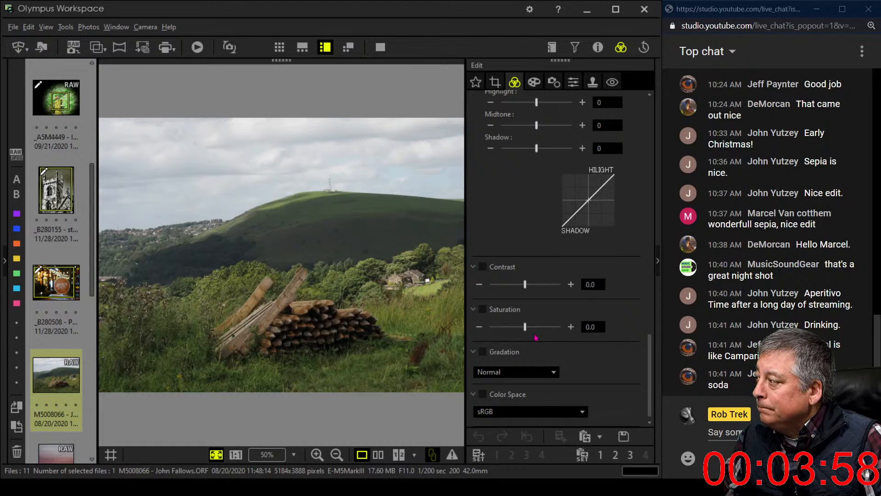
{"action": "left_click", "coordinate": [408, 288]}
{"action": "left_click_drag", "start_coordinate": [408, 288], "coordinate": [309, 301]}
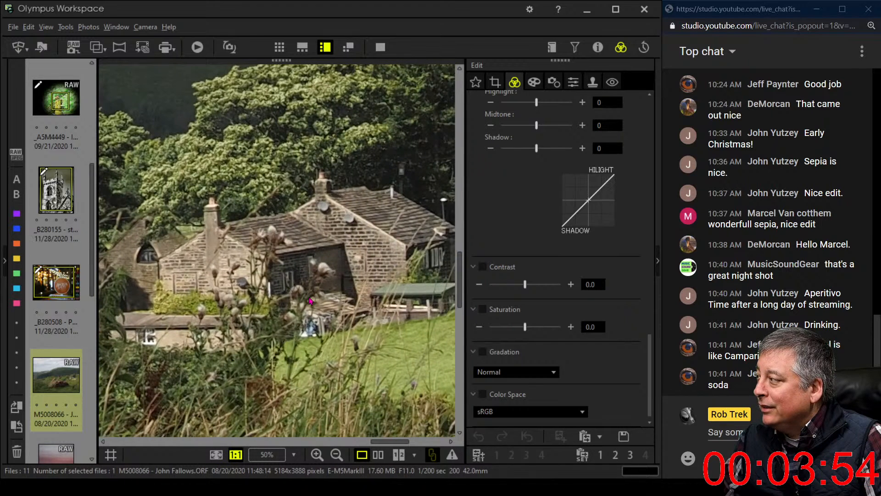
{"action": "left_click", "coordinate": [311, 300]}
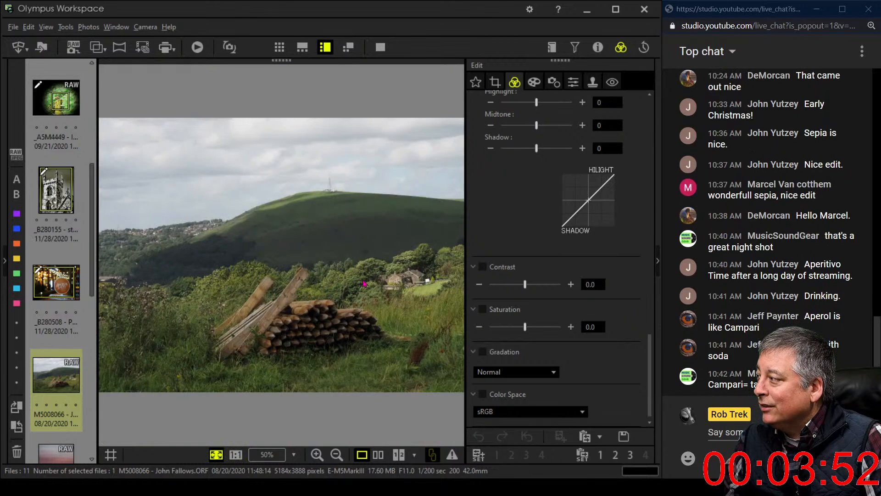
{"action": "left_click", "coordinate": [330, 327]}
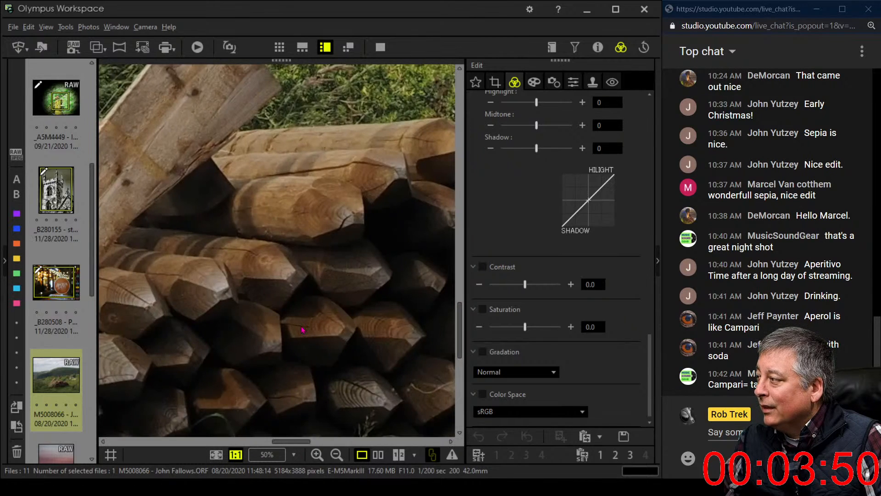
{"action": "left_click", "coordinate": [305, 315]}
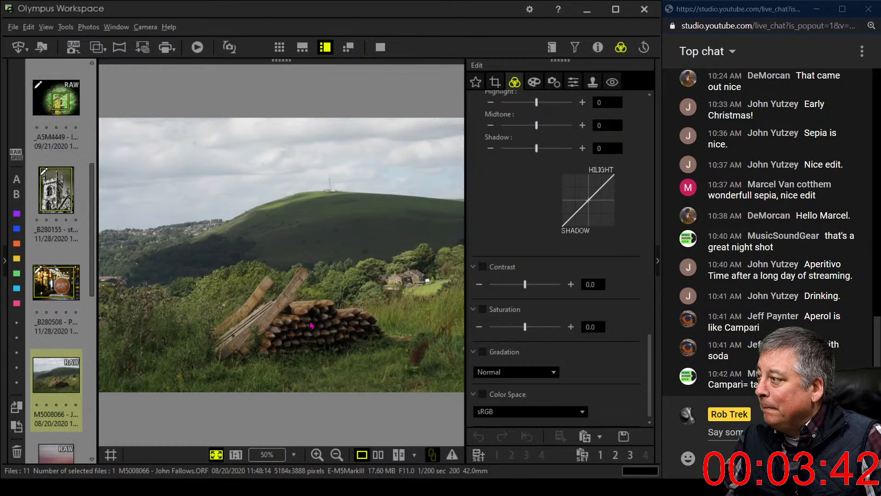
Step: Enable an original-ratio crop on the landscape photo and rotate the frame to portrait orientation, 2916 x 3888 pixels
{"action": "left_click", "coordinate": [495, 83]}
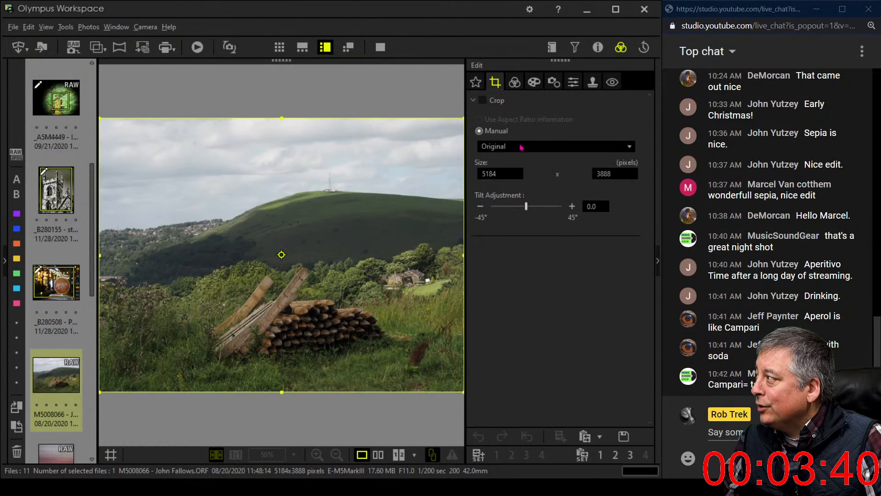
{"action": "left_click", "coordinate": [521, 146]}
{"action": "left_click", "coordinate": [505, 148]}
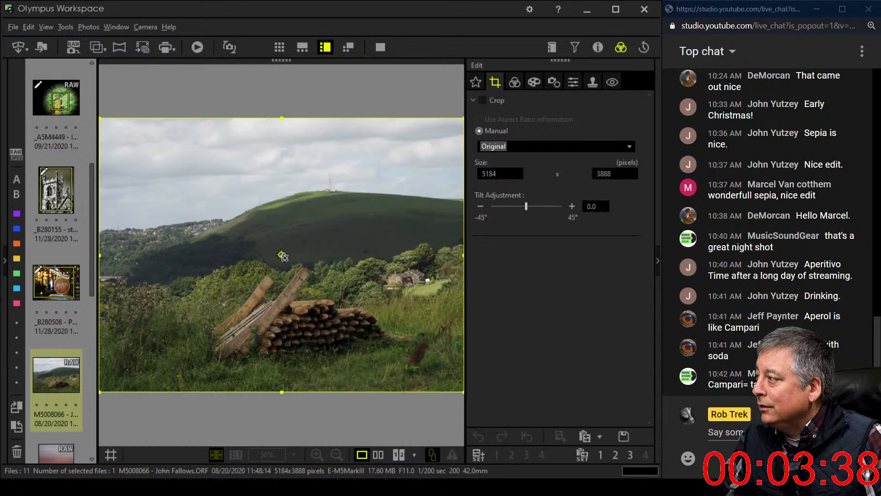
{"action": "left_click", "coordinate": [281, 254]}
{"action": "left_click", "coordinate": [283, 256]}
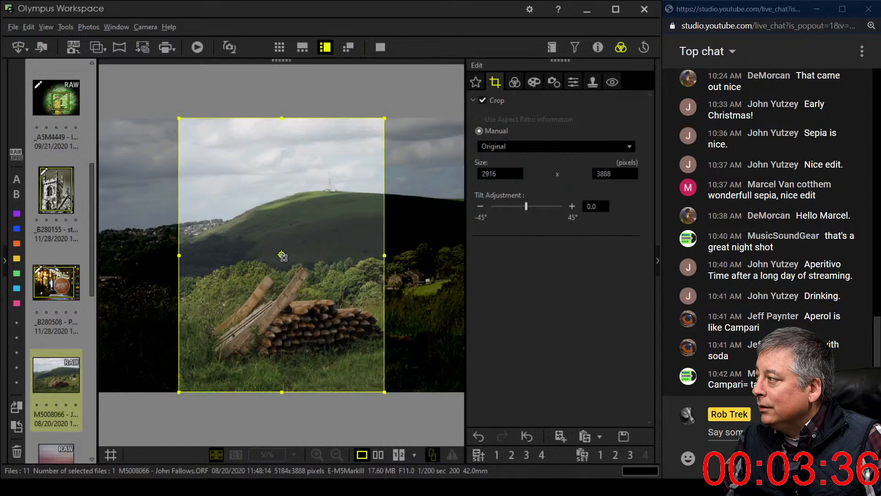
Step: Move the portrait crop to the landscape photo's right side, shrink it to about 2688 x 3706 pixels, and align it with the top edge
{"action": "left_click_drag", "start_coordinate": [308, 219], "coordinate": [398, 223]}
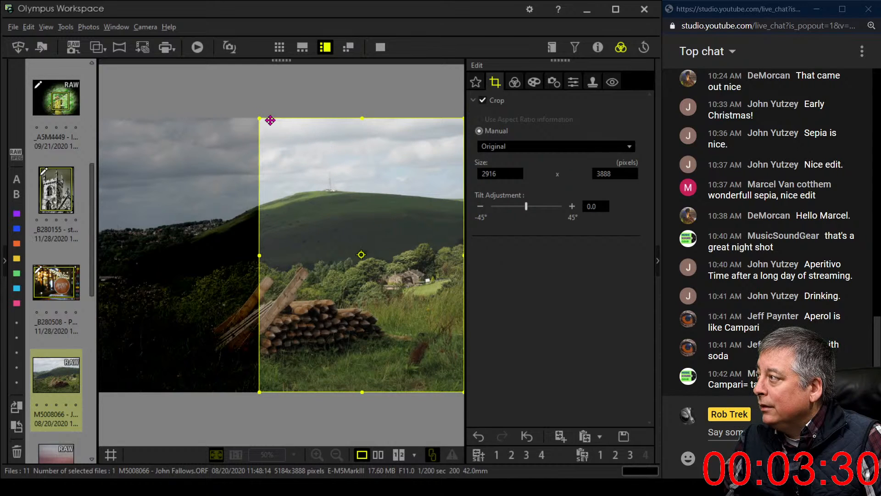
{"action": "left_click_drag", "start_coordinate": [263, 120], "coordinate": [277, 131]}
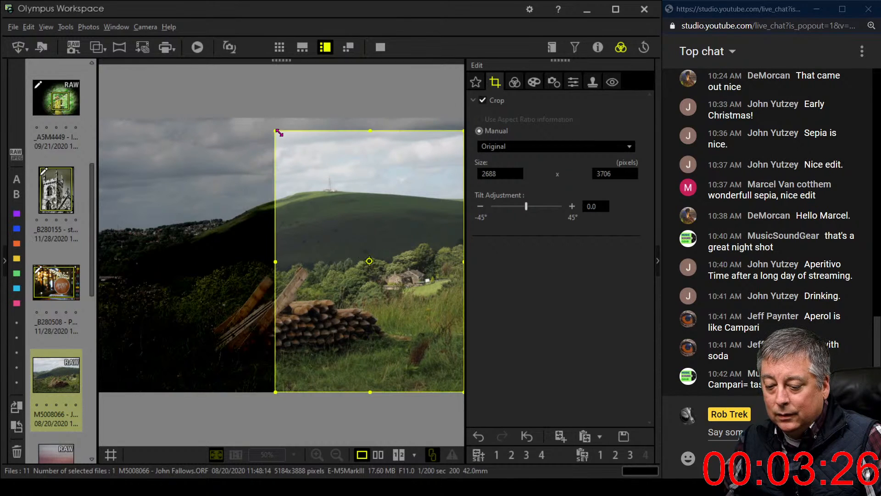
{"action": "left_click_drag", "start_coordinate": [412, 254], "coordinate": [414, 235]}
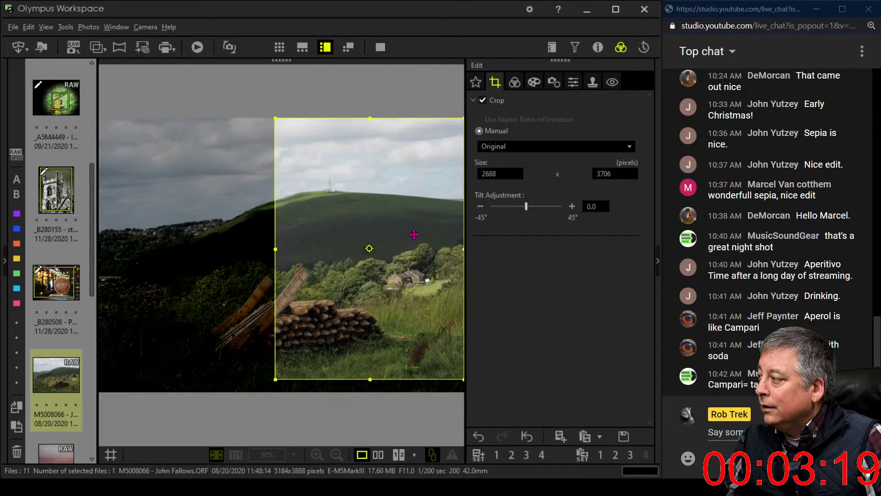
{"action": "left_click", "coordinate": [514, 82]}
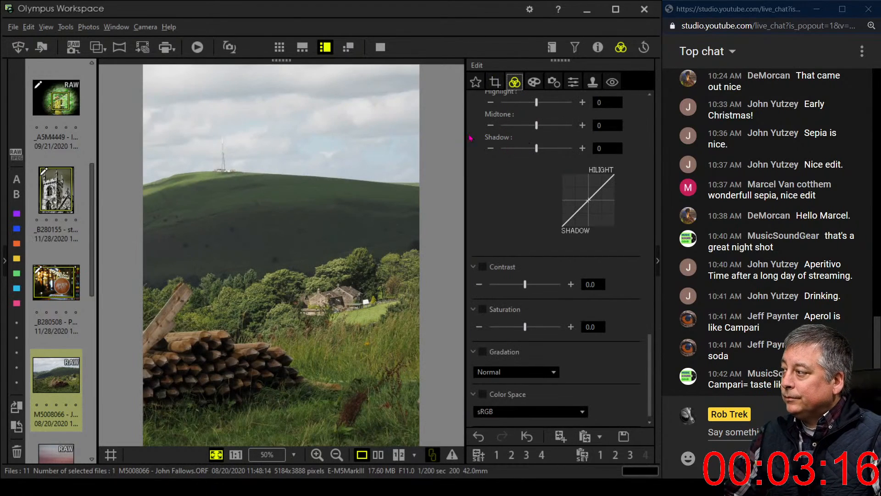
Step: Set the landscape photo's crop tilt adjustment to 0.4
{"action": "left_click", "coordinate": [495, 82]}
{"action": "left_click", "coordinate": [572, 207]}
{"action": "left_click", "coordinate": [572, 207]}
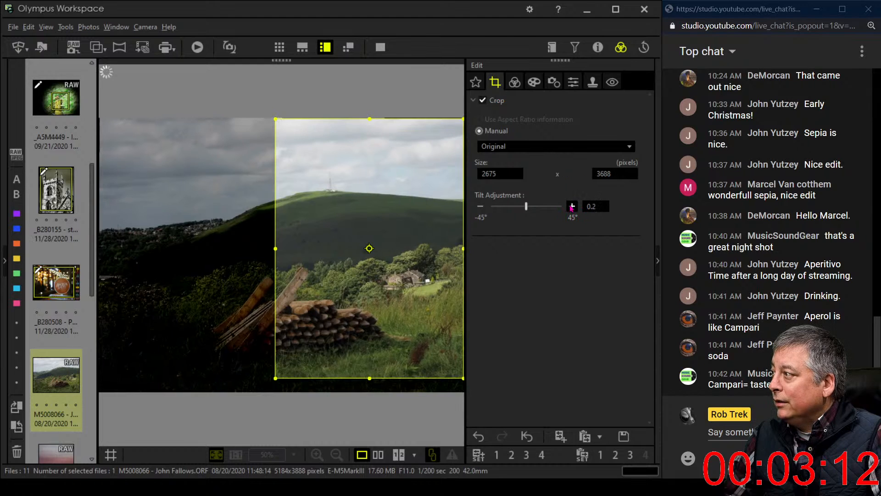
{"action": "left_click", "coordinate": [571, 206]}
{"action": "left_click", "coordinate": [571, 206]}
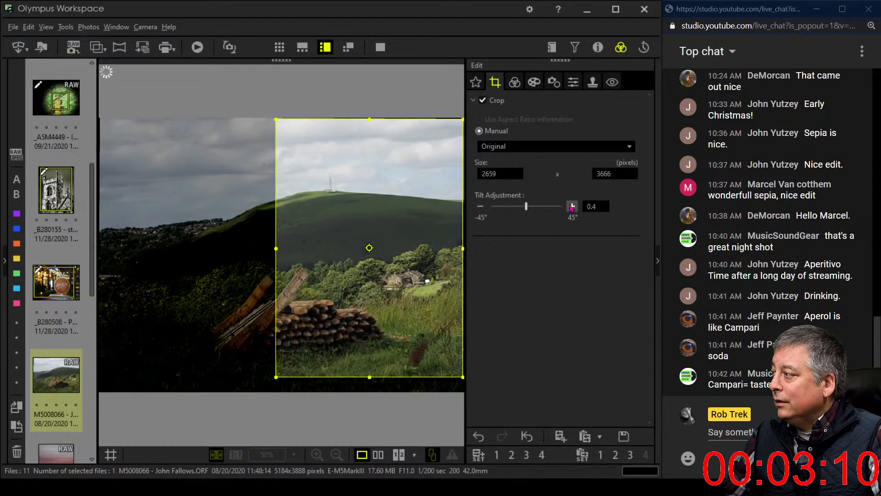
Step: Increase the landscape photo's crop tilt adjustment to 1.0 and check the hilltop mast at 1:1 magnification
{"action": "left_click", "coordinate": [572, 207]}
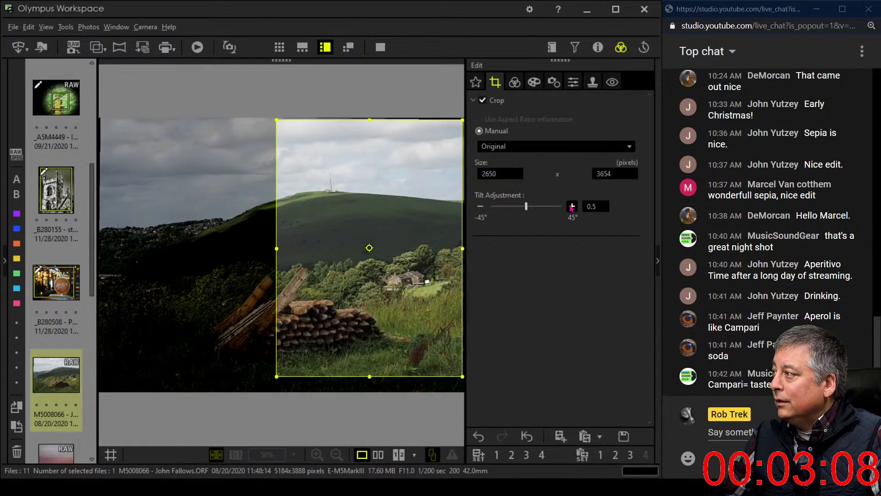
{"action": "left_click", "coordinate": [572, 207]}
{"action": "left_click", "coordinate": [515, 82]}
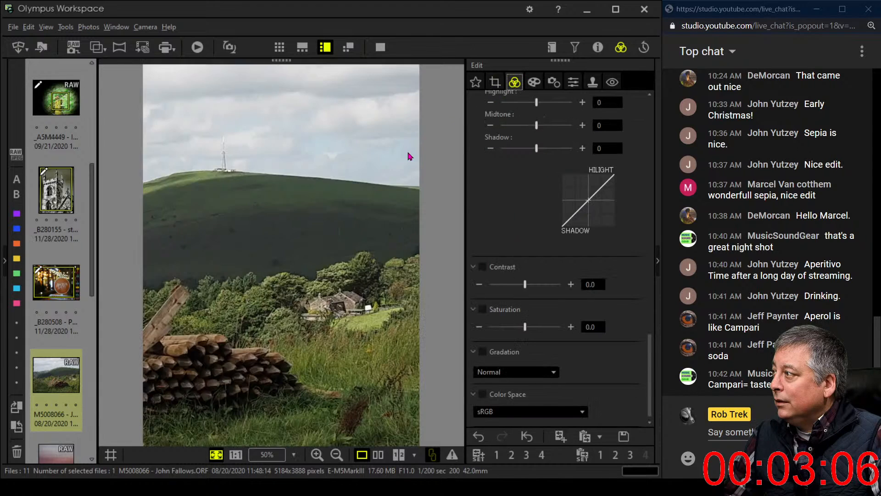
{"action": "left_click", "coordinate": [230, 163]}
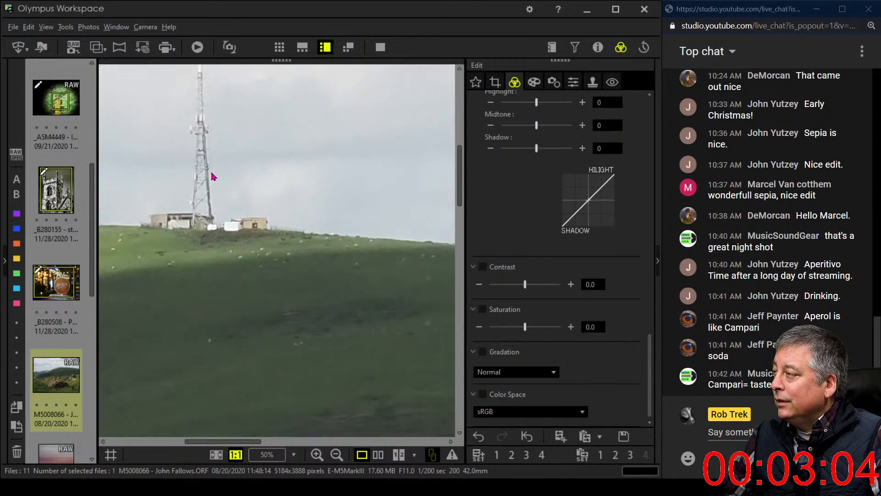
Step: Increase the crop tilt adjustment to 2.5 and check whether the hilltop mast stands upright
{"action": "left_click", "coordinate": [495, 82]}
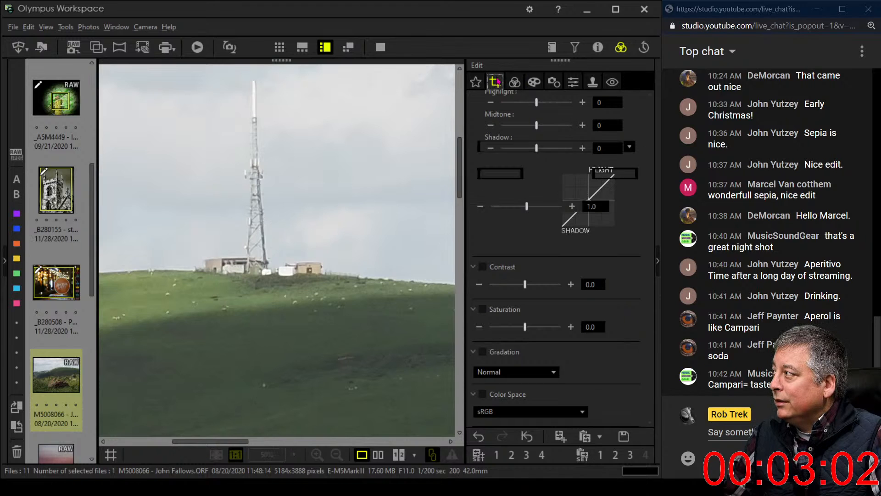
{"action": "left_click", "coordinate": [572, 206]}
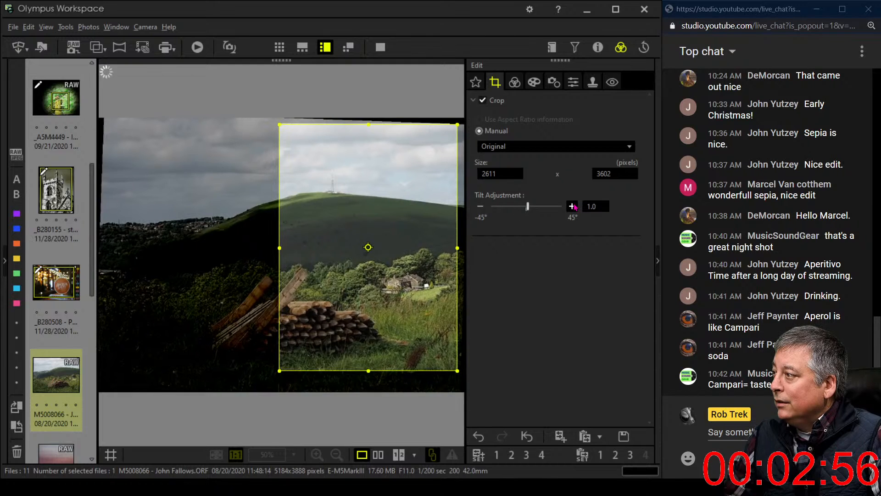
{"action": "left_click", "coordinate": [514, 82]}
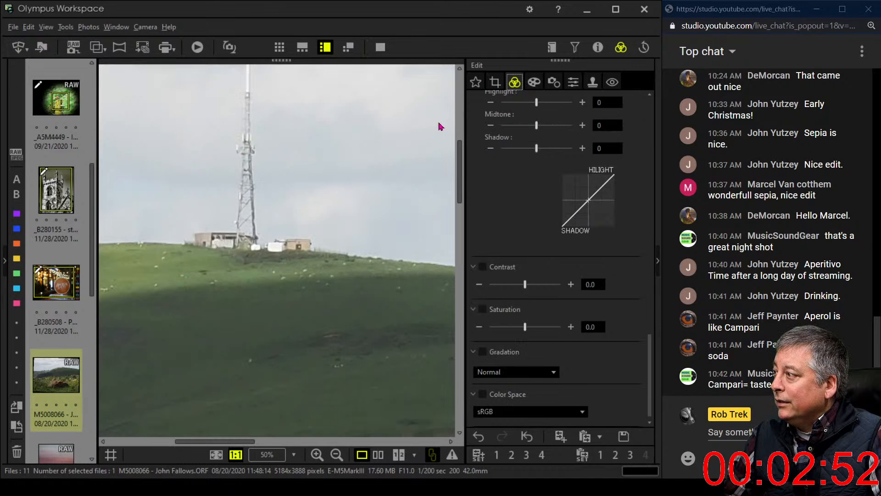
Step: Reduce the crop tilt adjustment to 2.2, recheck the mast at 1:1, and return to the full-photo view
{"action": "left_click", "coordinate": [495, 83]}
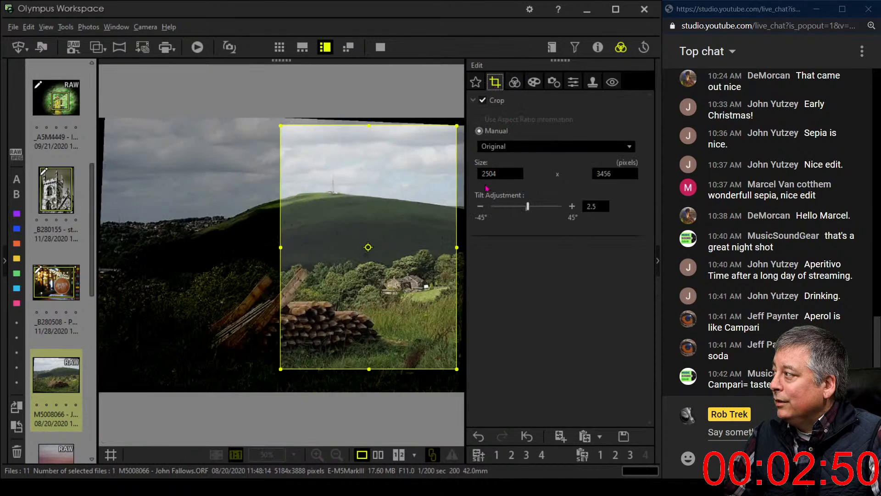
{"action": "left_click", "coordinate": [480, 206]}
{"action": "left_click", "coordinate": [480, 206]}
{"action": "left_click", "coordinate": [480, 206]}
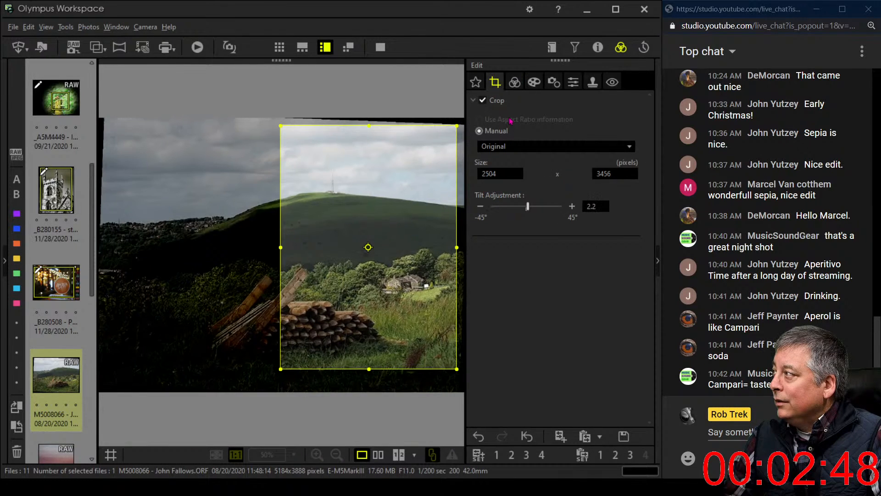
{"action": "left_click", "coordinate": [514, 81]}
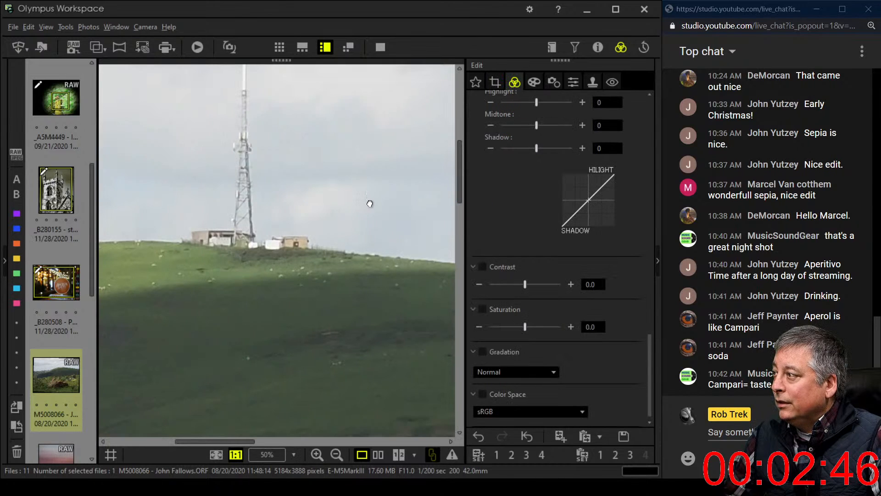
{"action": "left_click", "coordinate": [370, 203]}
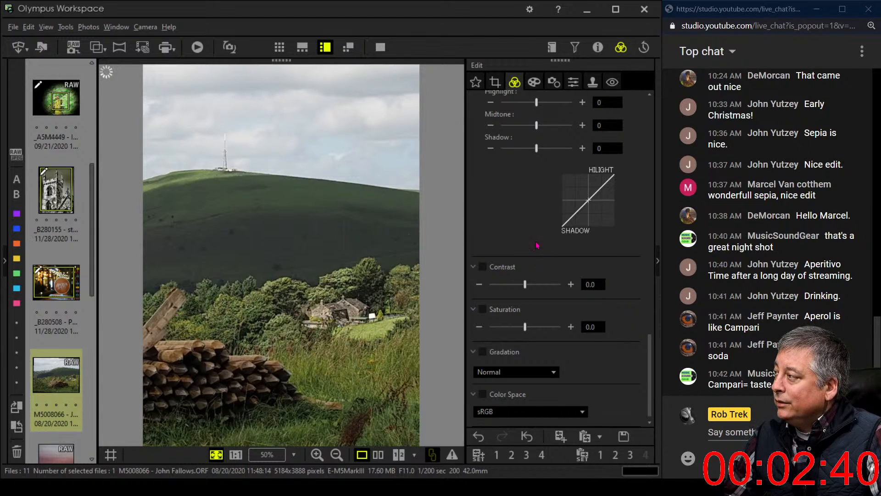
Step: Apply Dehaze at 29 to the landscape photo and raise the exposure compensation to 0.9 EV
{"action": "scroll", "coordinate": [553, 259], "scroll_direction": "up", "scroll_amount": 2}
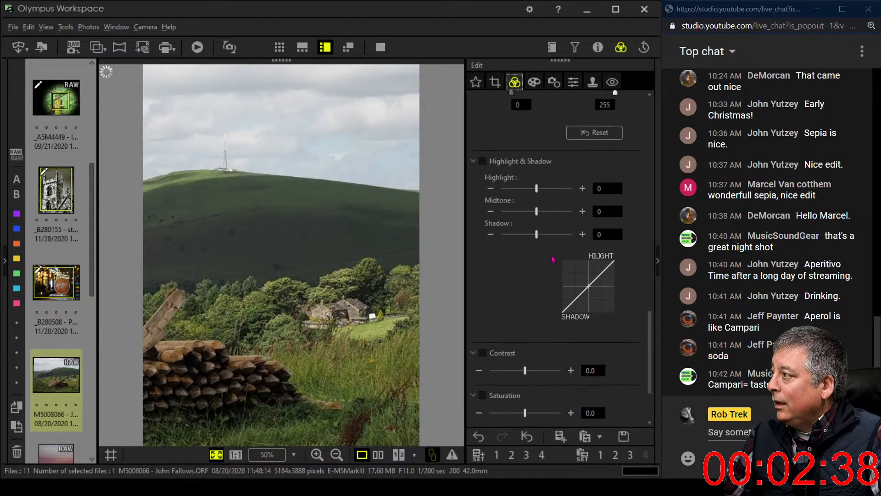
{"action": "scroll", "coordinate": [553, 260], "scroll_direction": "up", "scroll_amount": 6}
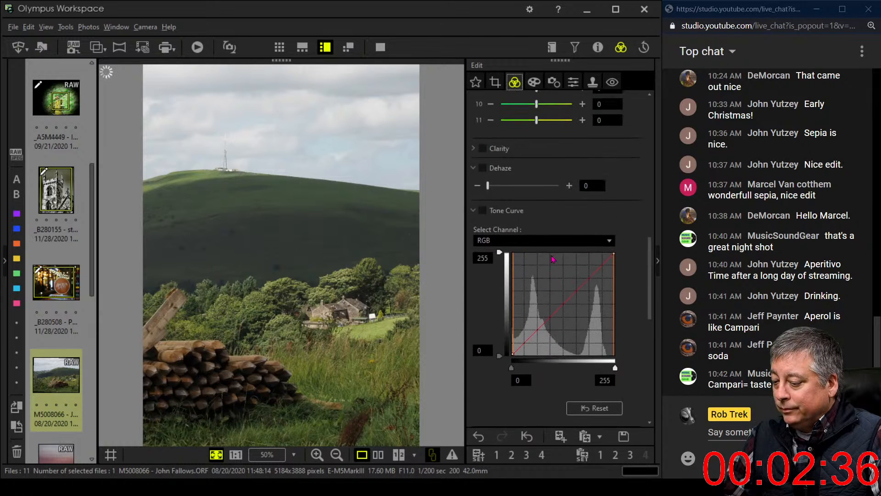
{"action": "scroll", "coordinate": [553, 259], "scroll_direction": "up", "scroll_amount": 2}
{"action": "left_click_drag", "start_coordinate": [489, 273], "coordinate": [513, 279]}
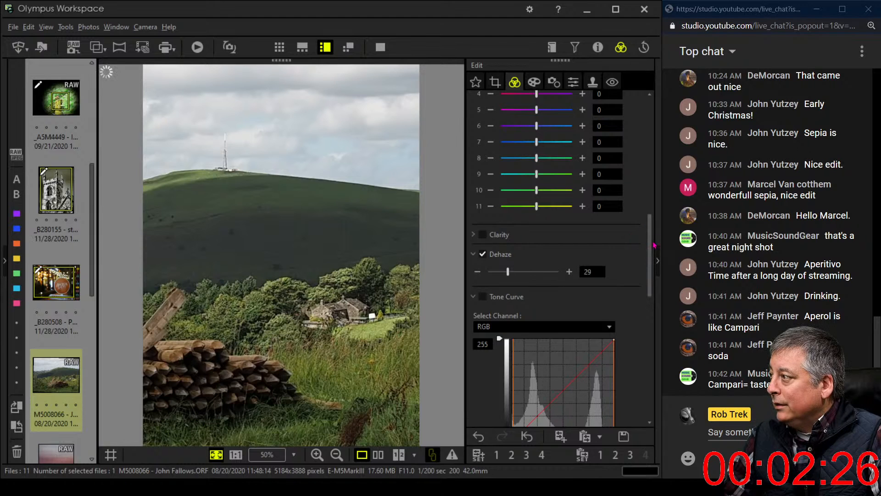
{"action": "left_click_drag", "start_coordinate": [649, 242], "coordinate": [654, 110]}
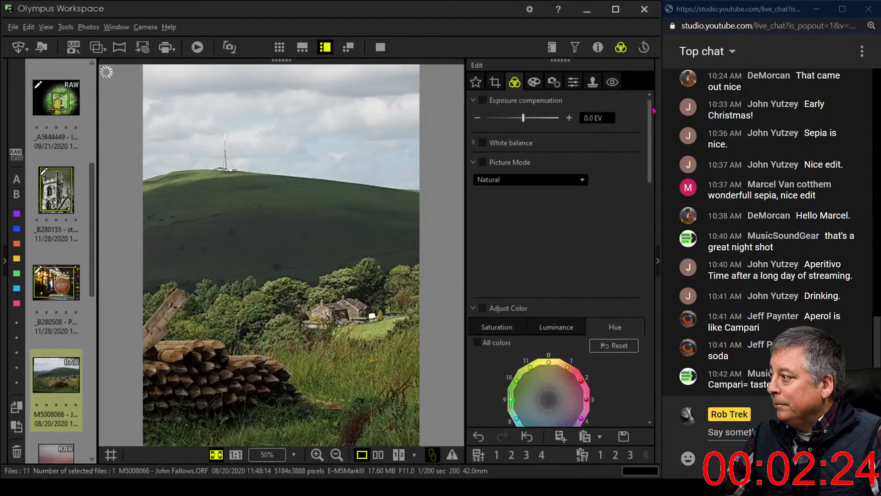
{"action": "left_click_drag", "start_coordinate": [523, 118], "coordinate": [541, 124]}
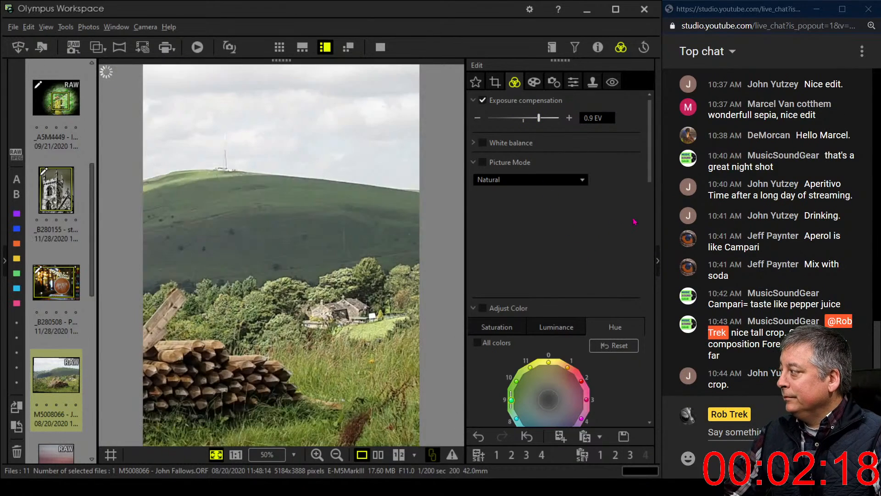
Step: Deepen the shadows with the RGB tone curve by pulling down a low point and anchoring another point near the midtones
{"action": "scroll", "coordinate": [641, 168], "scroll_direction": "down", "scroll_amount": 6}
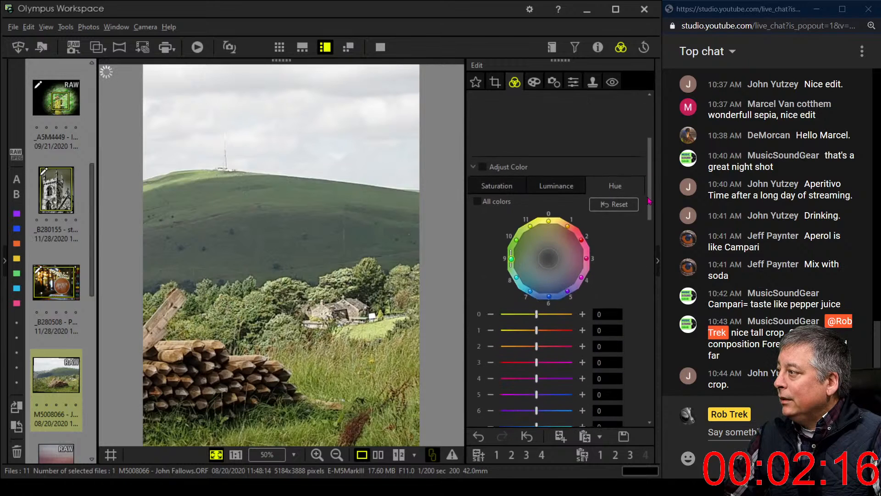
{"action": "scroll", "coordinate": [642, 241], "scroll_direction": "down", "scroll_amount": 5}
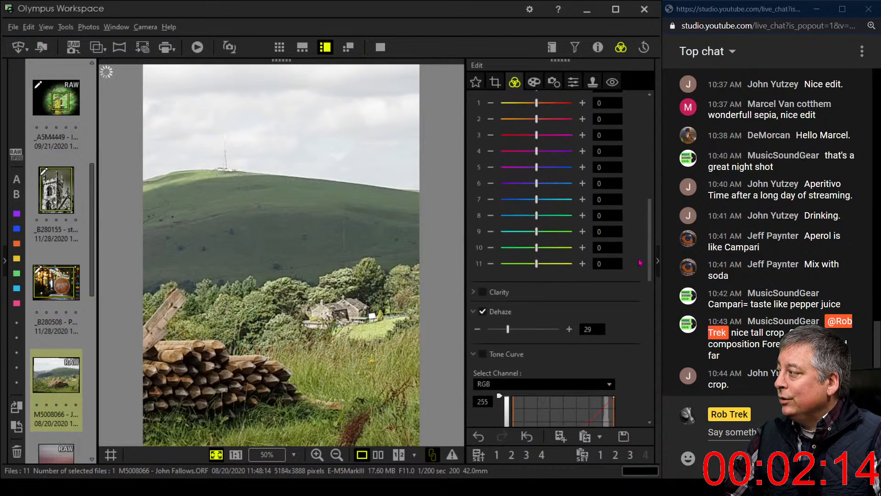
{"action": "scroll", "coordinate": [639, 296], "scroll_direction": "down", "scroll_amount": 8}
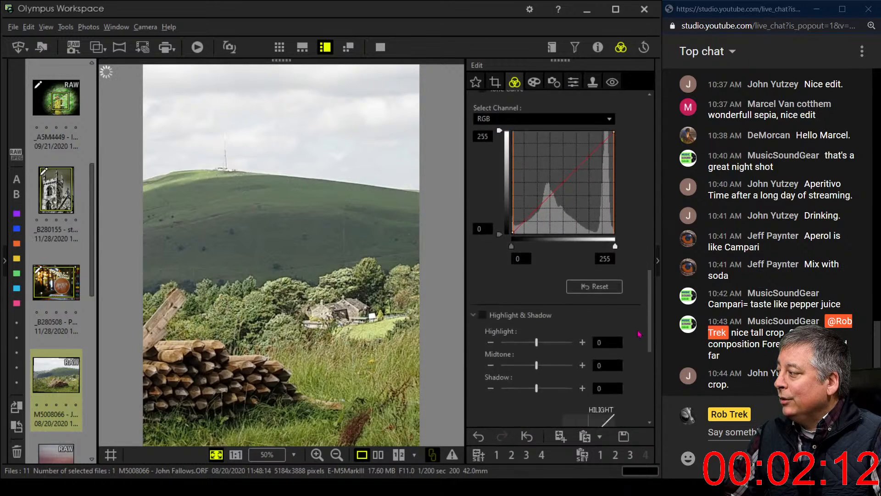
{"action": "scroll", "coordinate": [640, 367], "scroll_direction": "up", "scroll_amount": 8}
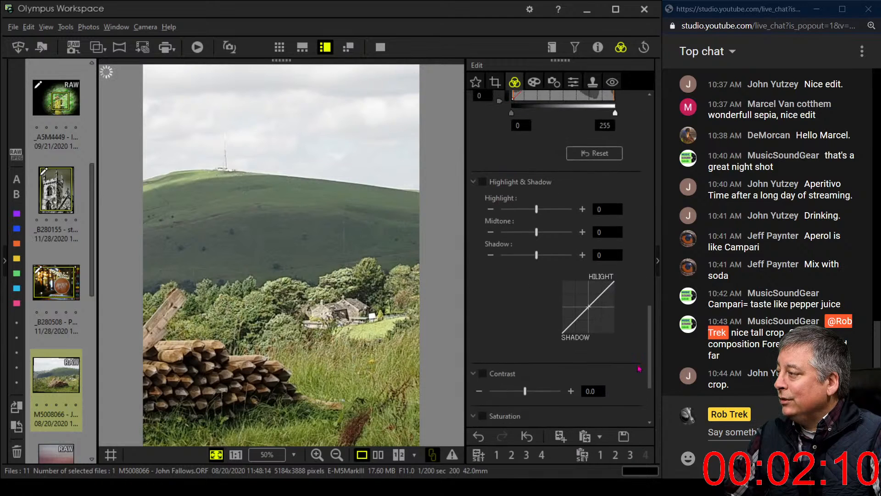
{"action": "scroll", "coordinate": [641, 335], "scroll_direction": "up", "scroll_amount": 3}
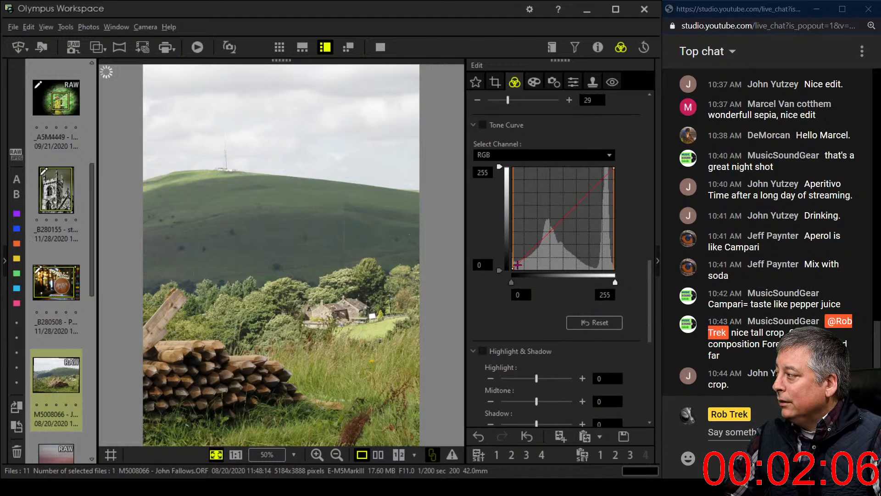
{"action": "left_click_drag", "start_coordinate": [518, 262], "coordinate": [560, 232]}
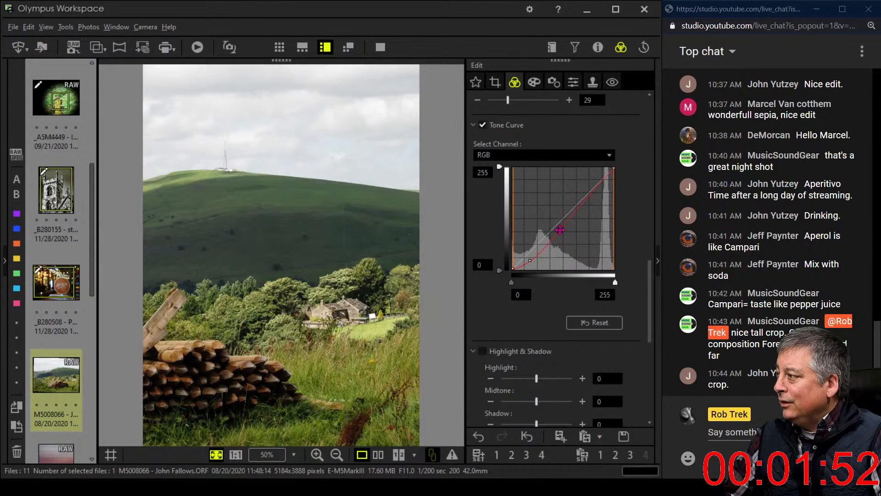
{"action": "left_click_drag", "start_coordinate": [529, 260], "coordinate": [536, 263]}
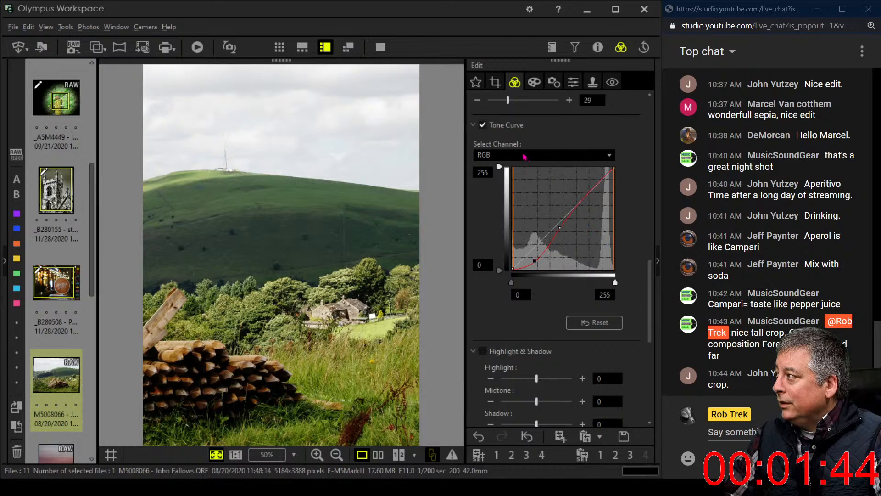
Step: Raise the landscape photo's Dehaze amount to 82
{"action": "scroll", "coordinate": [524, 157], "scroll_direction": "up", "scroll_amount": 3}
{"action": "left_click_drag", "start_coordinate": [508, 168], "coordinate": [540, 170]}
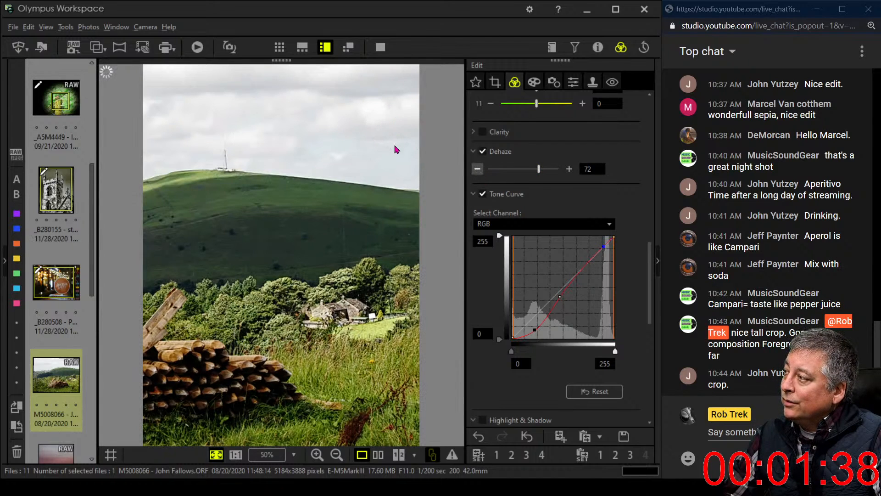
{"action": "left_click_drag", "start_coordinate": [538, 169], "coordinate": [548, 175]}
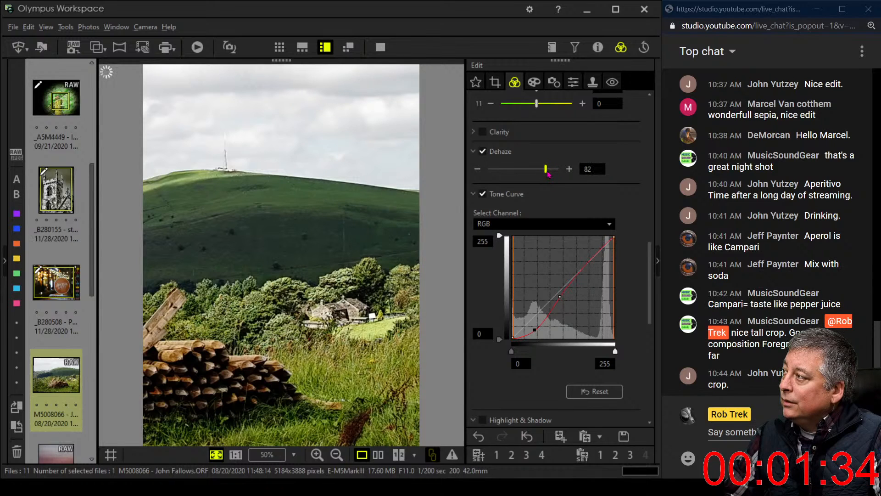
Step: Soften the shadow darkening by moving the RGB tone curve's low point toward the black end
{"action": "scroll", "coordinate": [626, 262], "scroll_direction": "down", "scroll_amount": 2}
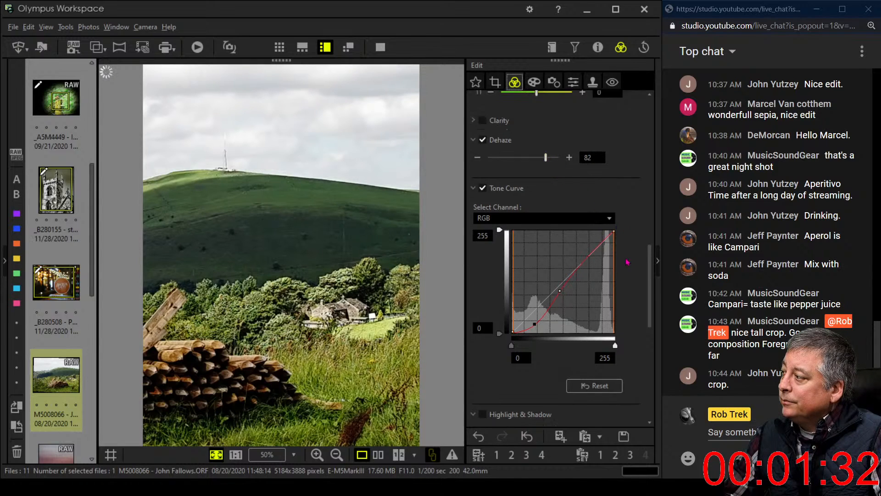
{"action": "scroll", "coordinate": [627, 262], "scroll_direction": "down", "scroll_amount": 1}
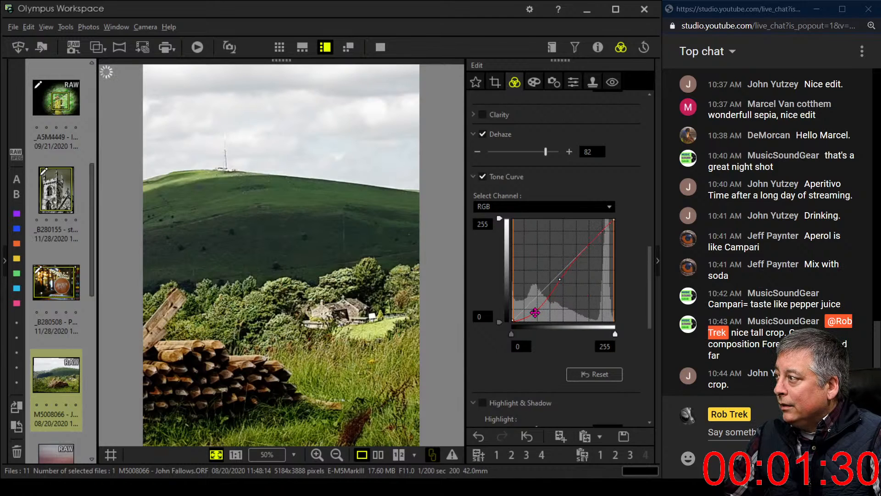
{"action": "mouse_move", "coordinate": [535, 312]}
{"action": "left_mouse_down"}
{"action": "mouse_move", "coordinate": [528, 305]}
{"action": "mouse_move", "coordinate": [525, 314]}
{"action": "left_mouse_up"}
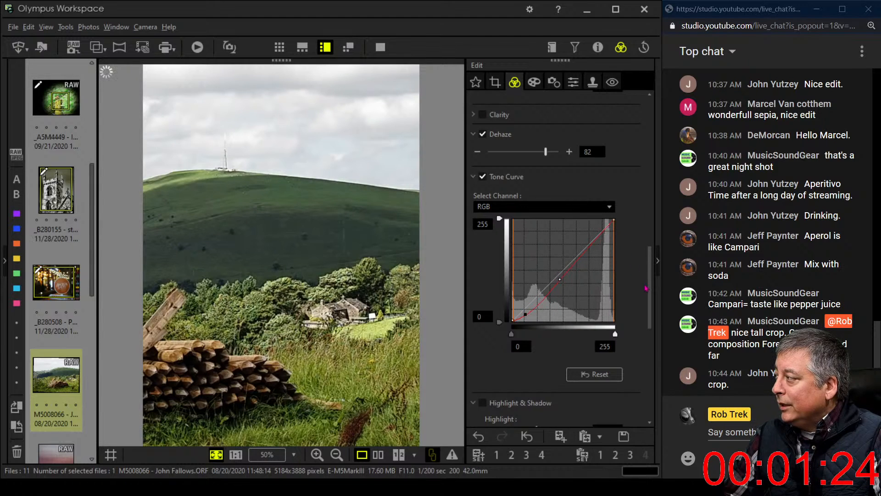
Step: Collapse the Picture Mode settings, expand White balance, and set the custom white balance to 6500 K
{"action": "left_click_drag", "start_coordinate": [645, 288], "coordinate": [653, 120]}
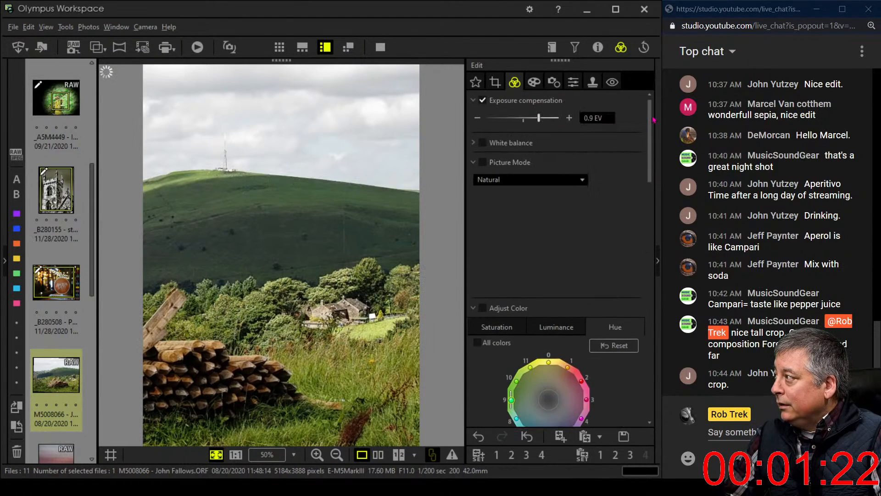
{"action": "left_click", "coordinate": [474, 162]}
{"action": "left_click", "coordinate": [474, 147]}
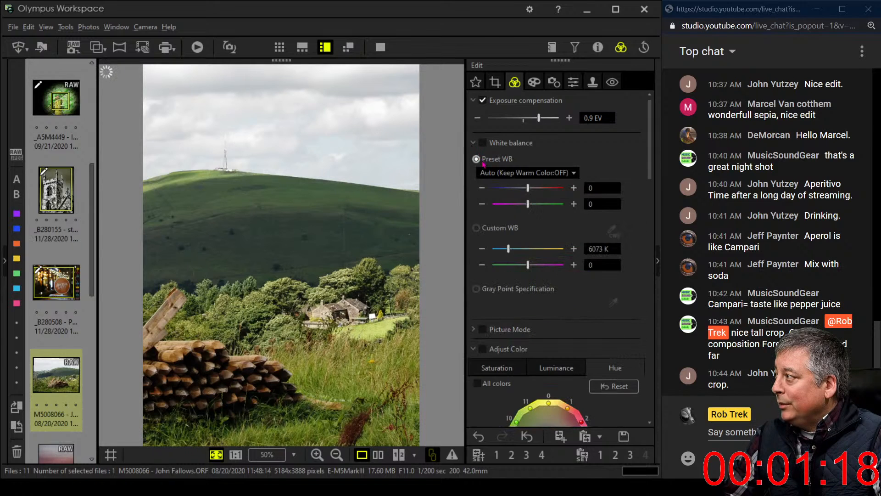
{"action": "double_click", "coordinate": [590, 249]}
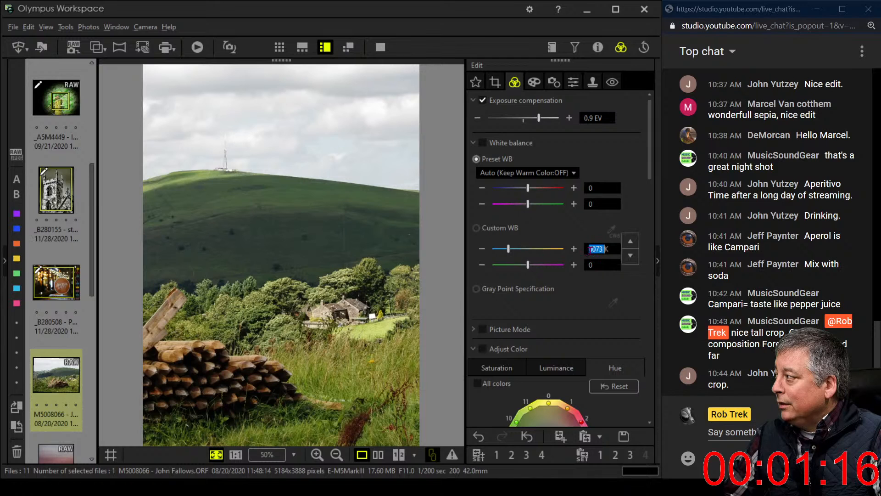
{"action": "type", "text": "5500"}
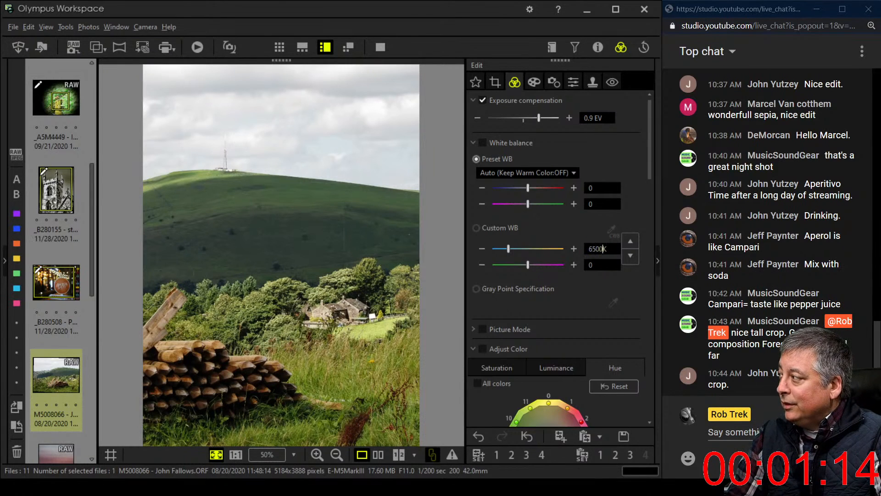
{"action": "key", "text": "Return"}
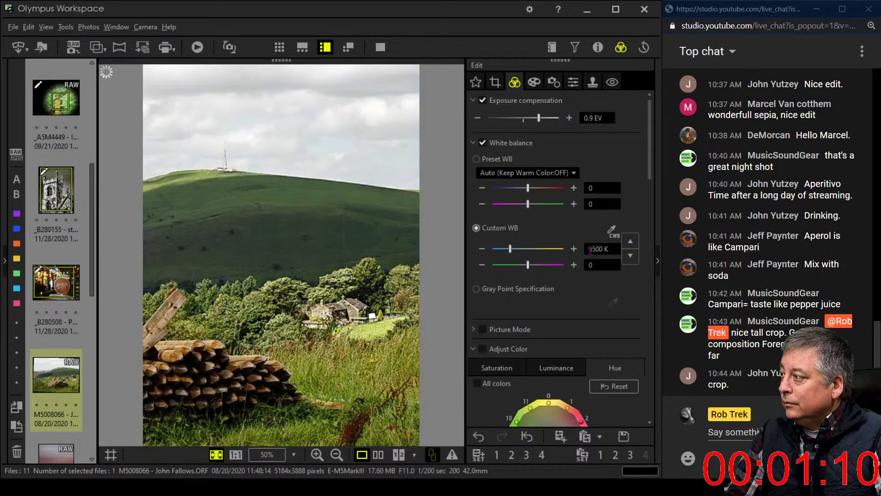
Step: Warm the landscape photo further by setting the custom white balance to 7000 K
{"action": "double_click", "coordinate": [590, 249]}
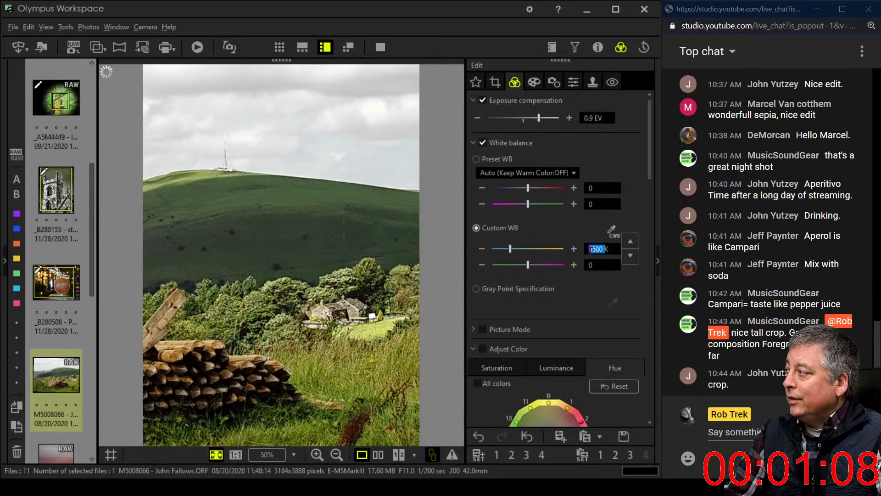
{"action": "type", "text": "7000"}
{"action": "key", "text": "Return"}
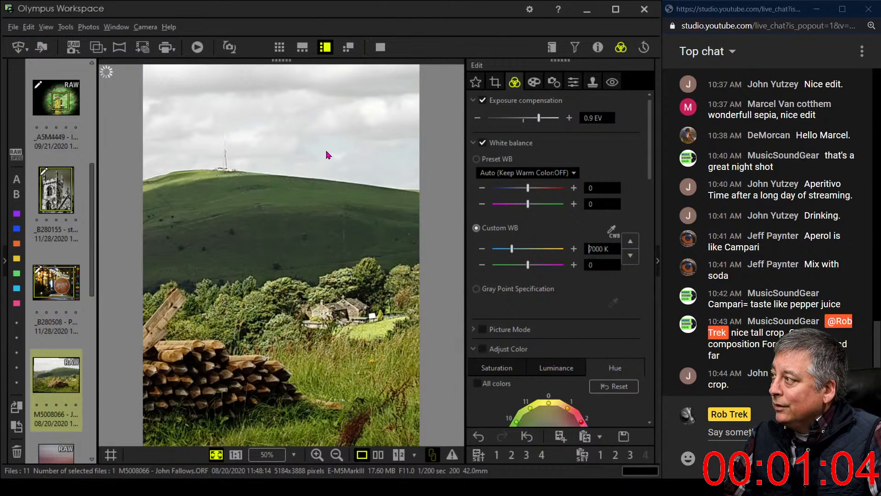
{"action": "scroll", "coordinate": [558, 302], "scroll_direction": "down", "scroll_amount": 1}
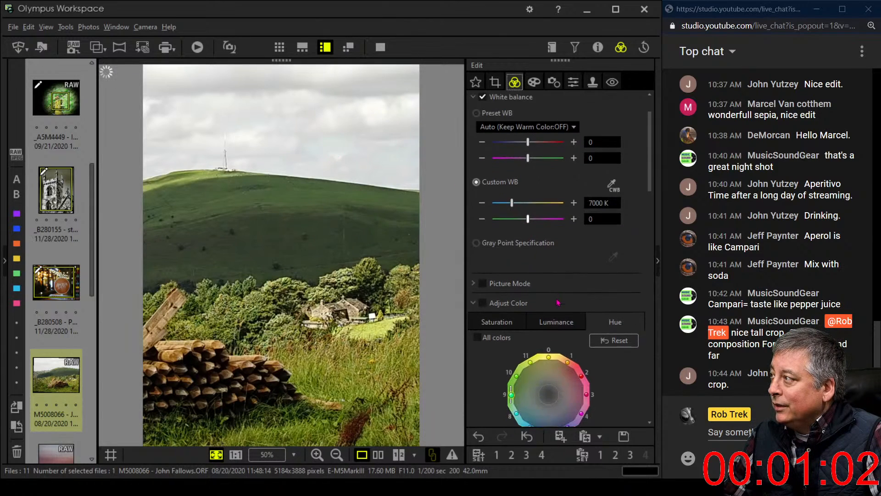
Step: Lower the luminance of color points 6 to 9 on the Adjust Color wheel, with point 6 at -7
{"action": "scroll", "coordinate": [557, 302], "scroll_direction": "down", "scroll_amount": 3}
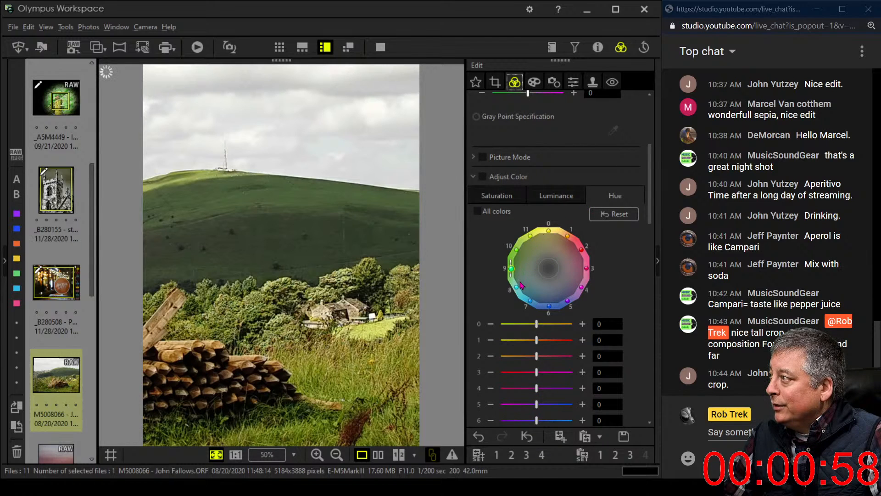
{"action": "left_click", "coordinate": [543, 196]}
{"action": "mouse_move", "coordinate": [530, 280]}
{"action": "left_mouse_down"}
{"action": "mouse_move", "coordinate": [553, 277]}
{"action": "mouse_move", "coordinate": [544, 277]}
{"action": "left_mouse_up"}
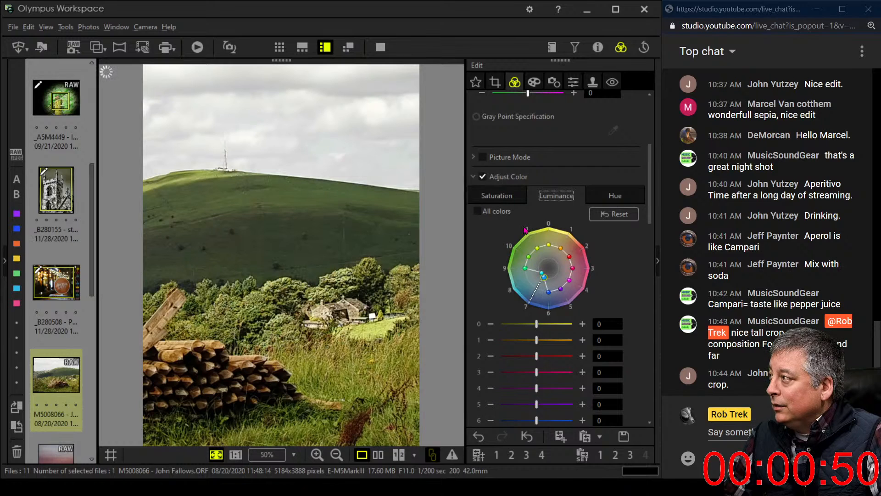
{"action": "left_click", "coordinate": [527, 269]}
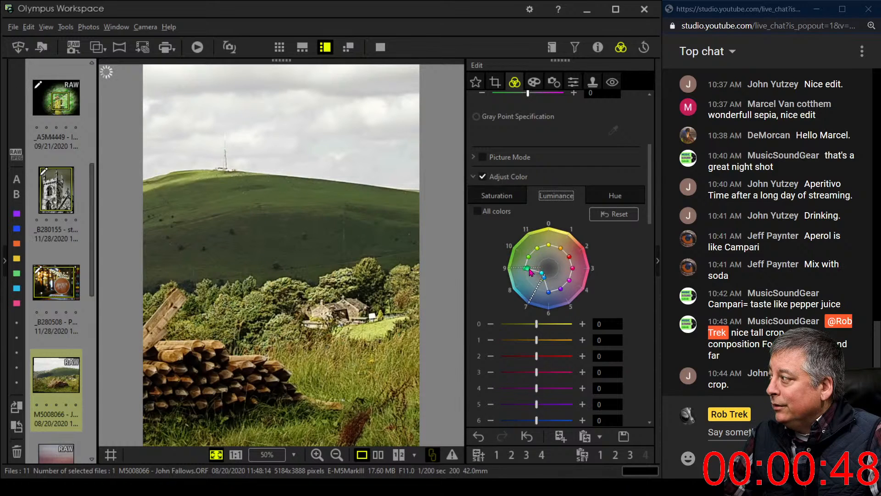
{"action": "left_click_drag", "start_coordinate": [530, 272], "coordinate": [545, 271]}
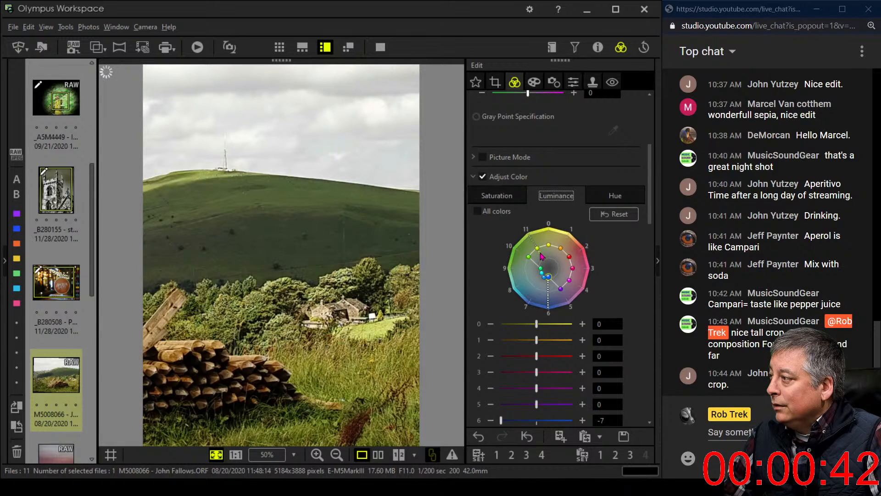
Step: Raise the saturation of color points 7, 8 and 9 to the wheel's outer edge and return to the luminance adjustments
{"action": "key", "text": "Left"}
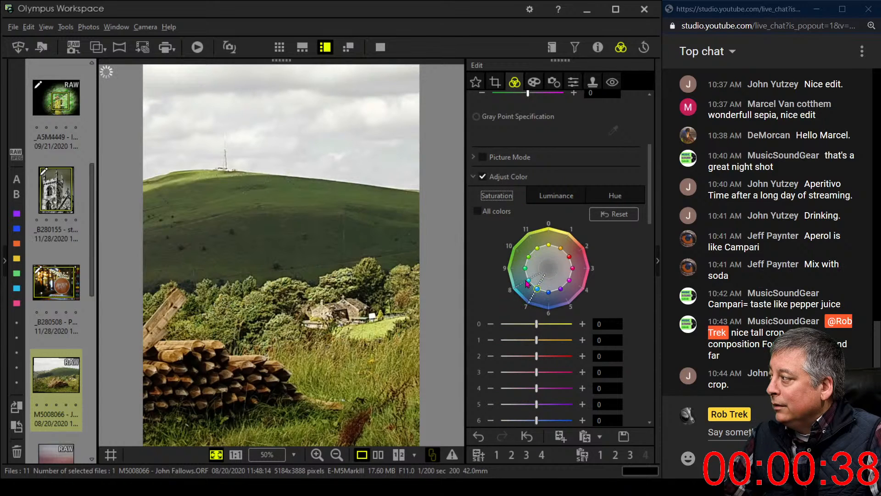
{"action": "mouse_move", "coordinate": [529, 280]}
{"action": "left_mouse_down"}
{"action": "mouse_move", "coordinate": [515, 288]}
{"action": "mouse_move", "coordinate": [514, 273]}
{"action": "left_mouse_up"}
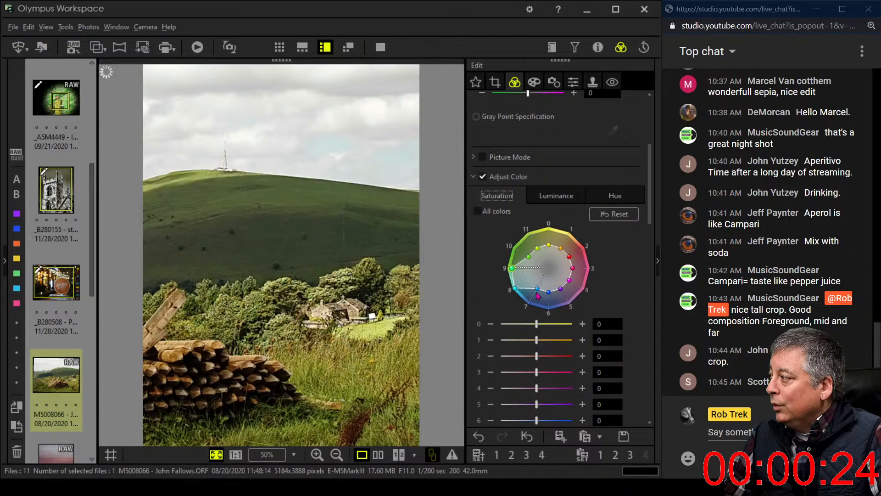
{"action": "left_click_drag", "start_coordinate": [536, 289], "coordinate": [528, 308]}
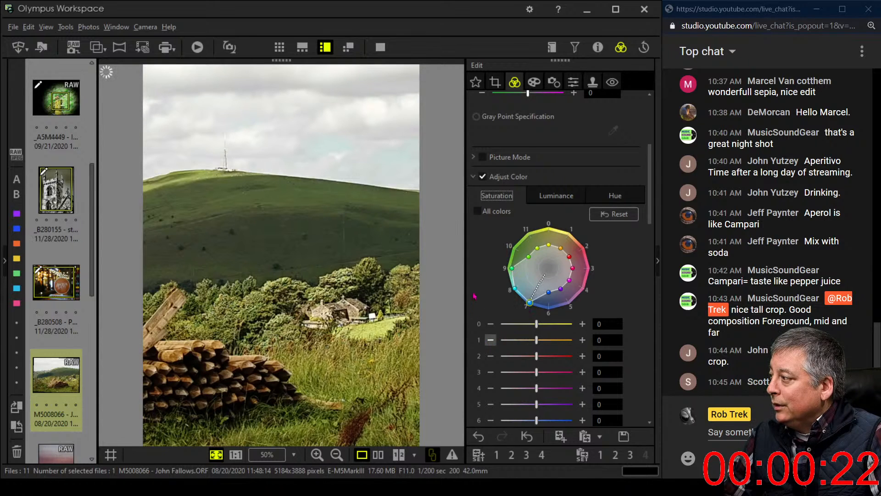
{"action": "scroll", "coordinate": [551, 160], "scroll_direction": "up", "scroll_amount": 2}
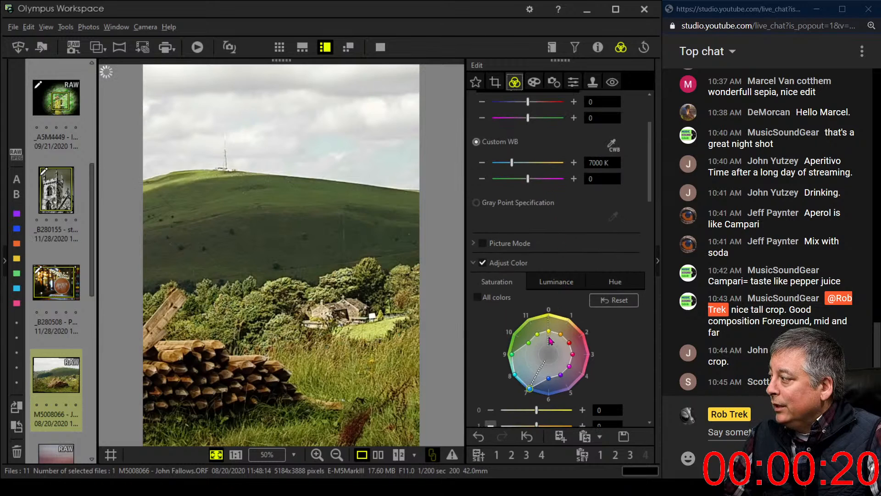
{"action": "left_click", "coordinate": [562, 287]}
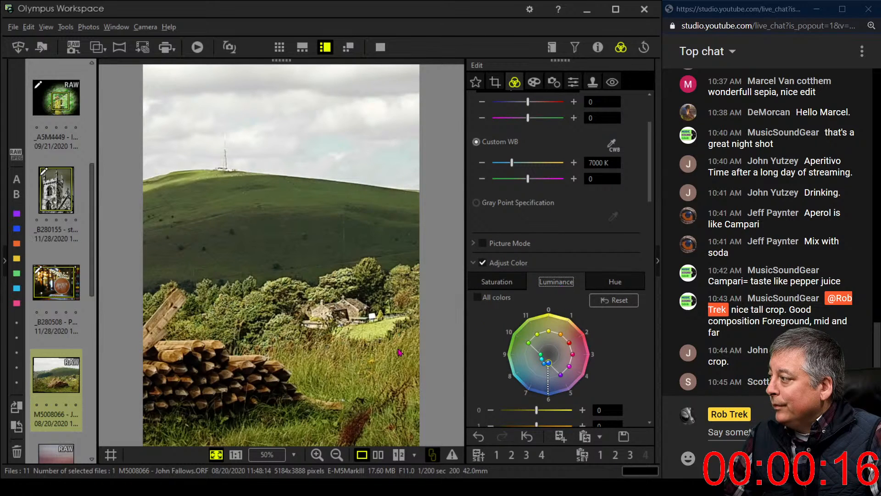
Step: Try a custom white balance tint of -1 and set it back to 0
{"action": "scroll", "coordinate": [514, 275], "scroll_direction": "up", "scroll_amount": 1}
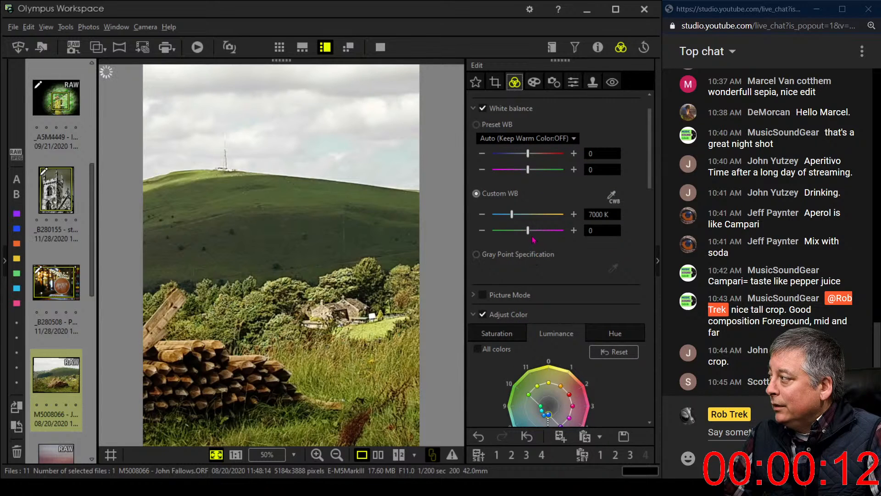
{"action": "left_click", "coordinate": [483, 231]}
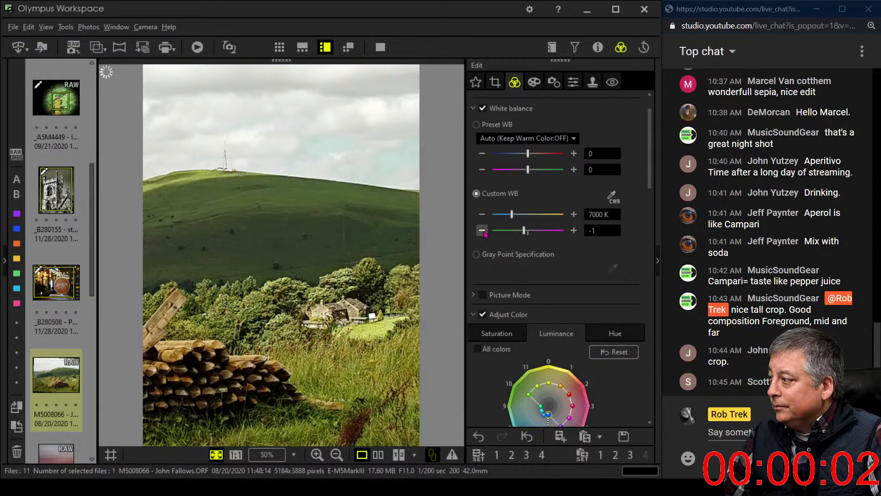
{"action": "left_click", "coordinate": [574, 230]}
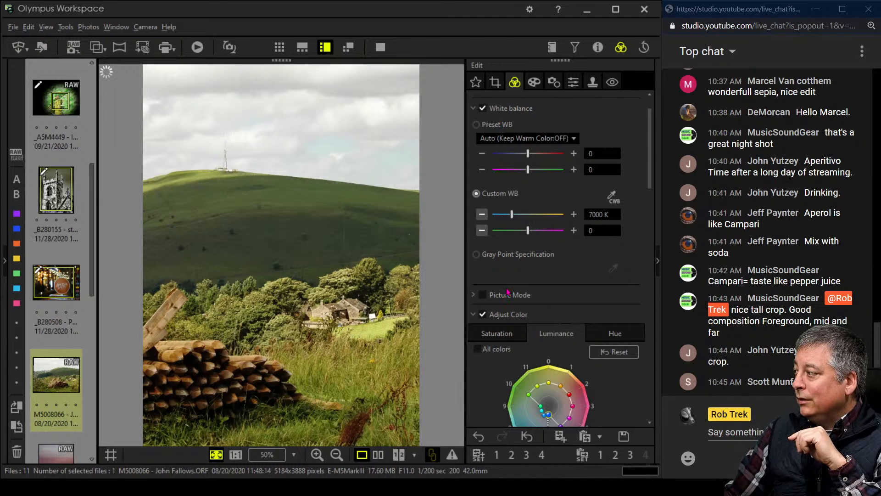
Step: Try the Monotone picture mode on the landscape photo, accepting the loss of color adjustments, and undo the mode change
{"action": "left_click", "coordinate": [475, 297]}
{"action": "left_click", "coordinate": [510, 310]}
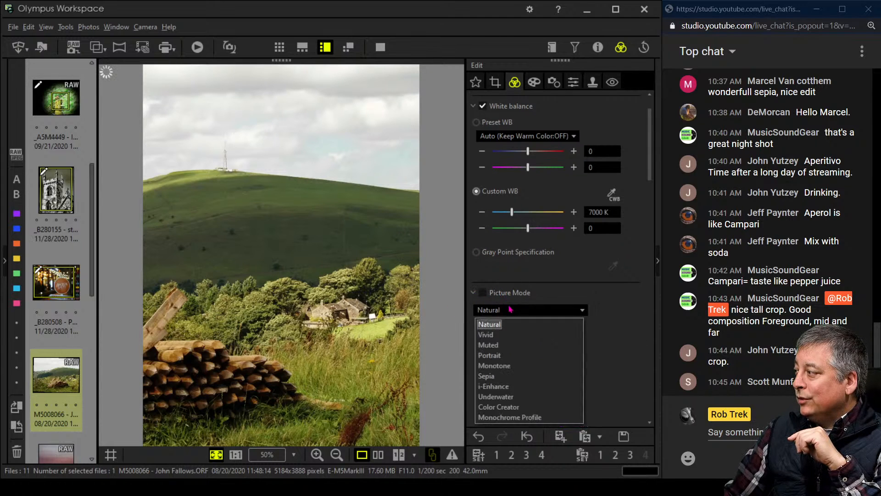
{"action": "left_click", "coordinate": [510, 311]}
{"action": "left_click", "coordinate": [510, 311]}
{"action": "left_click", "coordinate": [500, 365]}
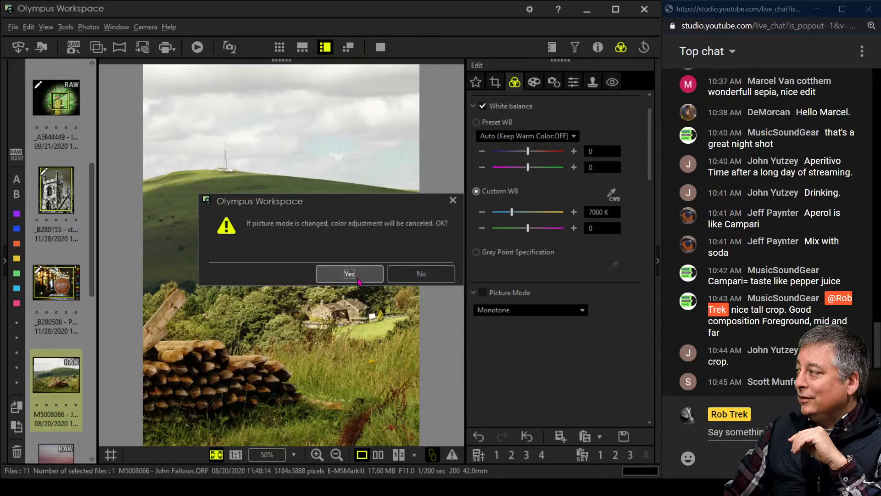
{"action": "left_click", "coordinate": [358, 279]}
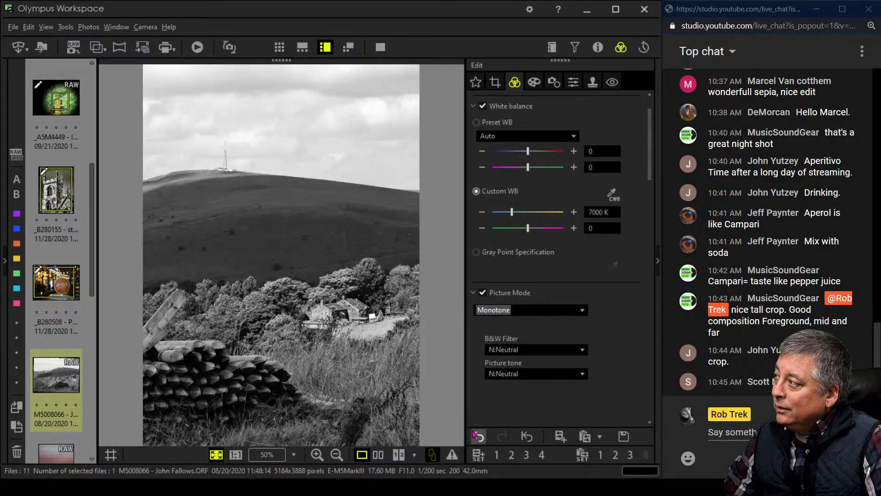
{"action": "left_click", "coordinate": [476, 435]}
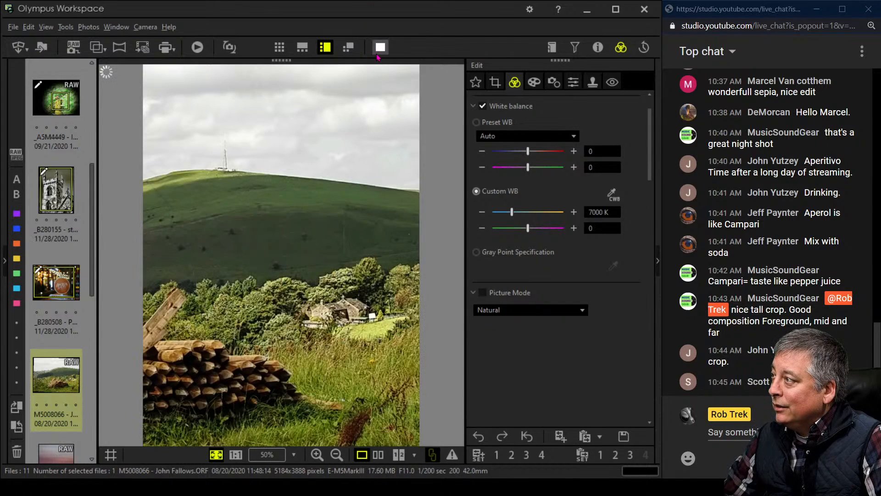
Step: View the edited landscape photo full screen
{"action": "left_click", "coordinate": [375, 50]}
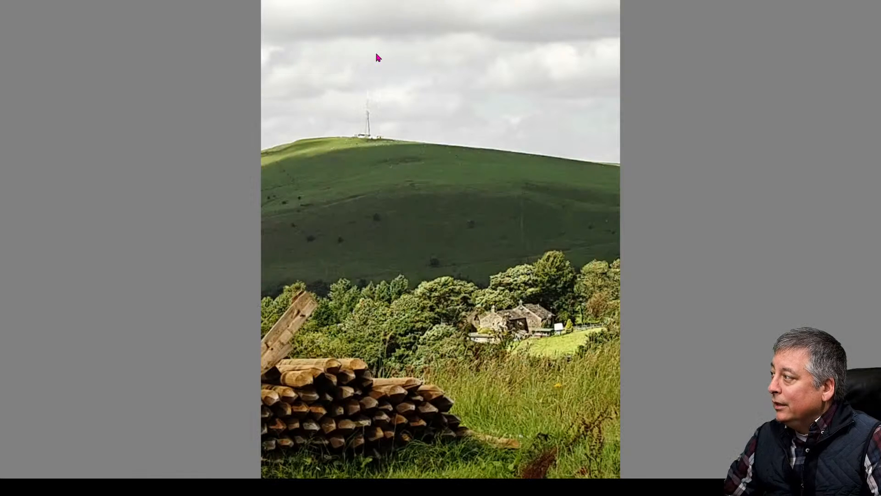
Step: Compare the original and edited versions of the hillside photo side by side in full screen
{"action": "key", "text": "Escape"}
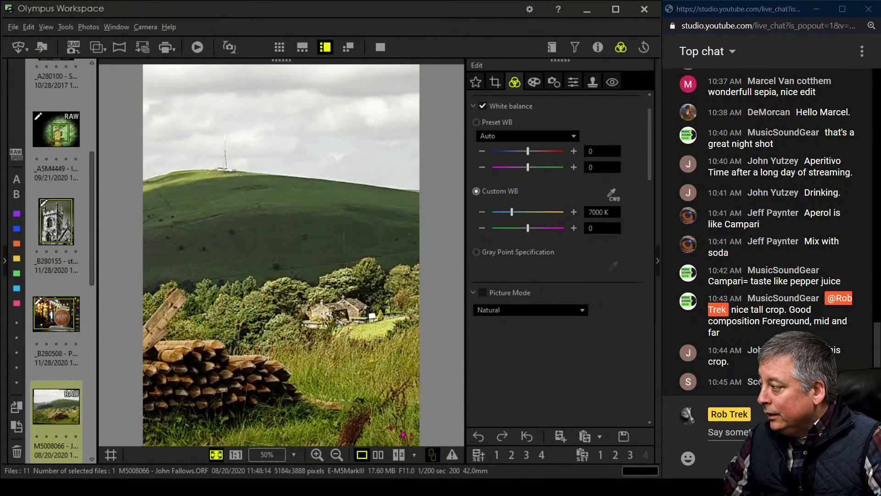
{"action": "left_click", "coordinate": [379, 454]}
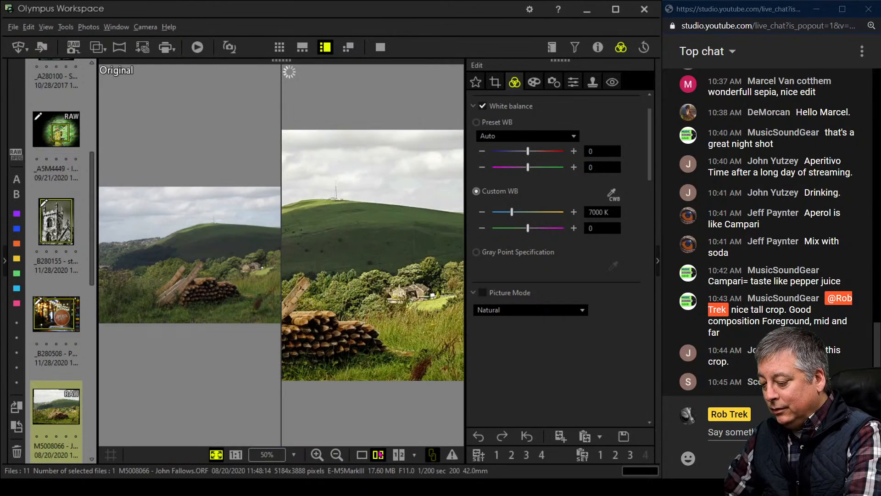
{"action": "left_click", "coordinate": [380, 47]}
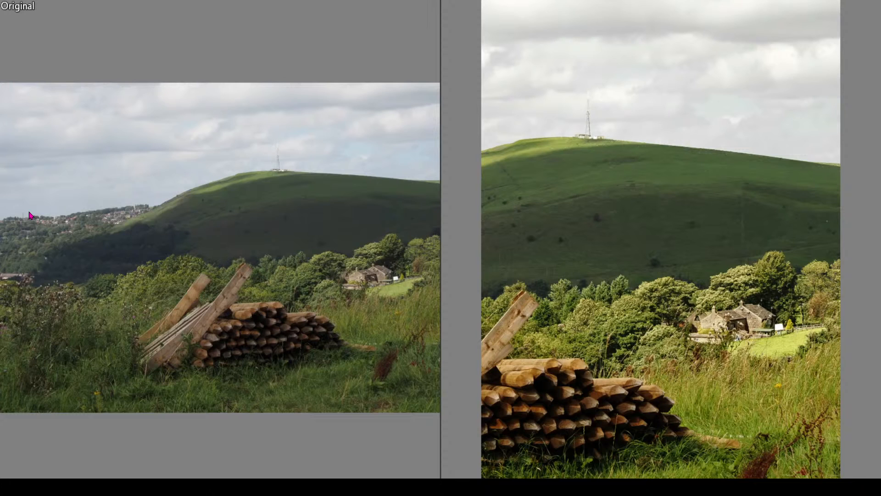
{"action": "key", "text": "Escape"}
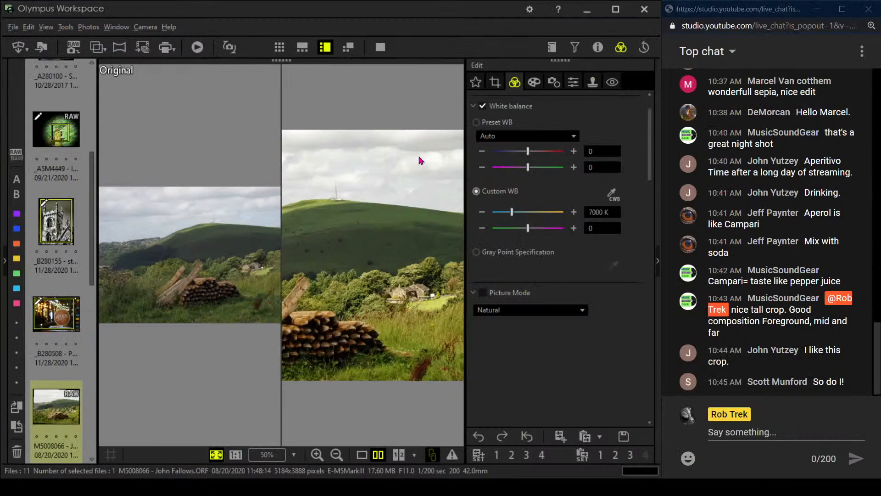
Step: Set the hillside photo's custom white balance to 6500 K and review the edited image alone in full screen
{"action": "double_click", "coordinate": [591, 214]}
{"action": "type", "text": "6500"}
{"action": "key", "text": "Return"}
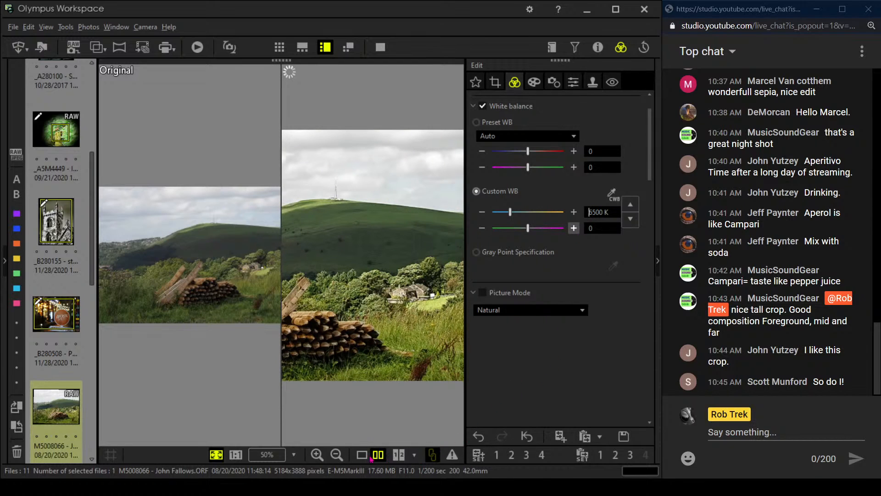
{"action": "left_click", "coordinate": [363, 456]}
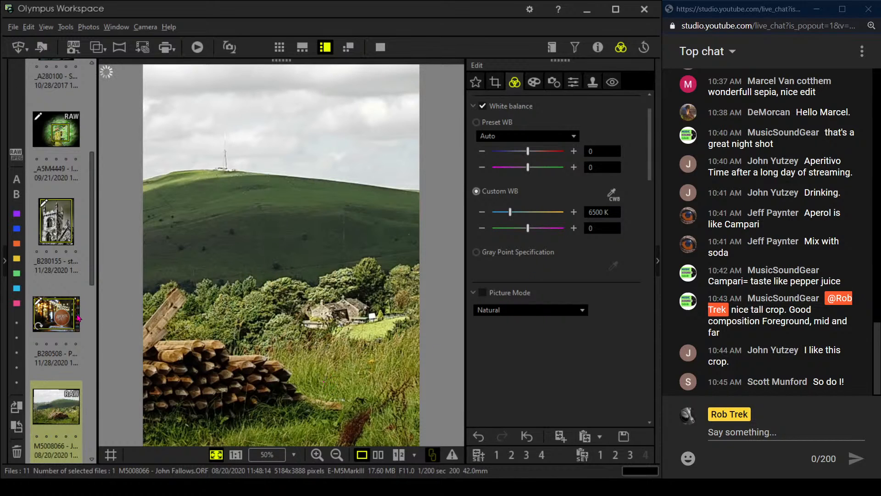
{"action": "scroll", "coordinate": [42, 325], "scroll_direction": "down", "scroll_amount": 3}
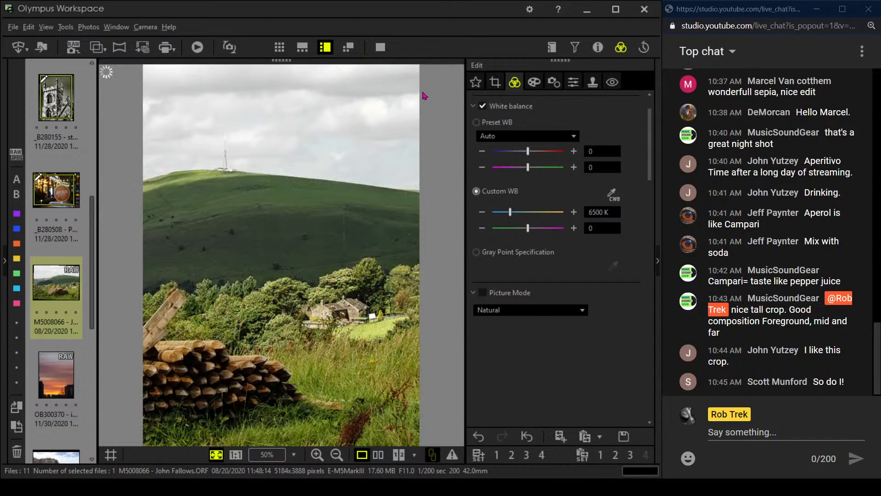
{"action": "left_click", "coordinate": [382, 49]}
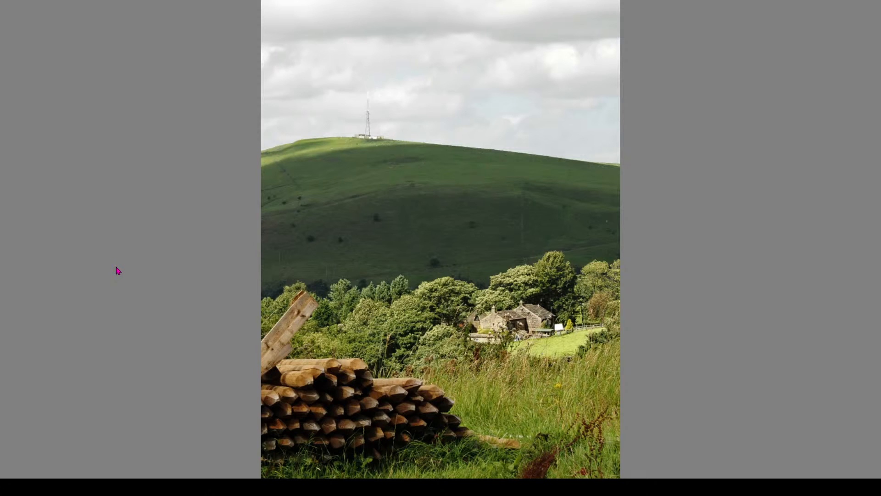
{"action": "key", "text": "Escape"}
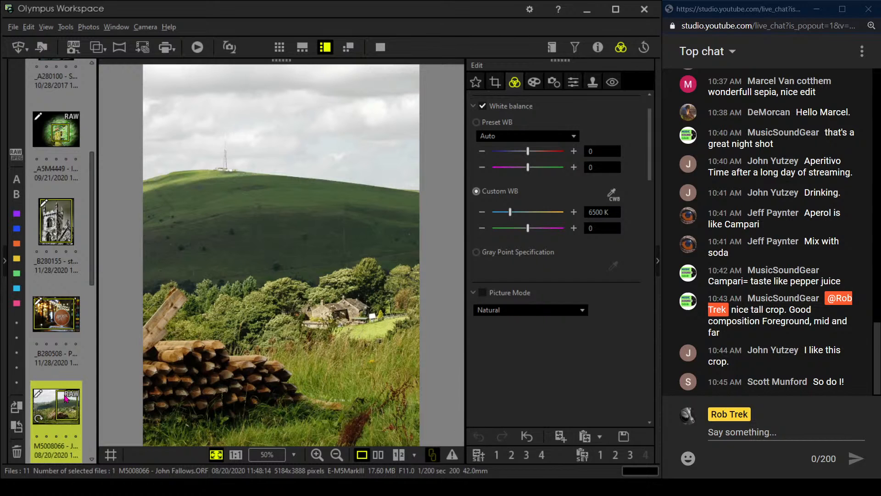
Step: Open the sunset photo OB300370 and check its camera and exposure properties
{"action": "scroll", "coordinate": [66, 398], "scroll_direction": "down", "scroll_amount": 4}
{"action": "left_click", "coordinate": [70, 280]}
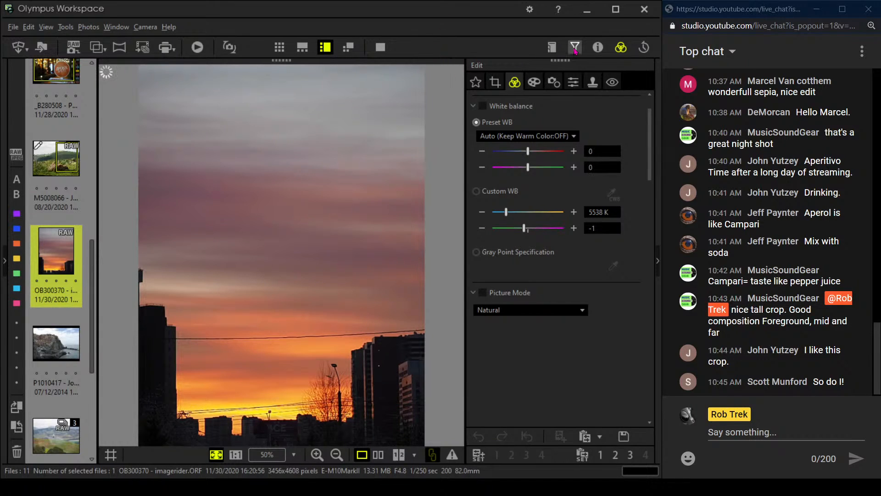
{"action": "left_click", "coordinate": [598, 47]}
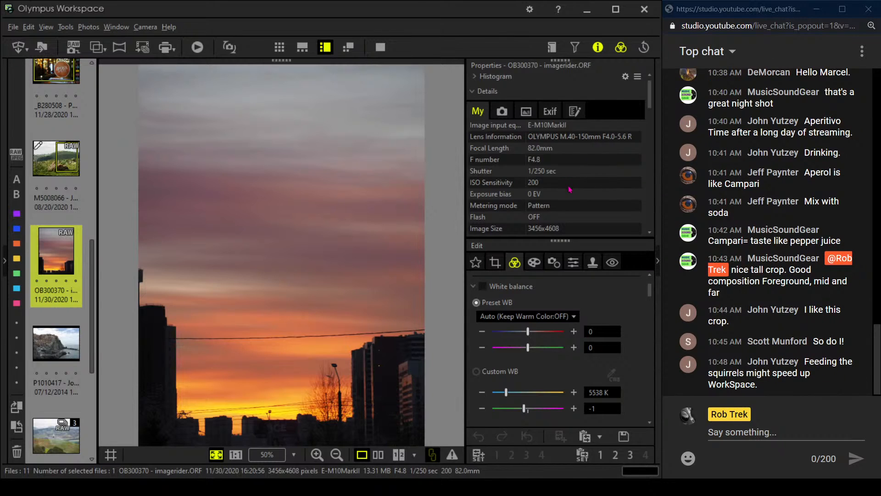
{"action": "left_click", "coordinate": [596, 52]}
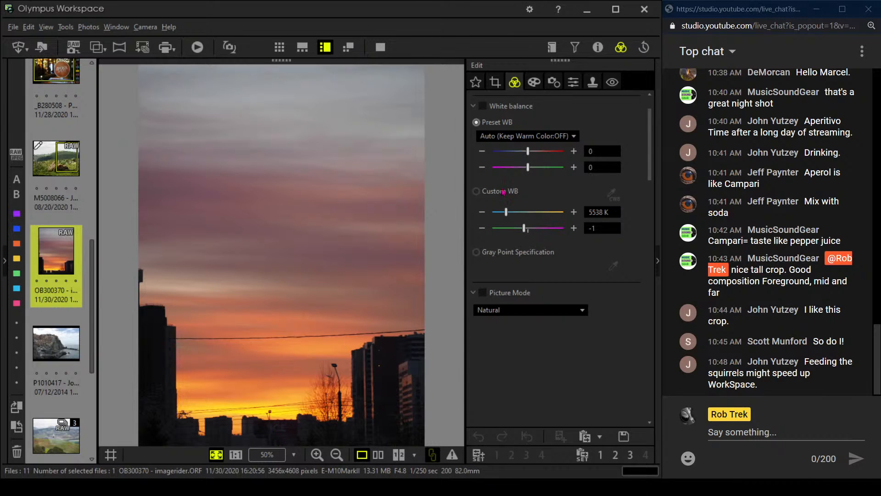
Step: Try a 1:1 crop of about 3272 by 3272 pixels over the lower part of the sunset photo
{"action": "left_click", "coordinate": [495, 82]}
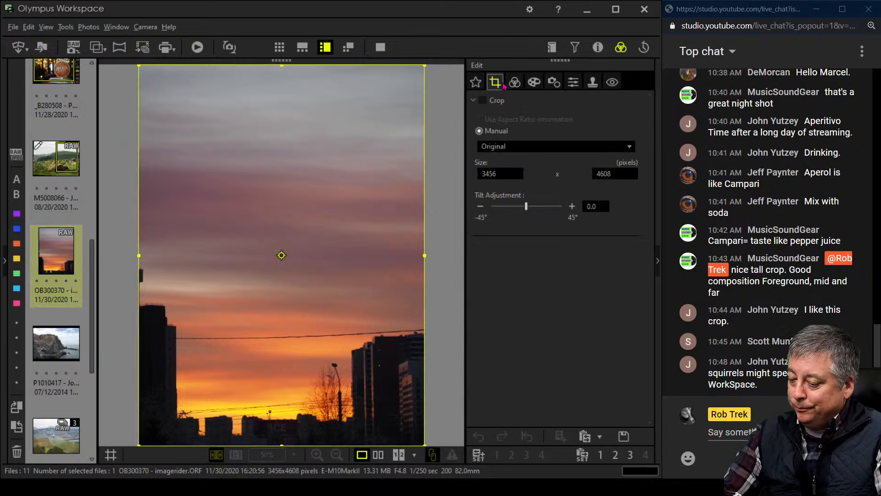
{"action": "left_click", "coordinate": [508, 146]}
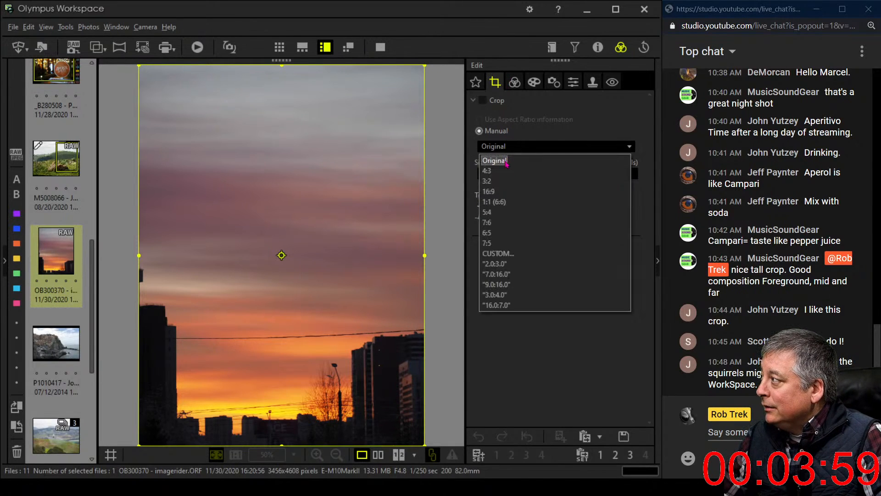
{"action": "left_click", "coordinate": [505, 204]}
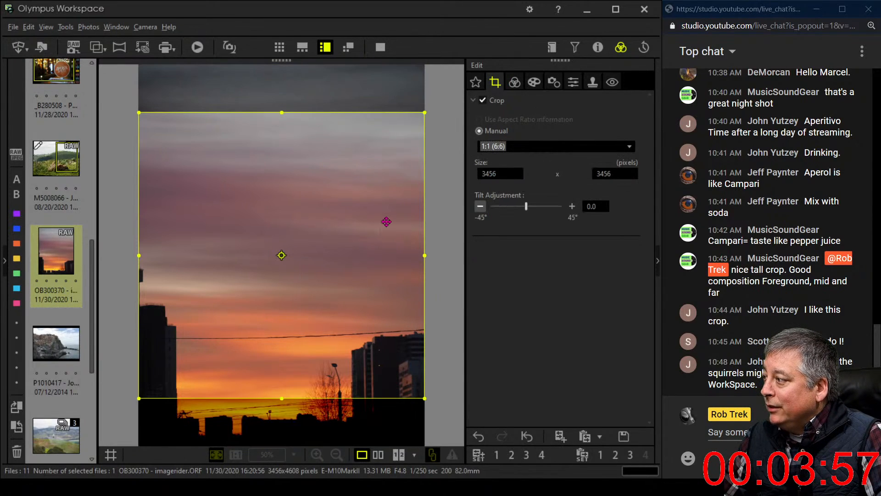
{"action": "left_click_drag", "start_coordinate": [385, 223], "coordinate": [372, 271]}
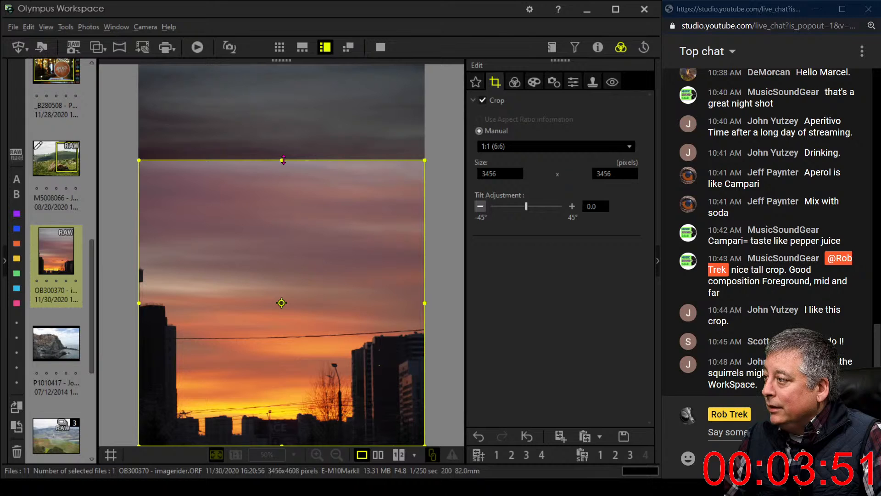
{"action": "left_click_drag", "start_coordinate": [283, 160], "coordinate": [284, 176]}
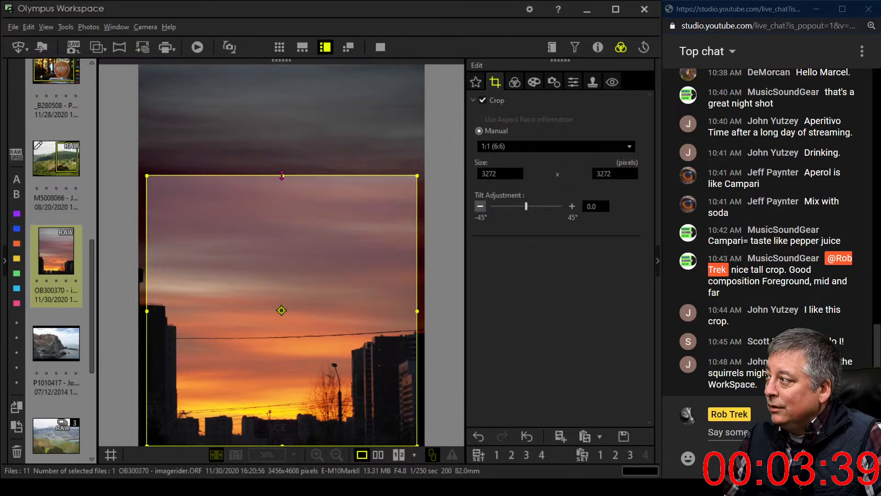
Step: Crop the sunset photo to 4:3 at about 3362 by 2520 pixels, keeping its lower right part with the skyline
{"action": "left_click", "coordinate": [503, 146]}
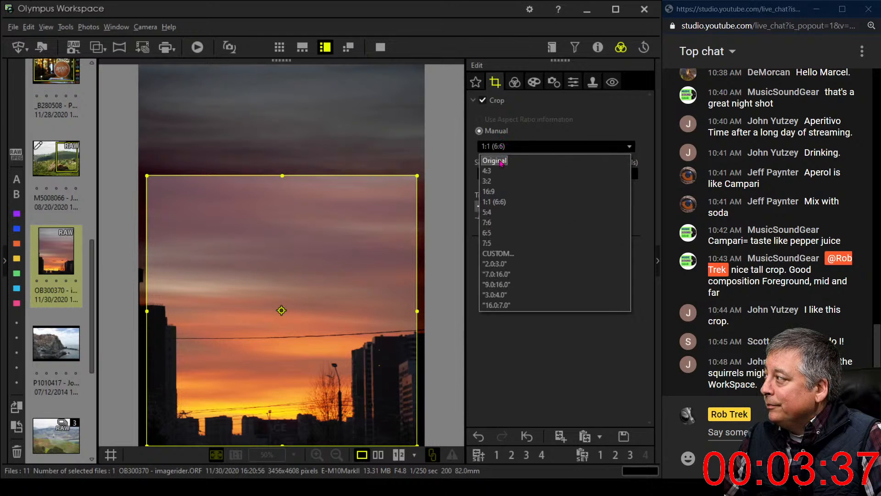
{"action": "left_click", "coordinate": [487, 171]}
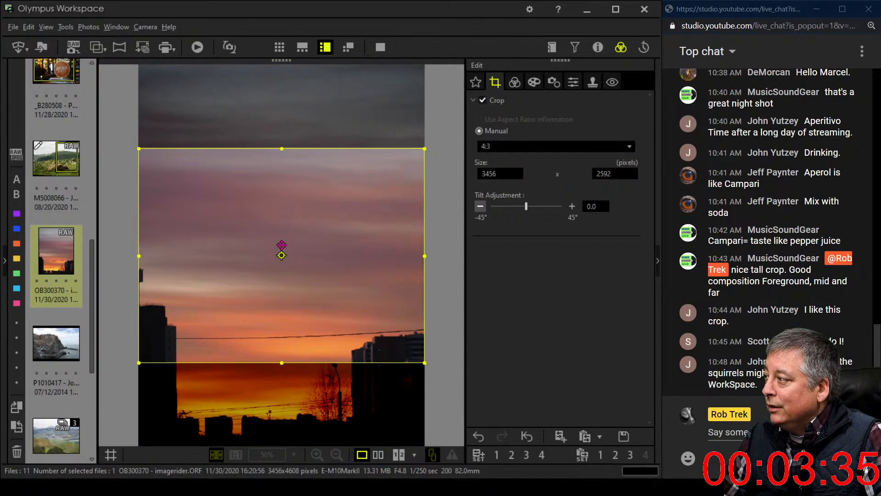
{"action": "left_click_drag", "start_coordinate": [282, 245], "coordinate": [262, 351]}
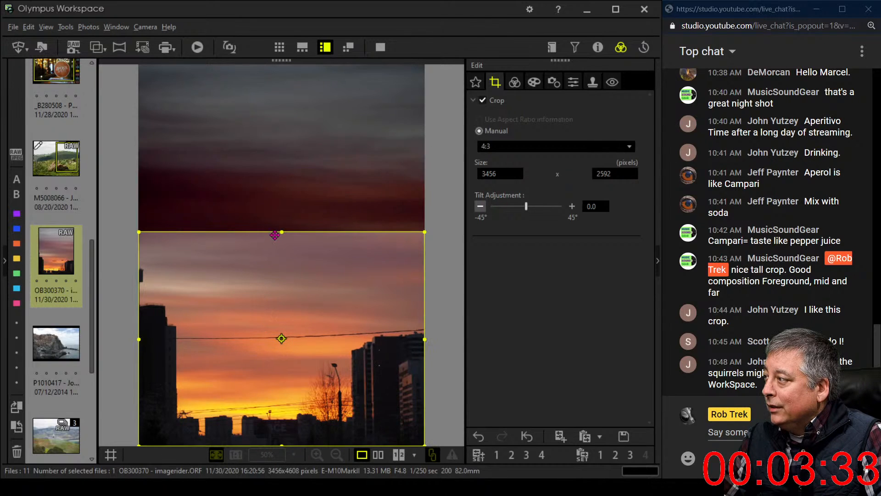
{"action": "left_click_drag", "start_coordinate": [281, 232], "coordinate": [286, 264]}
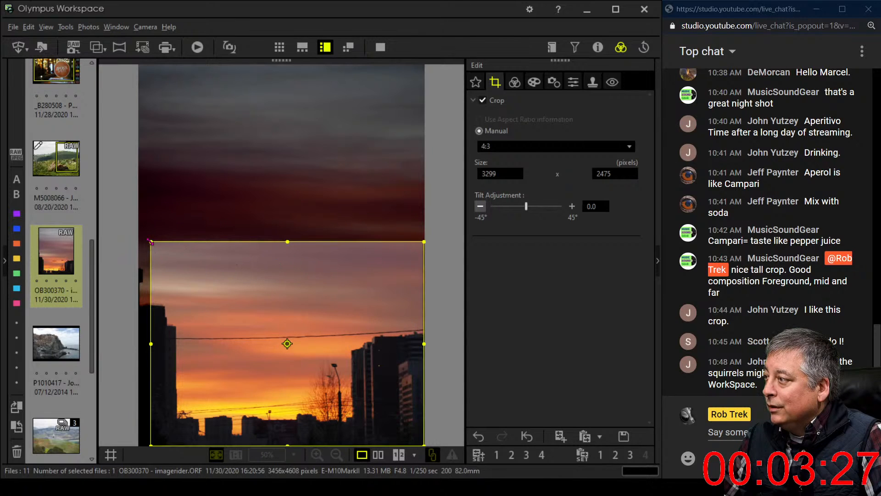
{"action": "left_click_drag", "start_coordinate": [149, 241], "coordinate": [146, 237]}
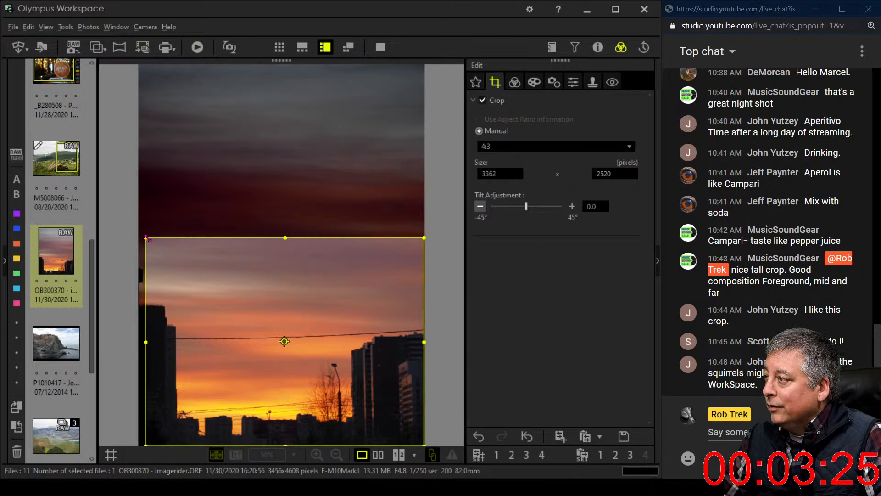
Step: Set the sunset photo's gradation to AUTO
{"action": "left_click", "coordinate": [515, 82]}
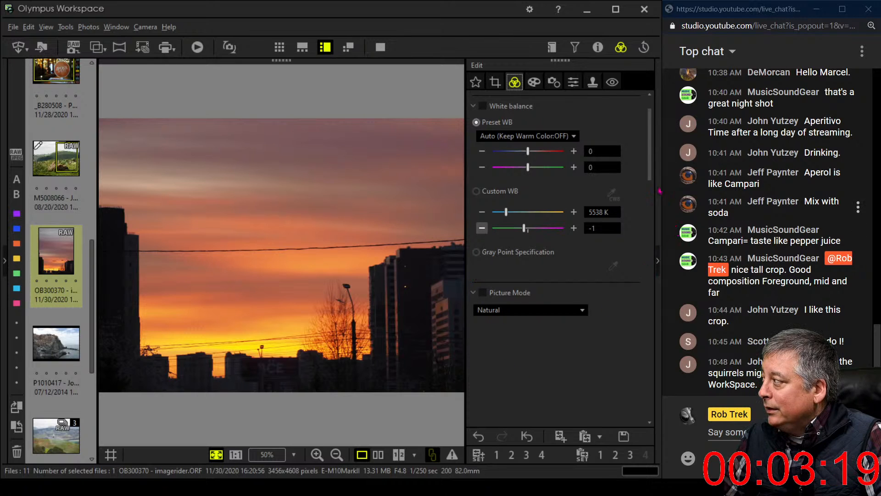
{"action": "left_click_drag", "start_coordinate": [648, 178], "coordinate": [643, 420]}
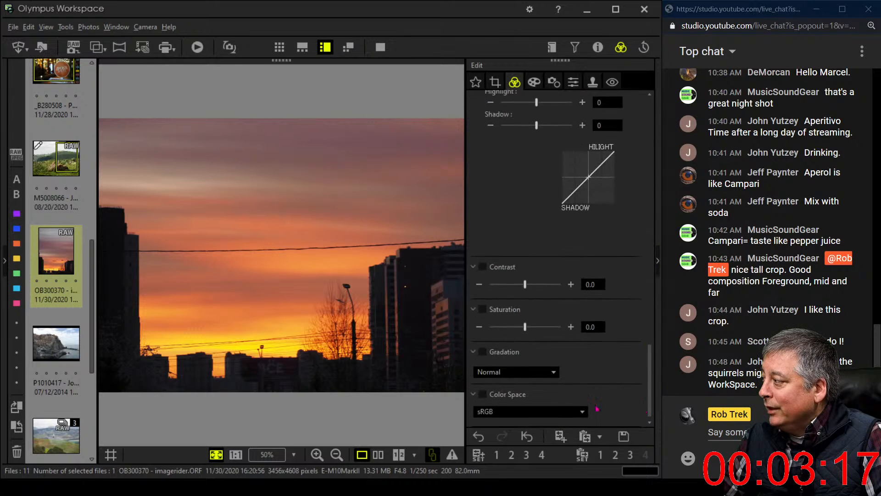
{"action": "left_click", "coordinate": [505, 372]}
{"action": "left_click", "coordinate": [503, 418]}
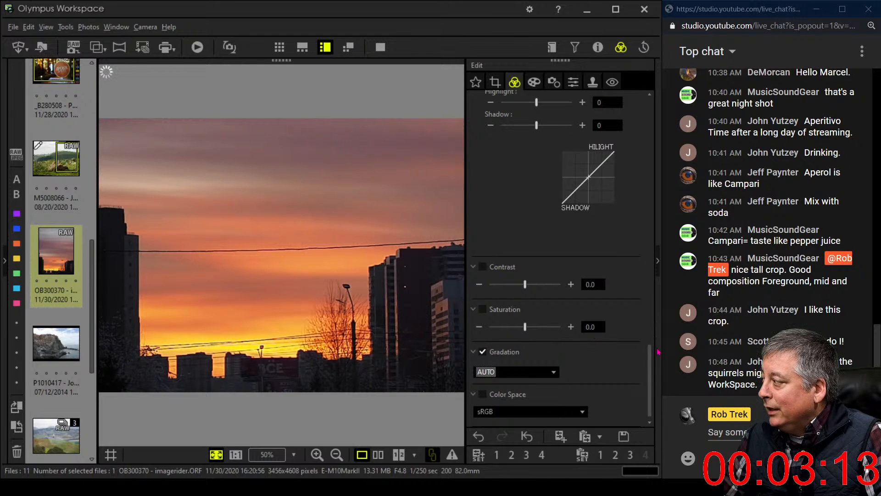
Step: Apply Dehaze to the sunset photo with a strength of 29
{"action": "left_click_drag", "start_coordinate": [650, 362], "coordinate": [652, 239]}
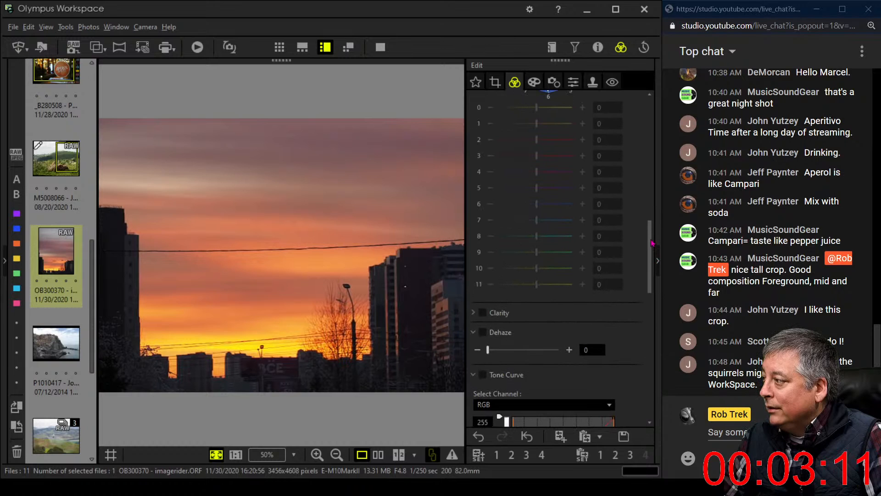
{"action": "left_click_drag", "start_coordinate": [487, 352], "coordinate": [508, 352]}
{"action": "scroll", "coordinate": [590, 336], "scroll_direction": "up", "scroll_amount": 1}
Step: Shape the RGB tone curve by lifting the shadows, lowering the upper tones and setting the black point to input 7, output 0
{"action": "scroll", "coordinate": [590, 336], "scroll_direction": "down", "scroll_amount": 4}
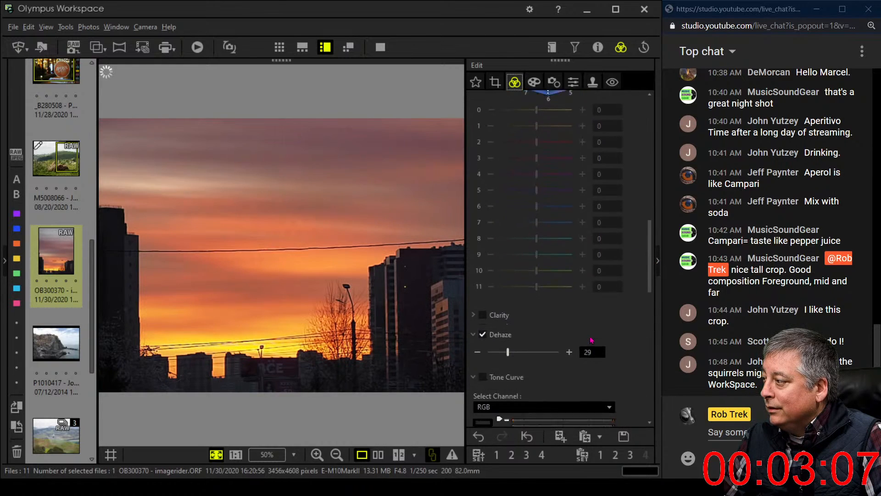
{"action": "scroll", "coordinate": [590, 336], "scroll_direction": "down", "scroll_amount": 3}
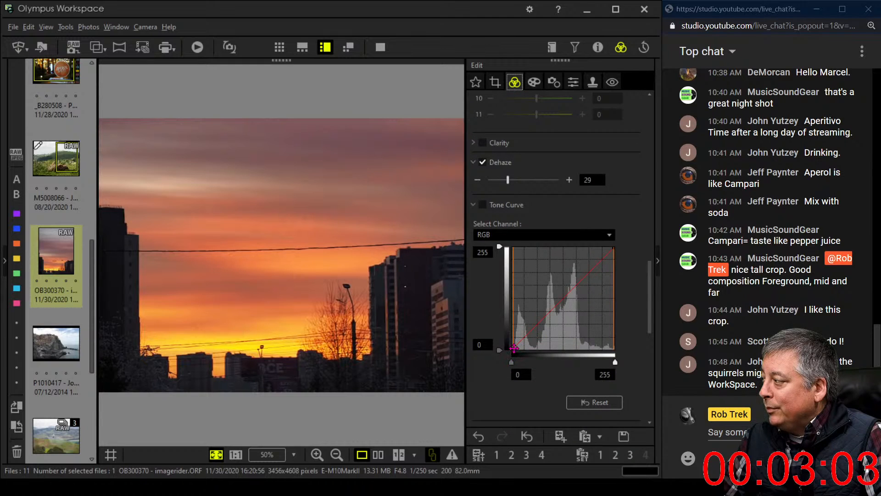
{"action": "left_click", "coordinate": [514, 347]}
{"action": "left_click_drag", "start_coordinate": [523, 336], "coordinate": [523, 335]}
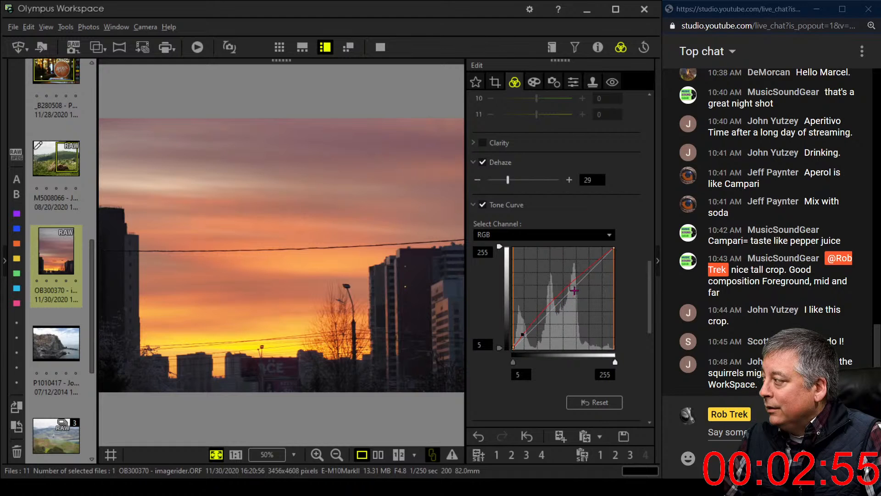
{"action": "left_click_drag", "start_coordinate": [575, 284], "coordinate": [581, 285]}
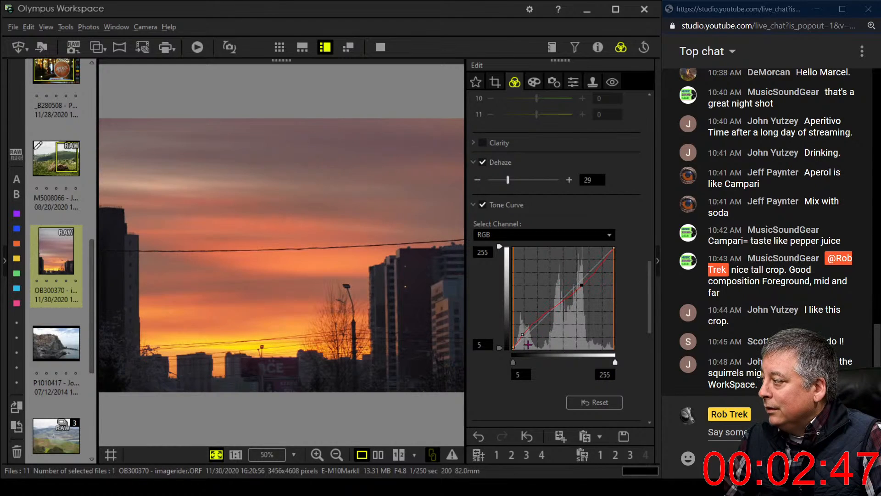
{"action": "left_click_drag", "start_coordinate": [513, 347], "coordinate": [513, 349]}
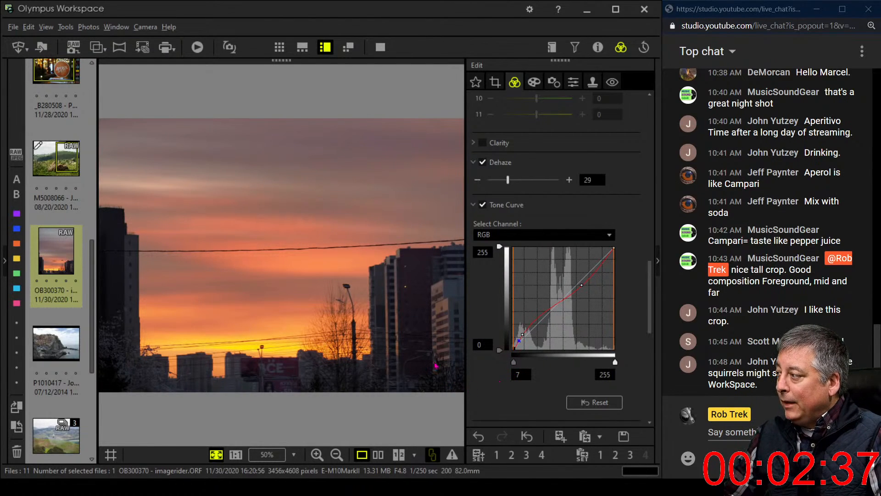
Step: Inspect the lamp post and buildings at 1:1, and fine-tune the upper point of the RGB tone curve
{"action": "left_click", "coordinate": [384, 315]}
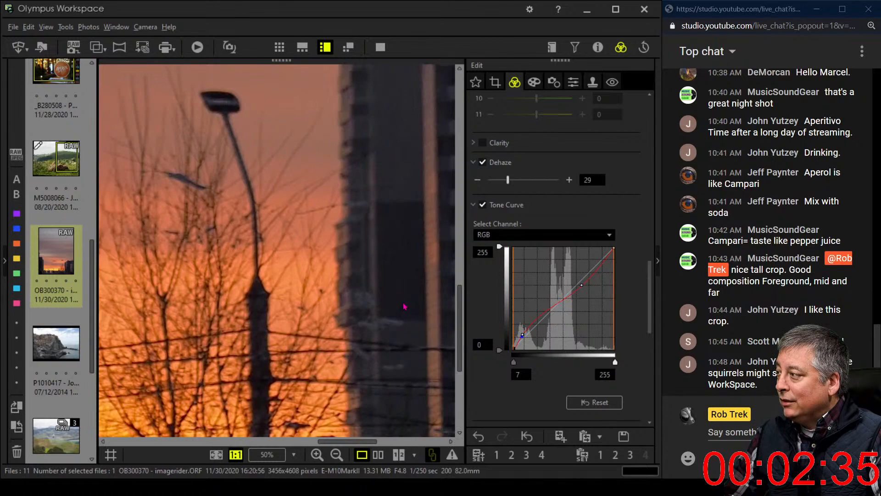
{"action": "left_click", "coordinate": [375, 309]}
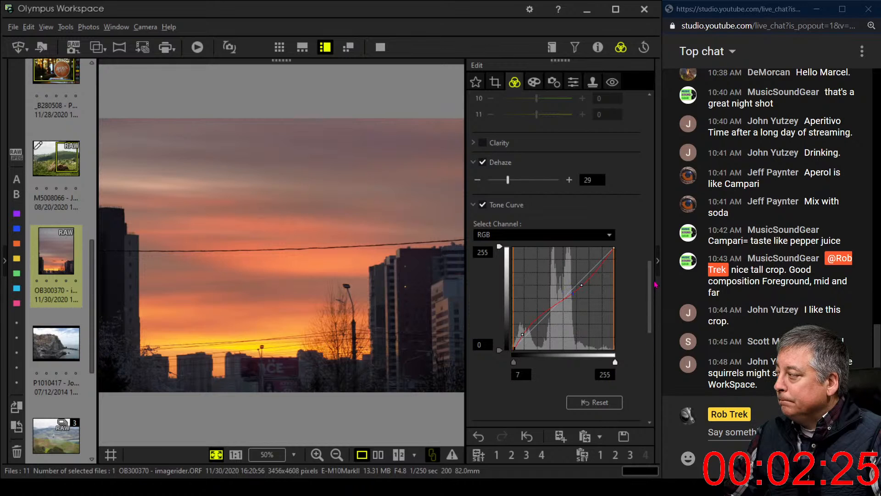
{"action": "scroll", "coordinate": [651, 284], "scroll_direction": "down", "scroll_amount": 2}
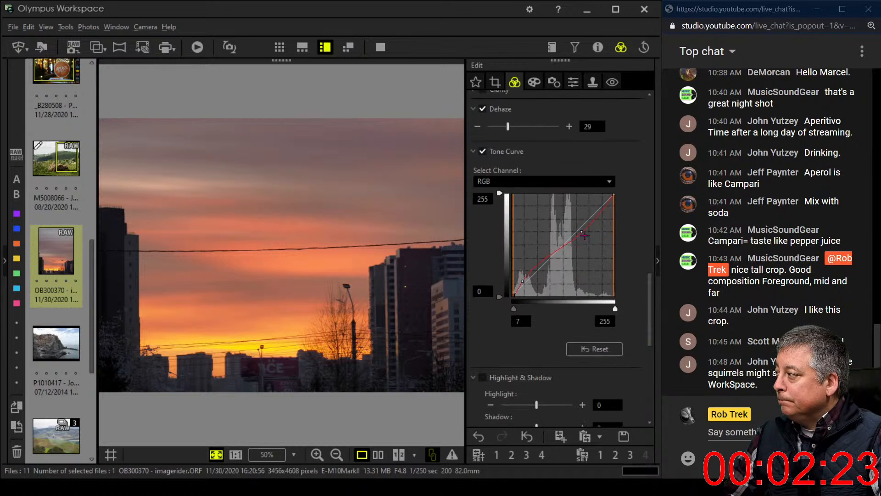
{"action": "left_click_drag", "start_coordinate": [581, 235], "coordinate": [581, 232]}
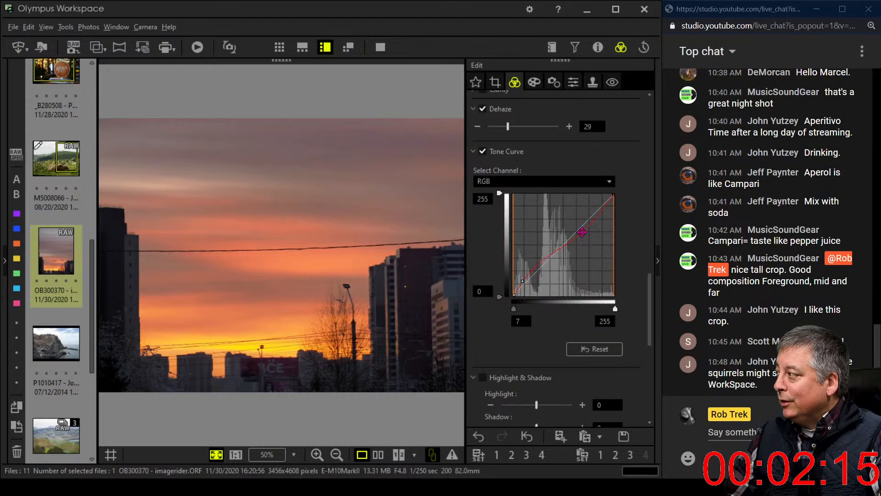
Step: Reshape the sunset photo's RGB tone curve by lowering the upper tones, lifting the darker midtones and setting the black point to input 29
{"action": "left_click_drag", "start_coordinate": [582, 232], "coordinate": [605, 212]}
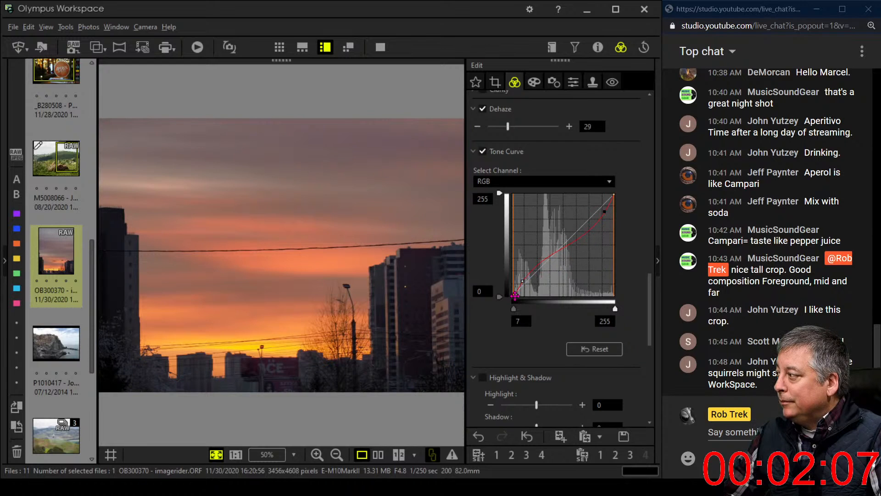
{"action": "left_click_drag", "start_coordinate": [515, 296], "coordinate": [511, 297]}
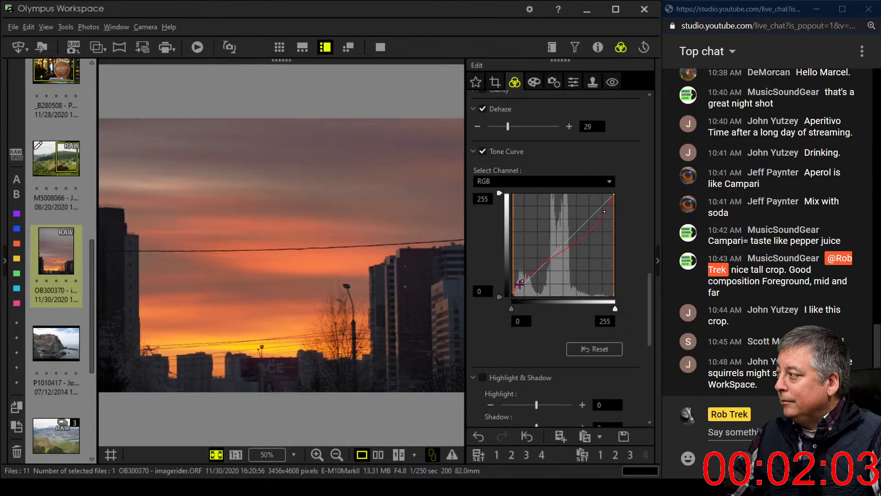
{"action": "left_click_drag", "start_coordinate": [522, 280], "coordinate": [551, 261]}
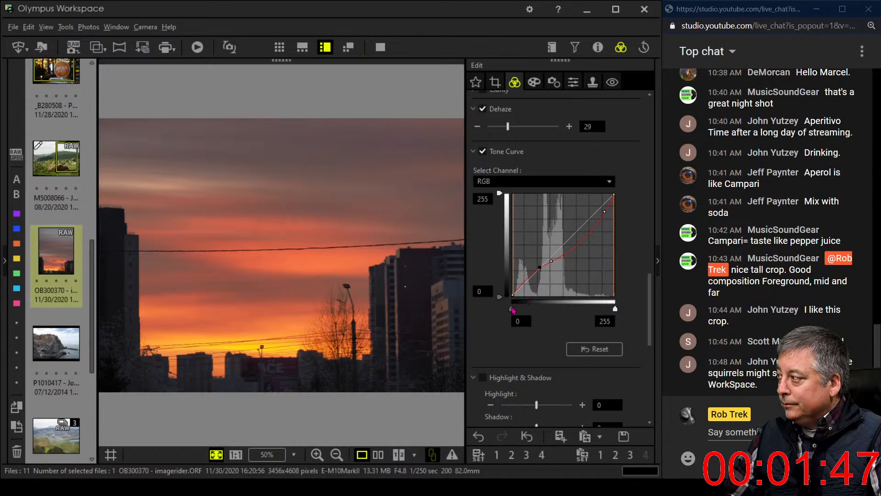
{"action": "left_click_drag", "start_coordinate": [513, 310], "coordinate": [525, 311]}
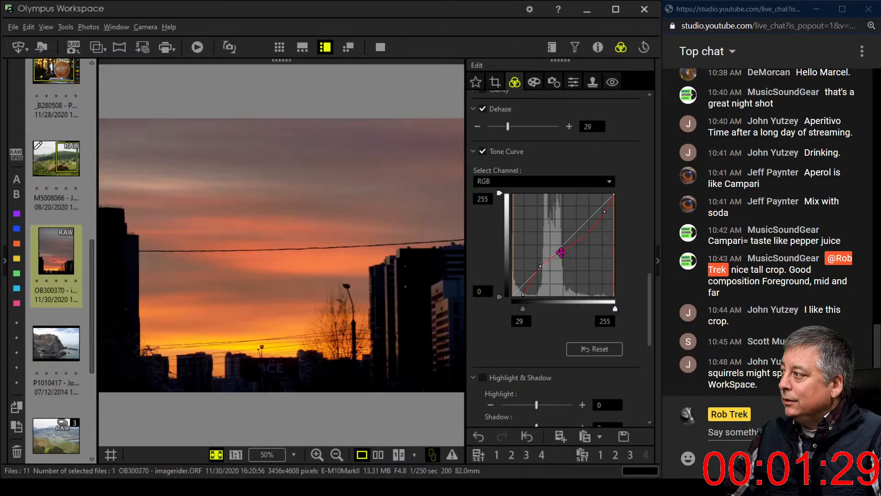
{"action": "left_click_drag", "start_coordinate": [560, 253], "coordinate": [539, 266]}
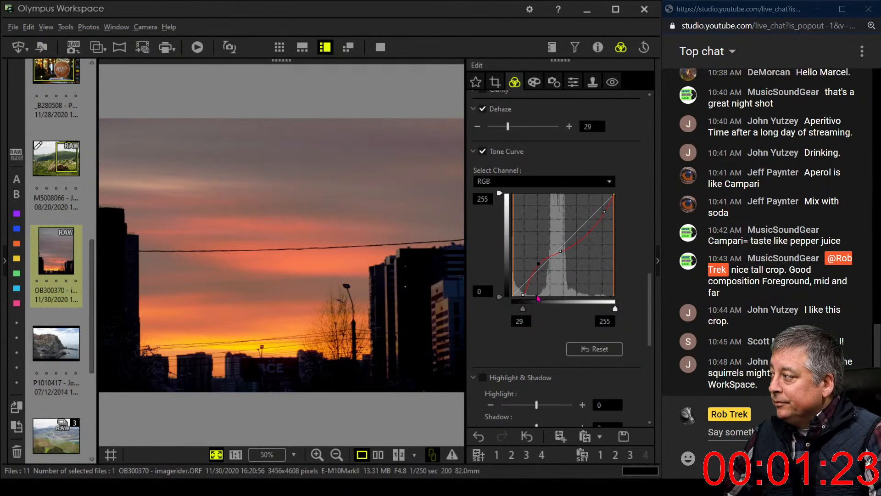
Step: Collapse the Adjust Color settings and set the sunset photo's custom white balance to 5828 K
{"action": "scroll", "coordinate": [549, 358], "scroll_direction": "down", "scroll_amount": 1}
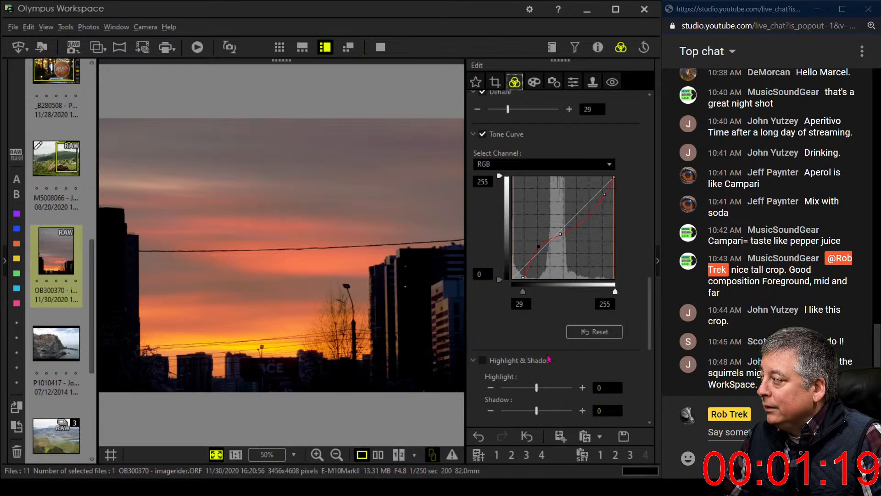
{"action": "scroll", "coordinate": [550, 359], "scroll_direction": "up", "scroll_amount": 5}
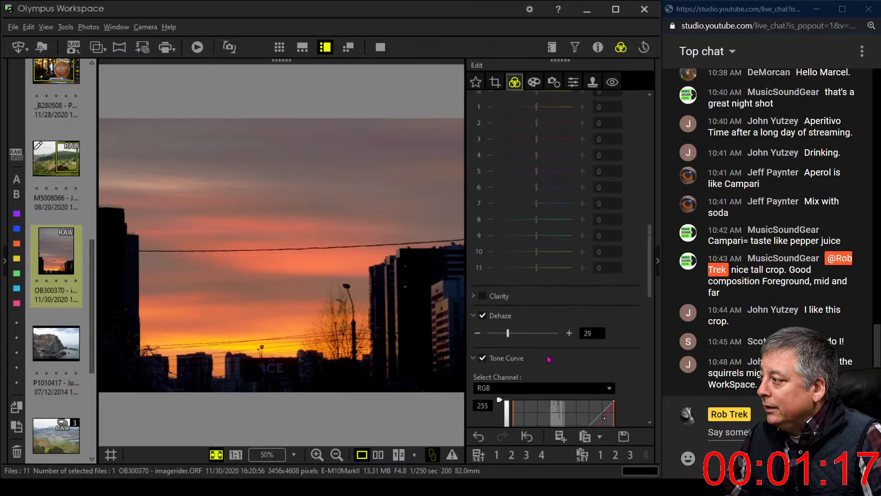
{"action": "scroll", "coordinate": [549, 360], "scroll_direction": "up", "scroll_amount": 3}
{"action": "scroll", "coordinate": [549, 359], "scroll_direction": "up", "scroll_amount": 2}
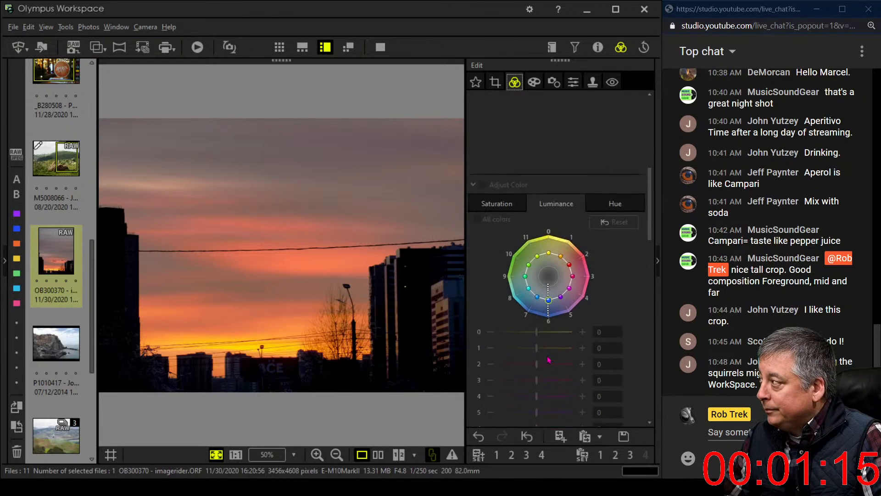
{"action": "scroll", "coordinate": [549, 359], "scroll_direction": "up", "scroll_amount": 4}
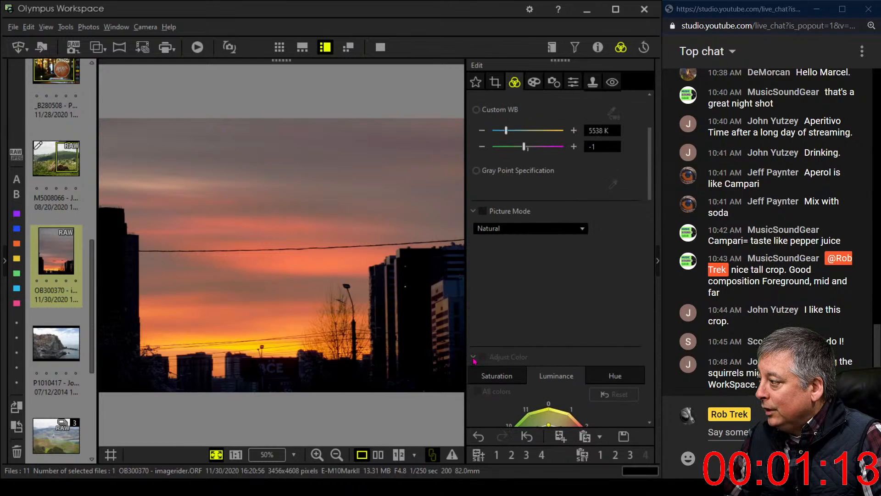
{"action": "left_click", "coordinate": [473, 358]}
{"action": "scroll", "coordinate": [507, 323], "scroll_direction": "down", "scroll_amount": 2}
{"action": "scroll", "coordinate": [507, 322], "scroll_direction": "up", "scroll_amount": 2}
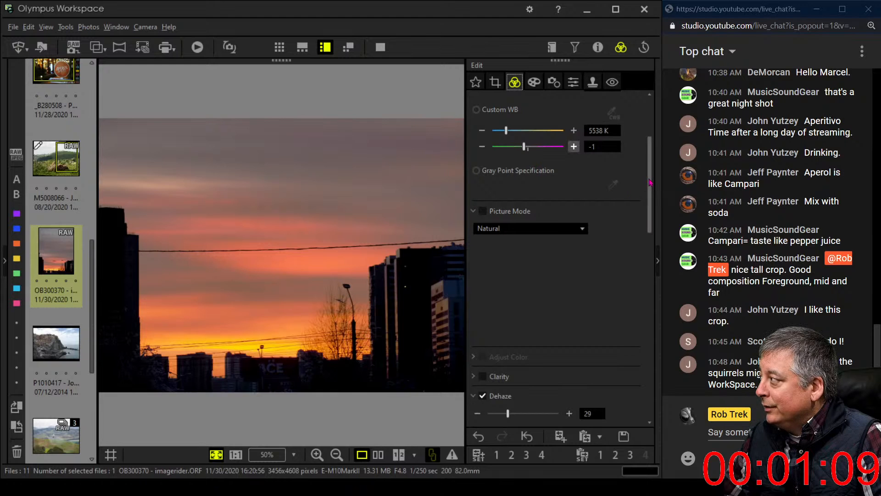
{"action": "scroll", "coordinate": [653, 174], "scroll_direction": "up", "scroll_amount": 1}
{"action": "scroll", "coordinate": [653, 175], "scroll_direction": "up", "scroll_amount": 4}
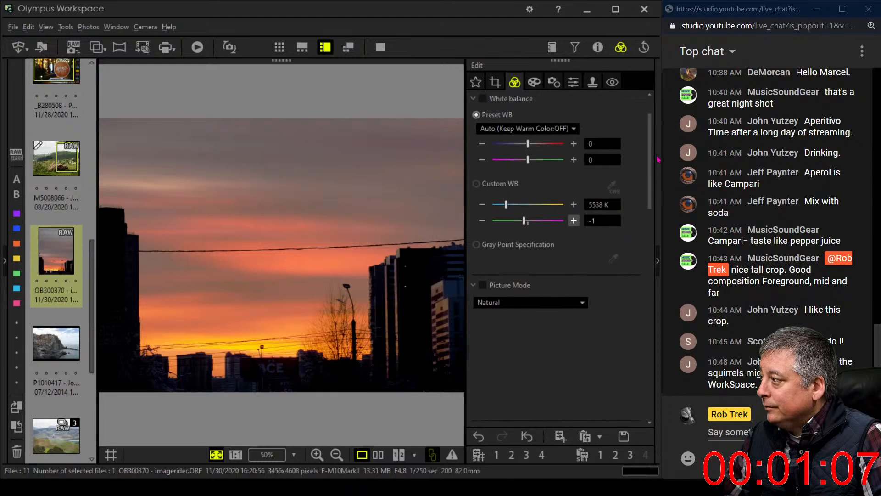
{"action": "left_click", "coordinate": [507, 222]}
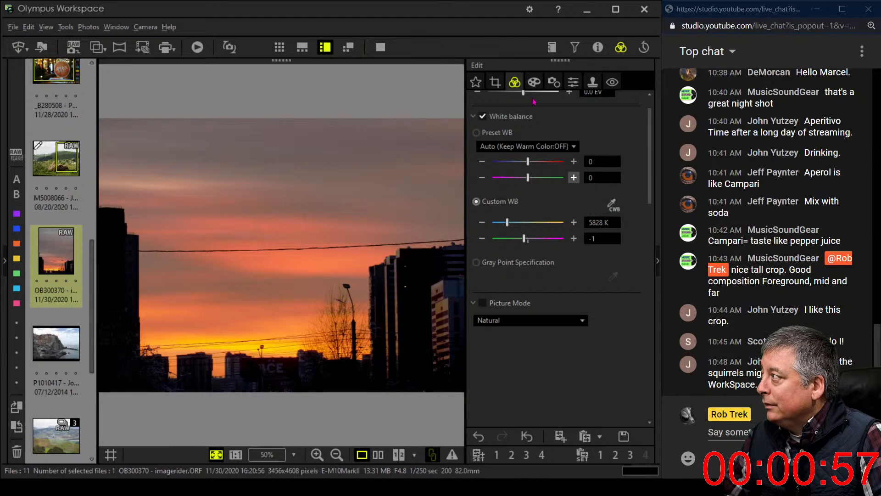
Step: Straighten the cropped sunset photo with a tilt adjustment of 0.1
{"action": "left_click", "coordinate": [494, 82]}
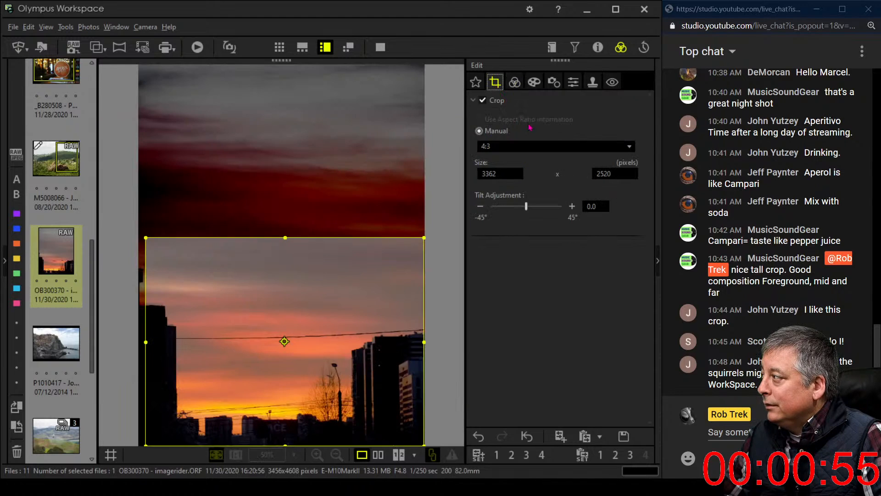
{"action": "left_click", "coordinate": [572, 206]}
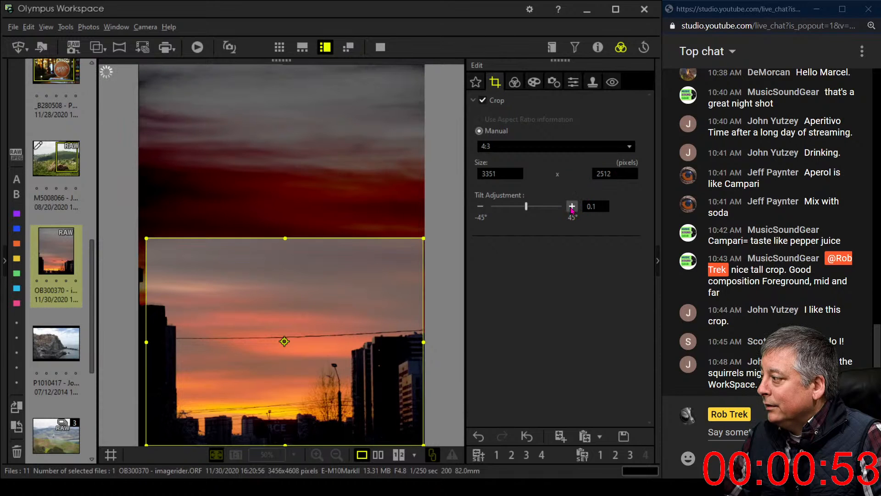
{"action": "left_click", "coordinate": [516, 84]}
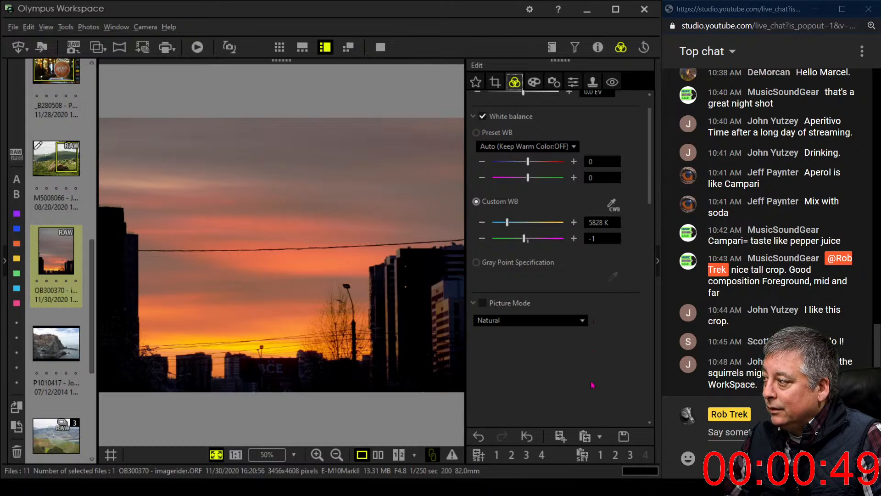
Step: Apply Clarity to the sunset photo with a strength of 61
{"action": "scroll", "coordinate": [591, 385], "scroll_direction": "down", "scroll_amount": 10}
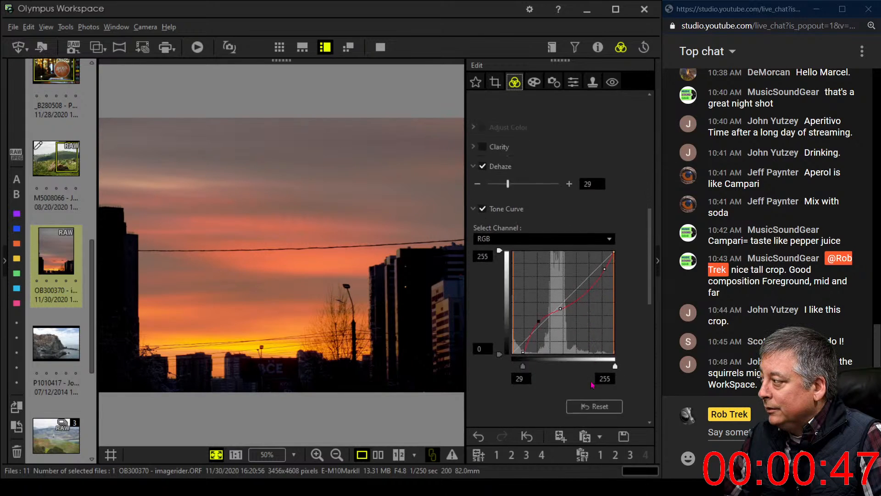
{"action": "scroll", "coordinate": [591, 385], "scroll_direction": "down", "scroll_amount": 10}
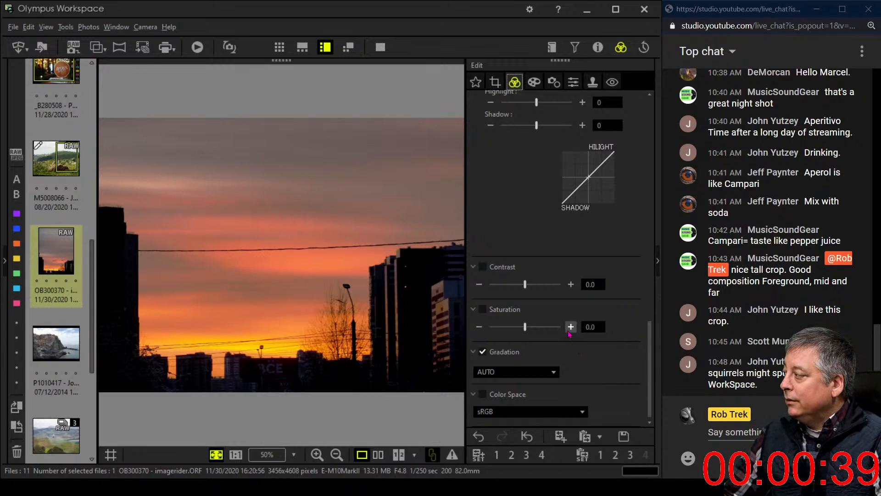
{"action": "scroll", "coordinate": [569, 334], "scroll_direction": "up", "scroll_amount": 3}
{"action": "scroll", "coordinate": [569, 334], "scroll_direction": "up", "scroll_amount": 5}
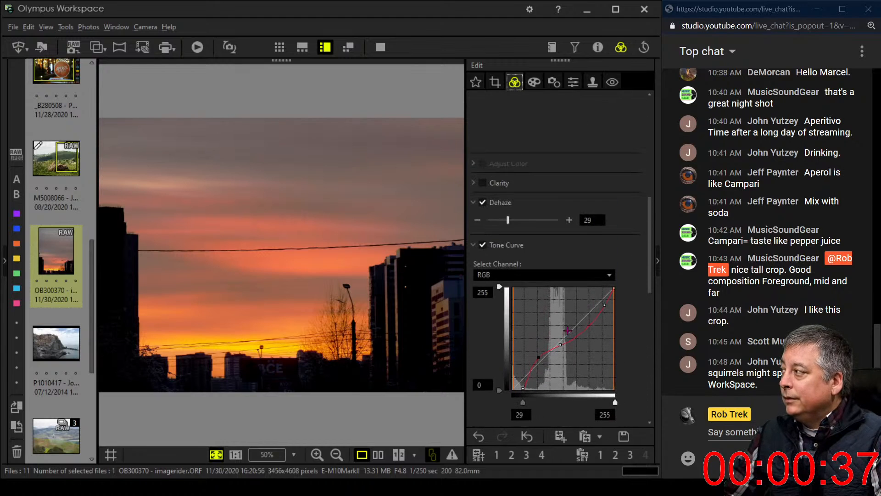
{"action": "left_click", "coordinate": [483, 181]}
{"action": "left_click_drag", "start_coordinate": [488, 201], "coordinate": [515, 203]}
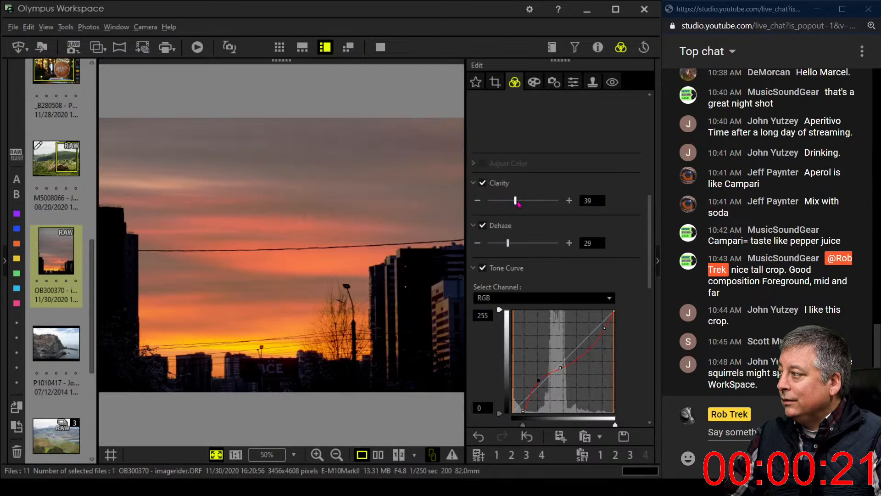
{"action": "left_click_drag", "start_coordinate": [515, 202], "coordinate": [534, 204]}
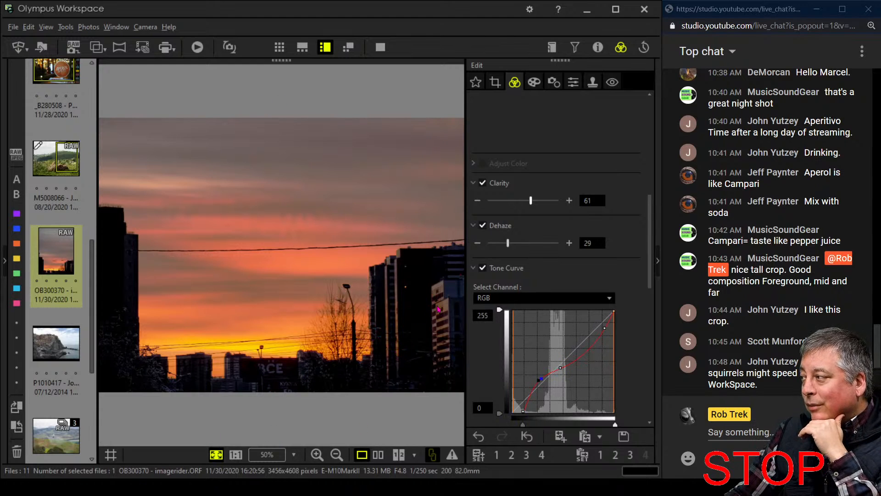
Step: Inspect the lamp post and buildings at 1:1, and compare the edited sunset photo side by side with the original
{"action": "left_click", "coordinate": [374, 298]}
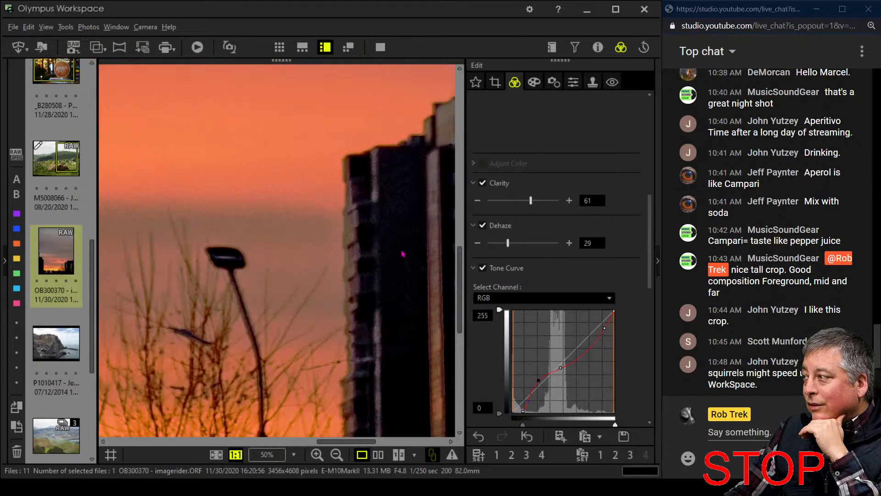
{"action": "left_click", "coordinate": [372, 315]}
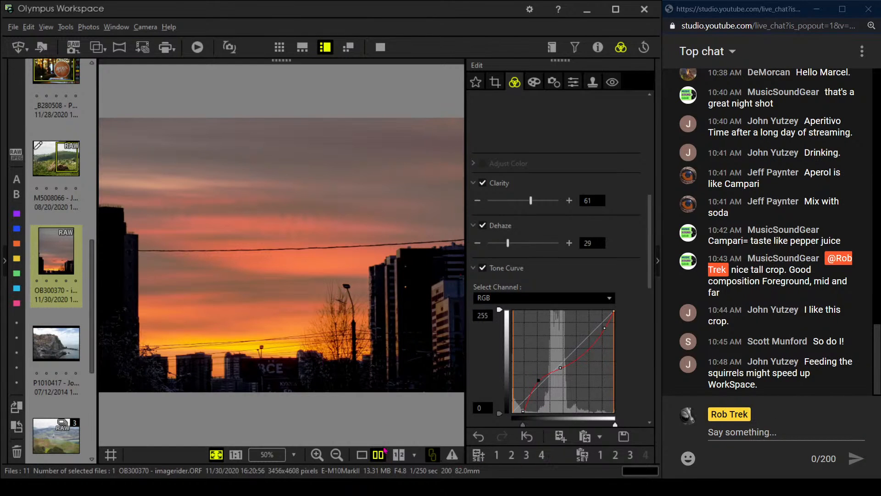
{"action": "left_click", "coordinate": [378, 454]}
{"action": "left_click", "coordinate": [380, 47]}
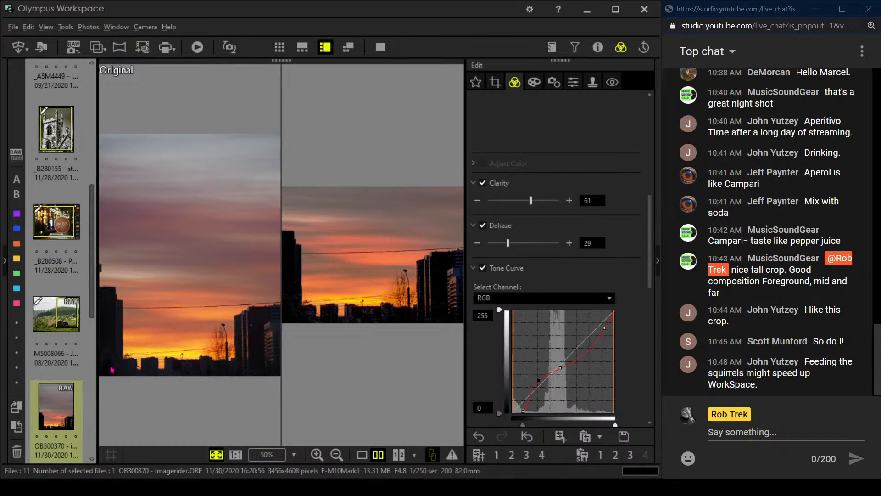
Step: Open the coastal village photo in single-image view and check its shooting properties
{"action": "scroll", "coordinate": [56, 377], "scroll_direction": "down", "scroll_amount": 3}
{"action": "left_click", "coordinate": [52, 380]}
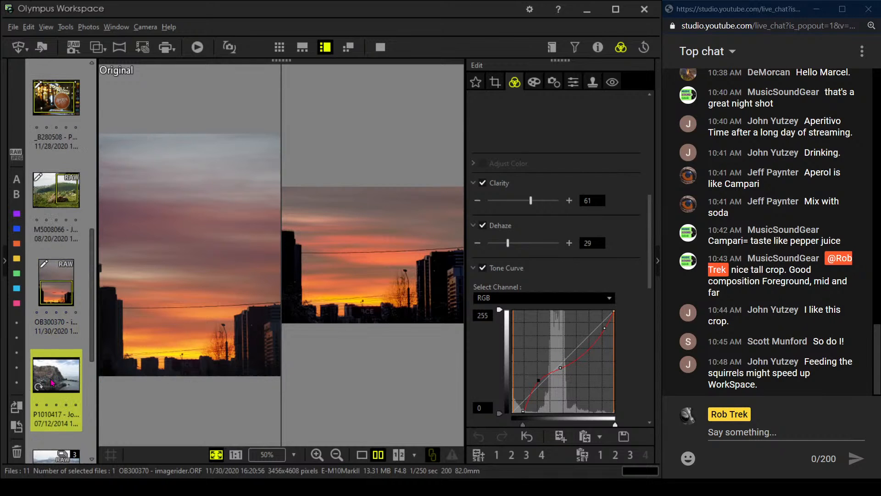
{"action": "left_click", "coordinate": [361, 454]}
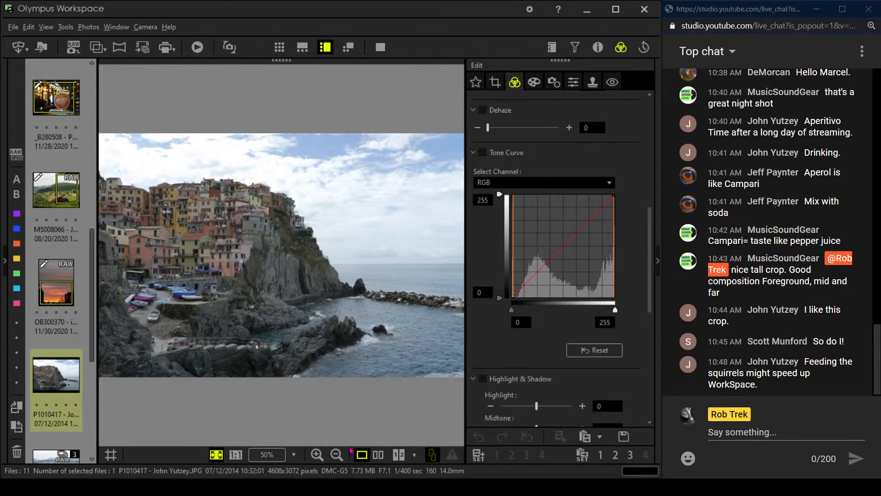
{"action": "left_click", "coordinate": [598, 51]}
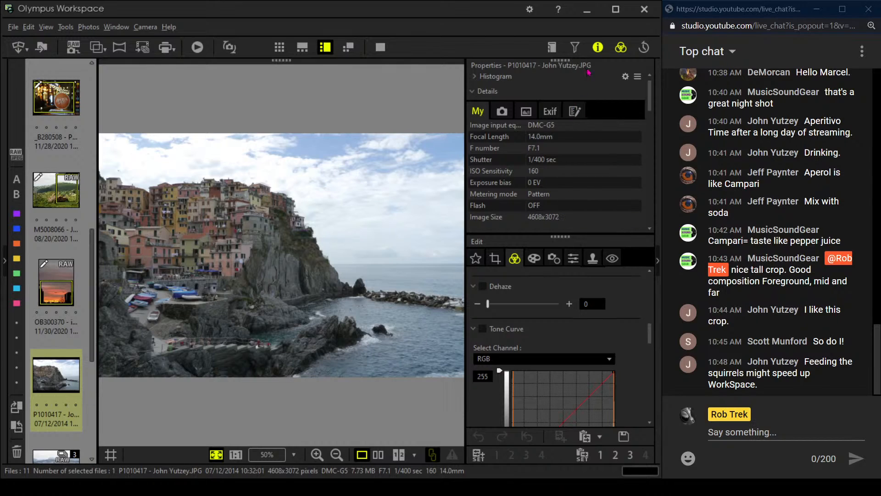
{"action": "left_click", "coordinate": [597, 48]}
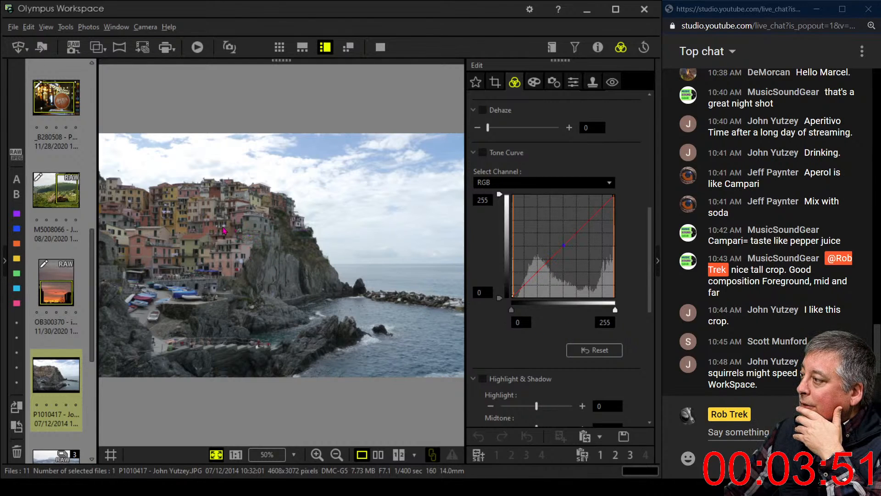
Step: Apply the Pop Art filter to the coastal village photo
{"action": "left_click", "coordinate": [533, 82]}
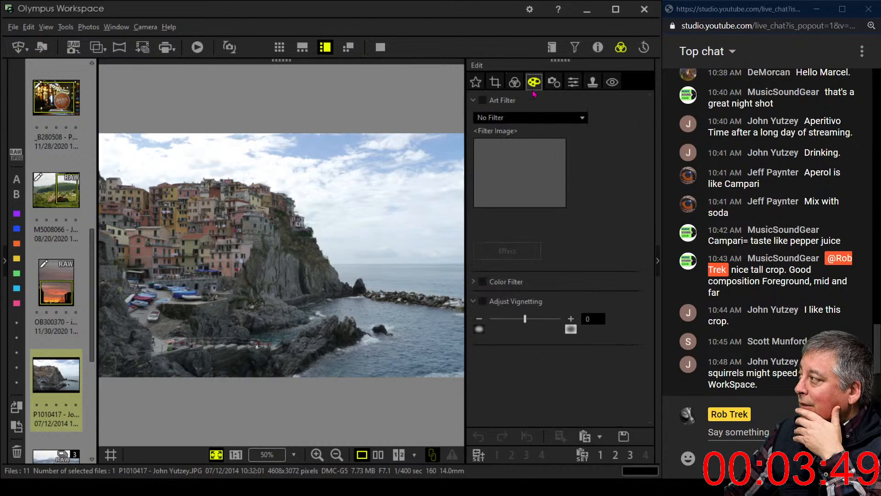
{"action": "left_click", "coordinate": [518, 88]}
{"action": "left_click", "coordinate": [526, 88]}
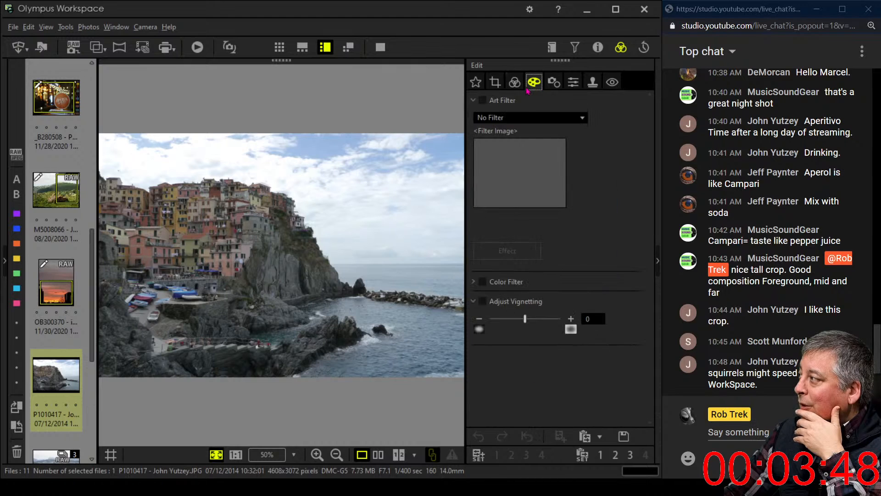
{"action": "left_click", "coordinate": [521, 117]}
{"action": "left_click", "coordinate": [507, 142]}
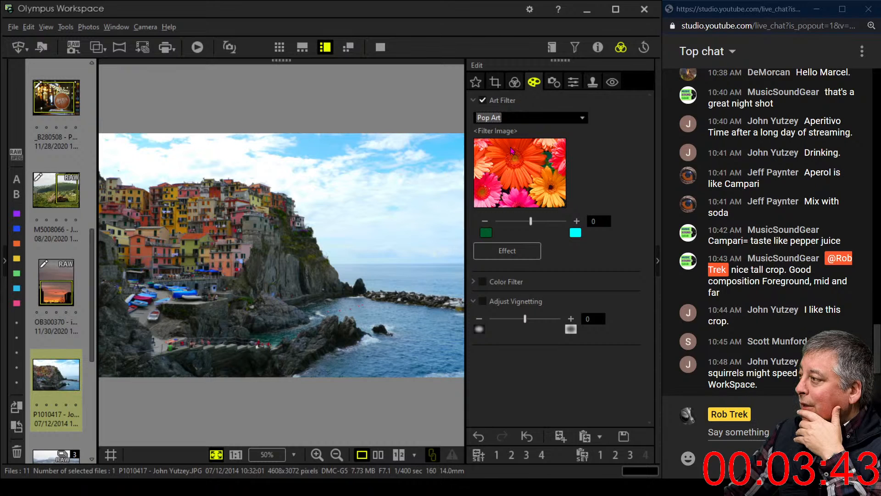
Step: Examine the rocks and people along the shore at 1:1, return to the full photo and review the tone and color adjustments
{"action": "left_click", "coordinate": [516, 89]}
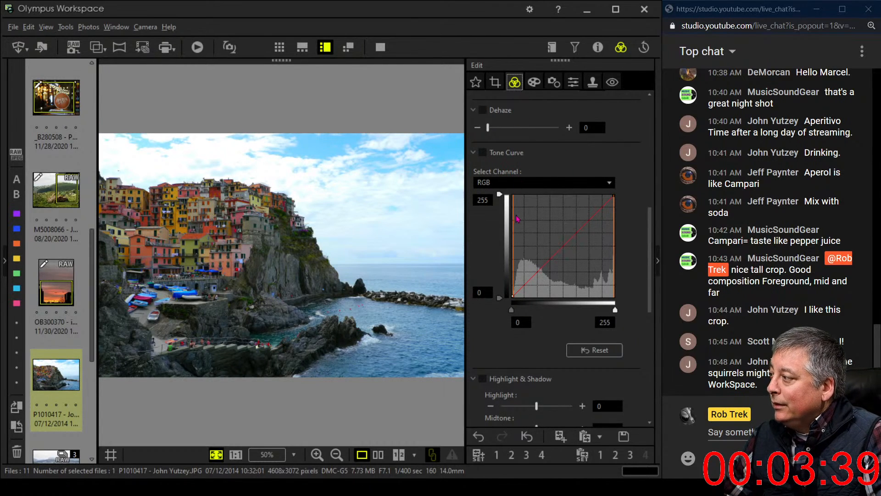
{"action": "left_click", "coordinate": [322, 320]}
{"action": "left_click", "coordinate": [382, 292]}
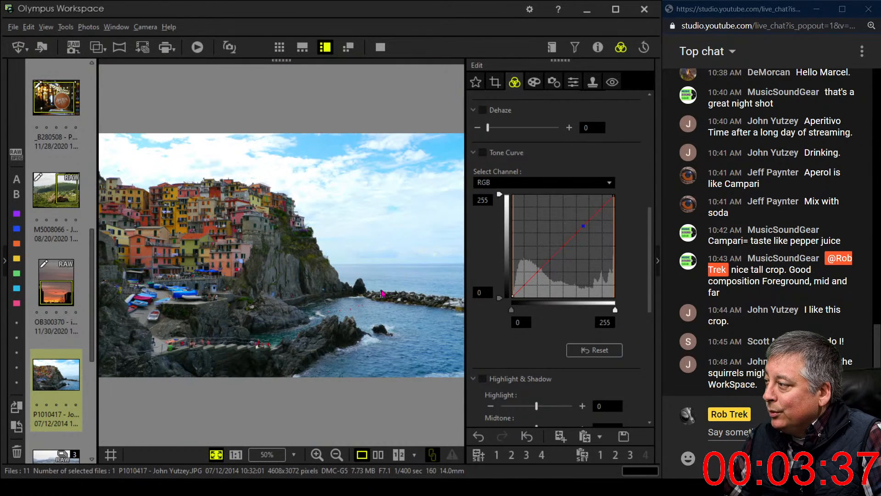
{"action": "left_click", "coordinate": [217, 343]}
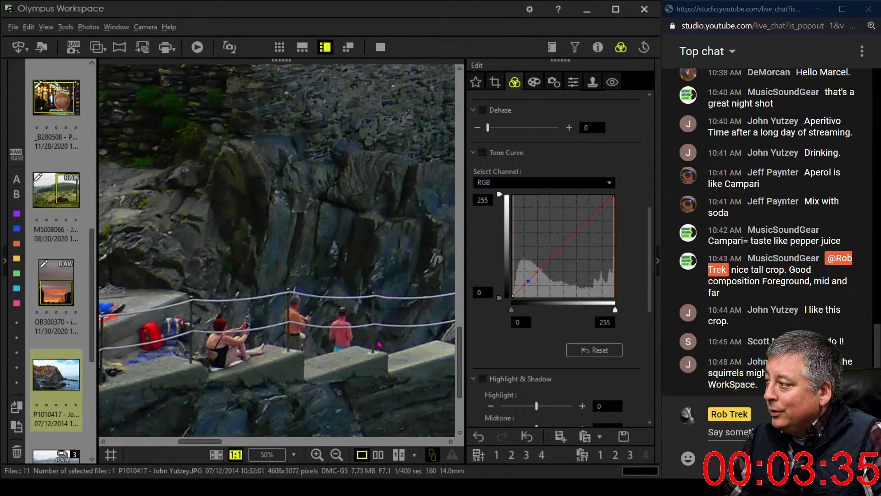
{"action": "left_click_drag", "start_coordinate": [189, 348], "coordinate": [266, 312]}
{"action": "left_click", "coordinate": [298, 311]}
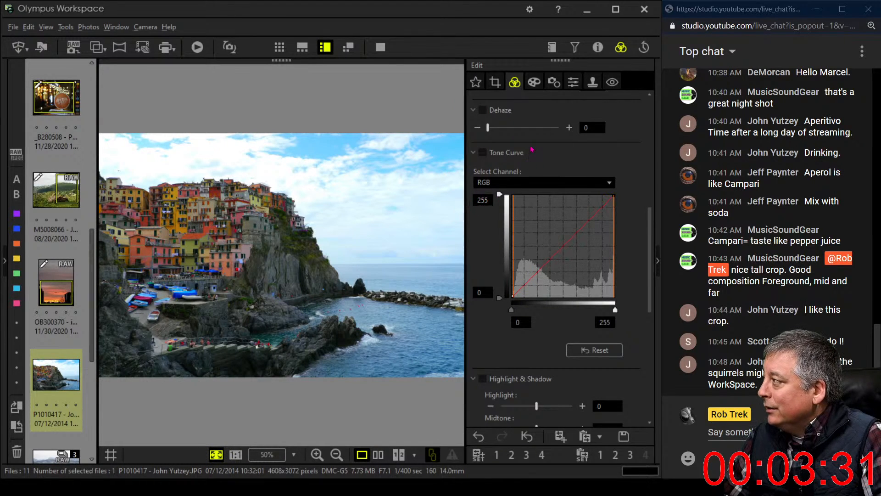
{"action": "scroll", "coordinate": [656, 218], "scroll_direction": "up", "scroll_amount": 1}
{"action": "scroll", "coordinate": [655, 217], "scroll_direction": "up", "scroll_amount": 6}
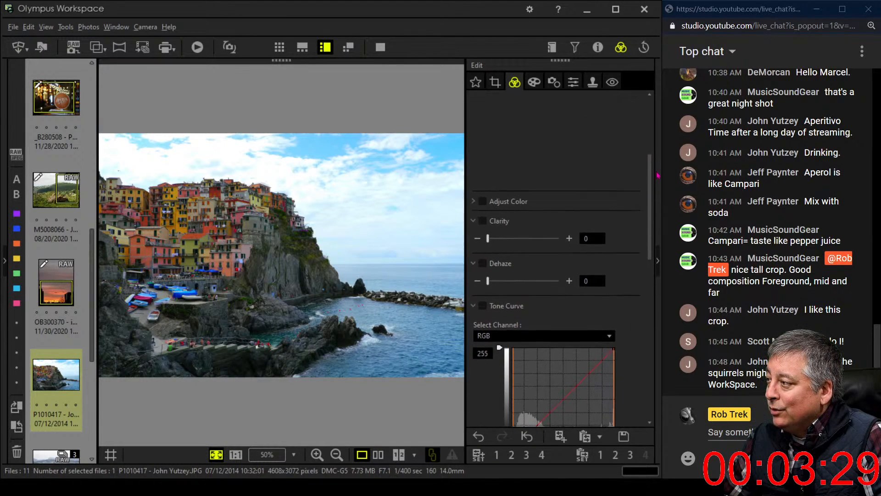
Step: Try the coastal village photo with almost no color, and settle its saturation at -14
{"action": "scroll", "coordinate": [656, 165], "scroll_direction": "down", "scroll_amount": 10}
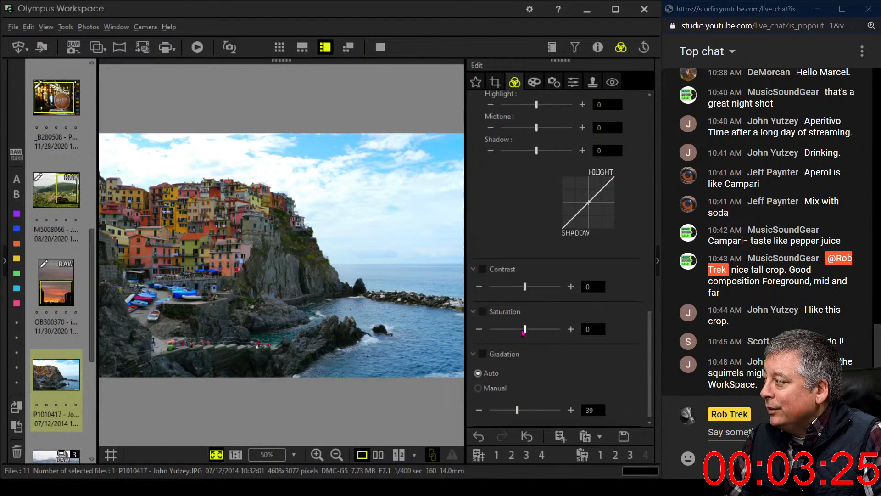
{"action": "left_click_drag", "start_coordinate": [521, 329], "coordinate": [490, 331]}
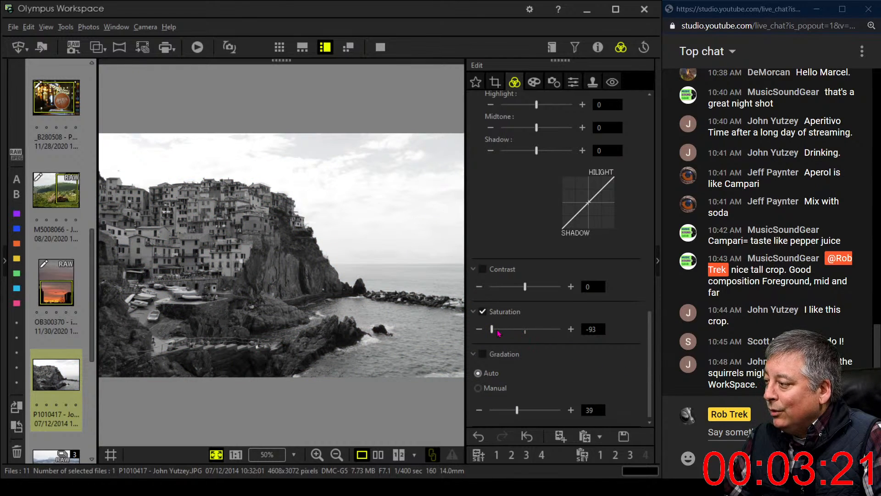
{"action": "left_click_drag", "start_coordinate": [496, 334], "coordinate": [525, 335]}
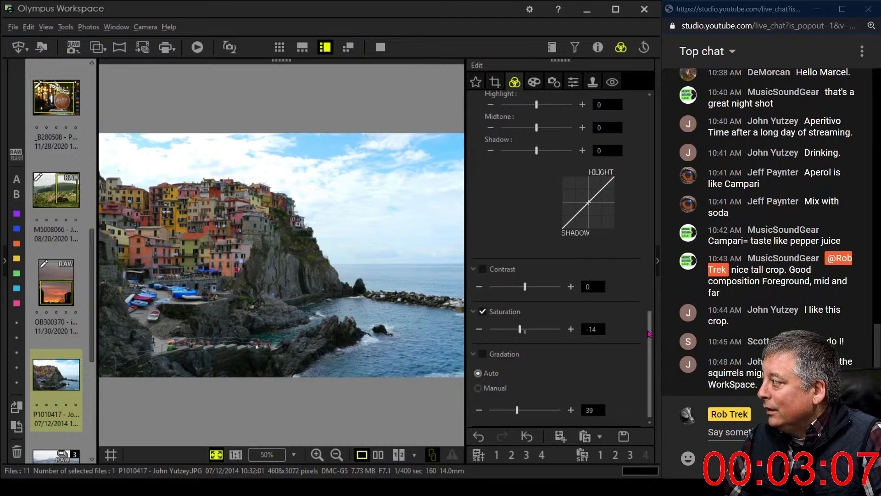
Step: Warm the coastal village photo by setting the custom white balance's blue–amber value to 0.5
{"action": "scroll", "coordinate": [560, 151], "scroll_direction": "up", "scroll_amount": 6}
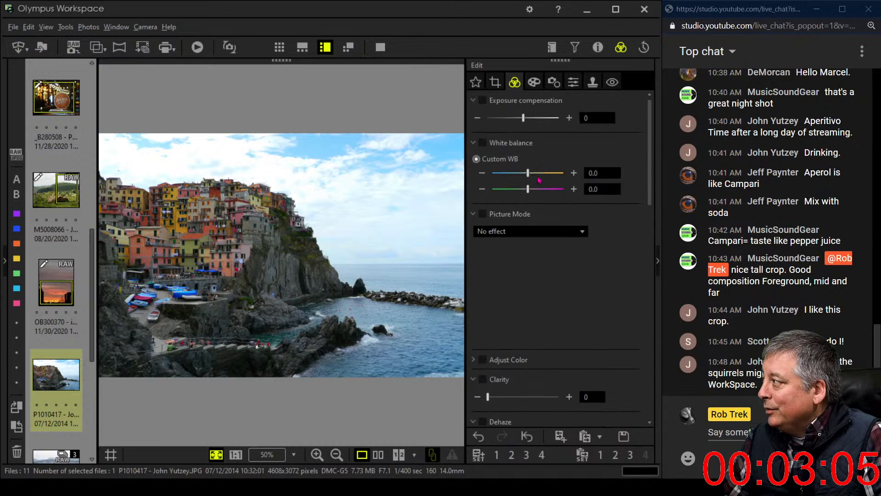
{"action": "left_click", "coordinate": [570, 174]}
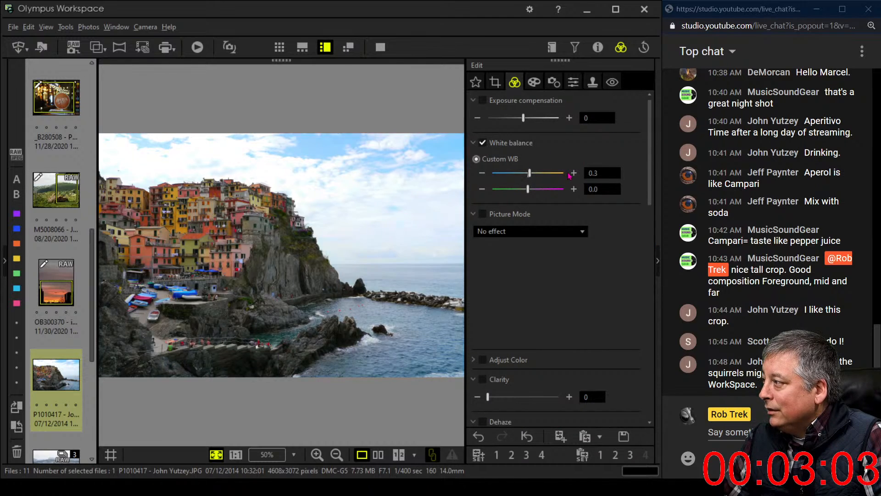
{"action": "left_click", "coordinate": [570, 174]}
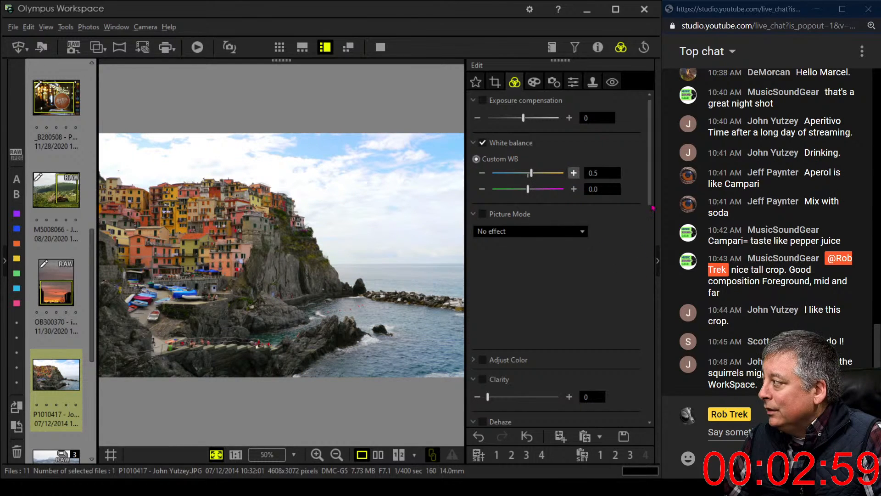
Step: Apply Dehaze to the coastal village photo at the full strength of 100
{"action": "left_click_drag", "start_coordinate": [651, 194], "coordinate": [644, 248]}
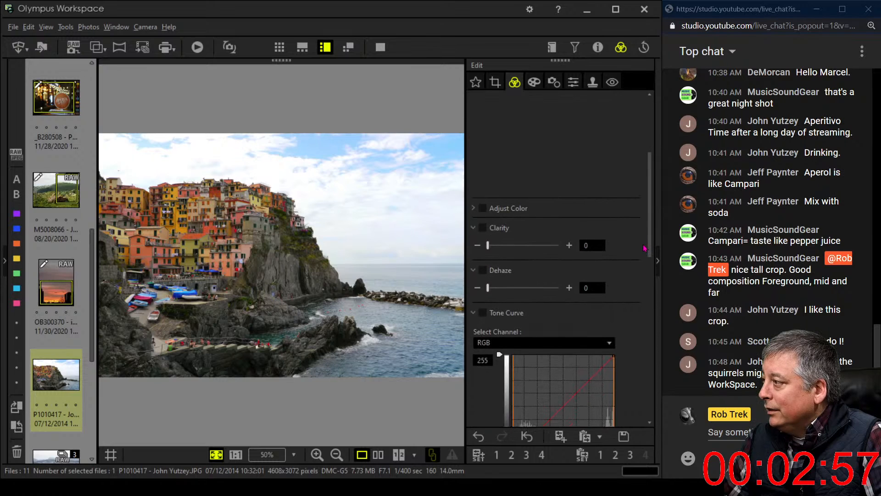
{"action": "left_click_drag", "start_coordinate": [489, 296], "coordinate": [507, 295]}
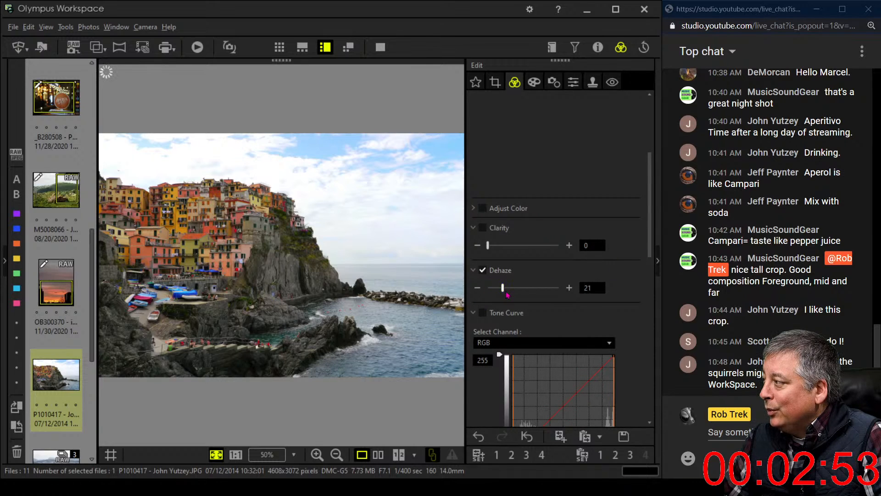
{"action": "left_click_drag", "start_coordinate": [518, 295], "coordinate": [552, 296]}
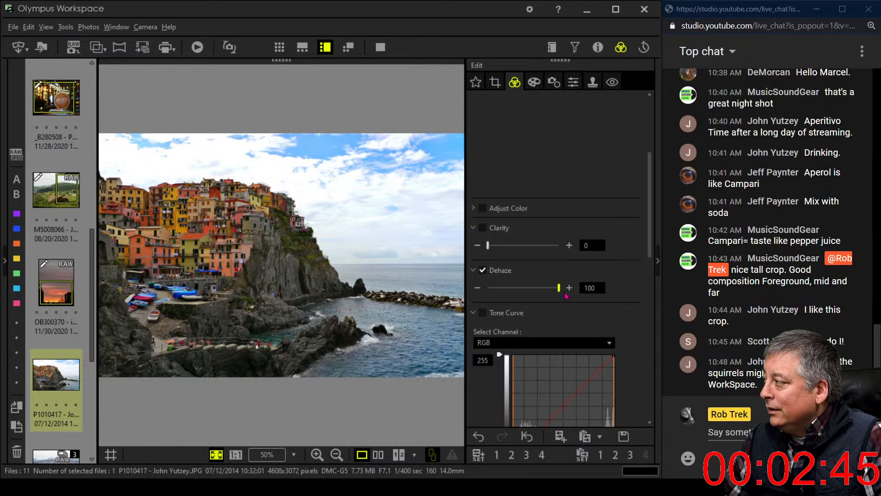
{"action": "left_click_drag", "start_coordinate": [551, 296], "coordinate": [567, 296]}
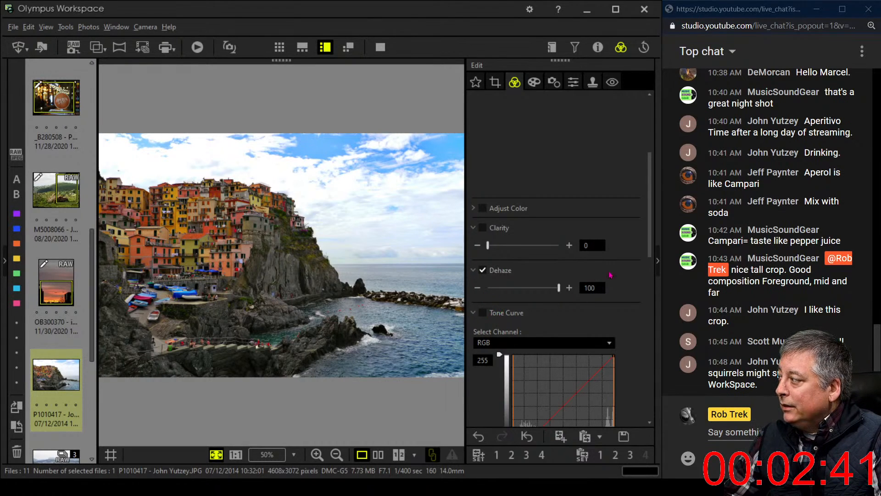
Step: Switch the photo's gradation to Manual and set its strength to 49
{"action": "scroll", "coordinate": [644, 243], "scroll_direction": "down", "scroll_amount": 3}
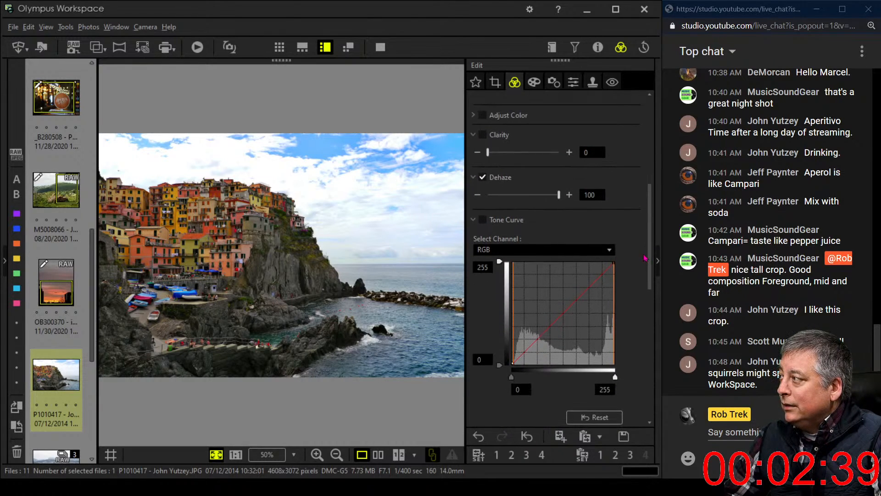
{"action": "scroll", "coordinate": [644, 258], "scroll_direction": "down", "scroll_amount": 10}
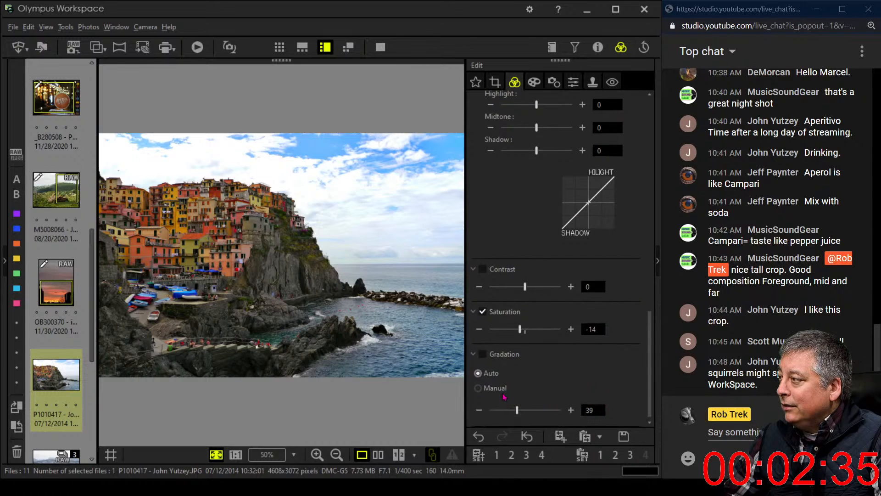
{"action": "left_click", "coordinate": [493, 388]}
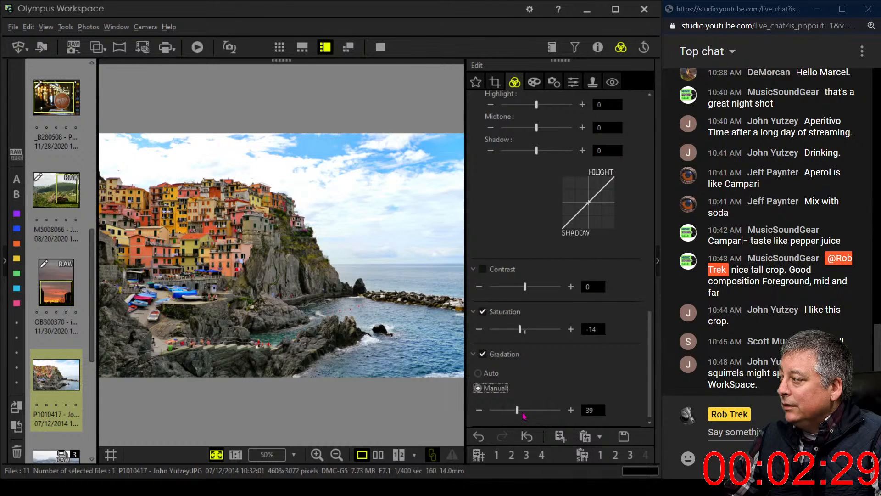
{"action": "left_click_drag", "start_coordinate": [520, 414], "coordinate": [526, 414]}
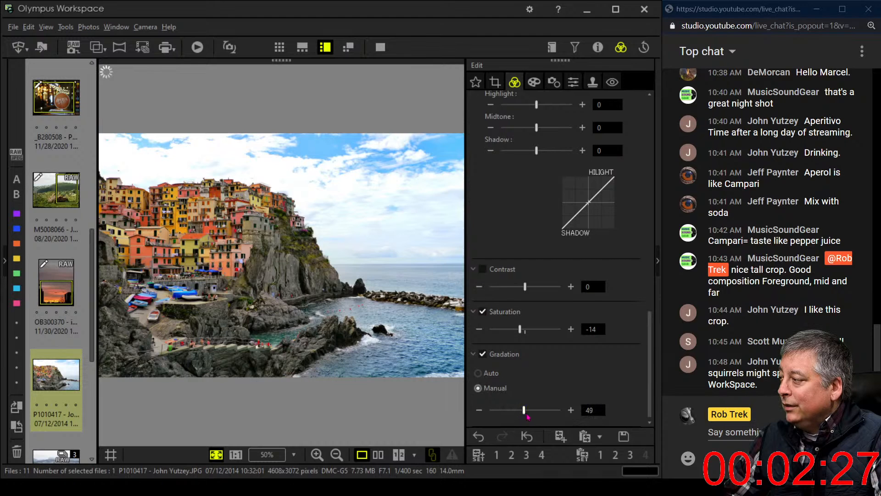
Step: Darken the coastal village photo by setting the exposure compensation to -20
{"action": "left_click_drag", "start_coordinate": [649, 389], "coordinate": [660, 136]}
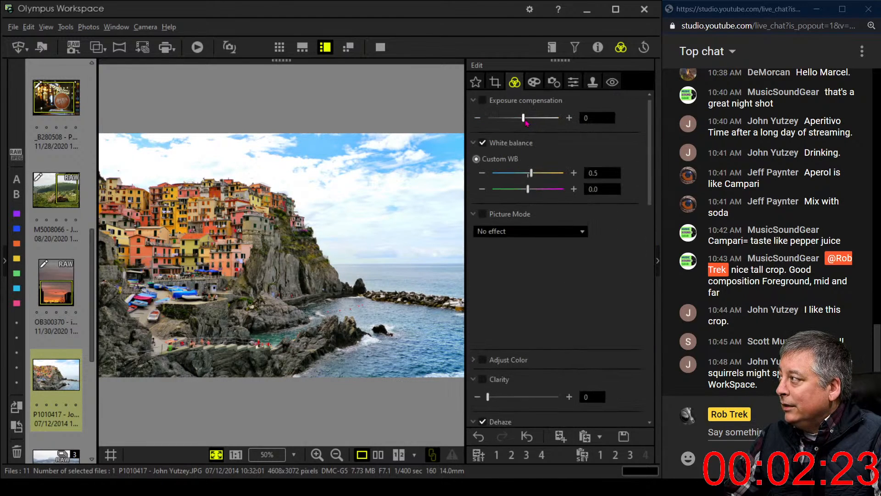
{"action": "left_click_drag", "start_coordinate": [524, 118], "coordinate": [522, 121]}
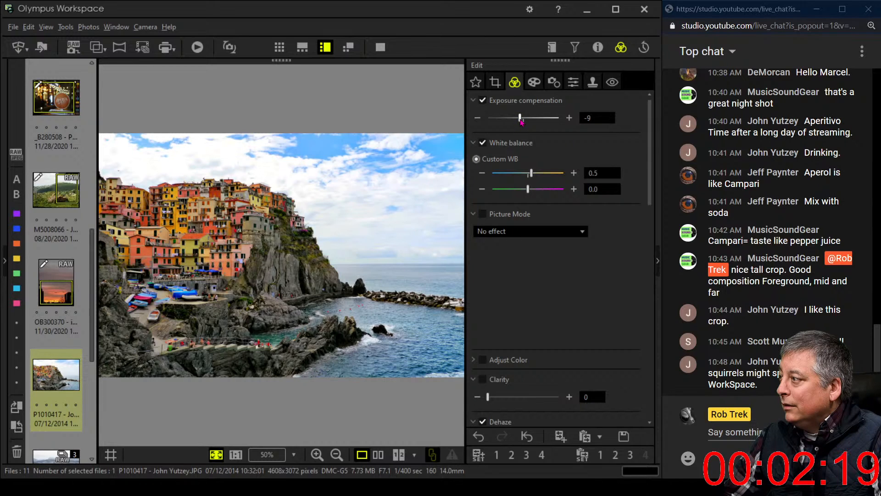
{"action": "left_click_drag", "start_coordinate": [521, 119], "coordinate": [519, 120]}
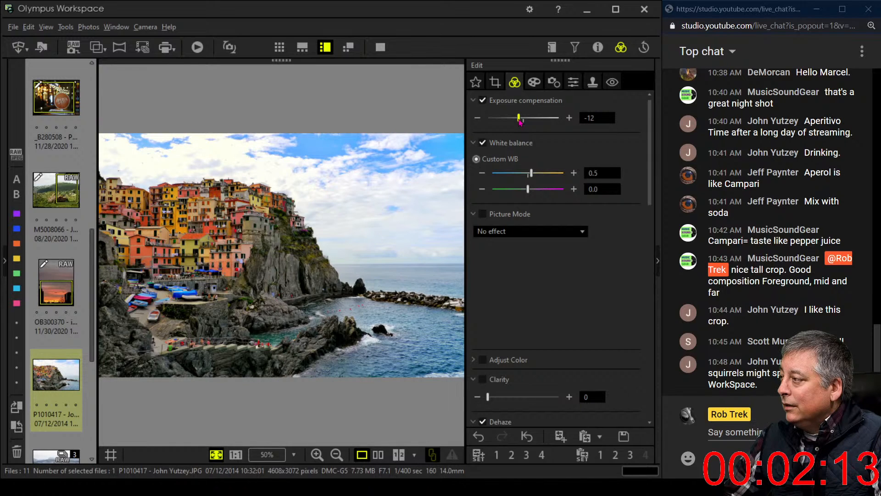
{"action": "left_click_drag", "start_coordinate": [519, 118], "coordinate": [516, 119]}
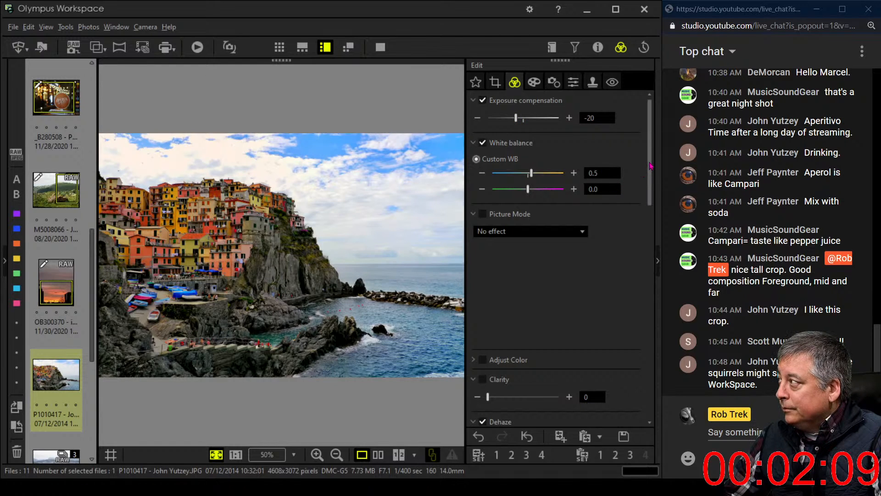
Step: Raise the manual gradation to 61 and reduce the photo's saturation to -16
{"action": "left_click_drag", "start_coordinate": [648, 170], "coordinate": [641, 378]}
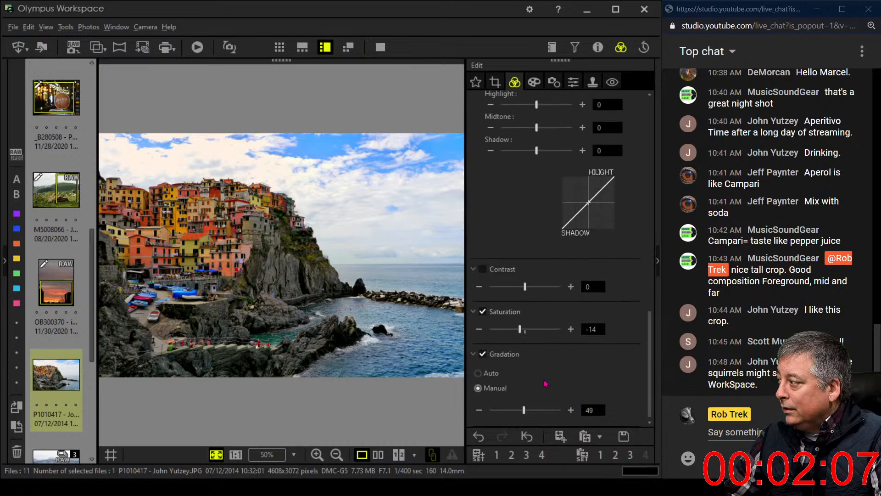
{"action": "left_click_drag", "start_coordinate": [526, 414], "coordinate": [528, 414]}
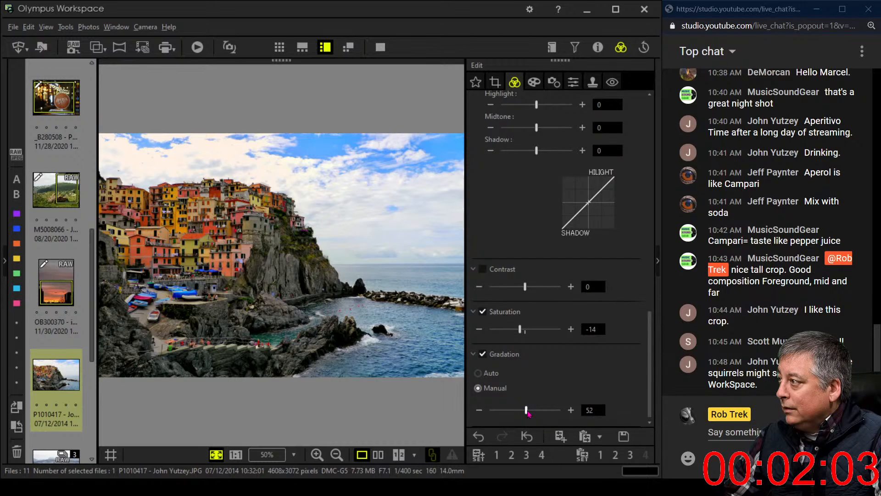
{"action": "left_click_drag", "start_coordinate": [526, 409], "coordinate": [529, 410]}
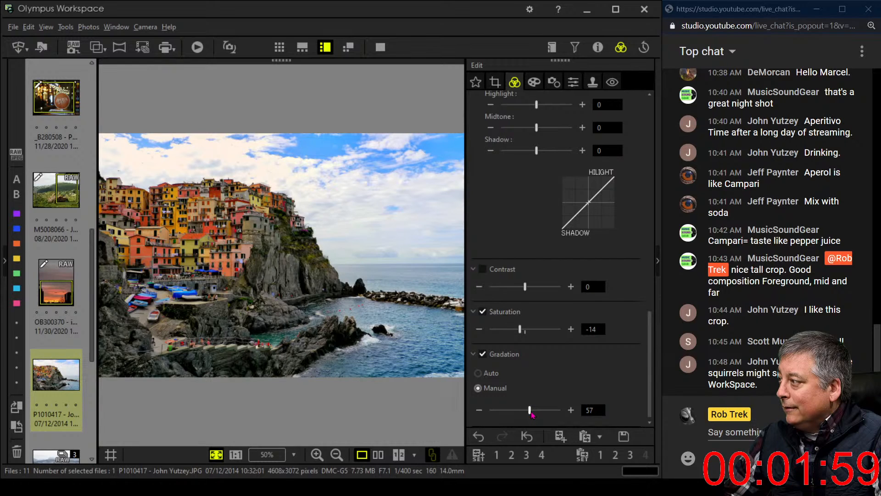
{"action": "left_click_drag", "start_coordinate": [530, 412], "coordinate": [534, 412]}
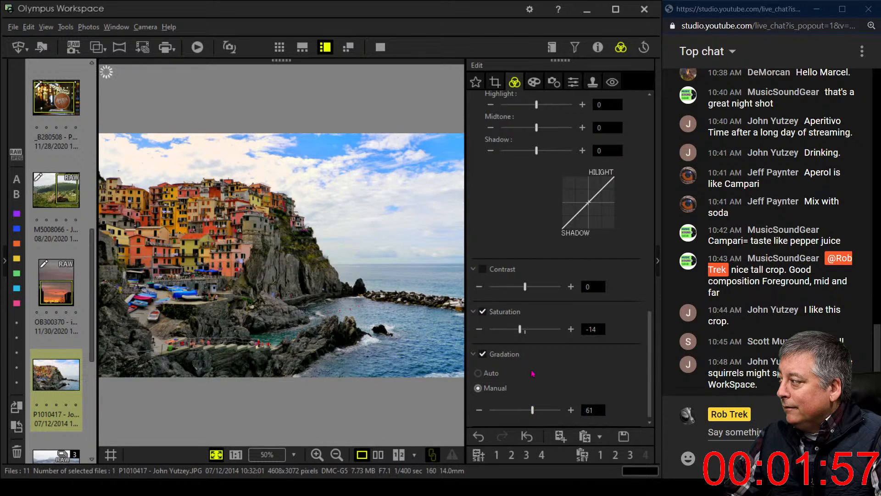
{"action": "left_click", "coordinate": [479, 329]}
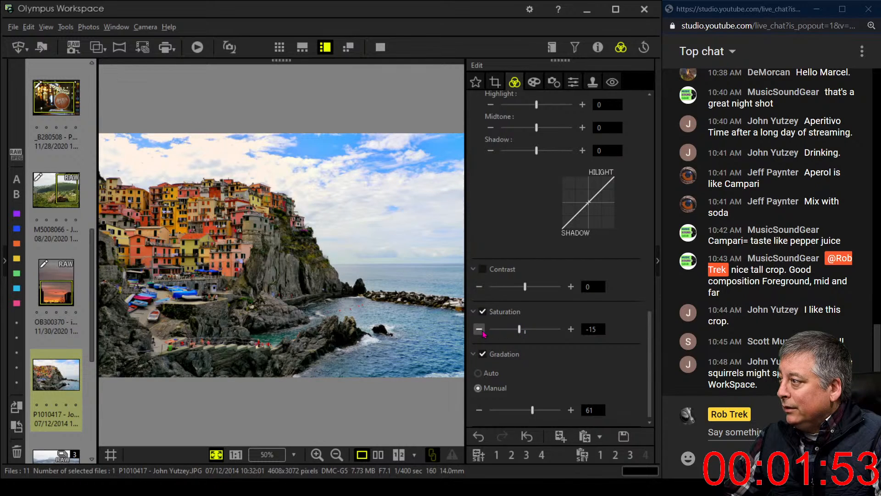
{"action": "left_click", "coordinate": [480, 330]}
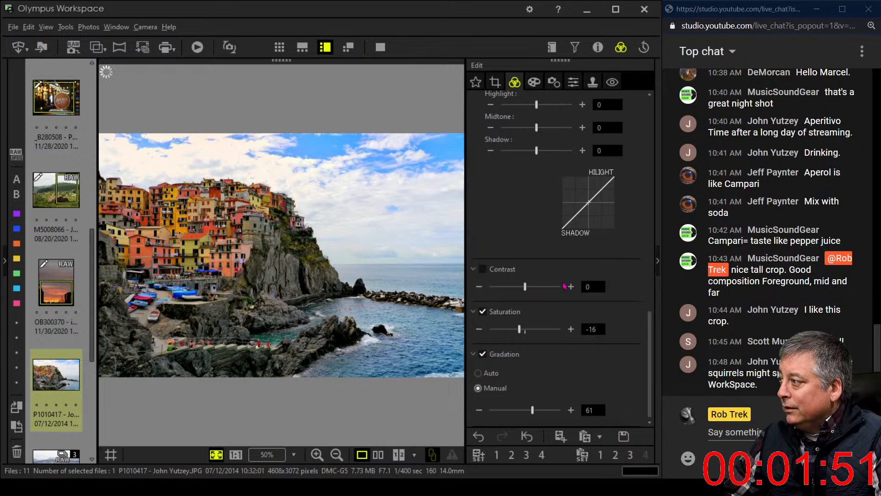
Step: Set the custom white balance's blue–amber value to 0.6 and review the clarity, dehaze and tone curve settings
{"action": "scroll", "coordinate": [568, 288], "scroll_direction": "up", "scroll_amount": 10}
{"action": "scroll", "coordinate": [568, 288], "scroll_direction": "up", "scroll_amount": 5}
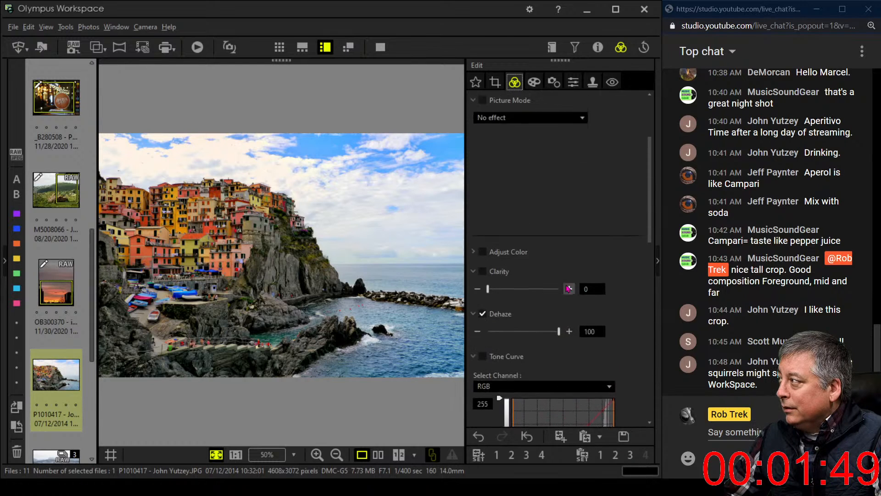
{"action": "left_click", "coordinate": [574, 165]}
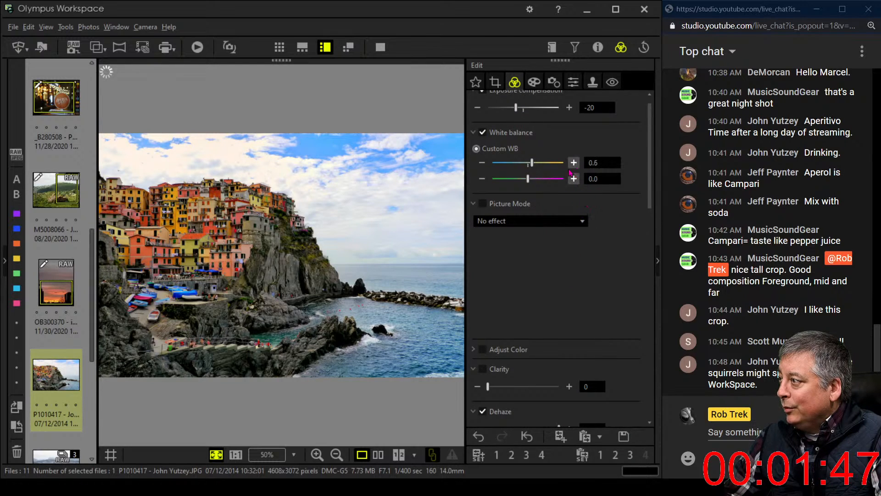
{"action": "scroll", "coordinate": [591, 309], "scroll_direction": "down", "scroll_amount": 5}
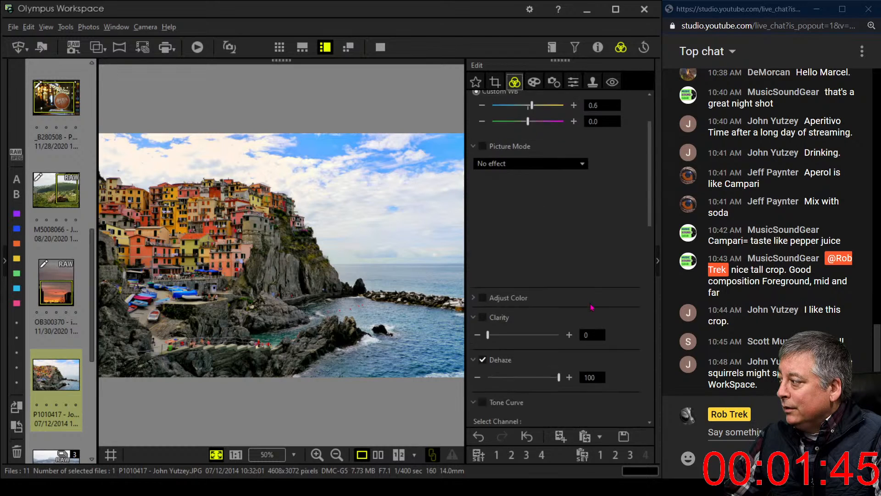
{"action": "scroll", "coordinate": [592, 308], "scroll_direction": "down", "scroll_amount": 3}
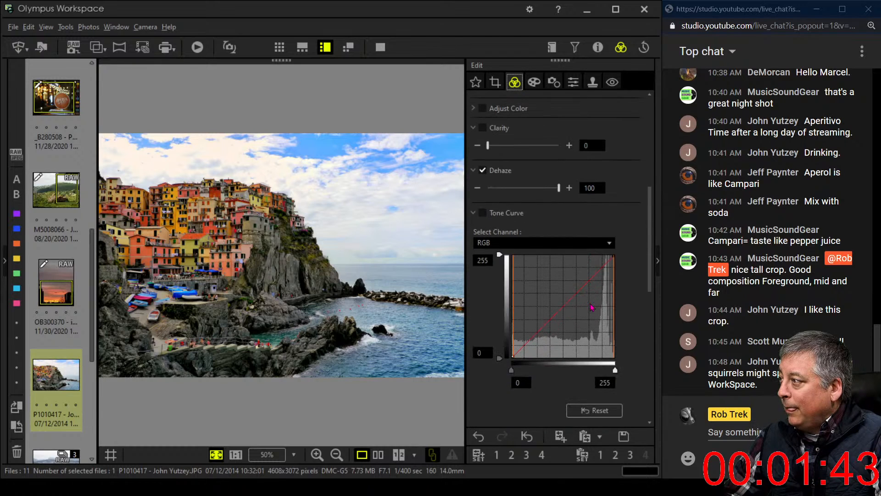
{"action": "scroll", "coordinate": [591, 308], "scroll_direction": "up", "scroll_amount": 8}
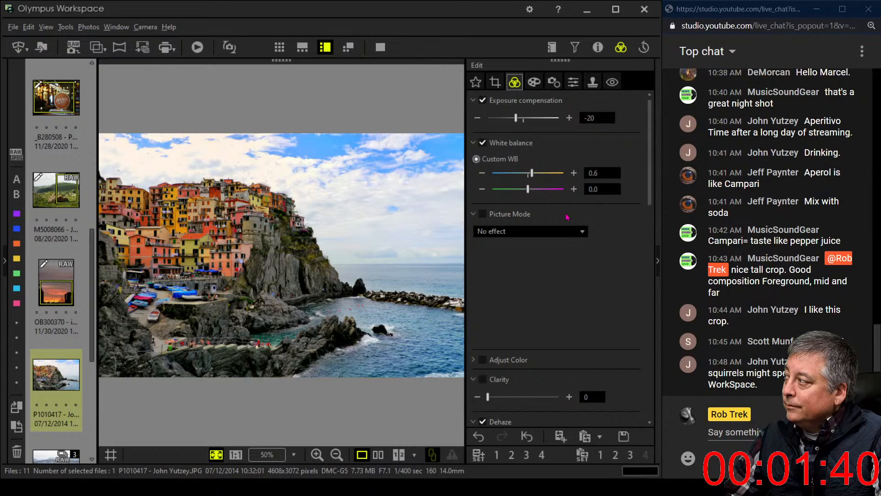
Step: Fine-tune the custom white balance to 0.7 on the blue–amber axis and -0.2 on the green–magenta axis
{"action": "left_click", "coordinate": [482, 189]}
{"action": "left_click", "coordinate": [482, 188]}
{"action": "left_click", "coordinate": [574, 173]}
{"action": "left_click", "coordinate": [574, 173]}
{"action": "left_click", "coordinate": [573, 173]}
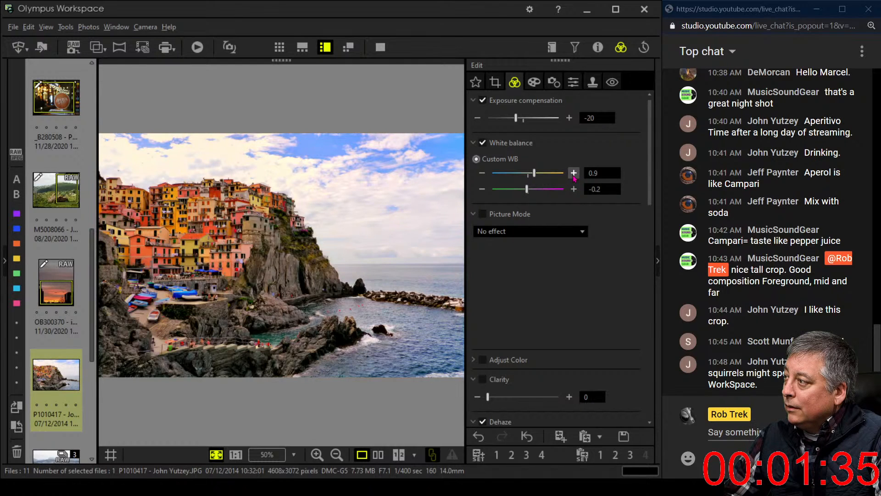
{"action": "left_click", "coordinate": [482, 173]}
{"action": "left_click", "coordinate": [482, 173]}
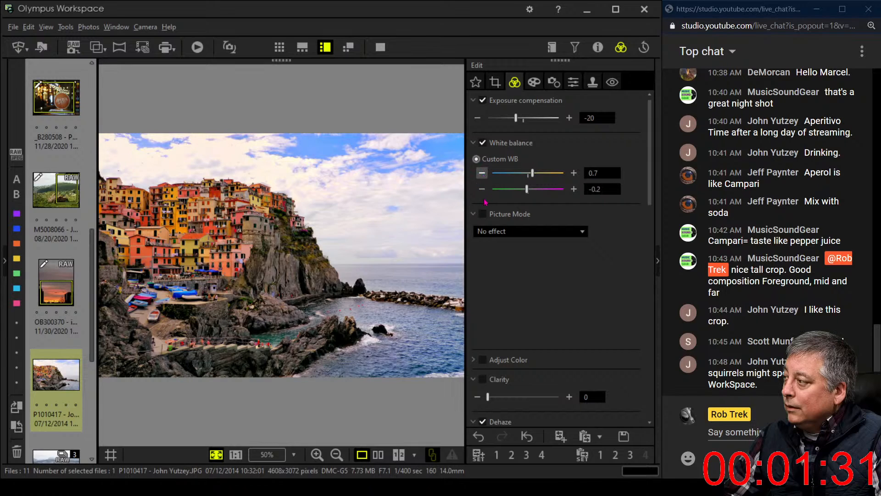
Step: Try a neutral green–magenta balance, and settle that white balance value at -0.4
{"action": "left_click", "coordinate": [573, 190]}
{"action": "left_click", "coordinate": [573, 189]}
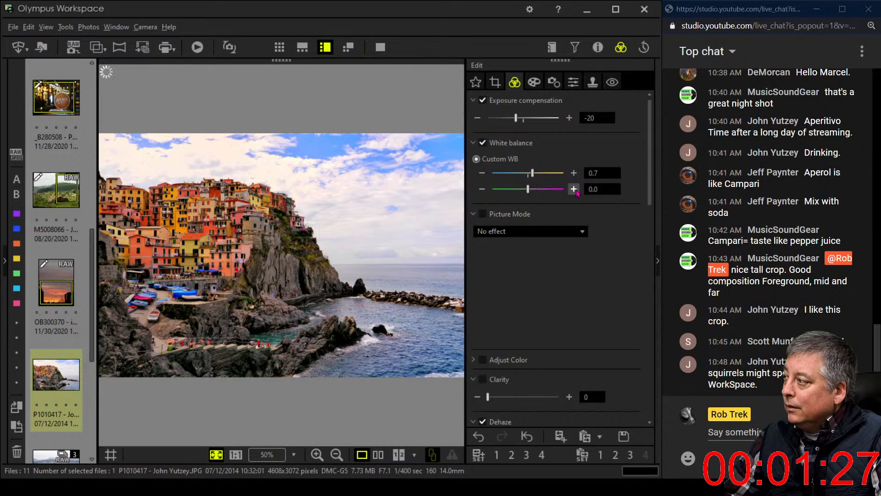
{"action": "left_click", "coordinate": [482, 189]}
{"action": "left_click", "coordinate": [482, 189]}
{"action": "left_click", "coordinate": [482, 189]}
{"action": "left_click", "coordinate": [481, 189]}
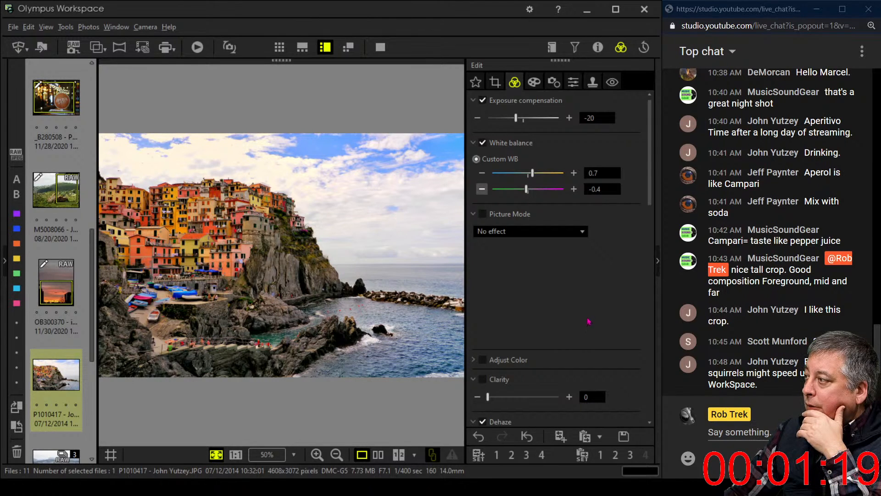
Step: Crop the coastal village photo to 16:9 at 4608 x 2592 pixels, shifting the frame slightly down, and preview it
{"action": "left_click", "coordinate": [495, 91]}
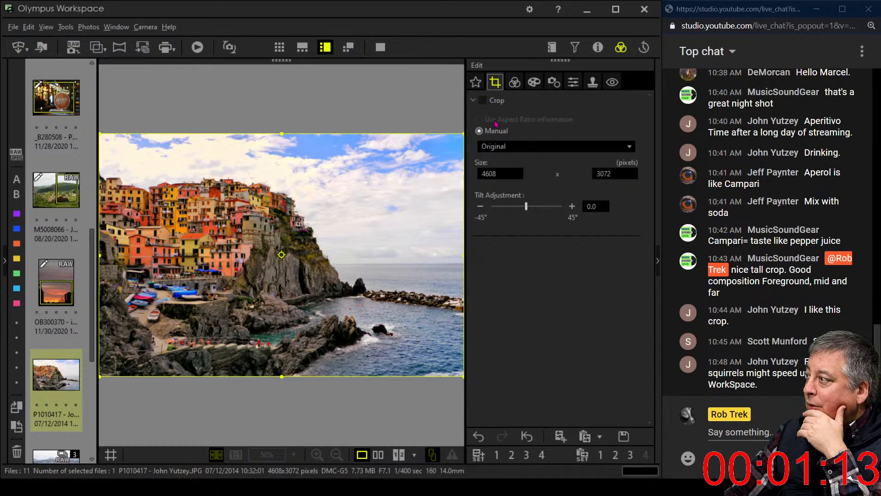
{"action": "left_click", "coordinate": [508, 147]}
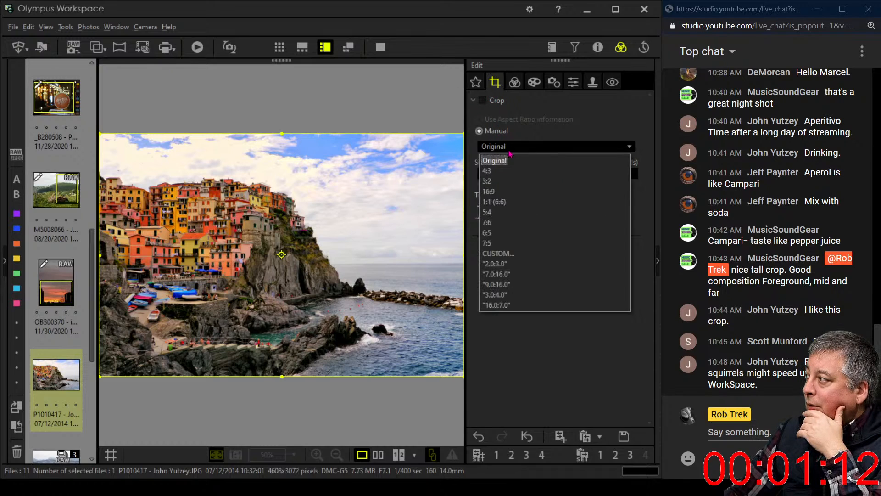
{"action": "left_click", "coordinate": [505, 192]}
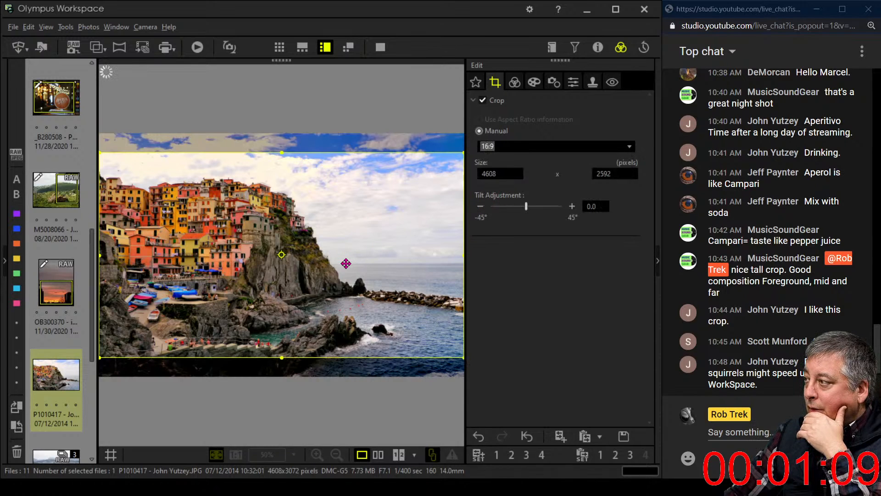
{"action": "left_click_drag", "start_coordinate": [346, 263], "coordinate": [348, 270]}
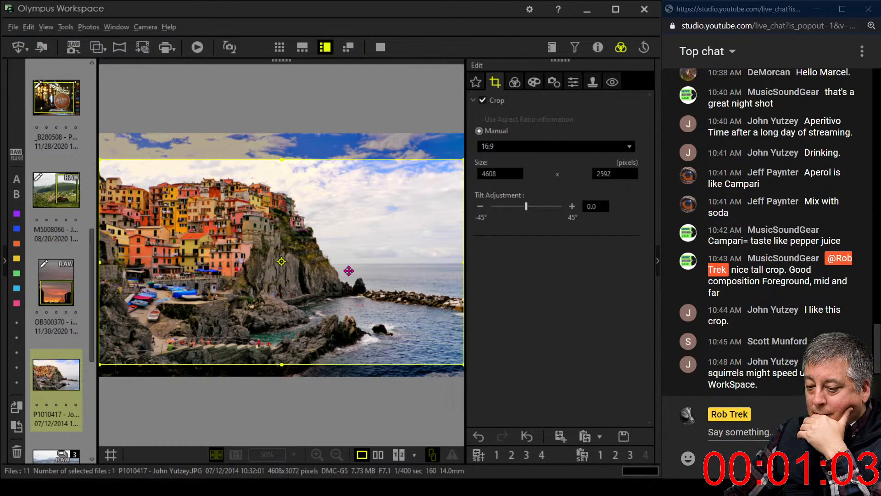
{"action": "left_click", "coordinate": [511, 85]}
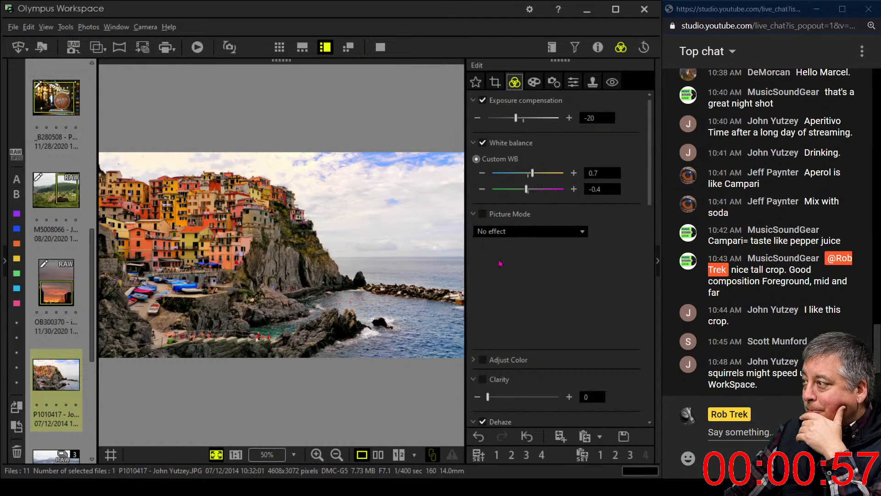
Step: Tighten the 16:9 crop to about 4023 x 2264 pixels, trimming the photo's left side and upper sky, and preview it
{"action": "left_click", "coordinate": [494, 83]}
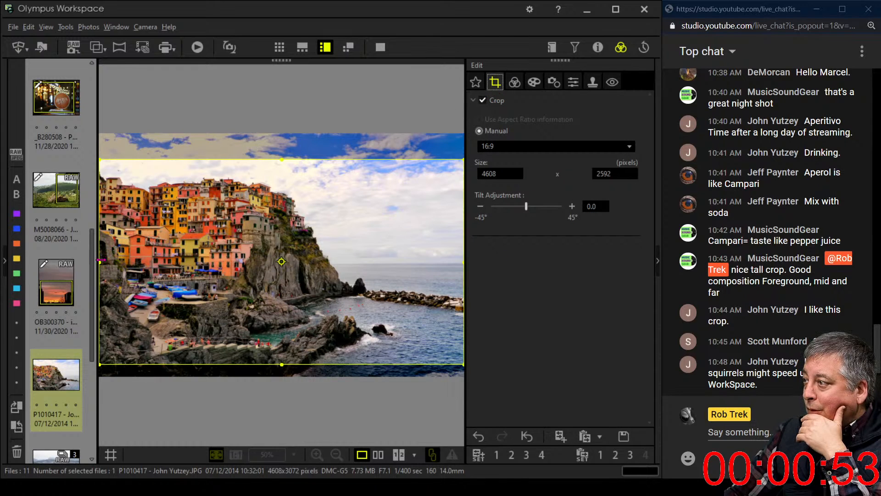
{"action": "left_click_drag", "start_coordinate": [100, 260], "coordinate": [136, 262]}
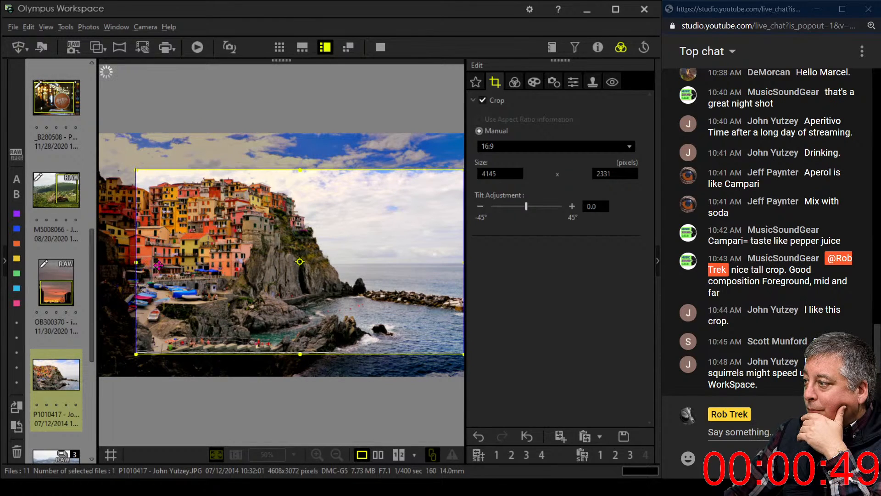
{"action": "left_click_drag", "start_coordinate": [153, 267], "coordinate": [159, 271]}
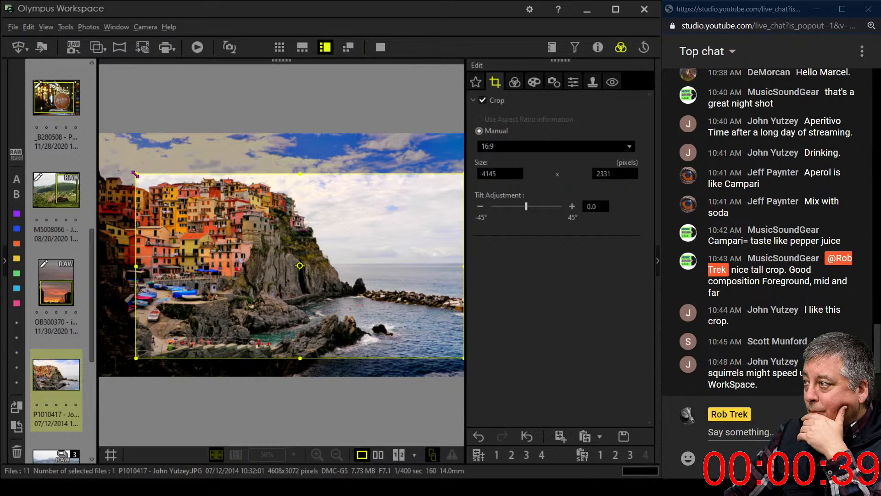
{"action": "left_click_drag", "start_coordinate": [135, 184], "coordinate": [144, 188]}
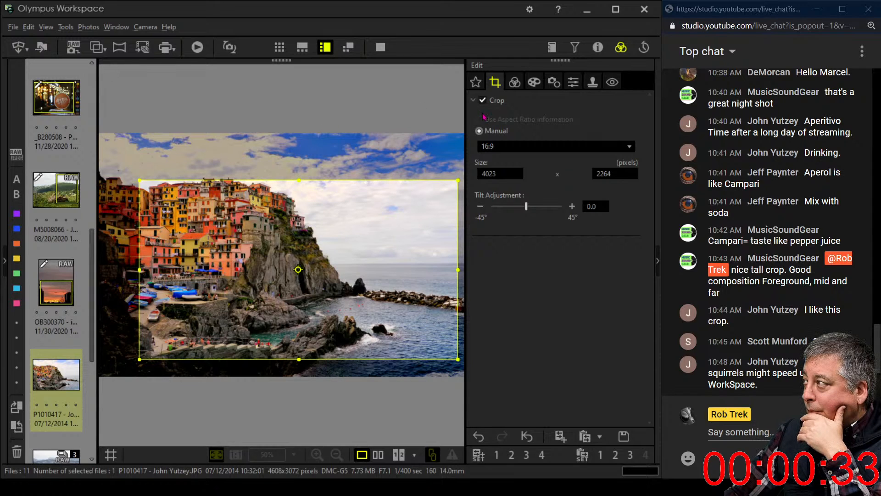
{"action": "left_click", "coordinate": [514, 81]}
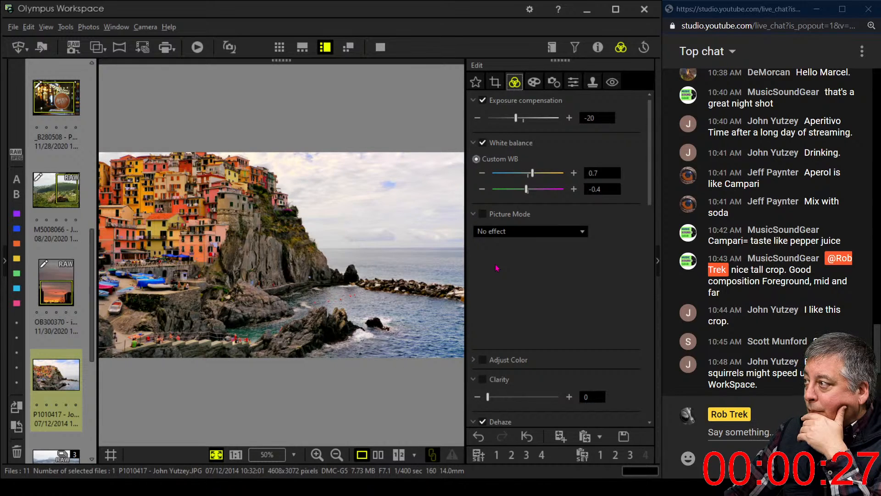
Step: Enlarge the crop to about 4086 x 2300 pixels and shift its frame slightly up and right across the photo
{"action": "left_click", "coordinate": [494, 82]}
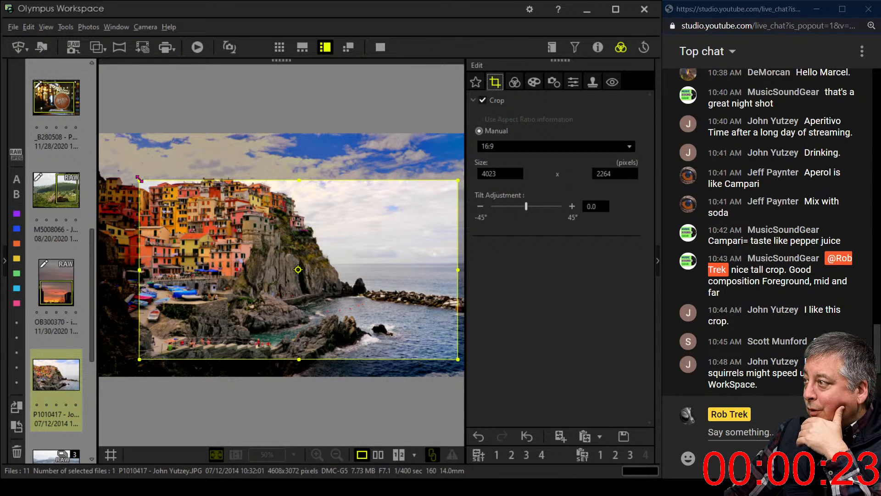
{"action": "left_click_drag", "start_coordinate": [139, 180], "coordinate": [134, 177]}
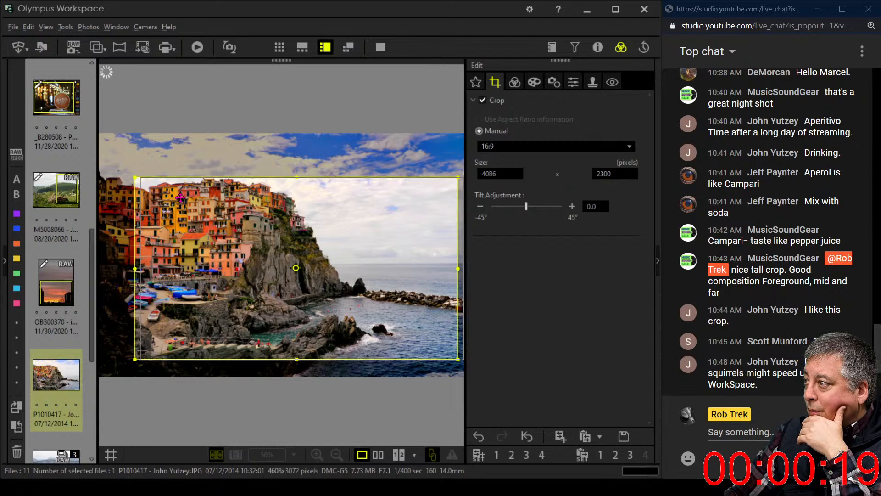
{"action": "left_click_drag", "start_coordinate": [180, 197], "coordinate": [180, 194]}
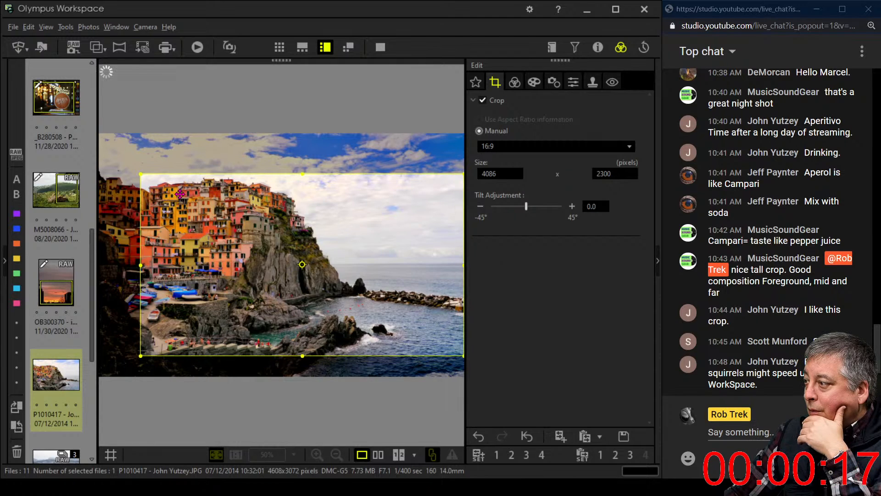
{"action": "left_click", "coordinate": [520, 85]}
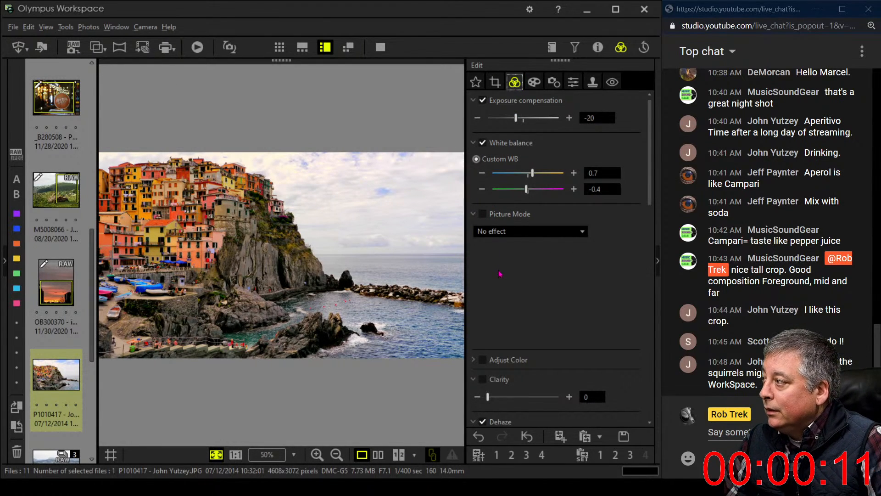
Step: Lift the shadows on the RGB tone curve, with the black point at 5 for both input and output
{"action": "scroll", "coordinate": [550, 321], "scroll_direction": "down", "scroll_amount": 3}
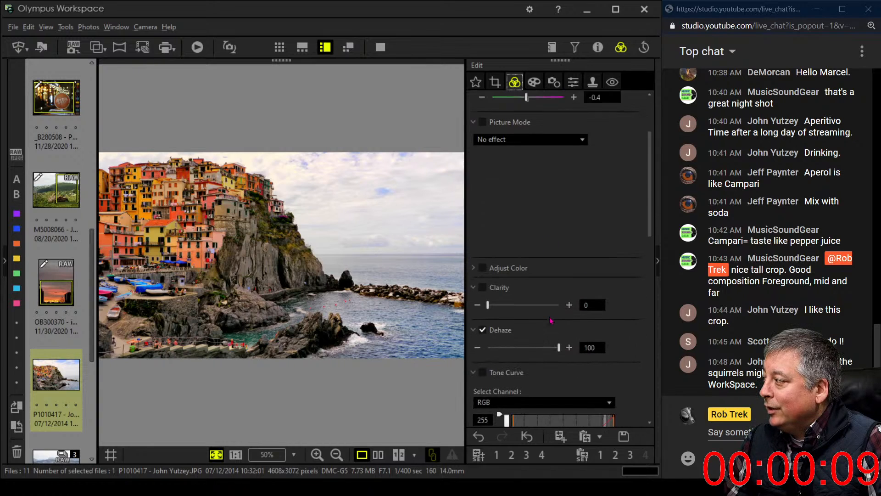
{"action": "scroll", "coordinate": [550, 320], "scroll_direction": "down", "scroll_amount": 7}
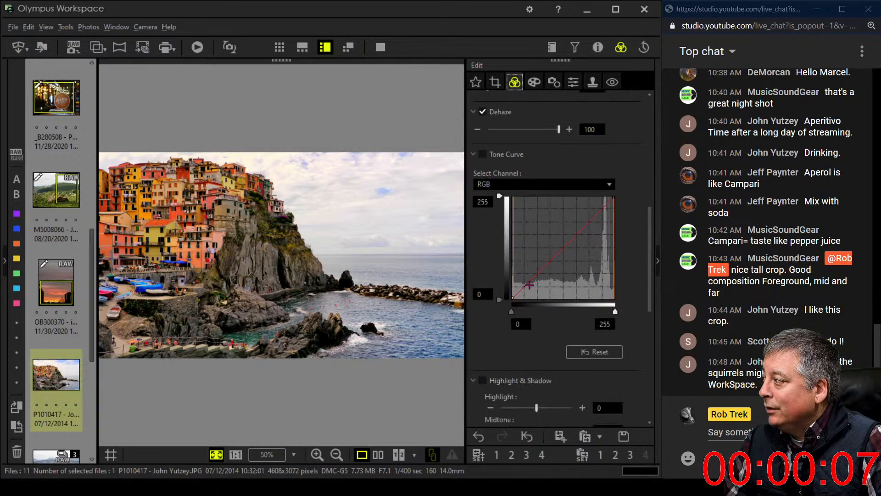
{"action": "left_click_drag", "start_coordinate": [514, 298], "coordinate": [525, 279]}
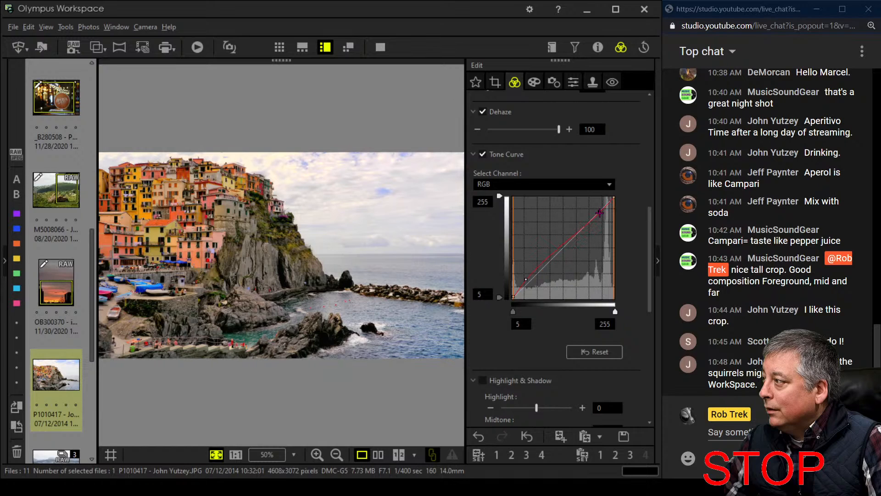
{"action": "left_click", "coordinate": [599, 213]}
Step: Raise the upper midtones of the blue channel's tone curve slightly while anchoring its shadows
{"action": "left_click", "coordinate": [565, 184]}
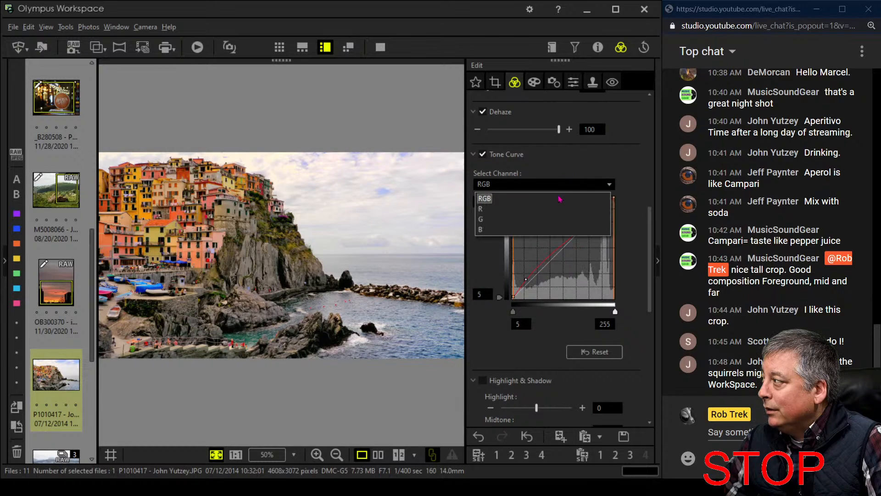
{"action": "left_click", "coordinate": [547, 229]}
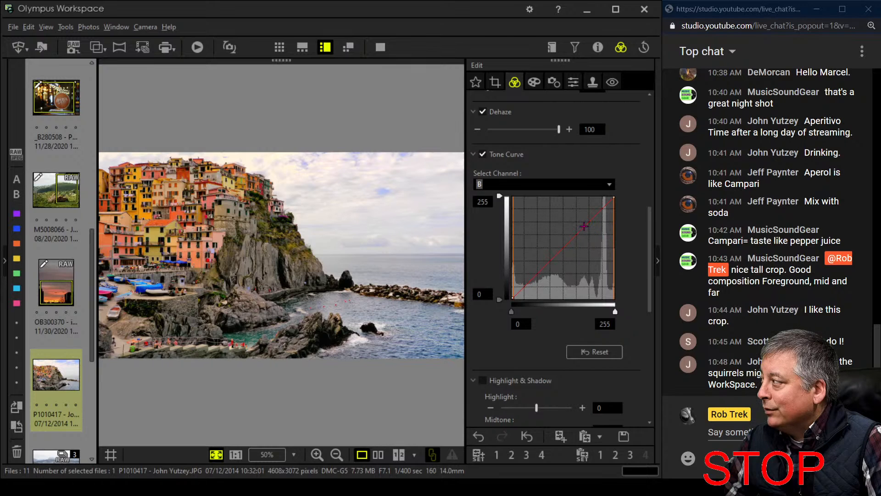
{"action": "left_click_drag", "start_coordinate": [580, 229], "coordinate": [584, 221]}
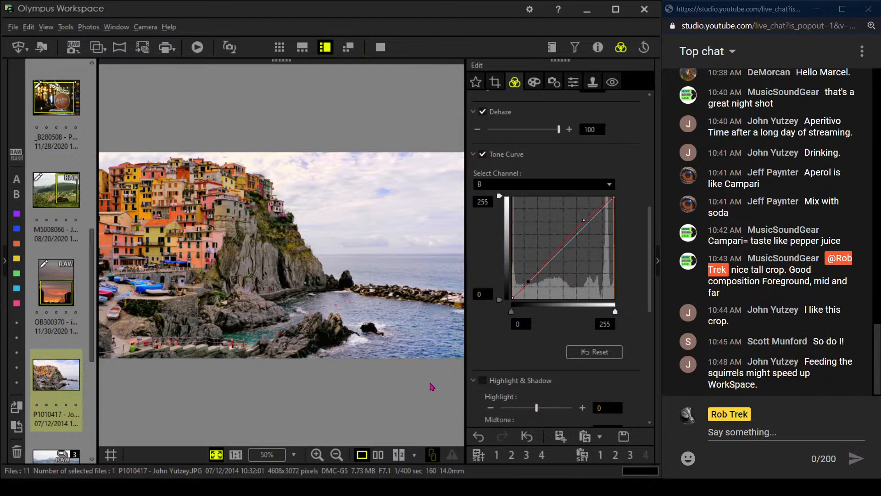
Step: Compare the original and the edited village photo side by side in full screen
{"action": "left_click", "coordinate": [378, 455]}
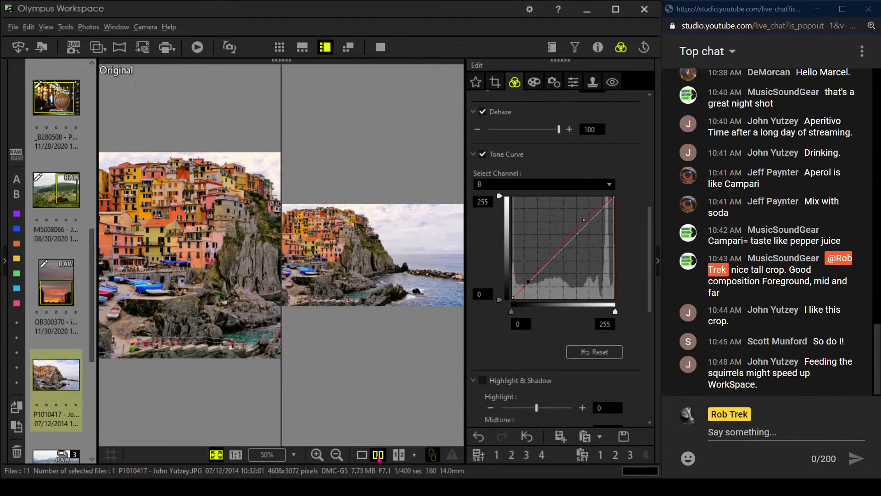
{"action": "left_click", "coordinate": [382, 48]}
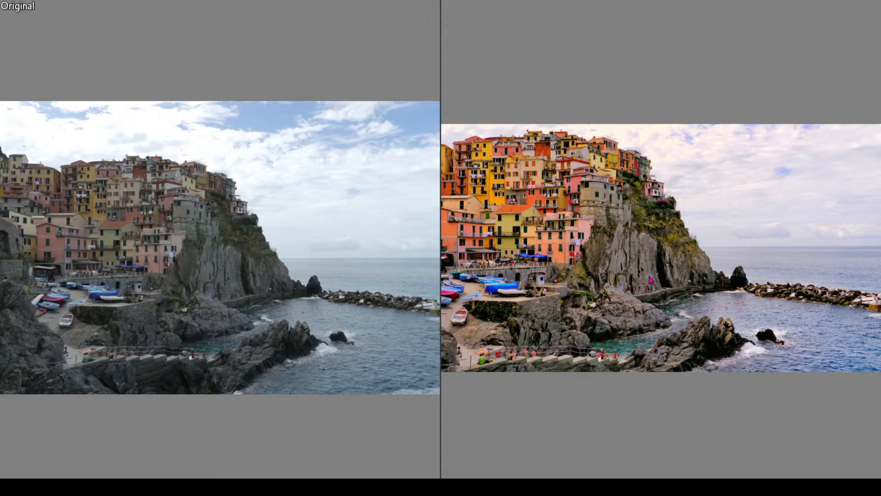
{"action": "key", "text": "Escape"}
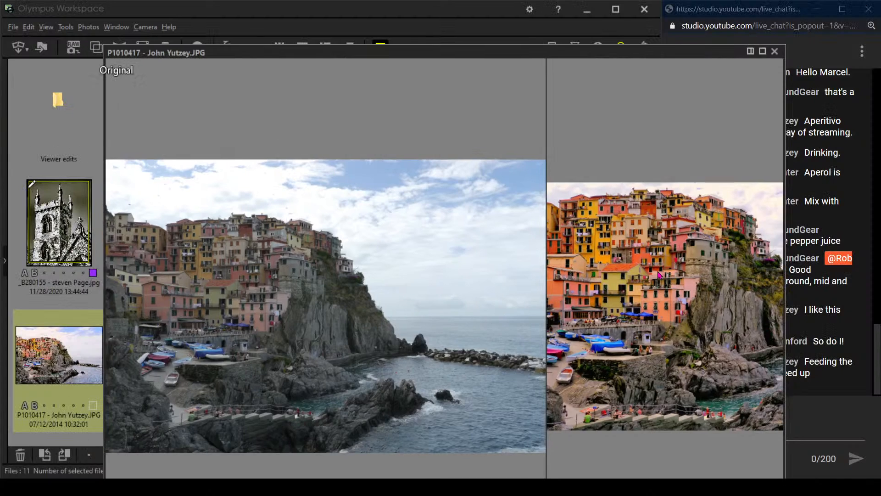
Step: Sharpen the village photo with a sharpness value of 4
{"action": "left_click", "coordinate": [575, 87]}
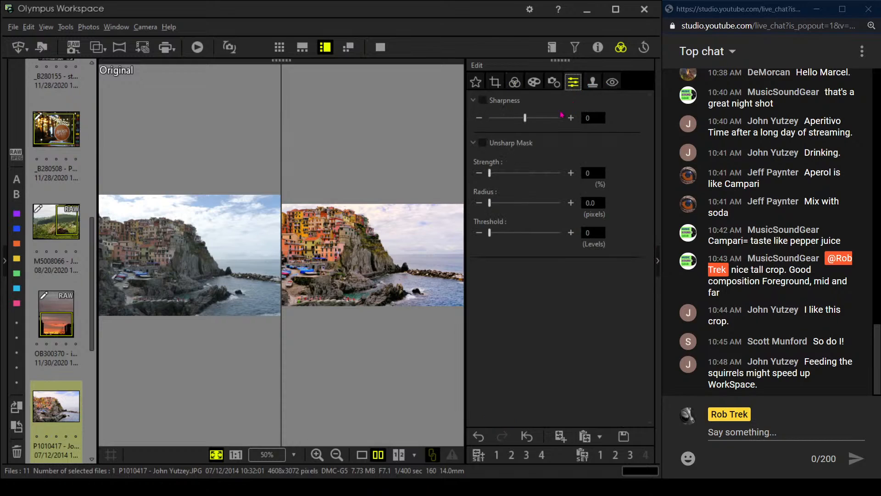
{"action": "left_click", "coordinate": [534, 118]}
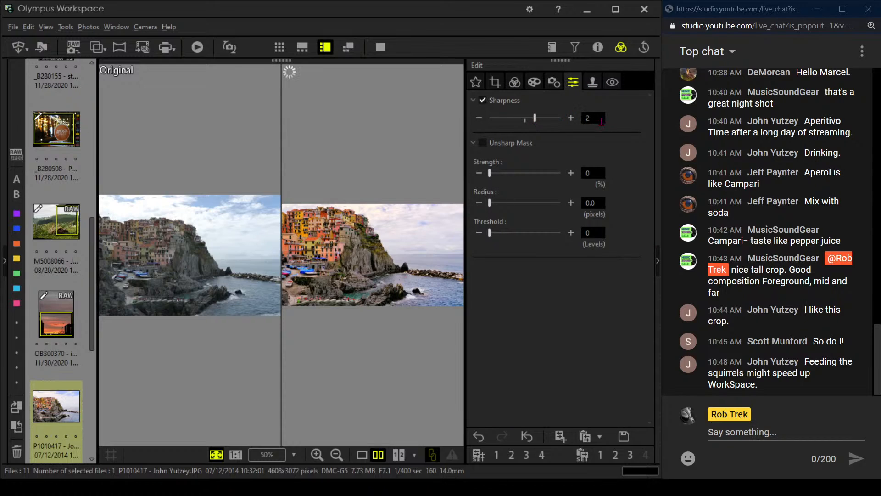
{"action": "left_click", "coordinate": [545, 119]}
Step: Compare the sharpened photo with its original in full screen, and return to the single-image view
{"action": "left_click", "coordinate": [366, 459]}
{"action": "left_click", "coordinate": [378, 454]}
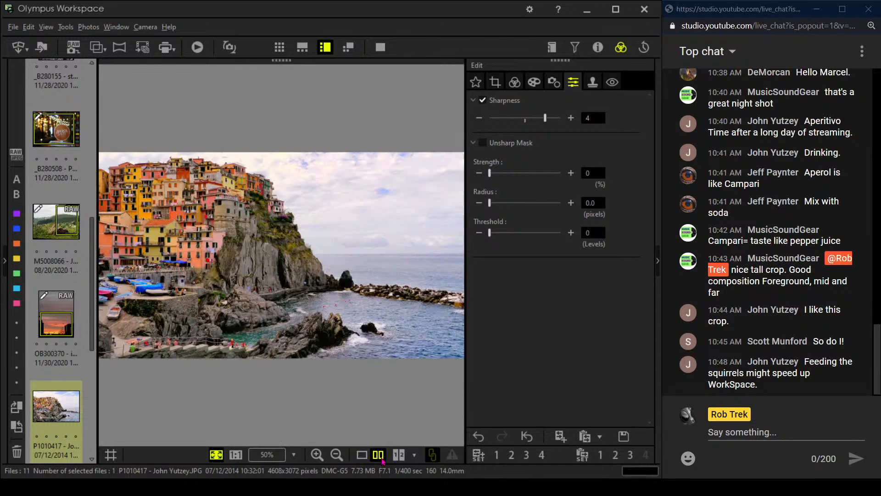
{"action": "left_click", "coordinate": [380, 48]}
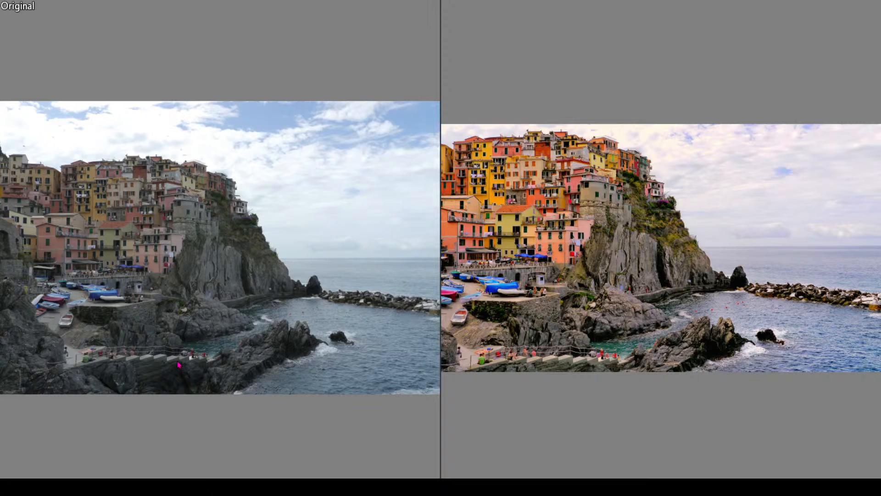
{"action": "key", "text": "Escape"}
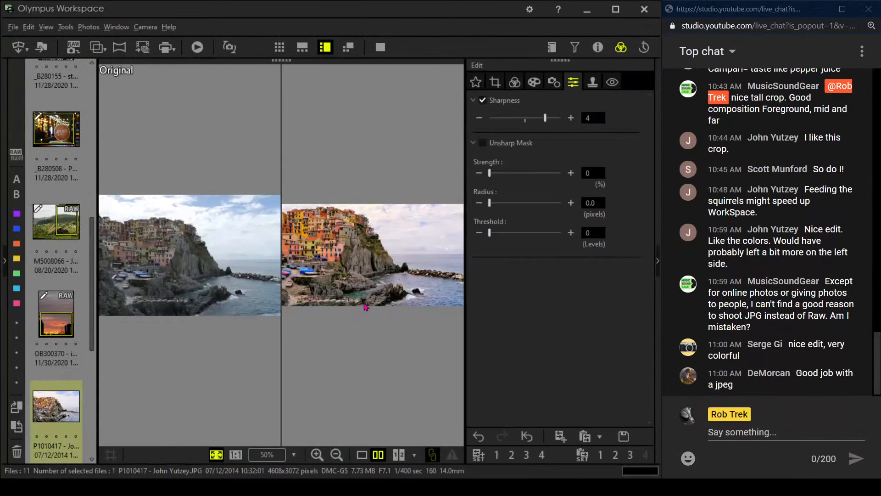
{"action": "left_click", "coordinate": [362, 455]}
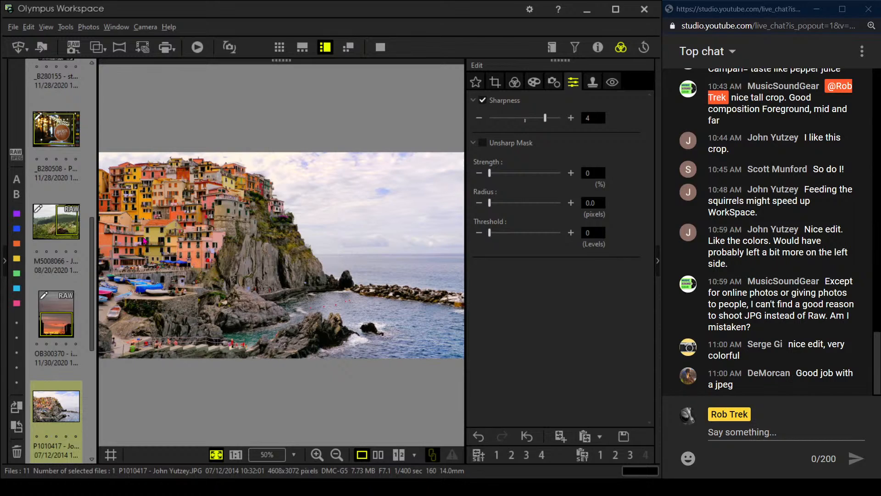
Step: Widen the 16:9 crop to about 4311 x 2426 pixels to include more of the village's left side, and preview it
{"action": "left_click", "coordinate": [495, 82]}
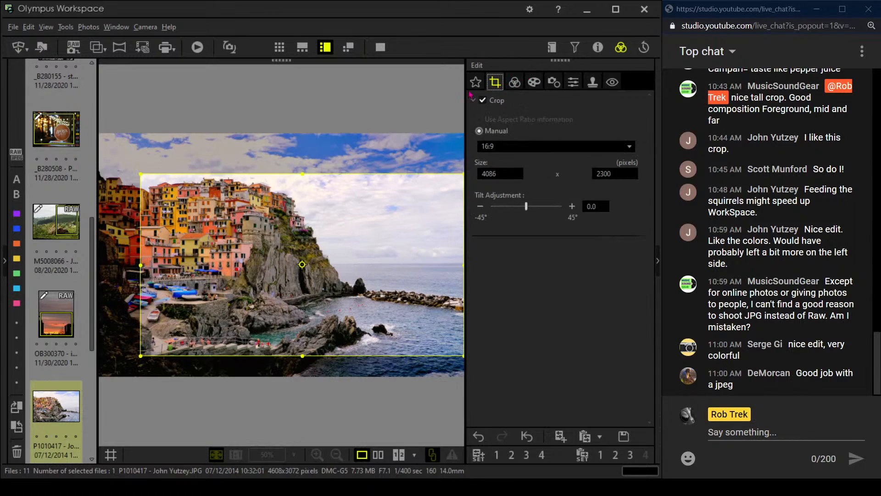
{"action": "left_click_drag", "start_coordinate": [145, 273], "coordinate": [123, 266]}
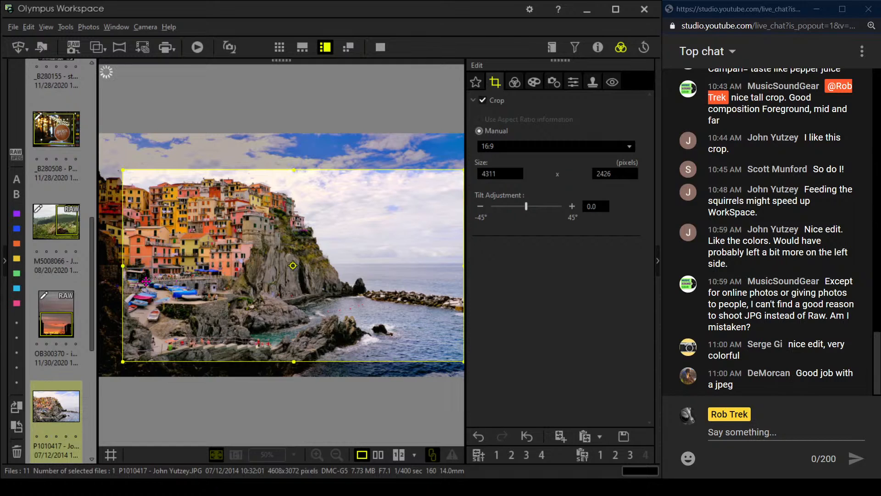
{"action": "left_click", "coordinate": [515, 86]}
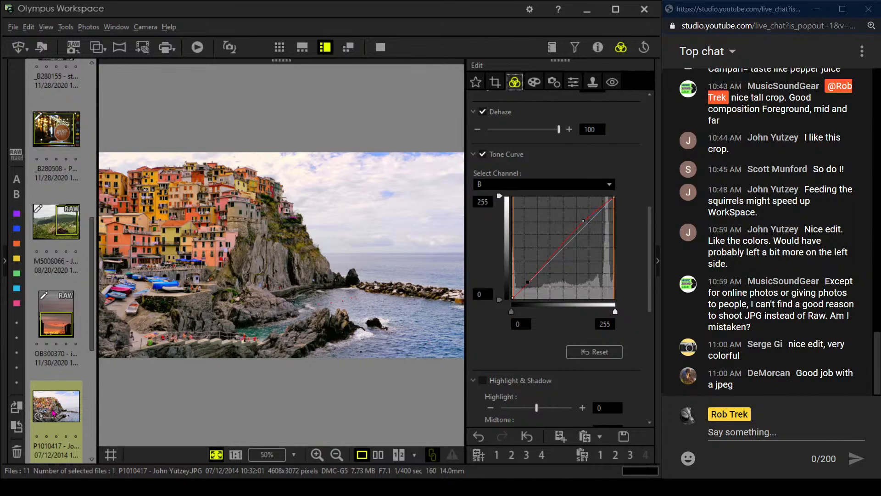
Step: Open the RAW photo P4171131 of the helicopter spraying over the hills and display its shooting properties
{"action": "scroll", "coordinate": [66, 394], "scroll_direction": "down", "scroll_amount": 3}
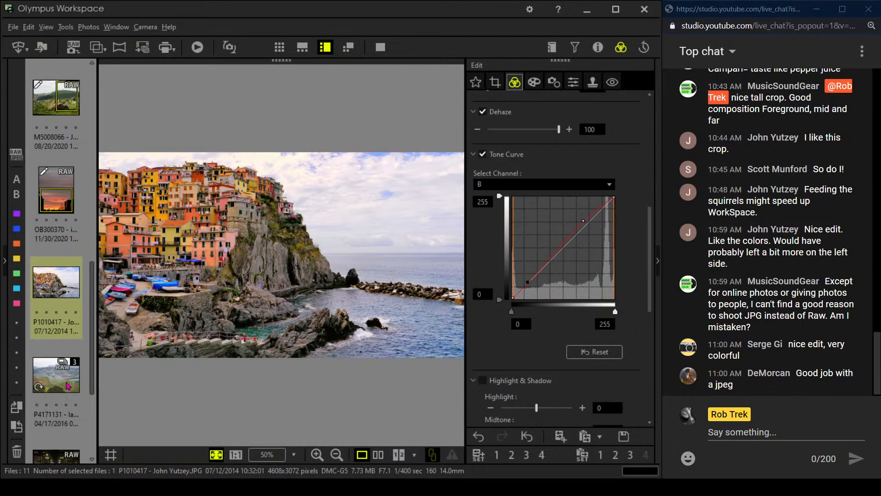
{"action": "left_click", "coordinate": [67, 385]}
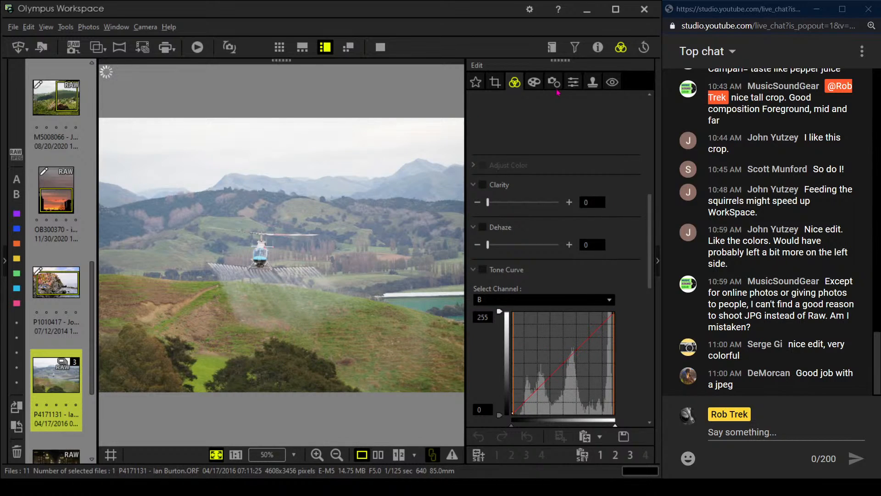
{"action": "left_click", "coordinate": [597, 47]}
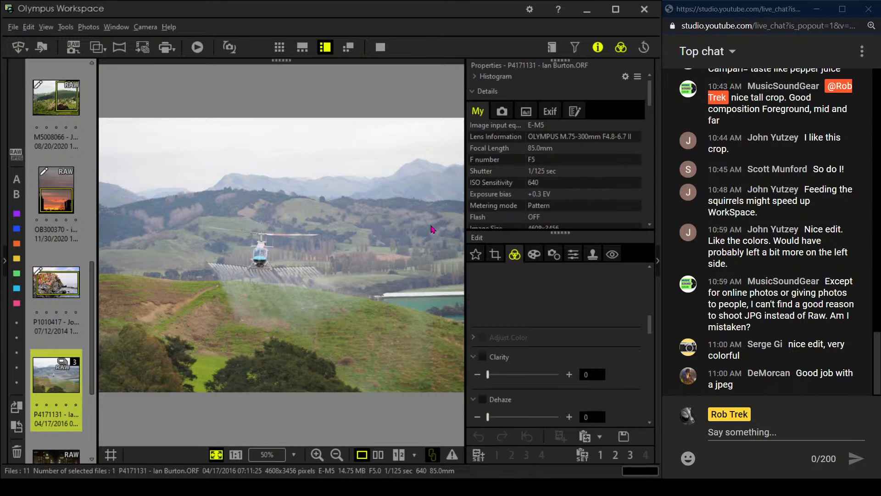
Step: Inspect the helicopter and its spray boom at 1:1 magnification, and return to the full photo view
{"action": "left_click", "coordinate": [265, 262]}
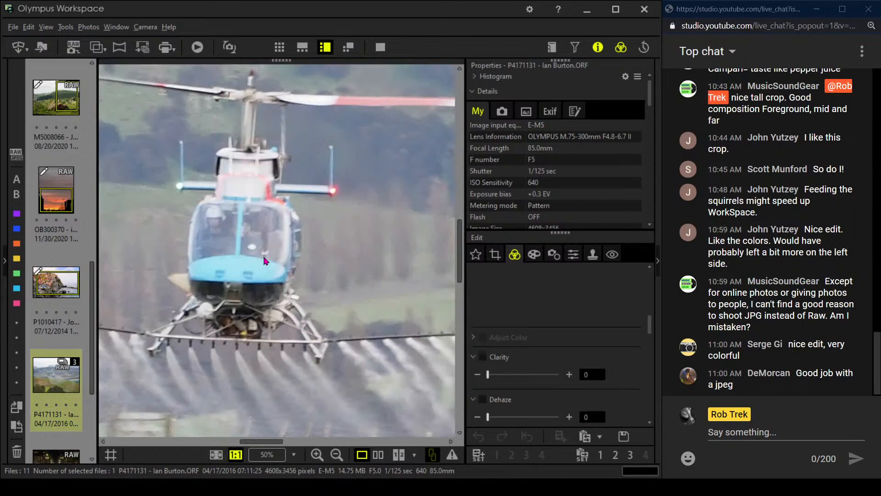
{"action": "left_click_drag", "start_coordinate": [261, 262], "coordinate": [287, 248]}
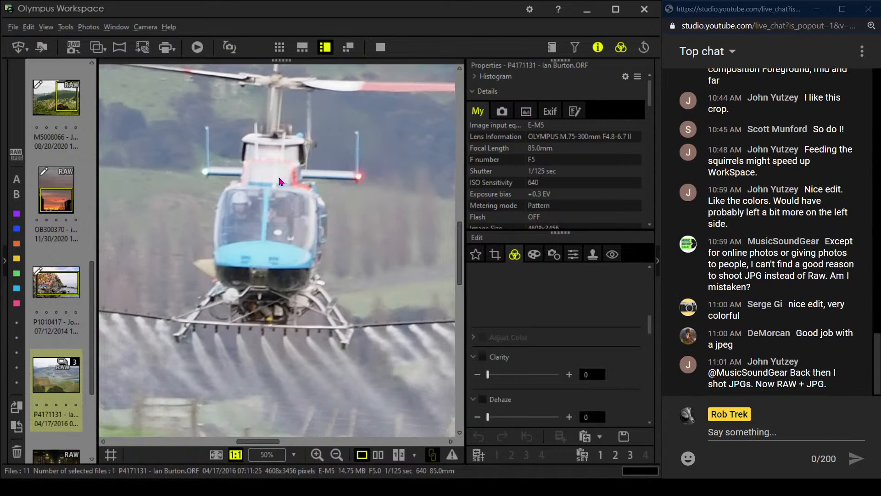
{"action": "left_click", "coordinate": [252, 272]}
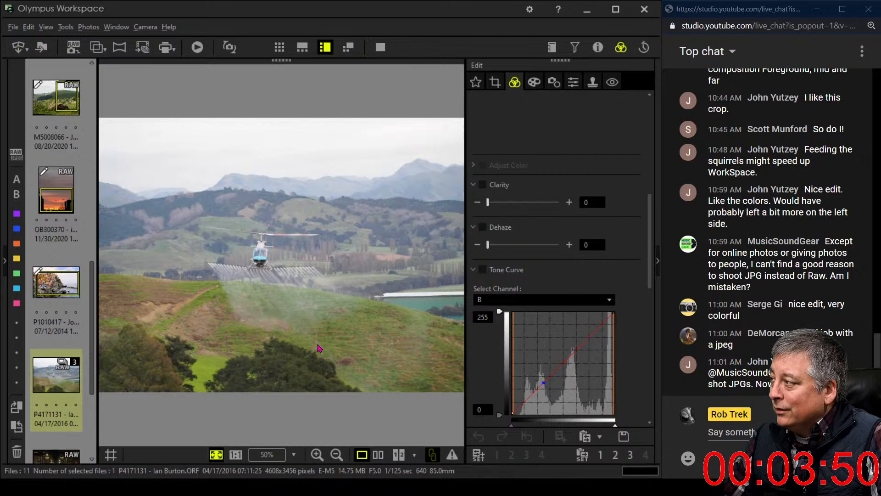
Step: Apply a dehaze of 79 to the helicopter photo and switch the tone curve to the RGB channel
{"action": "left_click_drag", "start_coordinate": [488, 245], "coordinate": [531, 248]}
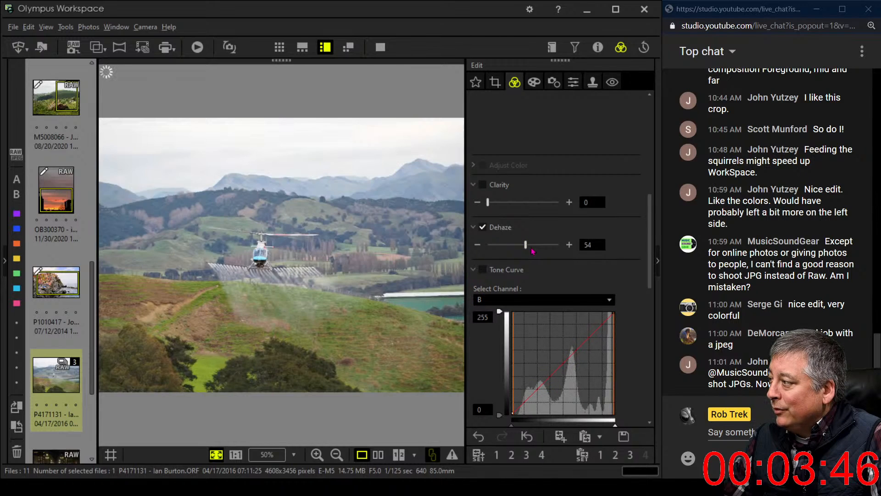
{"action": "left_click_drag", "start_coordinate": [528, 249], "coordinate": [546, 251]}
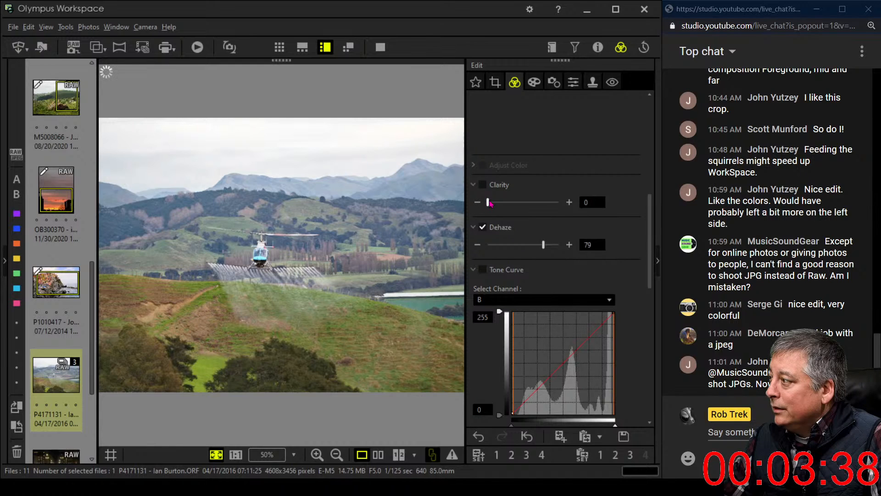
{"action": "left_click", "coordinate": [568, 300]}
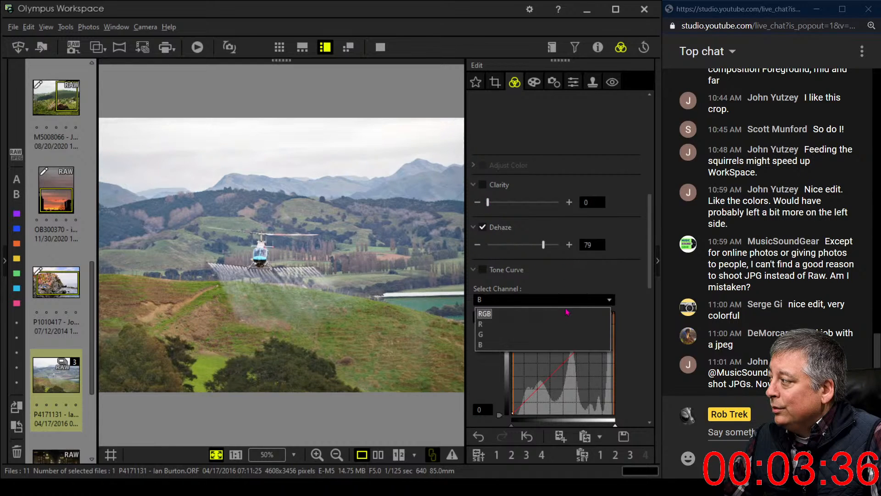
{"action": "left_click", "coordinate": [568, 313]}
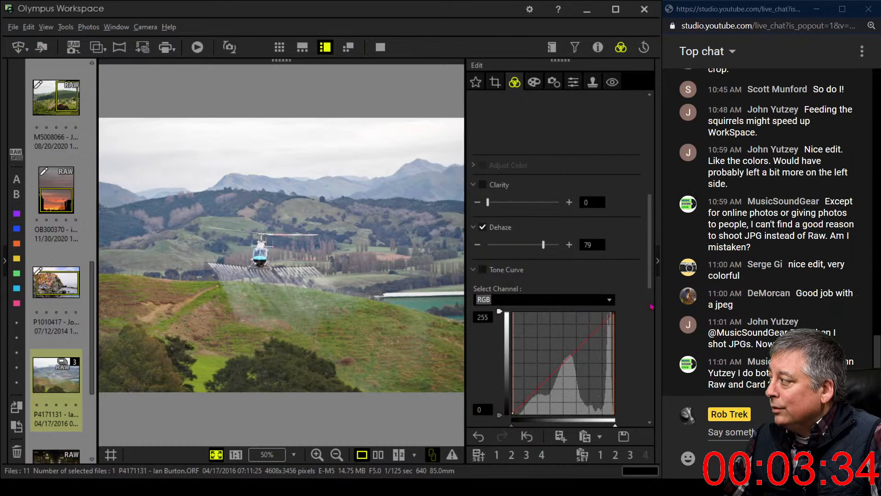
{"action": "scroll", "coordinate": [551, 339], "scroll_direction": "down", "scroll_amount": 1}
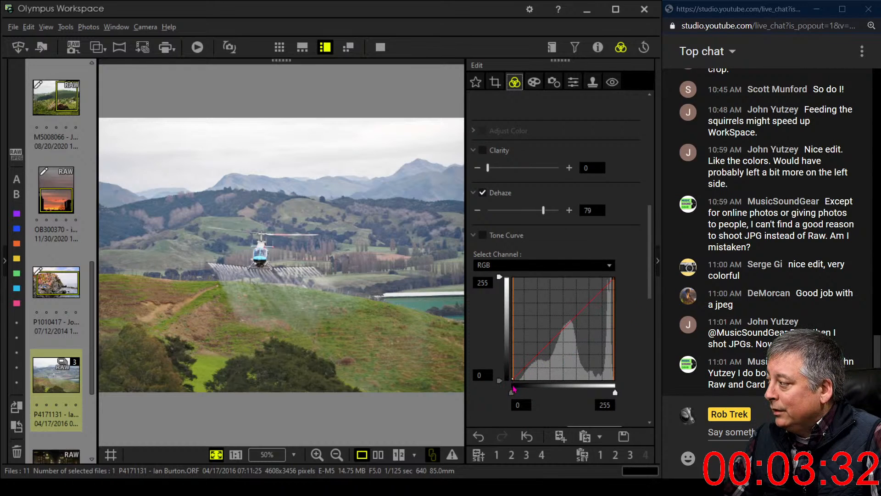
Step: Set the RGB tone curve's black input level to 18, pull down the highlights, and adjust the midtone and shadow points
{"action": "left_click_drag", "start_coordinate": [511, 393], "coordinate": [519, 395]}
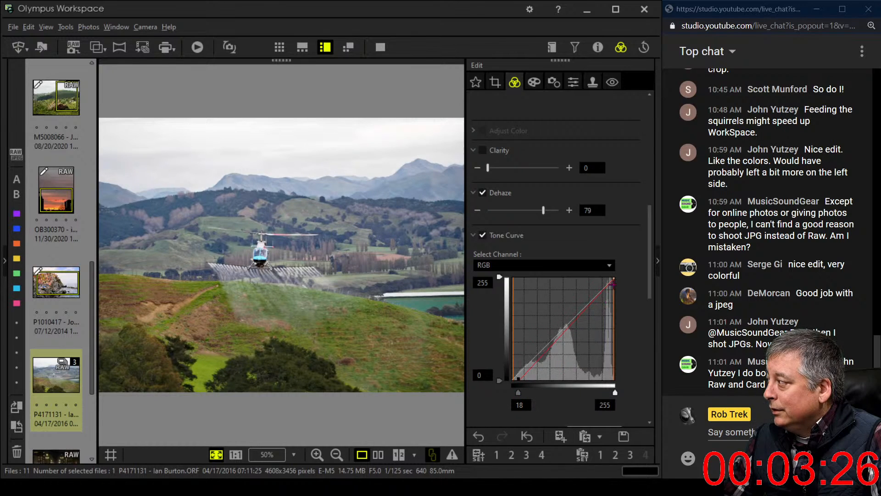
{"action": "mouse_move", "coordinate": [613, 280]}
{"action": "left_mouse_down"}
{"action": "mouse_move", "coordinate": [615, 298]}
{"action": "mouse_move", "coordinate": [615, 270]}
{"action": "left_mouse_up"}
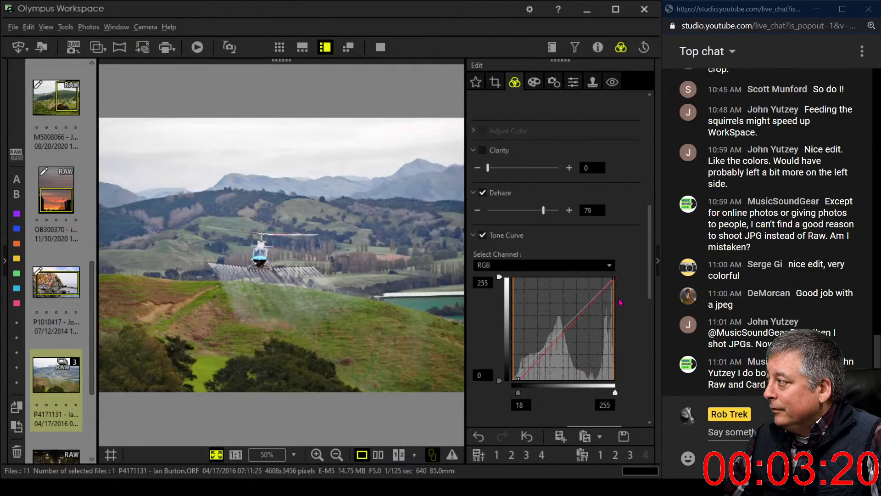
{"action": "left_click_drag", "start_coordinate": [602, 295], "coordinate": [604, 301]}
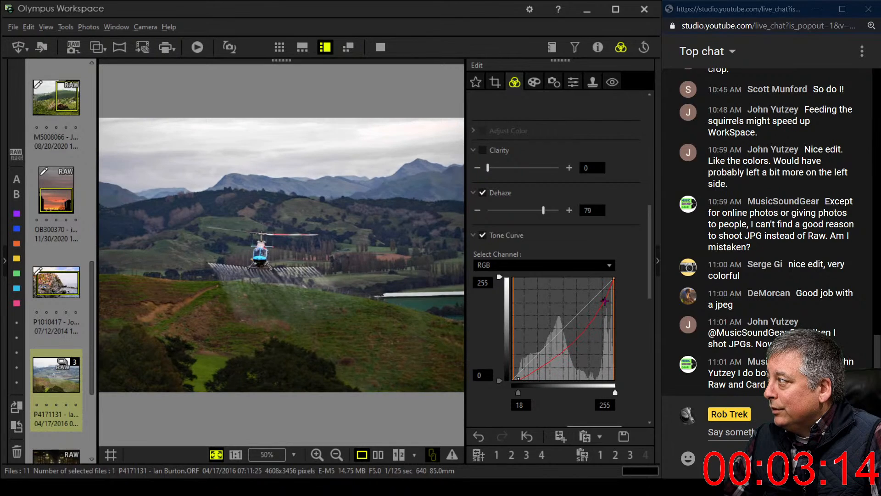
{"action": "left_click_drag", "start_coordinate": [547, 364], "coordinate": [569, 329]}
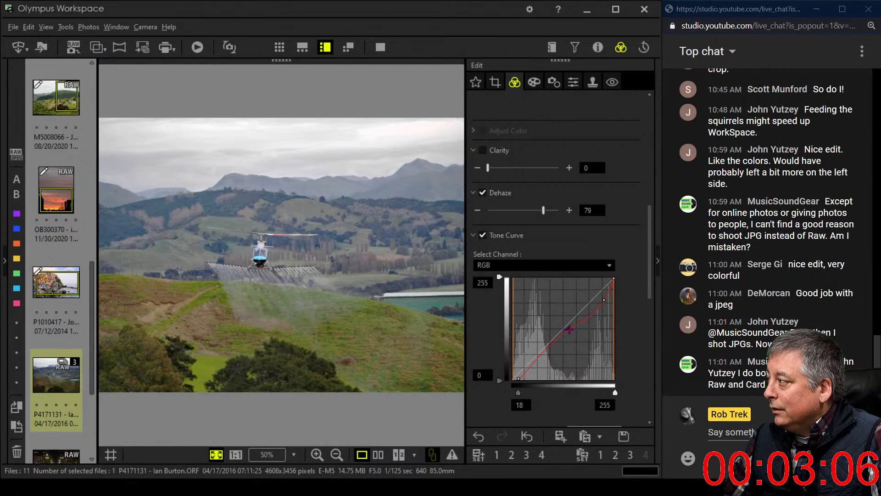
{"action": "left_click_drag", "start_coordinate": [535, 363], "coordinate": [535, 367]}
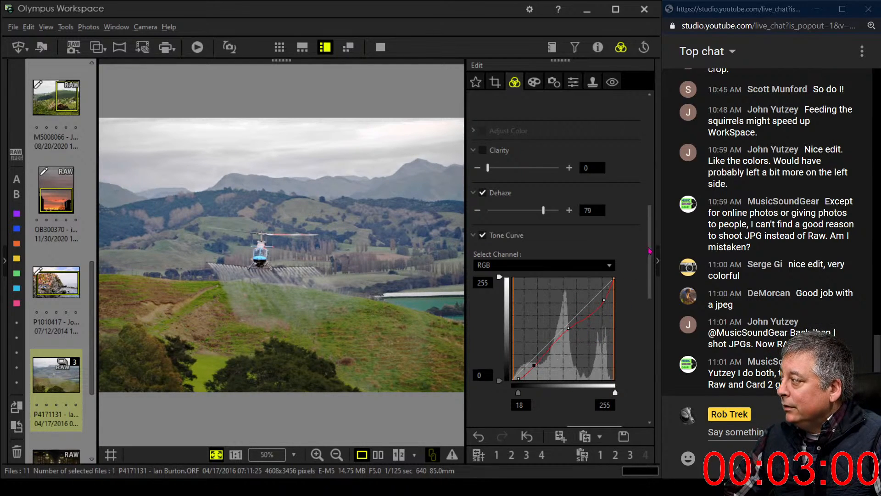
Step: Set the helicopter photo's saturation to 0.4 and its clarity to 23
{"action": "scroll", "coordinate": [645, 302], "scroll_direction": "down", "scroll_amount": 4}
{"action": "scroll", "coordinate": [645, 301], "scroll_direction": "down", "scroll_amount": 5}
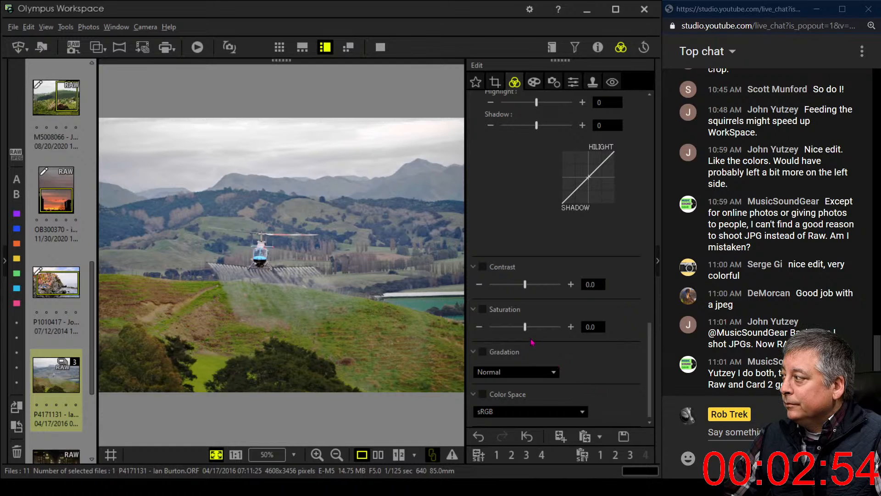
{"action": "left_click_drag", "start_coordinate": [528, 332], "coordinate": [534, 331]}
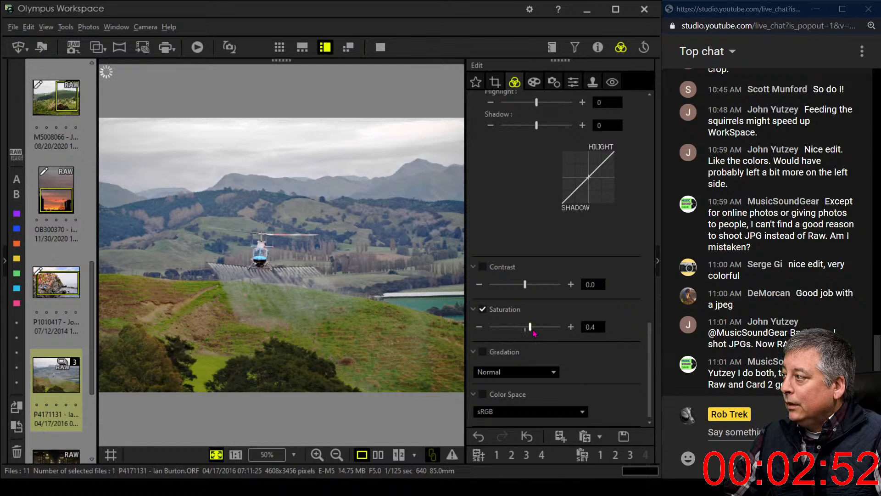
{"action": "left_click_drag", "start_coordinate": [648, 350], "coordinate": [653, 184]}
{"action": "scroll", "coordinate": [520, 270], "scroll_direction": "down", "scroll_amount": 3}
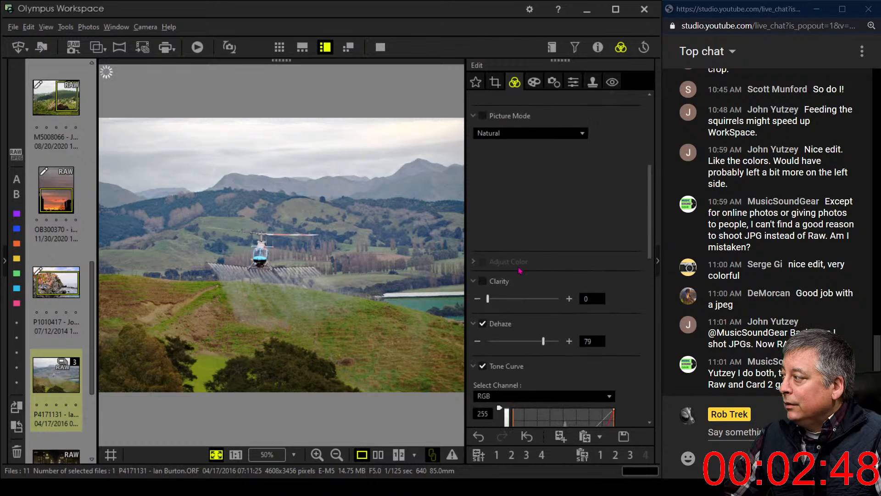
{"action": "left_click_drag", "start_coordinate": [491, 302], "coordinate": [507, 303]}
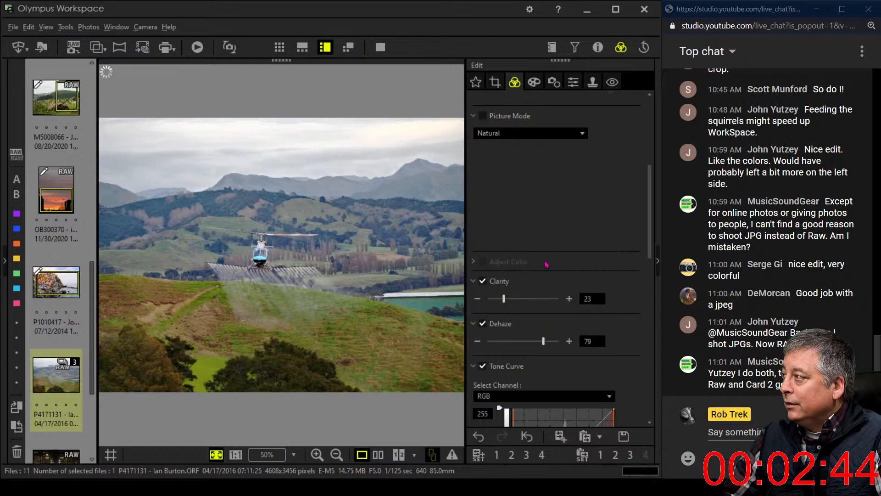
Step: Warm the photo with a custom white balance of 7828 K
{"action": "left_click_drag", "start_coordinate": [649, 246], "coordinate": [647, 174]}
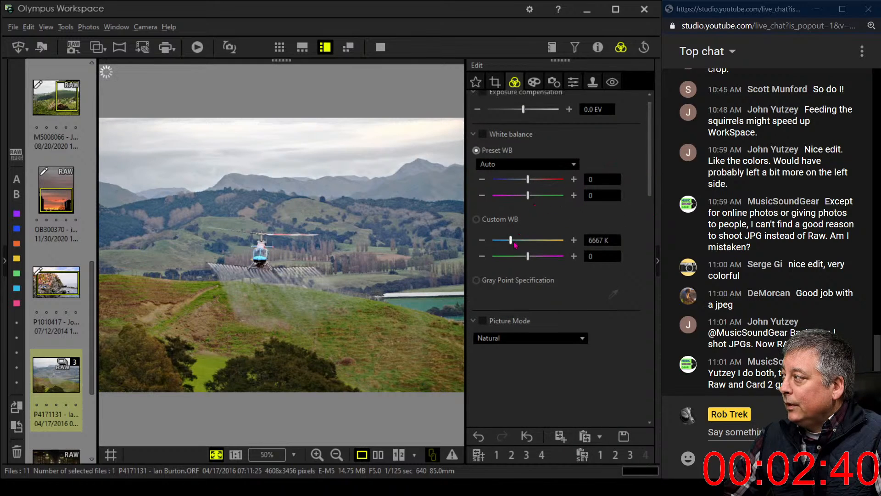
{"action": "left_click_drag", "start_coordinate": [513, 244], "coordinate": [517, 246]}
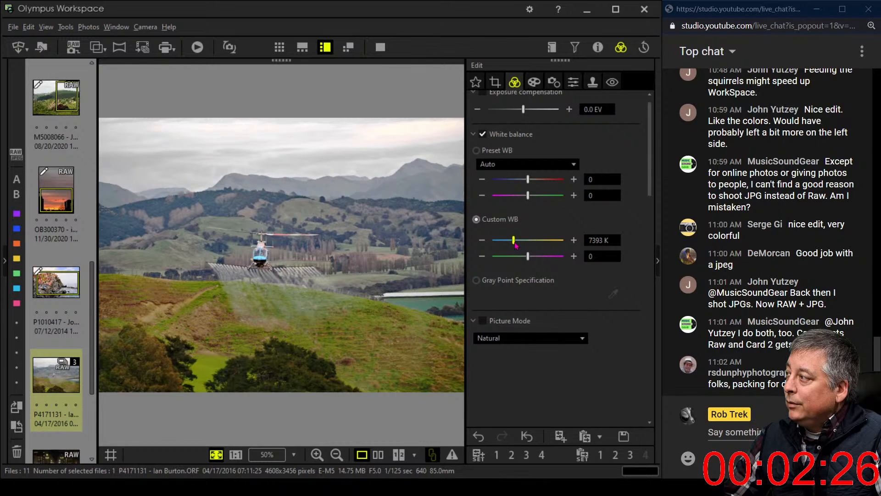
{"action": "left_click_drag", "start_coordinate": [516, 245], "coordinate": [517, 245]}
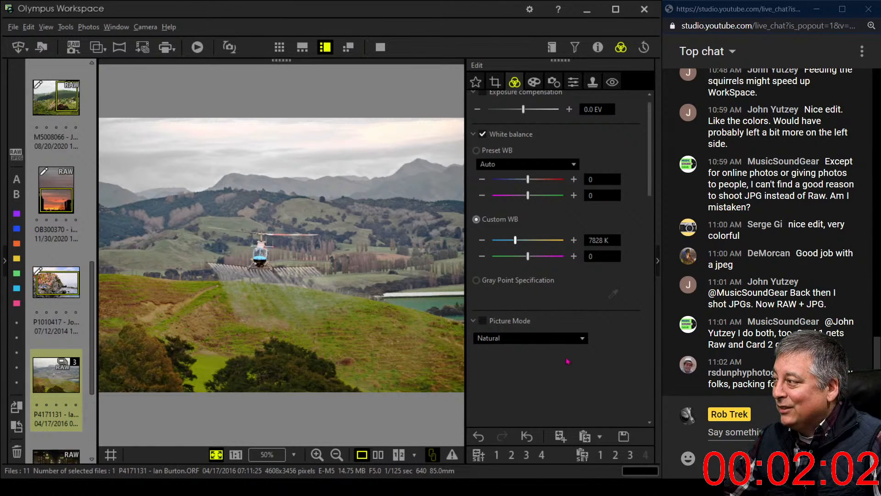
Step: Shift the RGB tone curve's shadow point slightly toward the midtones, keeping it below the diagonal
{"action": "scroll", "coordinate": [645, 285], "scroll_direction": "down", "scroll_amount": 10}
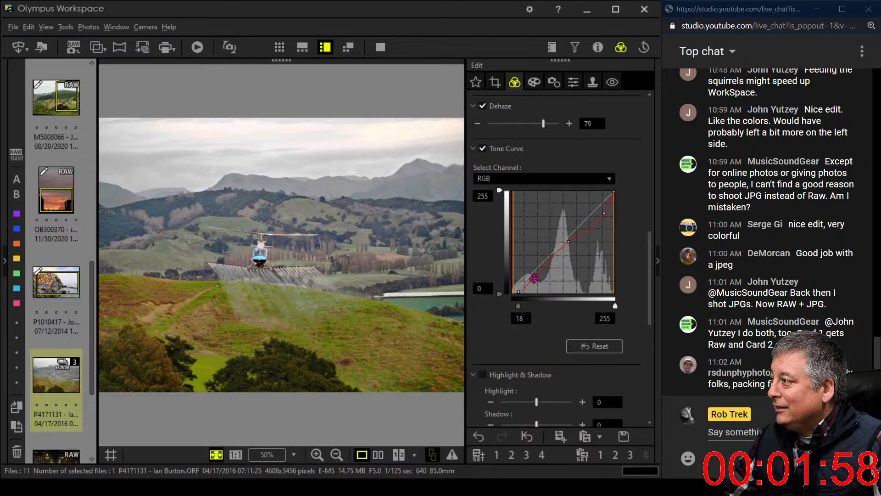
{"action": "left_click_drag", "start_coordinate": [533, 277], "coordinate": [541, 274]}
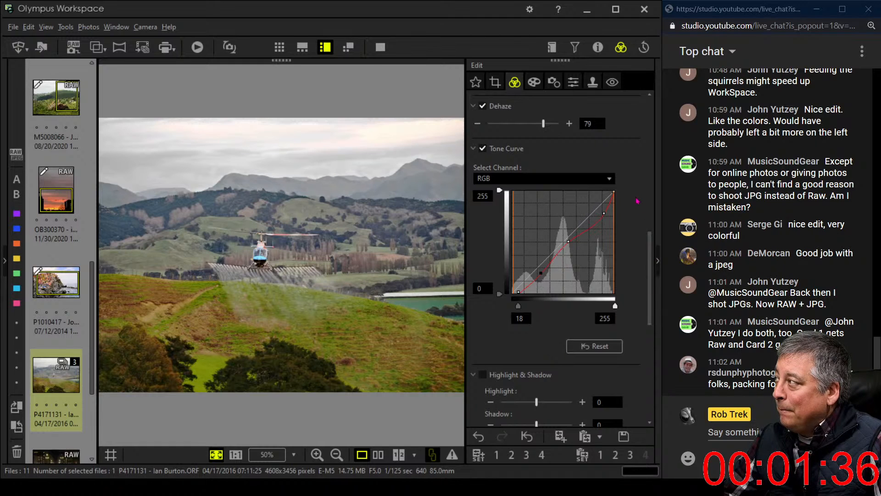
Step: Darken the photo with an exposure compensation of -0.8 EV
{"action": "left_click_drag", "start_coordinate": [650, 255], "coordinate": [664, 119]}
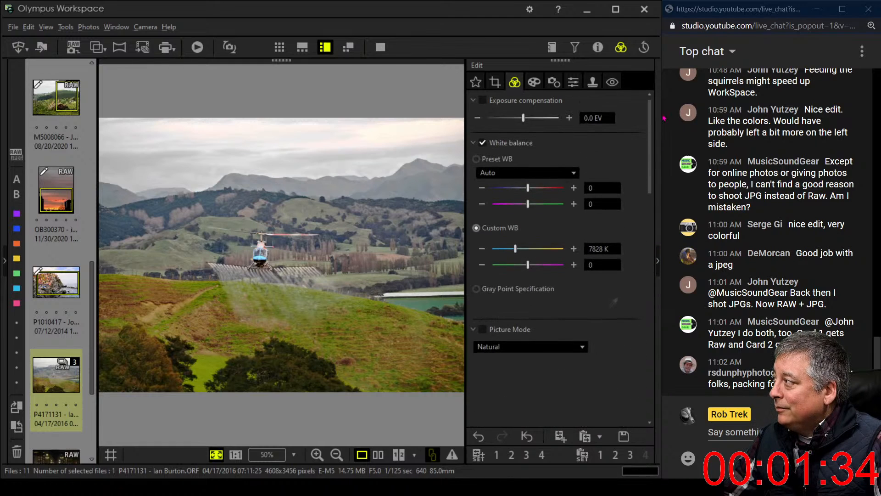
{"action": "left_click_drag", "start_coordinate": [523, 118], "coordinate": [508, 120]}
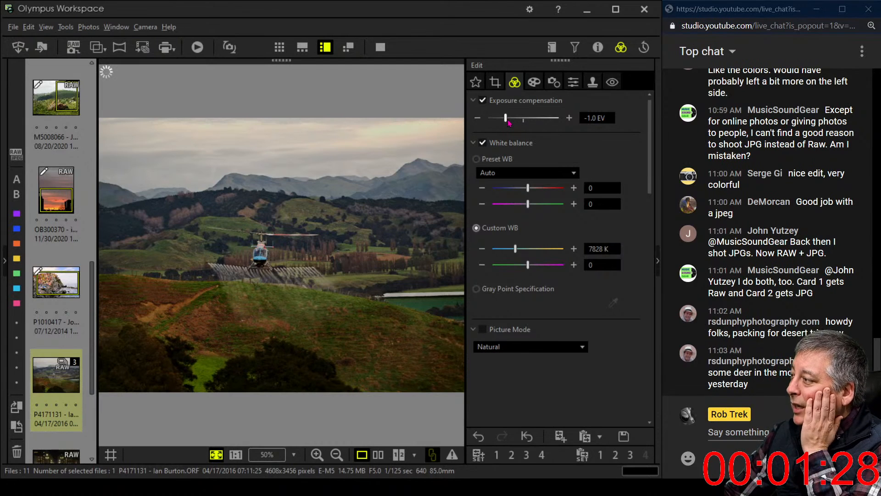
{"action": "left_click_drag", "start_coordinate": [508, 121], "coordinate": [513, 121]}
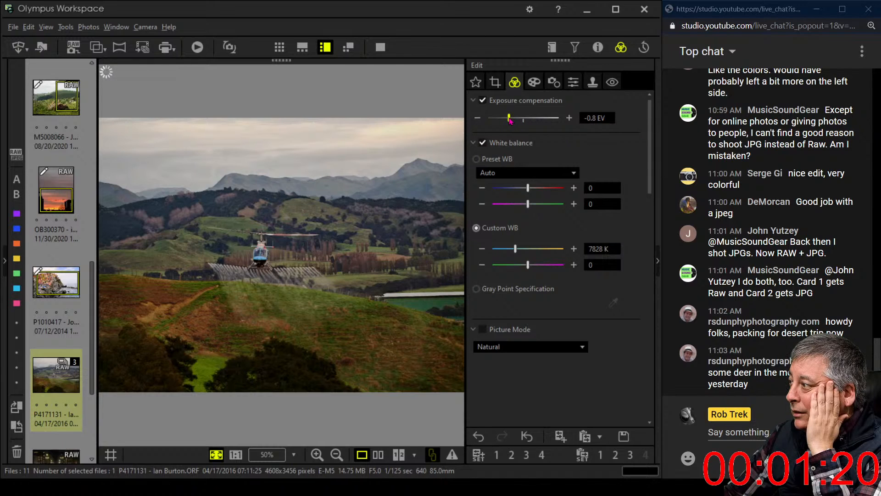
Step: Reset the helicopter photo's RGB tone curve to its straight default
{"action": "scroll", "coordinate": [627, 301], "scroll_direction": "down", "scroll_amount": 10}
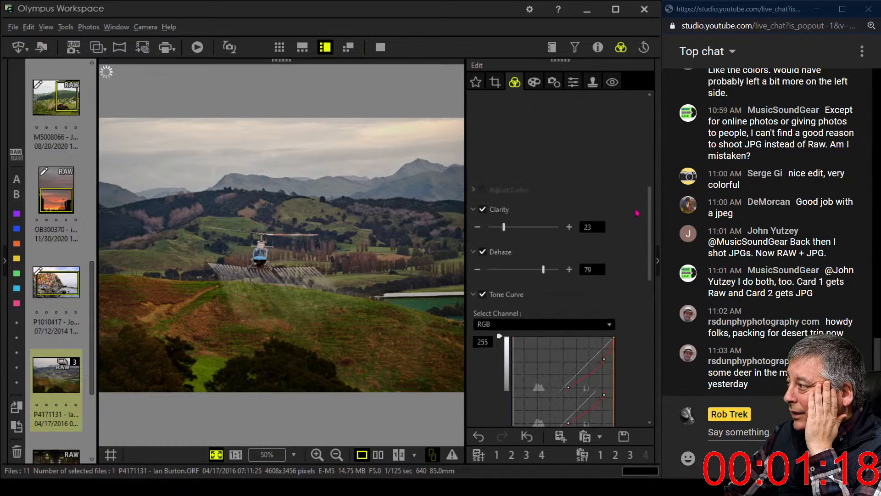
{"action": "scroll", "coordinate": [626, 301], "scroll_direction": "up", "scroll_amount": 3}
{"action": "left_click", "coordinate": [595, 305]}
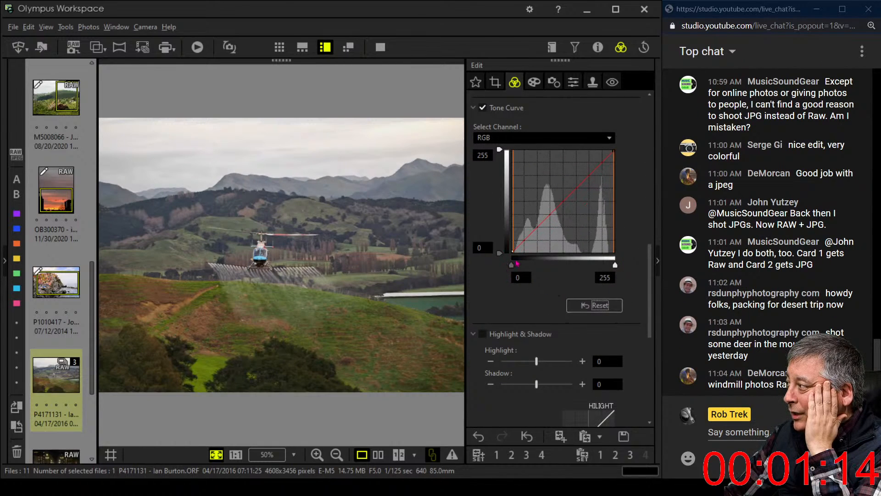
Step: Add shadow, midtone and highlight points to the RGB tone curve and position them close to the diagonal
{"action": "mouse_move", "coordinate": [523, 238]}
{"action": "left_mouse_down"}
{"action": "mouse_move", "coordinate": [538, 220]}
{"action": "mouse_move", "coordinate": [523, 243]}
{"action": "left_mouse_up"}
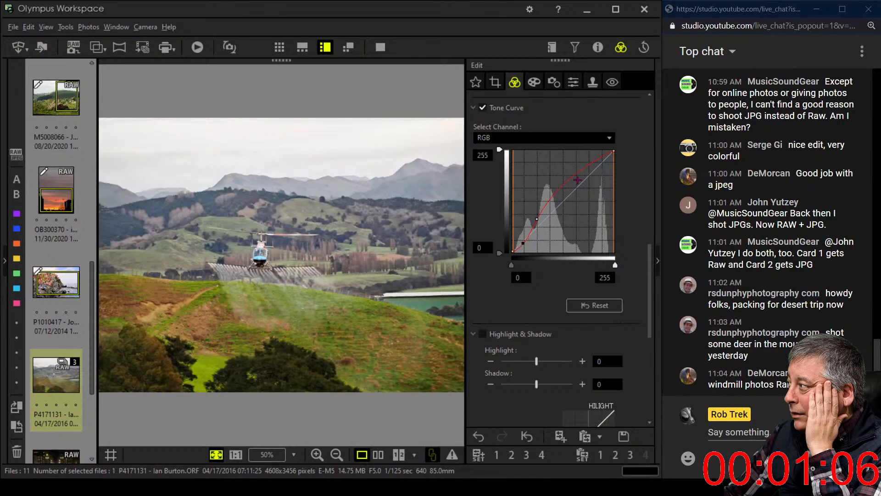
{"action": "mouse_move", "coordinate": [579, 174]}
{"action": "left_mouse_down"}
{"action": "mouse_move", "coordinate": [589, 180]}
{"action": "mouse_move", "coordinate": [599, 166]}
{"action": "mouse_move", "coordinate": [579, 191]}
{"action": "mouse_move", "coordinate": [582, 181]}
{"action": "left_mouse_up"}
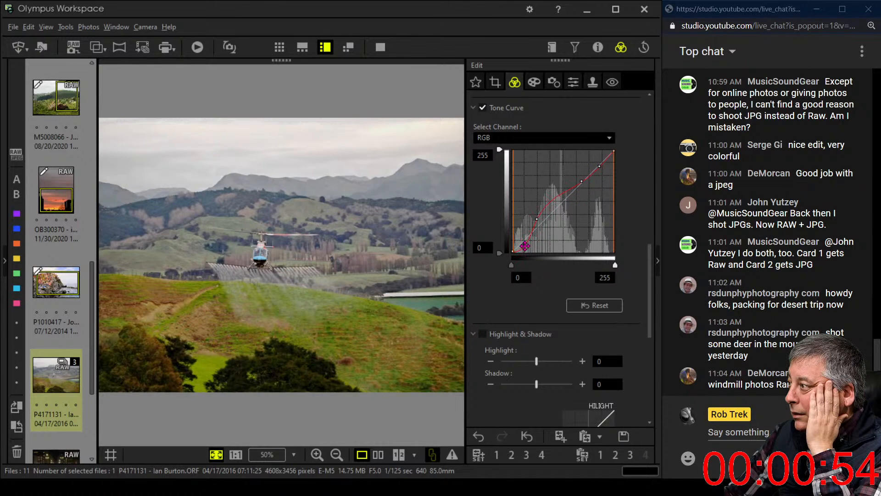
{"action": "left_click_drag", "start_coordinate": [536, 220], "coordinate": [551, 213]}
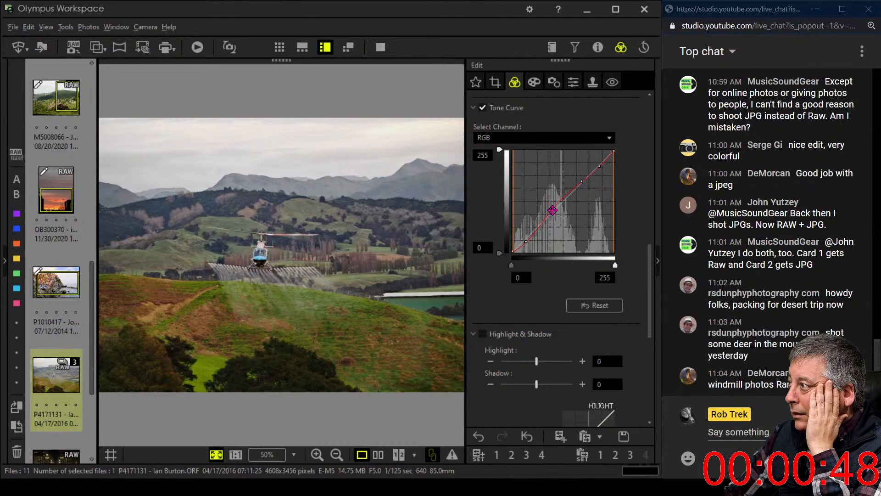
{"action": "left_click_drag", "start_coordinate": [526, 243], "coordinate": [526, 240]}
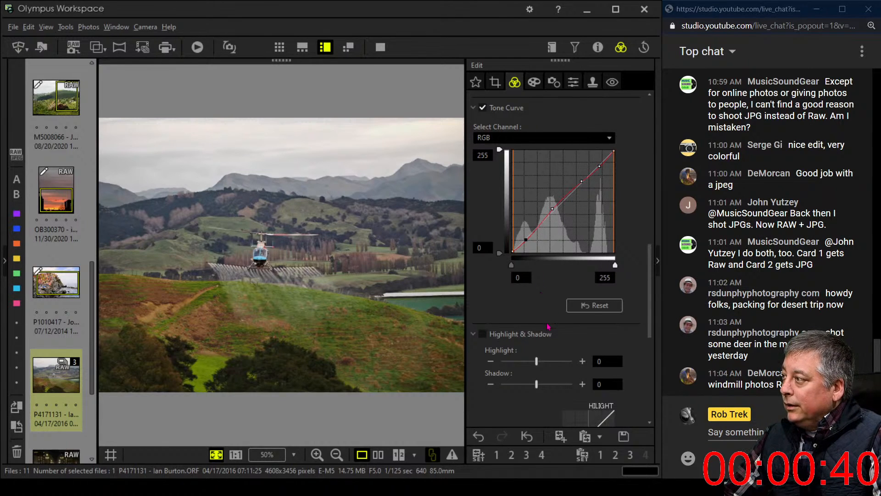
Step: Set the dehaze to 100 and pull the RGB tone curve's shadow point down to deepen the dark areas
{"action": "scroll", "coordinate": [548, 326], "scroll_direction": "down", "scroll_amount": 10}
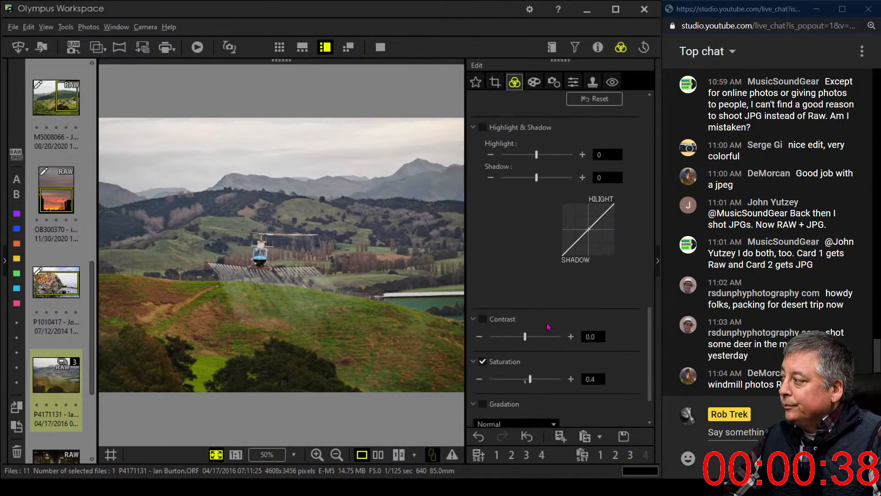
{"action": "scroll", "coordinate": [548, 326], "scroll_direction": "up", "scroll_amount": 10}
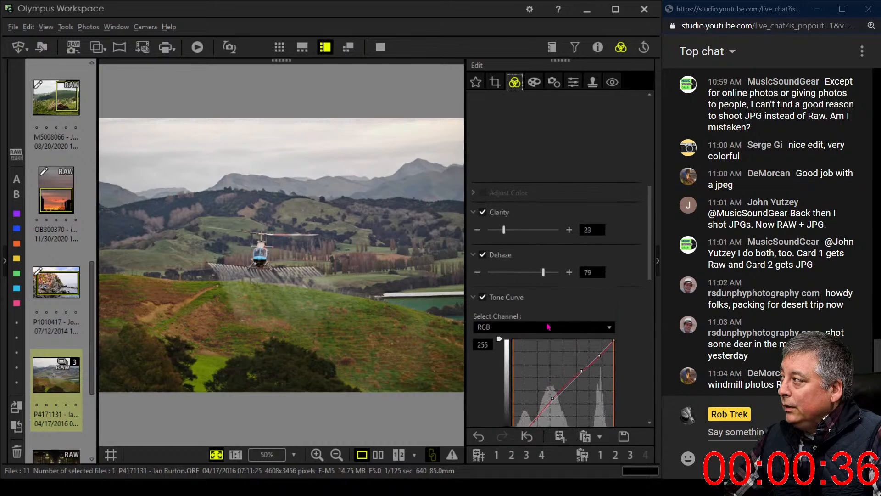
{"action": "left_click_drag", "start_coordinate": [544, 272], "coordinate": [562, 273]}
{"action": "scroll", "coordinate": [597, 310], "scroll_direction": "down", "scroll_amount": 3}
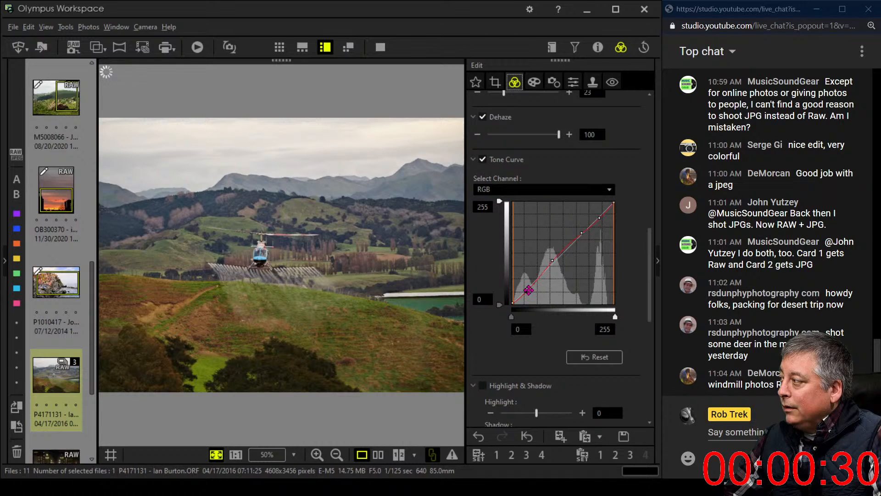
{"action": "left_click_drag", "start_coordinate": [526, 289], "coordinate": [523, 299]}
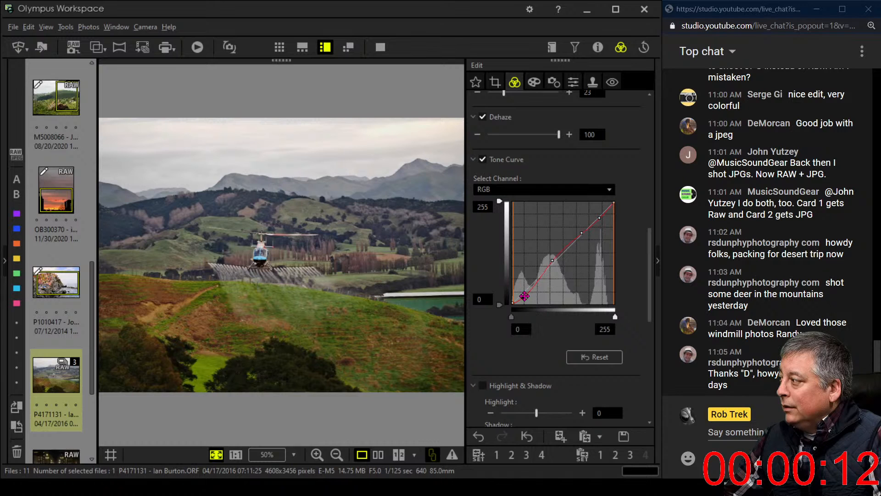
Step: Fine-tune the RGB tone curve's shadow and midtone points, and place shadow and highlight points on the red channel's curve
{"action": "left_click_drag", "start_coordinate": [528, 294], "coordinate": [526, 293]}
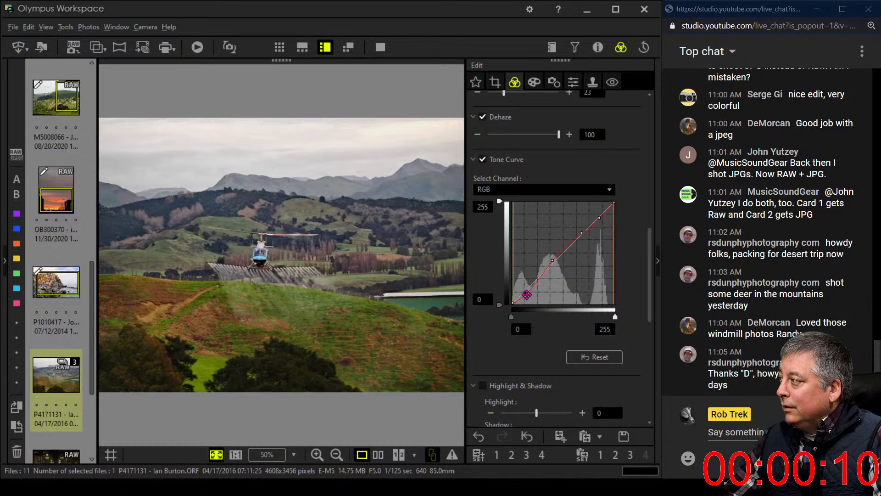
{"action": "left_click_drag", "start_coordinate": [553, 260], "coordinate": [555, 262]}
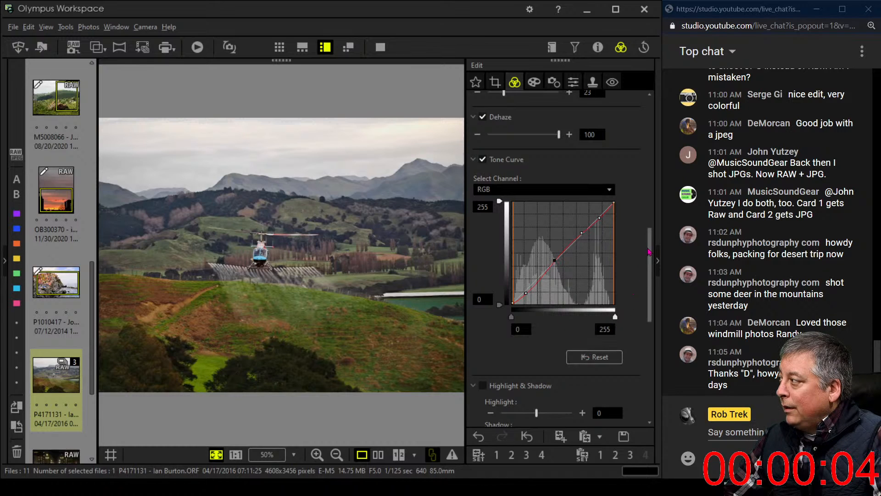
{"action": "left_click", "coordinate": [589, 190]}
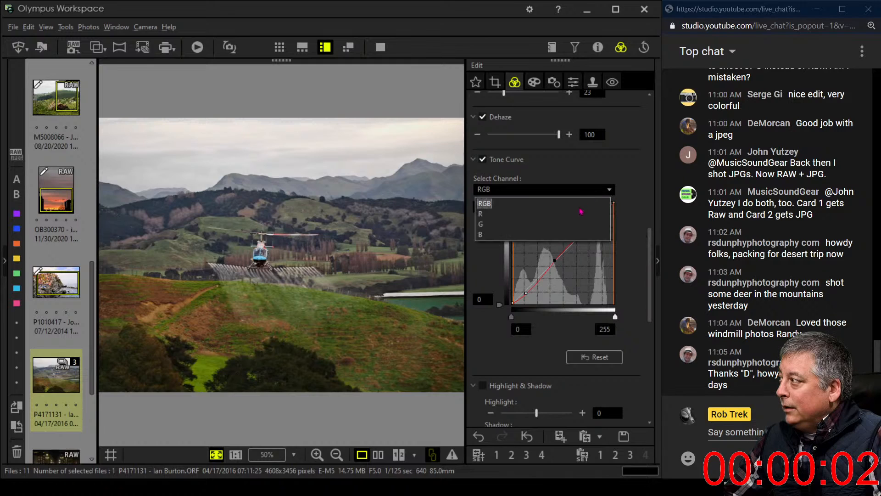
{"action": "left_click", "coordinate": [483, 207]}
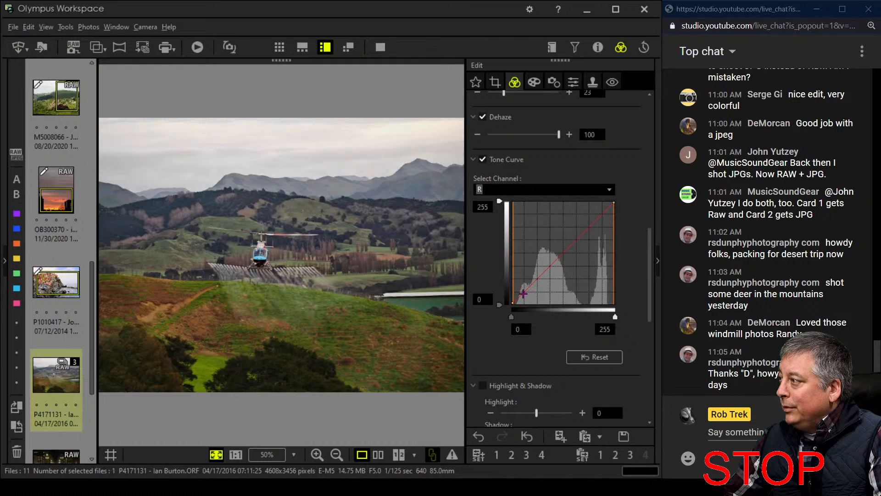
{"action": "left_click_drag", "start_coordinate": [523, 292], "coordinate": [522, 295]}
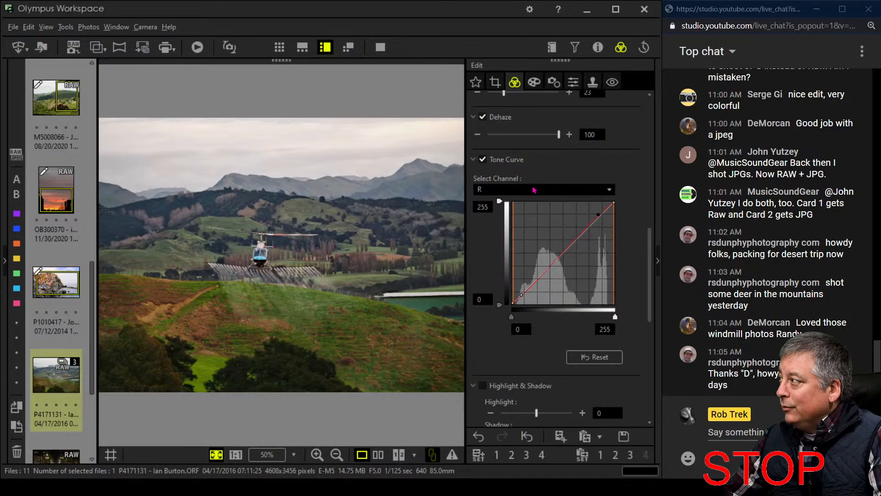
Step: On the green channel's tone curve, pull the highlights slightly below the diagonal and lift the shadows slightly above it
{"action": "left_click", "coordinate": [599, 190]}
{"action": "left_click", "coordinate": [583, 227]}
{"action": "left_click_drag", "start_coordinate": [583, 227], "coordinate": [601, 215]}
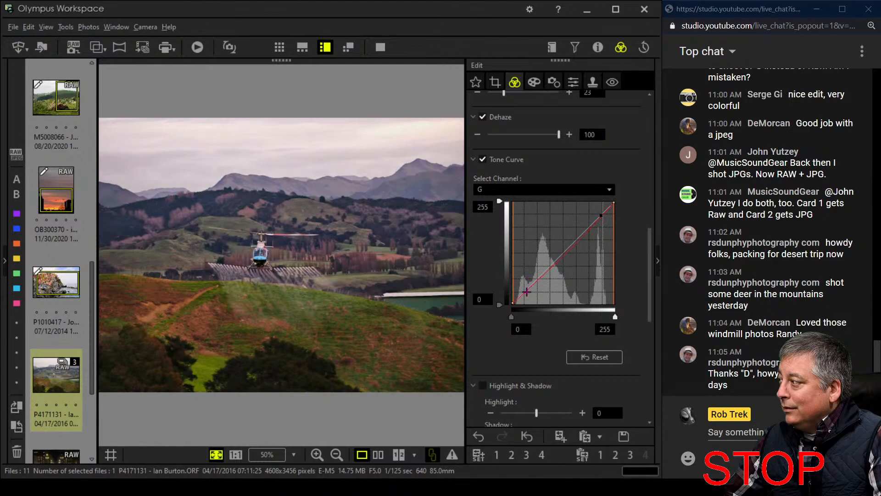
{"action": "left_click_drag", "start_coordinate": [526, 292], "coordinate": [524, 291]}
Step: Shape the blue channel's tone curve into a gentle S with a lowered shadow point and a raised highlight point
{"action": "left_click", "coordinate": [551, 189]}
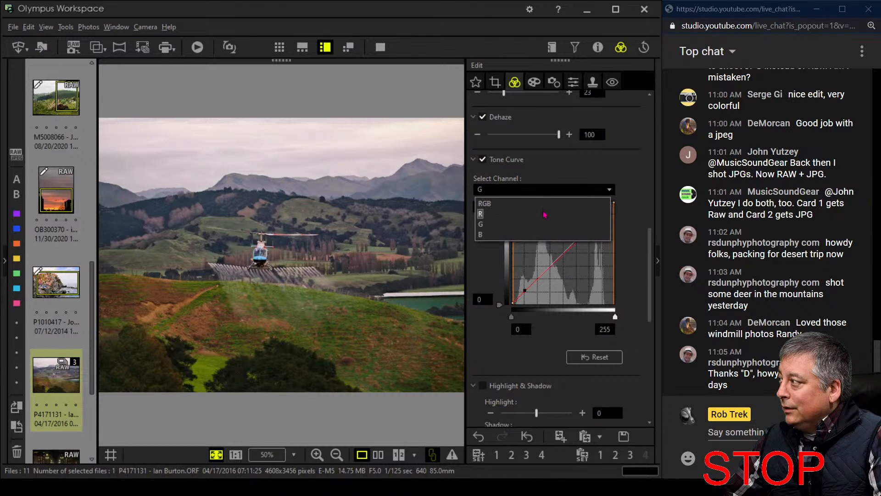
{"action": "left_click", "coordinate": [531, 234]}
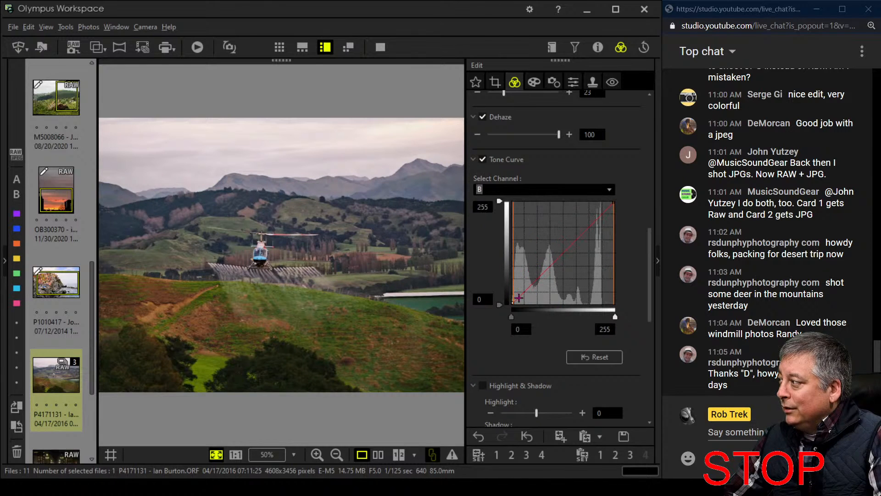
{"action": "left_click_drag", "start_coordinate": [519, 297], "coordinate": [522, 295]}
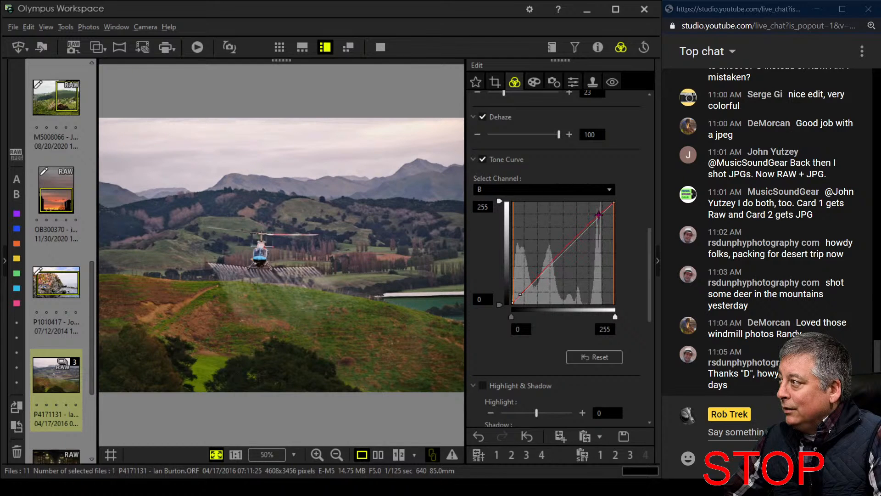
{"action": "left_click_drag", "start_coordinate": [598, 214], "coordinate": [600, 210]}
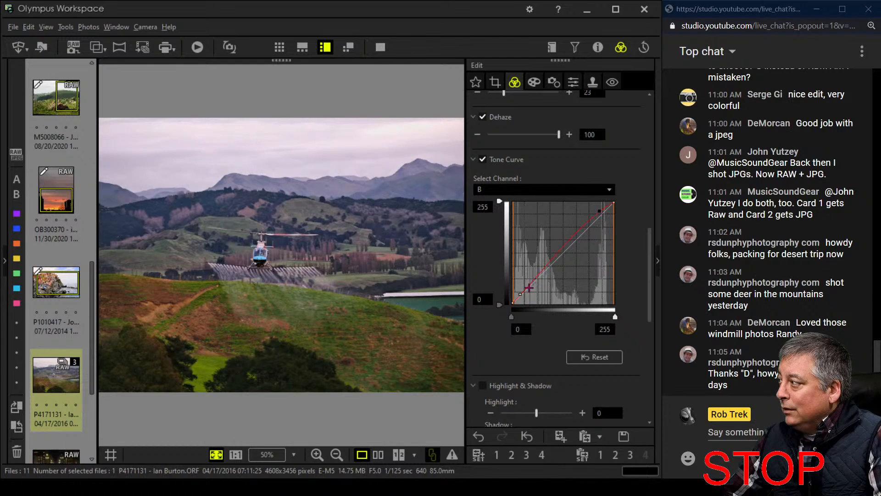
{"action": "left_click_drag", "start_coordinate": [521, 295], "coordinate": [528, 295]}
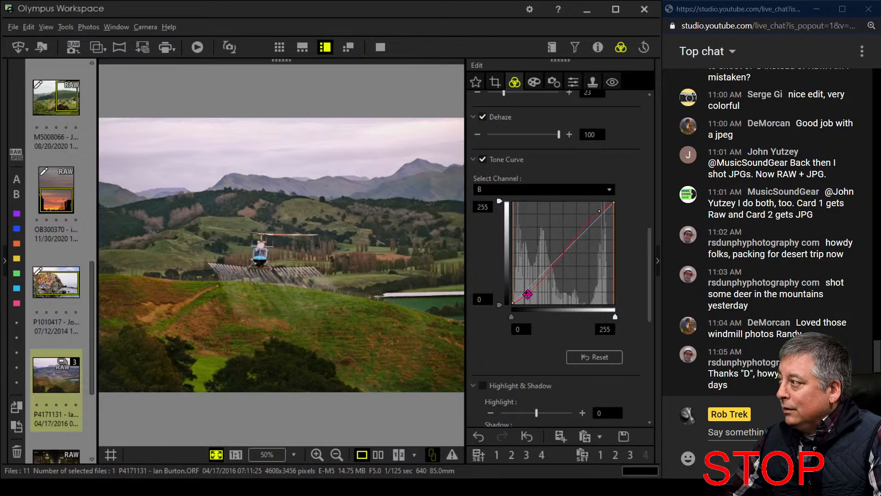
{"action": "left_click_drag", "start_coordinate": [600, 213], "coordinate": [604, 208]}
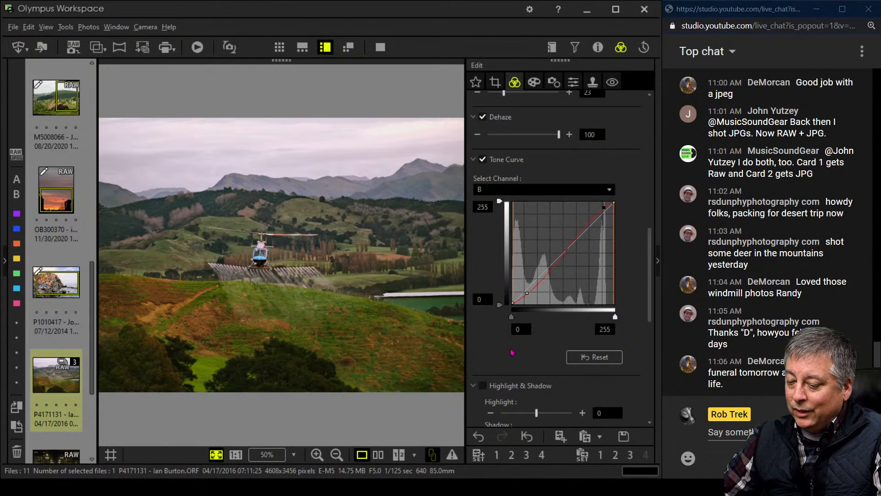
Step: Compare the edited helicopter photo with its original side by side in full screen
{"action": "left_click", "coordinate": [376, 455]}
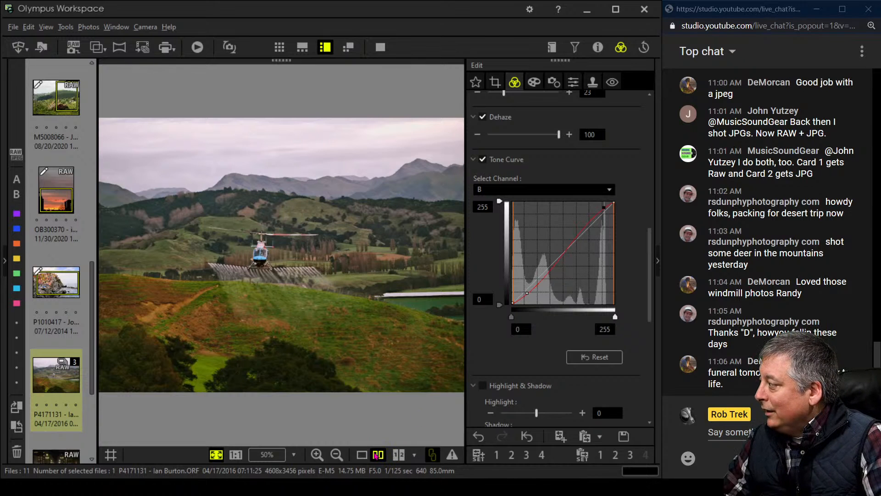
{"action": "left_click", "coordinate": [380, 51]}
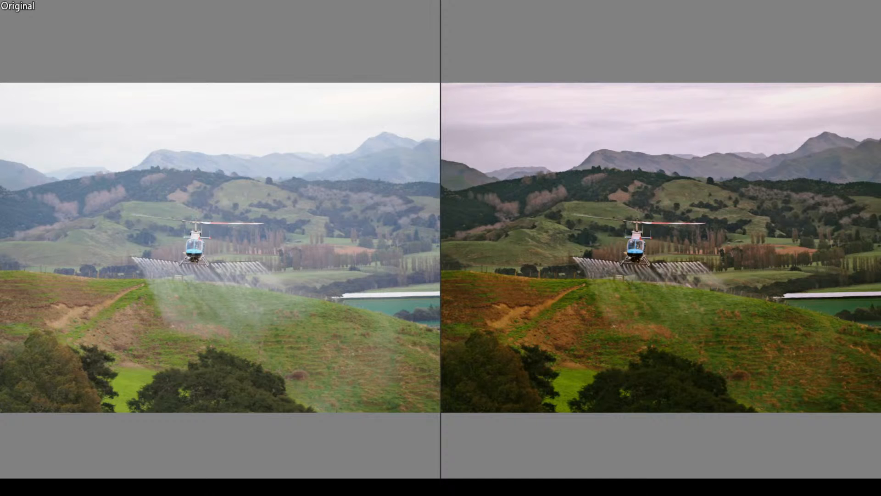
{"action": "key", "text": "Escape"}
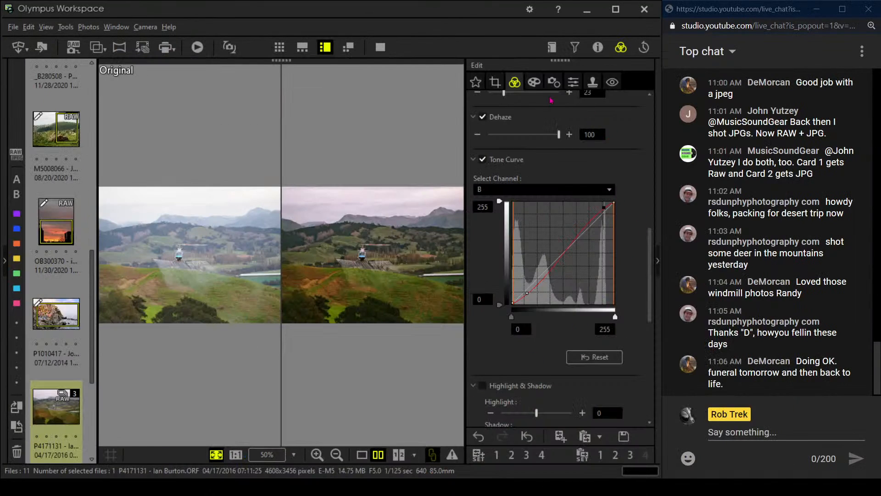
Step: Crop the helicopter photo to a 1:1 (6:6) square, with the frame centred on the helicopter
{"action": "left_click", "coordinate": [495, 81]}
{"action": "left_click", "coordinate": [519, 146]}
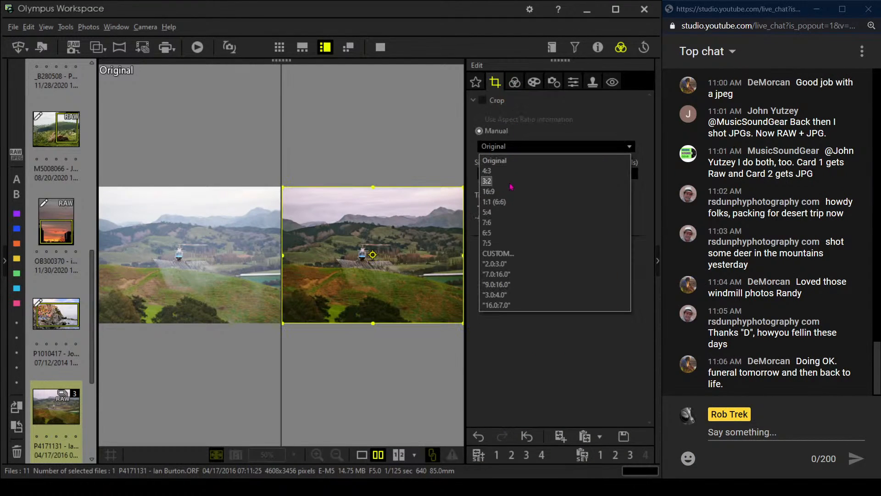
{"action": "left_click", "coordinate": [504, 202]}
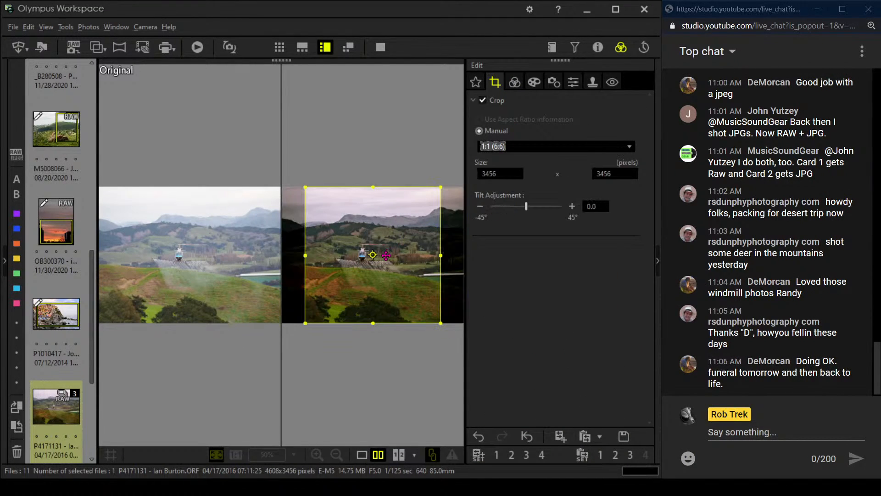
{"action": "mouse_move", "coordinate": [386, 255]}
{"action": "left_mouse_down"}
{"action": "mouse_move", "coordinate": [379, 255]}
{"action": "mouse_move", "coordinate": [386, 258]}
{"action": "left_mouse_up"}
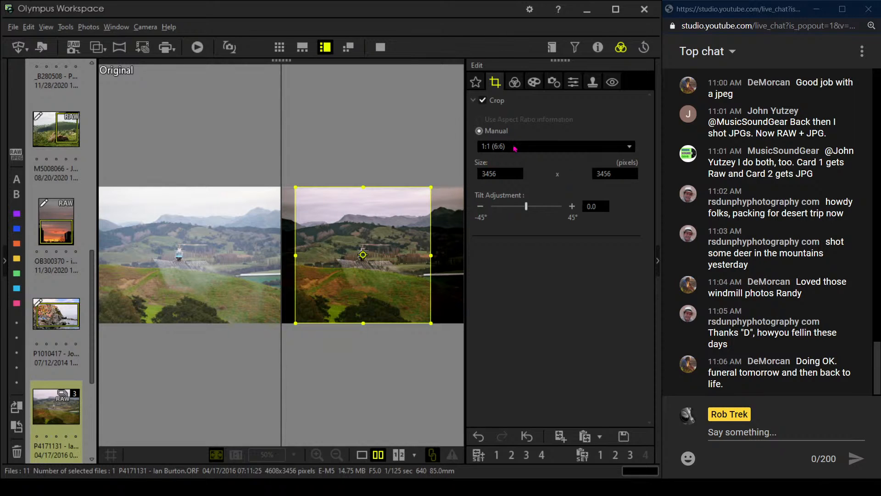
{"action": "left_click", "coordinate": [515, 82]}
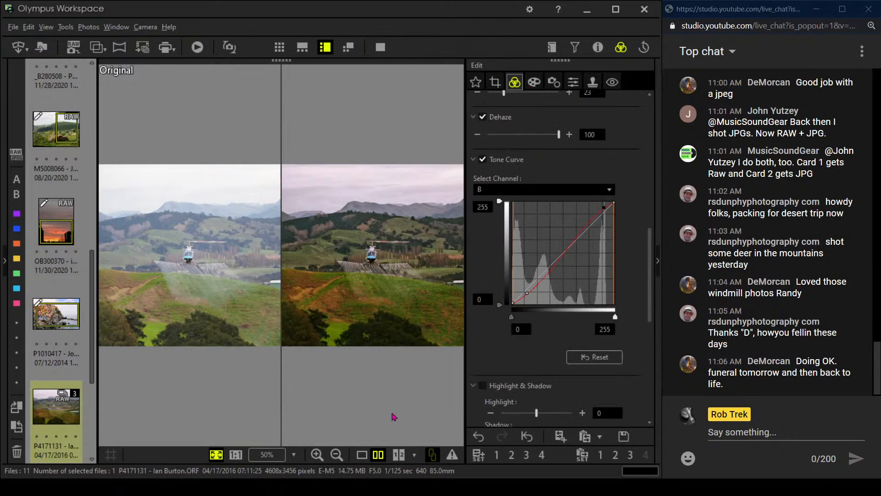
Step: Examine the square-cropped helicopter photo in full screen, first alone and again side by side with the original
{"action": "left_click", "coordinate": [362, 454]}
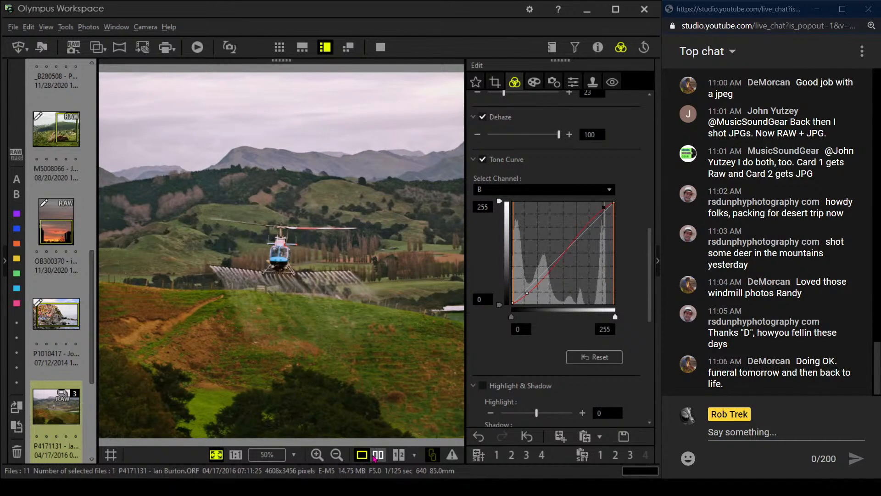
{"action": "left_click", "coordinate": [380, 47]}
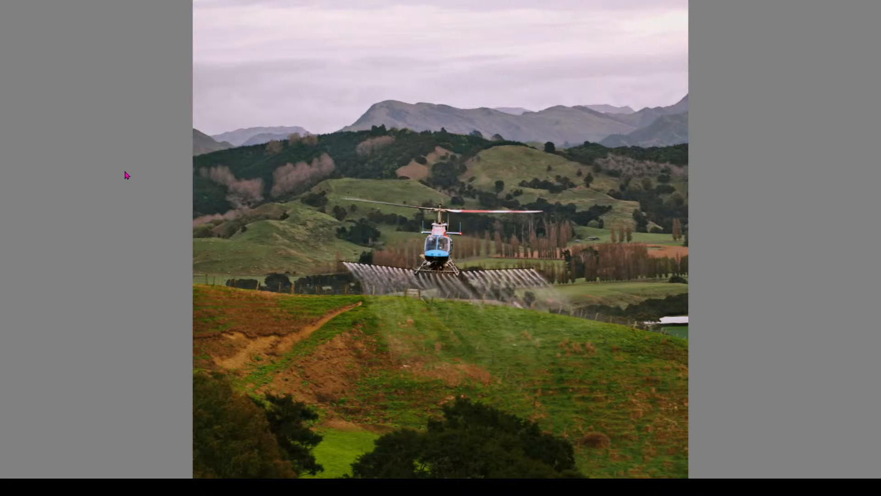
{"action": "key", "text": "Escape"}
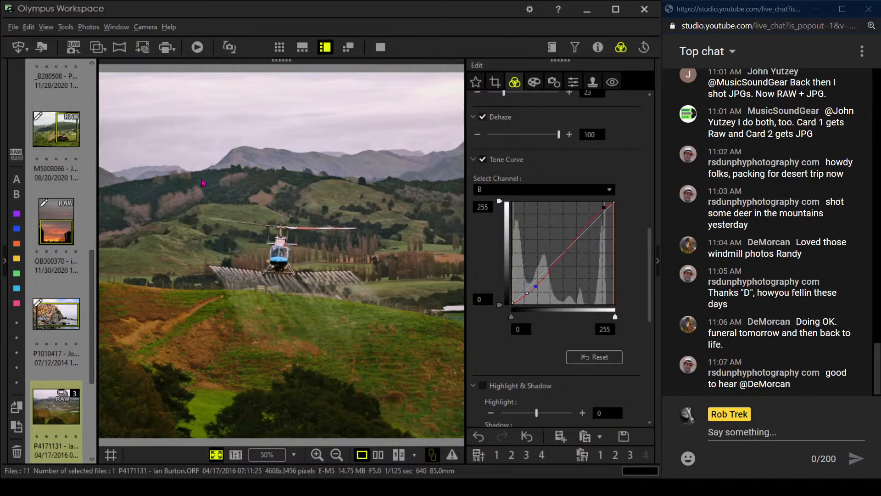
{"action": "left_click", "coordinate": [377, 454]}
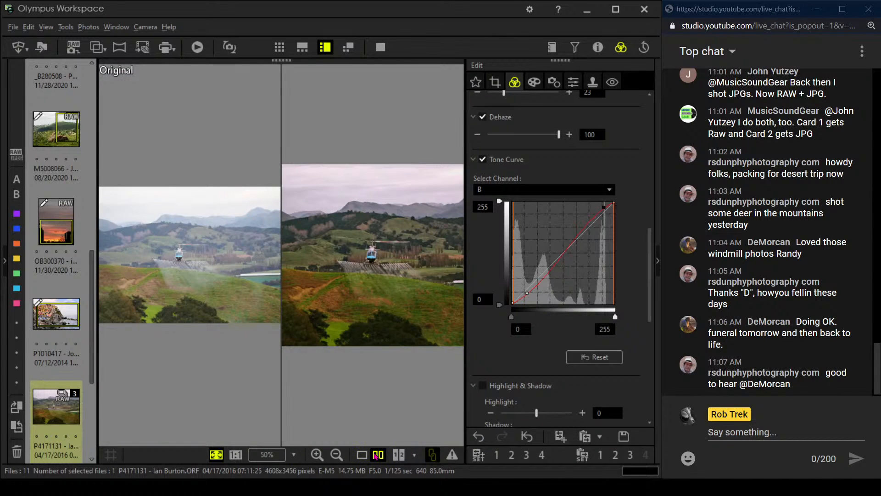
{"action": "left_click", "coordinate": [380, 47]}
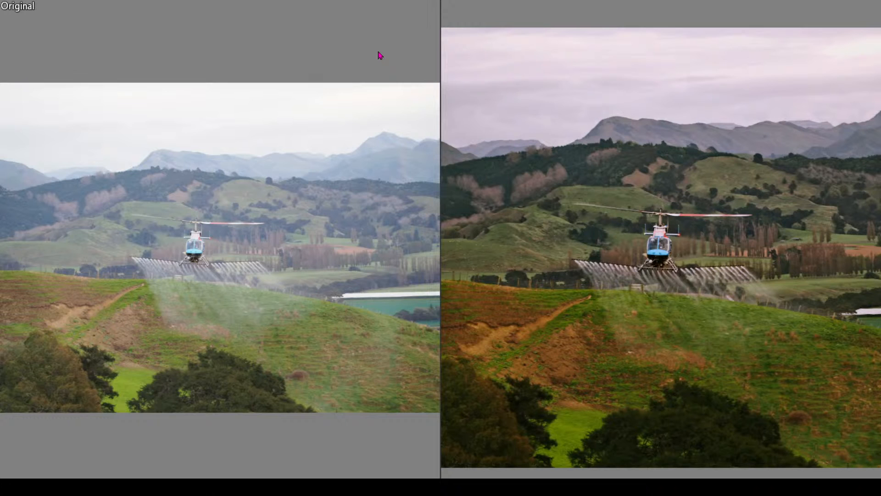
{"action": "key", "text": "Escape"}
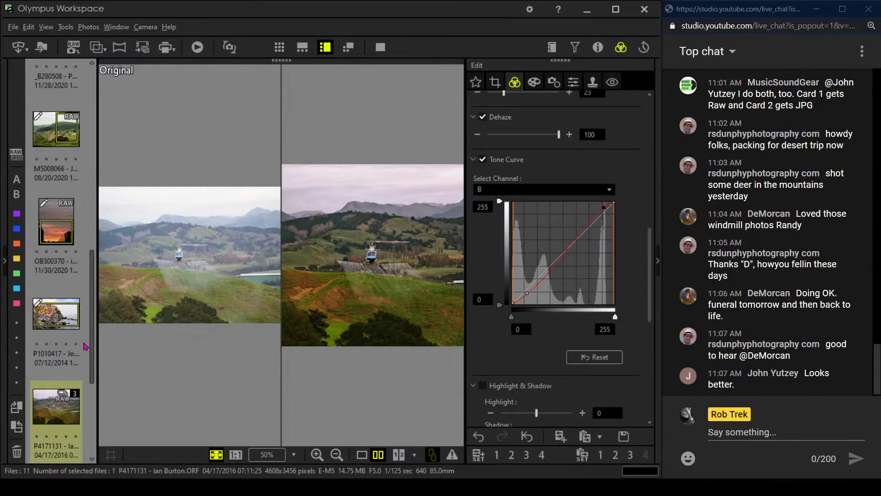
Step: Open the night street RAW photo P7020747 in the single-image view and hide its properties
{"action": "scroll", "coordinate": [85, 347], "scroll_direction": "down", "scroll_amount": 1}
{"action": "scroll", "coordinate": [84, 345], "scroll_direction": "down", "scroll_amount": 1}
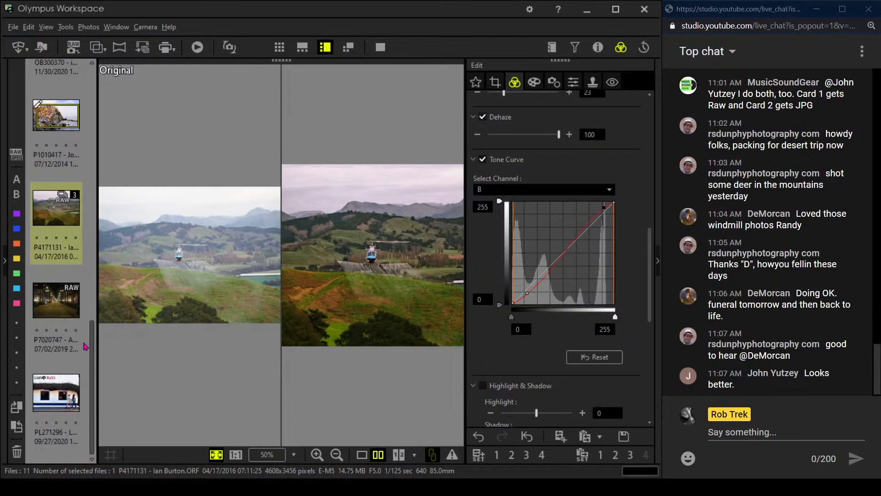
{"action": "left_click", "coordinate": [69, 314]}
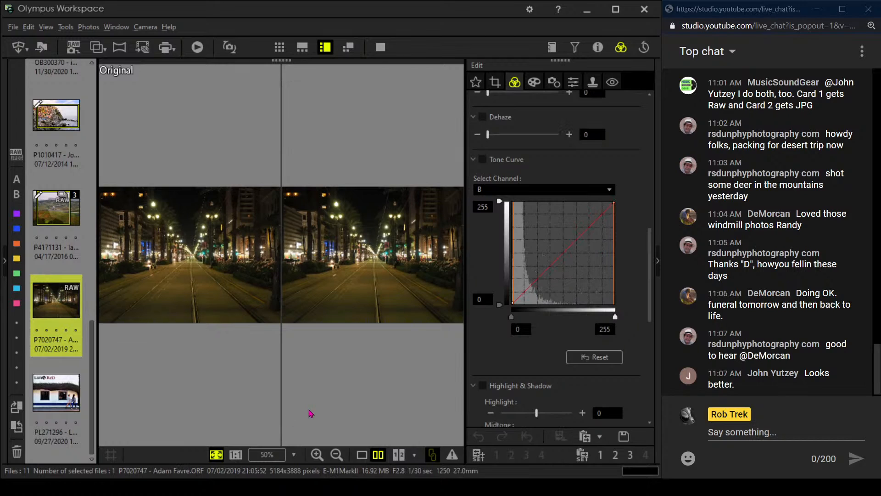
{"action": "left_click", "coordinate": [362, 455]}
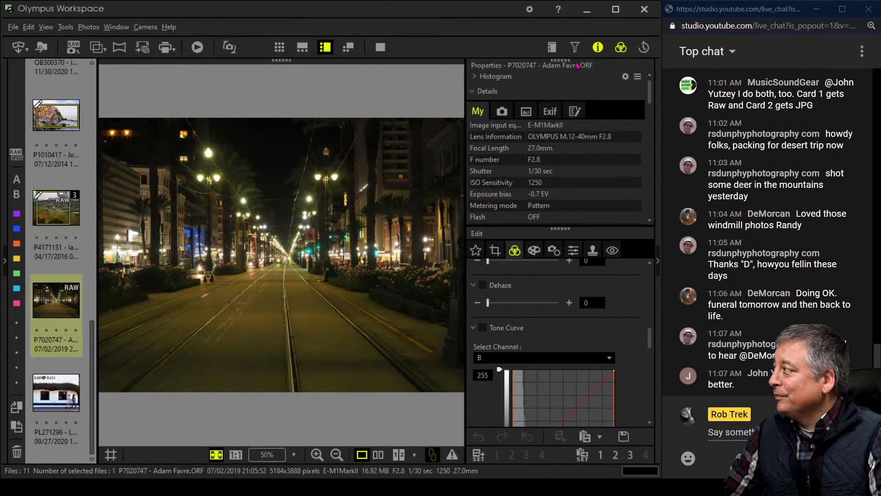
{"action": "left_click", "coordinate": [597, 47]}
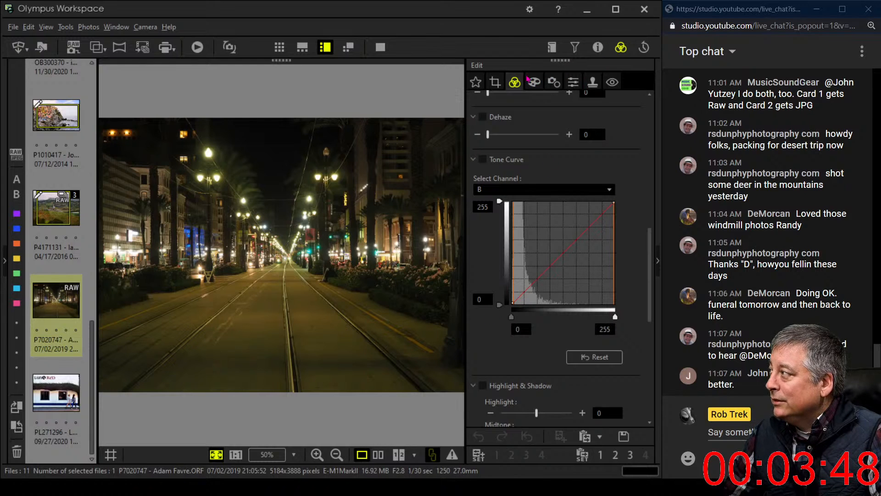
Step: Crop the night street photo to a 1:1 (6:6) square and shift the frame left of the photo's centre
{"action": "left_click", "coordinate": [496, 81]}
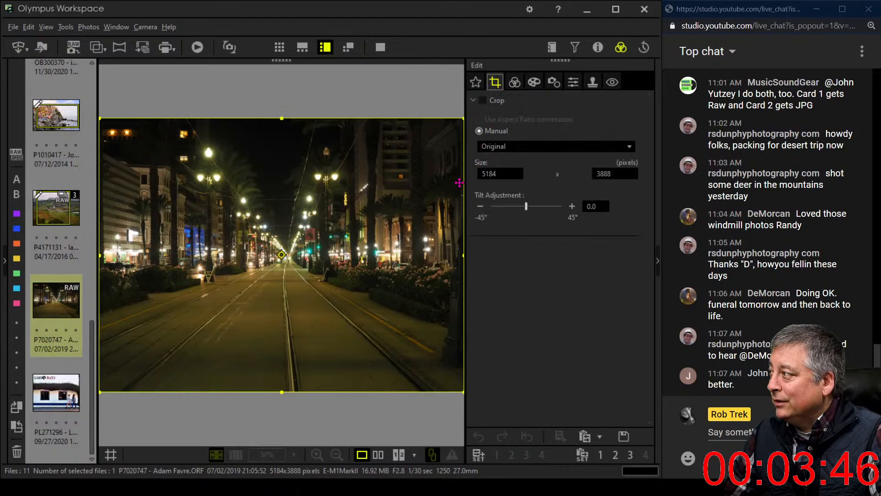
{"action": "left_click", "coordinate": [525, 149]}
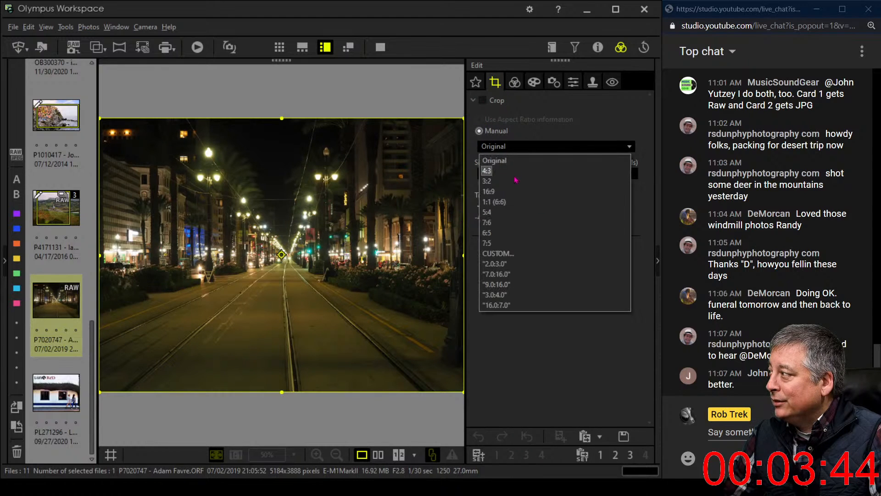
{"action": "left_click", "coordinate": [493, 201]}
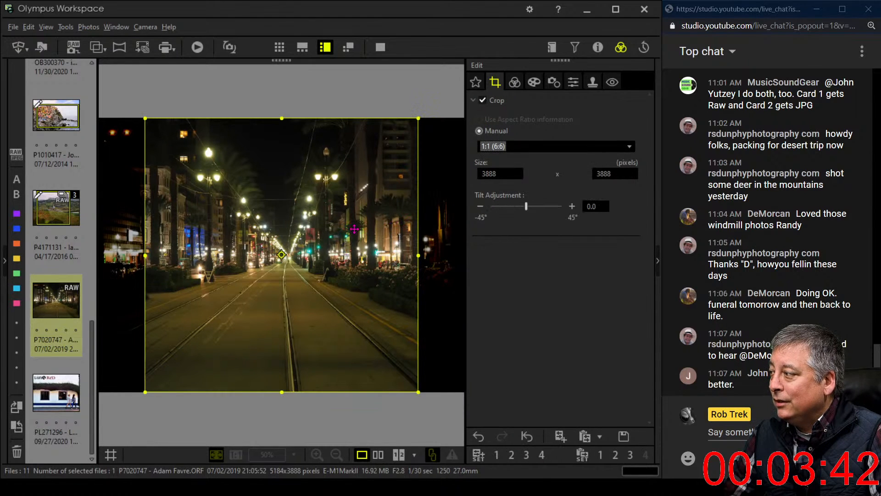
{"action": "left_click_drag", "start_coordinate": [354, 230], "coordinate": [328, 233]}
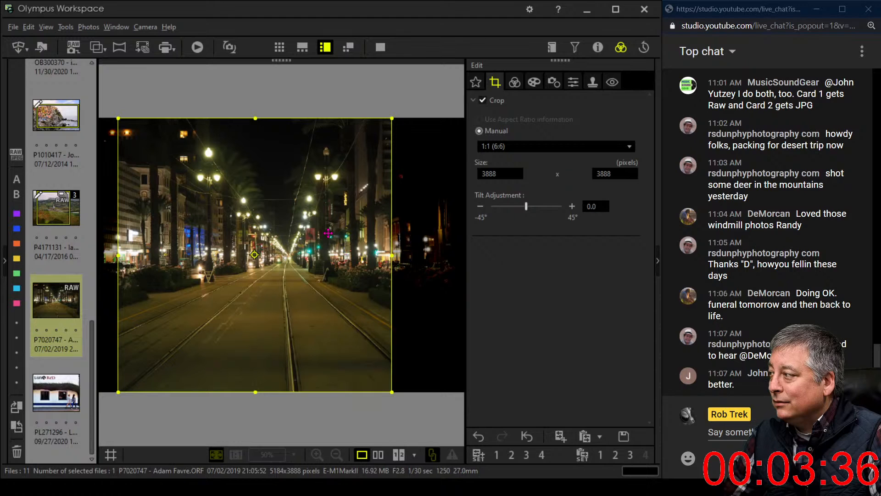
{"action": "left_click_drag", "start_coordinate": [328, 233], "coordinate": [325, 234]}
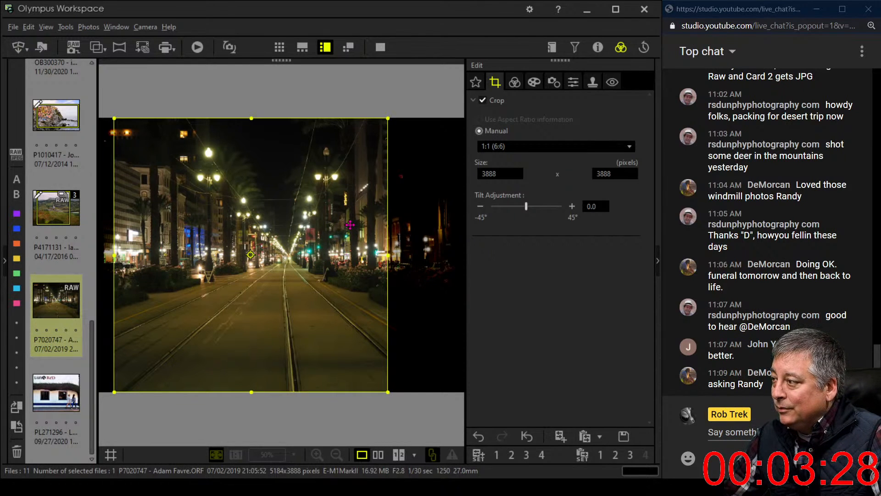
{"action": "left_click_drag", "start_coordinate": [350, 224], "coordinate": [352, 224]}
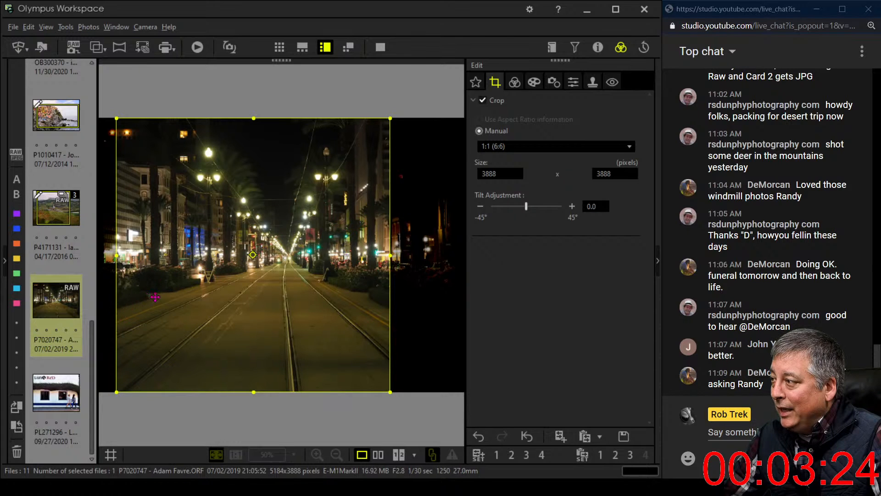
Step: Overlay the grid on the night street photo and fine-tune the square crop's horizontal position against it, finishing with the grid hidden
{"action": "left_click", "coordinate": [520, 89]}
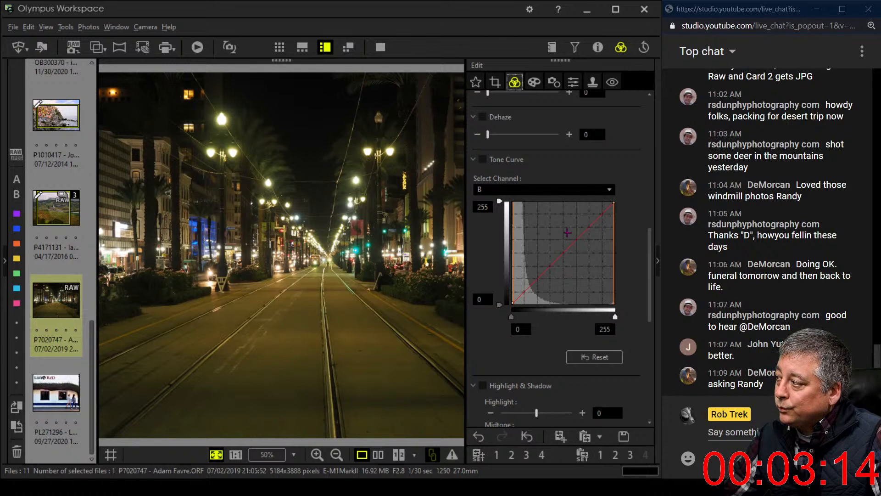
{"action": "left_click", "coordinate": [113, 454]}
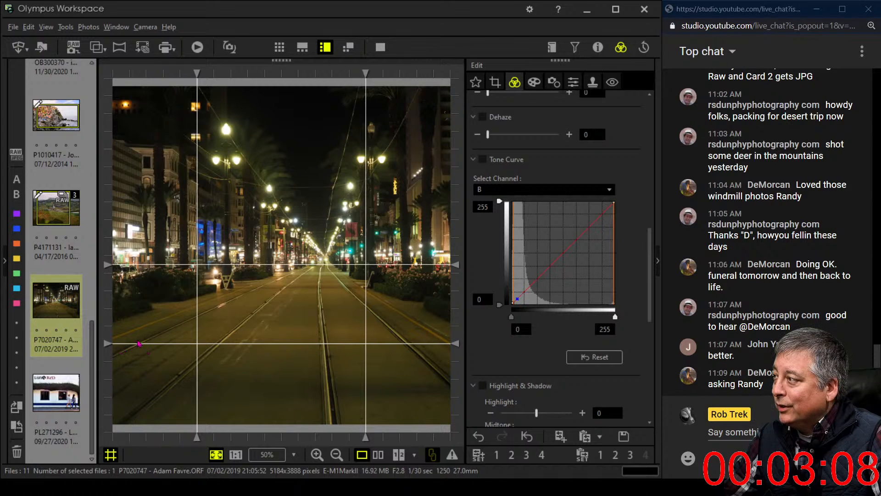
{"action": "left_click", "coordinate": [495, 82]}
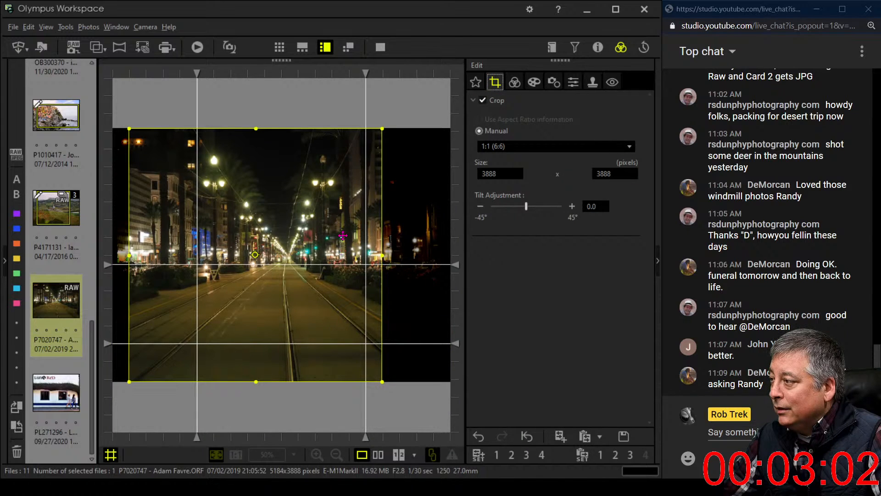
{"action": "left_click_drag", "start_coordinate": [343, 235], "coordinate": [343, 235]}
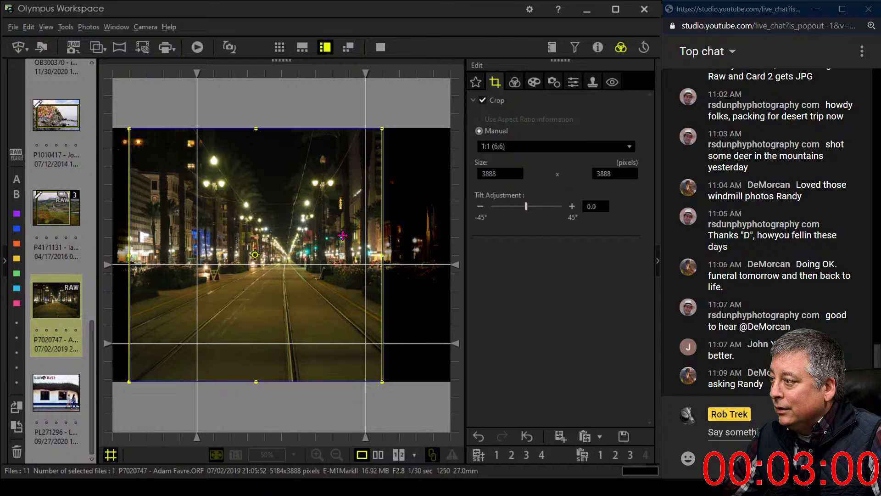
{"action": "left_click", "coordinate": [514, 82]}
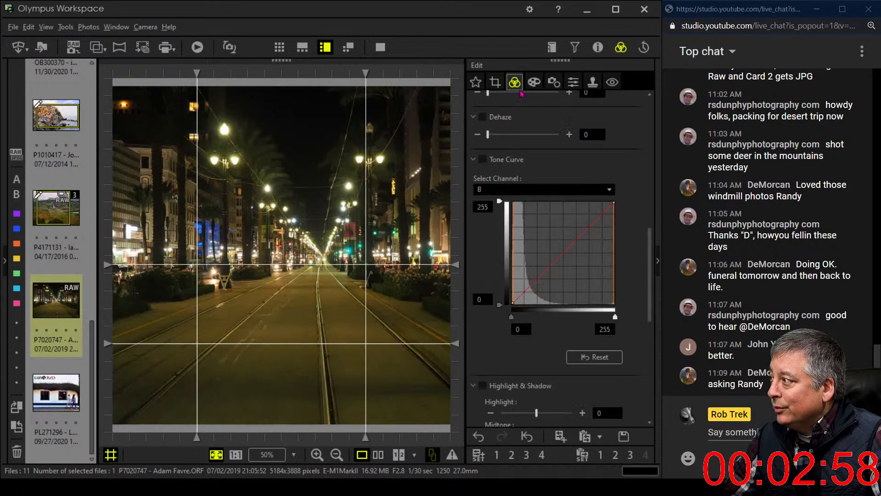
{"action": "left_click", "coordinate": [495, 82]}
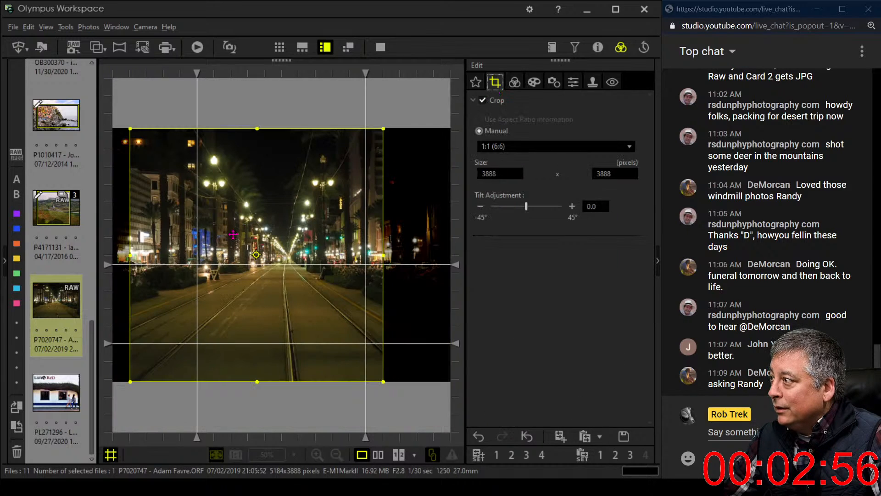
{"action": "left_click", "coordinate": [514, 82]}
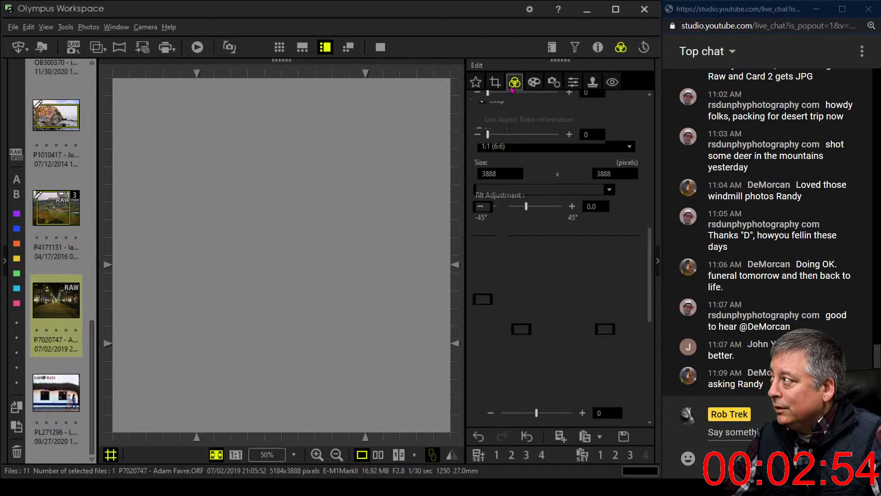
{"action": "left_click", "coordinate": [494, 81]}
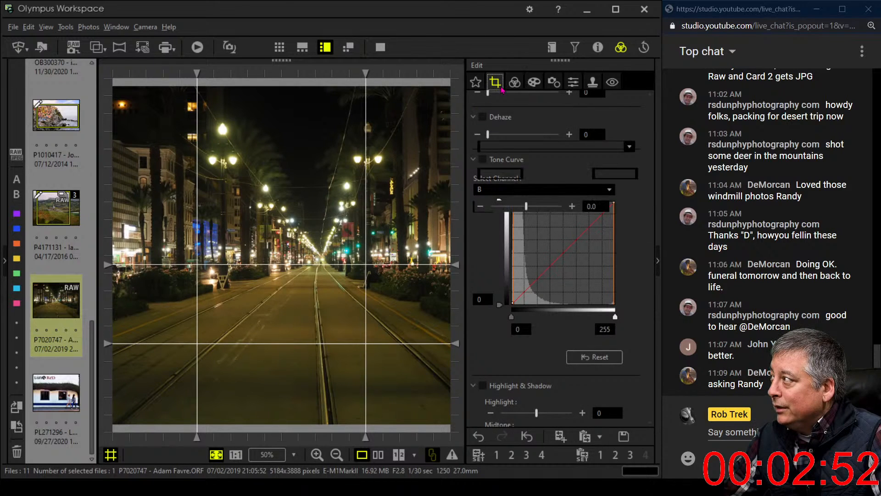
{"action": "left_click_drag", "start_coordinate": [308, 220], "coordinate": [301, 220]}
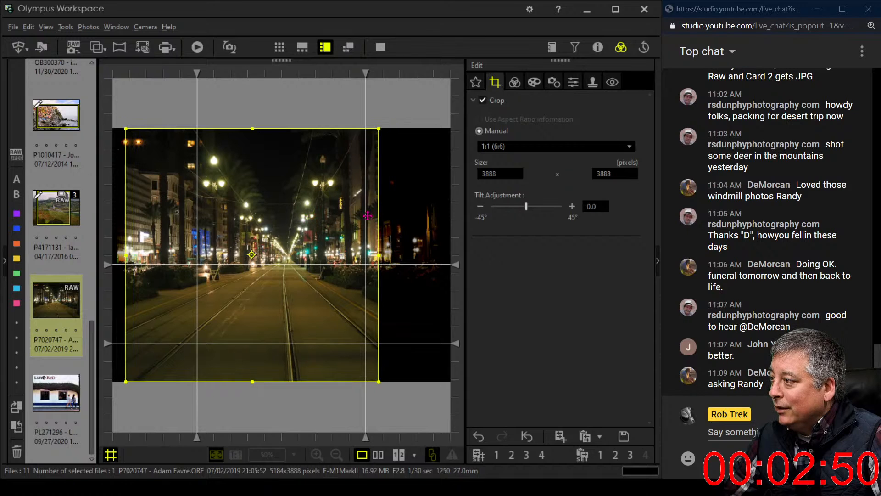
{"action": "left_click", "coordinate": [514, 82]}
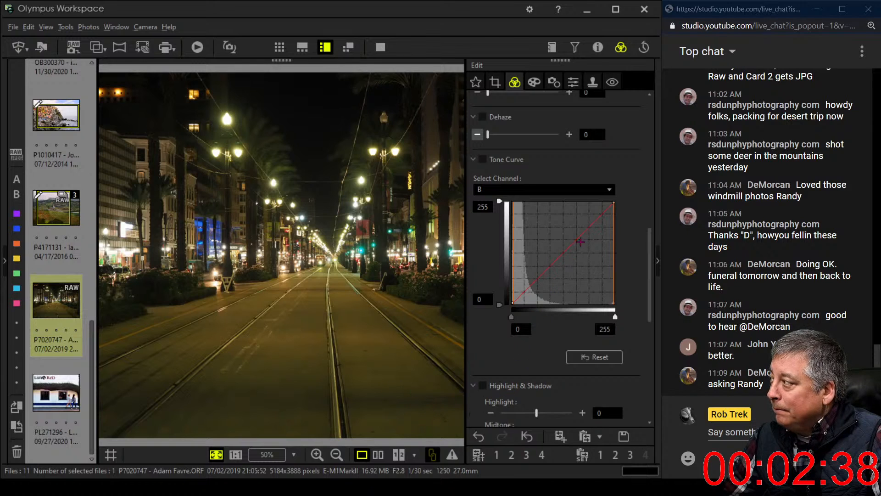
Step: Switch the tone curve of the night street photo to the RGB channel
{"action": "left_click", "coordinate": [609, 189]}
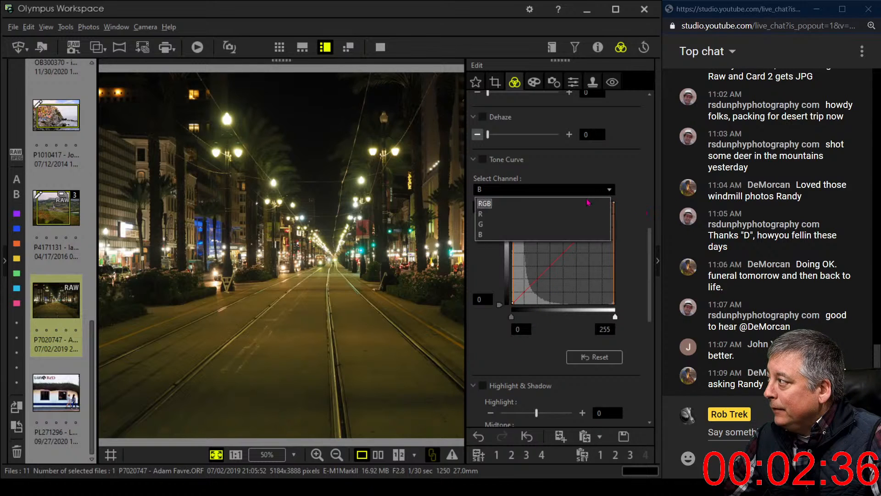
{"action": "left_click", "coordinate": [482, 204]}
{"action": "left_click_drag", "start_coordinate": [650, 268], "coordinate": [656, 139]}
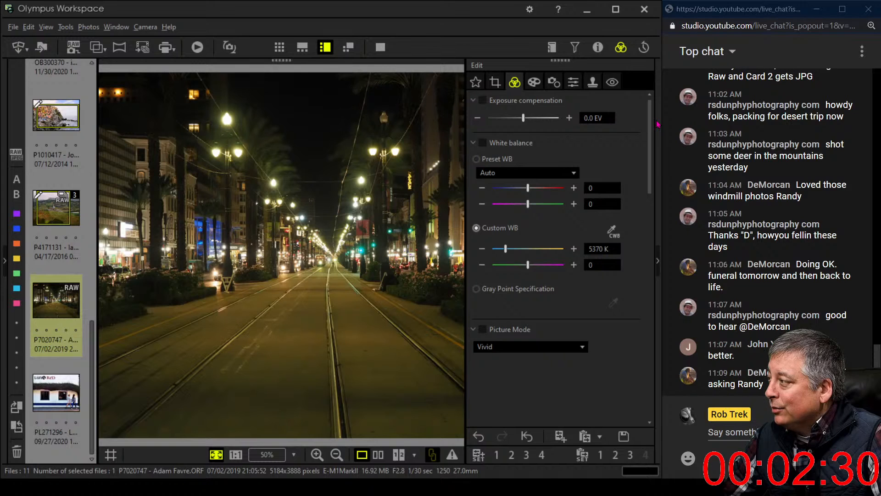
Step: Try the Pin Hole art filter on the night street photo and review its effect options without applying any
{"action": "left_click", "coordinate": [534, 81]}
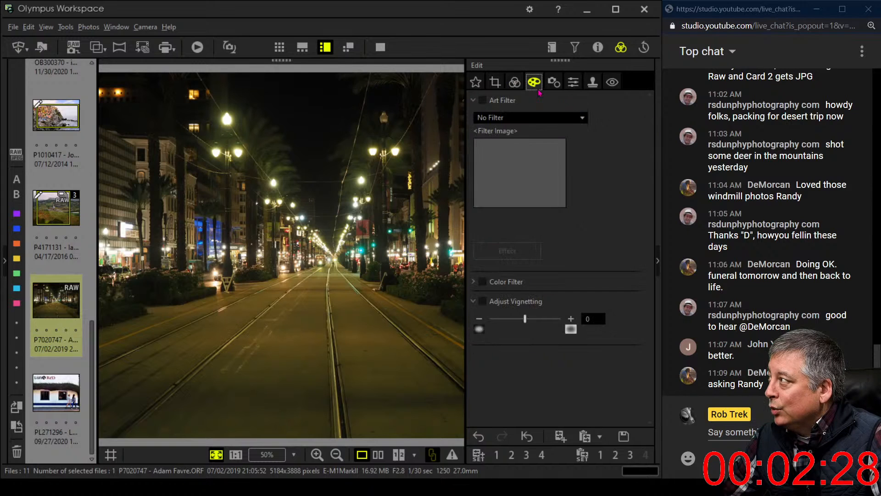
{"action": "left_click", "coordinate": [527, 118]}
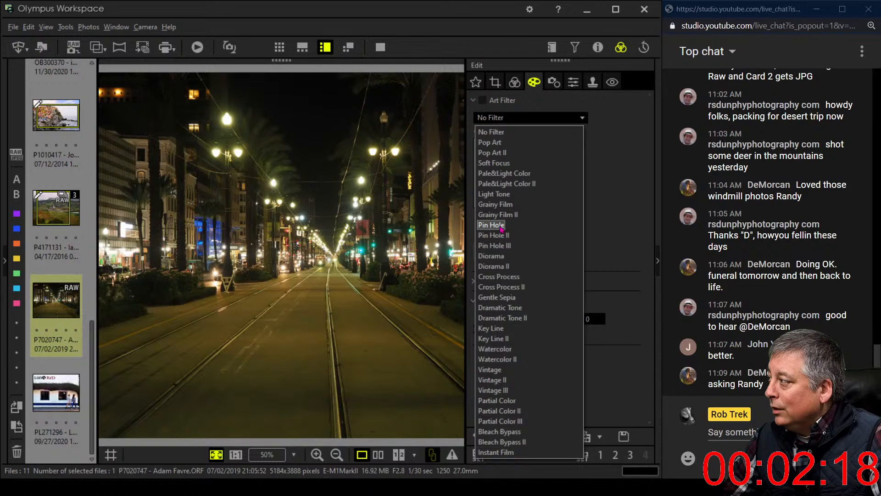
{"action": "left_click", "coordinate": [502, 227]}
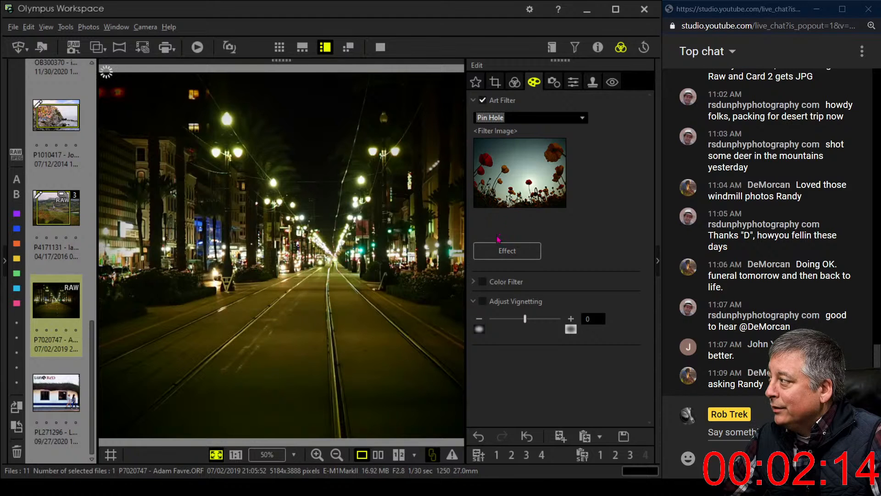
{"action": "left_click", "coordinate": [505, 250]}
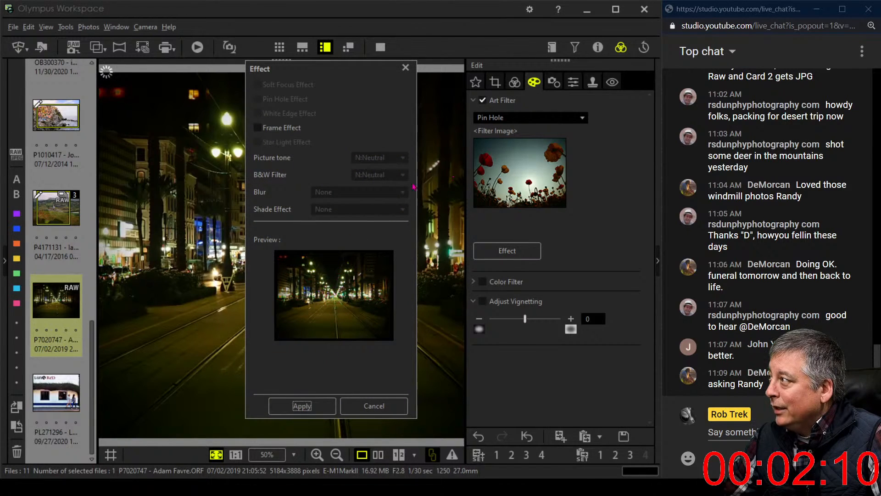
{"action": "left_click", "coordinate": [373, 406]}
Step: Try the Vintage art filter, review its effect options without applying any, and compare it with Vintage II
{"action": "left_click", "coordinate": [527, 117]}
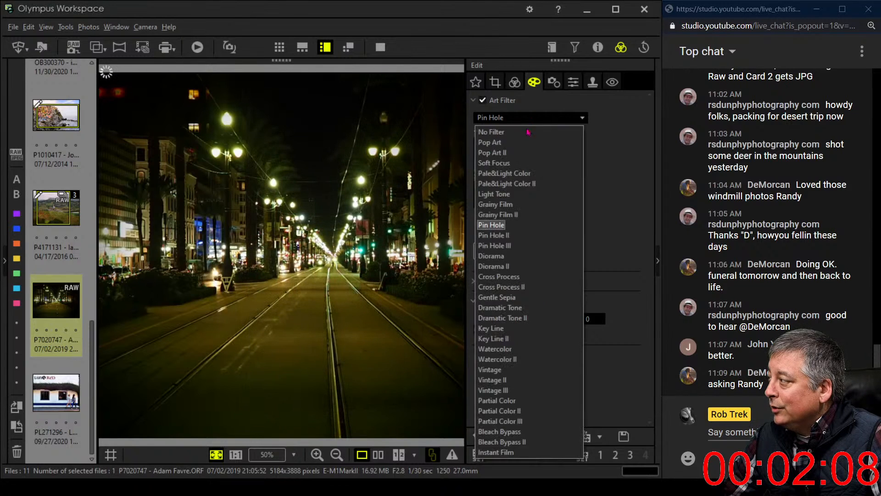
{"action": "left_click", "coordinate": [498, 370]}
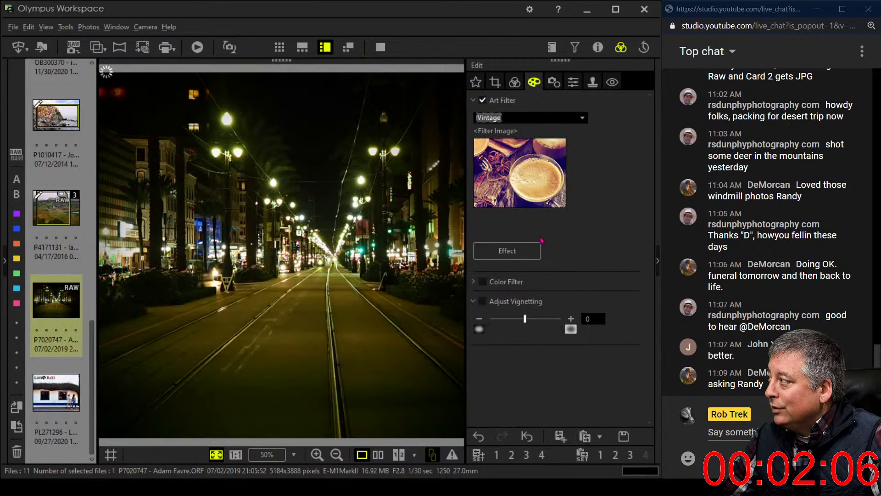
{"action": "left_click", "coordinate": [507, 251]}
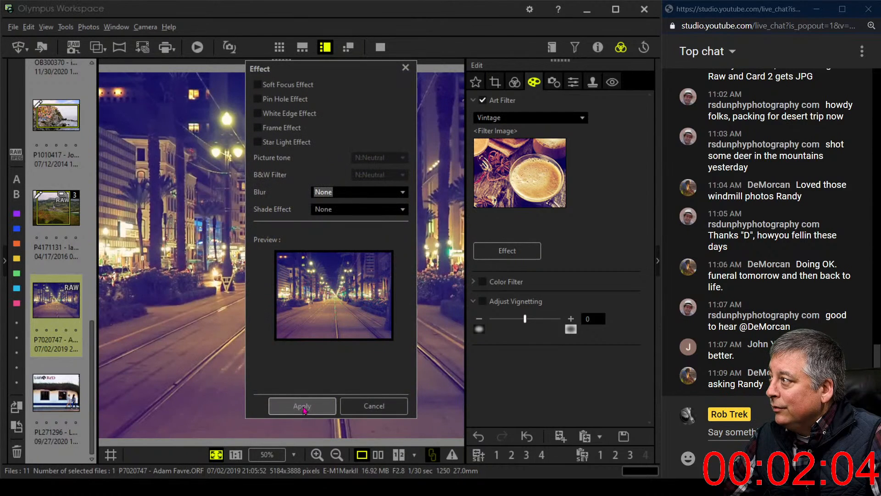
{"action": "left_click", "coordinate": [358, 405]}
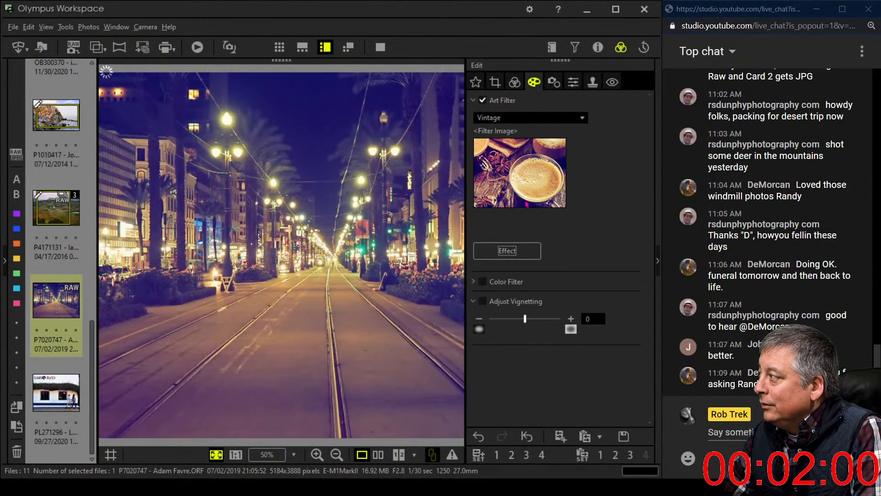
{"action": "left_click", "coordinate": [530, 118]}
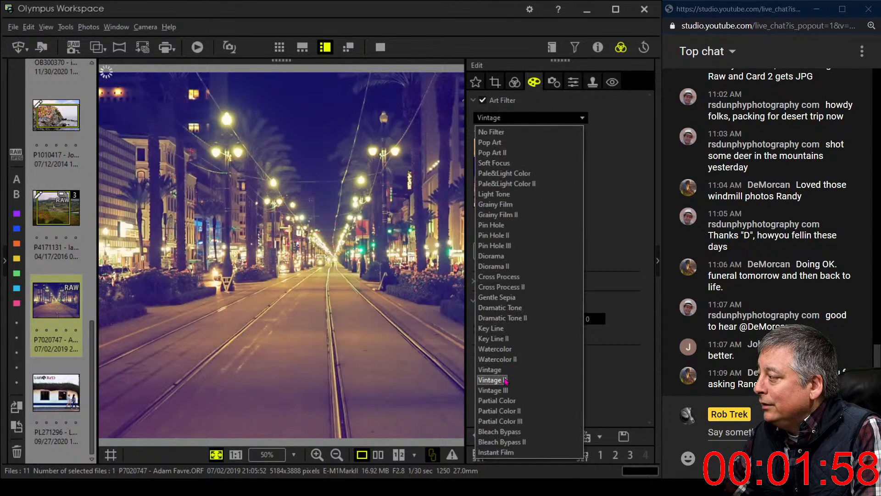
{"action": "left_click", "coordinate": [504, 380]}
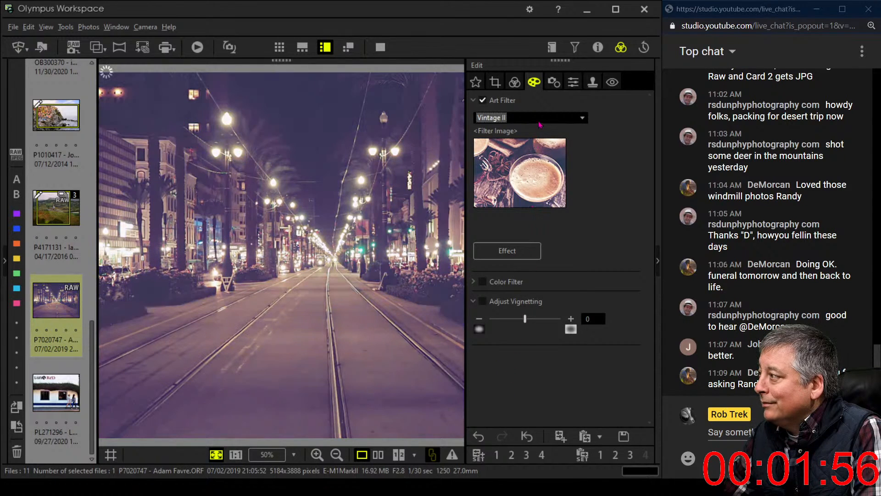
Step: Apply the Vintage III art filter to the night street photo with the Star Light Effect enabled
{"action": "left_click", "coordinate": [540, 121]}
{"action": "left_click", "coordinate": [505, 390]}
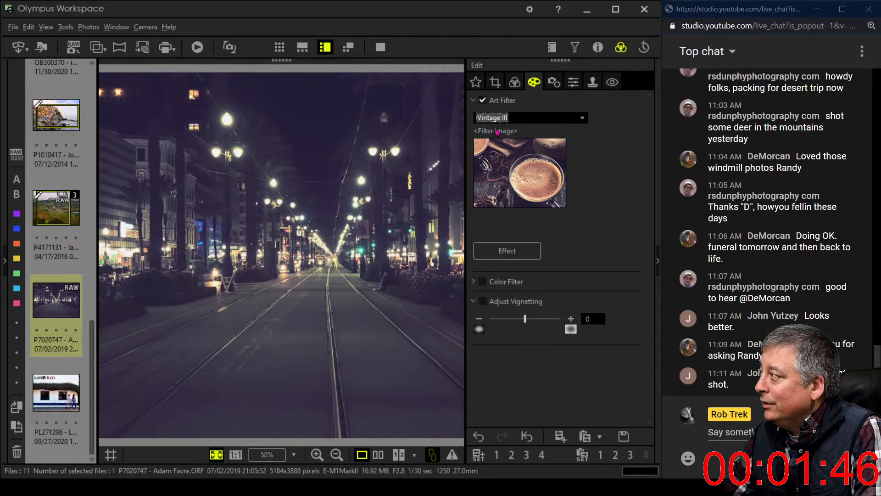
{"action": "left_click", "coordinate": [500, 249]}
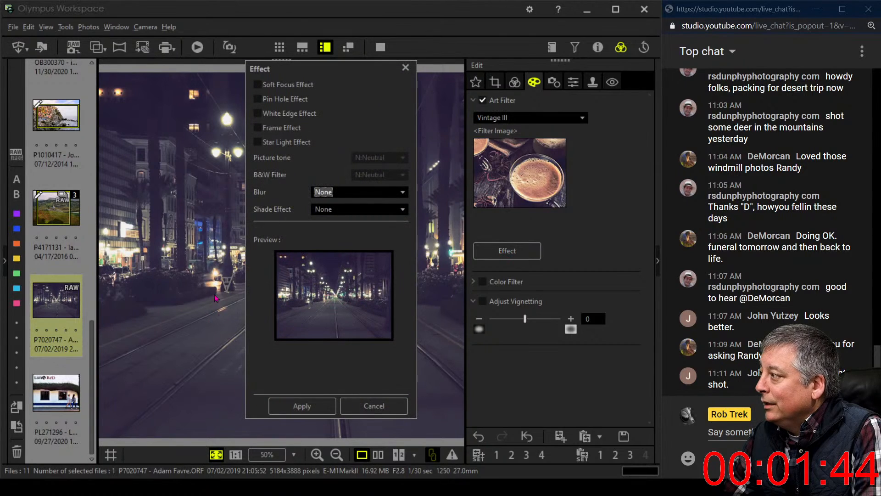
{"action": "left_click", "coordinate": [259, 143]}
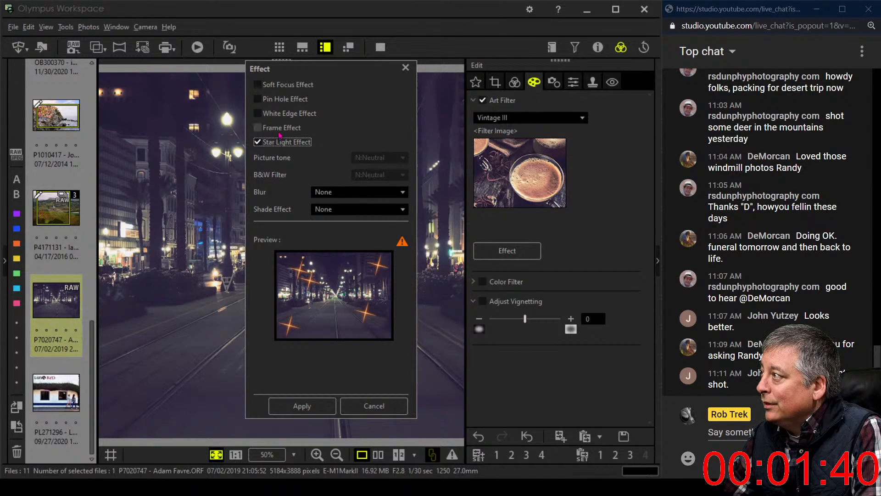
{"action": "left_click", "coordinate": [317, 406]}
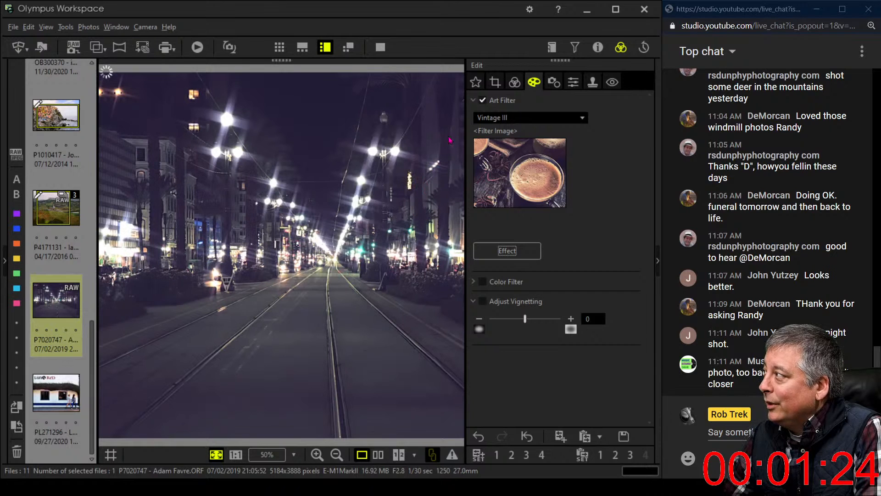
Step: Set the custom white balance of the night street photo to 6531 K with a green-magenta tint of -1
{"action": "left_click", "coordinate": [514, 82]}
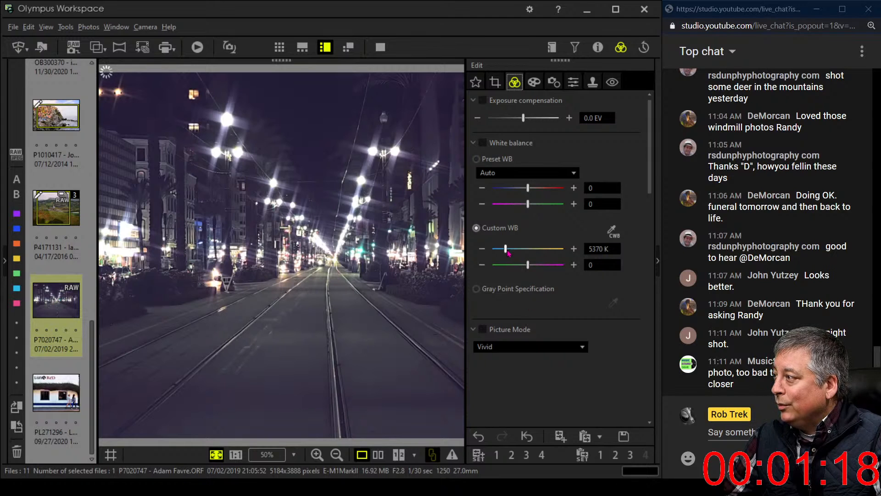
{"action": "left_click_drag", "start_coordinate": [507, 250], "coordinate": [513, 252]}
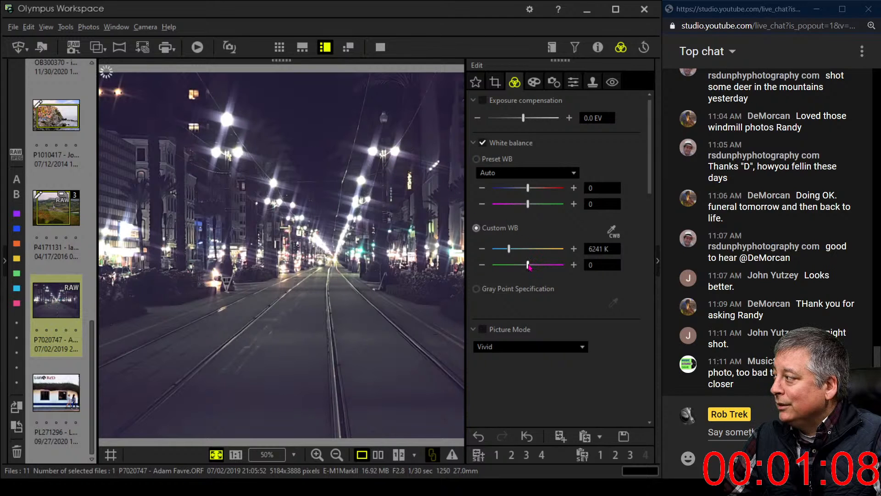
{"action": "left_click", "coordinate": [482, 265]}
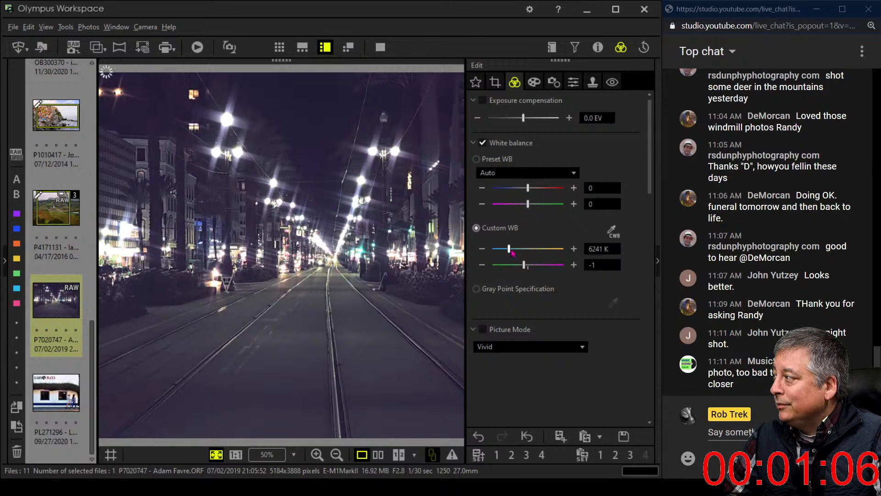
{"action": "left_click", "coordinate": [513, 249]}
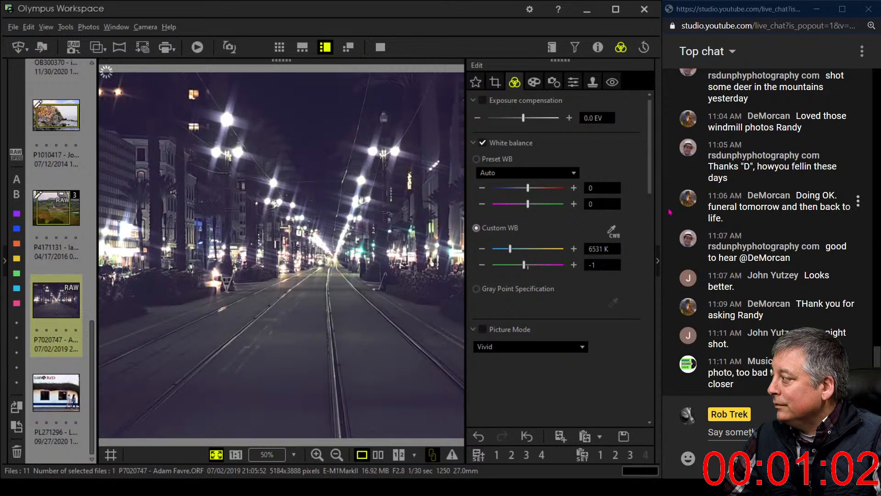
Step: Shape the RGB tone curve into a gentle S, raising an upper highlight point slightly and pulling a lower shadow point below the diagonal
{"action": "scroll", "coordinate": [636, 287], "scroll_direction": "down", "scroll_amount": 10}
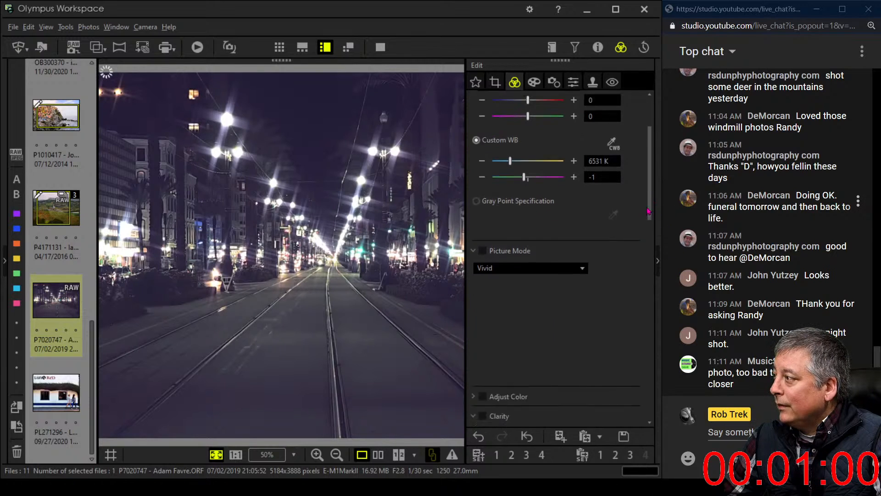
{"action": "scroll", "coordinate": [636, 286], "scroll_direction": "down", "scroll_amount": 8}
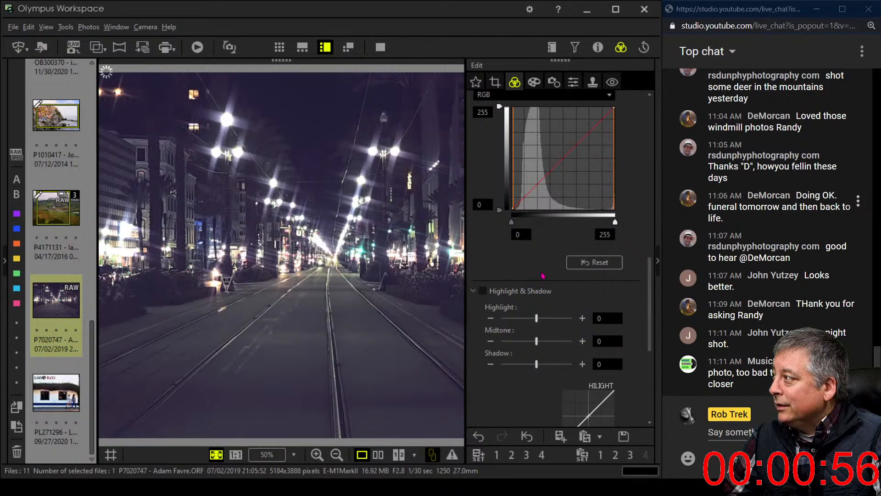
{"action": "left_click_drag", "start_coordinate": [515, 224], "coordinate": [586, 131]}
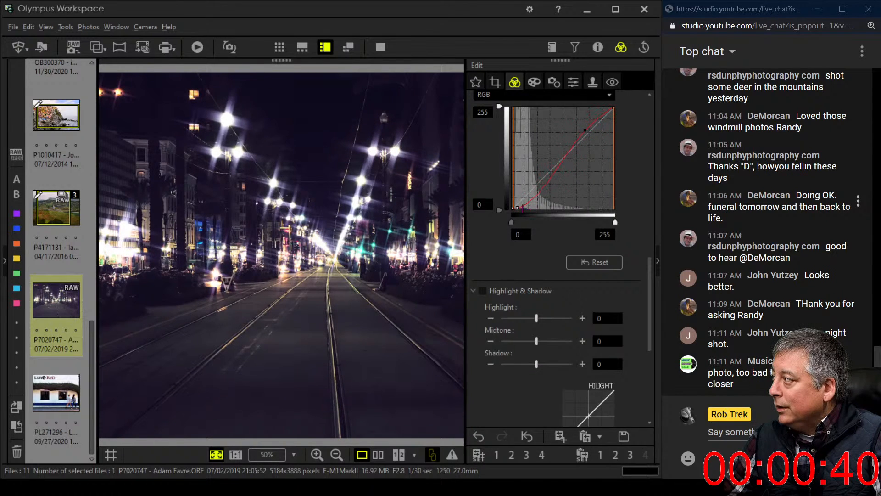
{"action": "left_click_drag", "start_coordinate": [518, 208], "coordinate": [536, 197]}
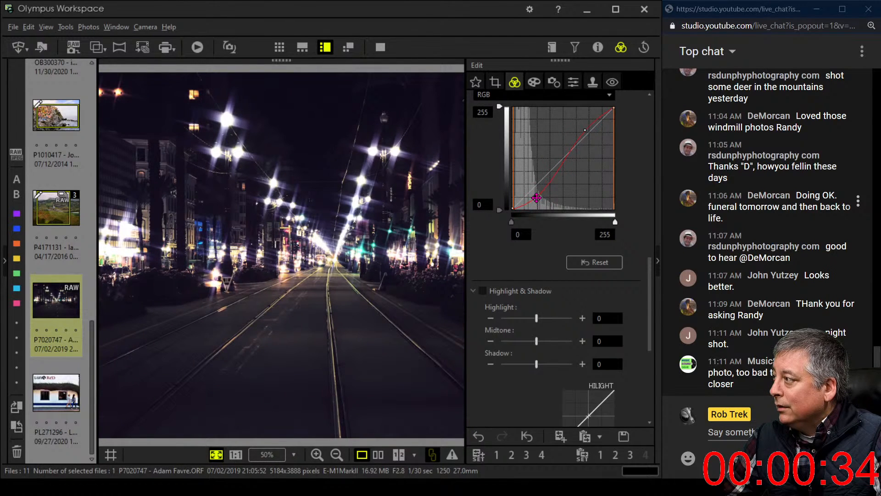
{"action": "left_click_drag", "start_coordinate": [537, 198], "coordinate": [535, 196]}
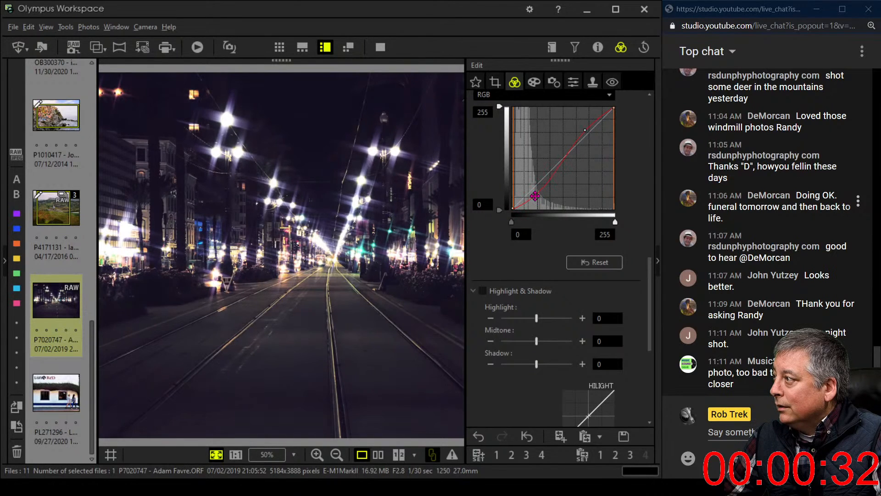
Step: Strengthen the RGB tone curve's S shape by shifting its upper highlight point toward the midtones, with a slight easing back
{"action": "left_click_drag", "start_coordinate": [584, 131], "coordinate": [570, 131]}
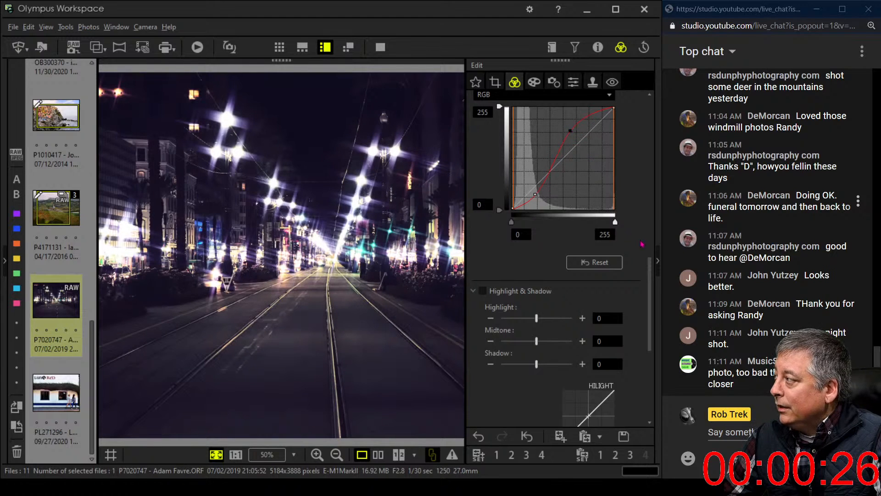
{"action": "mouse_move", "coordinate": [647, 268]}
{"action": "left_mouse_down"}
{"action": "mouse_move", "coordinate": [654, 320]}
{"action": "mouse_move", "coordinate": [654, 254]}
{"action": "left_mouse_up"}
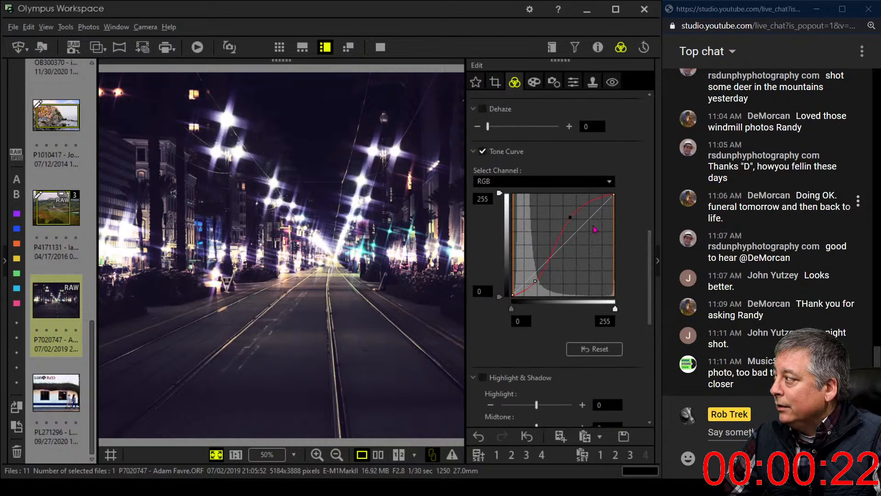
{"action": "left_click_drag", "start_coordinate": [572, 216], "coordinate": [573, 219]}
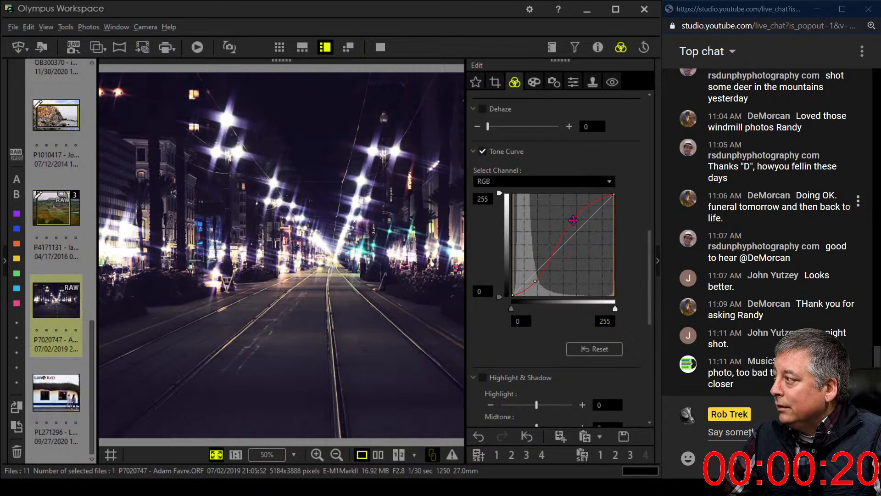
Step: Set the night street photo's gradation to AUTO and its saturation to 1.0
{"action": "left_click_drag", "start_coordinate": [647, 288], "coordinate": [646, 401]}
{"action": "left_click", "coordinate": [547, 377]}
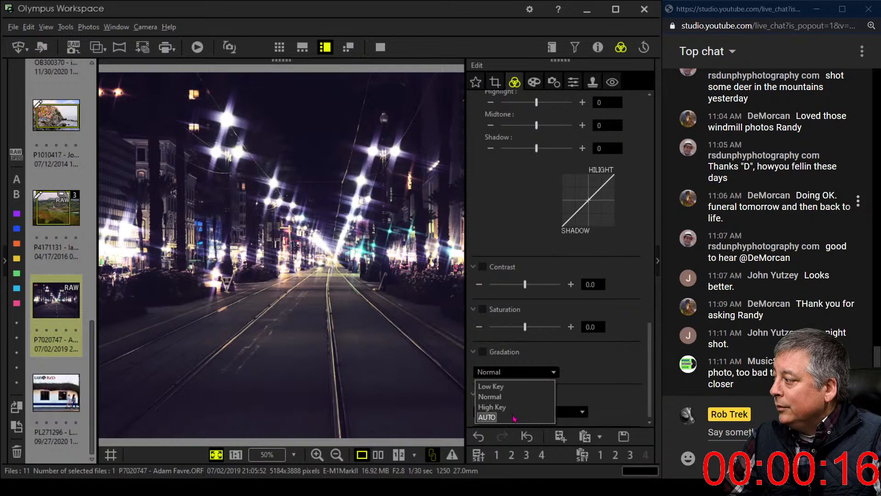
{"action": "left_click", "coordinate": [513, 416]}
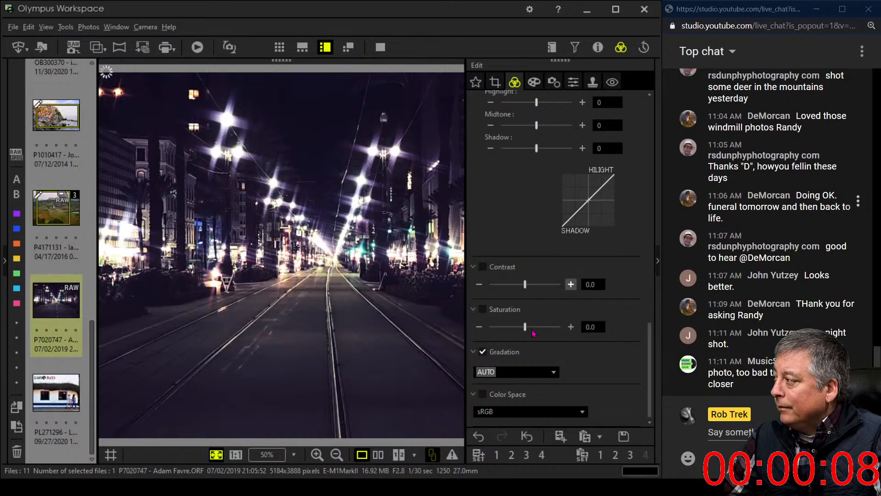
{"action": "left_click_drag", "start_coordinate": [533, 332], "coordinate": [545, 332]}
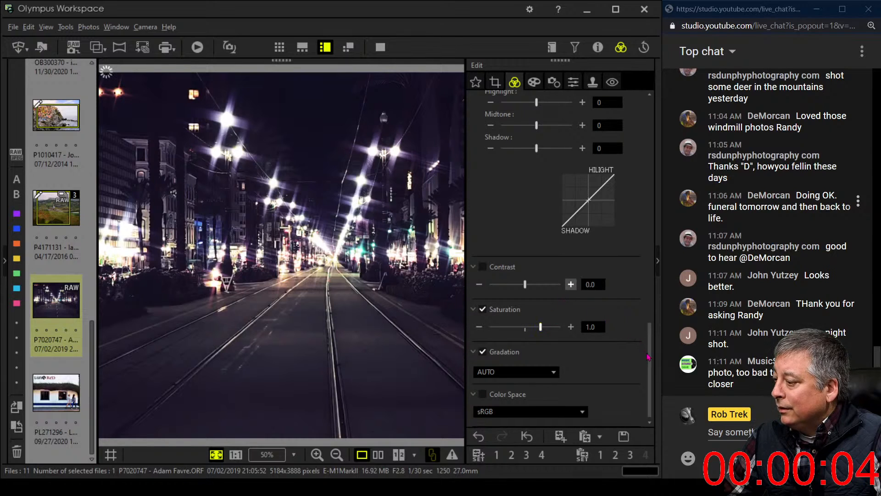
{"action": "mouse_move", "coordinate": [649, 358]}
{"action": "left_mouse_down"}
{"action": "mouse_move", "coordinate": [651, 333]}
{"action": "mouse_move", "coordinate": [644, 372]}
{"action": "left_mouse_up"}
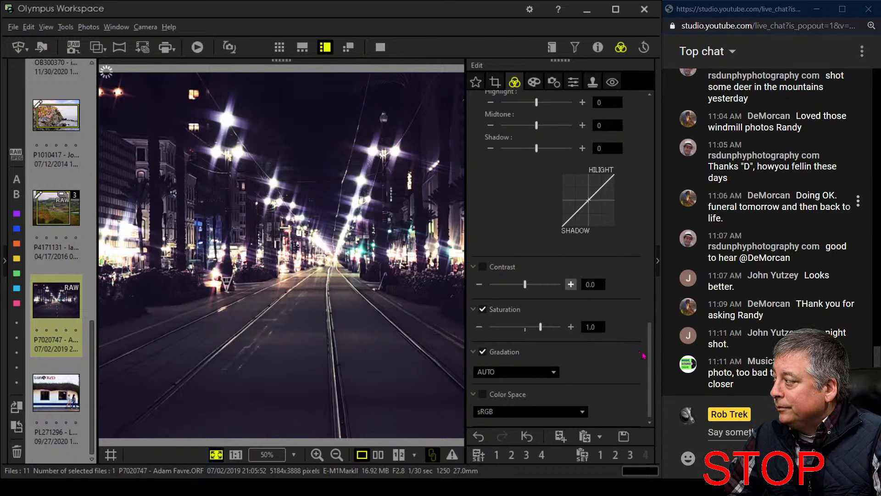
{"action": "scroll", "coordinate": [649, 356], "scroll_direction": "up", "scroll_amount": 1}
Step: Warm the night street photo's custom white balance to 7017 K with a green-magenta tint of -2
{"action": "left_click_drag", "start_coordinate": [650, 356], "coordinate": [646, 264]}
{"action": "scroll", "coordinate": [535, 288], "scroll_direction": "up", "scroll_amount": 10}
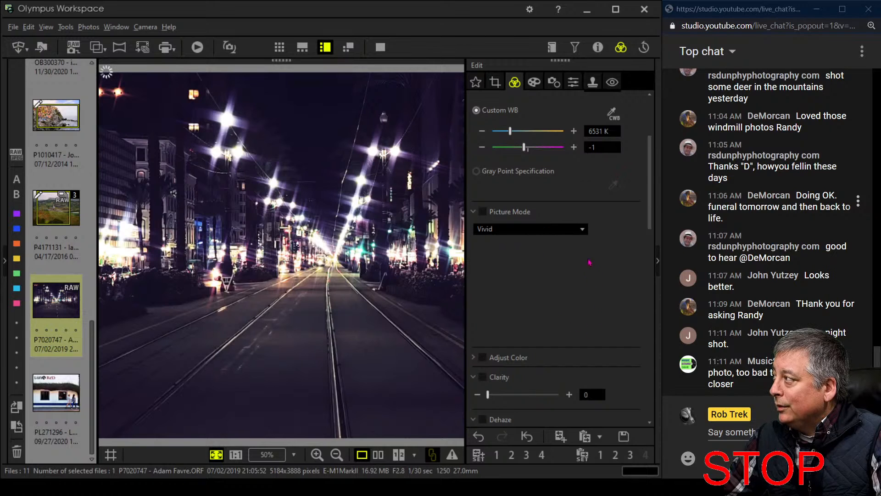
{"action": "left_click", "coordinate": [489, 149]}
{"action": "left_click_drag", "start_coordinate": [513, 134], "coordinate": [515, 133]}
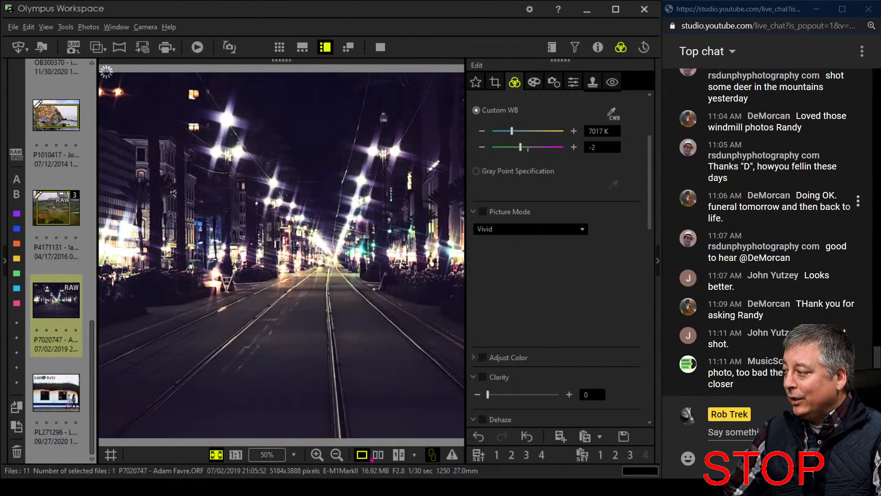
Step: Compare the original and edited night street photo side by side in full screen
{"action": "left_click", "coordinate": [377, 455]}
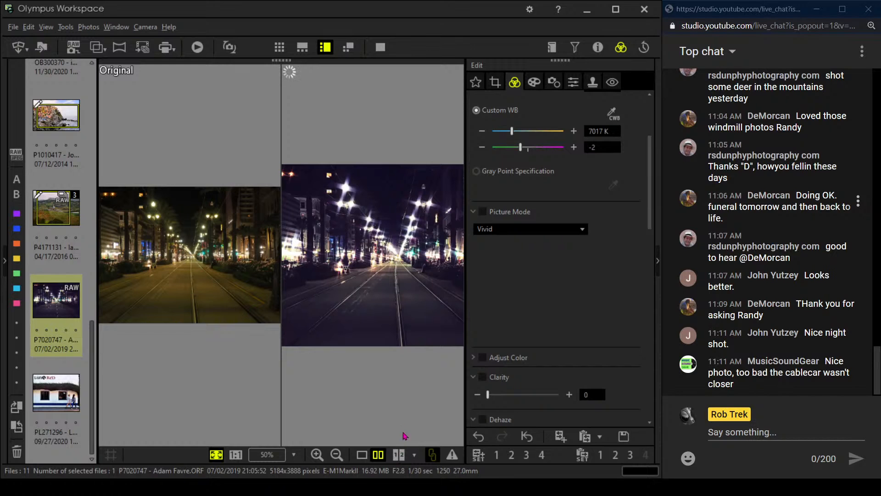
{"action": "left_click", "coordinate": [379, 52]}
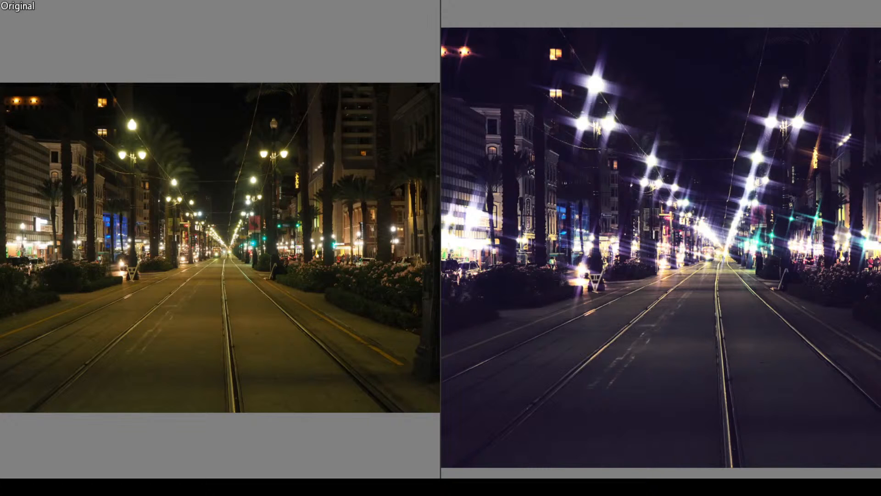
{"action": "key", "text": "Escape"}
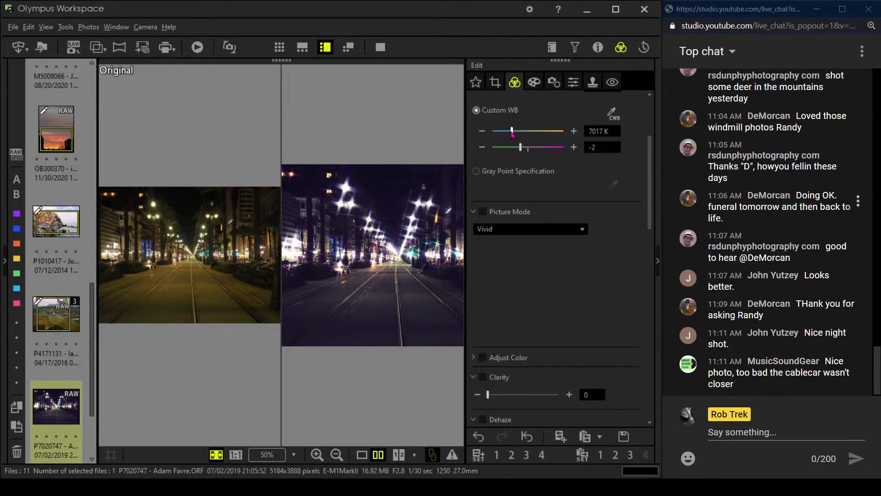
Step: Cool the custom white balance to 4694 K with a tint of -2, and return to the single-image view
{"action": "left_click_drag", "start_coordinate": [511, 131], "coordinate": [520, 151]}
{"action": "left_click_drag", "start_coordinate": [518, 133], "coordinate": [504, 134]}
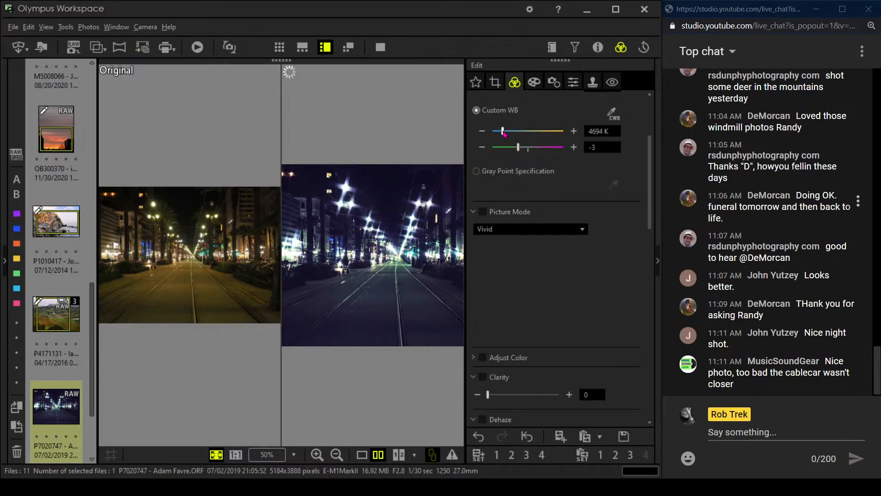
{"action": "left_click_drag", "start_coordinate": [515, 152], "coordinate": [524, 152]}
{"action": "left_click", "coordinate": [361, 454]}
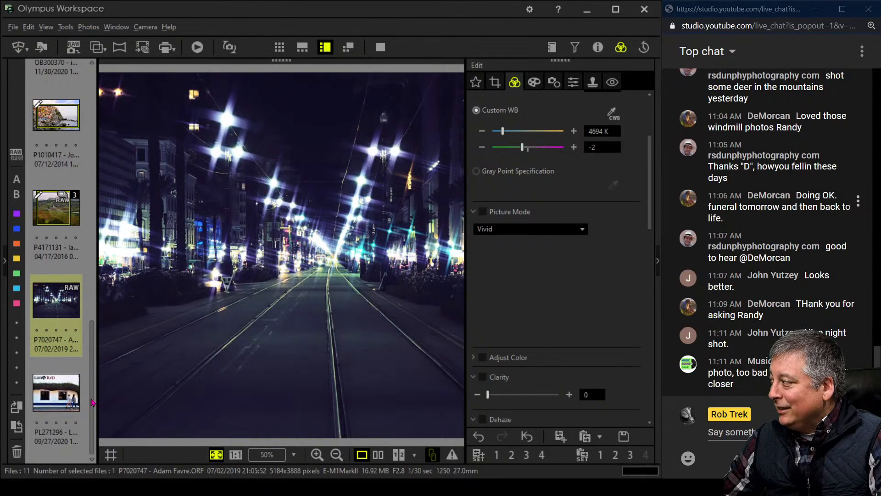
Step: Open the Luna Red storefront JPG and review its shooting details
{"action": "left_click", "coordinate": [80, 400]}
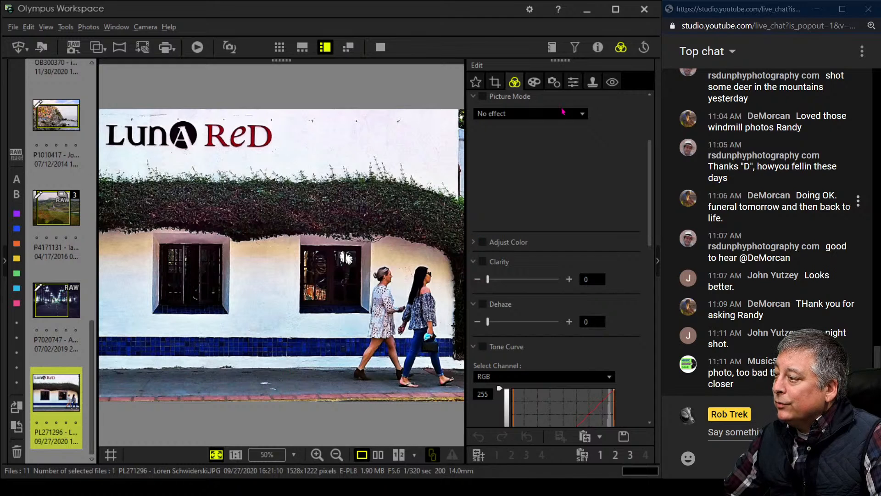
{"action": "left_click", "coordinate": [597, 47]}
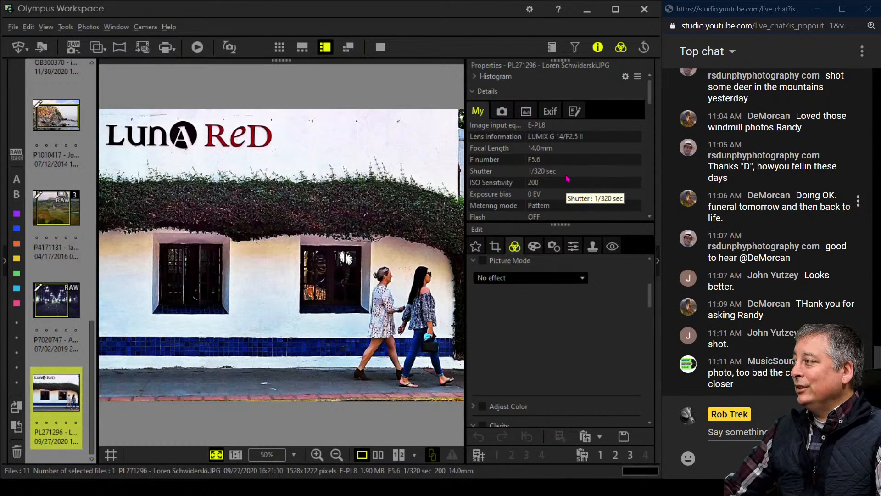
{"action": "left_click", "coordinate": [597, 47]}
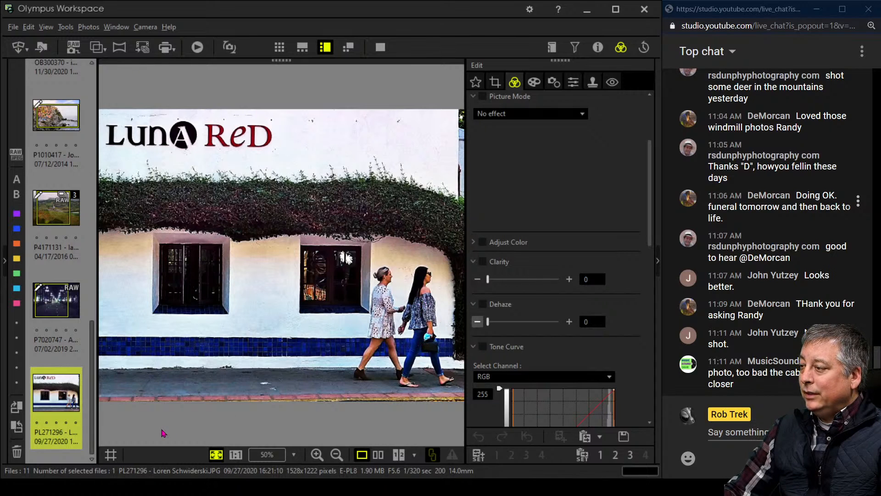
Step: Straighten the storefront photo with a tilt adjustment of -0.3, using a horizontal grid guide at the window sills as reference
{"action": "left_click", "coordinate": [110, 454]}
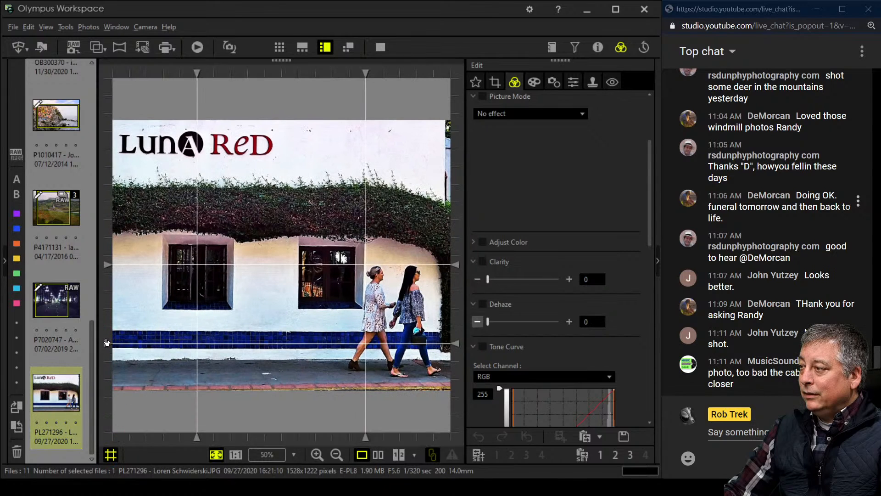
{"action": "mouse_move", "coordinate": [106, 341]}
{"action": "left_mouse_down"}
{"action": "mouse_move", "coordinate": [106, 394]}
{"action": "mouse_move", "coordinate": [109, 314]}
{"action": "left_mouse_up"}
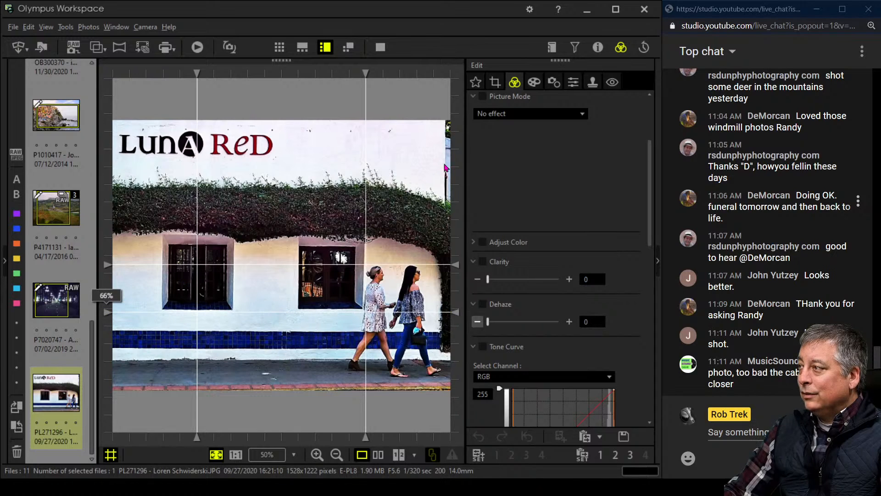
{"action": "left_click", "coordinate": [495, 82]}
{"action": "left_click", "coordinate": [480, 206]}
{"action": "left_click", "coordinate": [480, 207]}
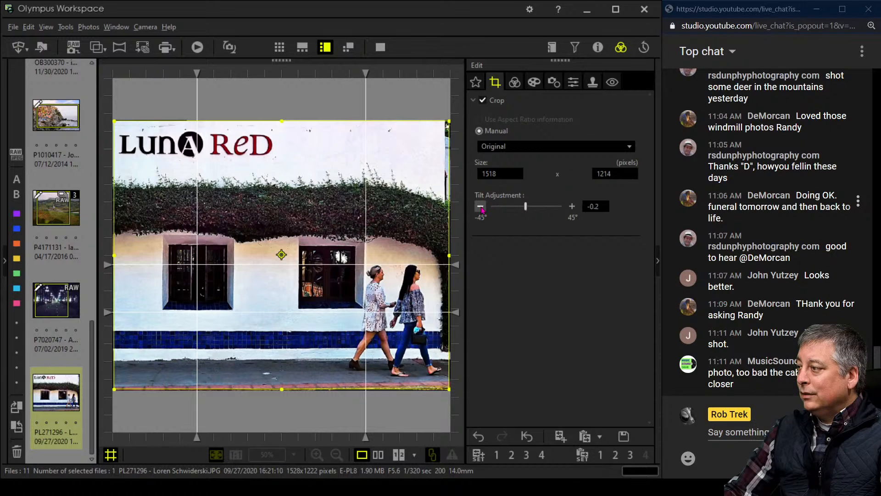
{"action": "left_click", "coordinate": [480, 207]}
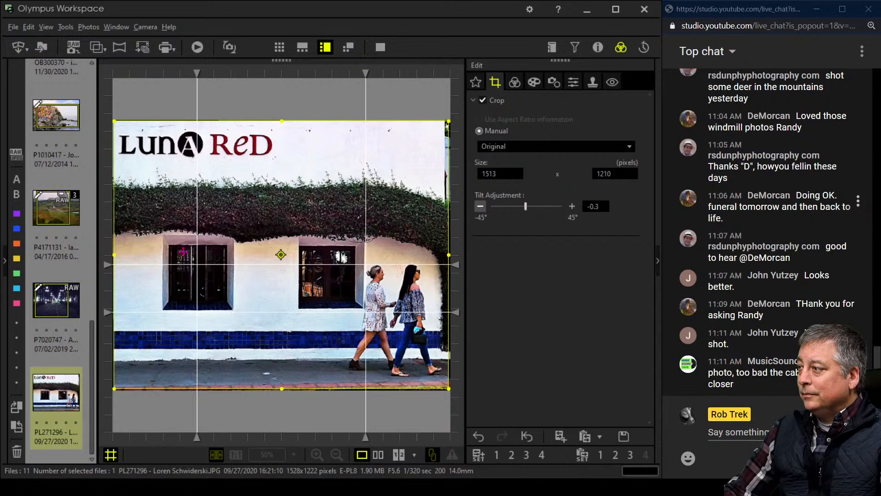
Step: Check the edge of the window beside the women against a vertical grid guide, hide the grid and preview the straightened crop
{"action": "mouse_move", "coordinate": [200, 79]}
{"action": "left_mouse_down"}
{"action": "mouse_move", "coordinate": [171, 81]}
{"action": "mouse_move", "coordinate": [306, 86]}
{"action": "left_mouse_up"}
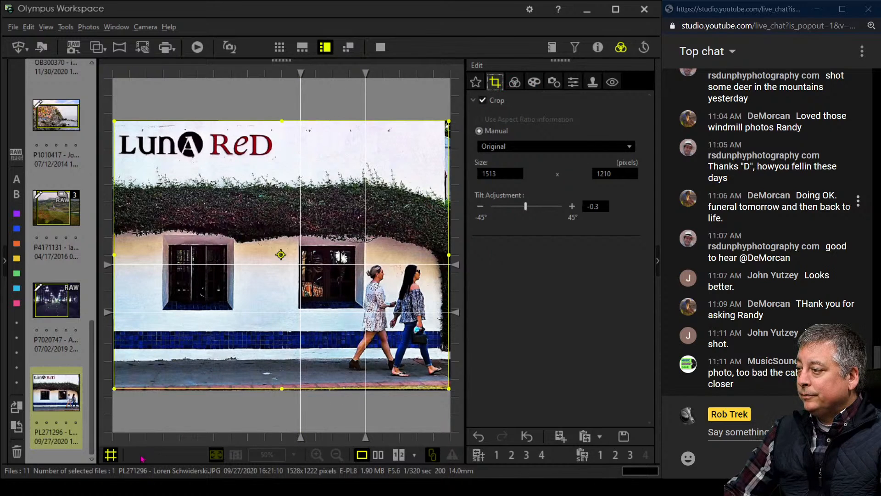
{"action": "left_click", "coordinate": [110, 454]}
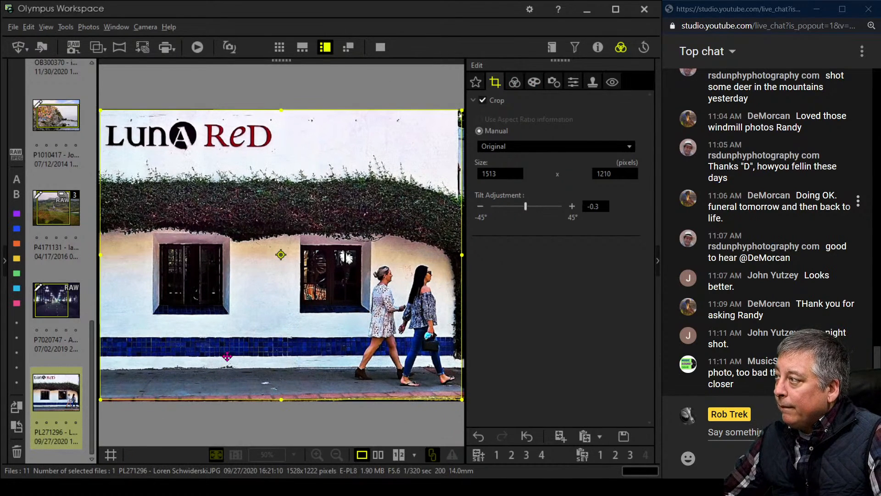
{"action": "left_click", "coordinate": [514, 82]}
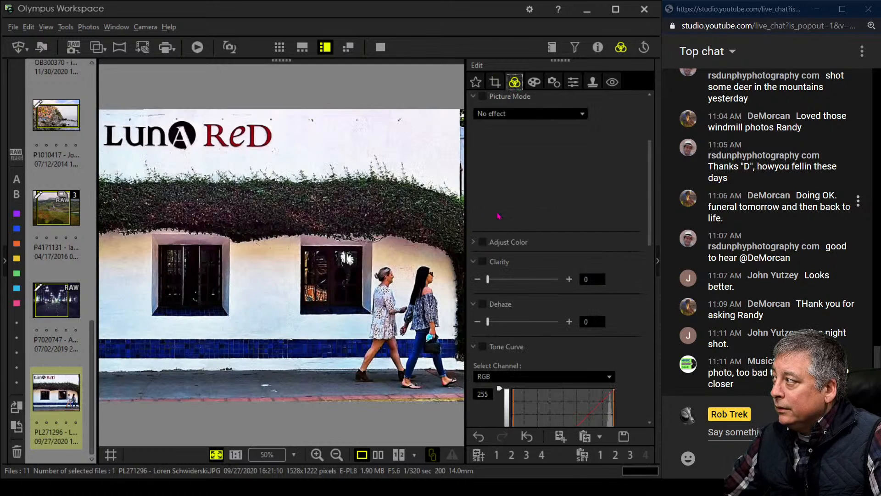
Step: Trim the storefront photo's crop inward from its upper corner beside the vine to 1497 x 1186 pixels, with a tilt of -0.1
{"action": "left_click", "coordinate": [493, 84]}
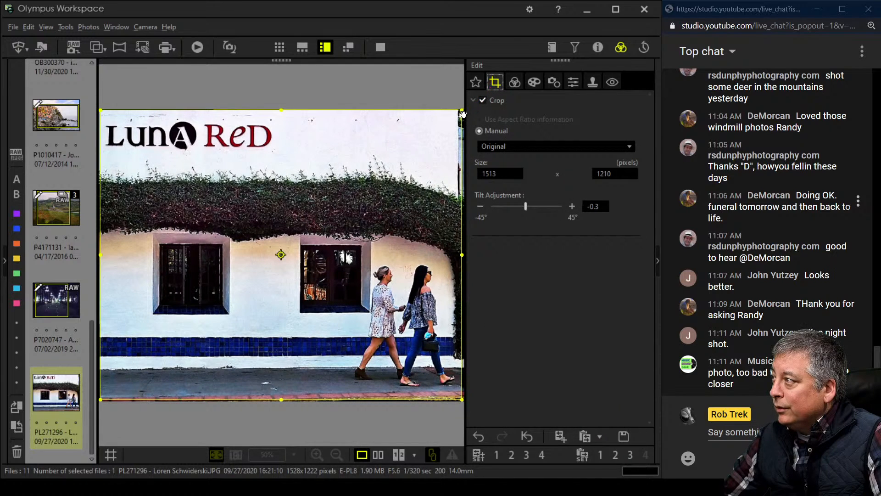
{"action": "left_click_drag", "start_coordinate": [462, 112], "coordinate": [457, 113]}
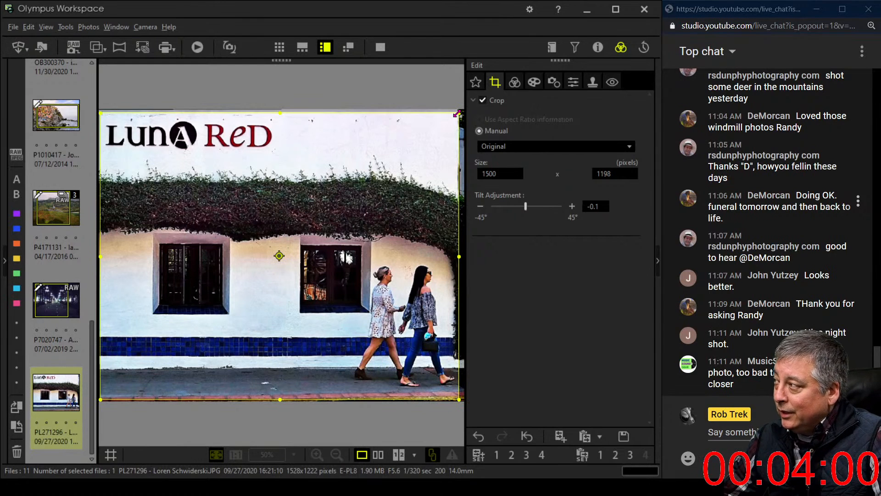
{"action": "left_click_drag", "start_coordinate": [455, 116], "coordinate": [454, 118]}
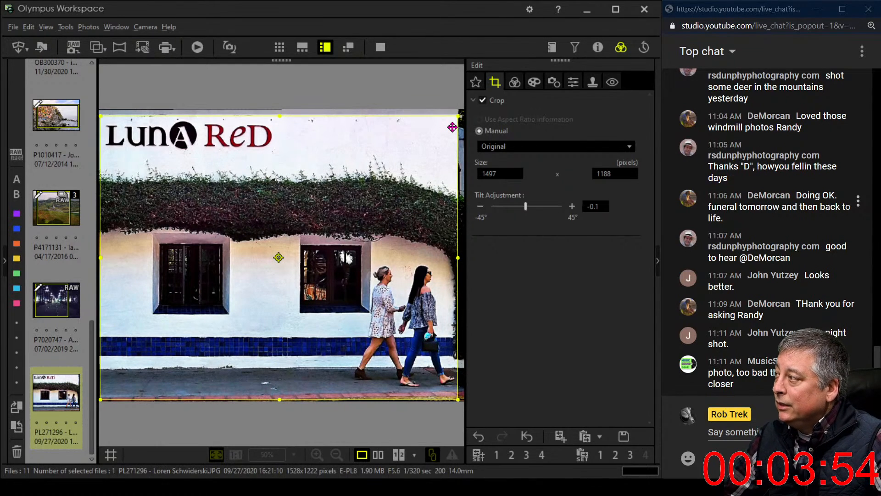
{"action": "left_click", "coordinate": [514, 82]}
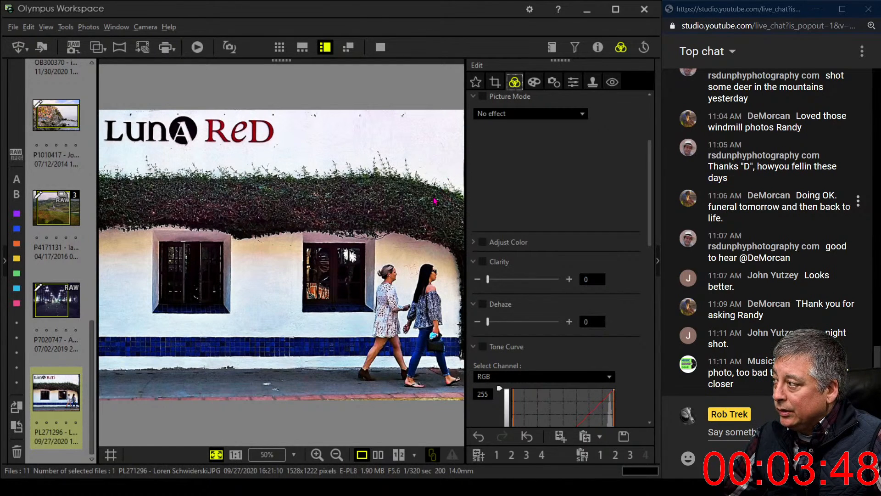
{"action": "left_click", "coordinate": [493, 85]}
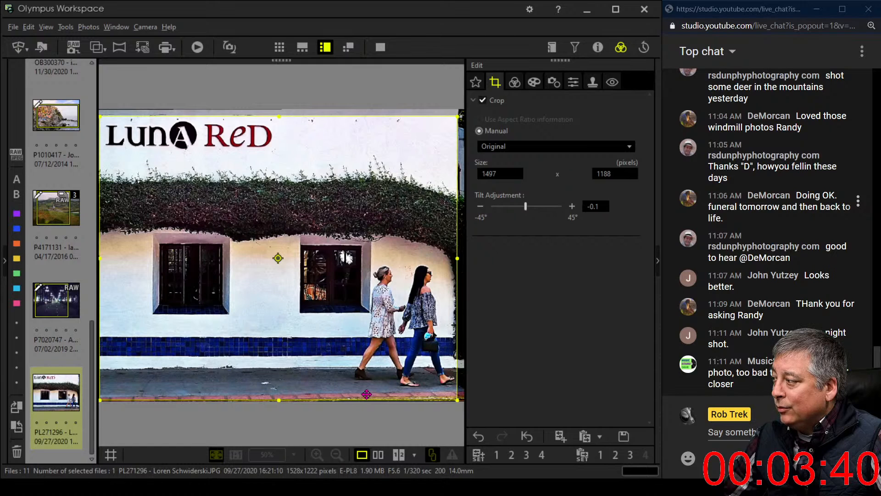
{"action": "left_click_drag", "start_coordinate": [310, 369], "coordinate": [313, 369]}
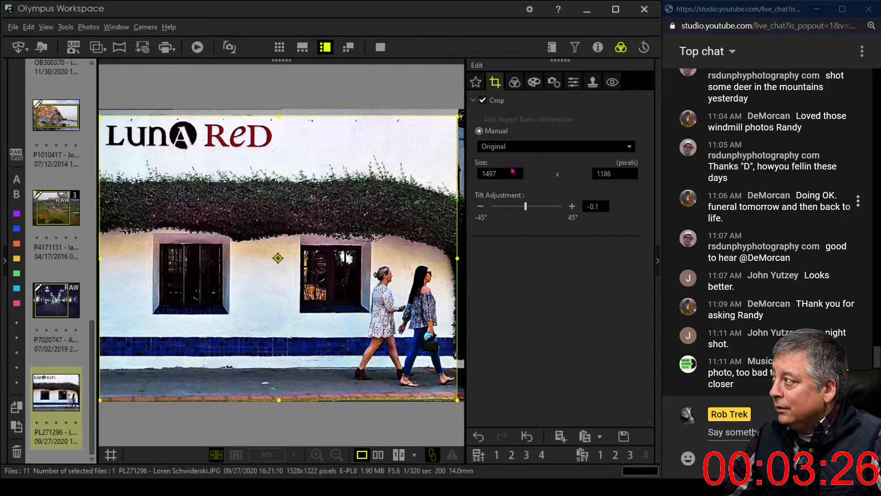
Step: Crop the storefront photo to a 1:1 (6:6) square of 849 x 849 pixels around the two walking women and the window
{"action": "left_click", "coordinate": [513, 148]}
{"action": "left_click", "coordinate": [494, 202]}
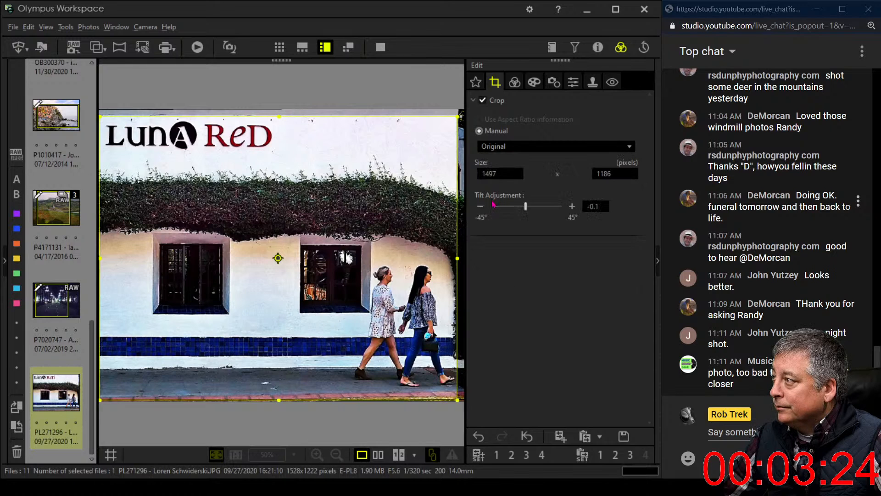
{"action": "left_click_drag", "start_coordinate": [141, 112], "coordinate": [224, 198]}
{"action": "left_click_drag", "start_coordinate": [307, 242], "coordinate": [327, 243]}
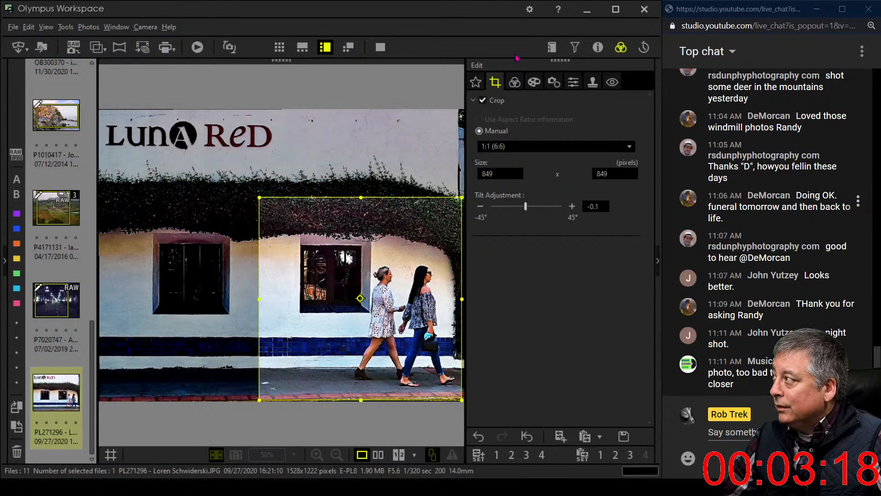
{"action": "left_click", "coordinate": [515, 82]}
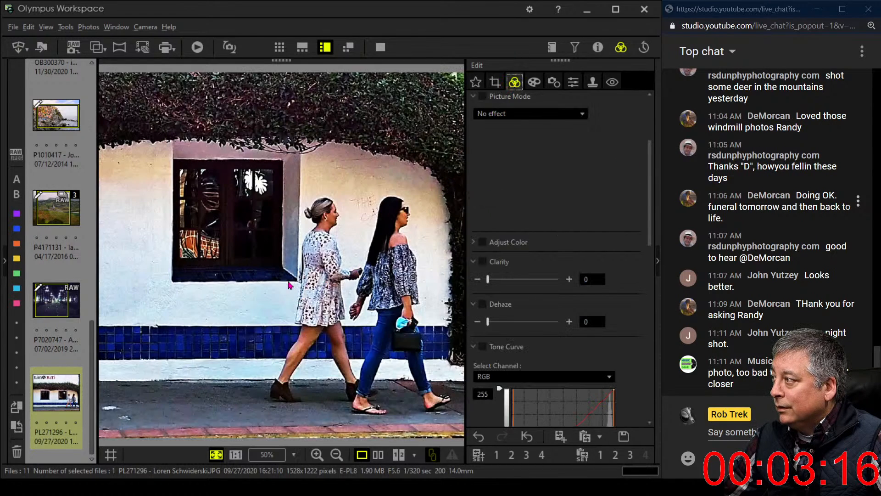
{"action": "left_click", "coordinate": [573, 81]}
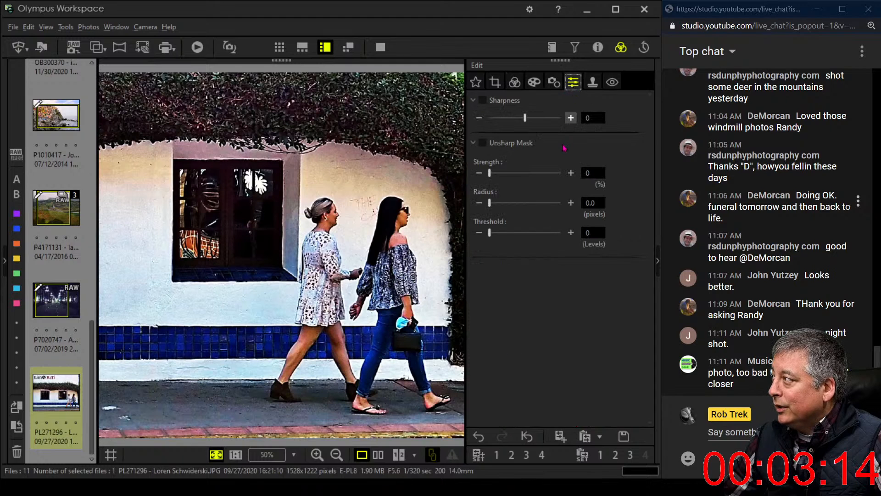
{"action": "left_click", "coordinate": [518, 86]}
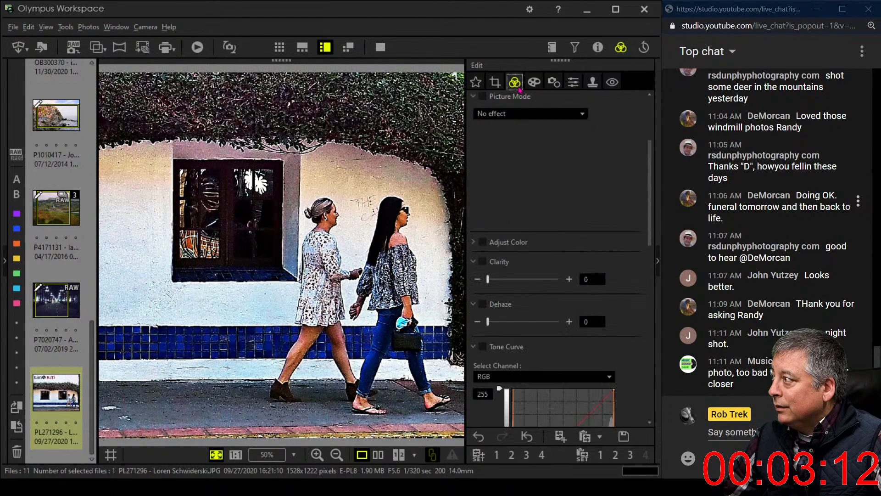
Step: Apply the Instant Film art filter to the square-cropped storefront photo
{"action": "left_click", "coordinate": [572, 83]}
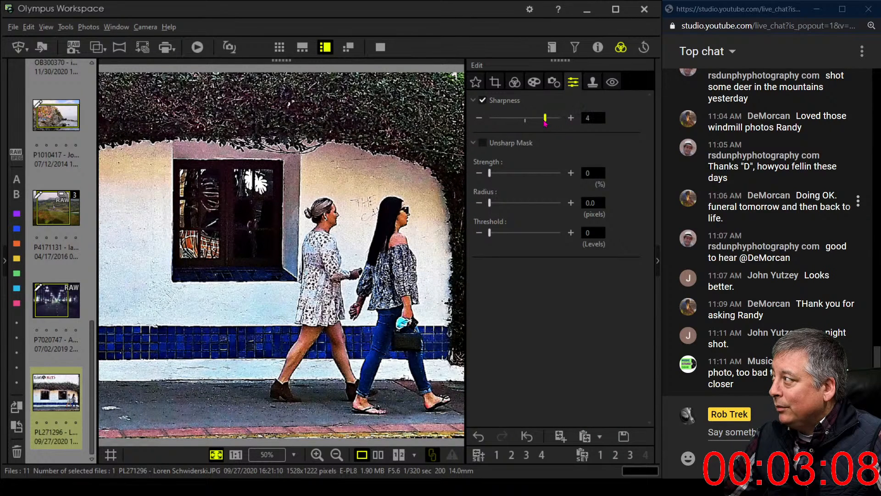
{"action": "left_click", "coordinate": [515, 83]}
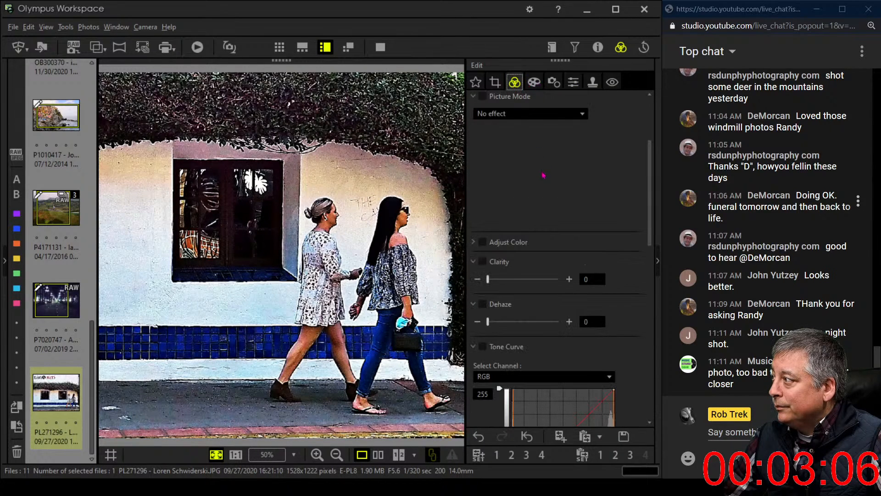
{"action": "left_click", "coordinate": [532, 114]}
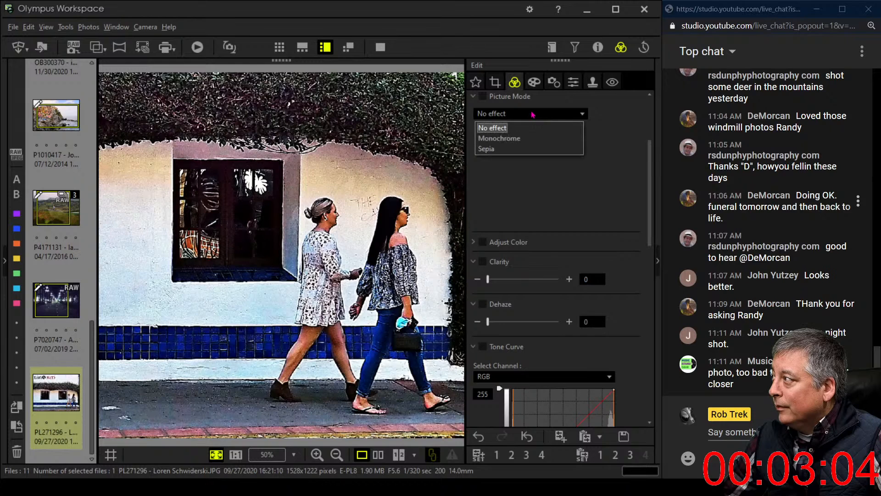
{"action": "left_click", "coordinate": [532, 87]}
{"action": "left_click", "coordinate": [532, 118]}
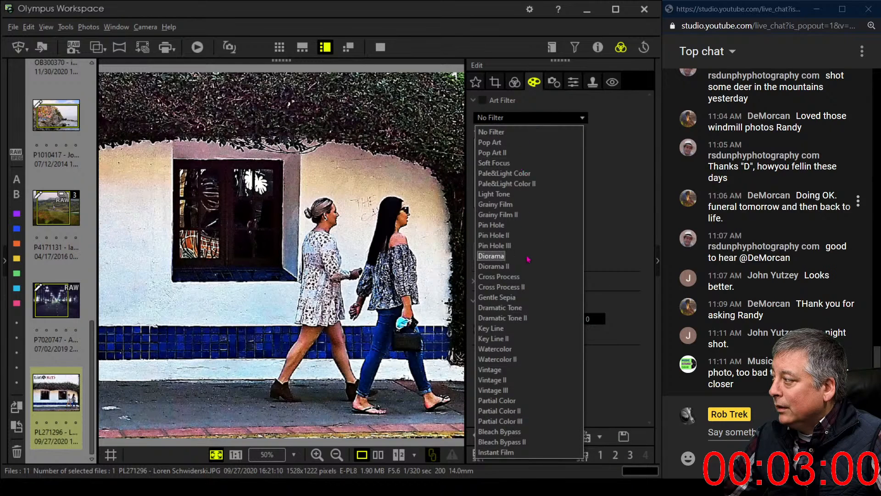
{"action": "left_click", "coordinate": [519, 452]}
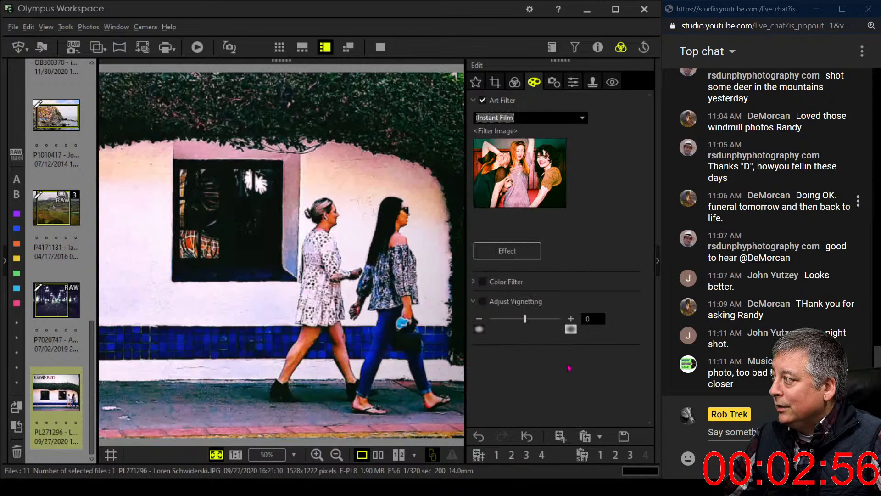
Step: Set the tilt adjustment of the storefront photo's square crop to -0.4
{"action": "left_click", "coordinate": [514, 81]}
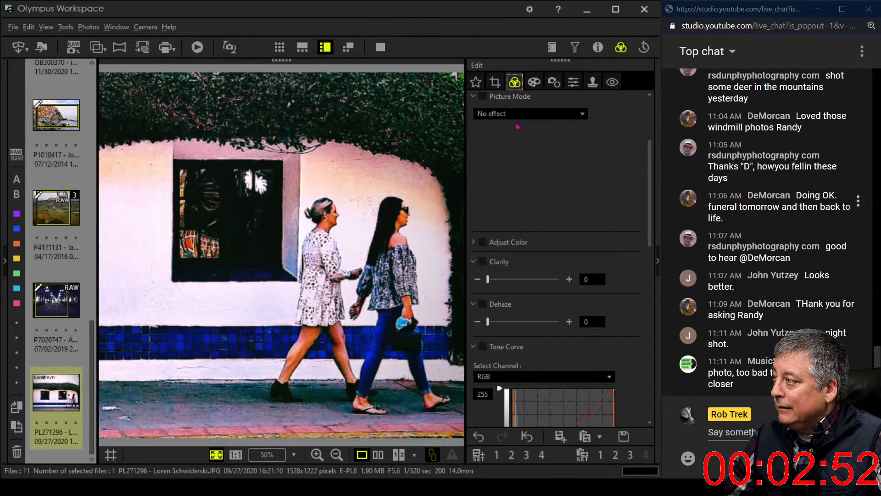
{"action": "left_click", "coordinate": [495, 81]}
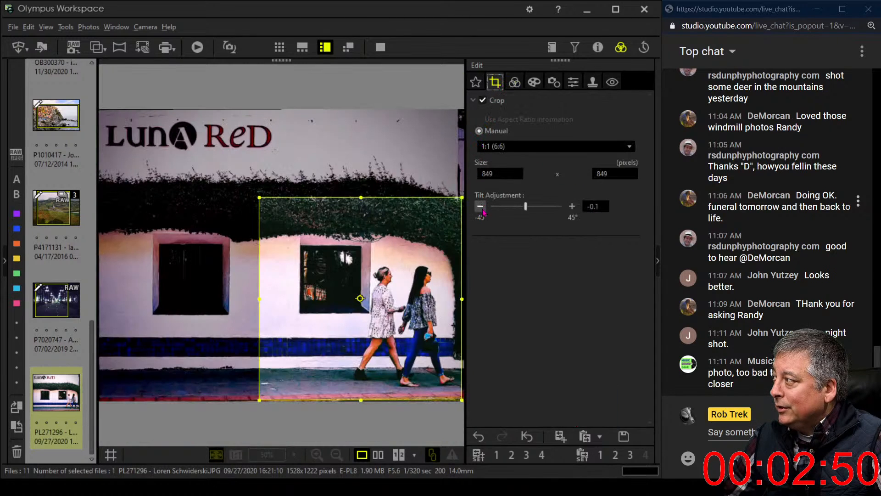
{"action": "left_click", "coordinate": [480, 206]}
{"action": "left_click", "coordinate": [480, 206]}
{"action": "left_click", "coordinate": [481, 207]}
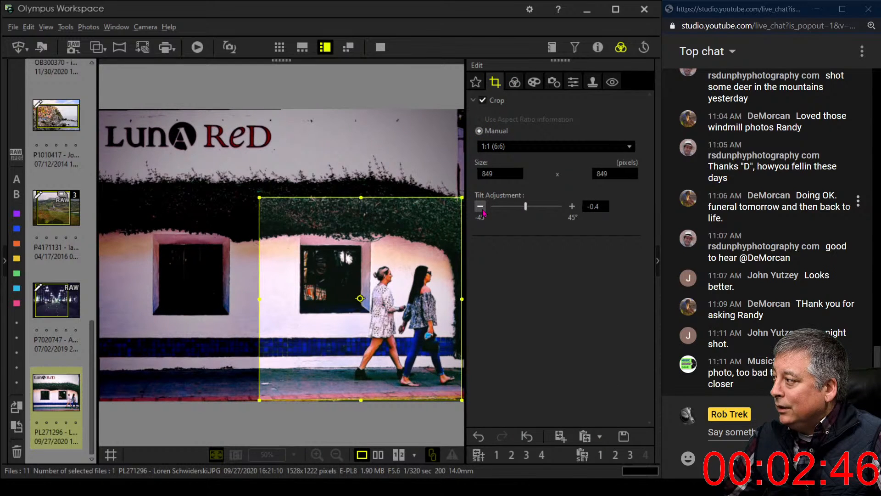
Step: Switch the storefront photo's gradation to manual at 32 and lower the saturation to -20
{"action": "left_click", "coordinate": [515, 82]}
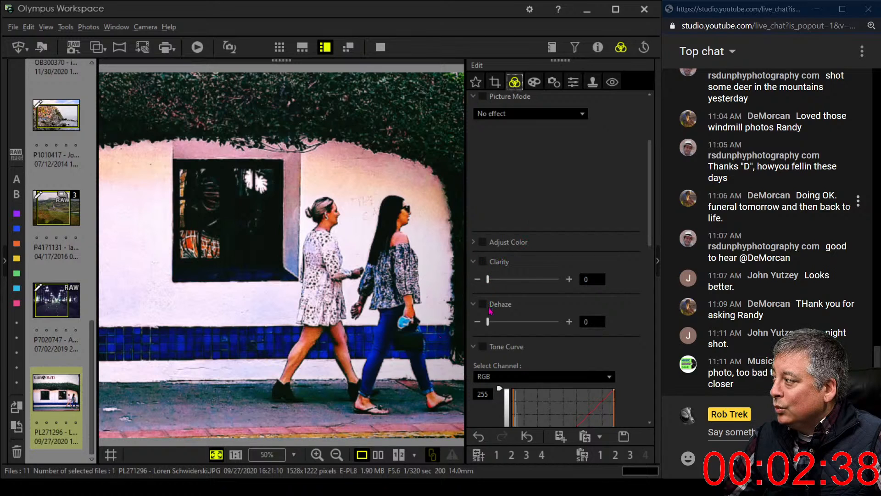
{"action": "left_click_drag", "start_coordinate": [650, 219], "coordinate": [642, 434]}
{"action": "left_click", "coordinate": [478, 388]}
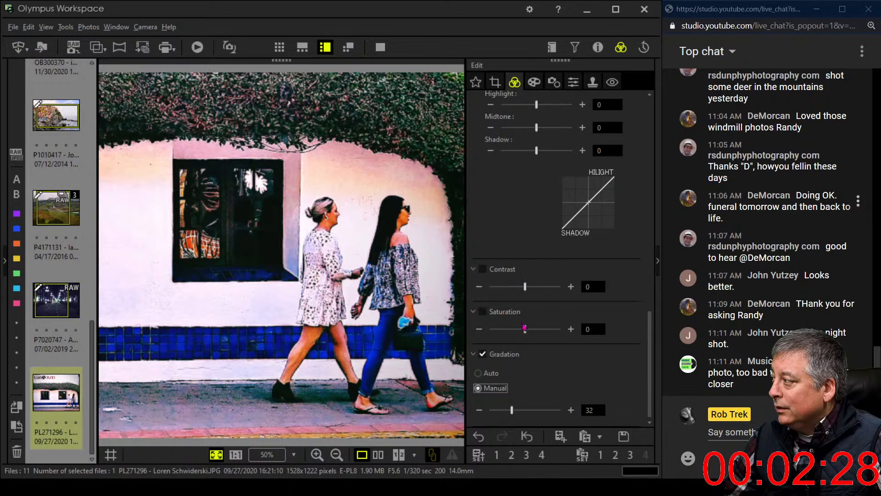
{"action": "left_click_drag", "start_coordinate": [525, 329], "coordinate": [520, 330]}
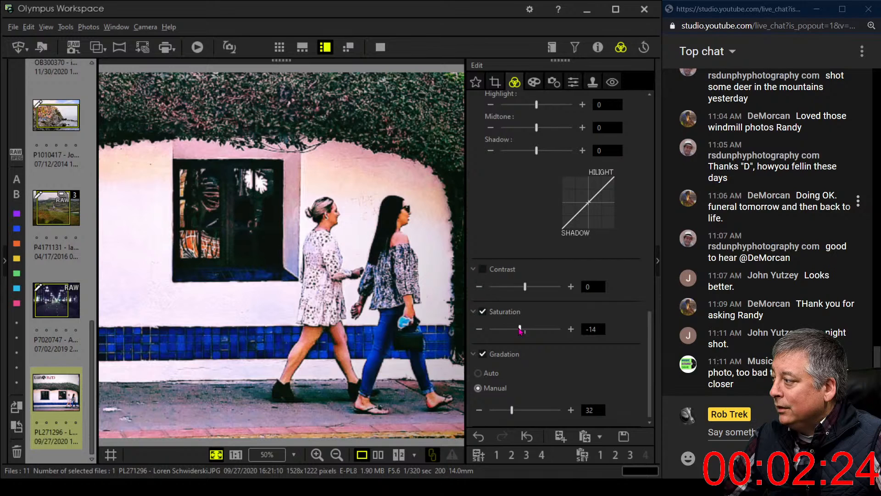
{"action": "left_click_drag", "start_coordinate": [520, 329], "coordinate": [518, 331]}
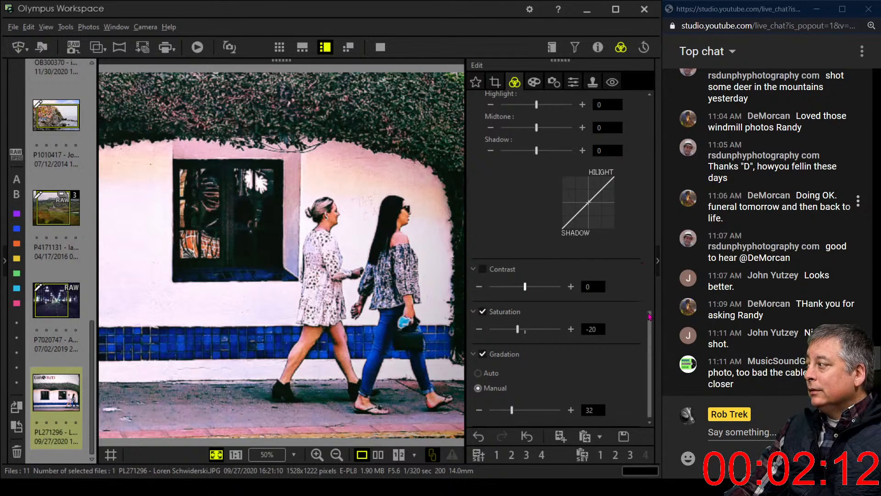
Step: Warm the storefront photo with a custom white balance of 1.8 on the blue-amber axis and 0.4 on the green-magenta axis
{"action": "left_click_drag", "start_coordinate": [649, 362], "coordinate": [659, 99]}
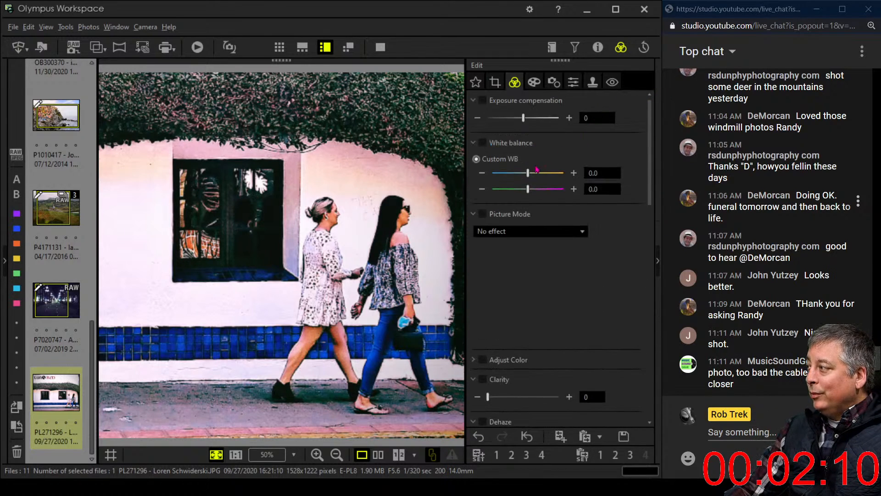
{"action": "left_click_drag", "start_coordinate": [528, 173], "coordinate": [535, 175]}
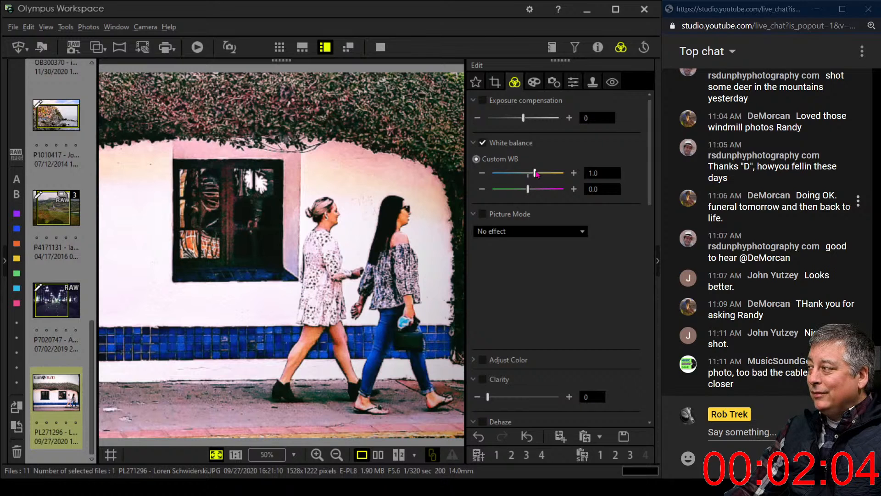
{"action": "left_click_drag", "start_coordinate": [535, 173], "coordinate": [542, 175]}
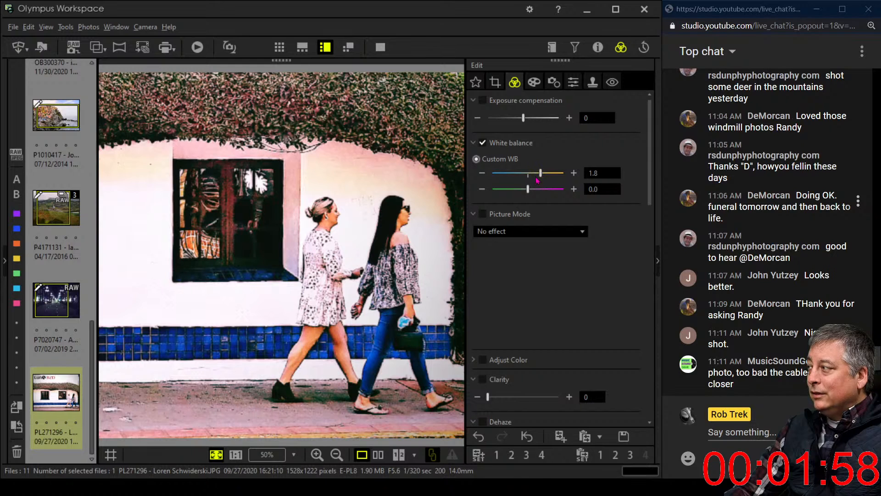
{"action": "left_click_drag", "start_coordinate": [530, 190], "coordinate": [532, 190]}
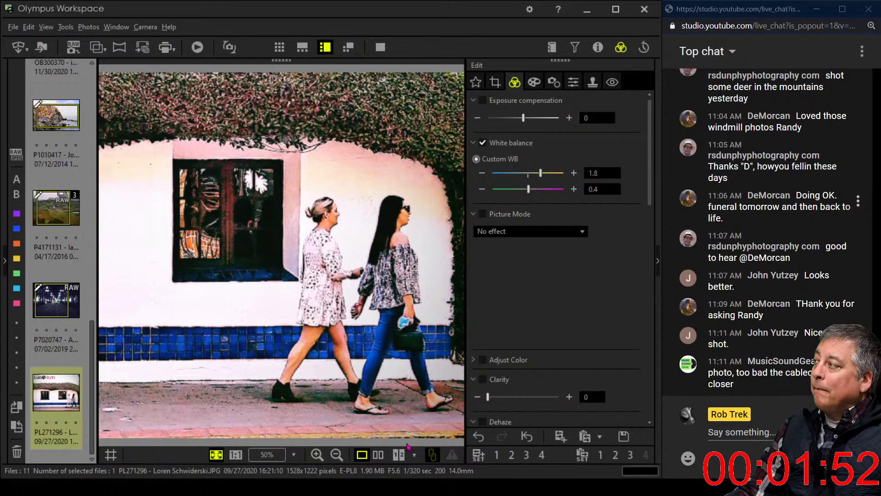
Step: Darken the storefront photo's corners with a vignetting of -8 and compare the result side by side with the original
{"action": "left_click", "coordinate": [534, 82]}
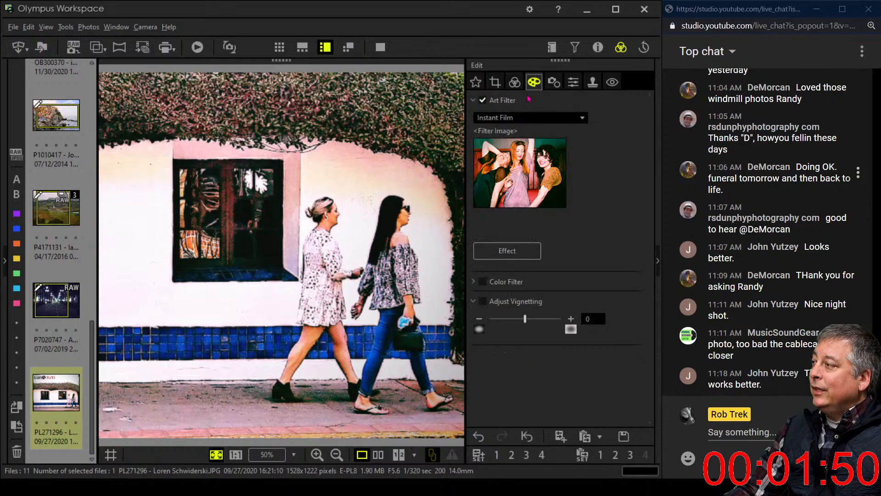
{"action": "left_click_drag", "start_coordinate": [524, 318], "coordinate": [514, 320]}
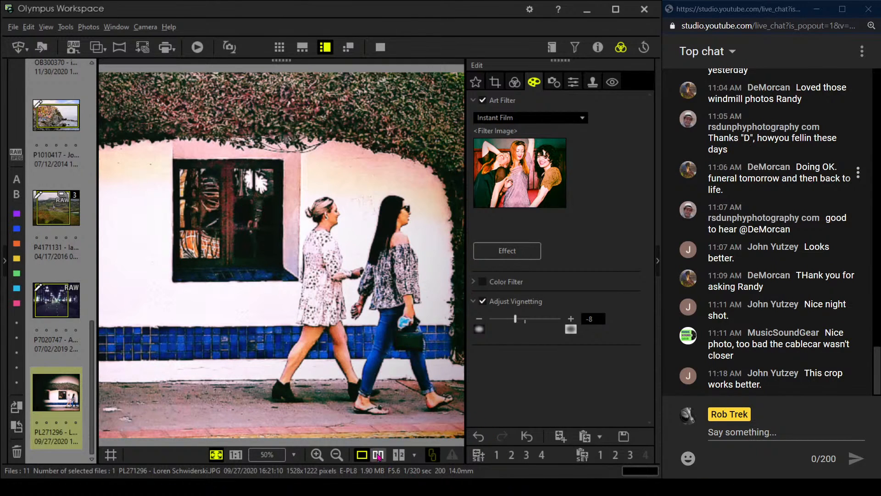
{"action": "left_click", "coordinate": [378, 454]}
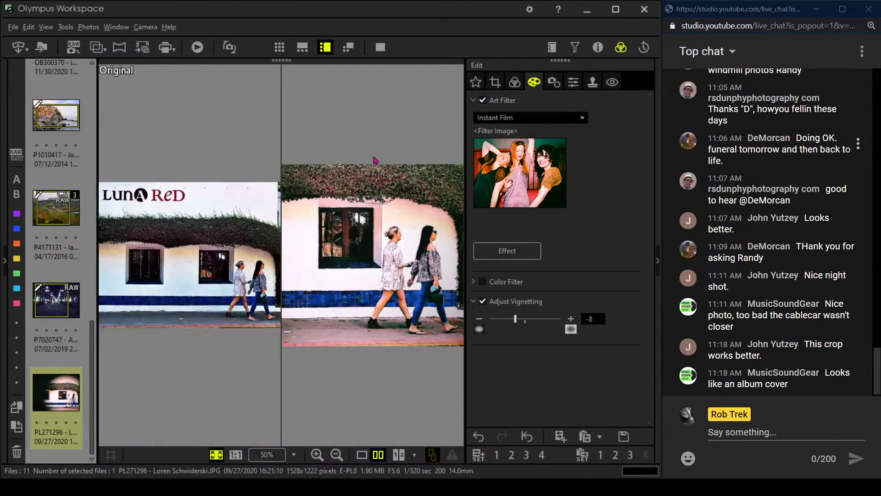
{"action": "left_click", "coordinate": [380, 48]}
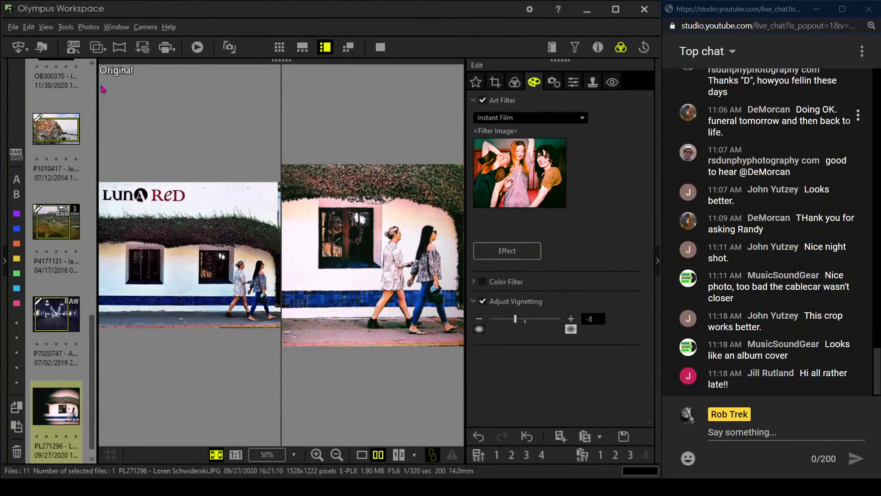
{"action": "left_click", "coordinate": [362, 454]}
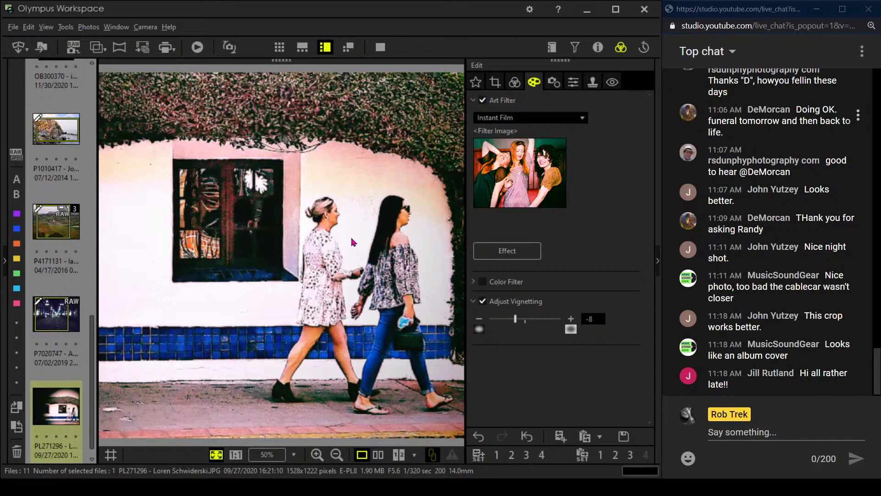
Step: Show the folder's photos as a thumbnail grid and open the spider photo IMG_0131
{"action": "scroll", "coordinate": [73, 321], "scroll_direction": "down", "scroll_amount": 1}
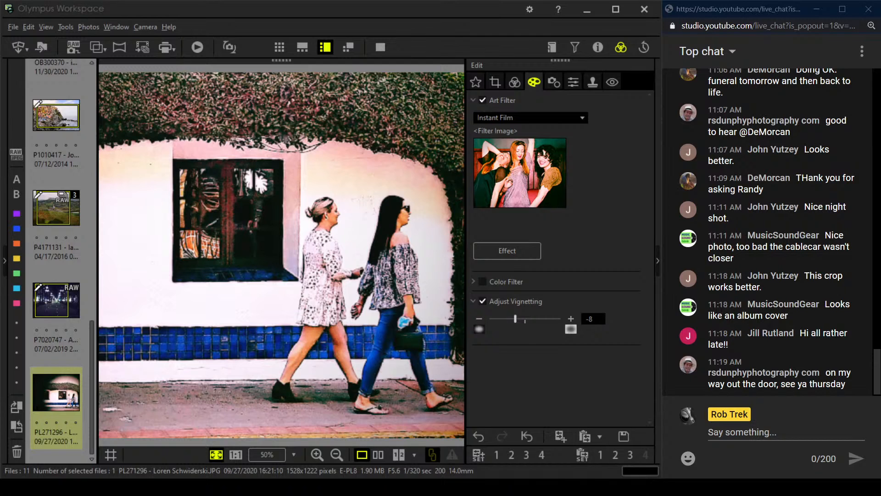
{"action": "scroll", "coordinate": [56, 260], "scroll_direction": "up", "scroll_amount": 1}
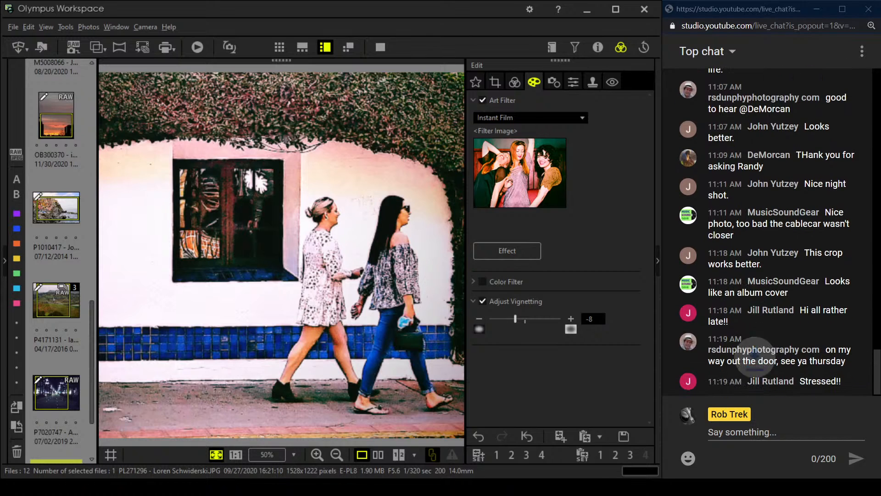
{"action": "scroll", "coordinate": [811, 269], "scroll_direction": "up", "scroll_amount": 1}
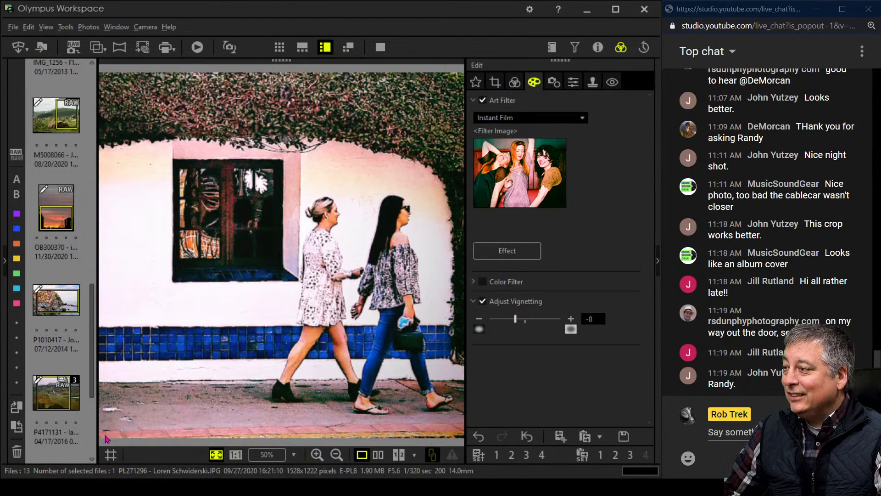
{"action": "scroll", "coordinate": [79, 418], "scroll_direction": "down", "scroll_amount": 2}
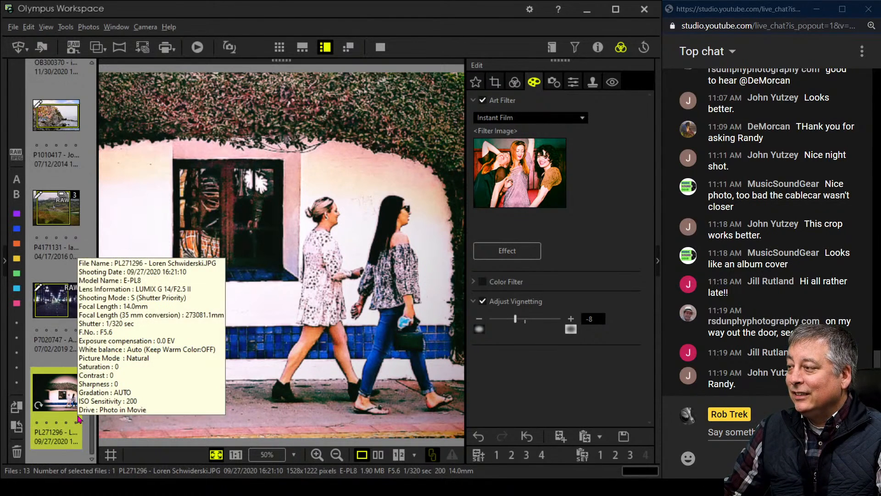
{"action": "scroll", "coordinate": [80, 331], "scroll_direction": "up", "scroll_amount": 8}
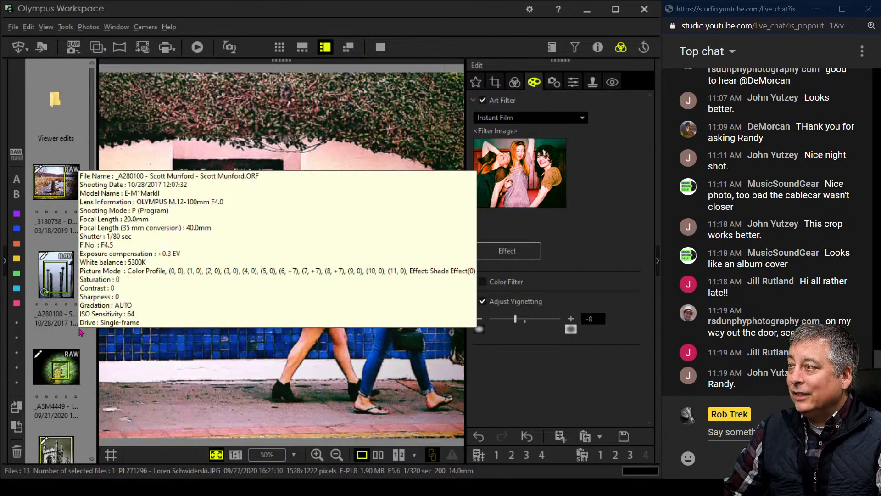
{"action": "left_click", "coordinate": [281, 48]}
{"action": "left_click", "coordinate": [299, 247]}
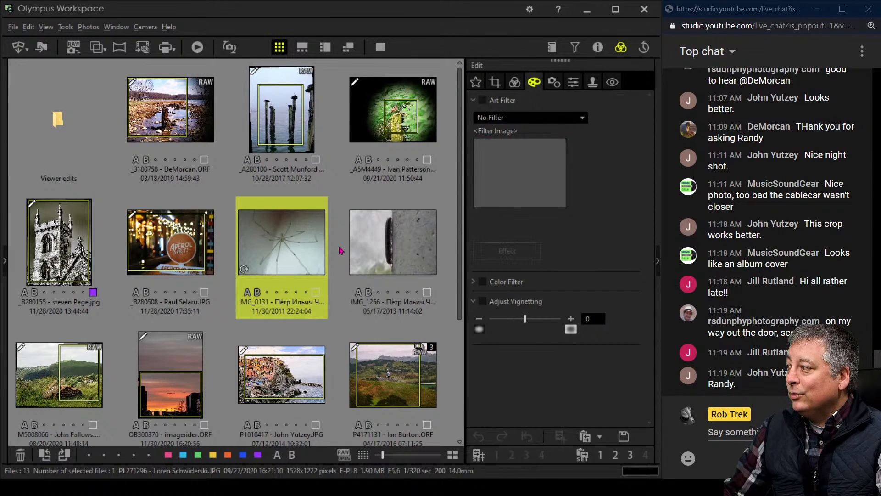
{"action": "double_click", "coordinate": [300, 258]}
Step: Check the spider's head at 1:1 magnification and display the photo's properties beside the editing controls
{"action": "left_click", "coordinate": [297, 258]}
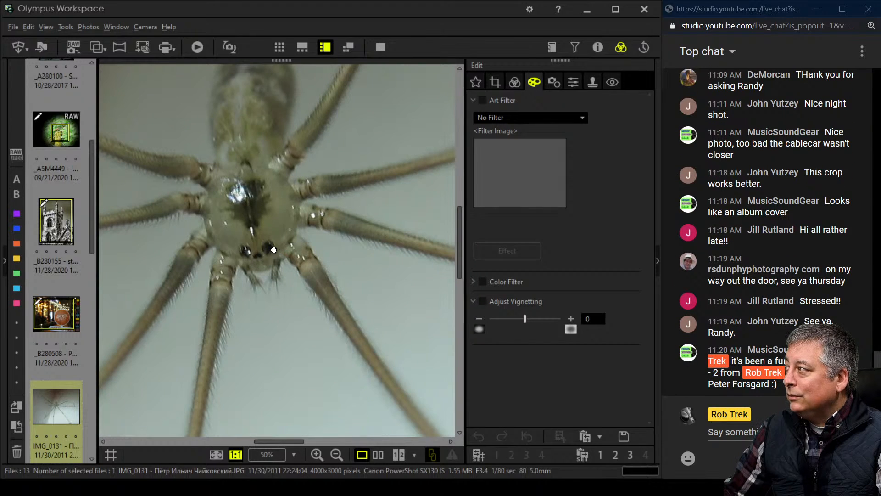
{"action": "left_click", "coordinate": [274, 251]}
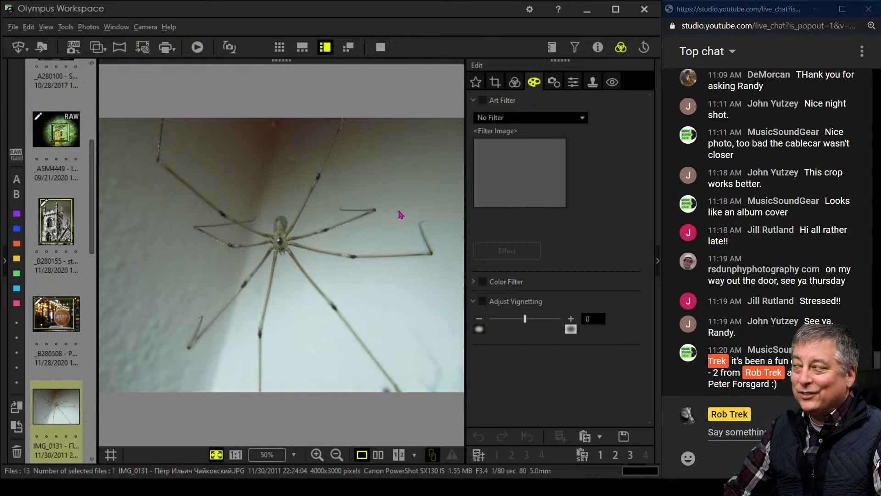
{"action": "left_click", "coordinate": [621, 49]}
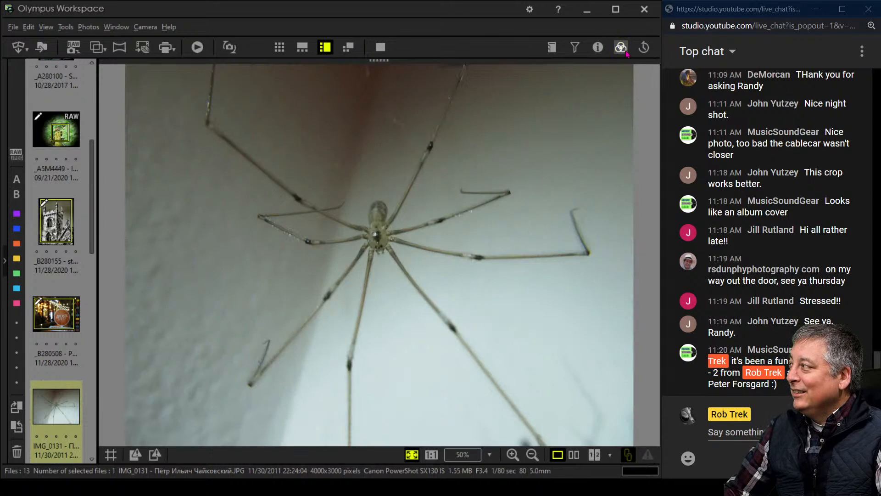
{"action": "left_click", "coordinate": [621, 49]}
{"action": "left_click", "coordinate": [598, 48]}
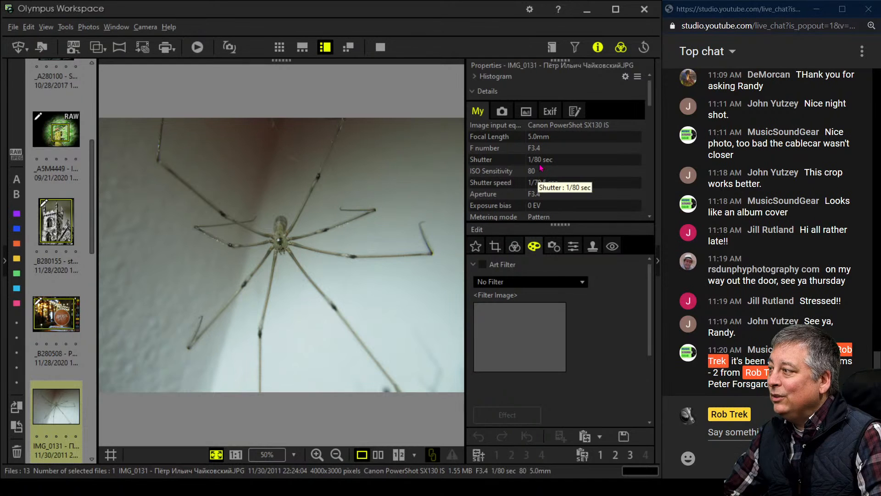
Step: Examine the fine detail of the spider's body and an upper leg joint at 1:1, returning to the fitted view
{"action": "left_click", "coordinate": [291, 252]}
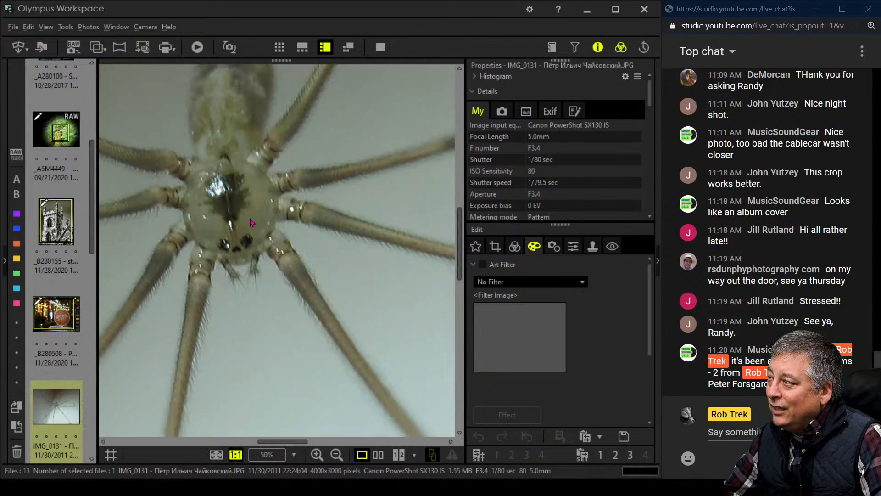
{"action": "left_click_drag", "start_coordinate": [252, 222], "coordinate": [340, 182]}
{"action": "left_click_drag", "start_coordinate": [291, 259], "coordinate": [312, 192]}
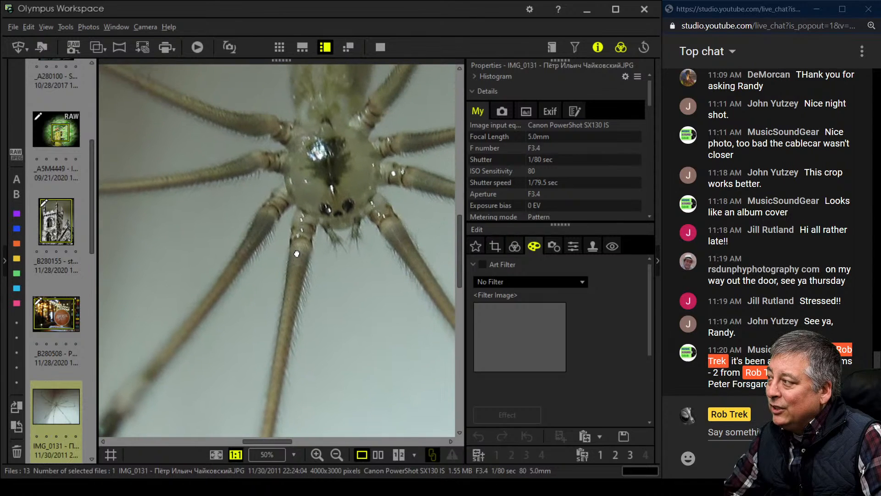
{"action": "left_click", "coordinate": [315, 197]}
{"action": "left_click", "coordinate": [321, 185]}
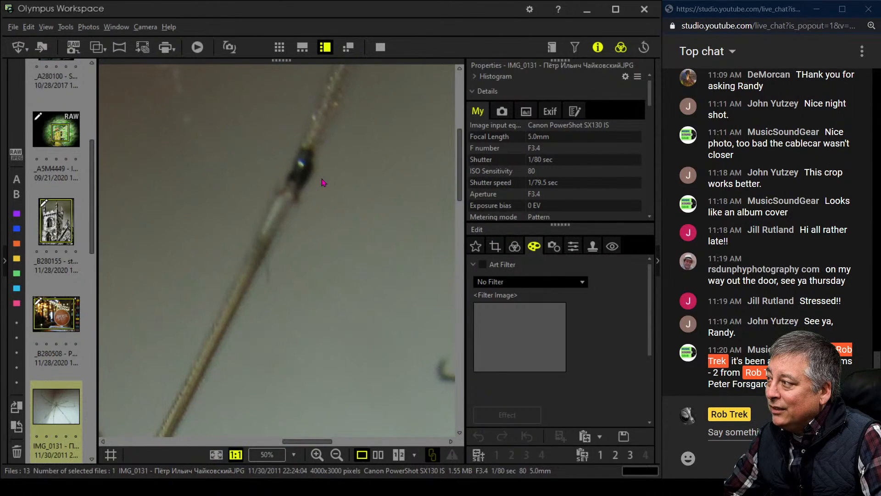
{"action": "left_click", "coordinate": [323, 182]}
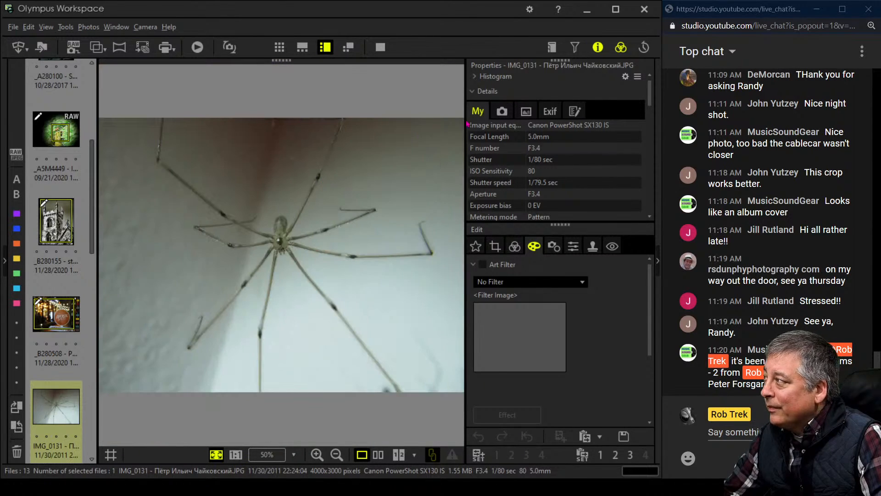
Step: Hide the photo's properties and try the Pop Art filter on the spider photo, checking the spider's body at 1:1
{"action": "left_click", "coordinate": [597, 47]}
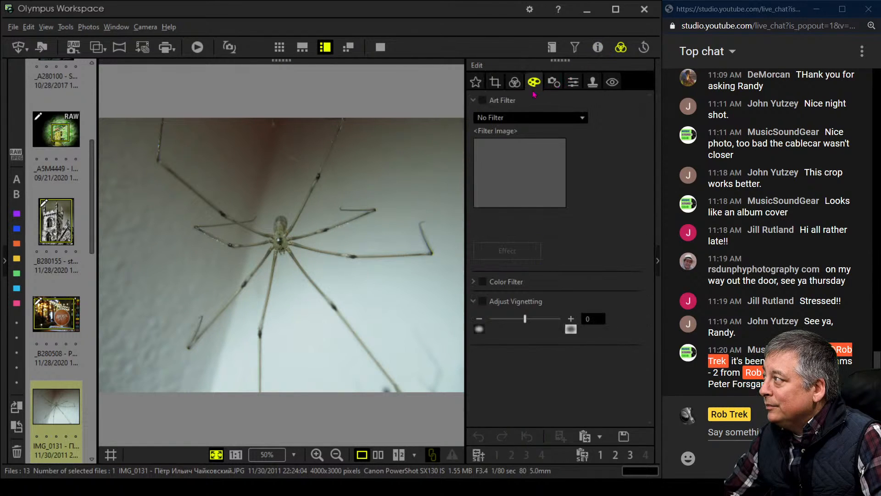
{"action": "left_click", "coordinate": [529, 118]}
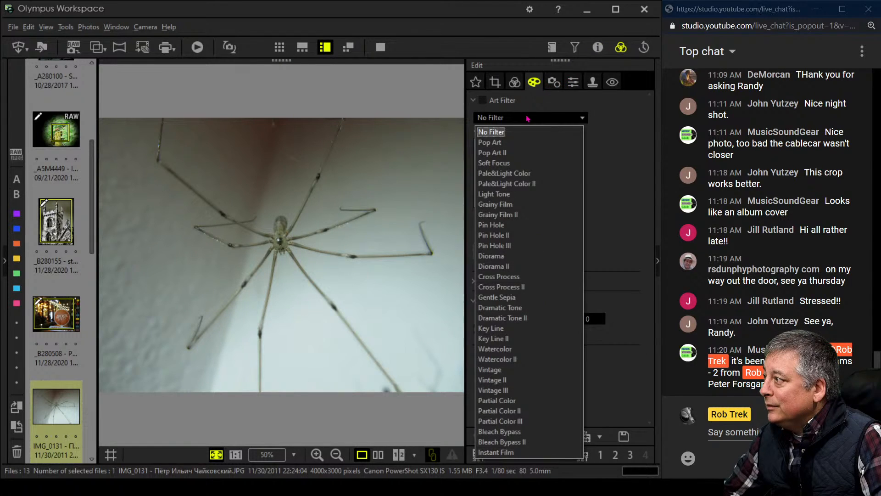
{"action": "left_click", "coordinate": [516, 145]}
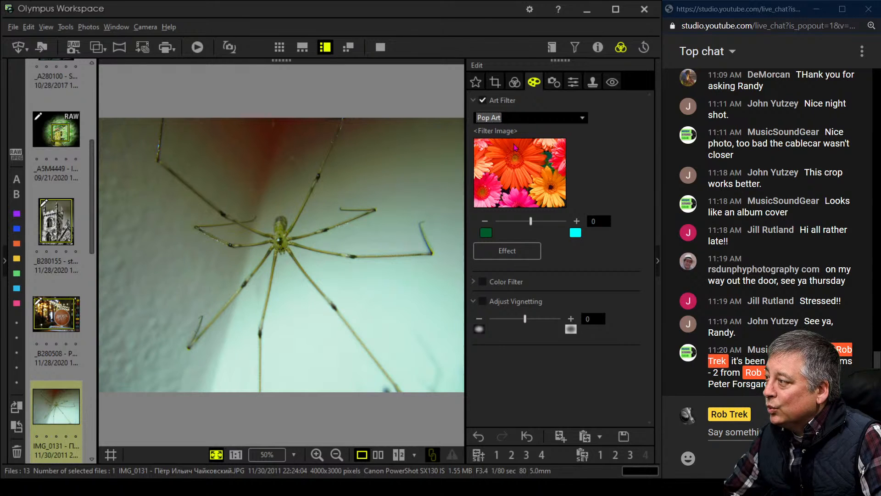
{"action": "left_click", "coordinate": [280, 243]}
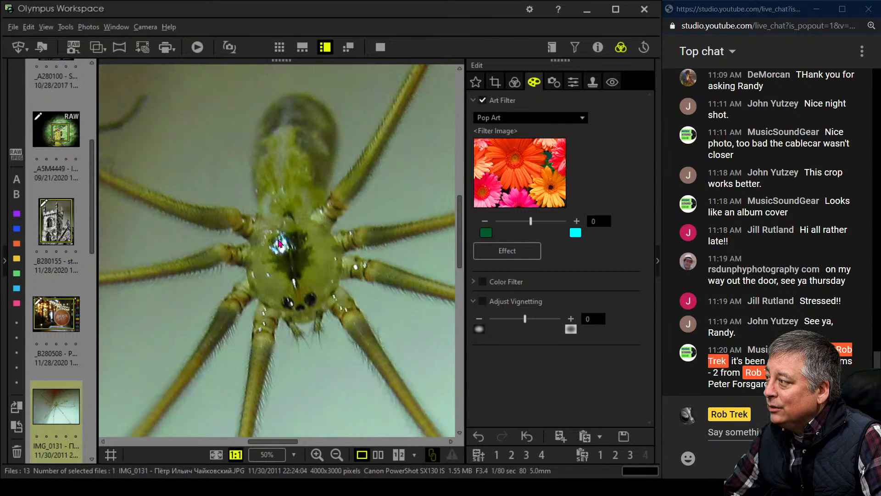
{"action": "left_click", "coordinate": [279, 243]}
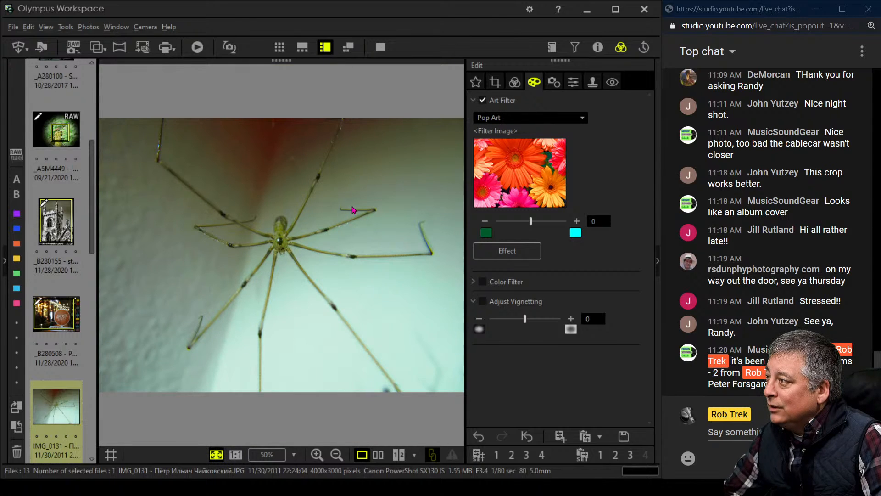
Step: Try the Dramatic Tone II art filter on the spider photo and return the art filter to No Filter
{"action": "left_click", "coordinate": [485, 119]}
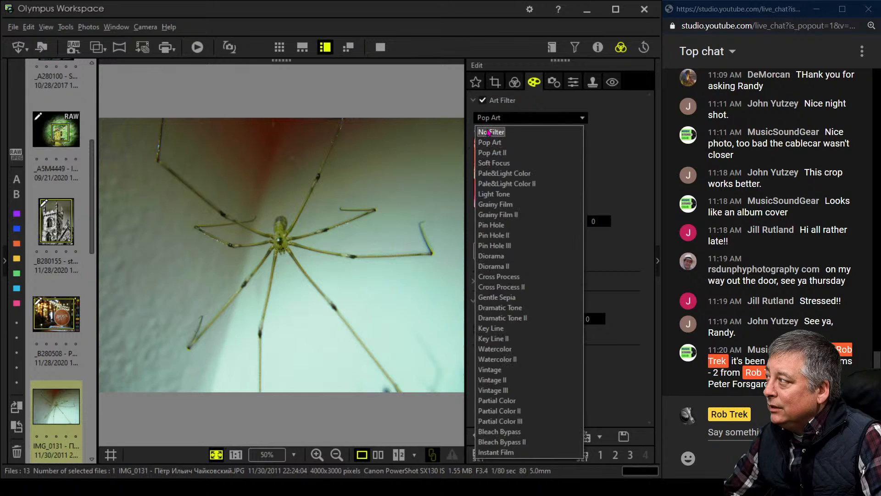
{"action": "left_click", "coordinate": [494, 317]}
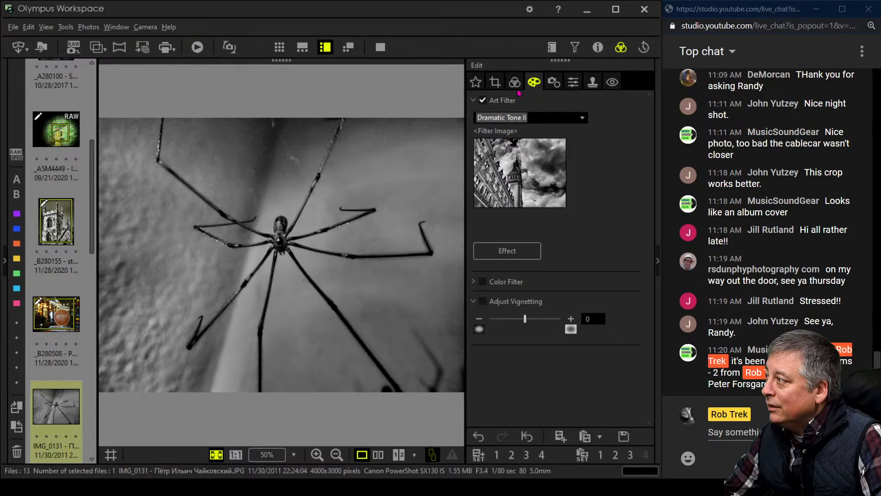
{"action": "left_click", "coordinate": [528, 118]}
Step: Convert the spider photo to black and white with the Monochrome picture mode
{"action": "left_click", "coordinate": [514, 85]}
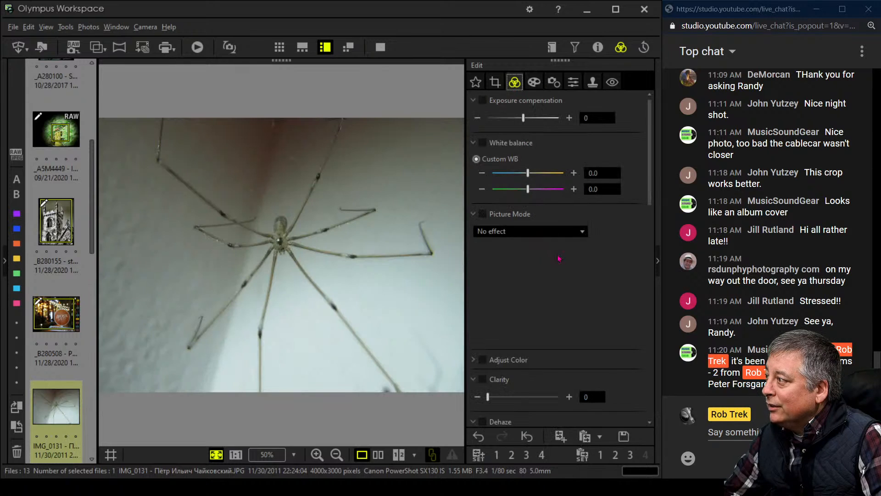
{"action": "left_click", "coordinate": [558, 235]}
{"action": "left_click", "coordinate": [548, 256]}
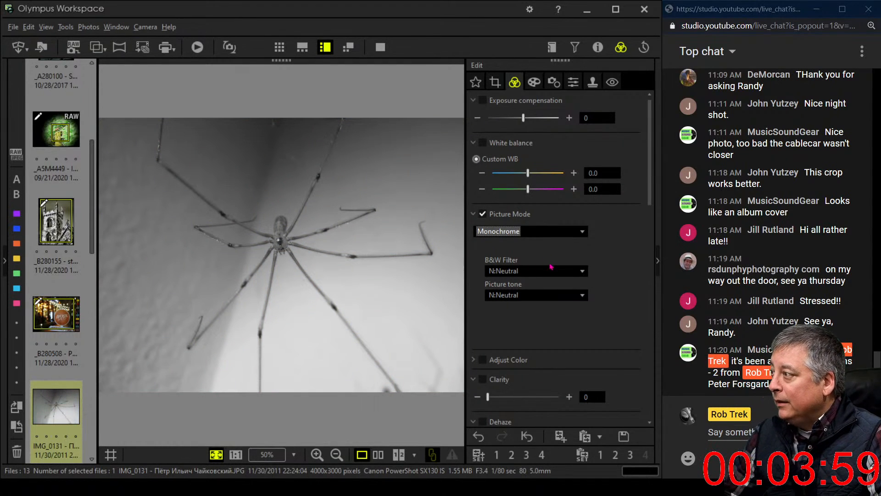
Step: Tilt the spider photo by -14.5° and tighten the crop around the spider to about 2605 x 1898 pixels
{"action": "left_click", "coordinate": [494, 82]}
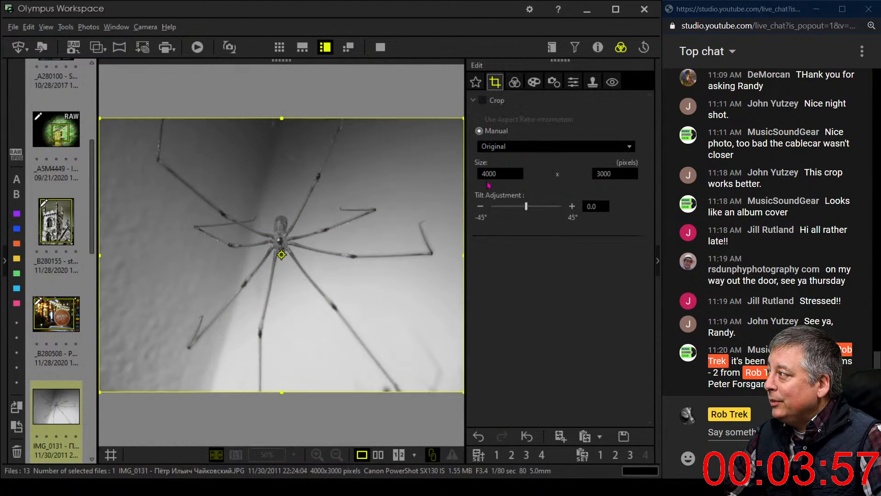
{"action": "left_click_drag", "start_coordinate": [525, 207], "coordinate": [515, 214]}
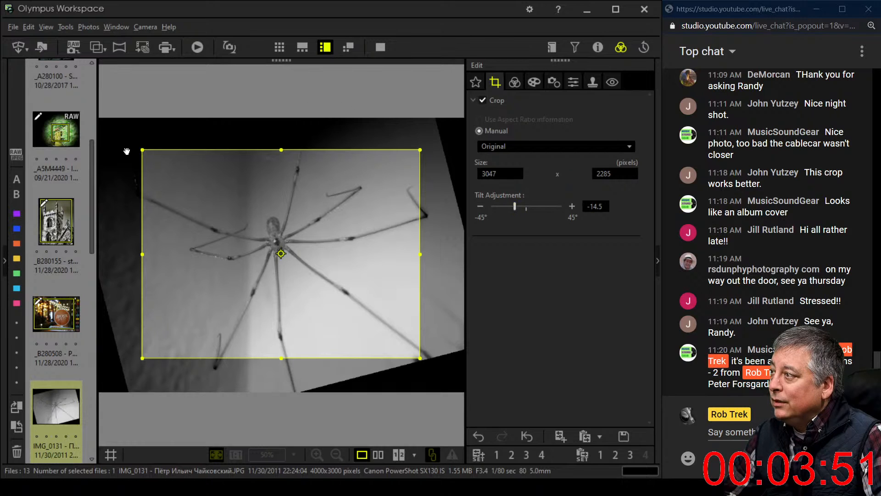
{"action": "left_click_drag", "start_coordinate": [141, 151], "coordinate": [182, 184]}
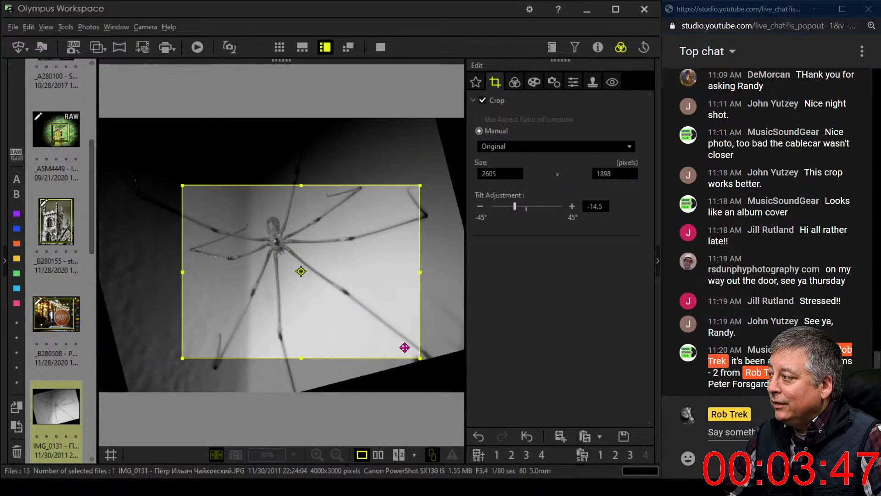
{"action": "left_click_drag", "start_coordinate": [400, 326], "coordinate": [403, 320]}
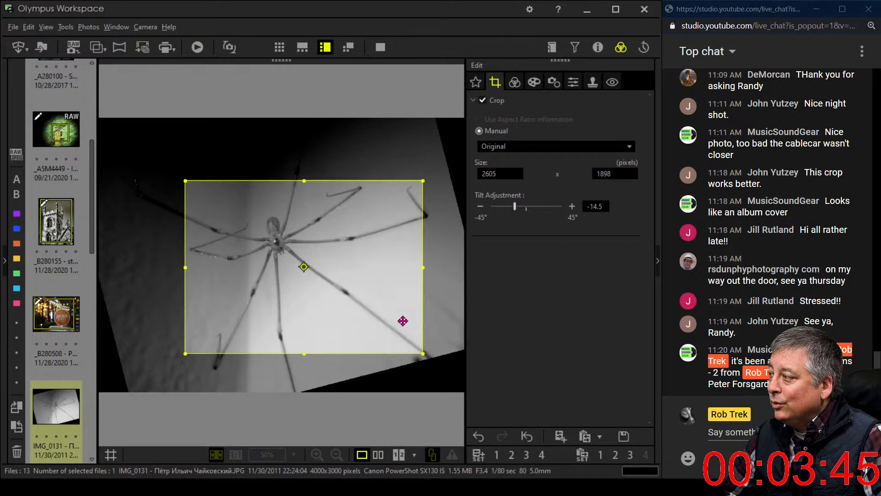
Step: Set the crop's aspect ratio to 4:3 and frame the spider off-centre with a crop of about 2672 x 2004 pixels
{"action": "left_click", "coordinate": [514, 146]}
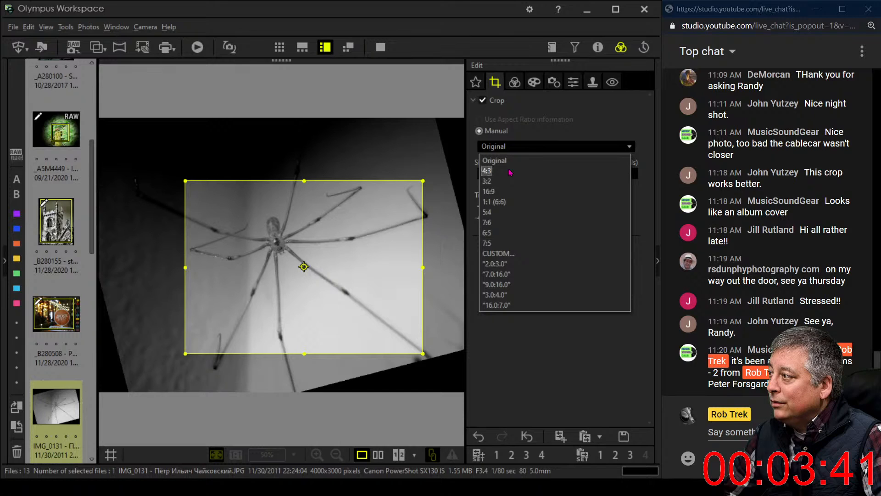
{"action": "left_click", "coordinate": [510, 172]}
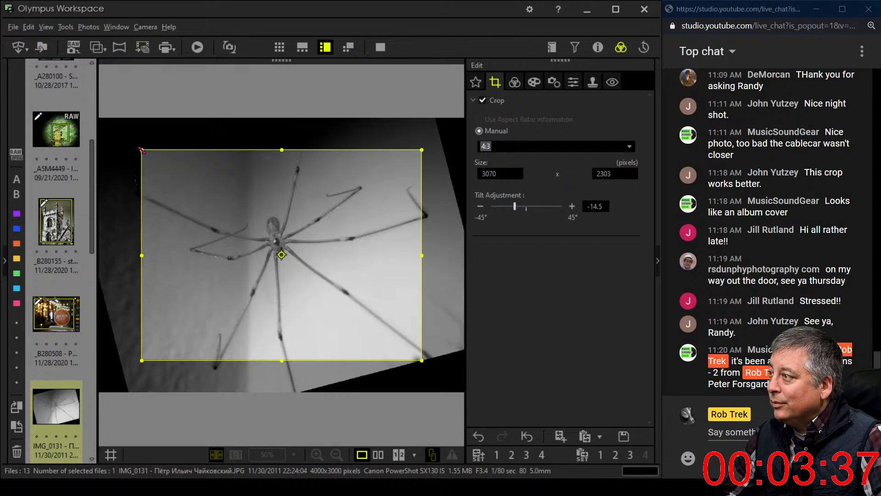
{"action": "left_click_drag", "start_coordinate": [142, 148], "coordinate": [178, 175]}
{"action": "left_click_drag", "start_coordinate": [232, 225], "coordinate": [234, 225]}
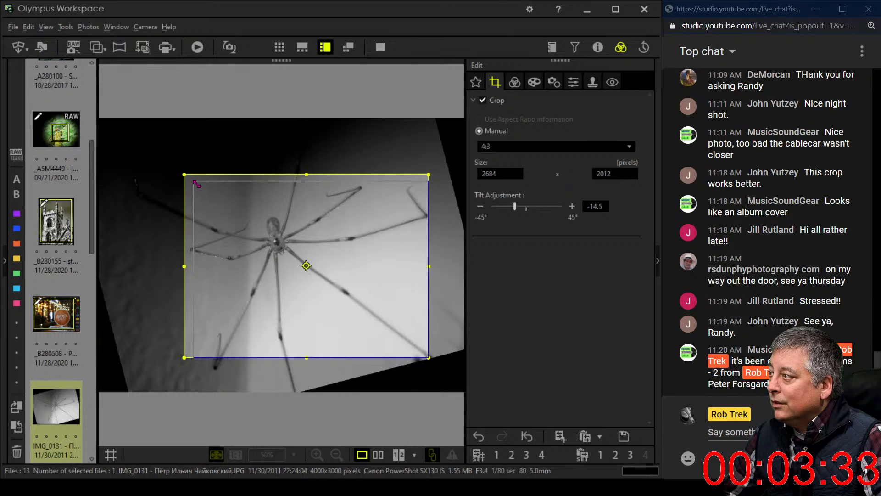
{"action": "left_click_drag", "start_coordinate": [185, 175], "coordinate": [194, 181]}
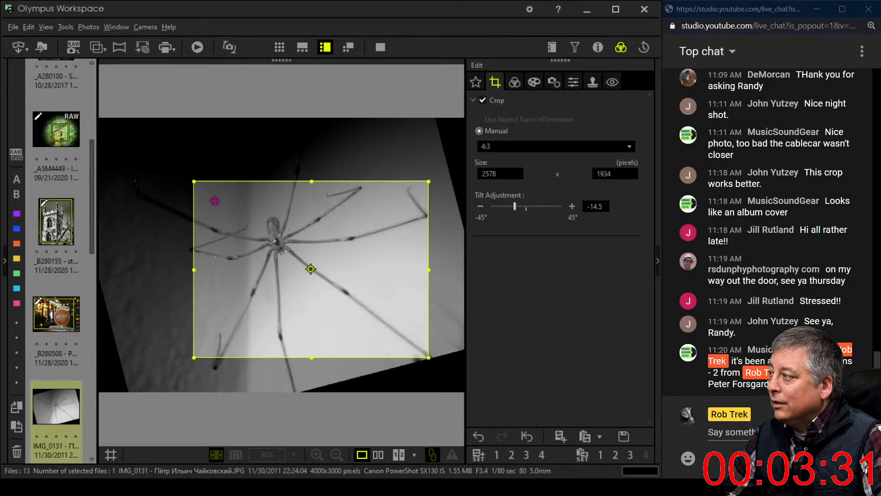
{"action": "left_click_drag", "start_coordinate": [225, 207], "coordinate": [243, 197]}
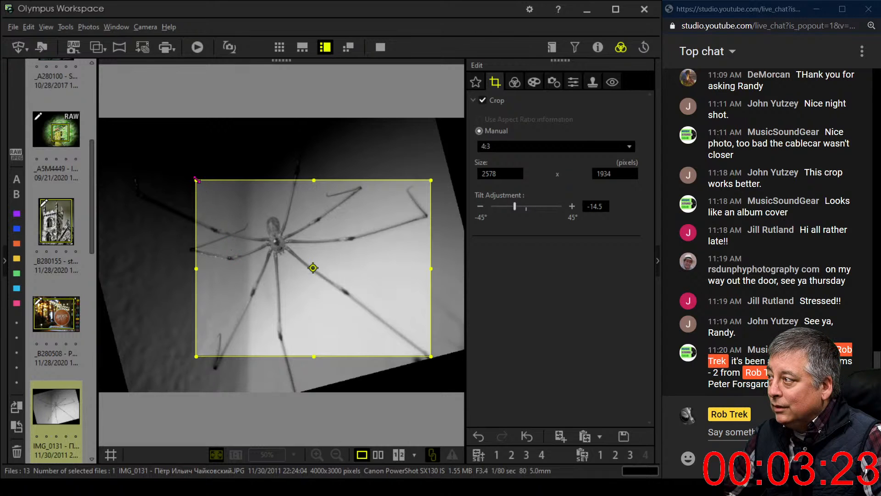
{"action": "left_click_drag", "start_coordinate": [197, 180], "coordinate": [188, 175]}
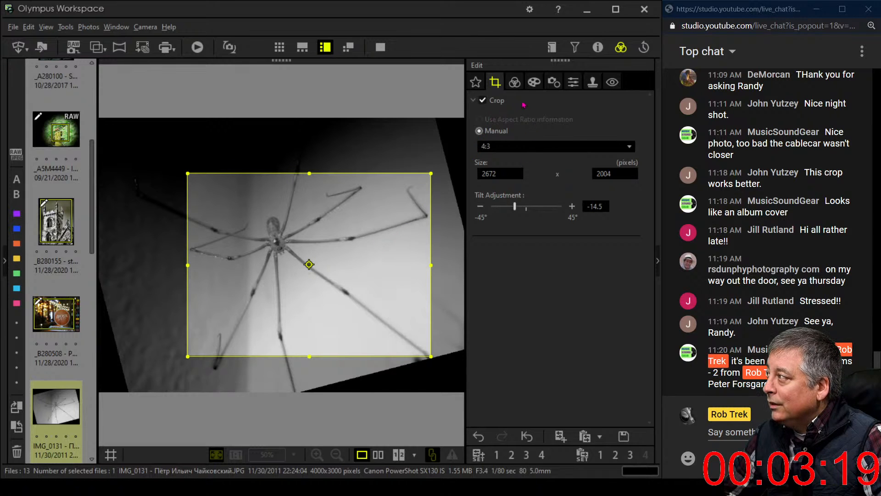
Step: Compare the green and red B&W filters on the cropped monochrome photo and settle on G:Green
{"action": "left_click", "coordinate": [514, 82]}
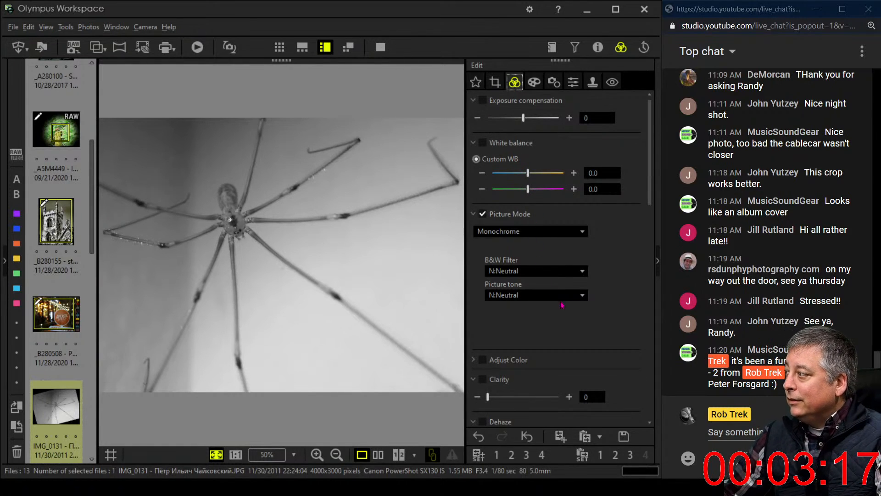
{"action": "left_click", "coordinate": [559, 273]}
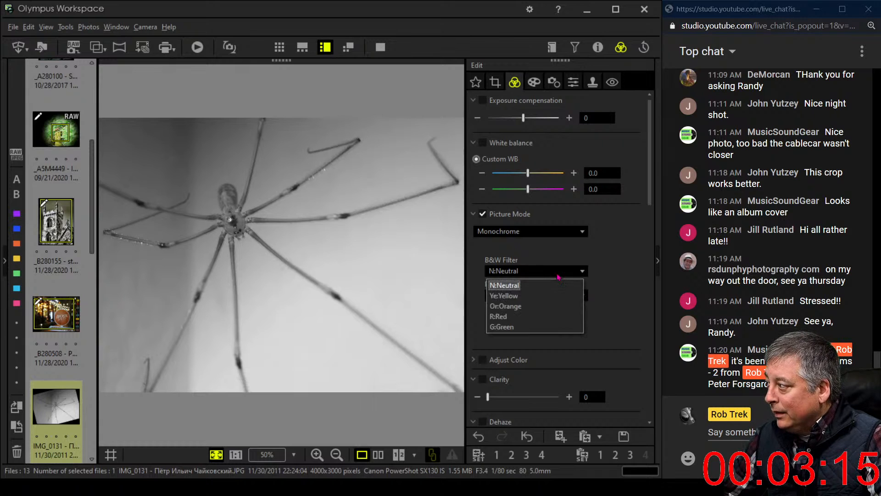
{"action": "left_click", "coordinate": [537, 326]}
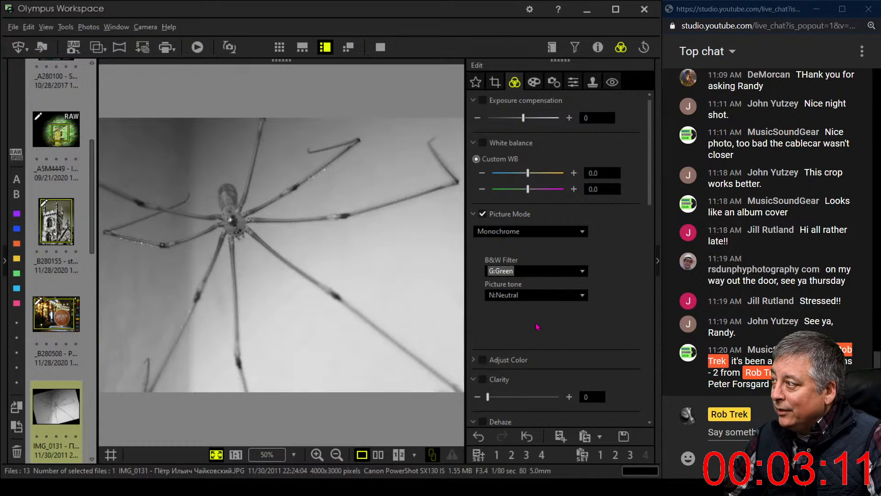
{"action": "left_click", "coordinate": [531, 274]}
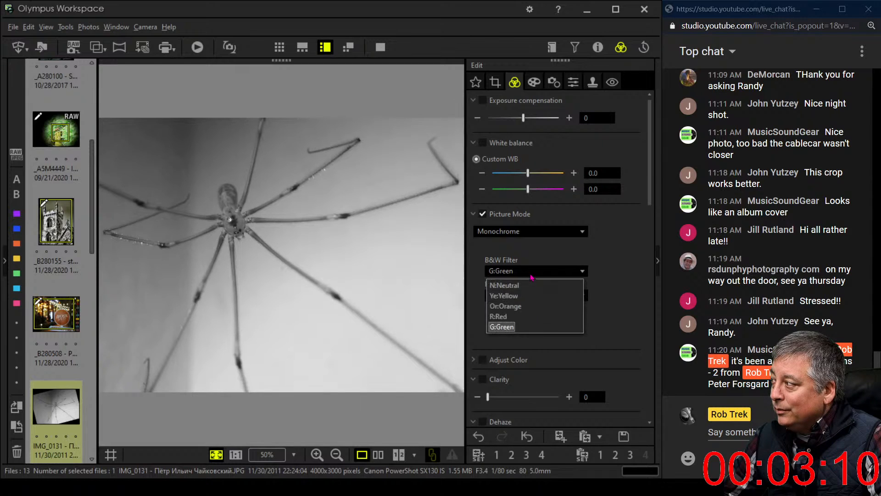
{"action": "left_click", "coordinate": [520, 317]}
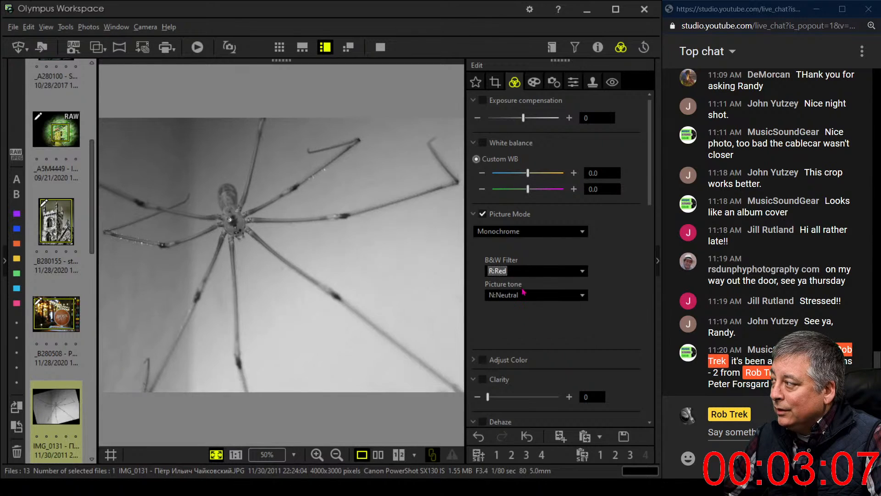
{"action": "left_click", "coordinate": [525, 275]}
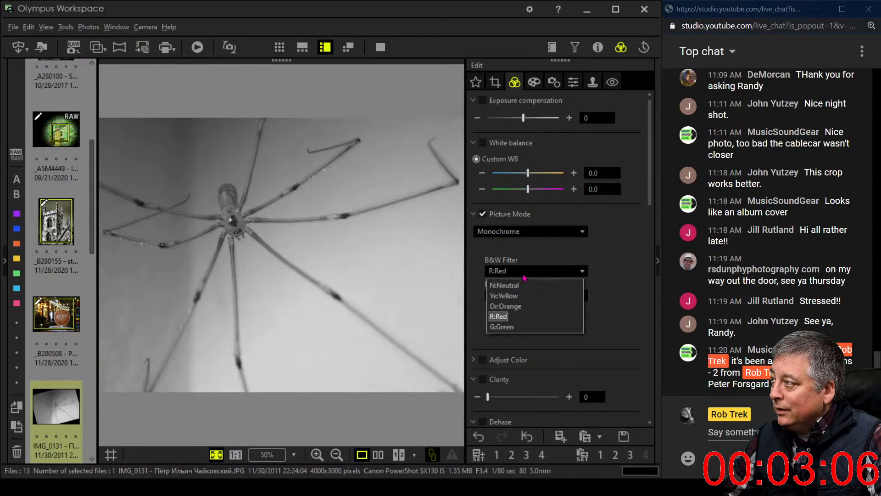
{"action": "left_click", "coordinate": [513, 326]}
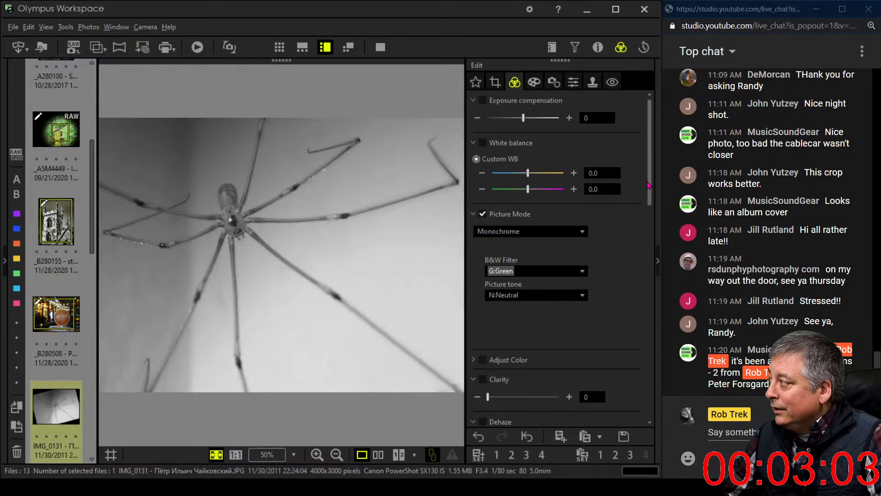
Step: Raise the spider photo's sharpness to 5 and its dehaze to 47
{"action": "scroll", "coordinate": [649, 181], "scroll_direction": "down", "scroll_amount": 5}
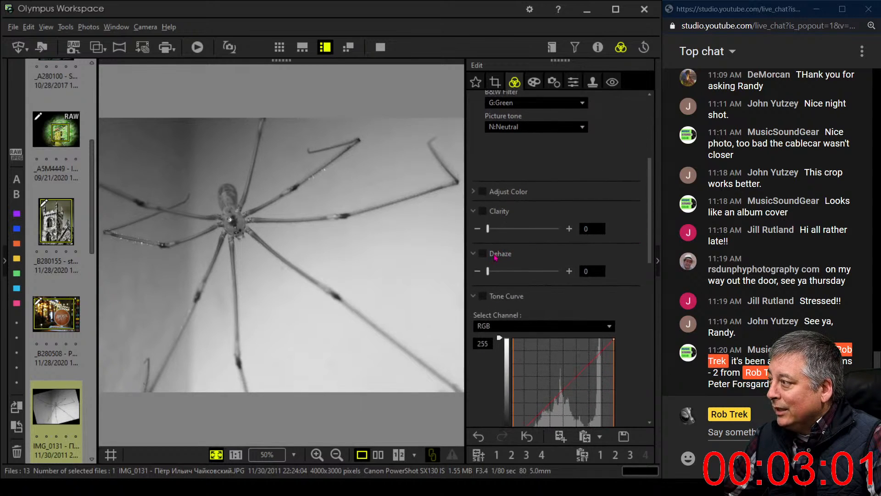
{"action": "left_click", "coordinate": [571, 91]}
{"action": "left_click_drag", "start_coordinate": [525, 119], "coordinate": [554, 126]}
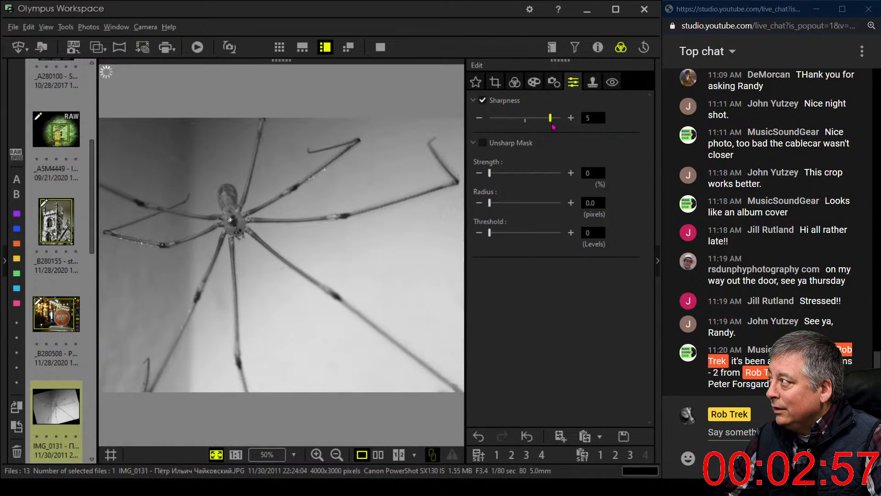
{"action": "left_click", "coordinate": [515, 83]}
{"action": "left_click_drag", "start_coordinate": [515, 272], "coordinate": [522, 273]}
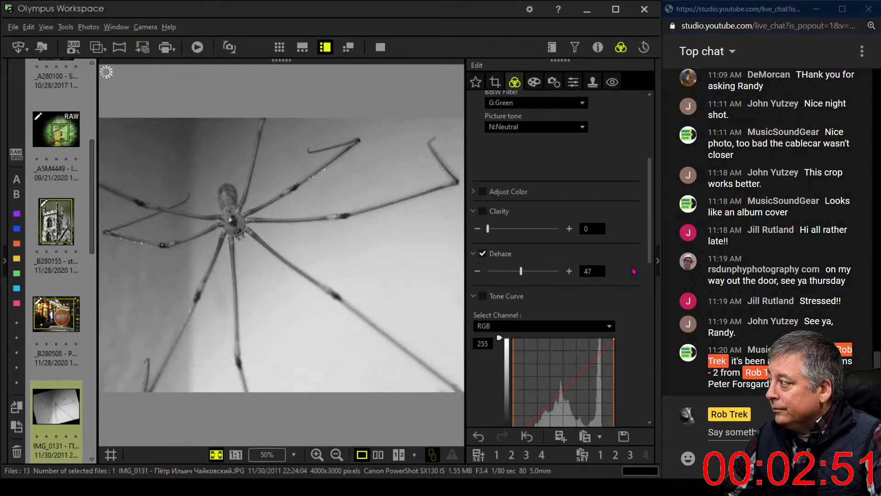
Step: Darken the spider photo's corners with a vignetting of -8
{"action": "left_click_drag", "start_coordinate": [649, 247], "coordinate": [647, 293]}
{"action": "left_click", "coordinate": [537, 86]}
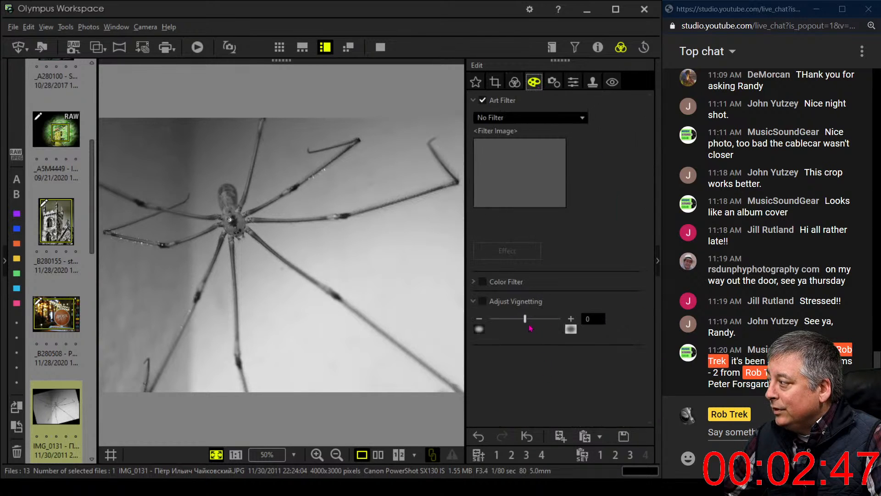
{"action": "left_click_drag", "start_coordinate": [524, 319], "coordinate": [521, 320]}
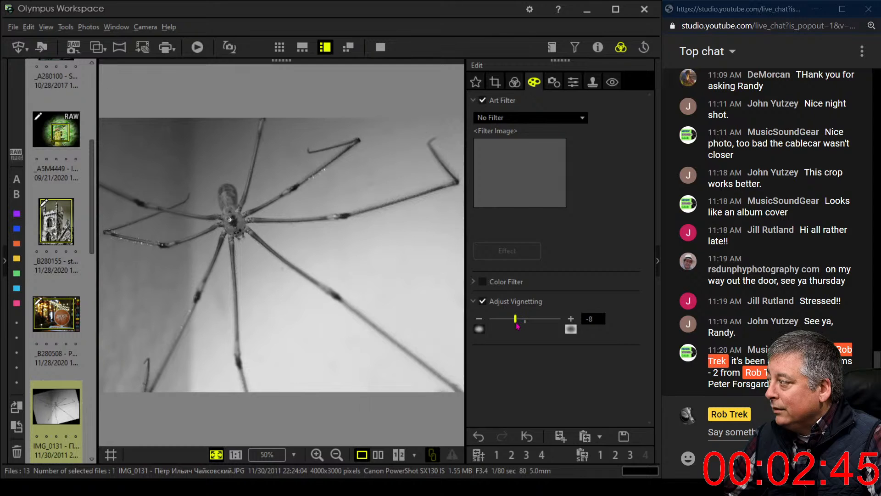
Step: Brighten the highlights by setting the RGB tone curve's input white point to 232
{"action": "left_click", "coordinate": [517, 84]}
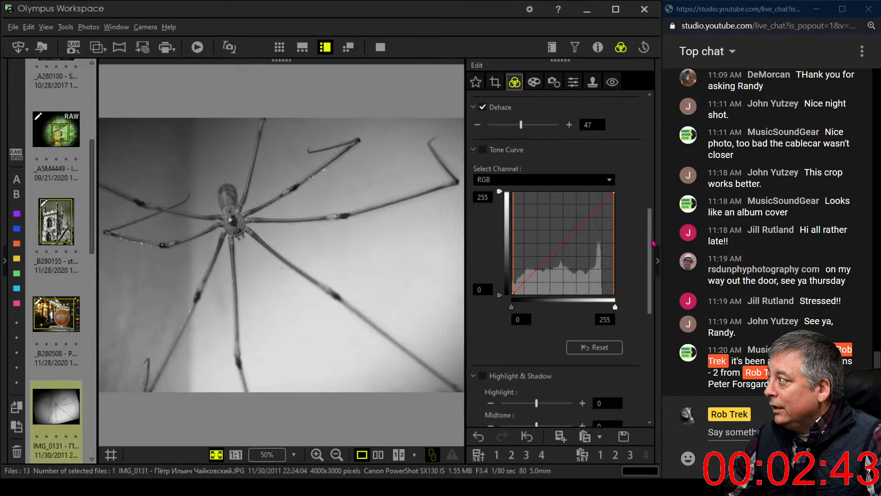
{"action": "left_click_drag", "start_coordinate": [652, 244], "coordinate": [649, 364]}
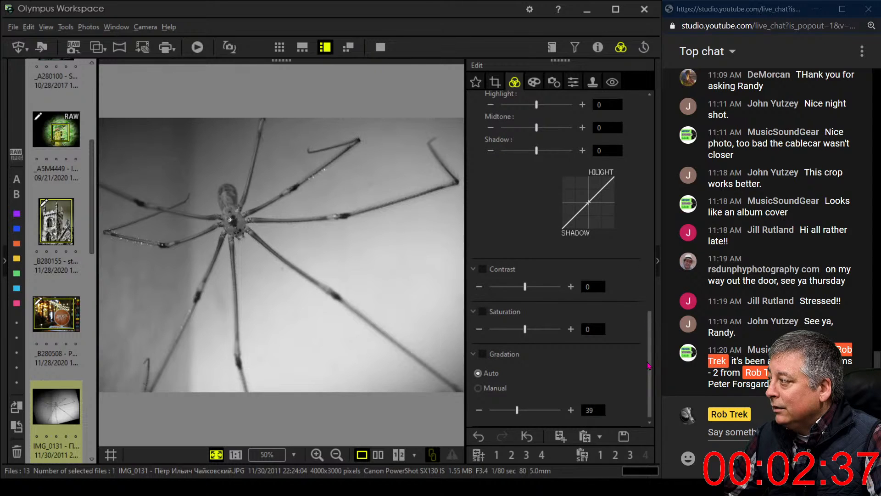
{"action": "scroll", "coordinate": [597, 286], "scroll_direction": "up", "scroll_amount": 7}
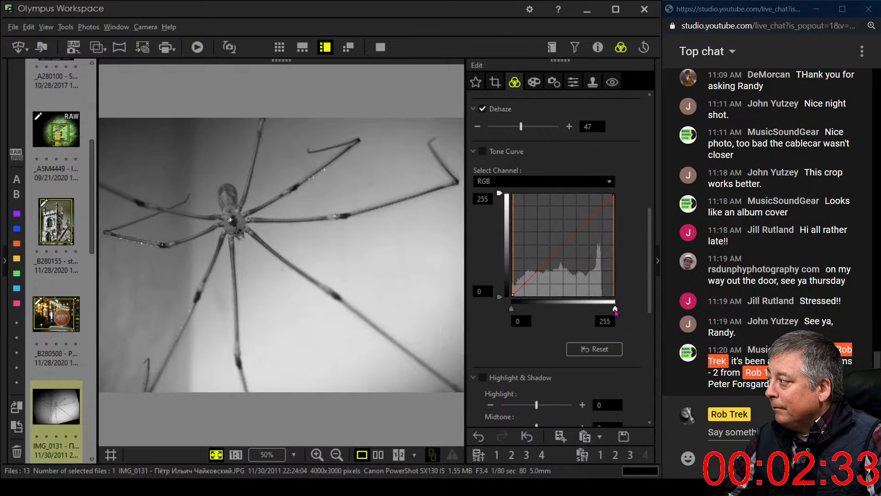
{"action": "left_click_drag", "start_coordinate": [615, 312], "coordinate": [607, 312]}
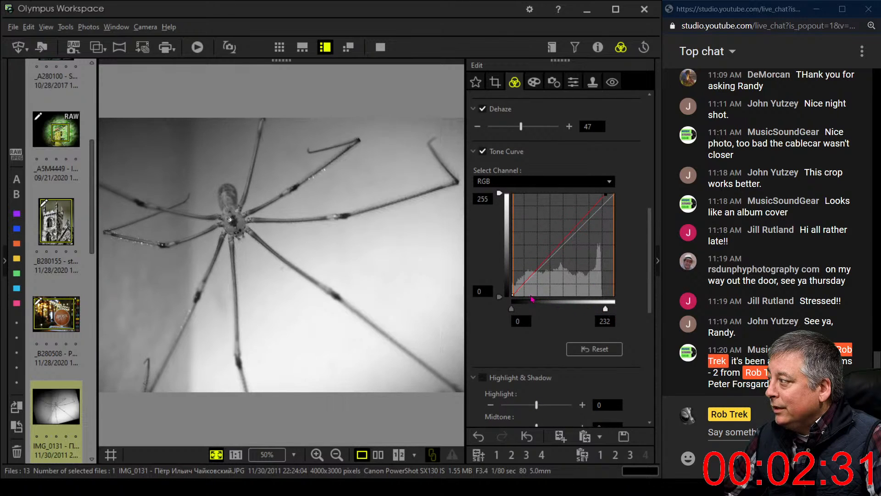
Step: Increase the spider photo's contrast by adding a lowered deep-shadow point and a lower-midtone point near the diagonal on the RGB tone curve
{"action": "left_click_drag", "start_coordinate": [519, 290], "coordinate": [524, 291]}
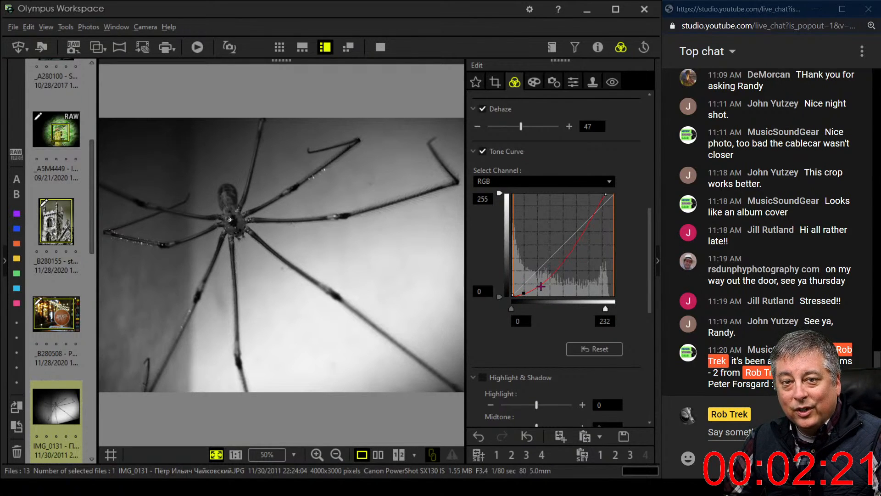
{"action": "left_click_drag", "start_coordinate": [541, 286], "coordinate": [538, 277]}
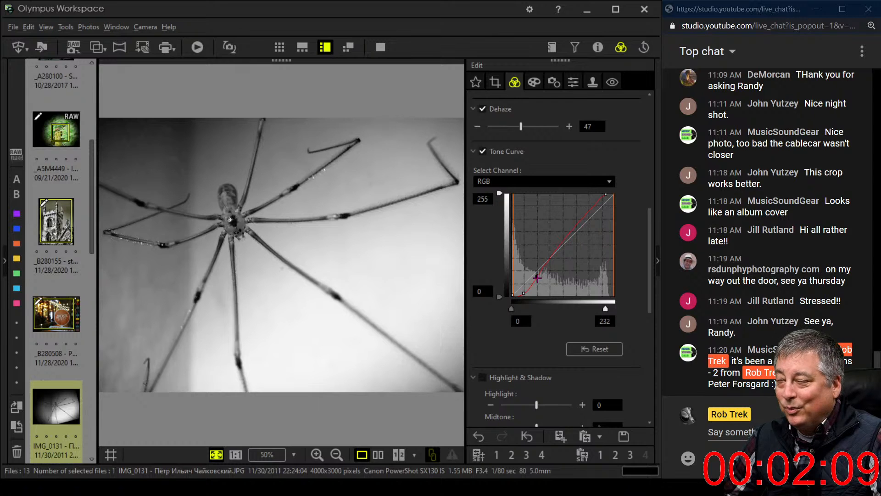
{"action": "left_click", "coordinate": [537, 275]}
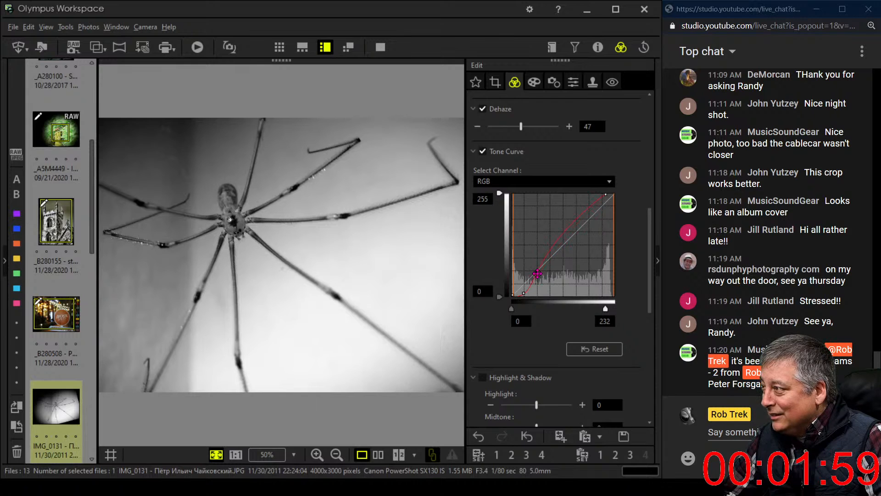
{"action": "left_click_drag", "start_coordinate": [537, 273], "coordinate": [543, 264]}
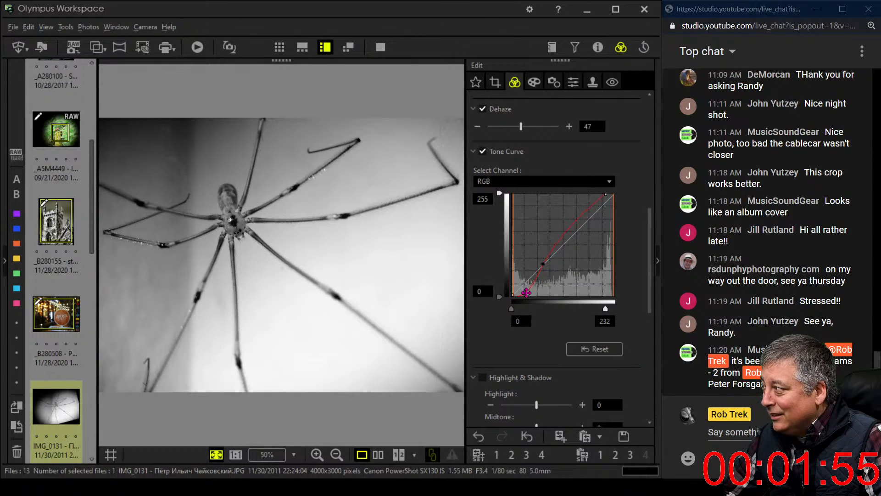
{"action": "left_click_drag", "start_coordinate": [524, 293], "coordinate": [530, 293]}
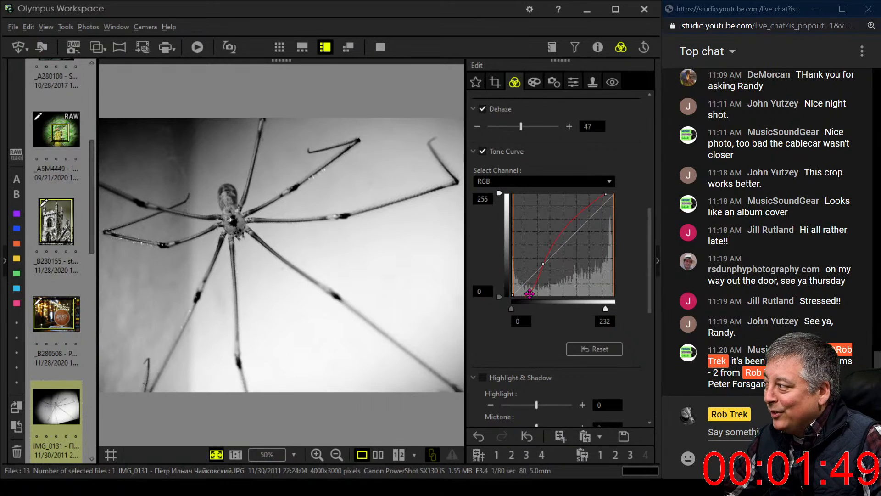
{"action": "left_click_drag", "start_coordinate": [530, 294], "coordinate": [529, 294]}
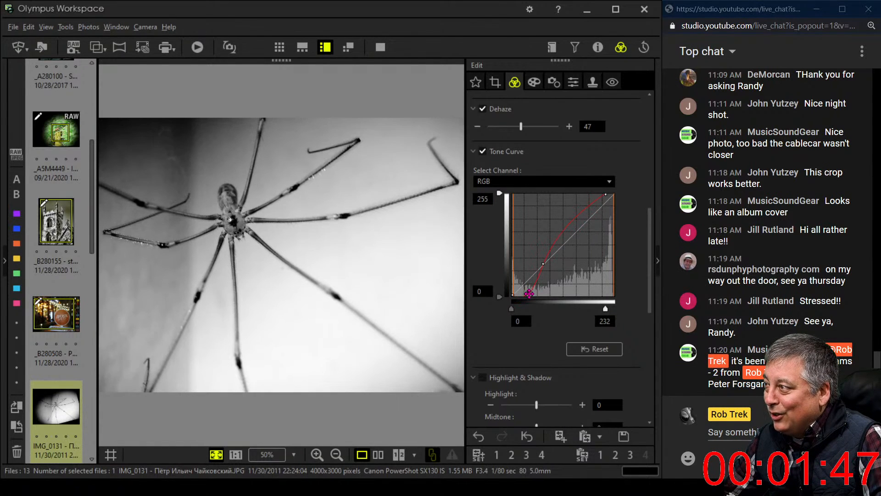
Step: Compare the edited spider photo with the original side by side, including at full-screen size
{"action": "mouse_move", "coordinate": [455, 487]}
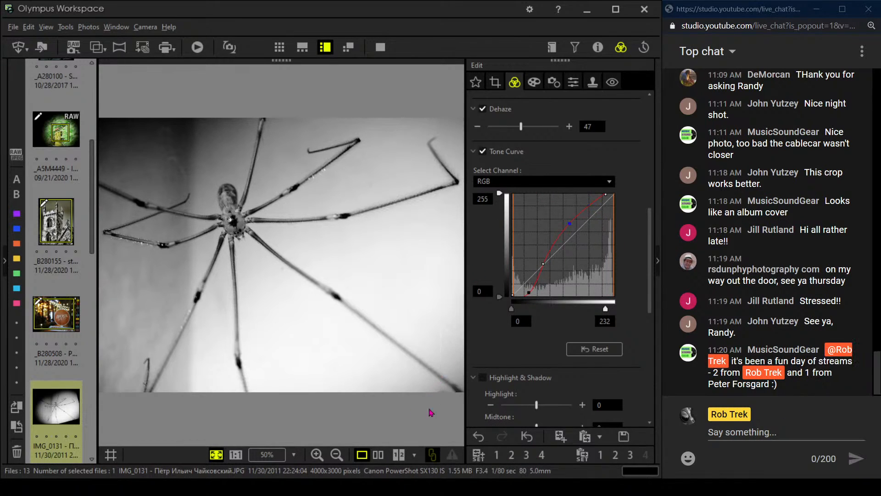
{"action": "left_click", "coordinate": [378, 454]}
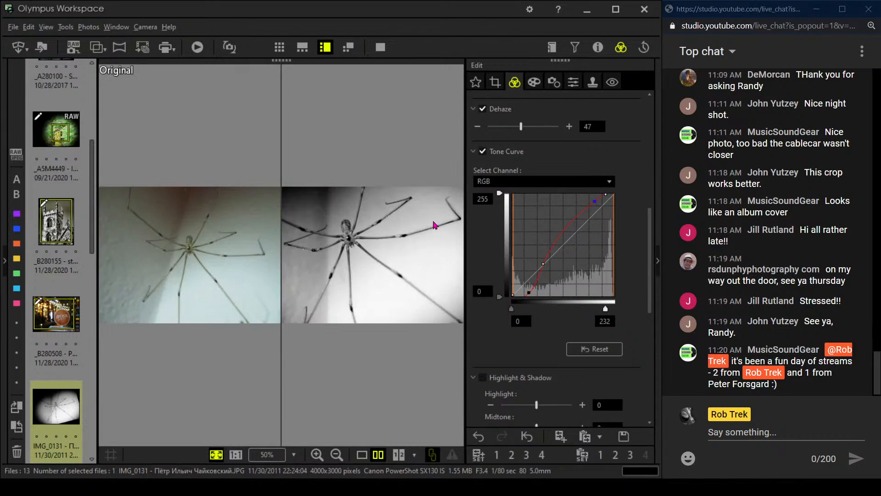
{"action": "left_click", "coordinate": [381, 48]}
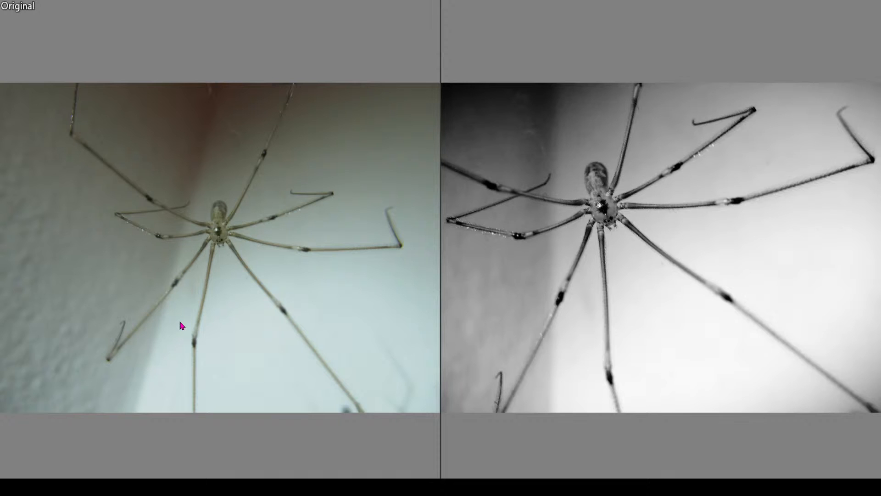
{"action": "key", "text": "Escape"}
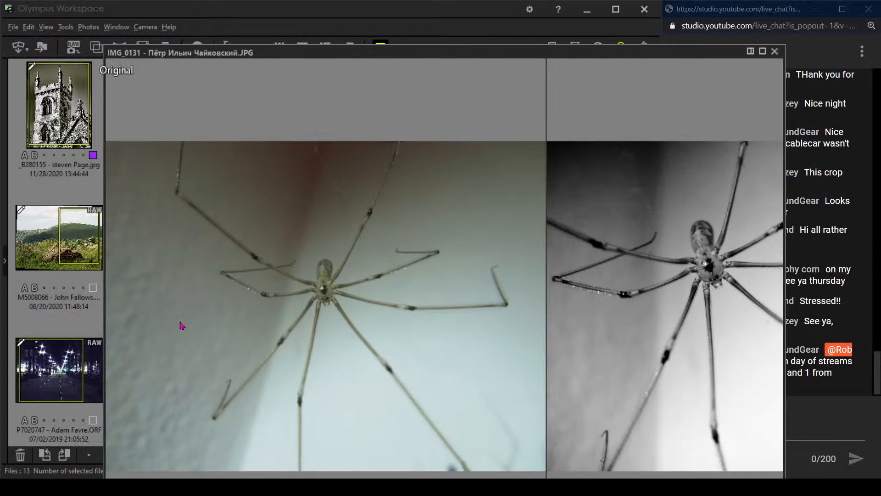
Step: Preview the spider photo in color with the No effect picture mode, and switch it back to Monochrome
{"action": "scroll", "coordinate": [525, 167], "scroll_direction": "up", "scroll_amount": 5}
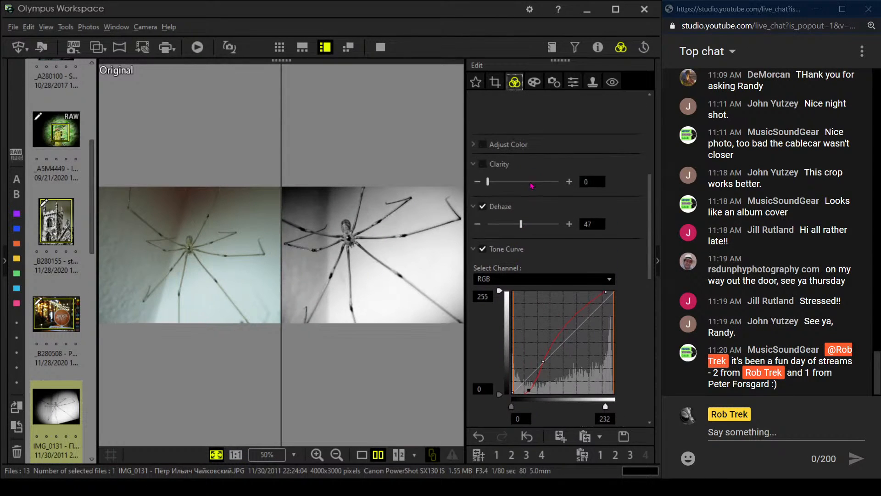
{"action": "left_click", "coordinate": [536, 143]}
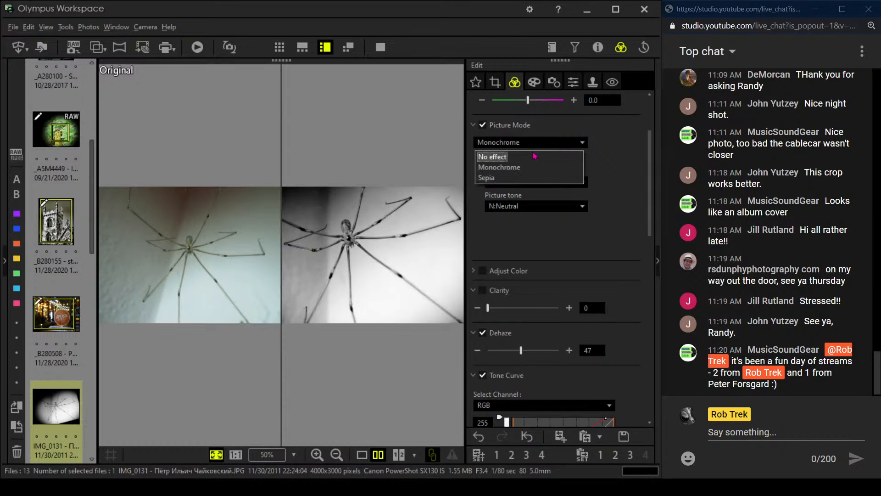
{"action": "left_click", "coordinate": [534, 156]}
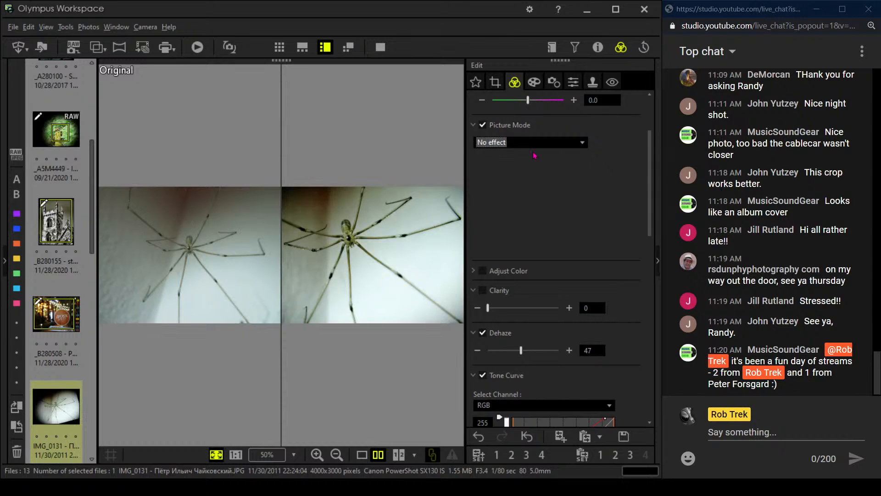
{"action": "left_click", "coordinate": [536, 142]}
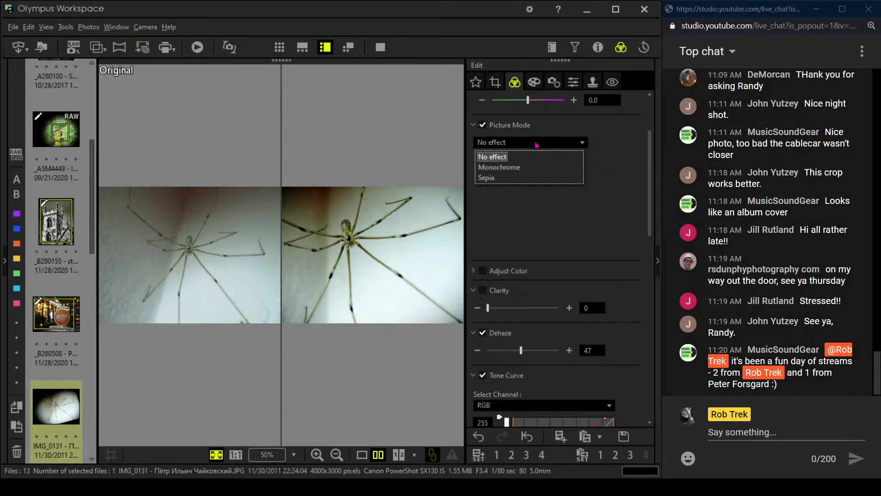
{"action": "left_click", "coordinate": [533, 166]}
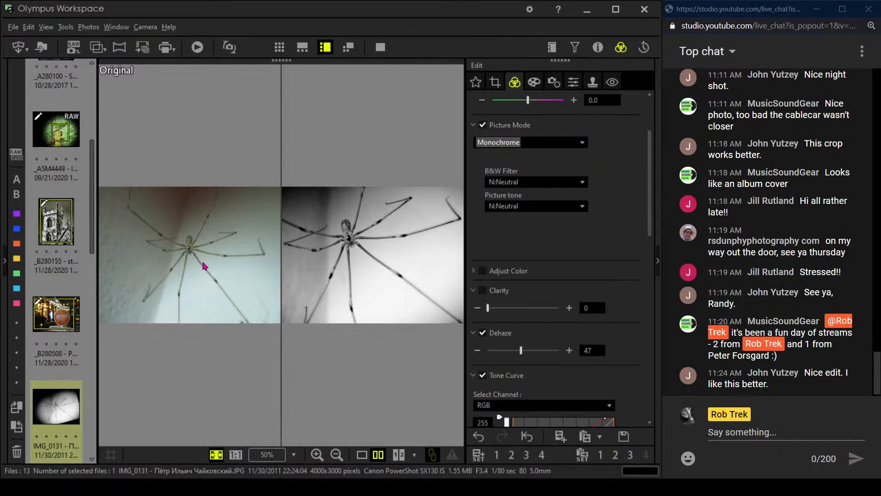
Step: Open the millipede photo IMG_1256 in single view and check its shooting properties
{"action": "left_click", "coordinate": [362, 454]}
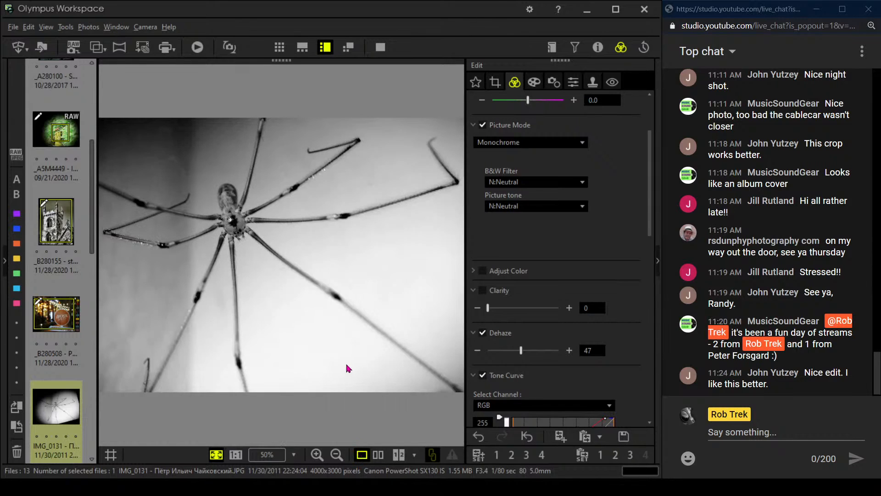
{"action": "scroll", "coordinate": [55, 407], "scroll_direction": "down", "scroll_amount": 3}
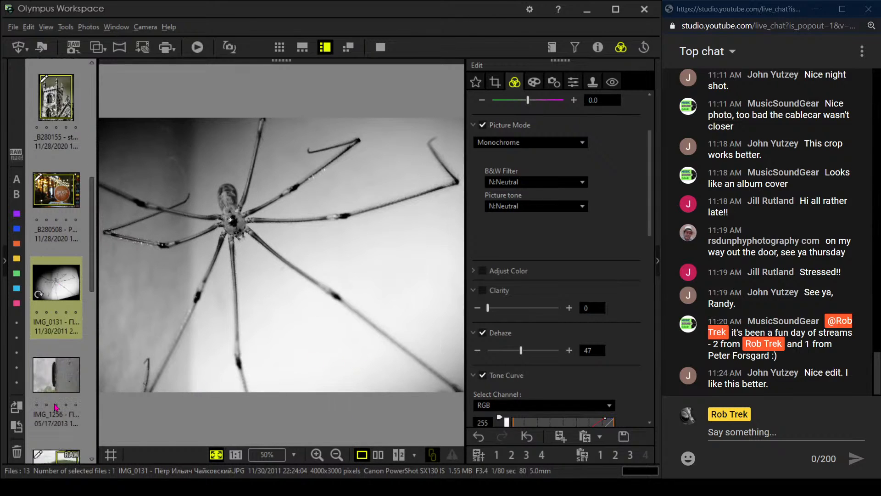
{"action": "left_click", "coordinate": [65, 250]}
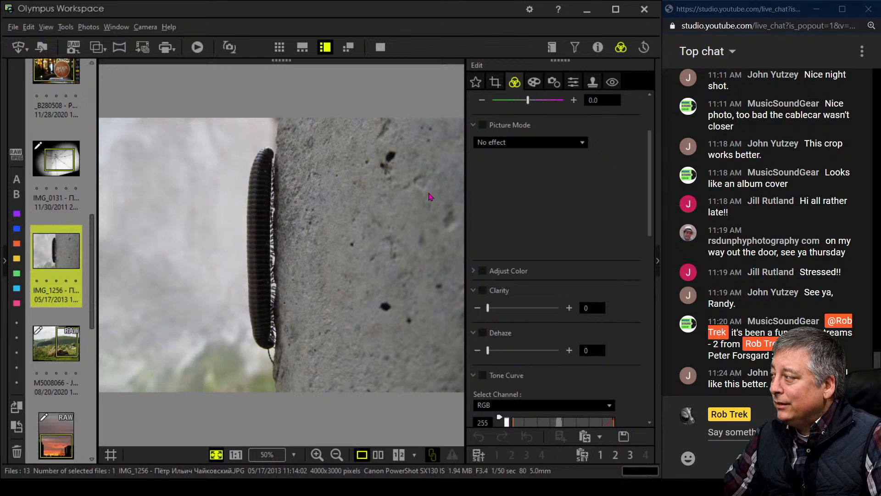
{"action": "left_click", "coordinate": [598, 48]}
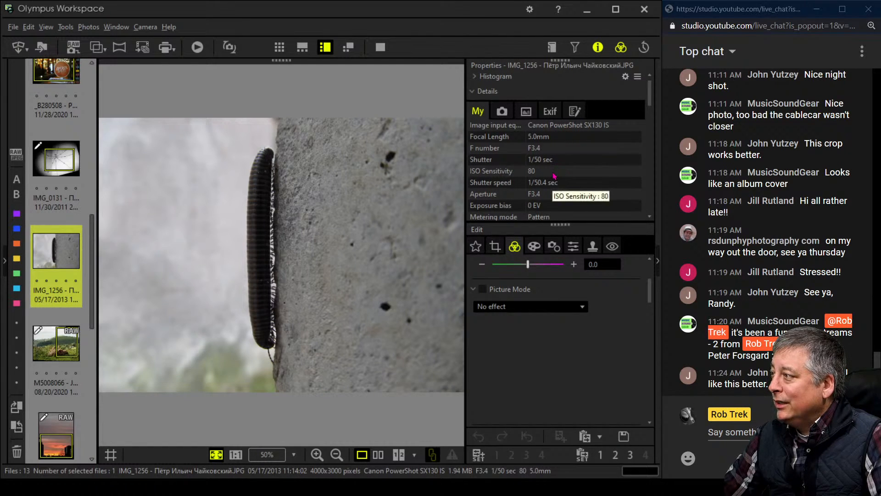
{"action": "left_click", "coordinate": [598, 47]}
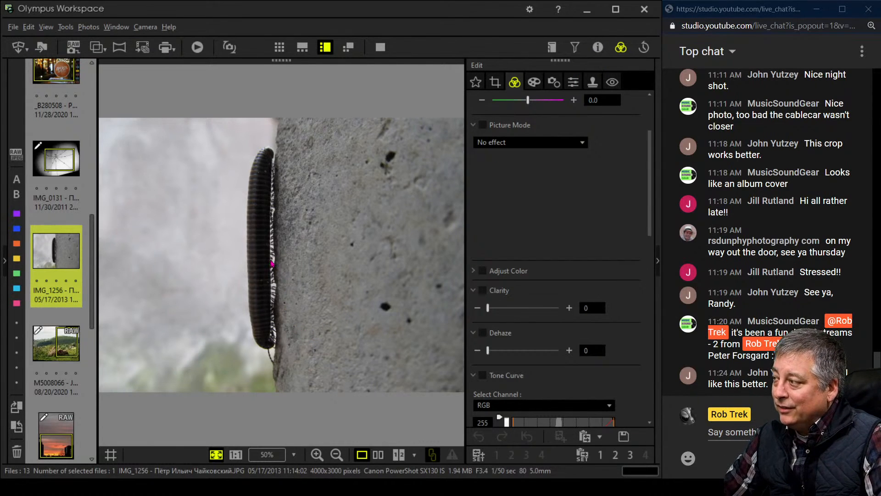
Step: Examine the millipede's legs, head and antenna at 1:1 magnification
{"action": "left_click", "coordinate": [272, 264]}
{"action": "left_click_drag", "start_coordinate": [271, 263], "coordinate": [296, 212]}
{"action": "left_click", "coordinate": [262, 324]}
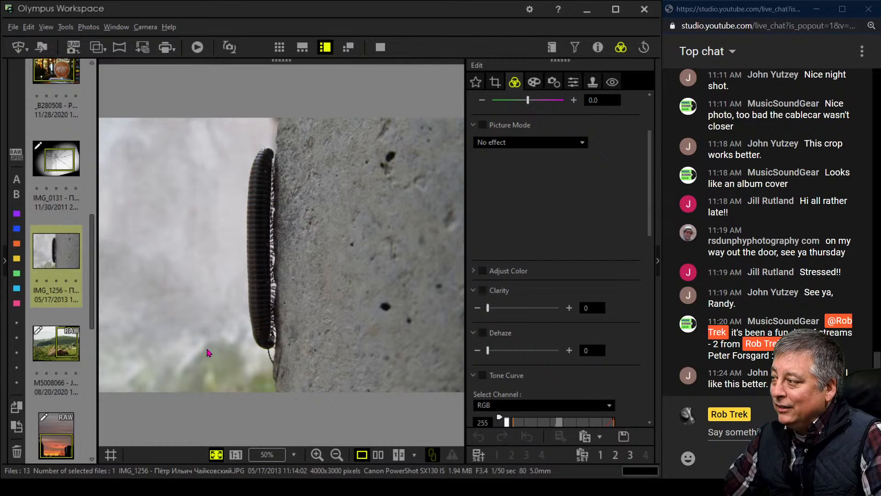
{"action": "left_click", "coordinate": [271, 354]}
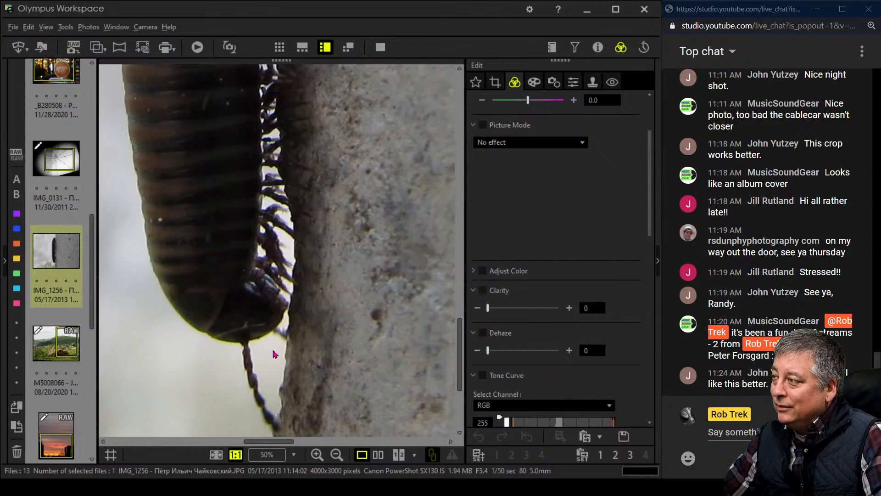
{"action": "left_click_drag", "start_coordinate": [271, 373], "coordinate": [304, 259]}
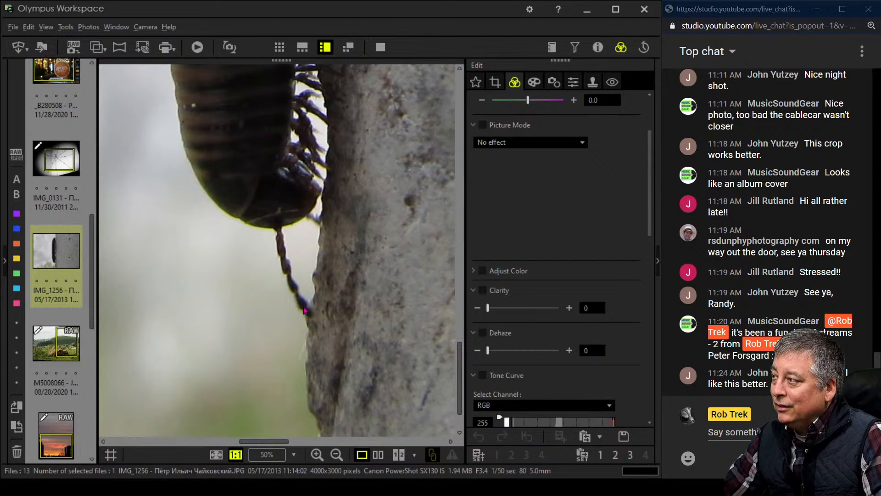
{"action": "scroll", "coordinate": [305, 275], "scroll_direction": "up", "scroll_amount": 5}
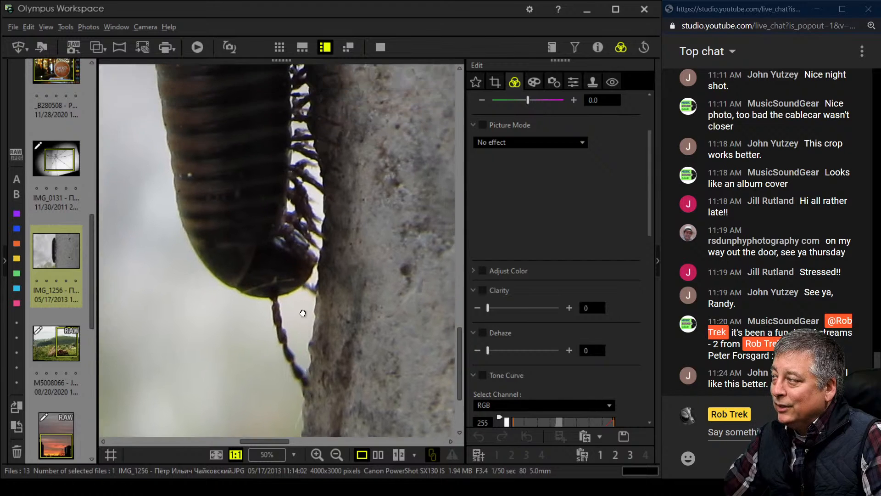
{"action": "left_click", "coordinate": [314, 266]}
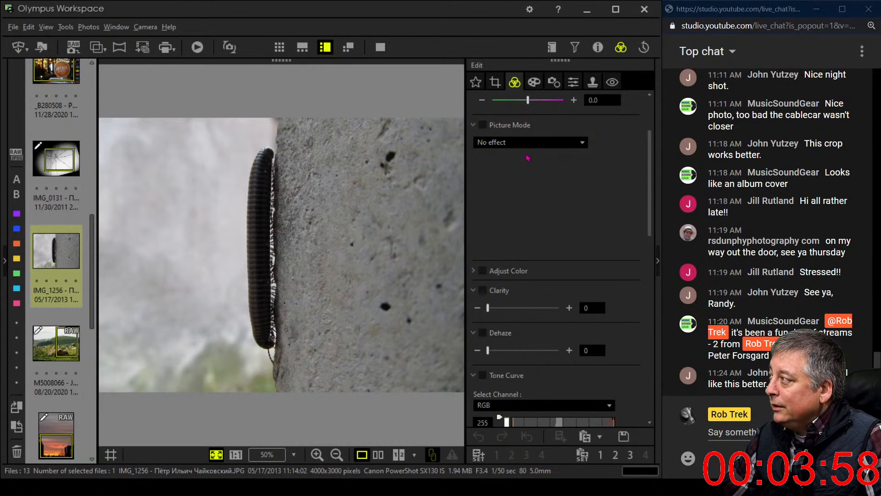
Step: Crop the photo to a 1:1 (6:6) square of 3000 x 3000 pixels, shifting the frame slightly toward the pale background
{"action": "left_click", "coordinate": [495, 82]}
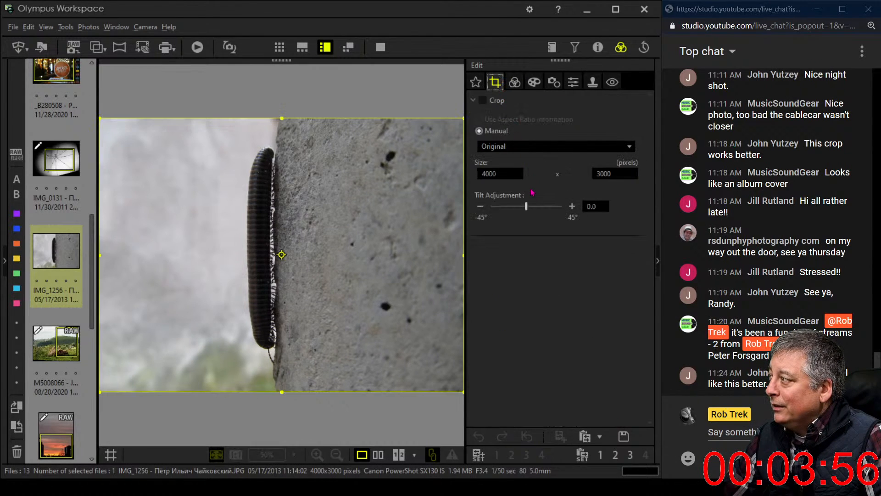
{"action": "left_click", "coordinate": [523, 147]}
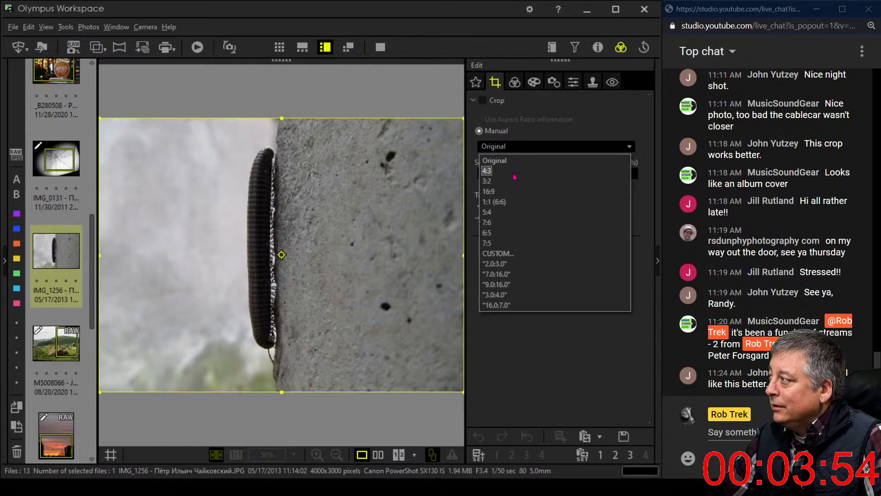
{"action": "left_click", "coordinate": [510, 202]}
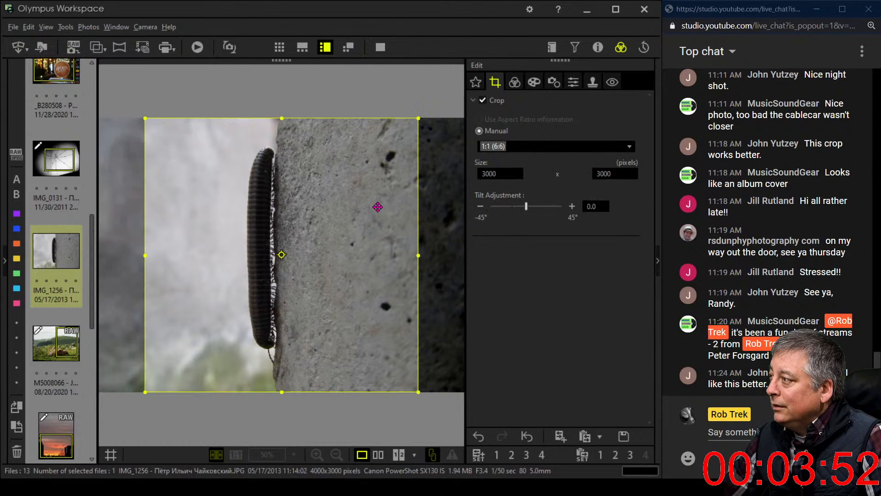
{"action": "left_click_drag", "start_coordinate": [361, 209], "coordinate": [351, 209]}
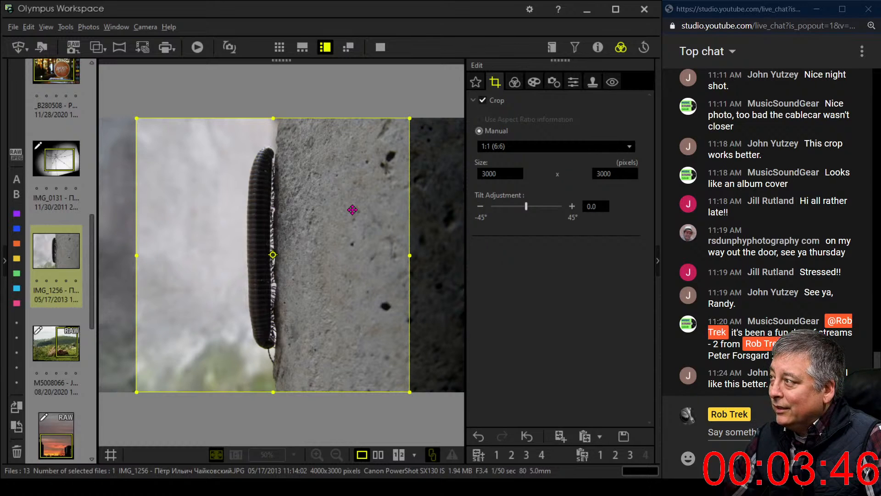
Step: Switch the photo's gradation to Manual and set it to 50
{"action": "left_click", "coordinate": [514, 82]}
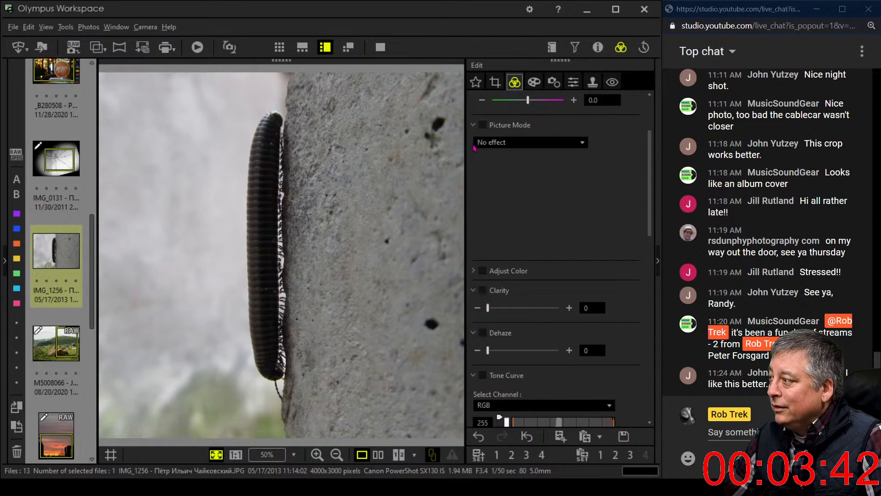
{"action": "scroll", "coordinate": [554, 259], "scroll_direction": "down", "scroll_amount": 8}
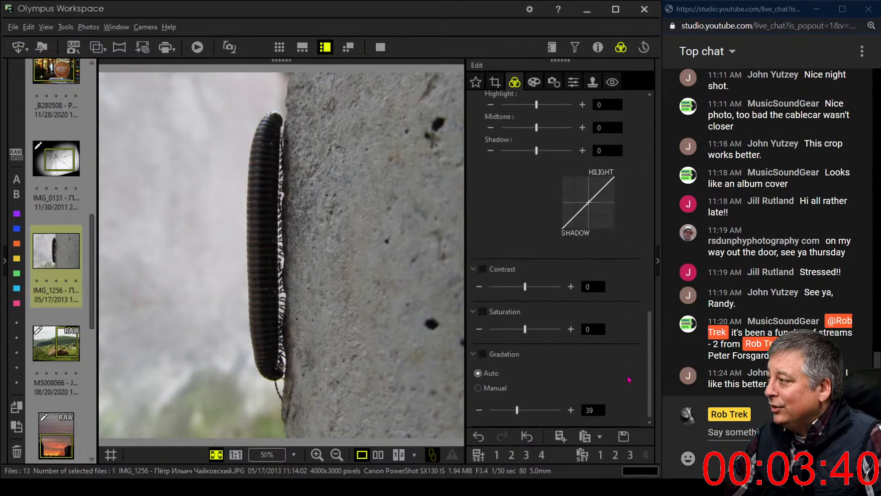
{"action": "left_click", "coordinate": [507, 387]}
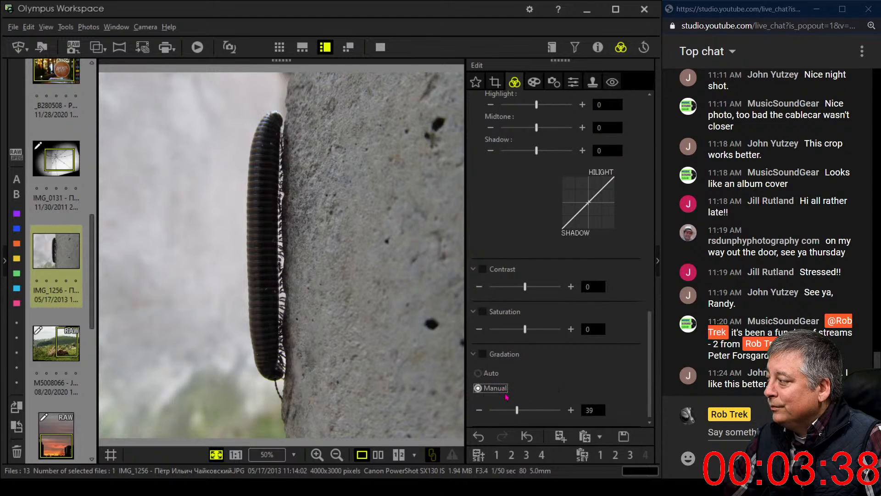
{"action": "left_click_drag", "start_coordinate": [518, 413], "coordinate": [529, 416]}
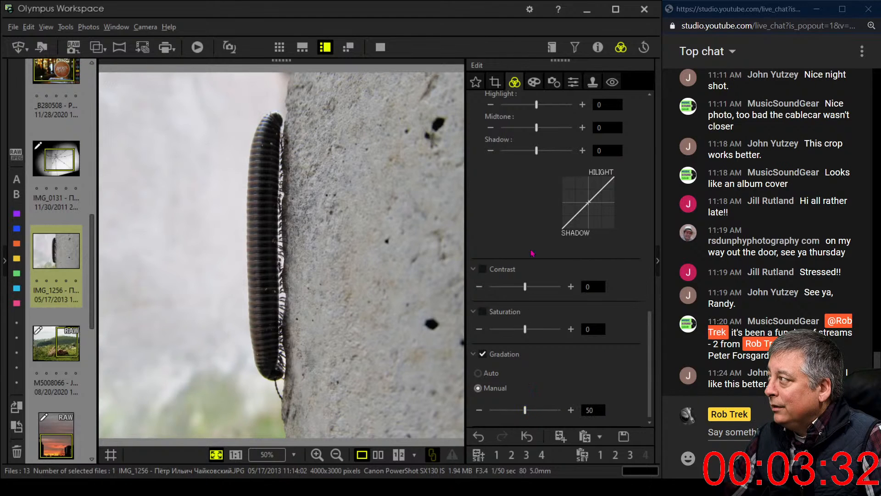
Step: Apply the Pop Art art filter to the millipede photo
{"action": "left_click", "coordinate": [539, 86]}
{"action": "left_click", "coordinate": [526, 116]}
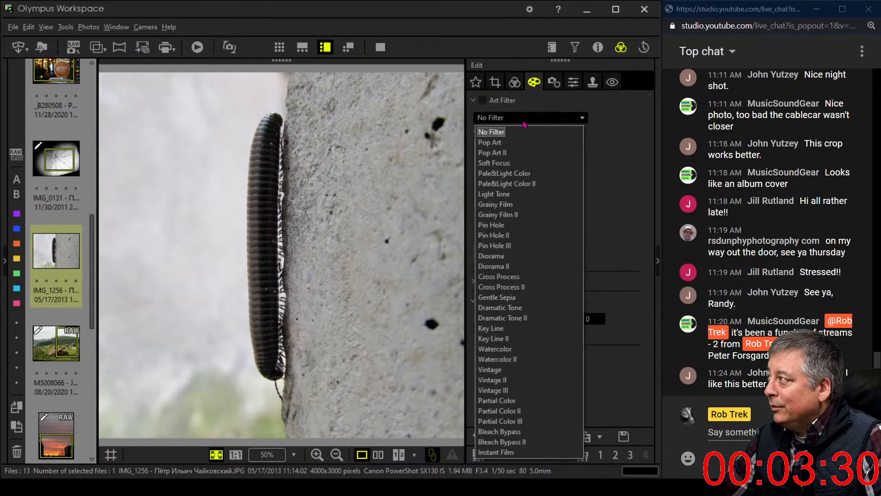
{"action": "left_click", "coordinate": [513, 142]}
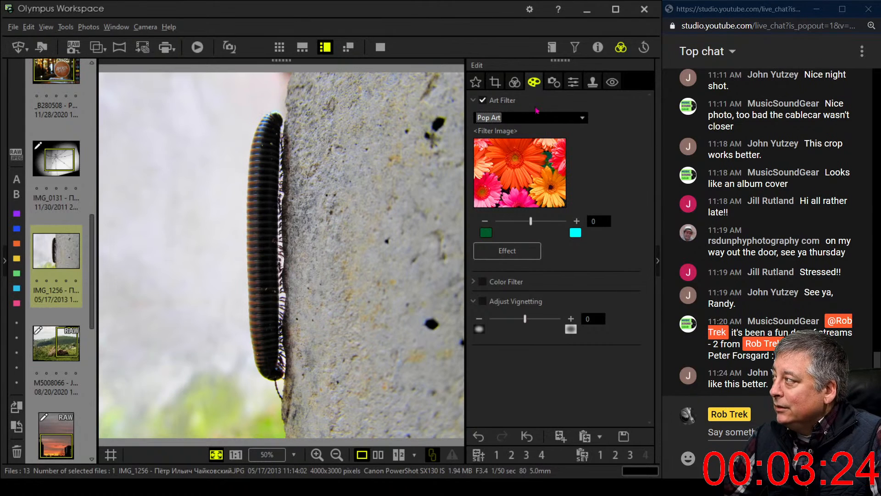
Step: Raise the photo's manual gradation to 61
{"action": "left_click", "coordinate": [523, 99]}
{"action": "left_click", "coordinate": [515, 85]}
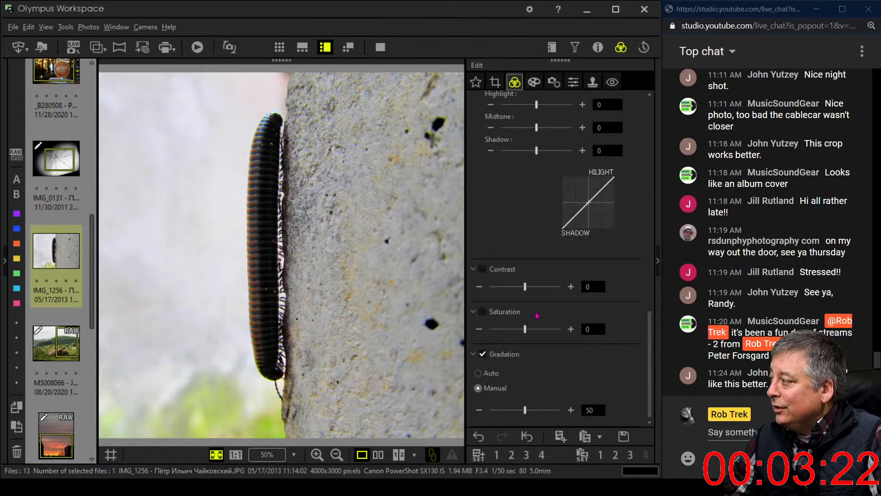
{"action": "left_click_drag", "start_coordinate": [525, 409], "coordinate": [535, 414]}
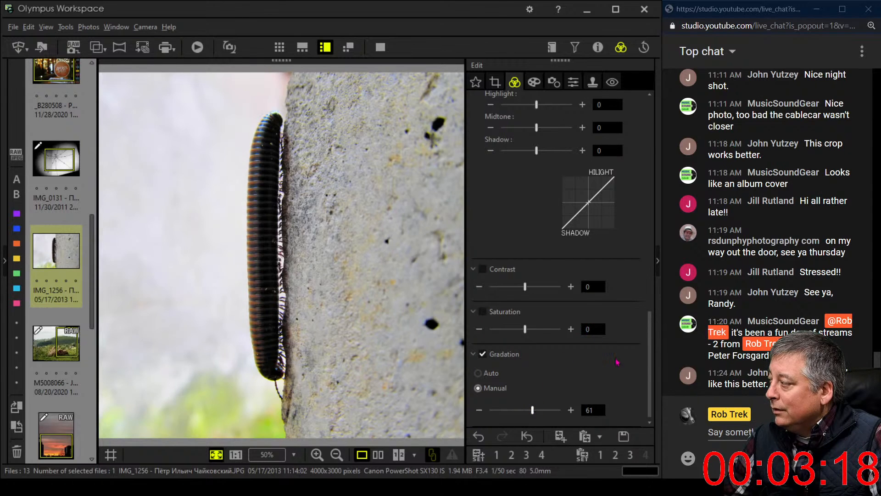
Step: In the Adjust Color settings, set the luminance of red (color 2) to 6
{"action": "left_click_drag", "start_coordinate": [648, 380], "coordinate": [657, 248]}
{"action": "scroll", "coordinate": [620, 396], "scroll_direction": "up", "scroll_amount": 5}
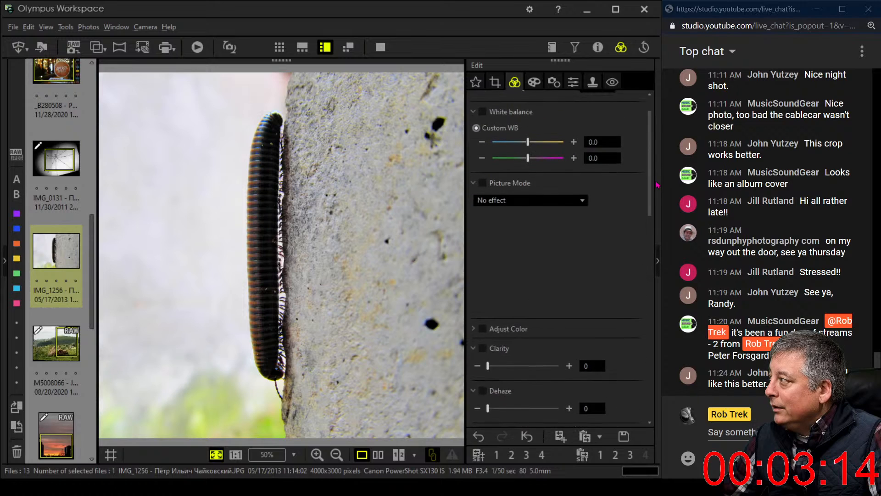
{"action": "left_click", "coordinate": [474, 336]}
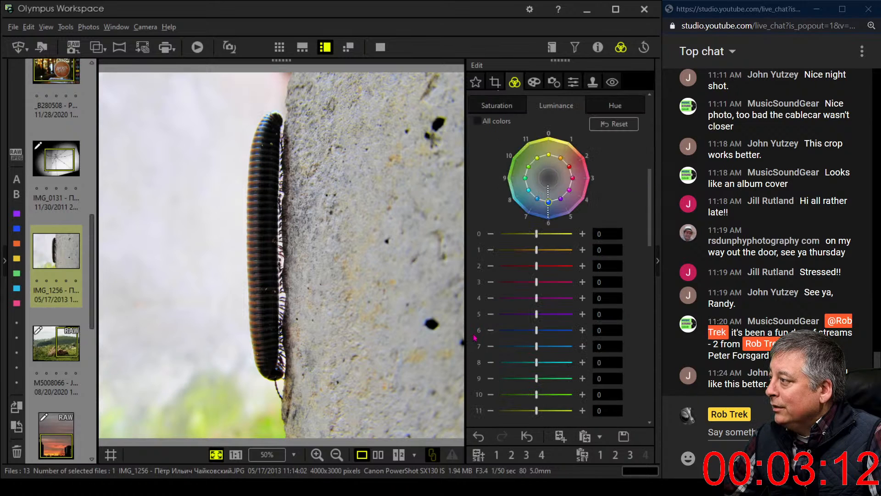
{"action": "left_click_drag", "start_coordinate": [537, 266], "coordinate": [568, 267]}
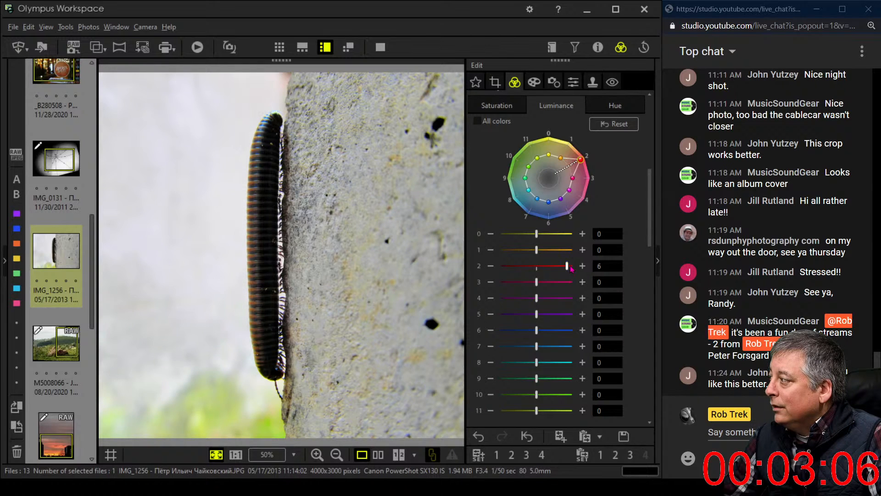
Step: Set the color saturation of red (color 2) to 7 and of orange (color 1) to 3
{"action": "left_click", "coordinate": [506, 109]}
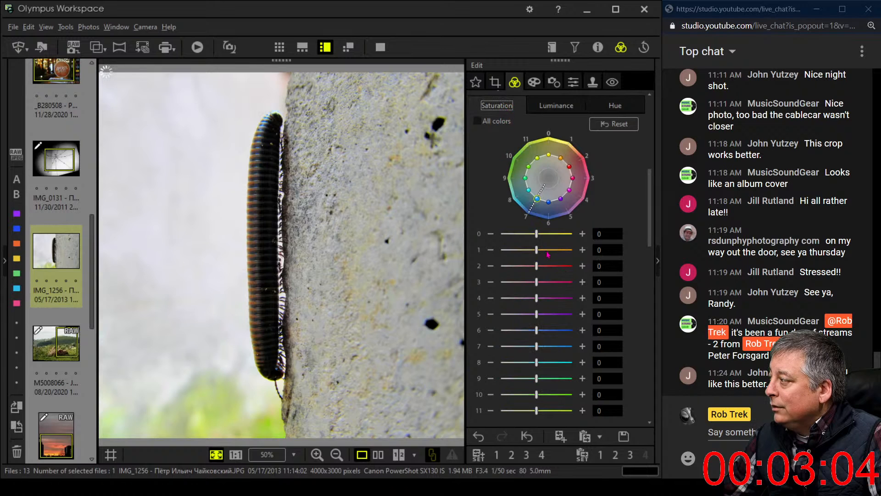
{"action": "left_click_drag", "start_coordinate": [536, 266], "coordinate": [578, 271]}
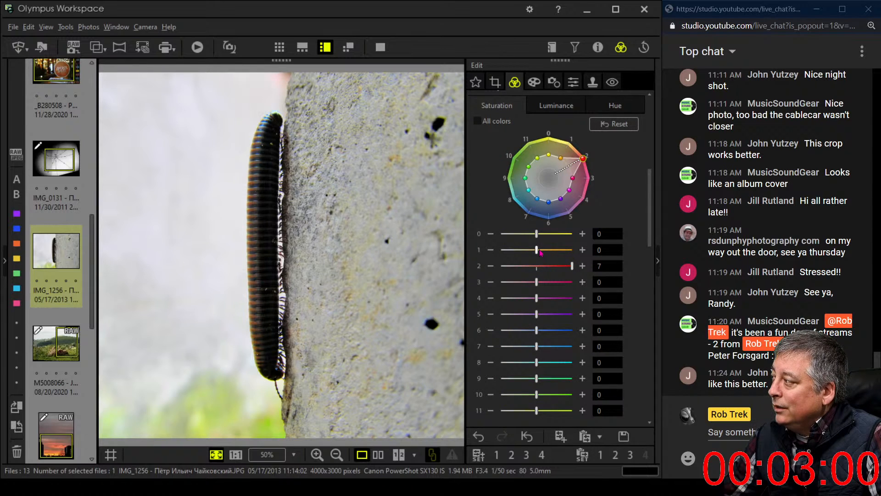
{"action": "left_click_drag", "start_coordinate": [537, 250], "coordinate": [573, 250]}
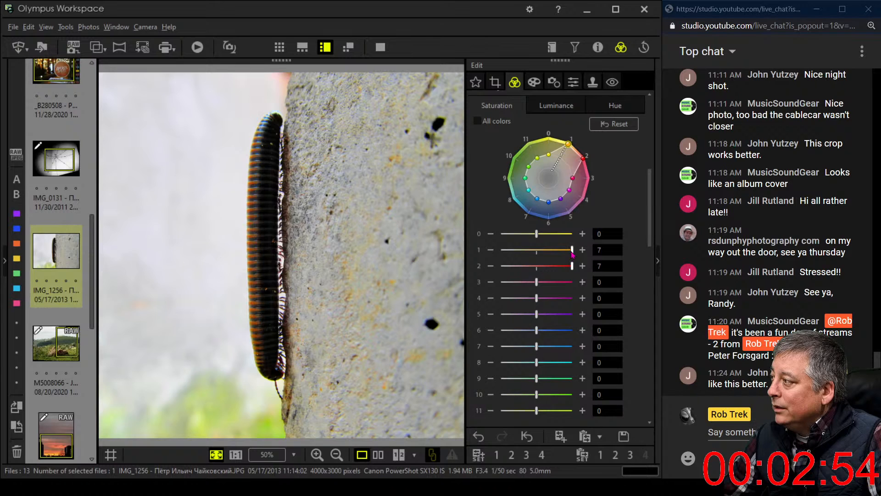
{"action": "left_click_drag", "start_coordinate": [573, 254], "coordinate": [557, 256]}
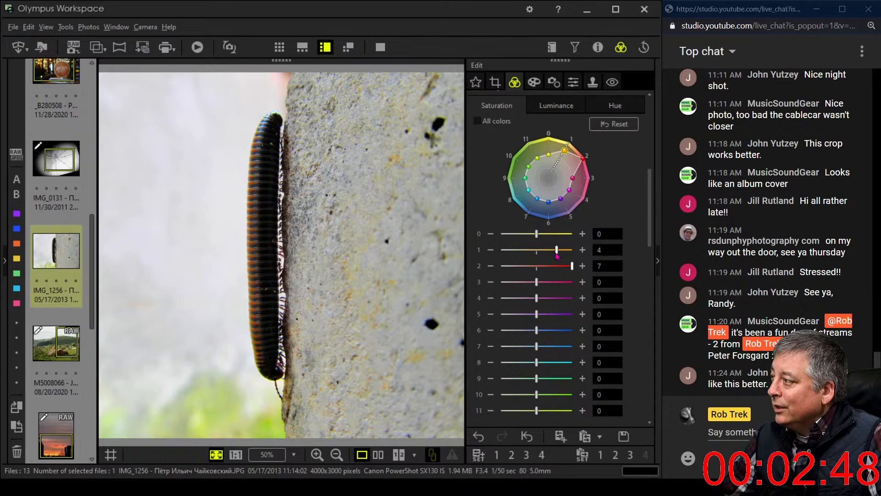
{"action": "left_click_drag", "start_coordinate": [554, 255], "coordinate": [550, 255]}
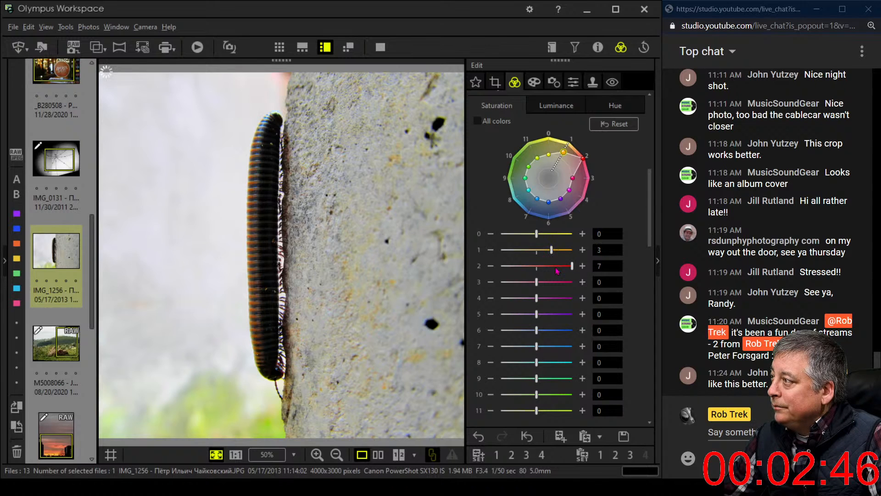
Step: Darken the photo's edges with a vignetting adjustment of -7
{"action": "left_click", "coordinate": [534, 82]}
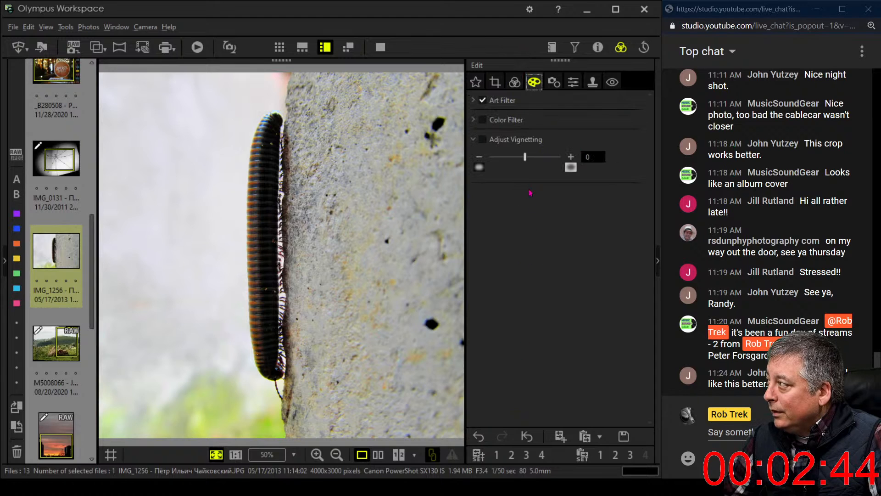
{"action": "left_click_drag", "start_coordinate": [525, 157], "coordinate": [516, 161]}
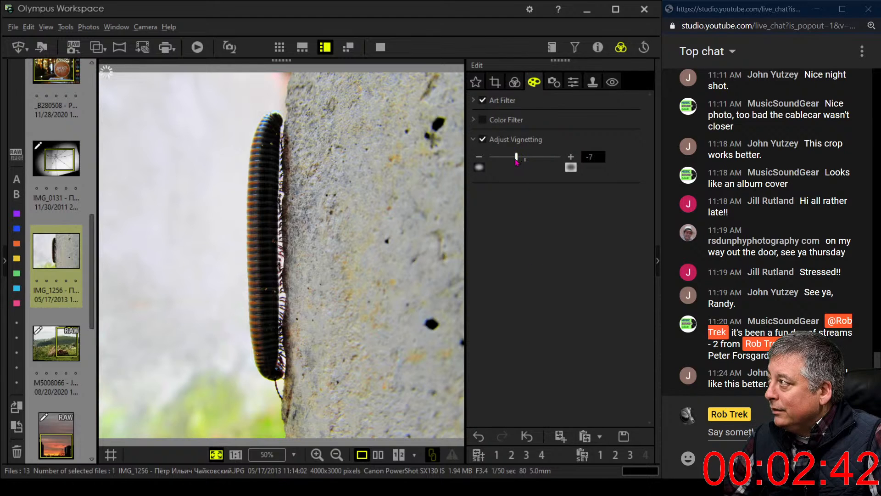
{"action": "left_click", "coordinate": [514, 82]}
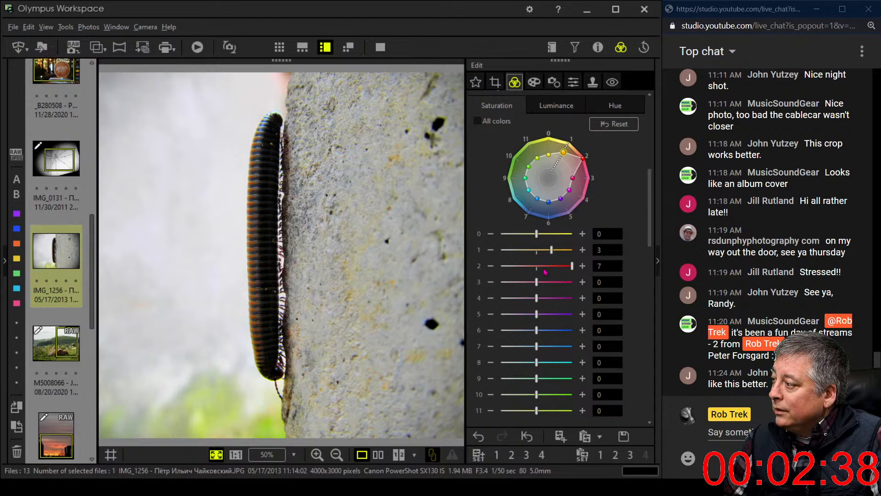
{"action": "left_click_drag", "start_coordinate": [648, 193], "coordinate": [652, 370]}
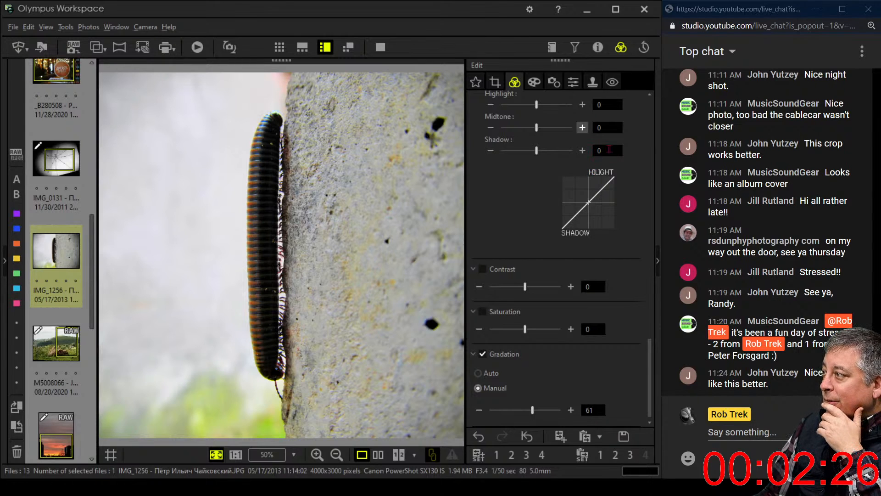
{"action": "scroll", "coordinate": [646, 334], "scroll_direction": "up", "scroll_amount": 6}
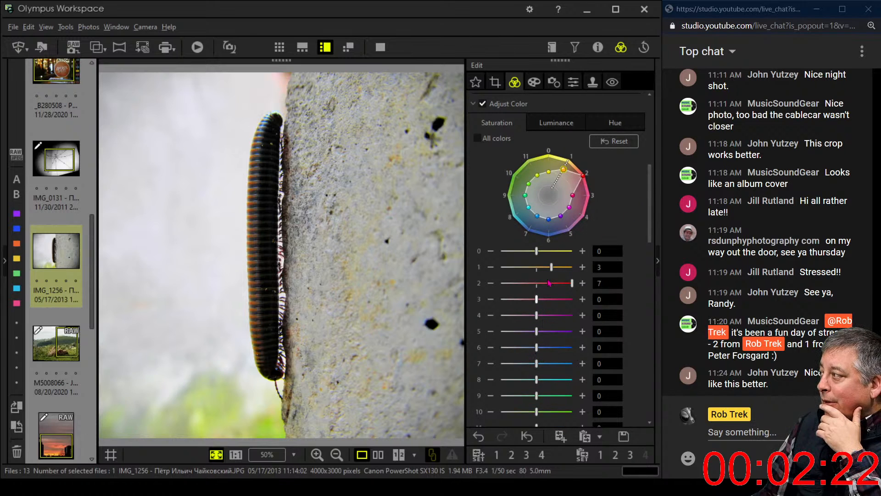
Step: Set the color saturation to 6 for blue (color 6), 2 for color 7 and 0 for green (color 10)
{"action": "left_click", "coordinate": [564, 128]}
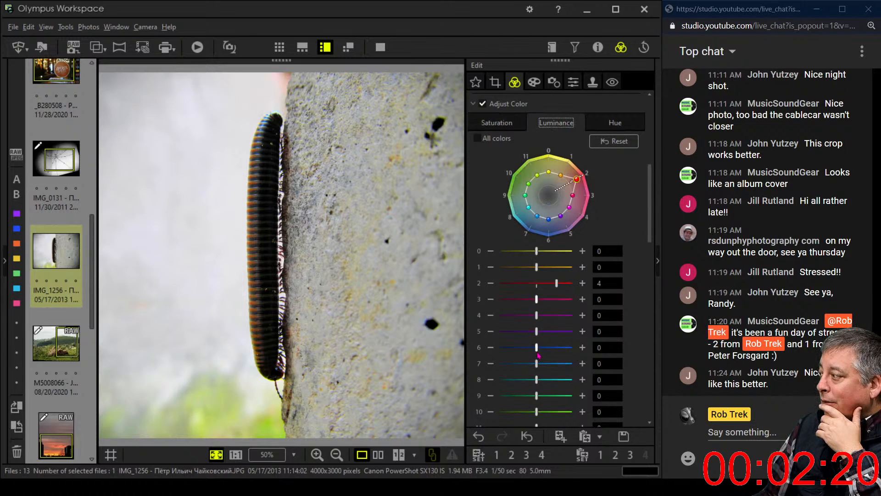
{"action": "left_click", "coordinate": [501, 124]}
{"action": "left_click_drag", "start_coordinate": [536, 355], "coordinate": [557, 361]}
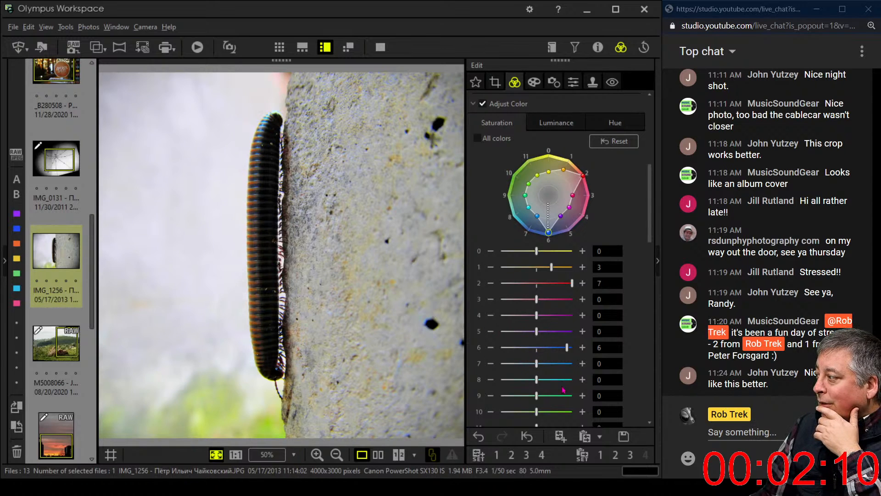
{"action": "left_click_drag", "start_coordinate": [535, 366], "coordinate": [544, 367]}
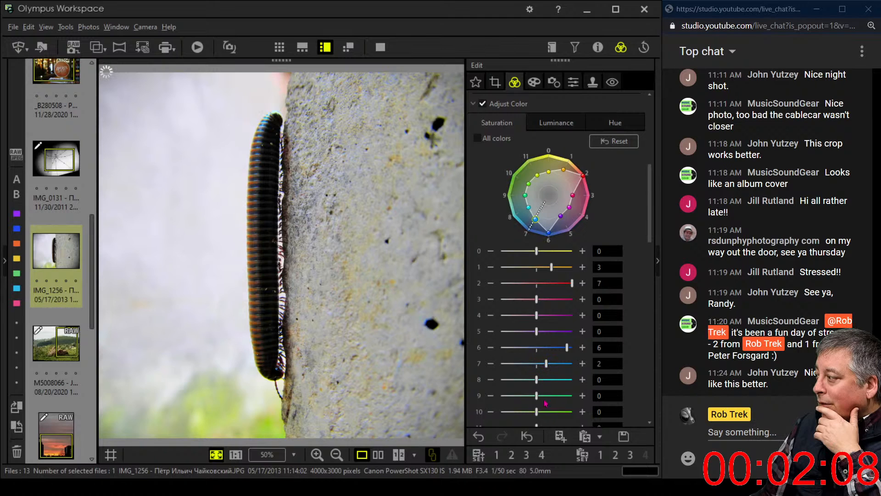
{"action": "left_click_drag", "start_coordinate": [536, 412], "coordinate": [556, 411]}
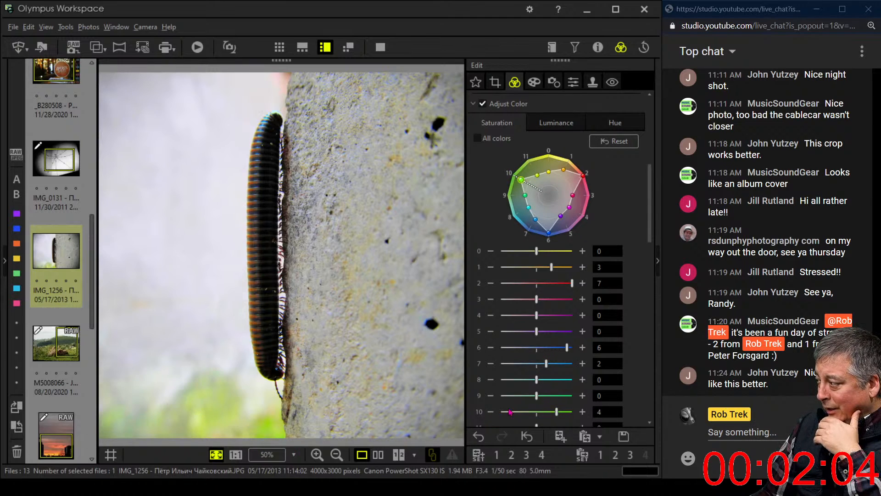
{"action": "left_click_drag", "start_coordinate": [558, 410], "coordinate": [537, 411]}
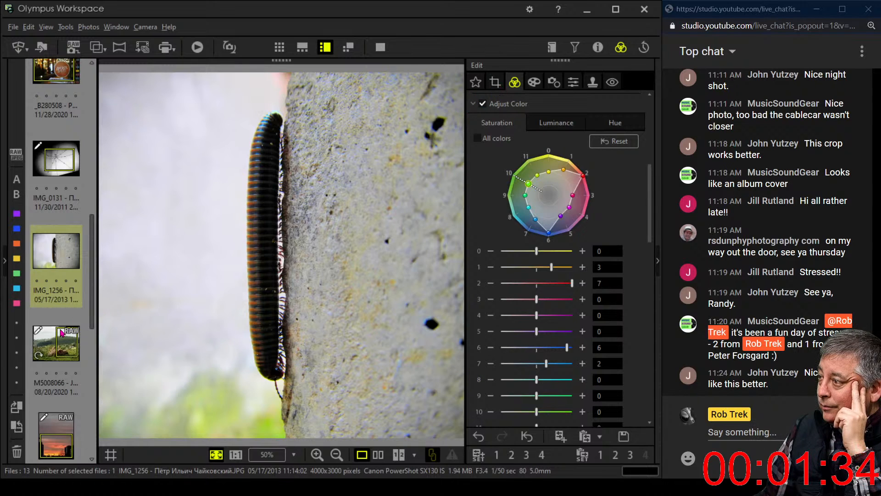
Step: Rotate the millipede photo IMG_1256 clockwise by three quarter-turns so the millipede hangs beneath the concrete
{"action": "scroll", "coordinate": [67, 410], "scroll_direction": "down", "scroll_amount": 5}
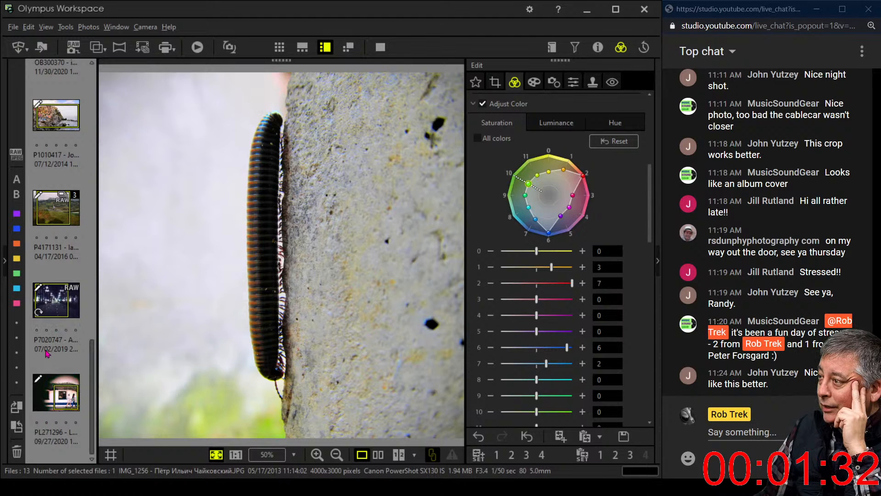
{"action": "scroll", "coordinate": [50, 381], "scroll_direction": "down", "scroll_amount": 5}
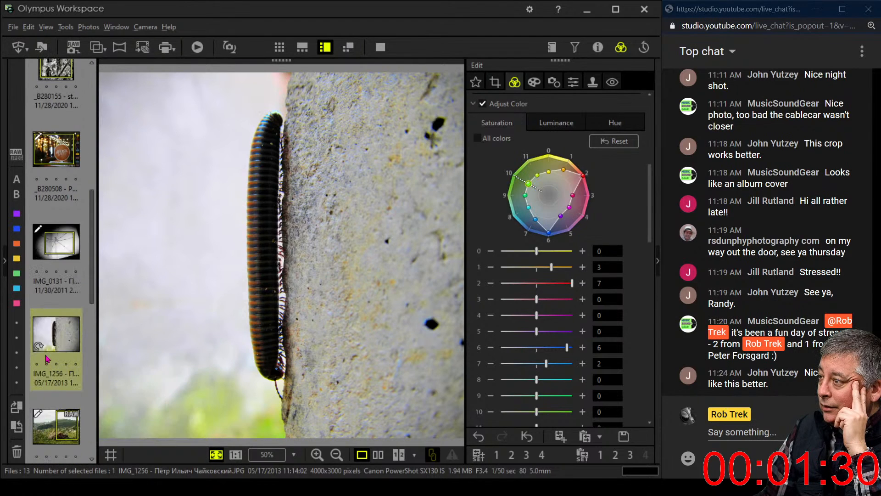
{"action": "left_click", "coordinate": [40, 348]}
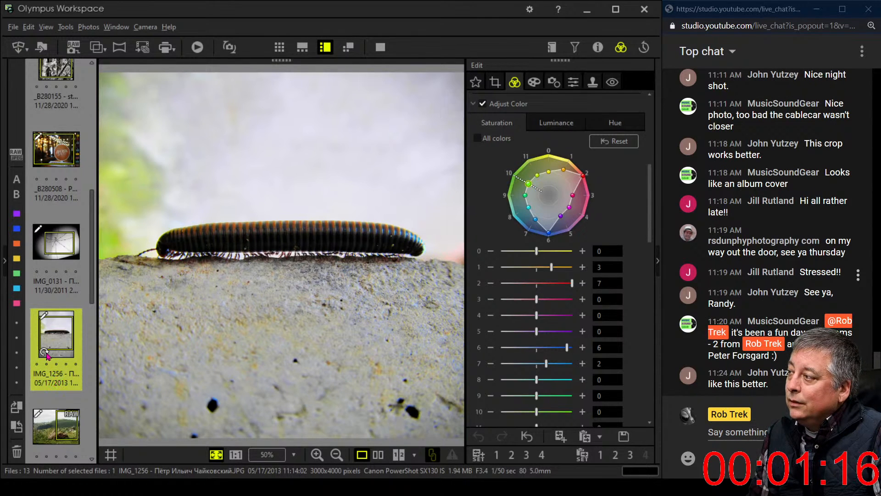
{"action": "left_click", "coordinate": [46, 353]}
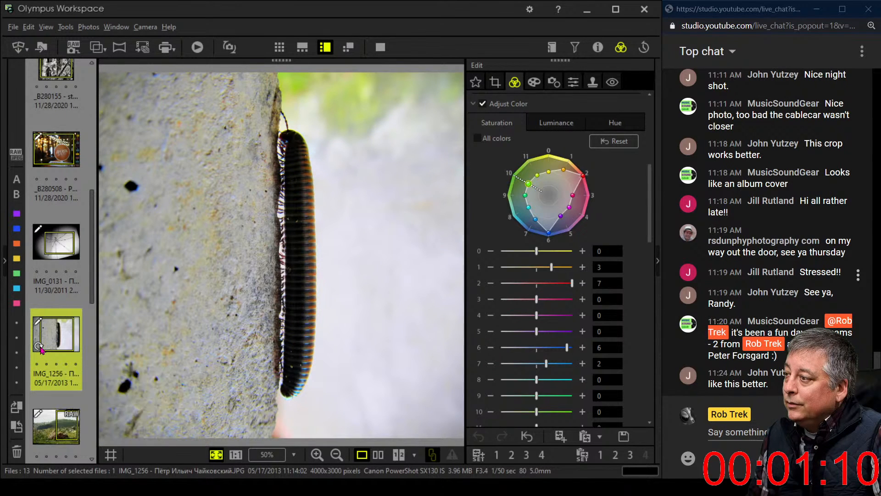
{"action": "left_click", "coordinate": [41, 349]}
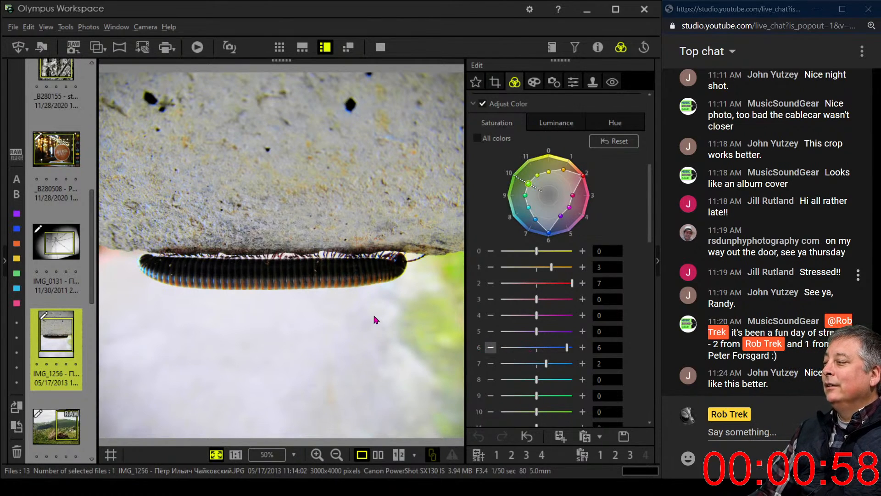
Step: Compare the edited millipede photo side by side with the original, finishing with a full-screen comparison
{"action": "left_click", "coordinate": [378, 455]}
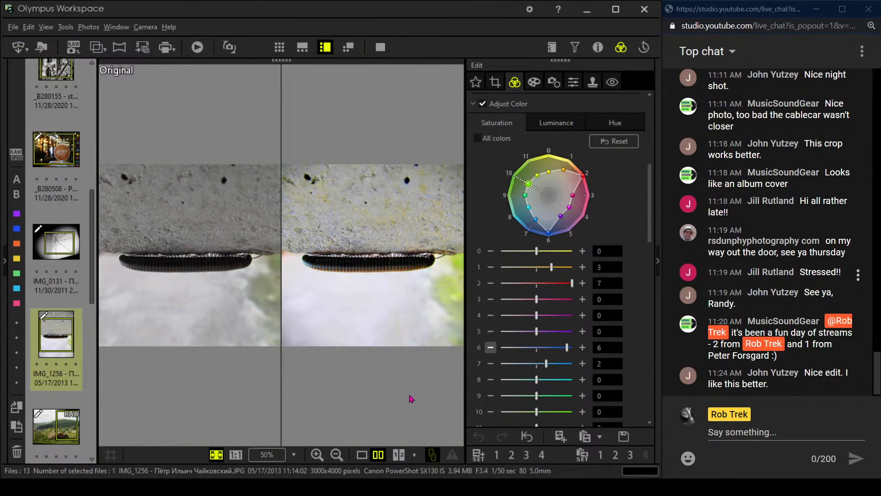
{"action": "left_click", "coordinate": [361, 455]}
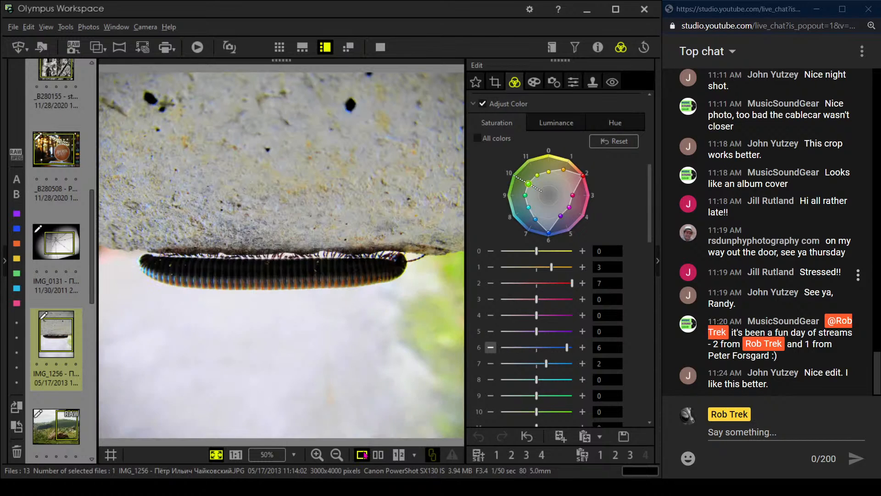
{"action": "left_click", "coordinate": [377, 455]}
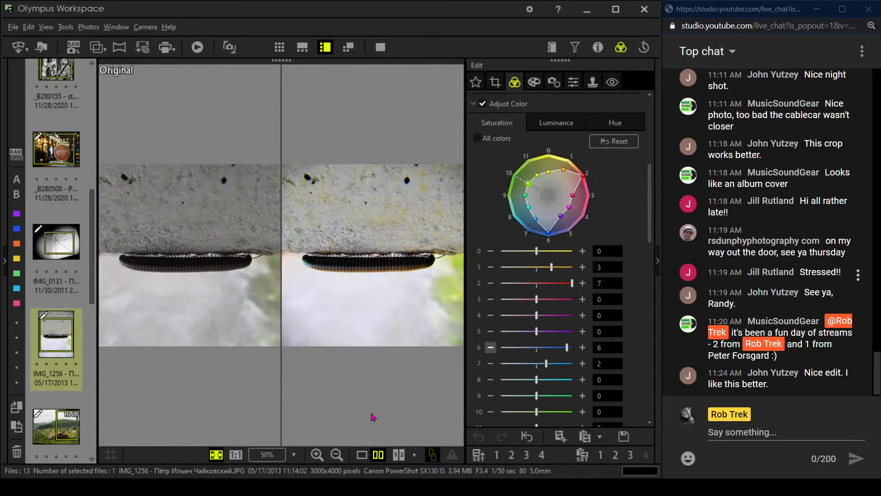
{"action": "left_click", "coordinate": [365, 457]}
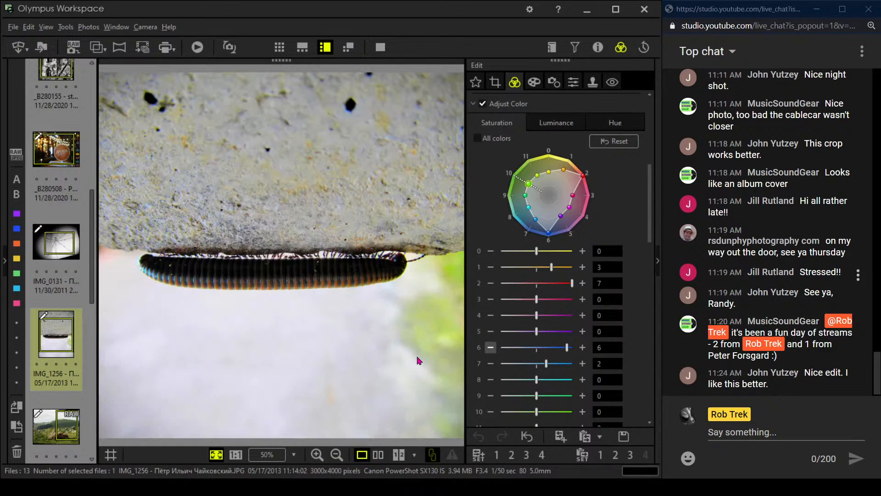
{"action": "left_click", "coordinate": [500, 87]}
{"action": "left_click", "coordinate": [521, 87]}
{"action": "left_click", "coordinate": [538, 88]}
{"action": "left_click", "coordinate": [514, 82]}
{"action": "left_click", "coordinate": [378, 454]}
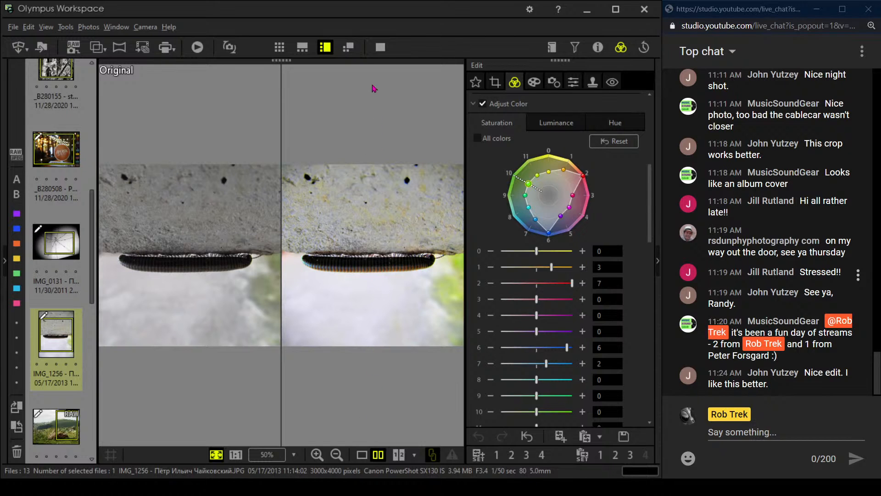
{"action": "left_click", "coordinate": [381, 47]}
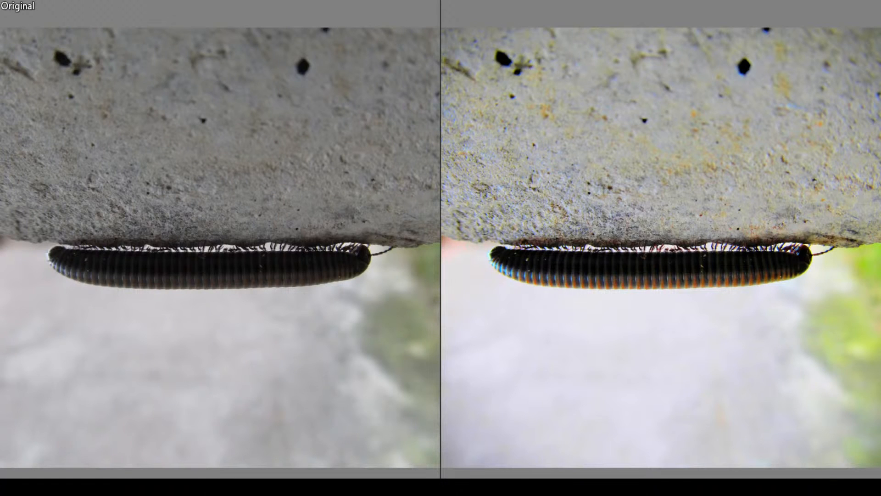
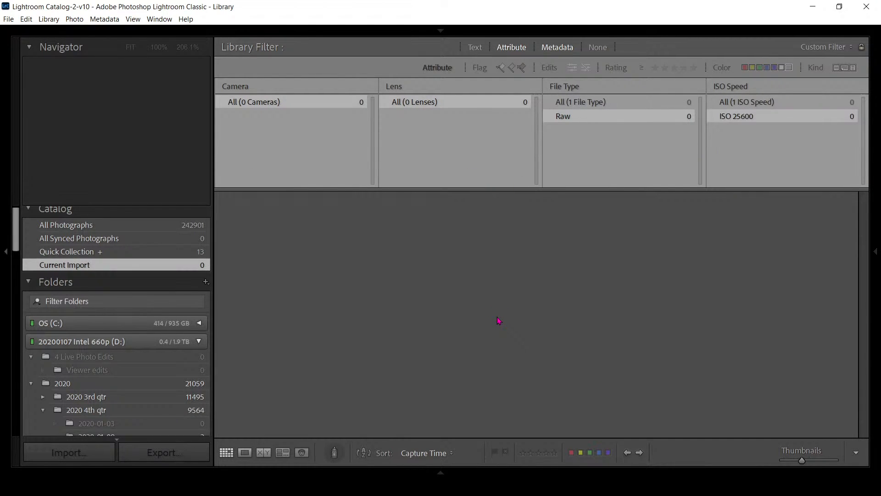
Step: Switch to Lightroom Classic and clear the library filter on the previously imported photos
{"action": "left_click", "coordinate": [579, 108]}
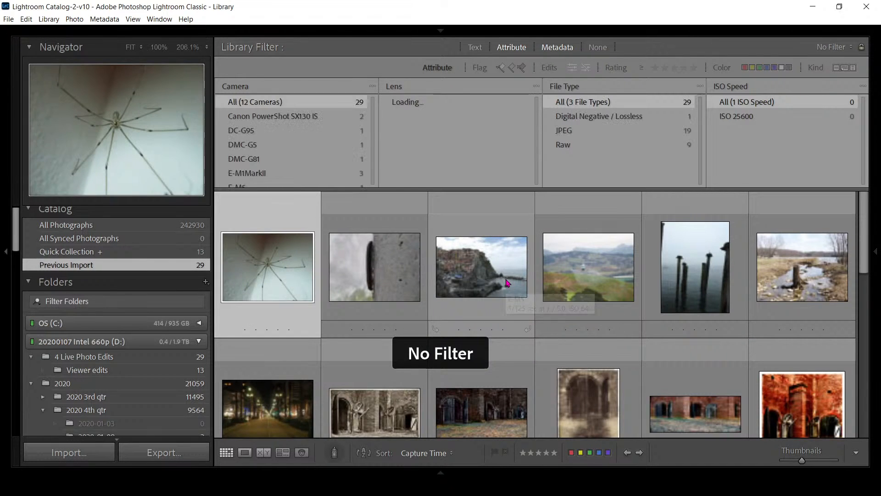
{"action": "left_click", "coordinate": [581, 289]}
{"action": "scroll", "coordinate": [656, 306], "scroll_direction": "down", "scroll_amount": 1}
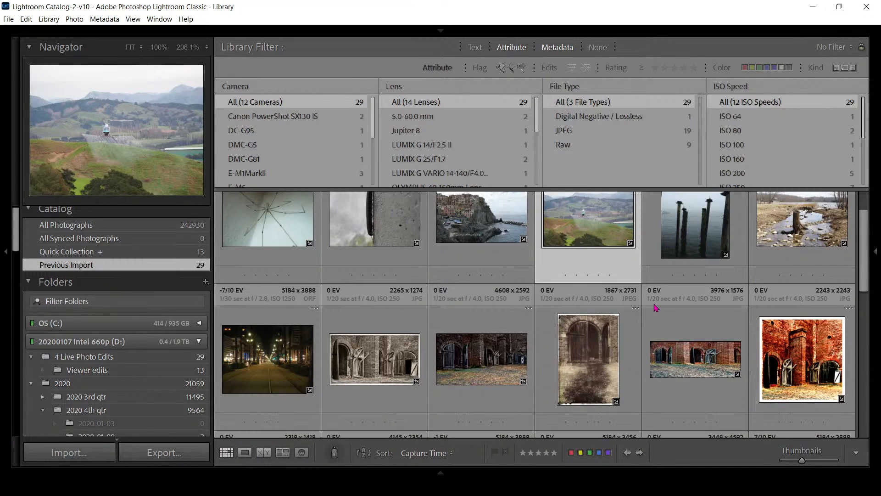
{"action": "scroll", "coordinate": [421, 347], "scroll_direction": "up", "scroll_amount": 1}
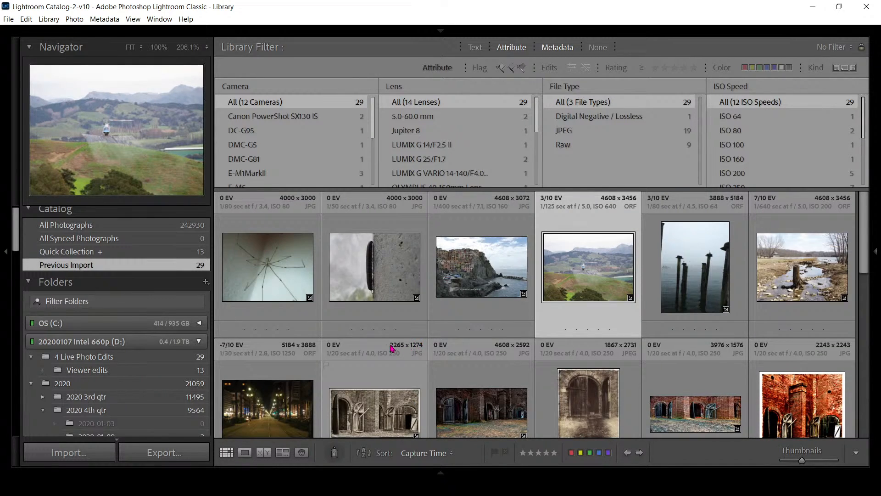
Step: Open the 4 Live Photo Edits folder and filter it to unlabeled photos only
{"action": "left_click", "coordinate": [200, 371]}
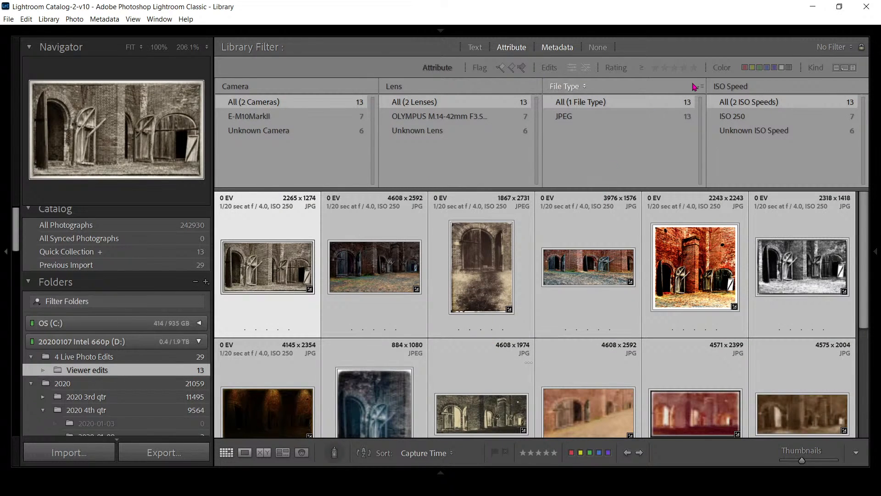
{"action": "left_click", "coordinate": [744, 68]}
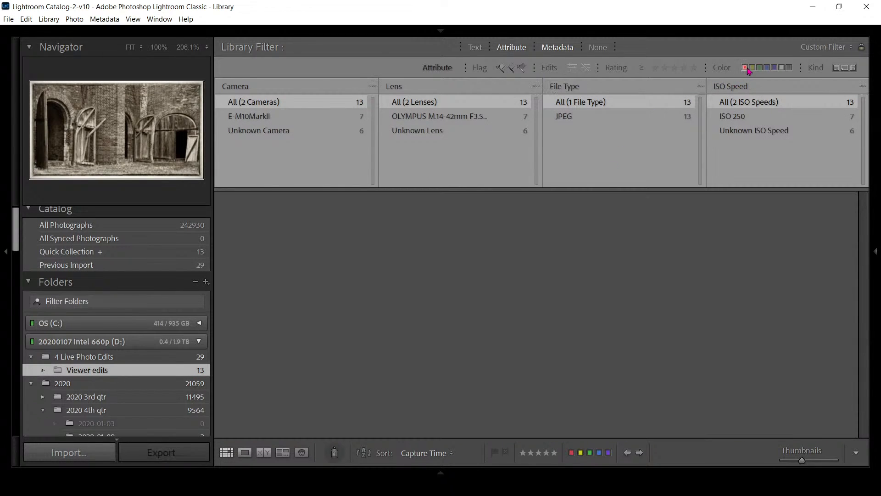
{"action": "left_click", "coordinate": [154, 356]}
{"action": "left_click", "coordinate": [781, 68]}
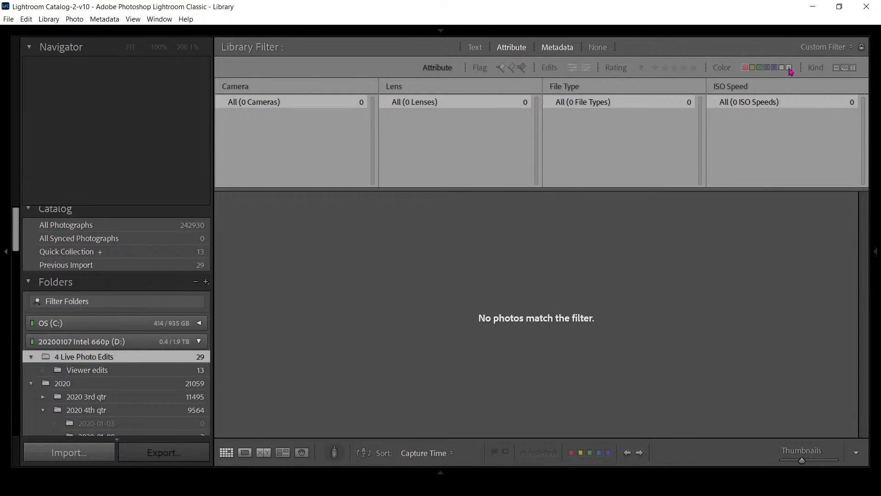
{"action": "left_click", "coordinate": [745, 68]}
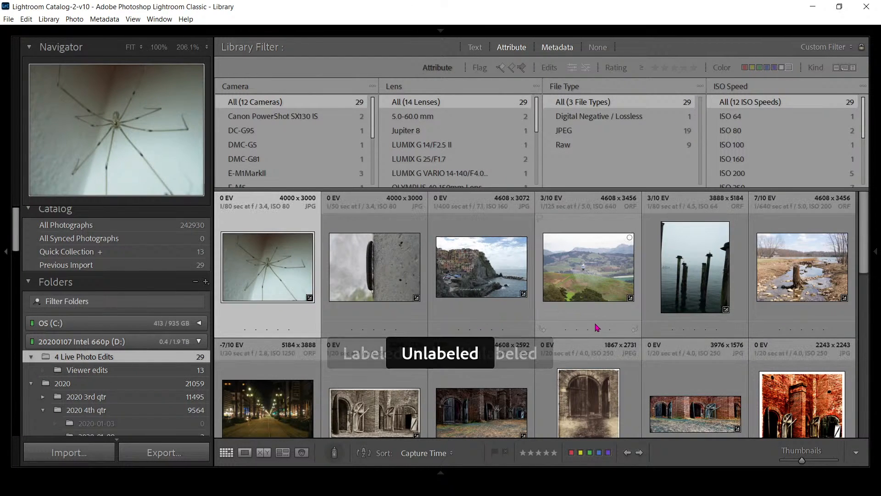
{"action": "scroll", "coordinate": [533, 367], "scroll_direction": "down", "scroll_amount": 1}
{"action": "scroll", "coordinate": [533, 367], "scroll_direction": "up", "scroll_amount": 1}
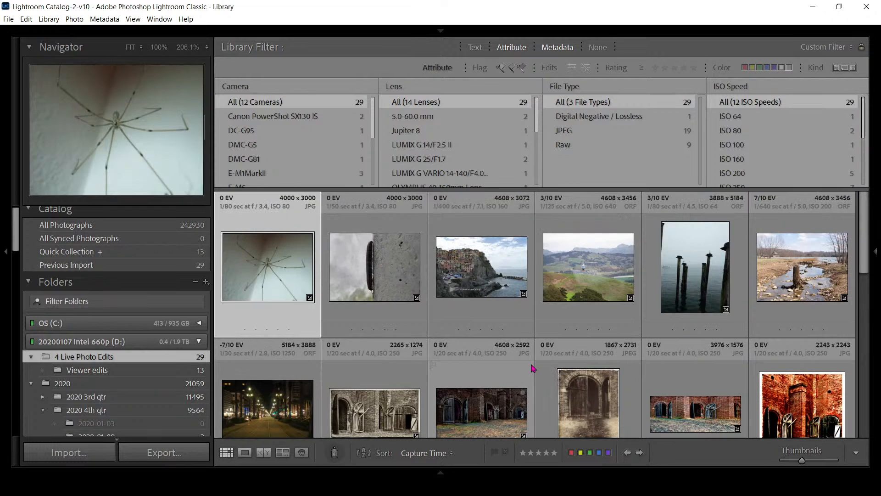
Step: Give all photos in the Viewer edits folder a red color label and return to the 4 Live Photo Edits folder
{"action": "left_click", "coordinate": [192, 370]}
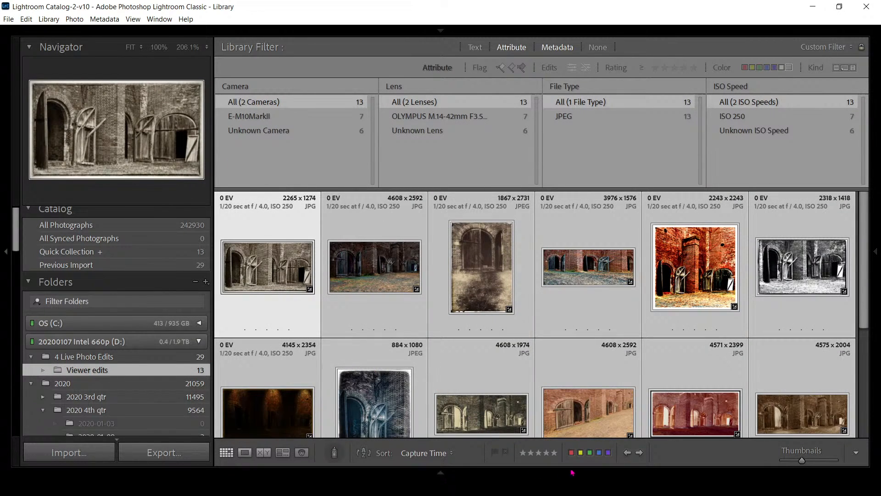
{"action": "left_click", "coordinate": [569, 454]}
{"action": "left_click", "coordinate": [204, 358]}
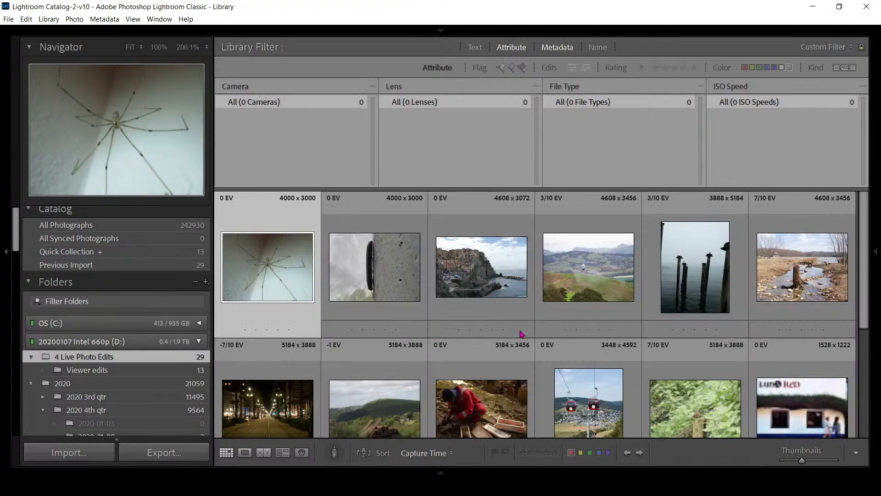
Step: Rate the photos of the worker in red, the cable cars and the sunlit stone building one star each
{"action": "scroll", "coordinate": [588, 344], "scroll_direction": "down", "scroll_amount": 1}
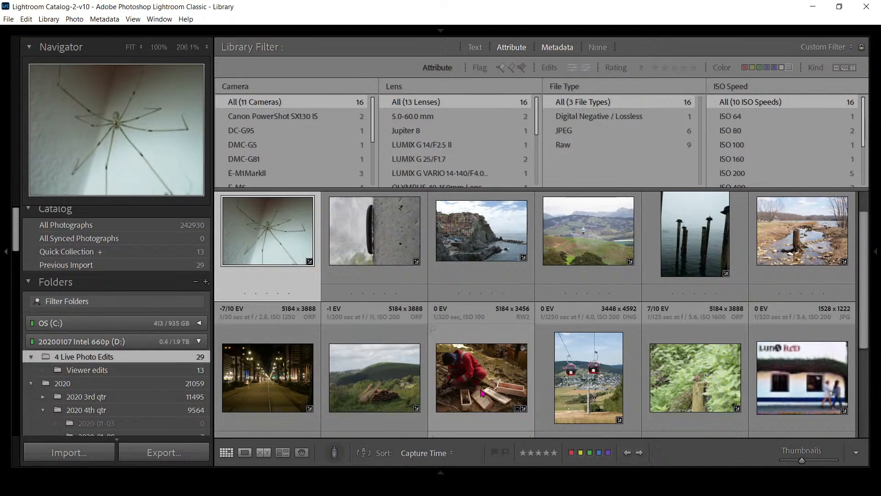
{"action": "scroll", "coordinate": [480, 387], "scroll_direction": "down", "scroll_amount": 1}
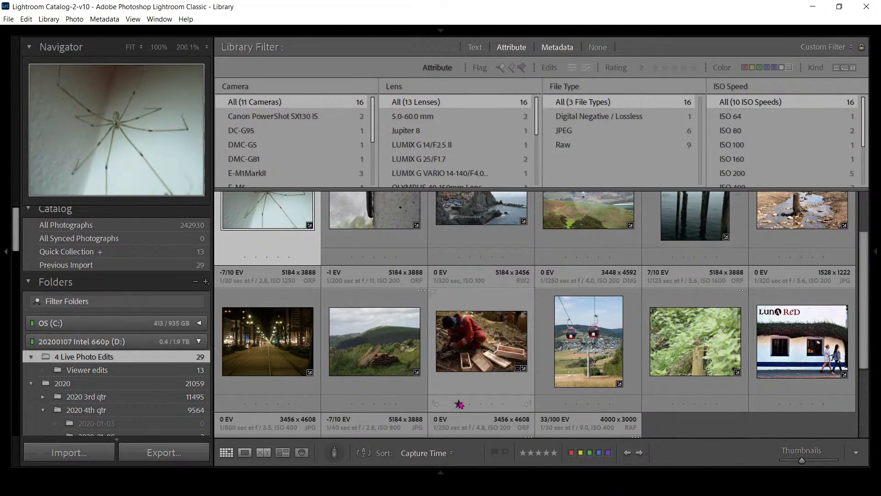
{"action": "left_click", "coordinate": [459, 404]}
{"action": "left_click", "coordinate": [565, 404]}
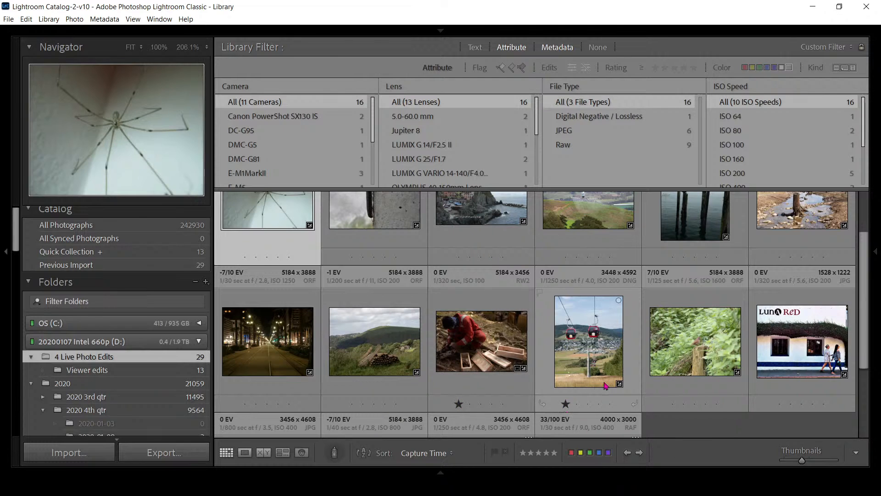
{"action": "scroll", "coordinate": [729, 392], "scroll_direction": "down", "scroll_amount": 3}
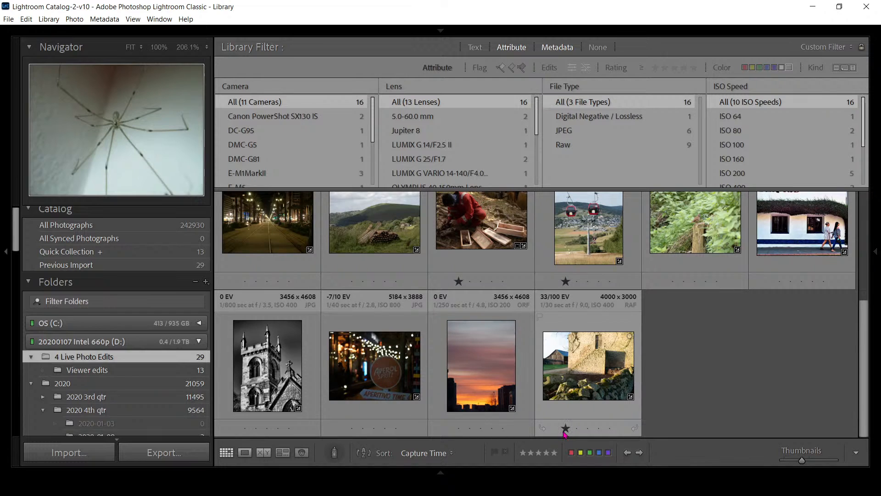
{"action": "scroll", "coordinate": [429, 389], "scroll_direction": "up", "scroll_amount": 1}
{"action": "scroll", "coordinate": [428, 389], "scroll_direction": "up", "scroll_amount": 4}
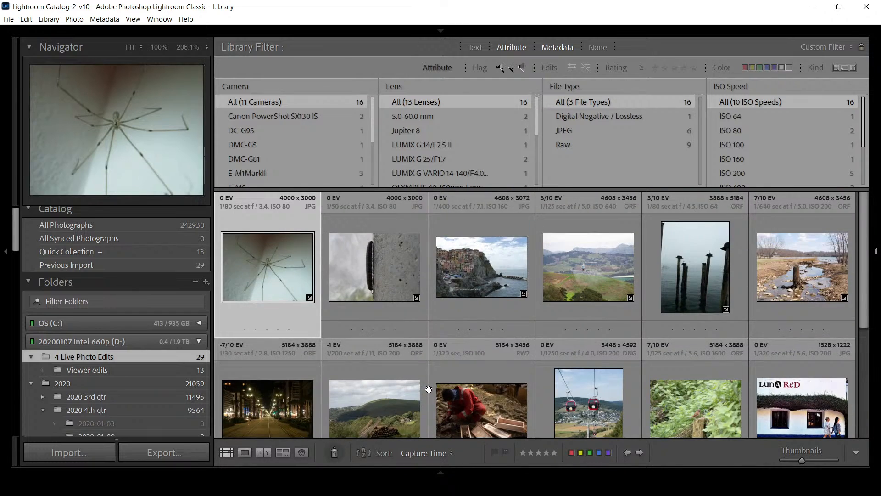
Step: Filter the folder to photos rated one star and higher, and open the photo of the worker in red in single-image view
{"action": "scroll", "coordinate": [428, 388], "scroll_direction": "down", "scroll_amount": 3}
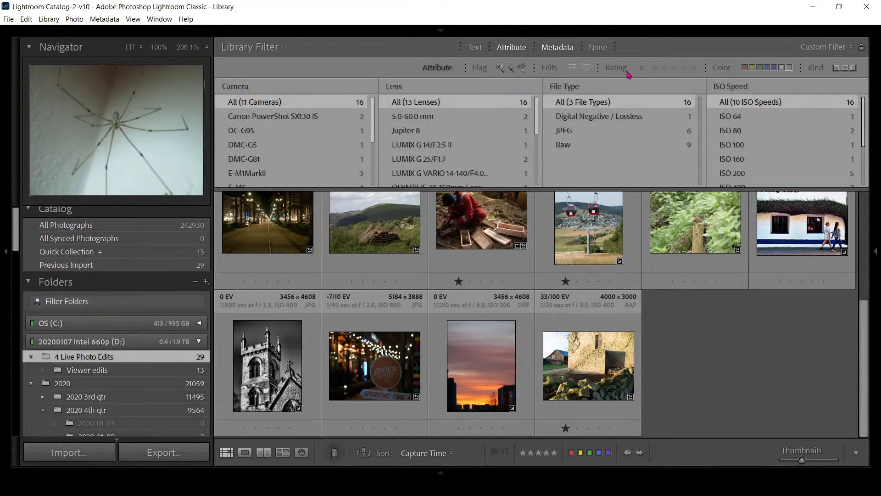
{"action": "left_click", "coordinate": [655, 68]}
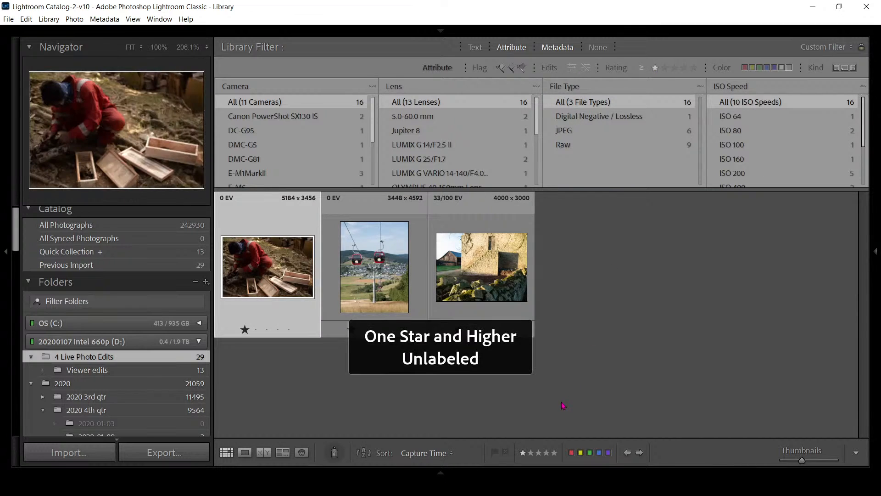
{"action": "double_click", "coordinate": [269, 278]}
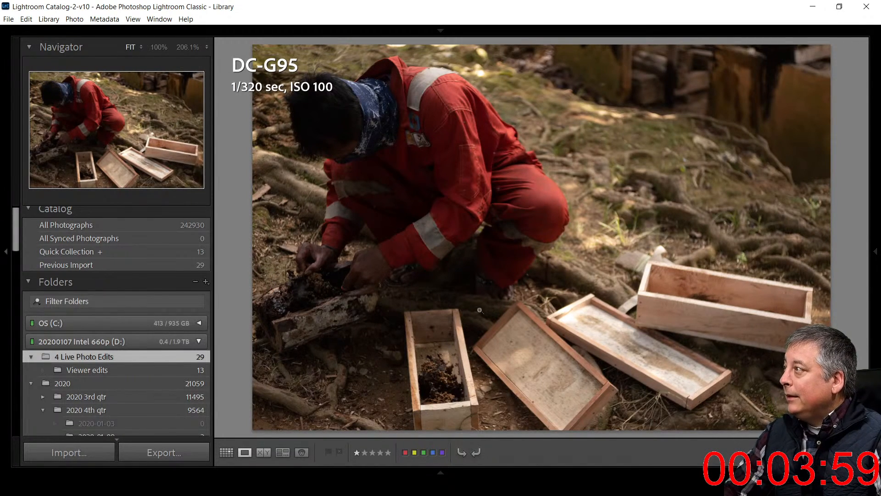
Step: Close Olympus Workspace and fit the restored Lightroom Classic window into the space beside the live chat
{"action": "double_click", "coordinate": [584, 6]}
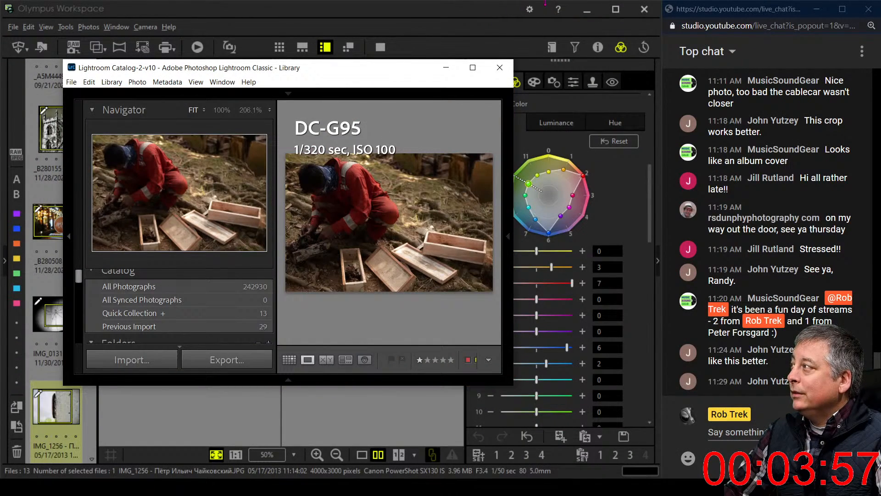
{"action": "left_click", "coordinate": [644, 9]}
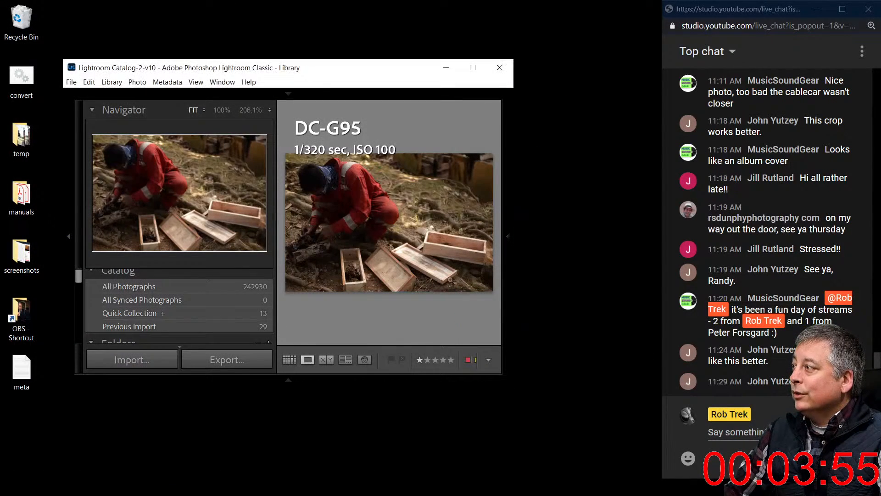
{"action": "left_click_drag", "start_coordinate": [364, 70], "coordinate": [2, 4]}
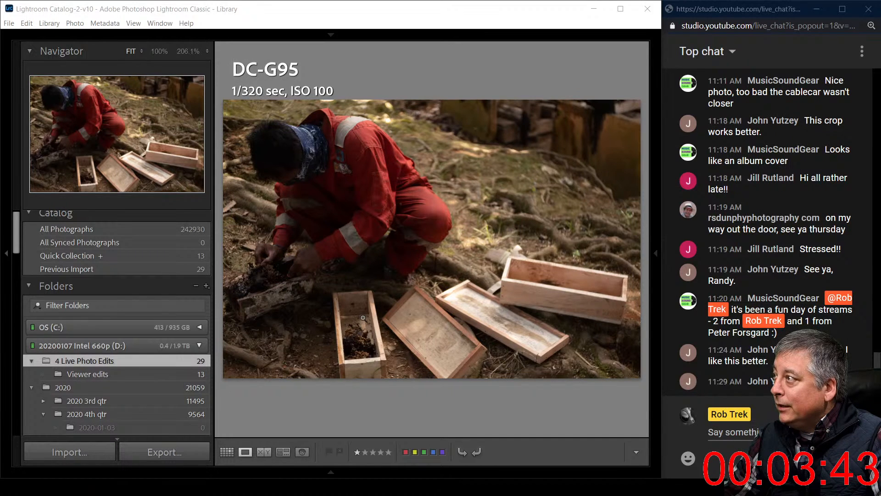
Step: Cycle the info overlay on the photo of the worker in red to the second info set
{"action": "left_click", "coordinate": [367, 123]}
{"action": "left_click", "coordinate": [369, 125]}
{"action": "key", "text": "i"}
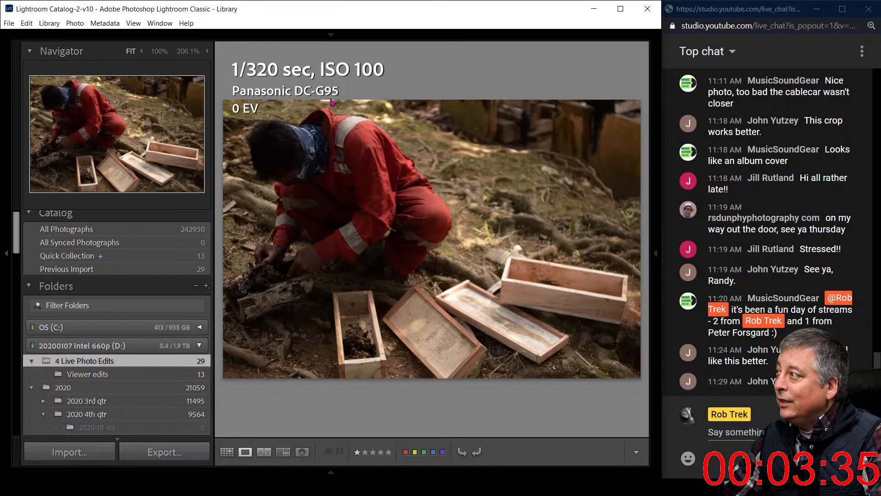
{"action": "key", "text": "i"}
{"action": "key", "text": "i"}
{"action": "key", "text": "i"}
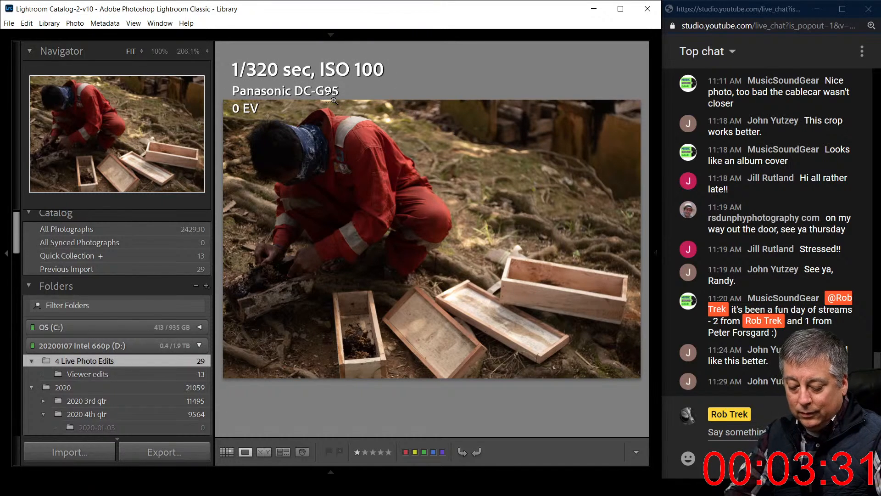
Step: Set the first line of Loupe Info 2 to Common Photo Settings and show that overlay on the photo
{"action": "key", "text": "ctrl+j"}
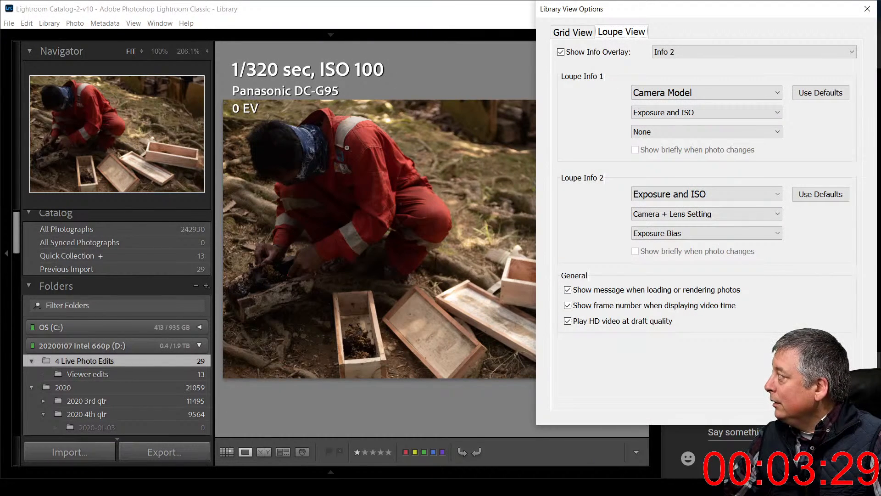
{"action": "left_click", "coordinate": [694, 201]}
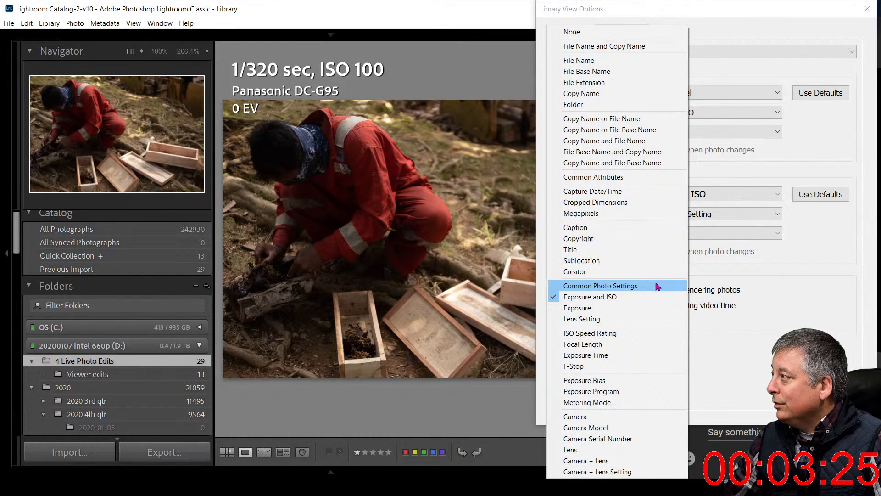
{"action": "left_click", "coordinate": [657, 286]}
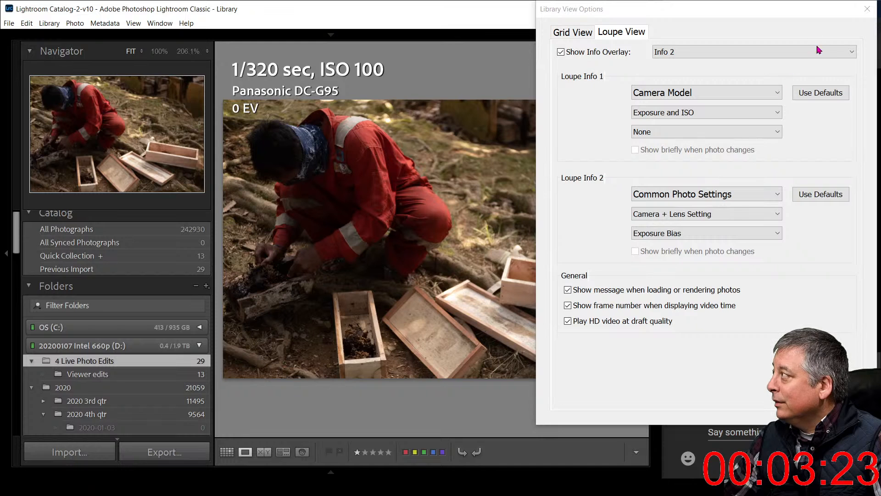
{"action": "left_click", "coordinate": [867, 10]}
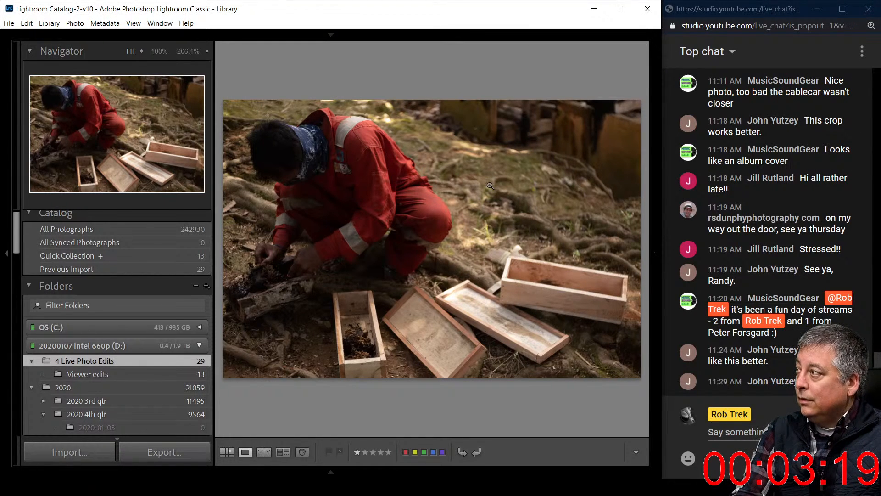
{"action": "key", "text": "i"}
{"action": "key", "text": "i"}
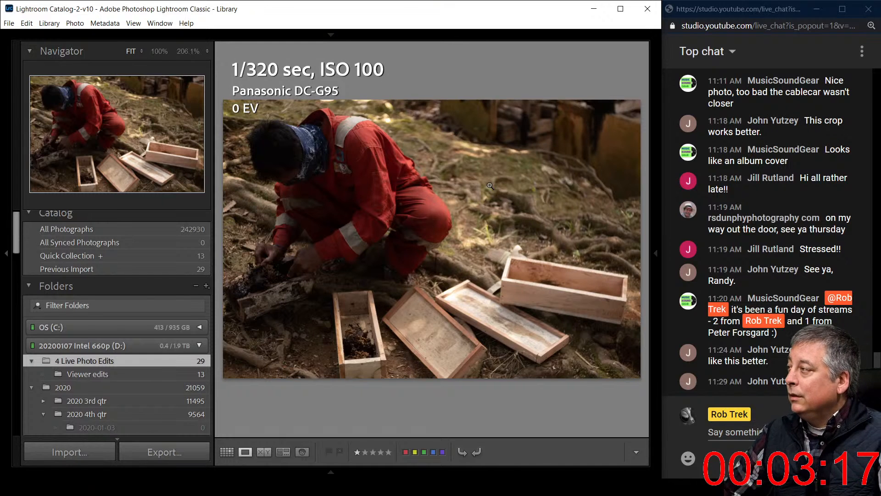
Step: Look through the available fields for both loupe info overlays in the library view options
{"action": "right_click", "coordinate": [361, 134]}
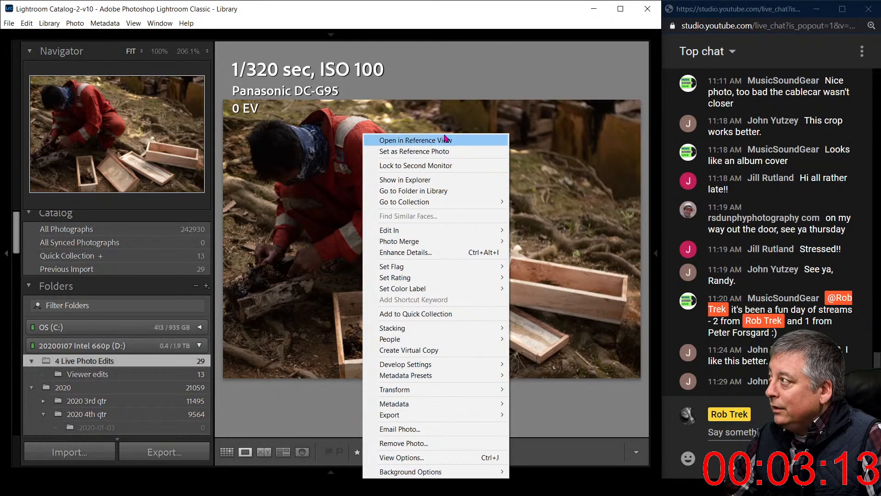
{"action": "left_click", "coordinate": [444, 86]}
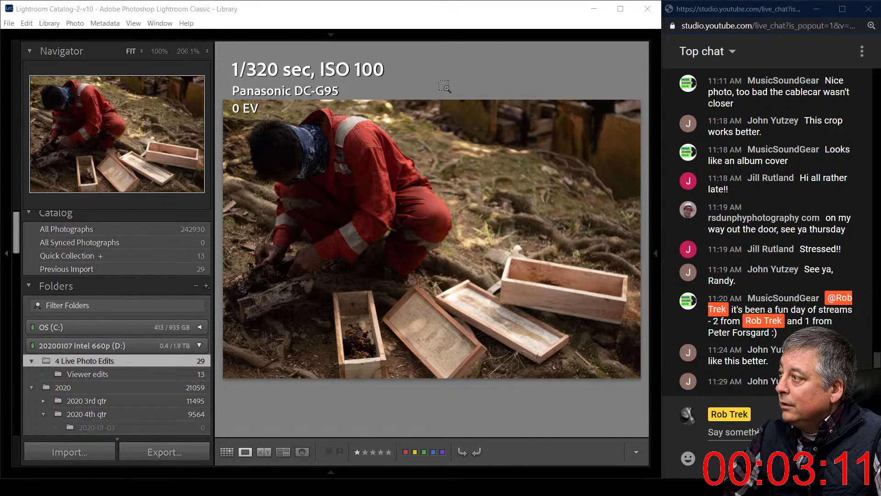
{"action": "key", "text": "ctrl+j"}
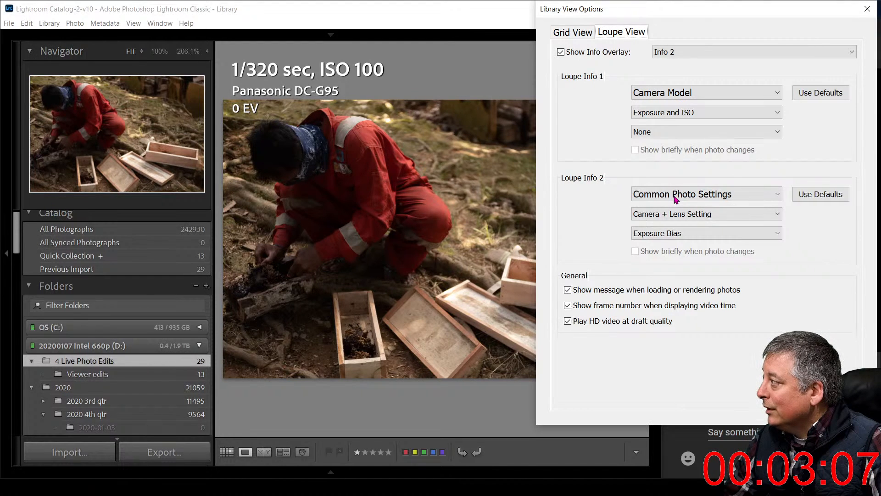
{"action": "left_click", "coordinate": [683, 97]}
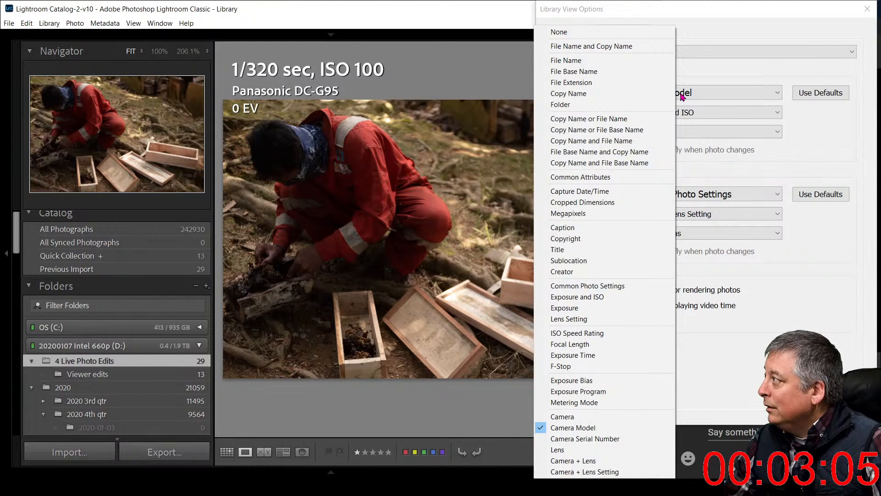
{"action": "left_click", "coordinate": [702, 75]}
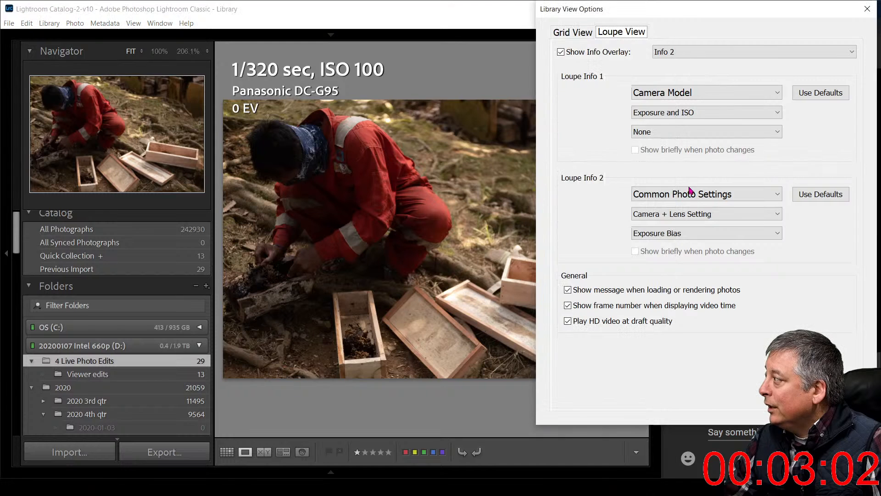
{"action": "left_click", "coordinate": [693, 221]}
{"action": "left_click", "coordinate": [746, 66]}
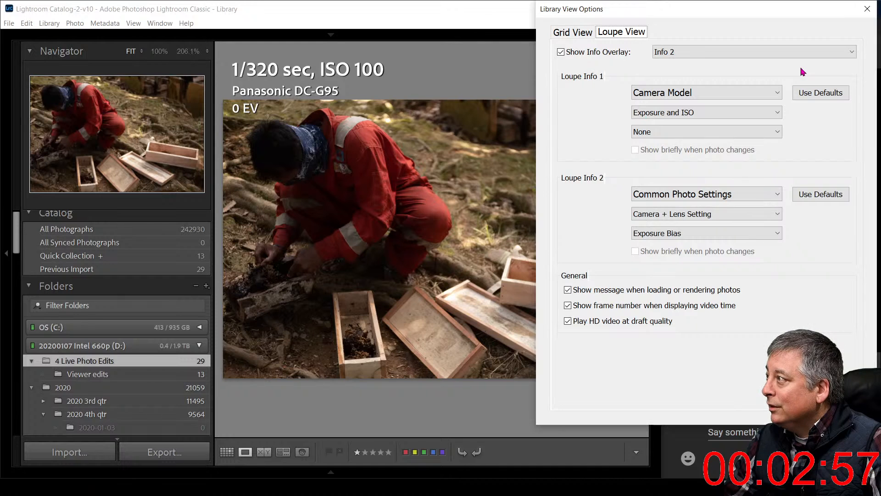
{"action": "left_click", "coordinate": [864, 11]}
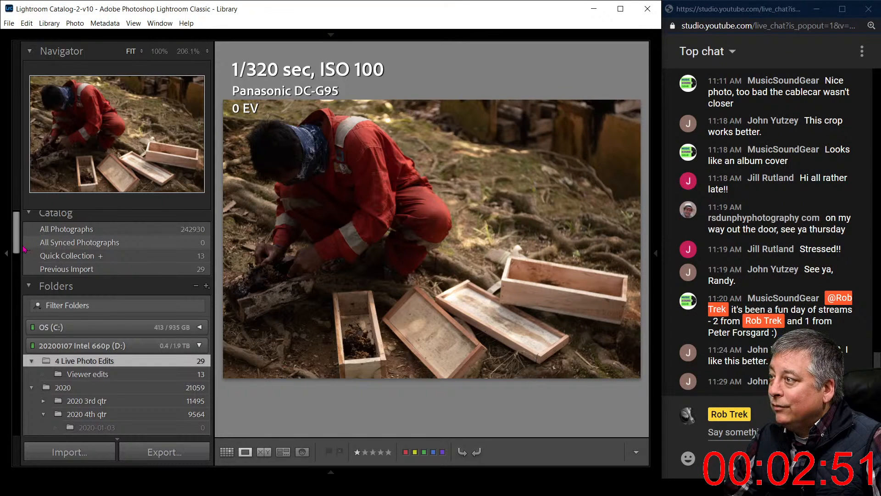
Step: Hide the Navigator and Folders area and show the Histogram and Quick Develop area beside the photo
{"action": "left_click", "coordinate": [11, 256]}
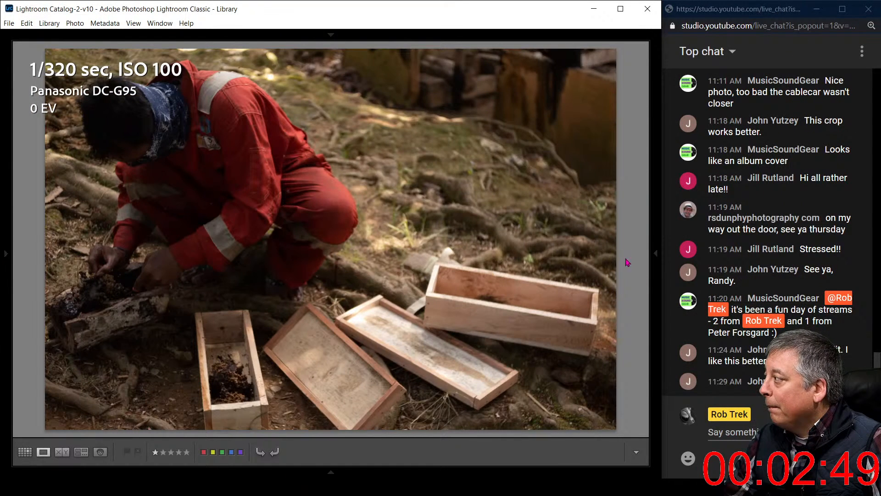
{"action": "left_click", "coordinate": [655, 253]}
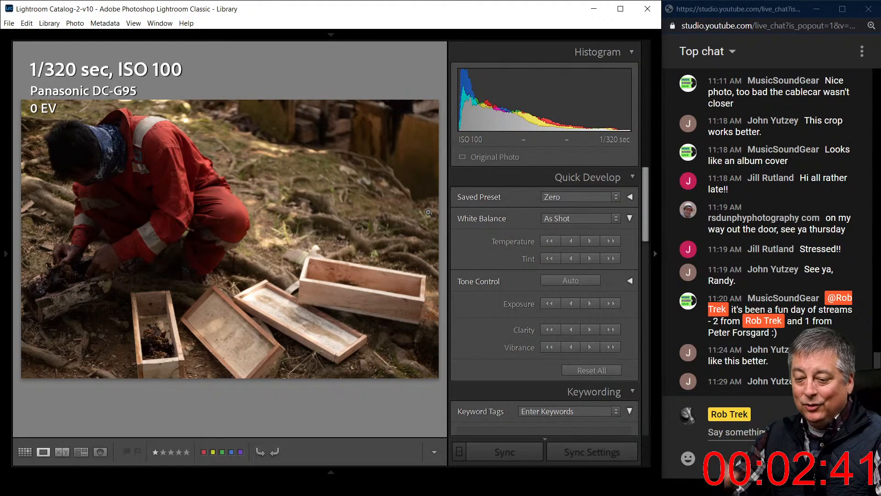
Step: Set the third line of Loupe Info 2 to Copy Name or File Name and turn off the info overlay
{"action": "key", "text": "i"}
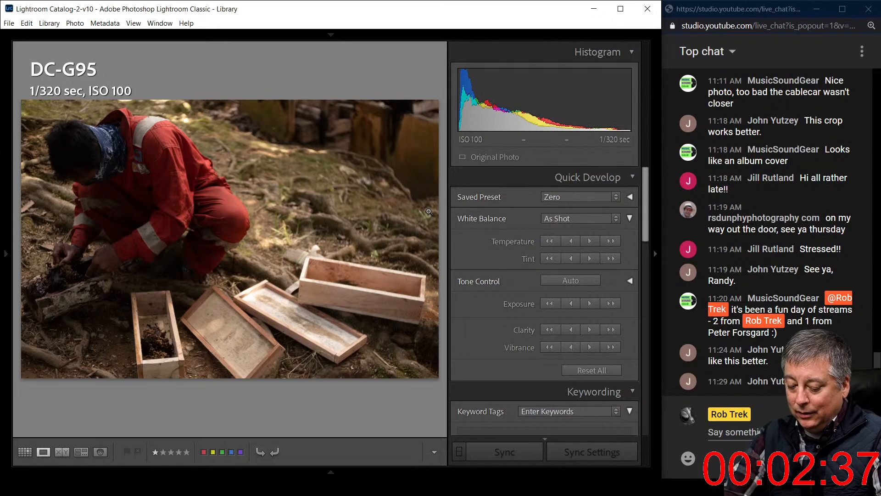
{"action": "key", "text": "ctrl+j"}
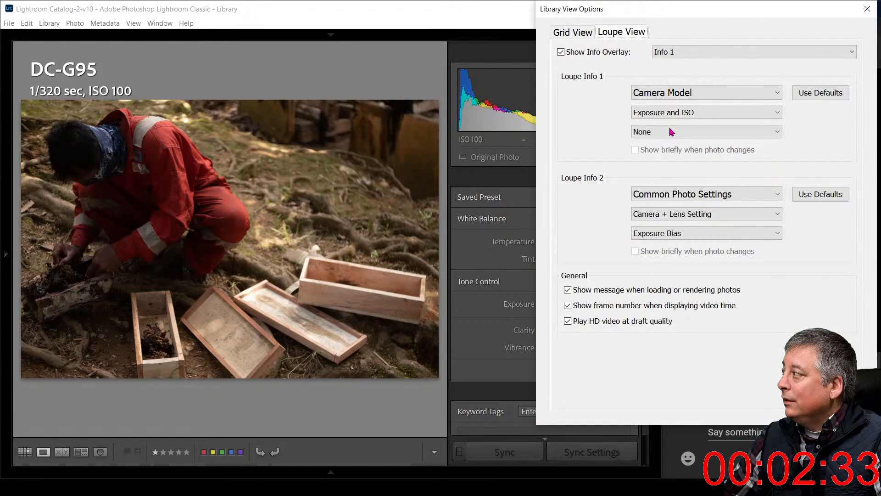
{"action": "left_click", "coordinate": [660, 234]}
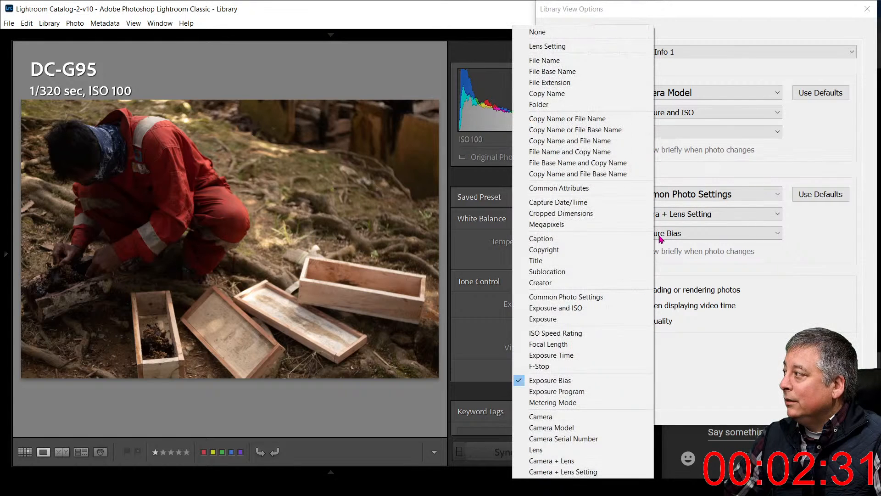
{"action": "left_click", "coordinate": [610, 121]}
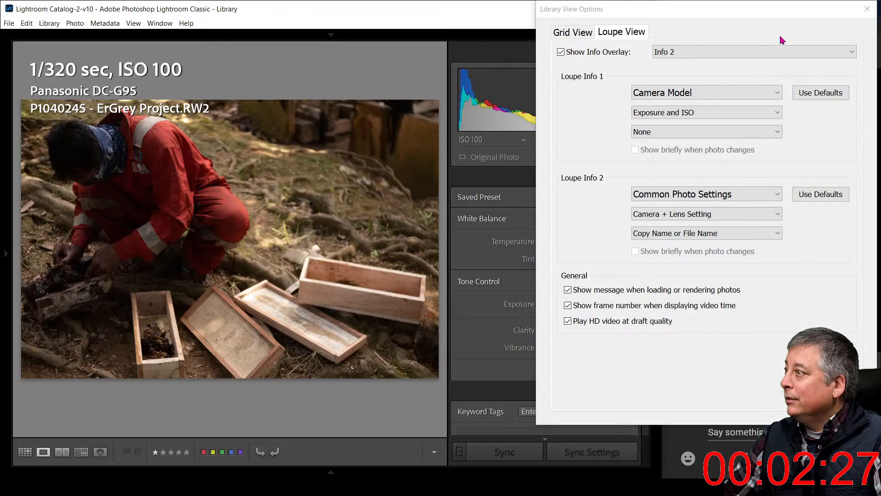
{"action": "left_click", "coordinate": [866, 9]}
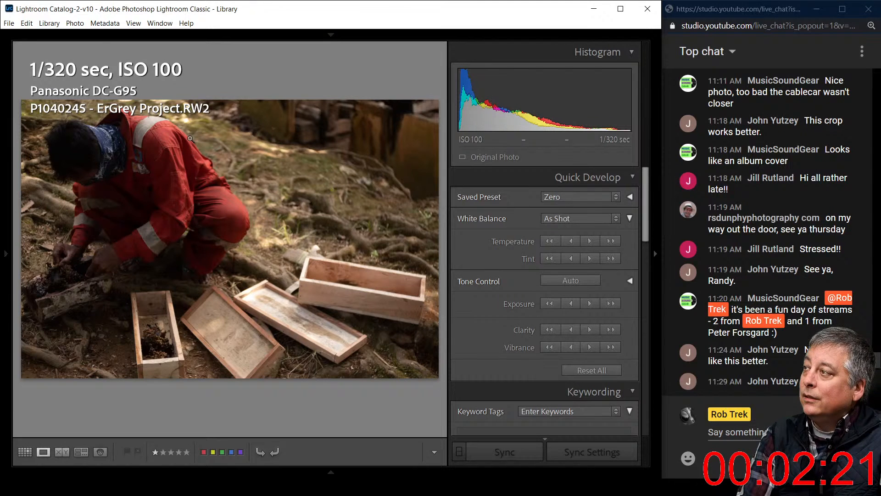
{"action": "key", "text": "i"}
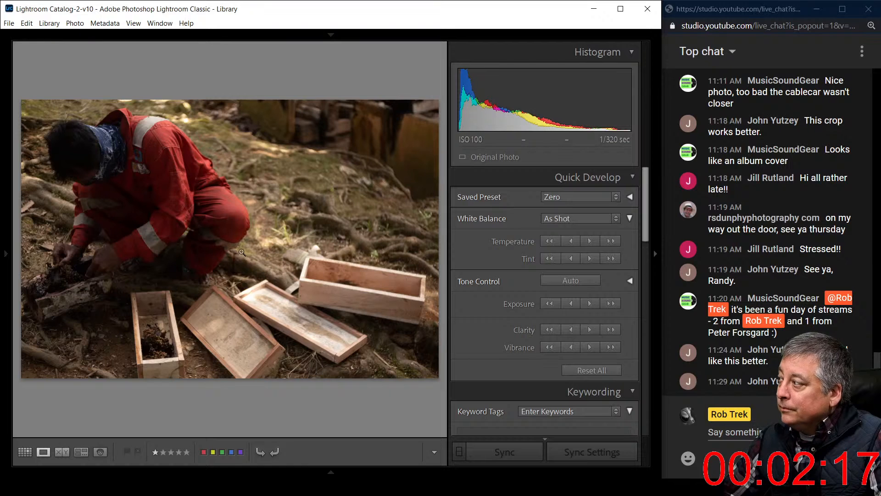
Step: Open the worker photo in Develop with the Navigator and Presets area hidden, and apply Auto tone
{"action": "key", "text": "d"}
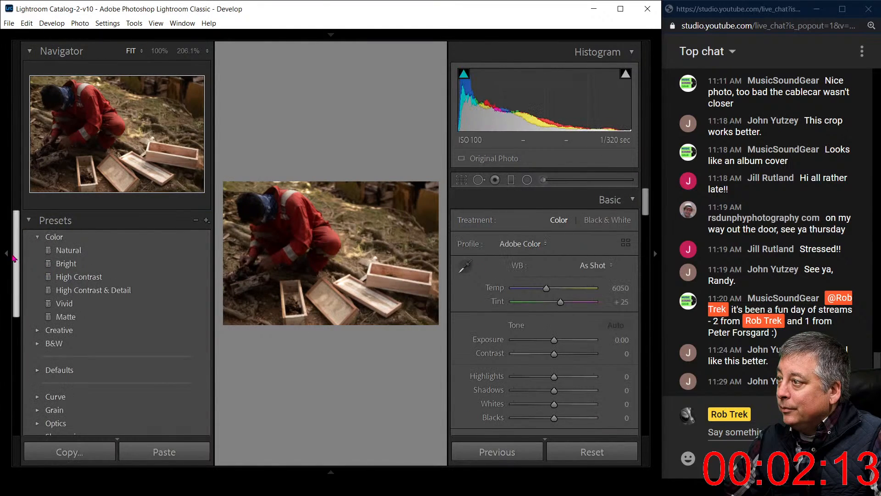
{"action": "left_click", "coordinate": [9, 258]}
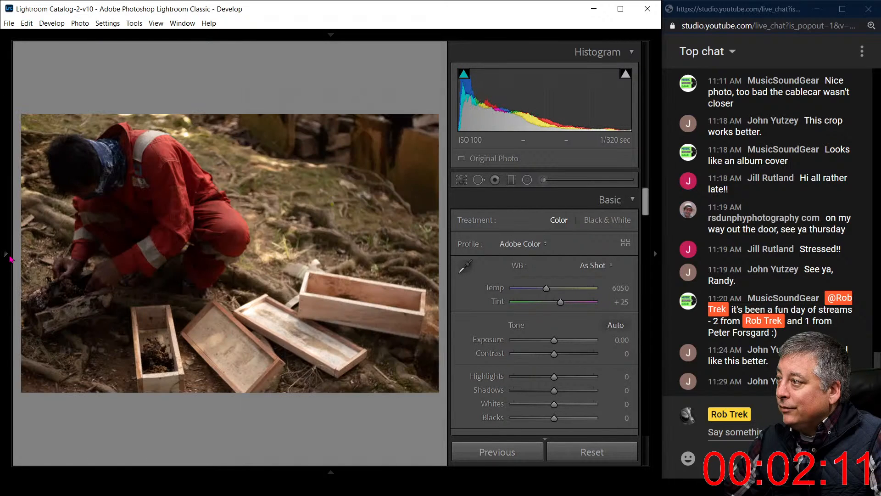
{"action": "left_click", "coordinate": [600, 328]}
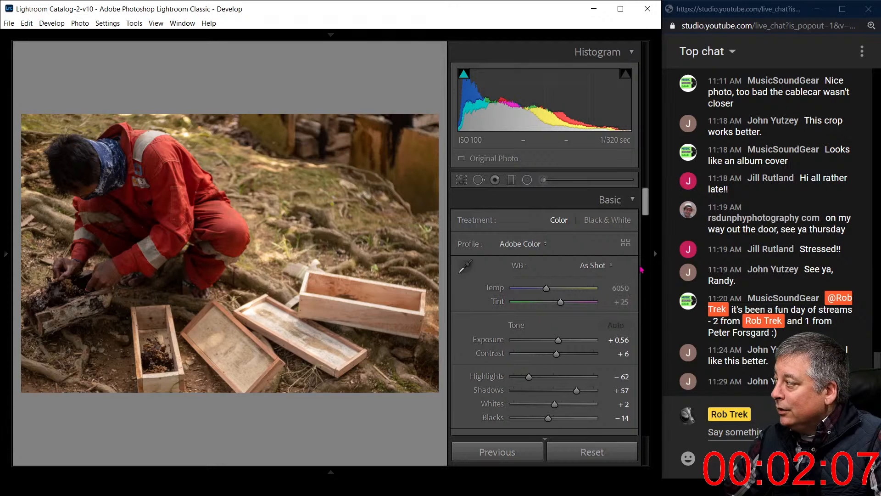
Step: Set the photo's sharpening amount to 42 with masking at 66, and color noise reduction to 5
{"action": "left_click_drag", "start_coordinate": [642, 201], "coordinate": [634, 335]}
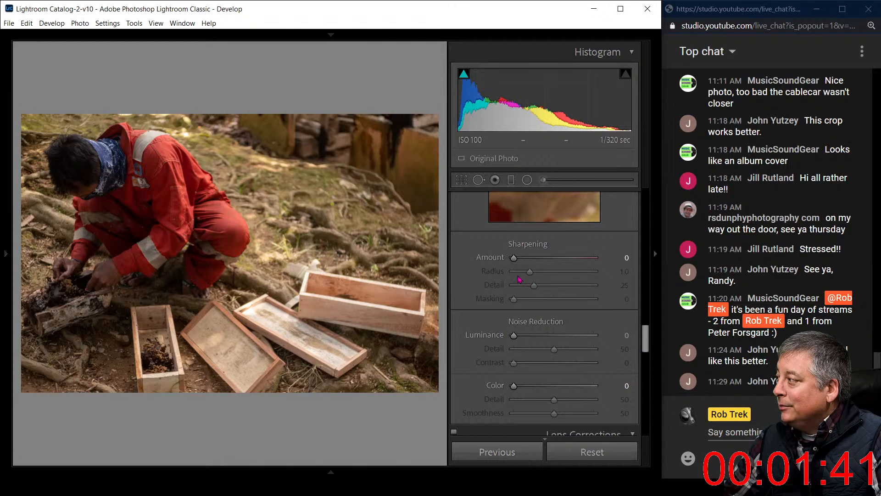
{"action": "left_click_drag", "start_coordinate": [514, 257], "coordinate": [528, 258]}
{"action": "left_click_drag", "start_coordinate": [536, 261], "coordinate": [537, 260]}
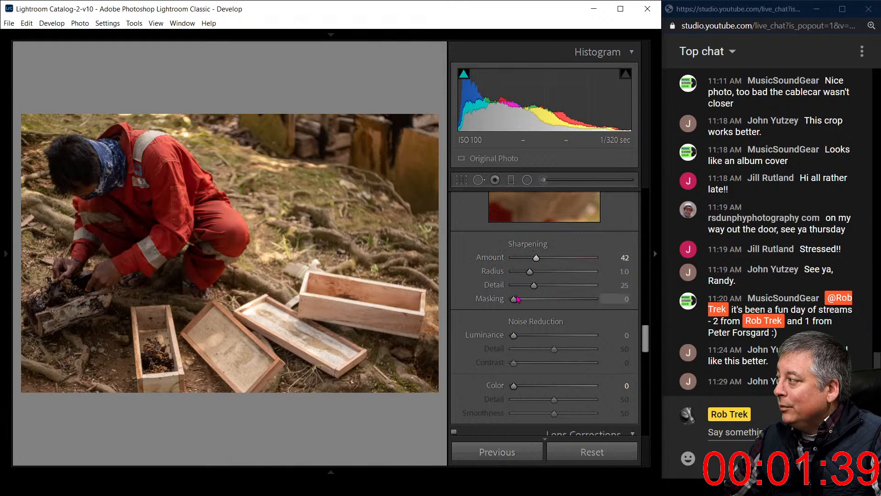
{"action": "left_click_drag", "start_coordinate": [514, 301], "coordinate": [567, 307]}
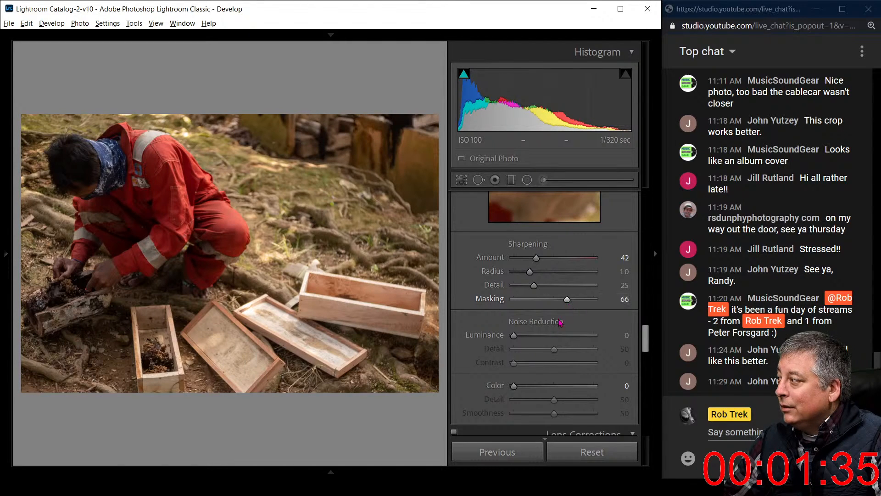
{"action": "left_click_drag", "start_coordinate": [516, 385], "coordinate": [524, 379]}
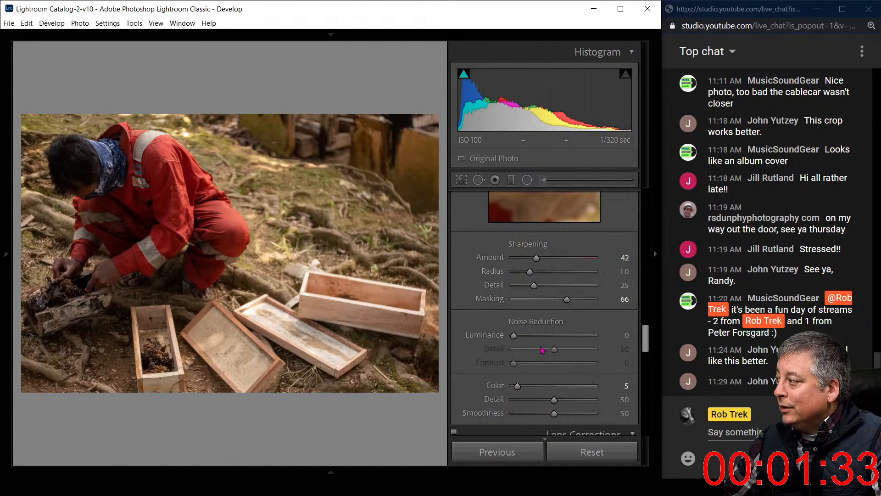
Step: Set the photo's vibrance to -42, saturation to +43, shadows to +84 and color temperature to 6457
{"action": "left_click_drag", "start_coordinate": [646, 350], "coordinate": [650, 231]}
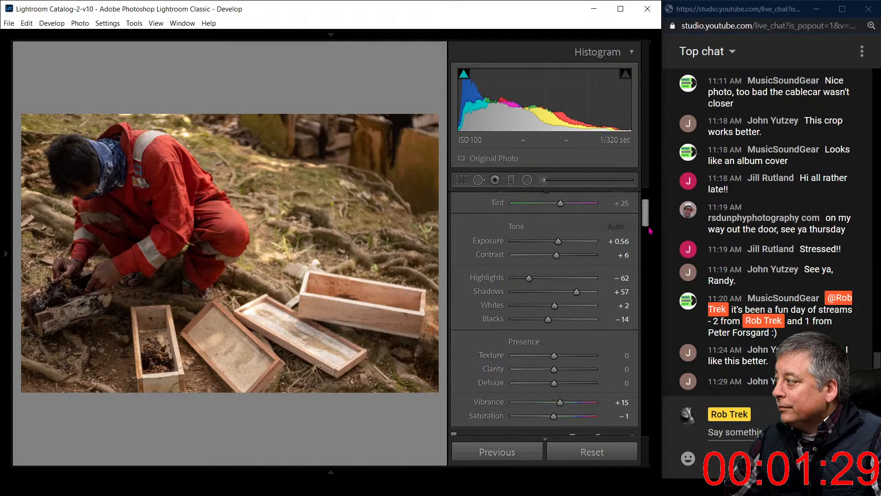
{"action": "left_click_drag", "start_coordinate": [560, 402], "coordinate": [541, 405]}
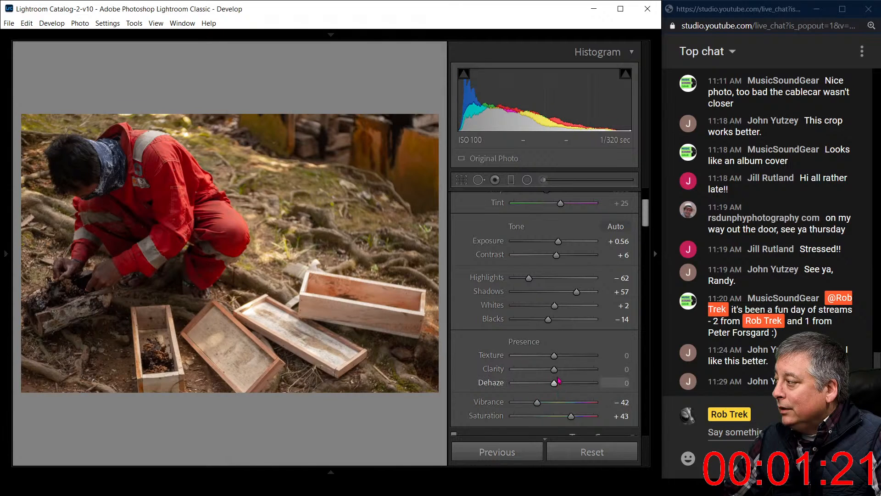
{"action": "left_click_drag", "start_coordinate": [576, 292], "coordinate": [550, 293]}
{"action": "scroll", "coordinate": [543, 266], "scroll_direction": "up", "scroll_amount": 2}
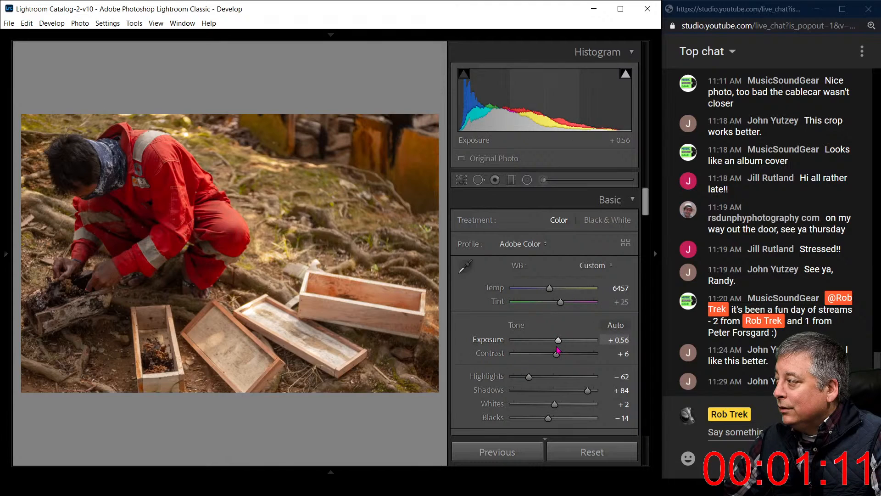
Step: Set the photo's exposure to +0.77, highlights to -84, shadows to +100, whites to +26 and blacks to -50
{"action": "left_click_drag", "start_coordinate": [557, 350], "coordinate": [560, 350]}
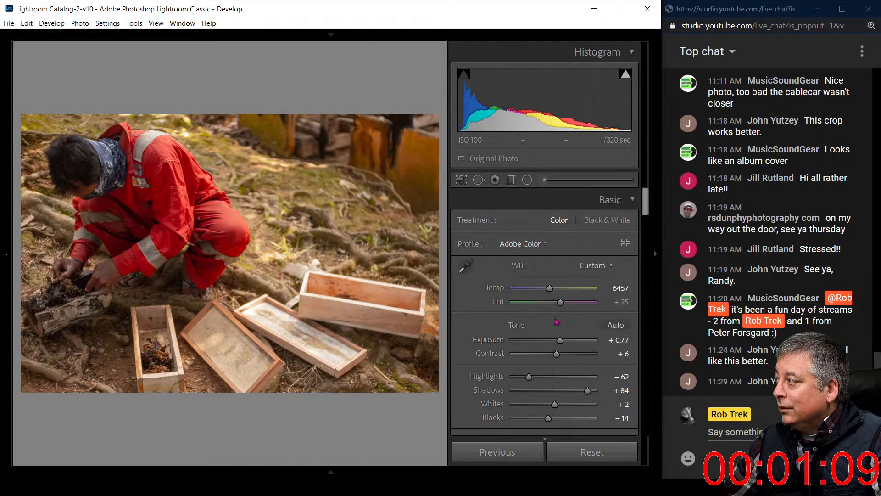
{"action": "left_click_drag", "start_coordinate": [538, 377], "coordinate": [520, 377]}
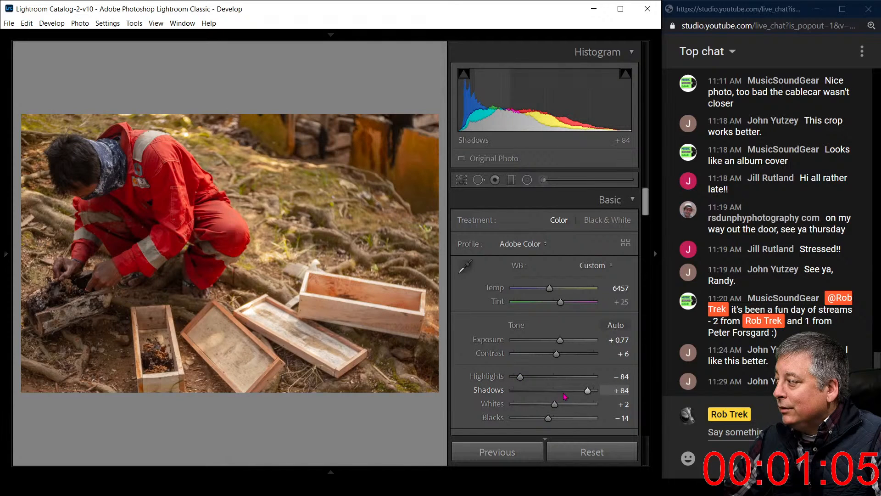
{"action": "left_click_drag", "start_coordinate": [588, 391], "coordinate": [594, 391]}
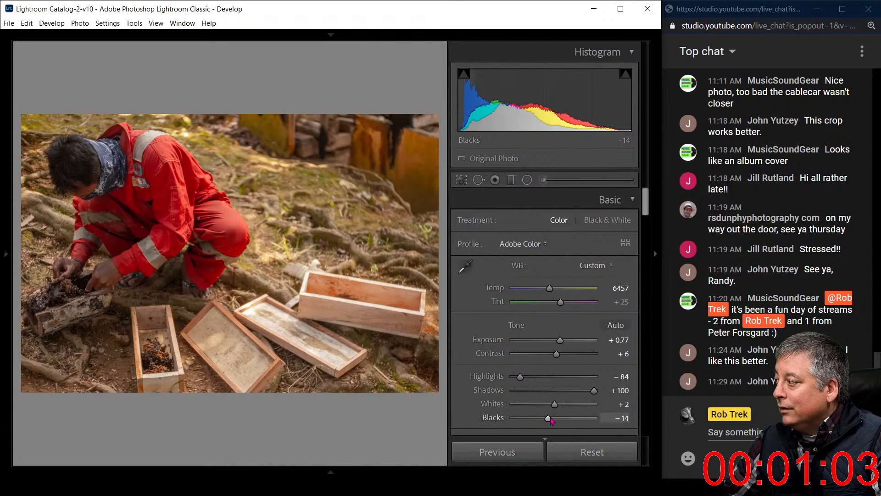
{"action": "left_click_drag", "start_coordinate": [548, 418], "coordinate": [571, 408]}
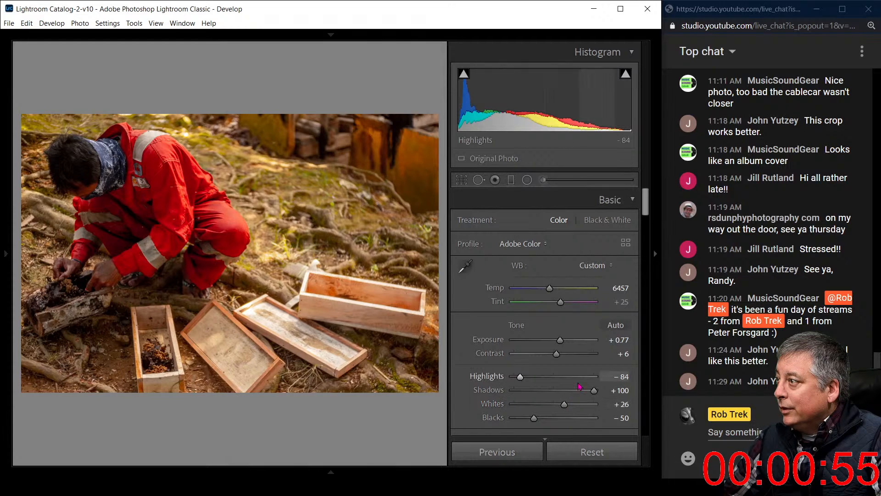
Step: Warm the photo's white balance to a temperature of 6800 and a tint of +28
{"action": "left_click_drag", "start_coordinate": [549, 288], "coordinate": [557, 294]}
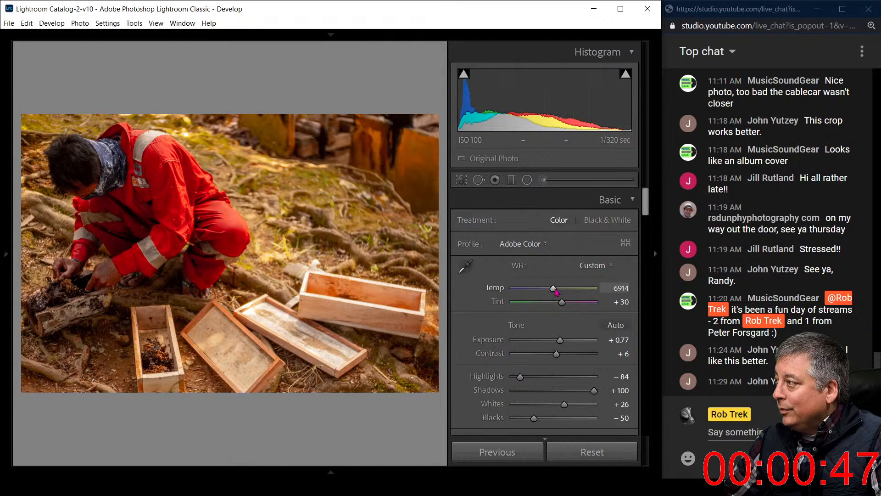
{"action": "left_click_drag", "start_coordinate": [555, 290], "coordinate": [558, 291]}
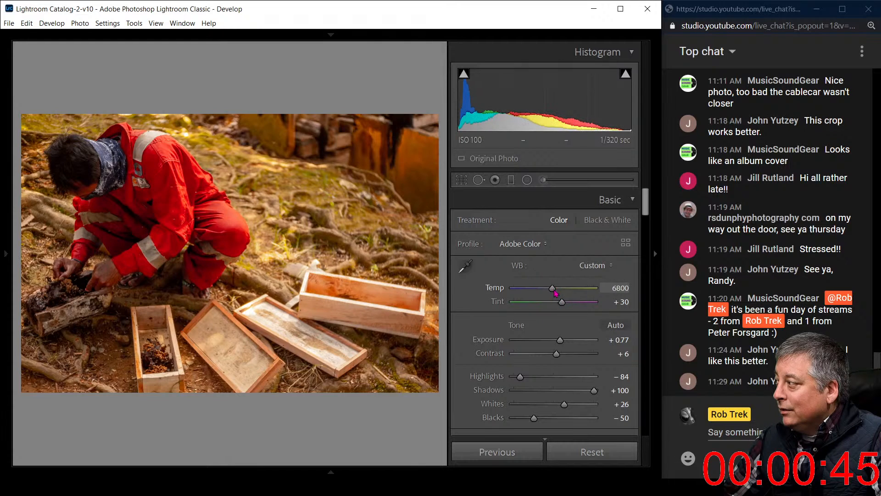
{"action": "left_click_drag", "start_coordinate": [563, 305], "coordinate": [561, 303]}
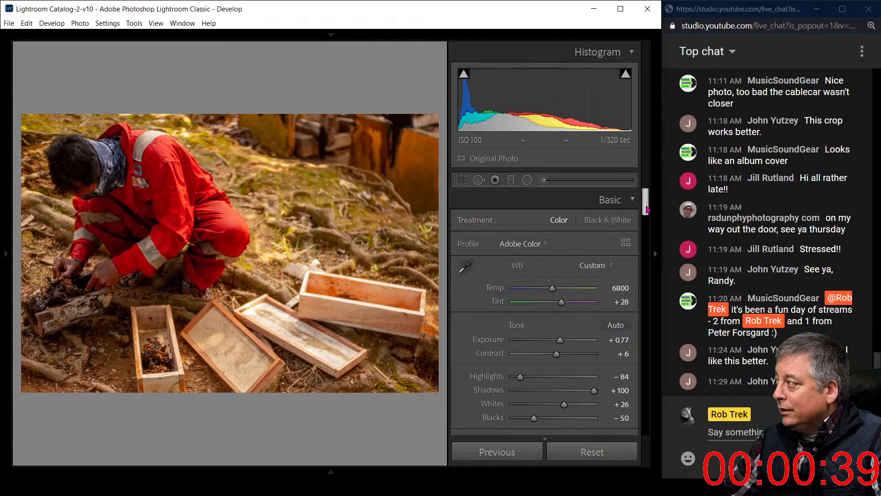
Step: Add a post-crop vignette with amount -7, midpoint 29 and feather 100
{"action": "left_click_drag", "start_coordinate": [647, 209], "coordinate": [620, 443]}
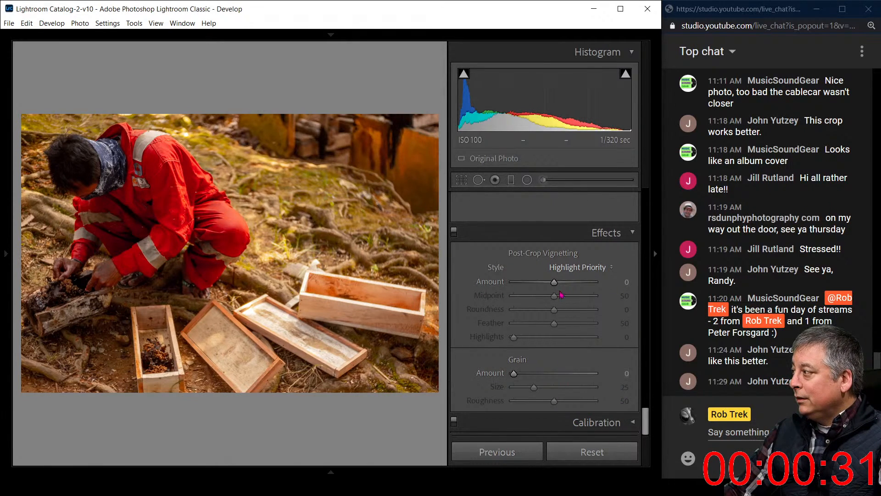
{"action": "left_click_drag", "start_coordinate": [554, 282], "coordinate": [541, 285]}
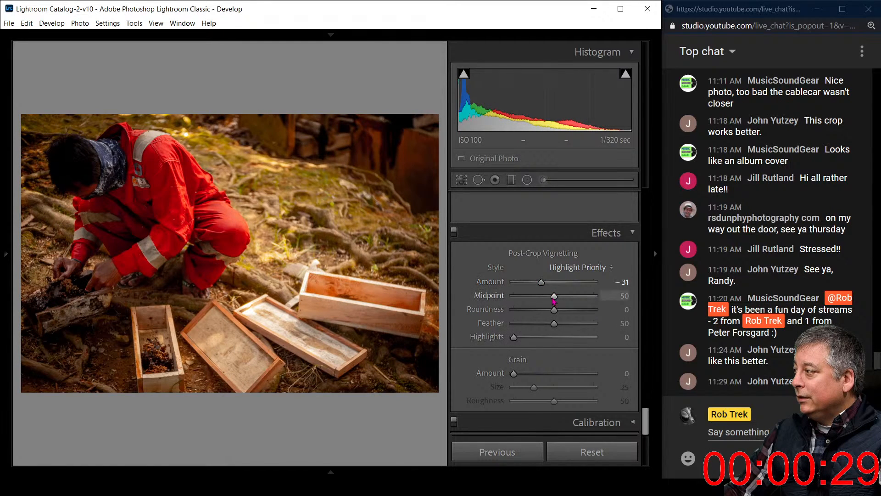
{"action": "left_click_drag", "start_coordinate": [554, 323], "coordinate": [595, 323]}
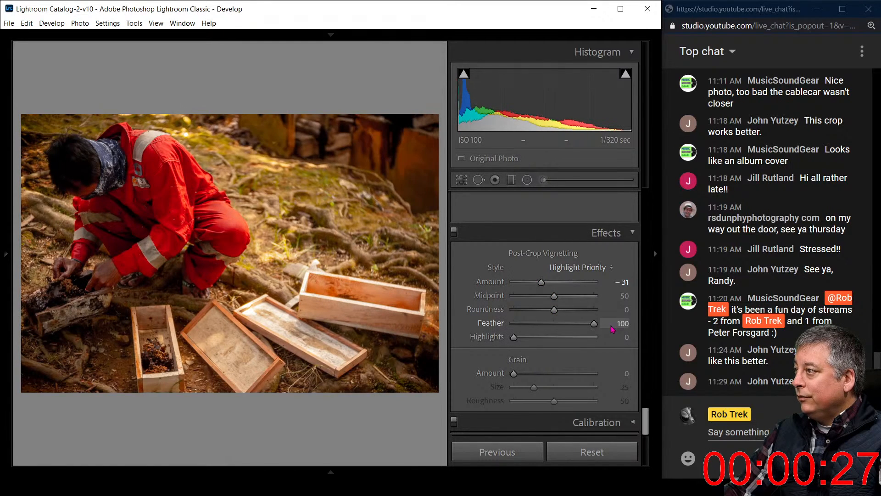
{"action": "mouse_move", "coordinate": [554, 296]}
{"action": "left_mouse_down"}
{"action": "mouse_move", "coordinate": [537, 296]}
{"action": "mouse_move", "coordinate": [559, 285]}
{"action": "mouse_move", "coordinate": [552, 286]}
{"action": "left_mouse_up"}
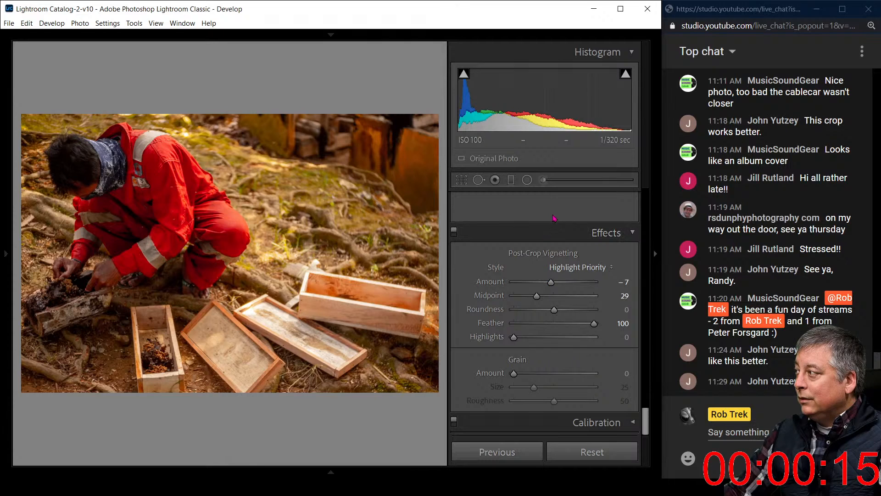
Step: Brush a reset local adjustment over the worker's hands, the log and his face, using shadows 89, exposure 0.73 and temperature 7
{"action": "left_click", "coordinate": [542, 180]}
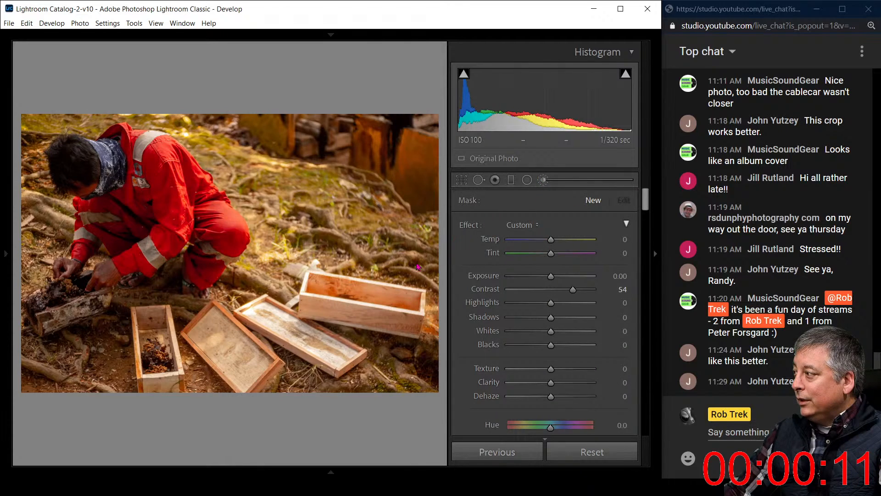
{"action": "double_click", "coordinate": [472, 228]}
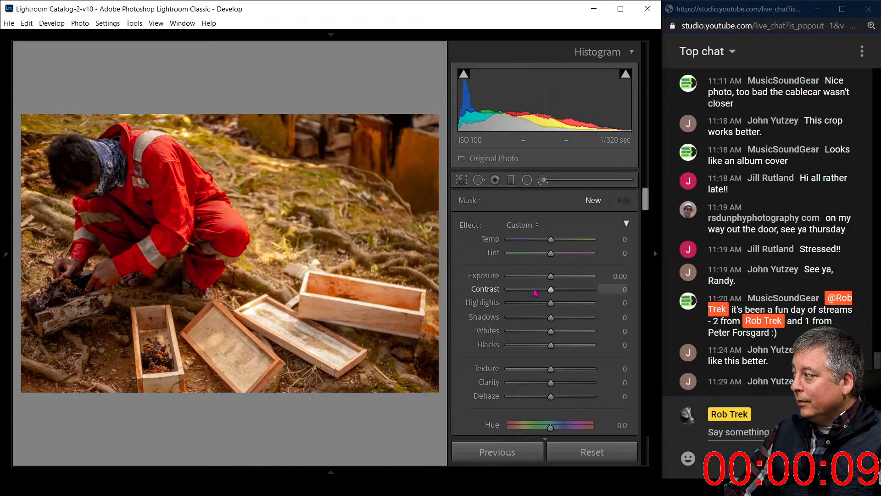
{"action": "left_click_drag", "start_coordinate": [572, 321], "coordinate": [590, 322]}
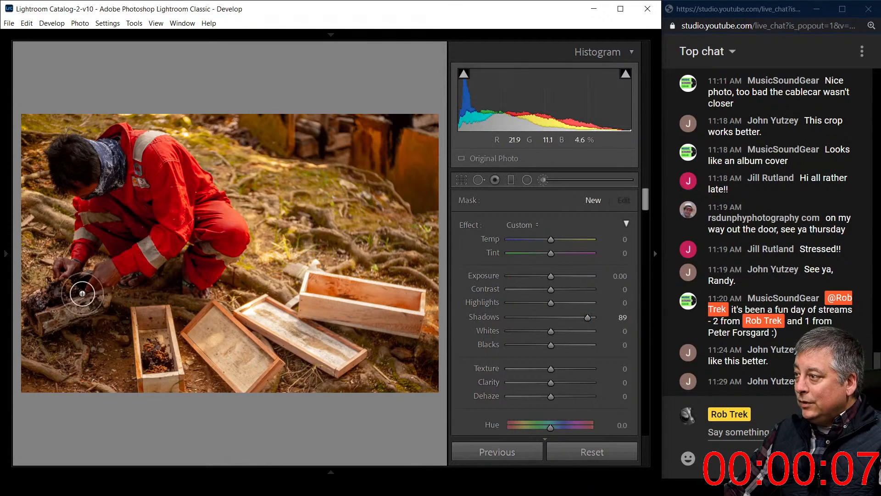
{"action": "mouse_move", "coordinate": [84, 286]}
{"action": "left_mouse_down"}
{"action": "mouse_move", "coordinate": [54, 282]}
{"action": "mouse_move", "coordinate": [82, 294]}
{"action": "mouse_move", "coordinate": [111, 279]}
{"action": "mouse_move", "coordinate": [73, 292]}
{"action": "left_mouse_up"}
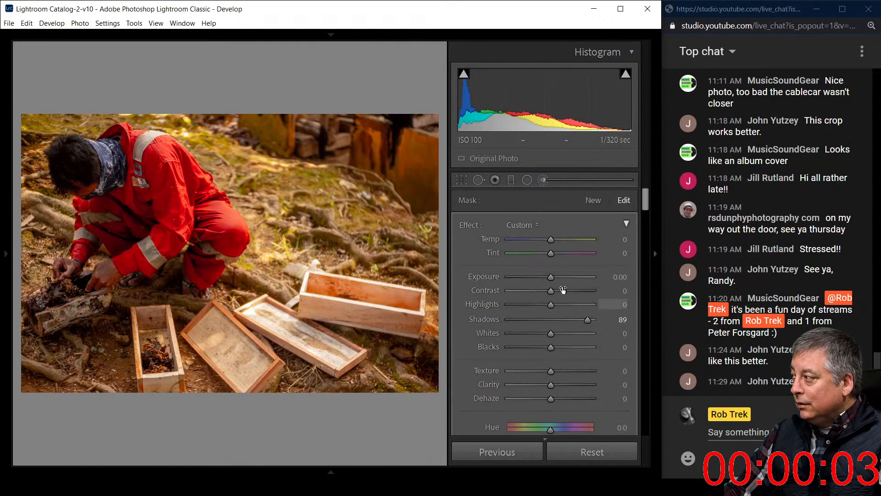
{"action": "left_click_drag", "start_coordinate": [553, 279], "coordinate": [559, 281]}
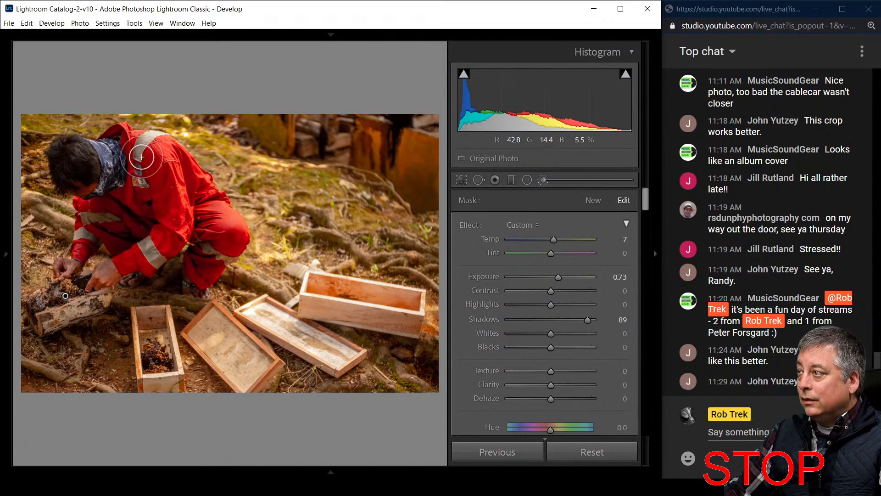
{"action": "mouse_move", "coordinate": [72, 148]}
{"action": "left_mouse_down"}
{"action": "mouse_move", "coordinate": [85, 169]}
{"action": "mouse_move", "coordinate": [73, 150]}
{"action": "mouse_move", "coordinate": [64, 181]}
{"action": "mouse_move", "coordinate": [63, 159]}
{"action": "mouse_move", "coordinate": [83, 180]}
{"action": "mouse_move", "coordinate": [71, 195]}
{"action": "mouse_move", "coordinate": [90, 197]}
{"action": "left_mouse_up"}
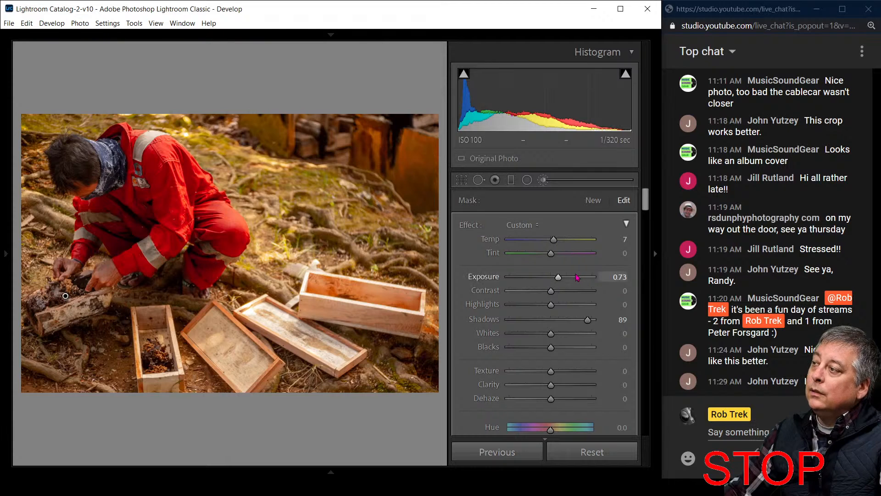
{"action": "left_click_drag", "start_coordinate": [209, 206], "coordinate": [229, 224]}
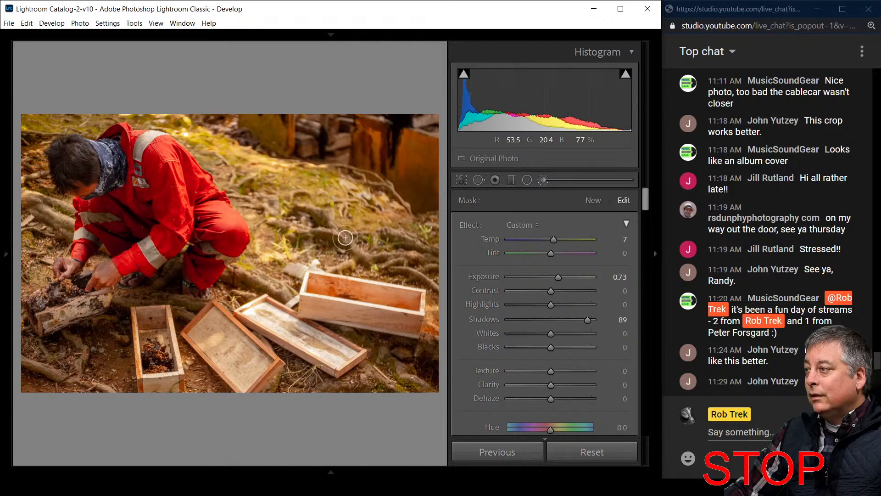
Step: Place a graduated filter over the lower right of the photo and tilt it diagonally across the wooden boxes
{"action": "left_click", "coordinate": [527, 180]}
{"action": "left_click", "coordinate": [510, 181]}
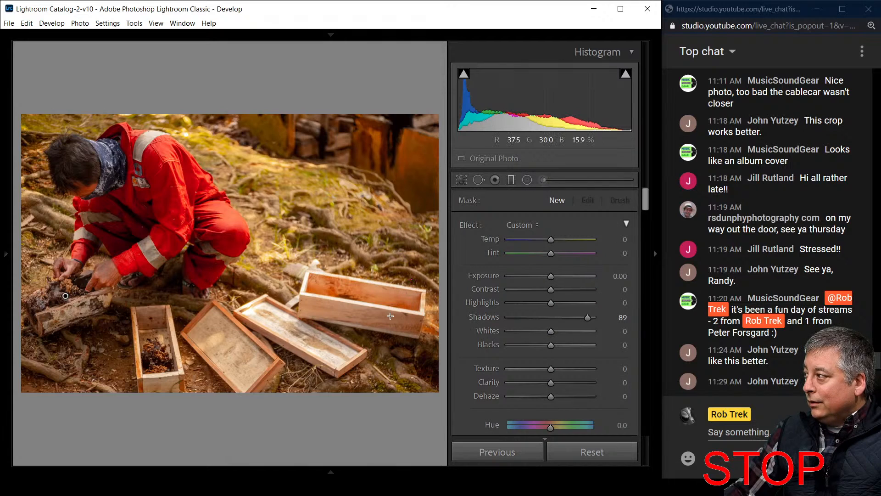
{"action": "left_click_drag", "start_coordinate": [367, 325], "coordinate": [340, 324]}
{"action": "key", "text": "Delete"}
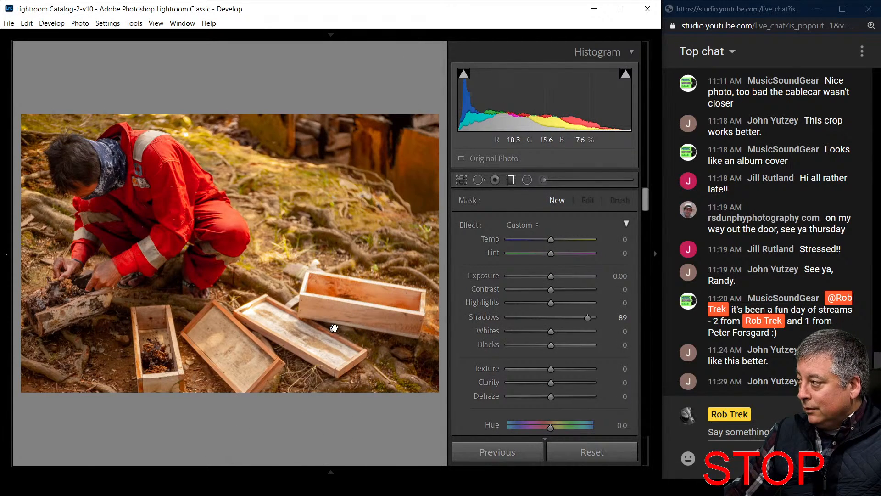
{"action": "key", "text": "ctrl+z"}
{"action": "left_click_drag", "start_coordinate": [332, 328], "coordinate": [279, 299]}
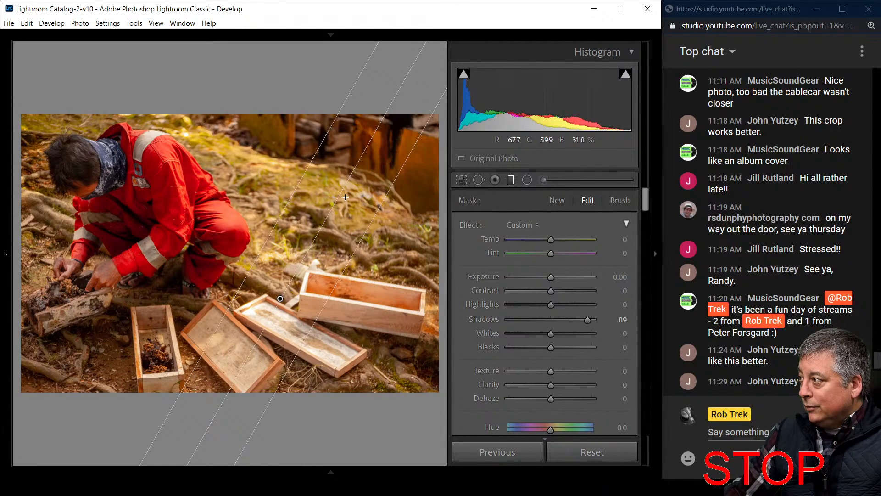
{"action": "left_click_drag", "start_coordinate": [340, 190], "coordinate": [352, 198]}
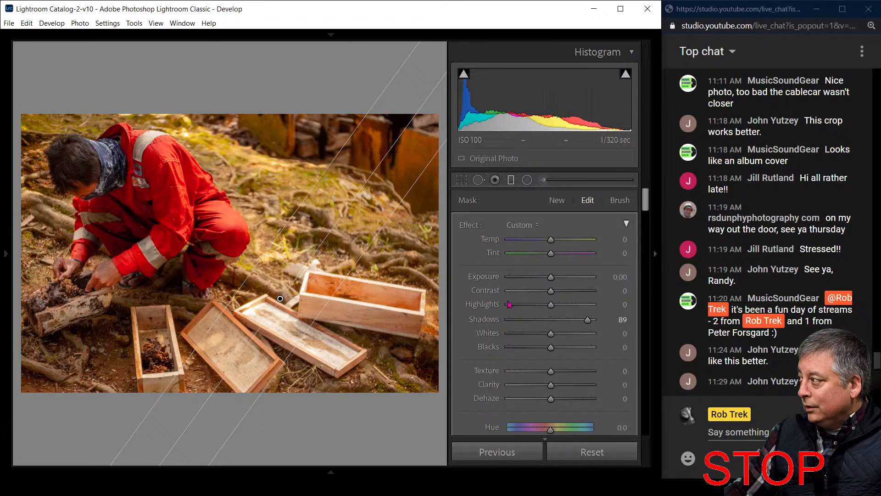
Step: Reset the graduated filter's effects, set exposure to -0.69 and highlights to -100, and shift the gradient further over the boxes
{"action": "double_click", "coordinate": [466, 226]}
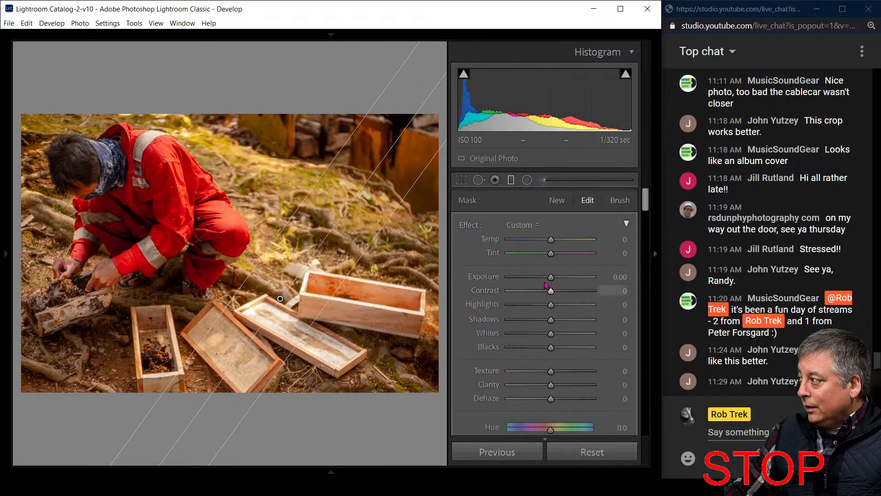
{"action": "left_click_drag", "start_coordinate": [550, 277], "coordinate": [541, 278]}
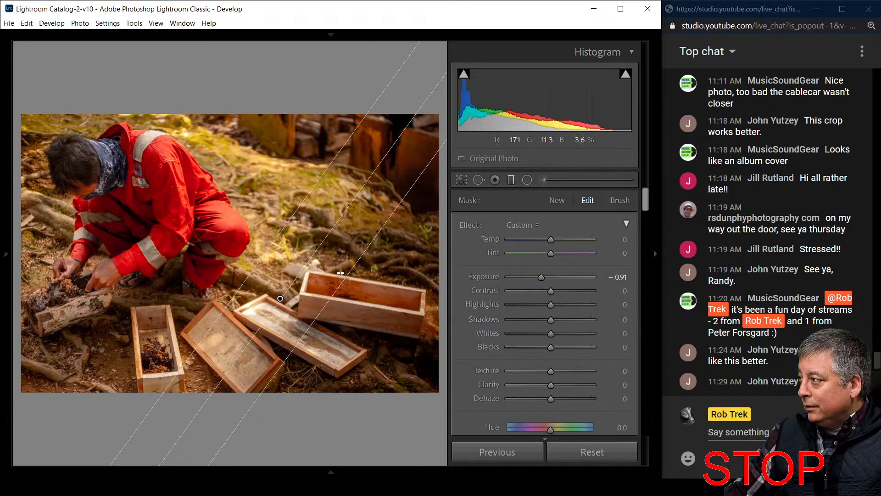
{"action": "left_click_drag", "start_coordinate": [339, 290], "coordinate": [407, 350]}
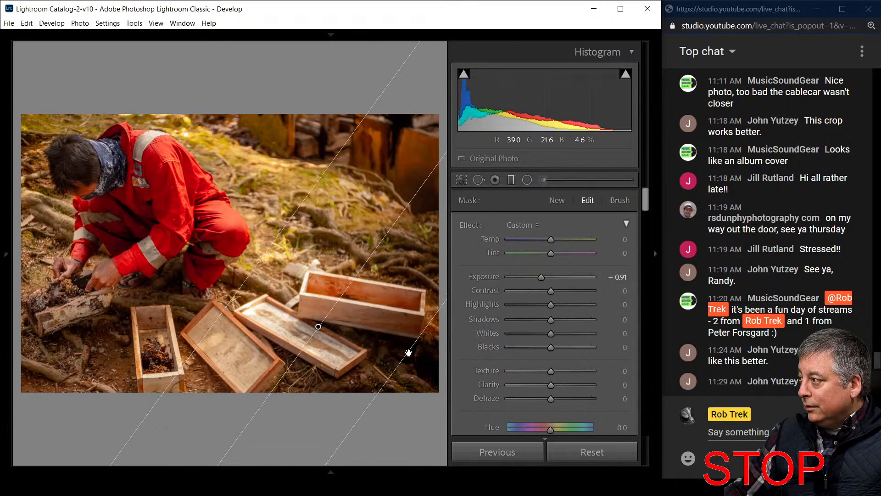
{"action": "left_click_drag", "start_coordinate": [316, 328], "coordinate": [307, 322]}
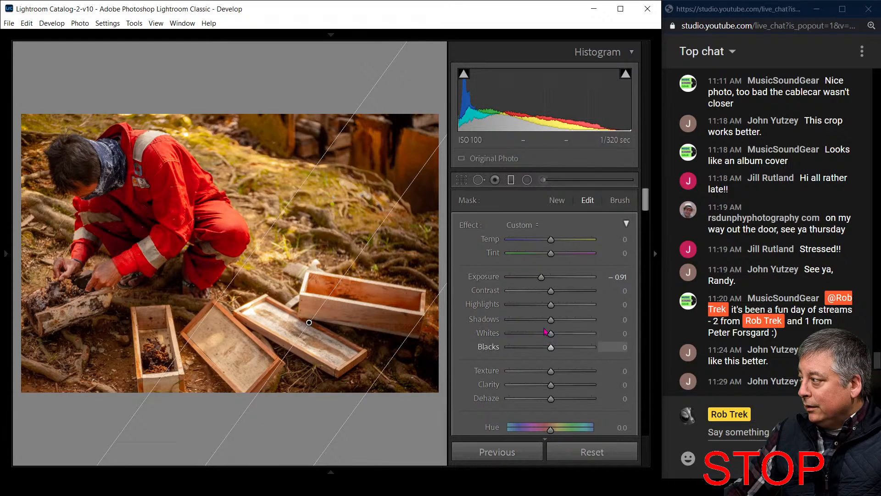
{"action": "left_click_drag", "start_coordinate": [513, 308], "coordinate": [502, 308]}
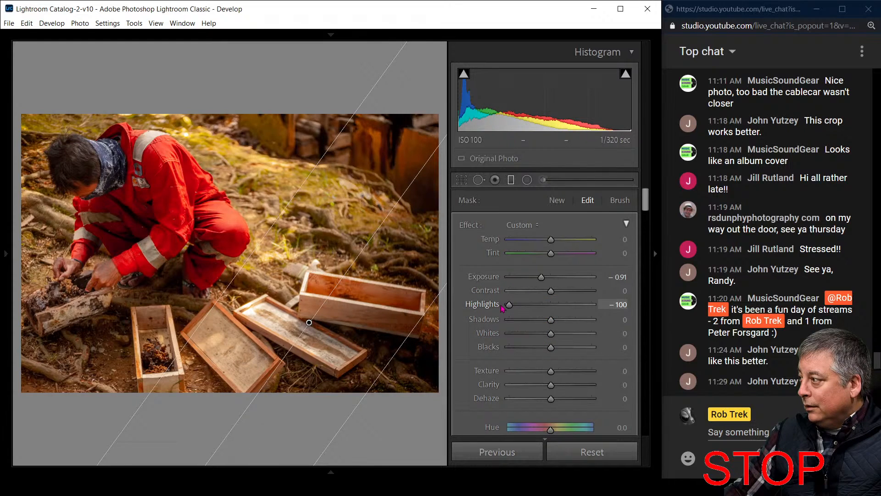
{"action": "left_click_drag", "start_coordinate": [540, 280], "coordinate": [544, 281]}
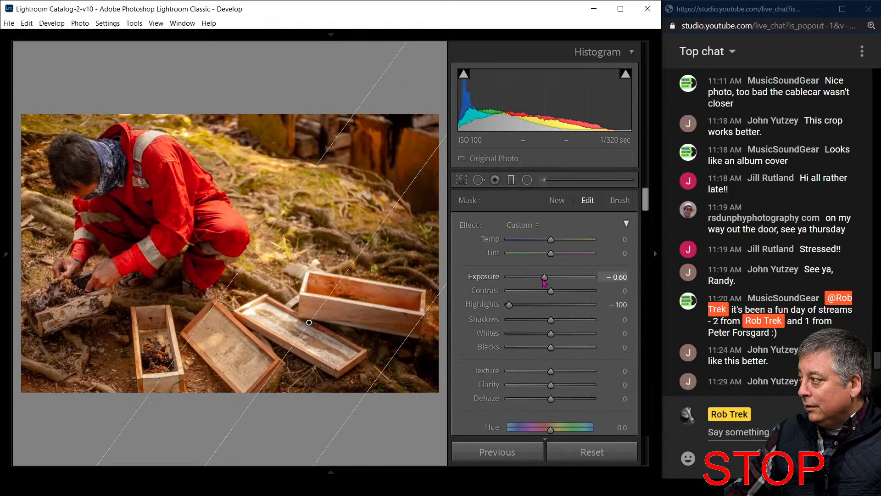
Step: Widen the gradient's transition by moving both outer edges outward, and close the graduated filter
{"action": "left_click_drag", "start_coordinate": [403, 347], "coordinate": [451, 397]}
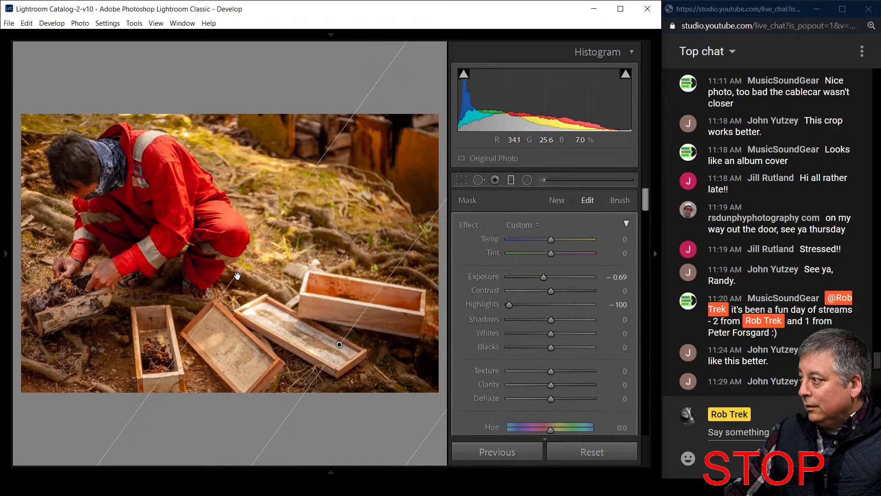
{"action": "left_click_drag", "start_coordinate": [237, 276], "coordinate": [212, 260]}
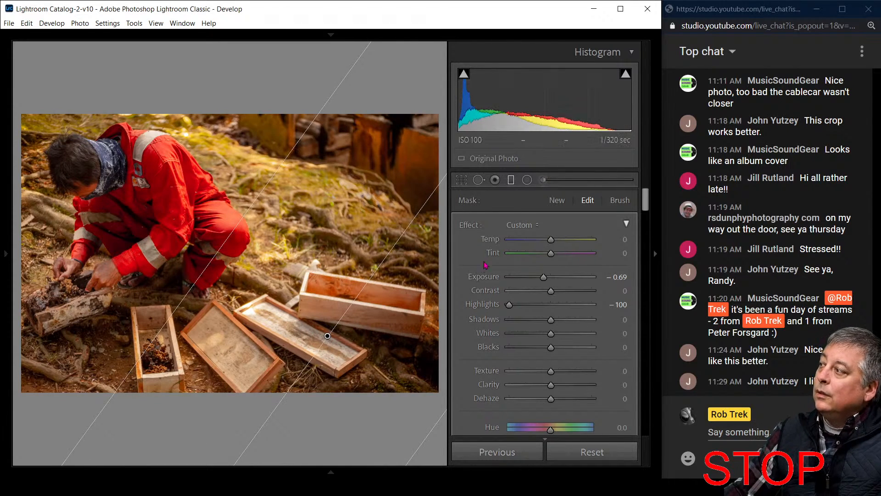
{"action": "left_click", "coordinate": [510, 179]}
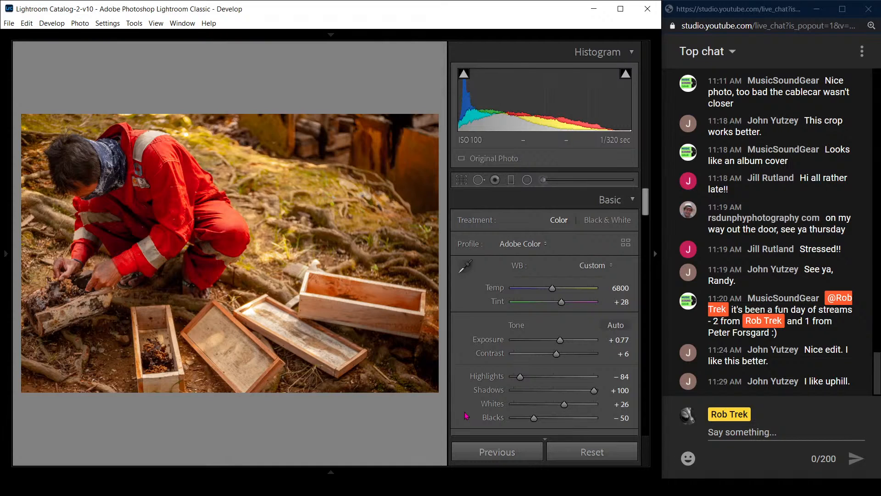
Step: Create a virtual copy of the edited photo, compare its before and after versions, and return to the Library grid
{"action": "right_click", "coordinate": [258, 298]}
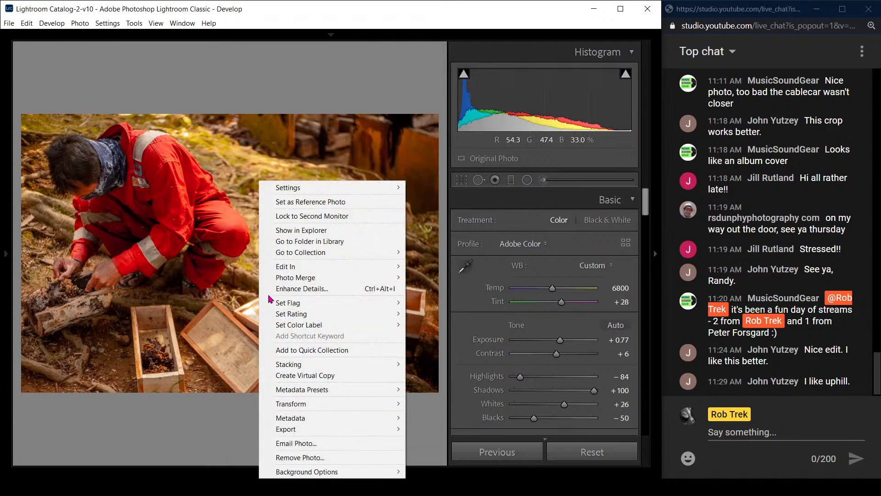
{"action": "left_click", "coordinate": [306, 376]}
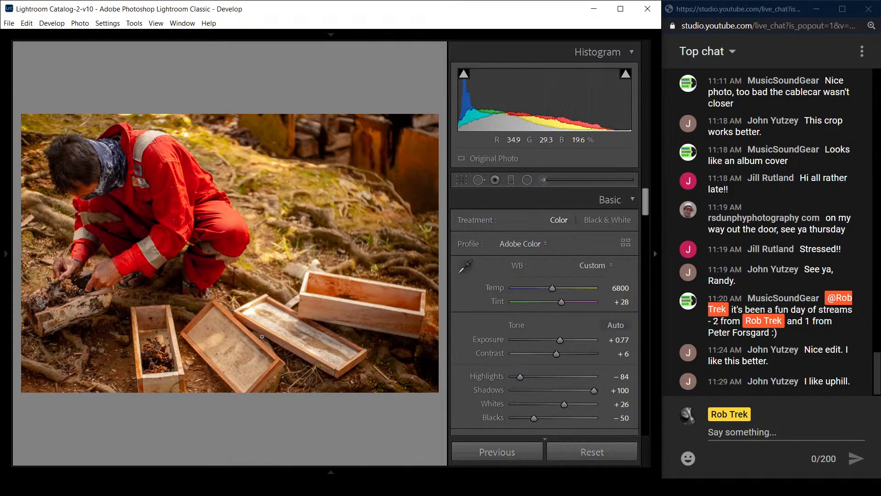
{"action": "key", "text": "y"}
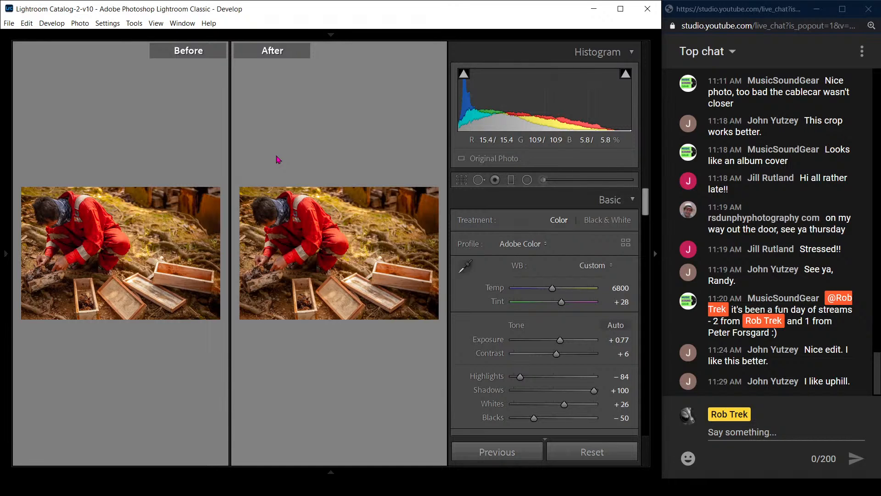
{"action": "key", "text": "g"}
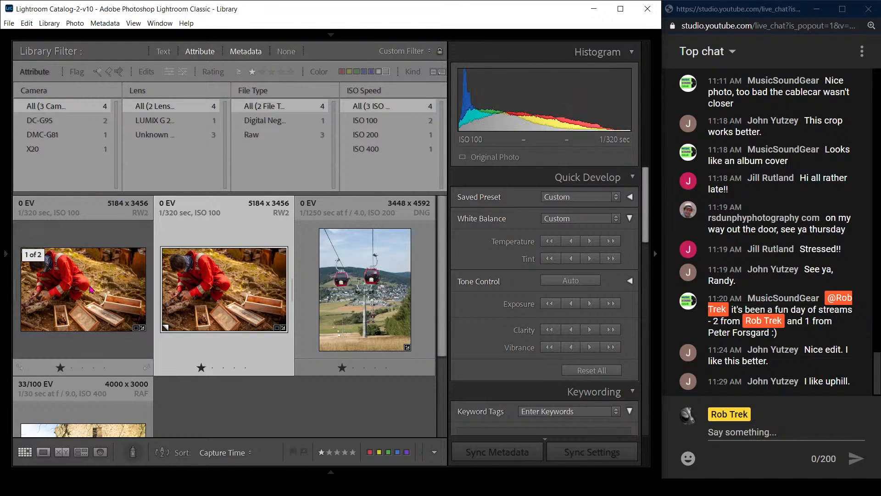
Step: Open the original photo of the worker in red for editing and compare its before and after versions side by side, with side panels hidden
{"action": "left_click", "coordinate": [91, 289]}
{"action": "key", "text": "d"}
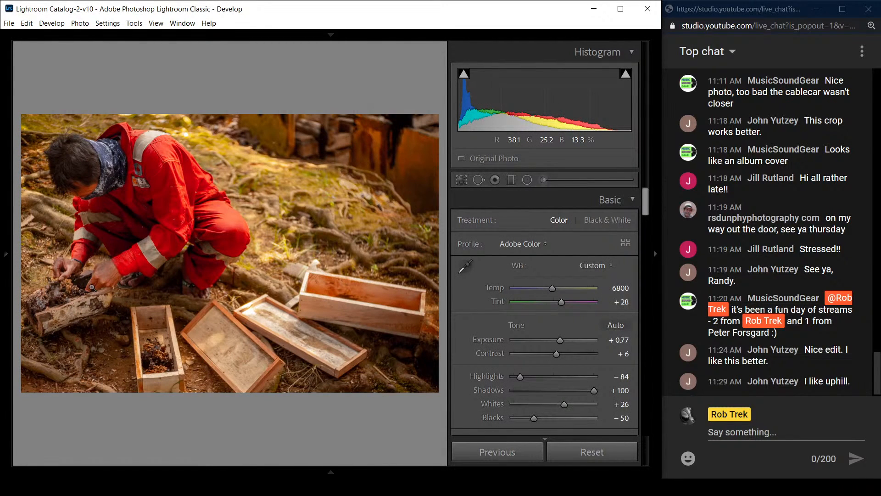
{"action": "key", "text": "y"}
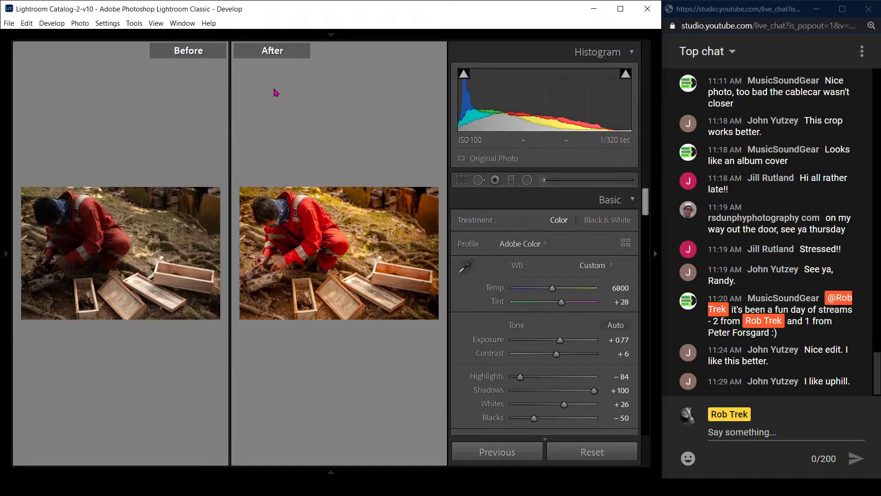
{"action": "key", "text": "F7"}
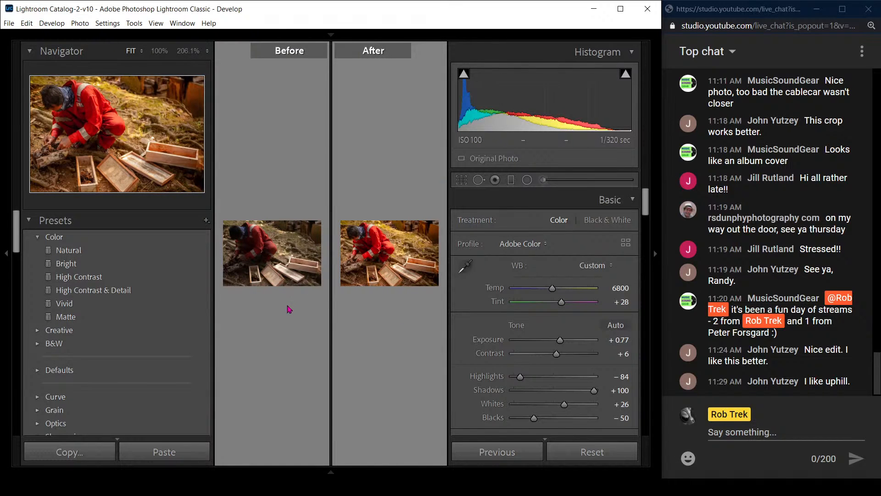
{"action": "key", "text": "Tab"}
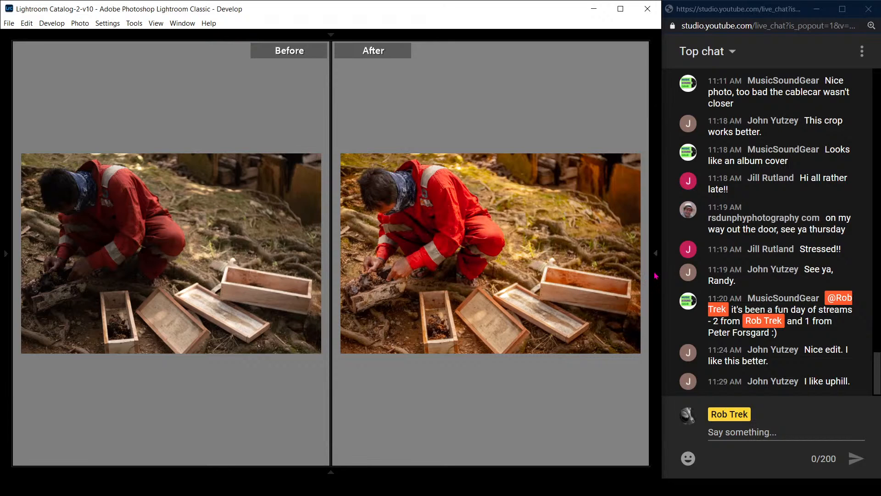
Step: Erase part of the existing adjustment brush mask over the sunlit ground behind the worker in the edited version
{"action": "mouse_move", "coordinate": [656, 273]}
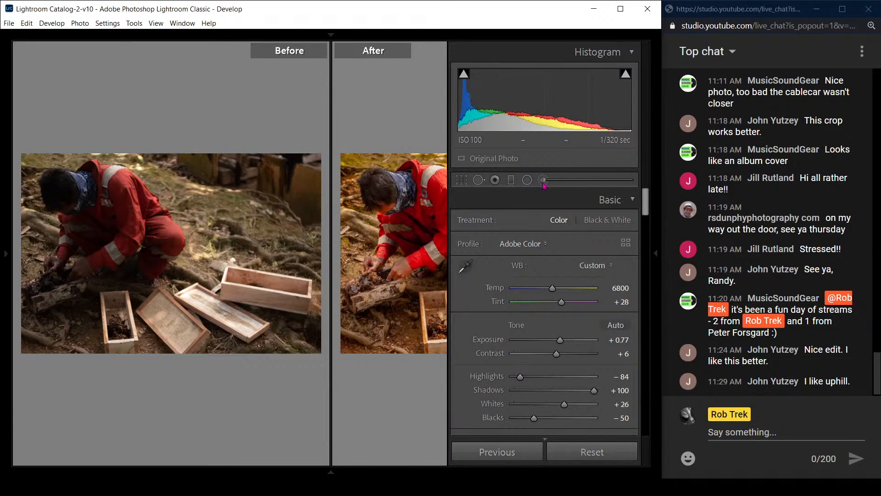
{"action": "left_click", "coordinate": [543, 181]}
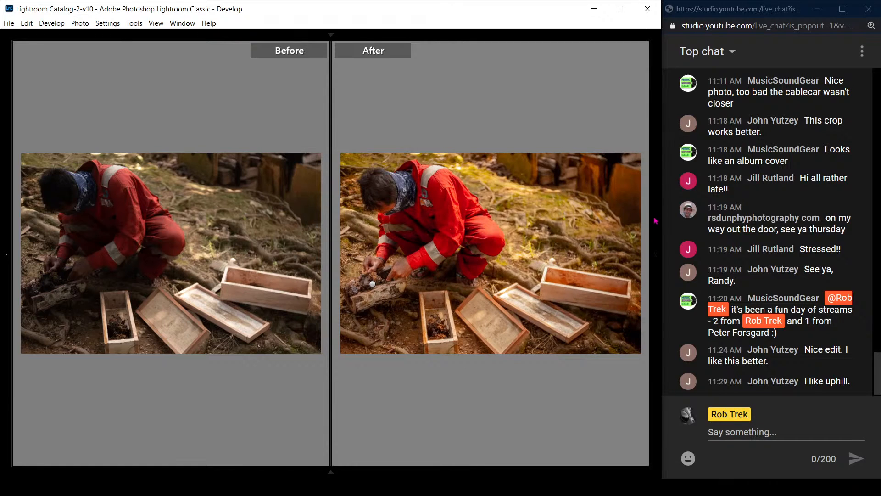
{"action": "mouse_move", "coordinate": [656, 255]}
{"action": "scroll", "coordinate": [608, 282], "scroll_direction": "down", "scroll_amount": 5}
{"action": "mouse_move", "coordinate": [656, 277]}
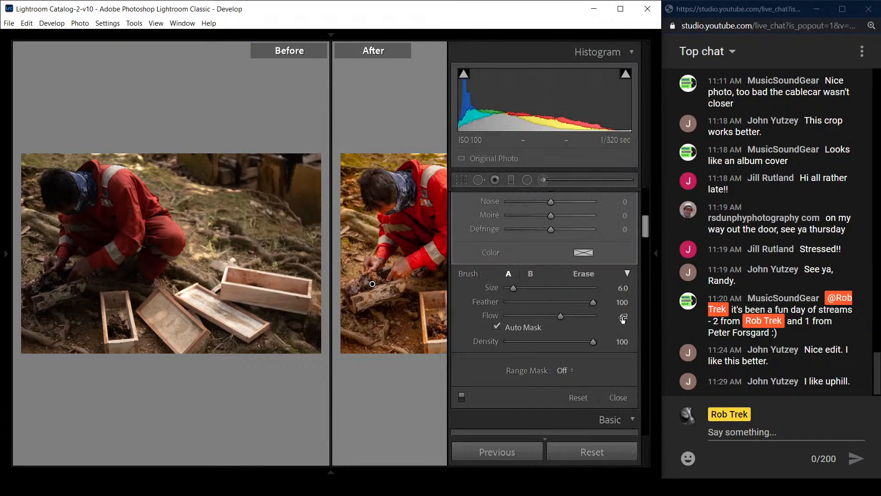
{"action": "left_click", "coordinate": [586, 274]}
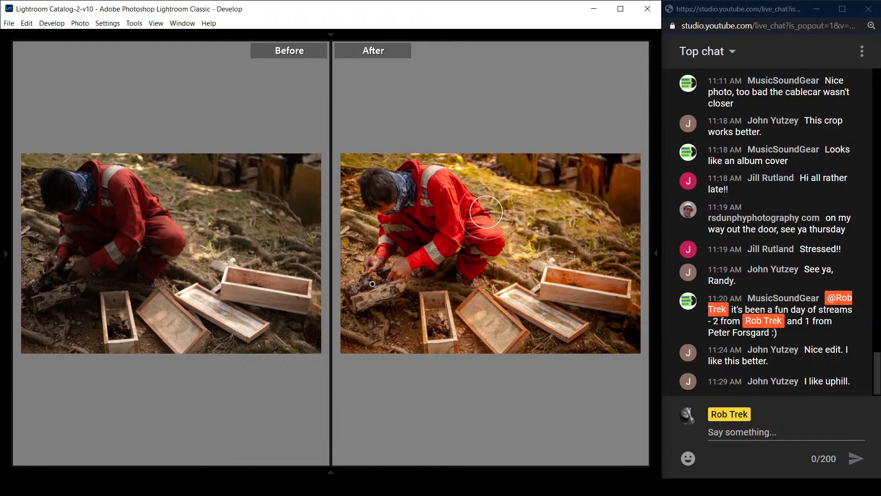
{"action": "mouse_move", "coordinate": [591, 218]}
{"action": "left_mouse_down"}
{"action": "mouse_move", "coordinate": [466, 160]}
{"action": "mouse_move", "coordinate": [590, 210]}
{"action": "mouse_move", "coordinate": [555, 221]}
{"action": "mouse_move", "coordinate": [568, 224]}
{"action": "left_mouse_up"}
{"action": "mouse_move", "coordinate": [558, 475]}
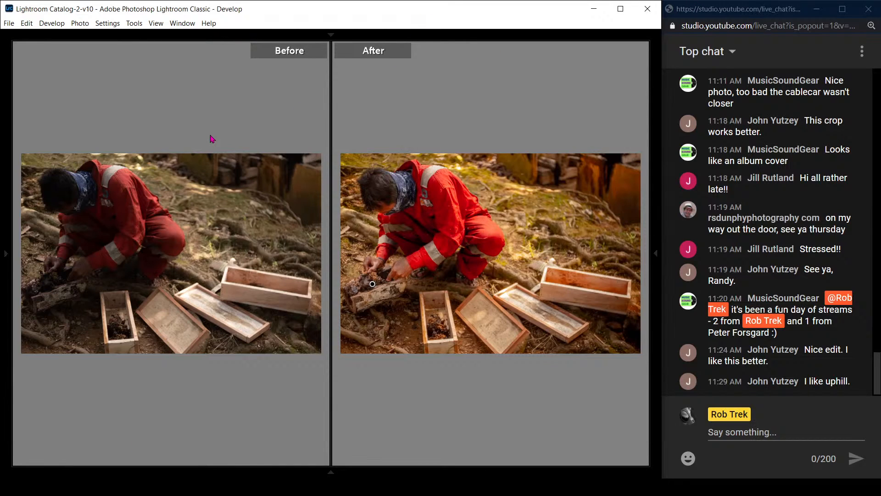
Step: Return to the Library grid and delete the virtual copy of the worker photo
{"action": "key", "text": "g"}
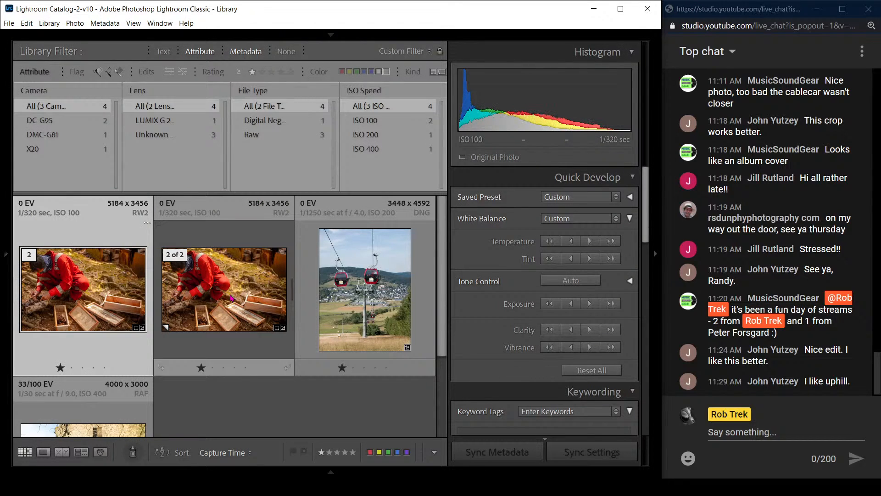
{"action": "left_click", "coordinate": [232, 297]}
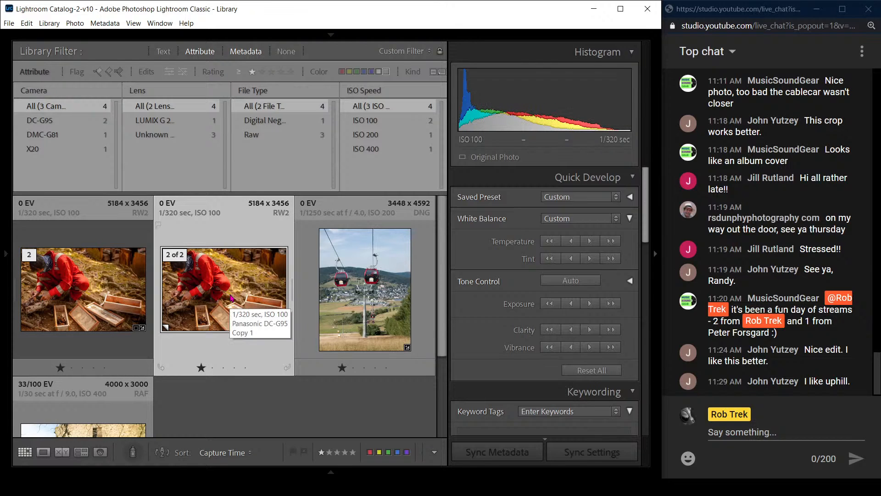
{"action": "key", "text": "Delete"}
{"action": "key", "text": "Return"}
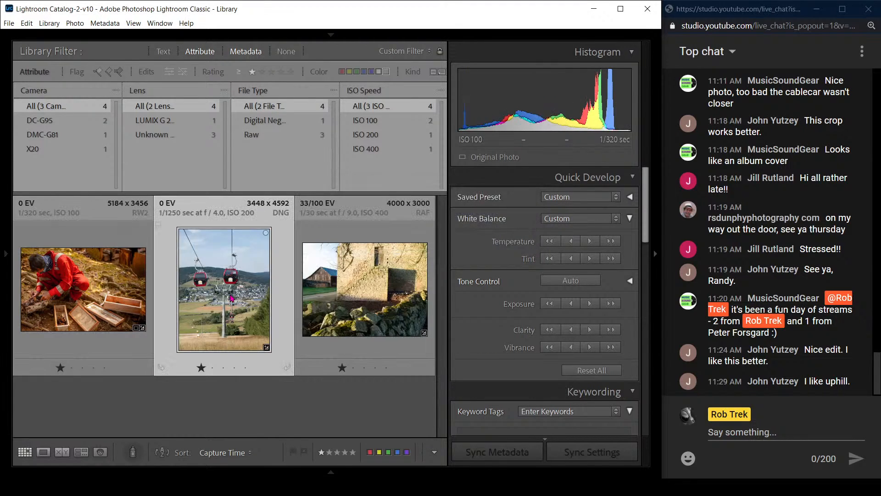
Step: Enlarge the cable-car photo in Loupe view and cycle through its info overlays until they are hidden
{"action": "double_click", "coordinate": [231, 298]}
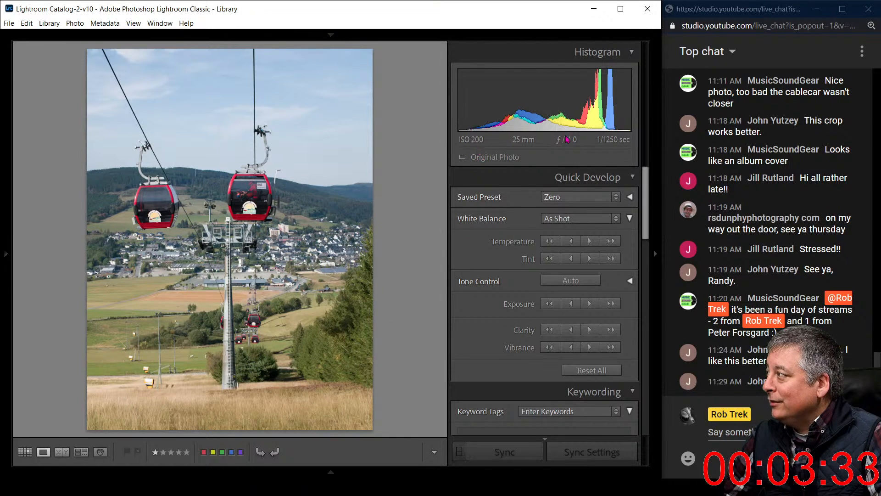
{"action": "key", "text": "i"}
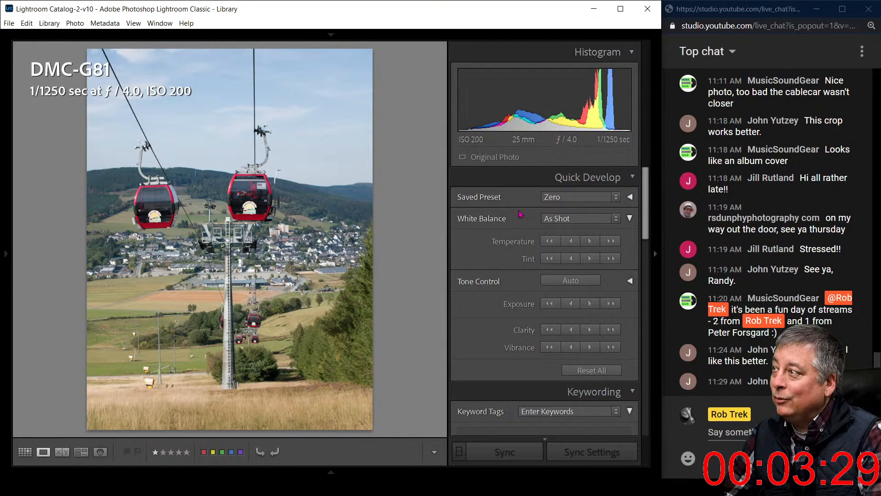
{"action": "key", "text": "i"}
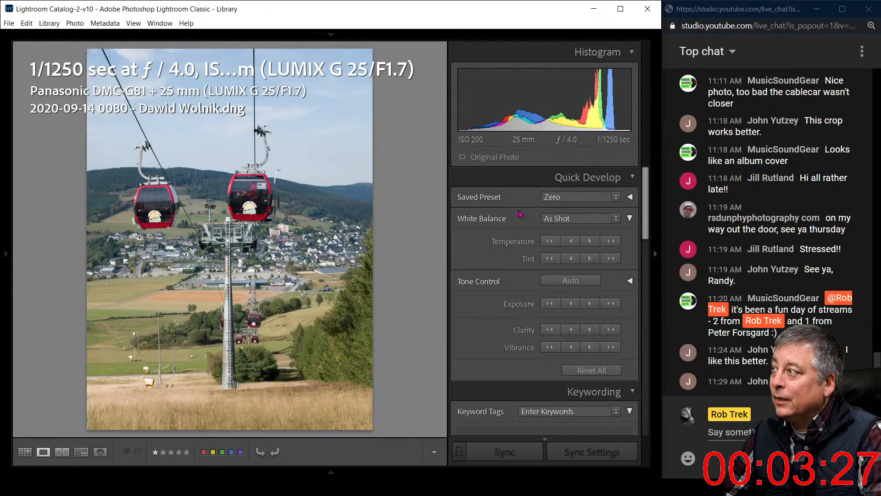
{"action": "key", "text": "i"}
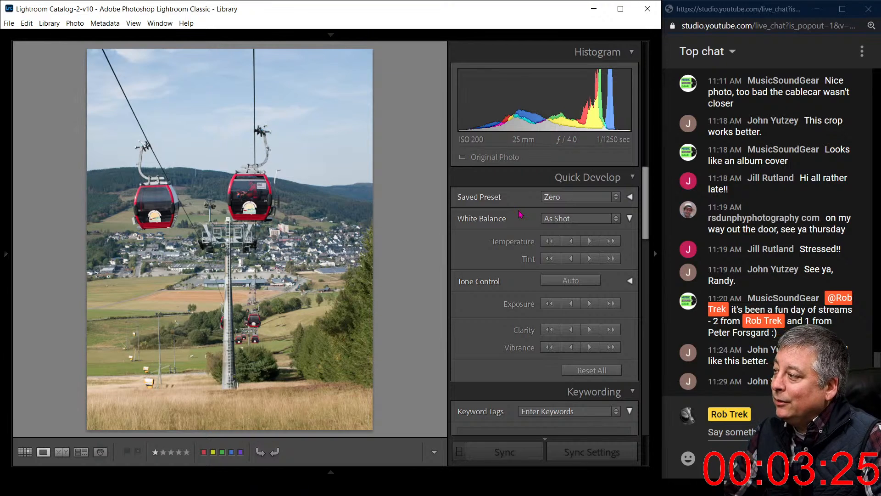
Step: Crop the cable-car photo very slightly from its side edge and return to the Library grid
{"action": "key", "text": "r"}
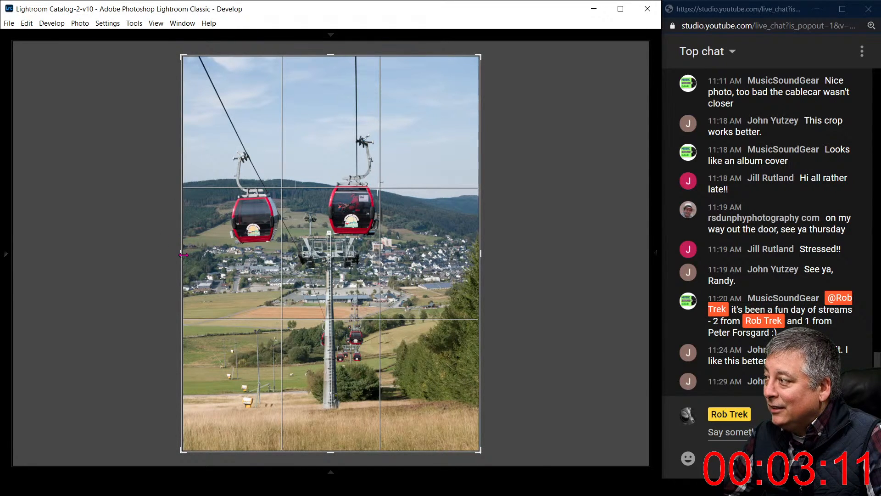
{"action": "left_click_drag", "start_coordinate": [183, 255], "coordinate": [183, 255]}
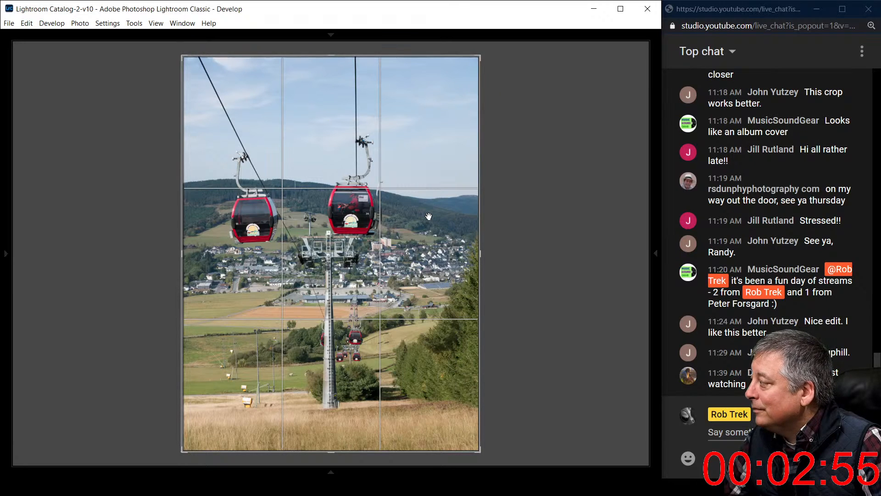
{"action": "key", "text": "g"}
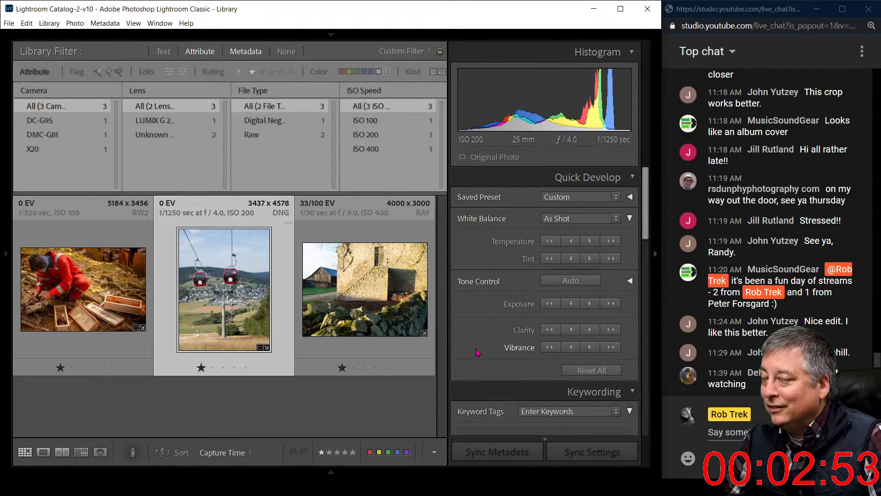
{"action": "scroll", "coordinate": [486, 352], "scroll_direction": "down", "scroll_amount": 4}
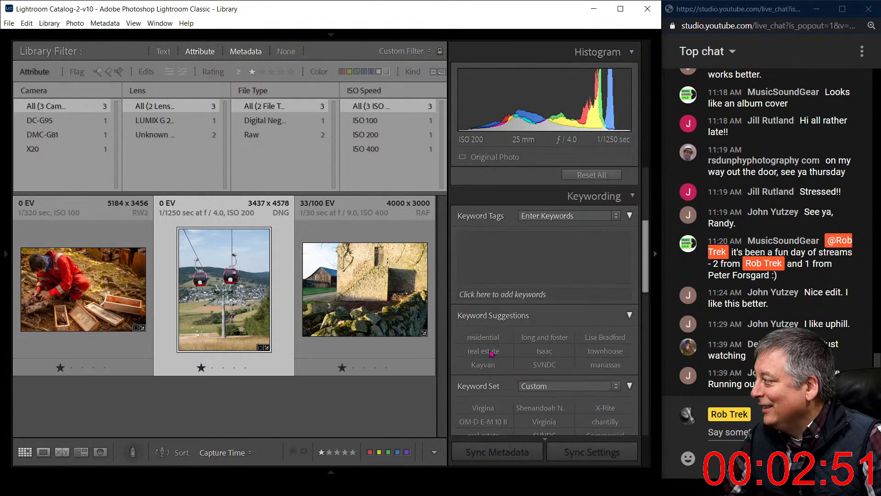
{"action": "scroll", "coordinate": [490, 352], "scroll_direction": "down", "scroll_amount": 10}
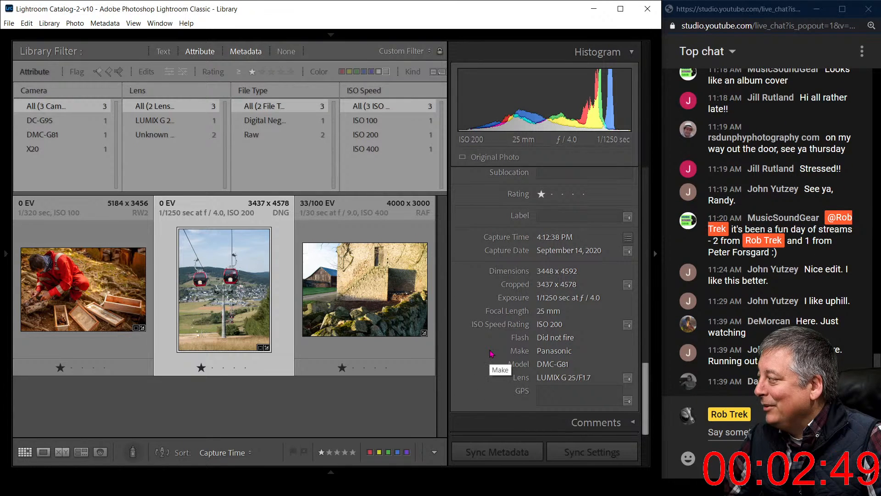
{"action": "scroll", "coordinate": [493, 357], "scroll_direction": "up", "scroll_amount": 12}
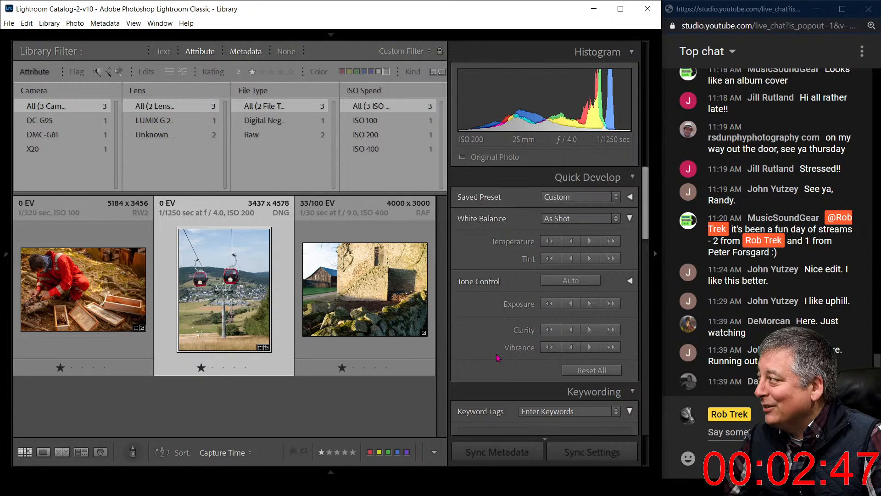
Step: Open the cable-car photo in Develop and apply the Auto Upright perspective correction
{"action": "key", "text": "d"}
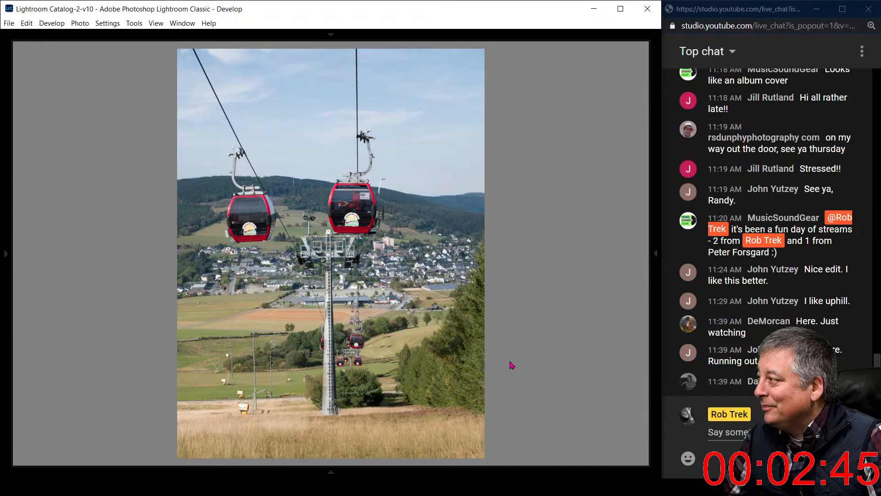
{"action": "left_click", "coordinate": [655, 331]}
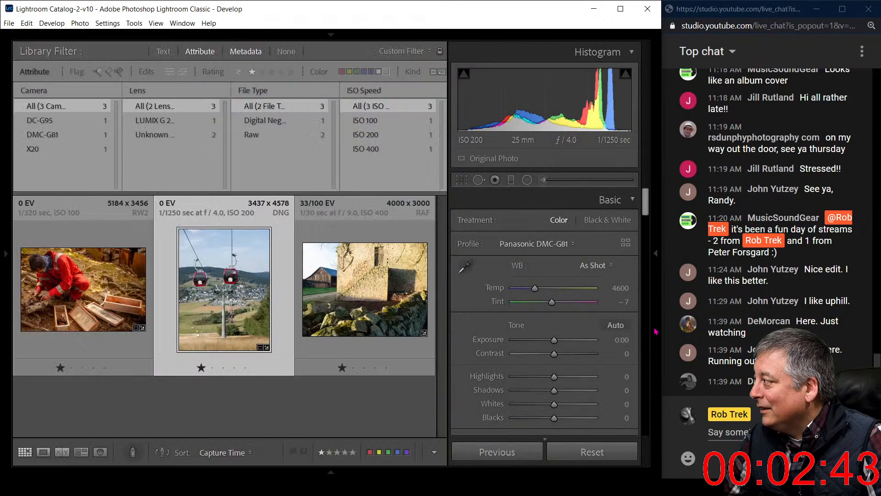
{"action": "scroll", "coordinate": [606, 390], "scroll_direction": "down", "scroll_amount": 10}
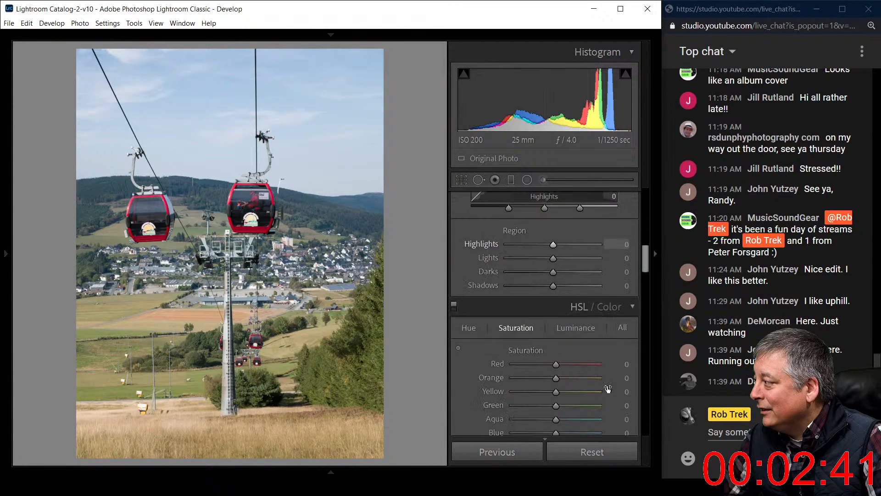
{"action": "scroll", "coordinate": [609, 389], "scroll_direction": "down", "scroll_amount": 10}
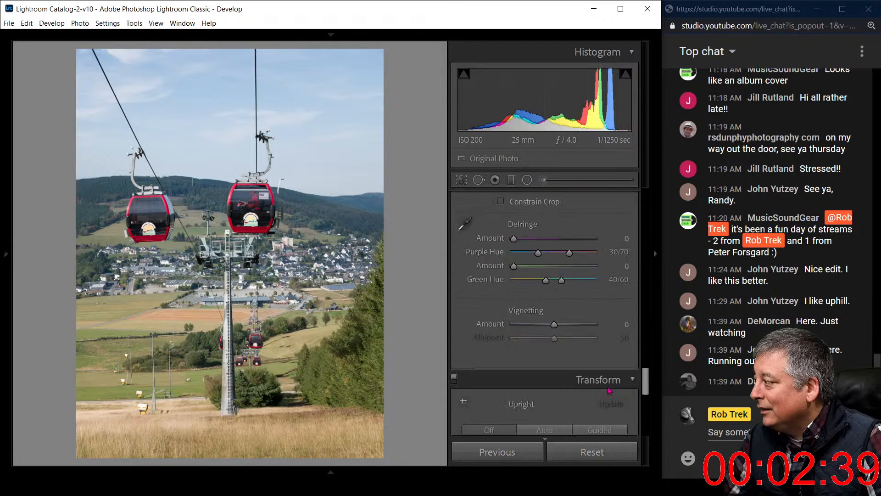
{"action": "scroll", "coordinate": [609, 390], "scroll_direction": "down", "scroll_amount": 3}
{"action": "scroll", "coordinate": [609, 390], "scroll_direction": "up", "scroll_amount": 6}
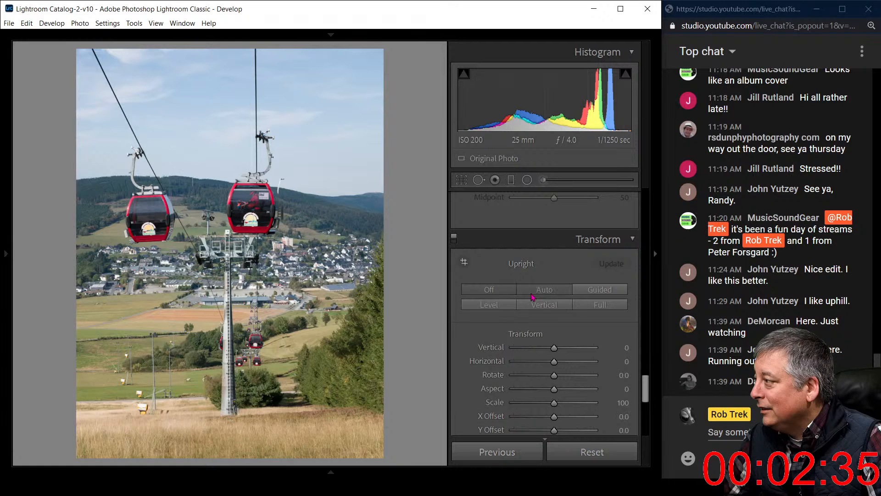
{"action": "left_click", "coordinate": [531, 294]}
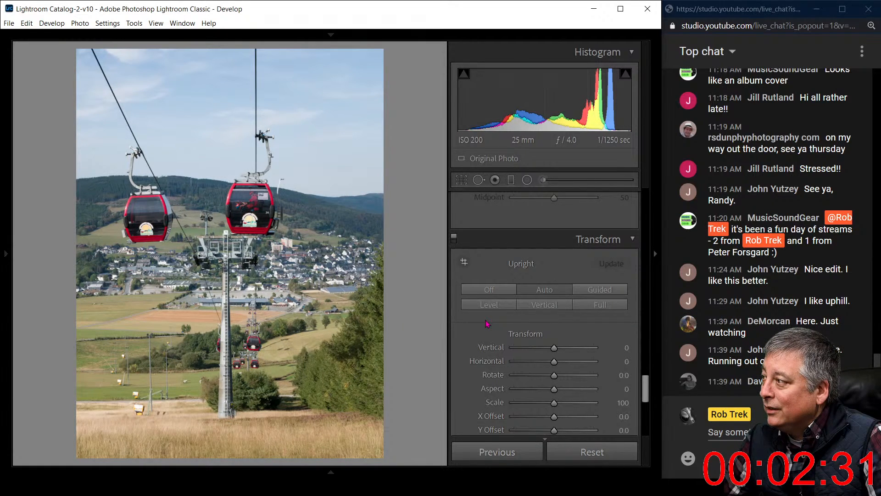
Step: Crop the cable-car photo tighter around the two gondolas and the tower, keeping the Original aspect ratio and a strip of grass below
{"action": "key", "text": "r"}
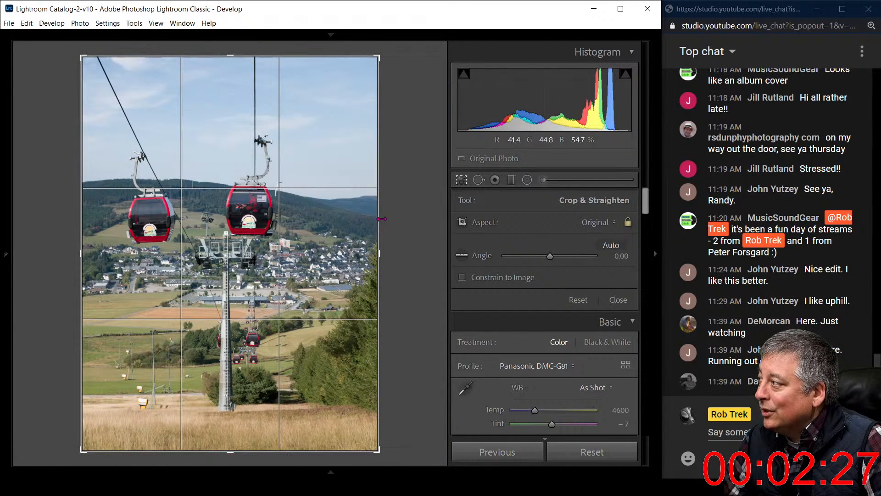
{"action": "left_click_drag", "start_coordinate": [379, 248], "coordinate": [350, 249]}
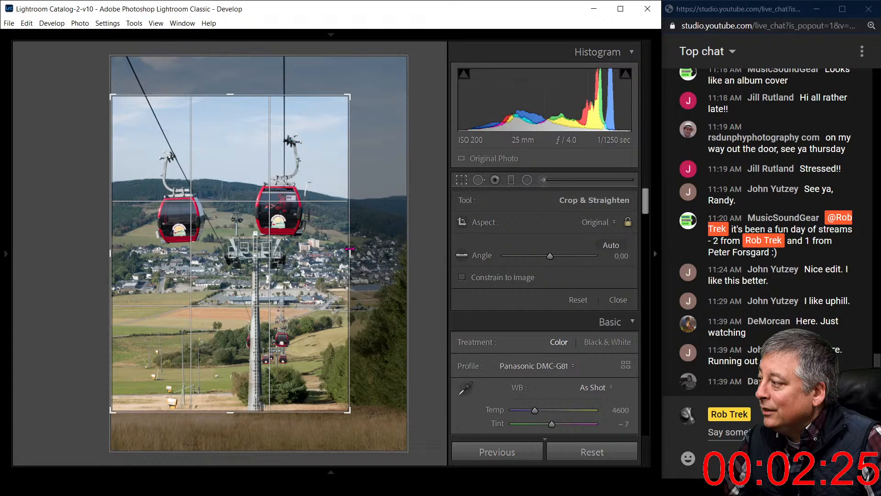
{"action": "left_click_drag", "start_coordinate": [295, 278], "coordinate": [291, 230]}
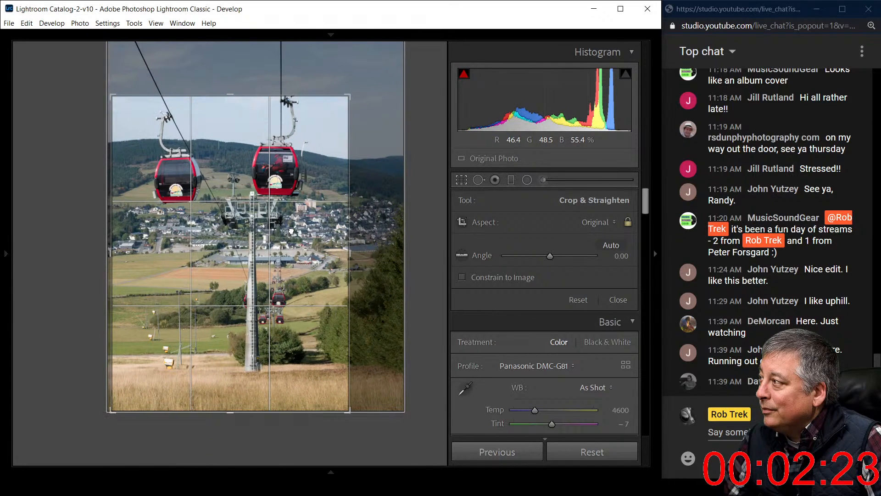
{"action": "left_click_drag", "start_coordinate": [344, 101], "coordinate": [348, 95]}
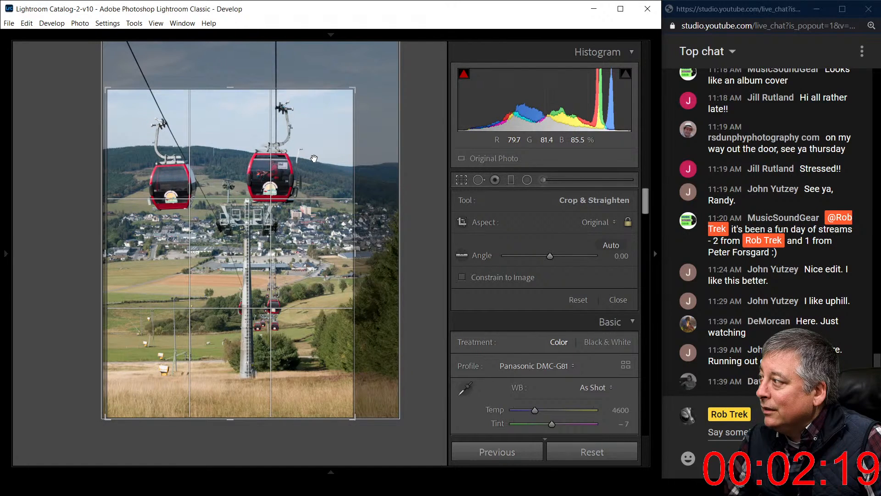
{"action": "left_click_drag", "start_coordinate": [314, 158], "coordinate": [318, 159]}
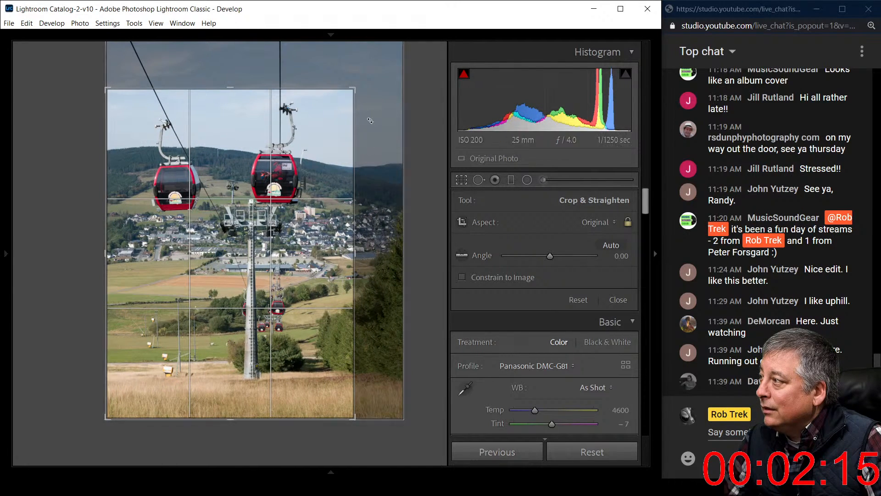
{"action": "left_click_drag", "start_coordinate": [354, 90], "coordinate": [351, 94]}
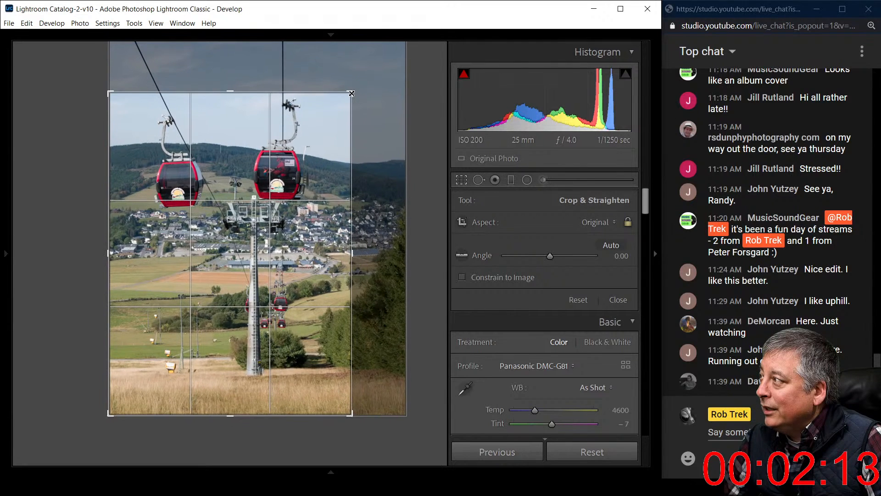
{"action": "left_click_drag", "start_coordinate": [320, 130], "coordinate": [323, 143]}
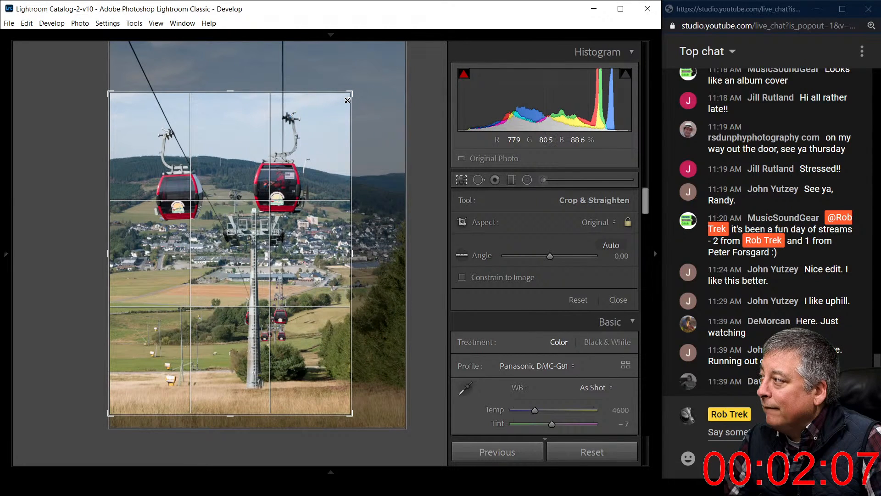
{"action": "left_click_drag", "start_coordinate": [349, 98], "coordinate": [326, 128]}
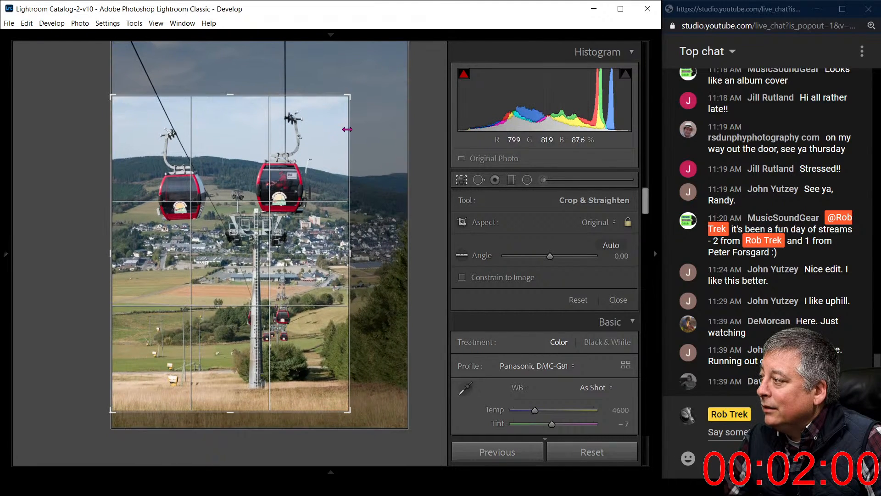
{"action": "left_click", "coordinate": [463, 180]}
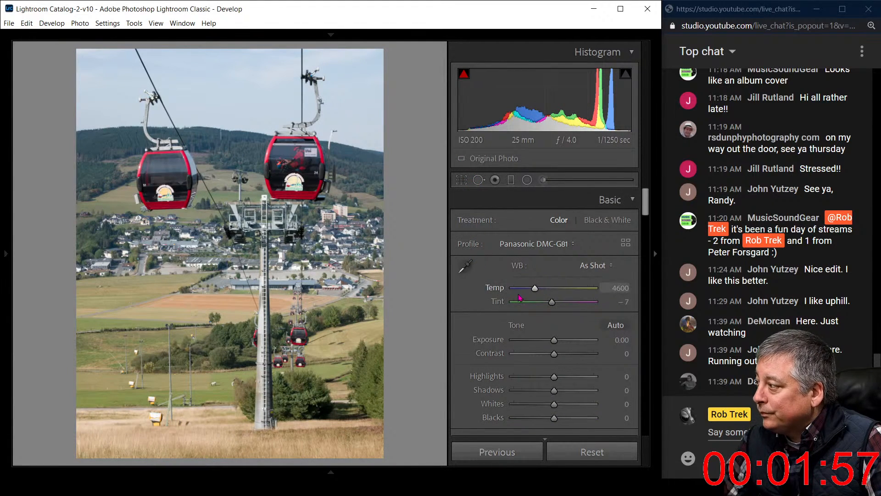
Step: Apply Auto tone to the cable-car photo and refine it with Blacks at -58 and Dehaze at +33
{"action": "left_click", "coordinate": [615, 326]}
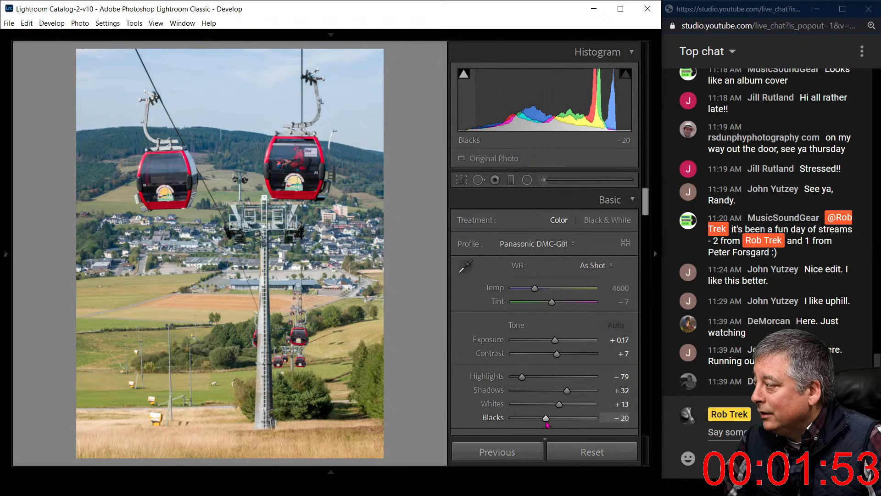
{"action": "left_click_drag", "start_coordinate": [548, 423], "coordinate": [532, 423]}
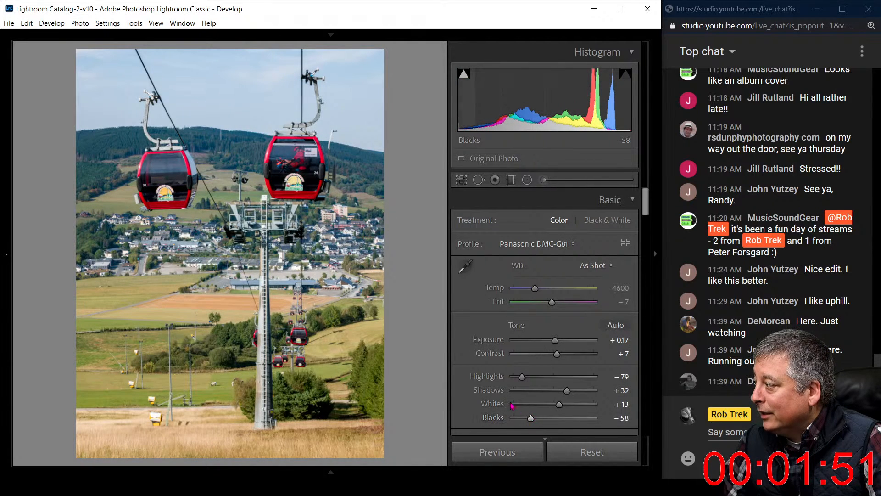
{"action": "scroll", "coordinate": [536, 408], "scroll_direction": "down", "scroll_amount": 2}
{"action": "left_click_drag", "start_coordinate": [557, 412], "coordinate": [570, 410]}
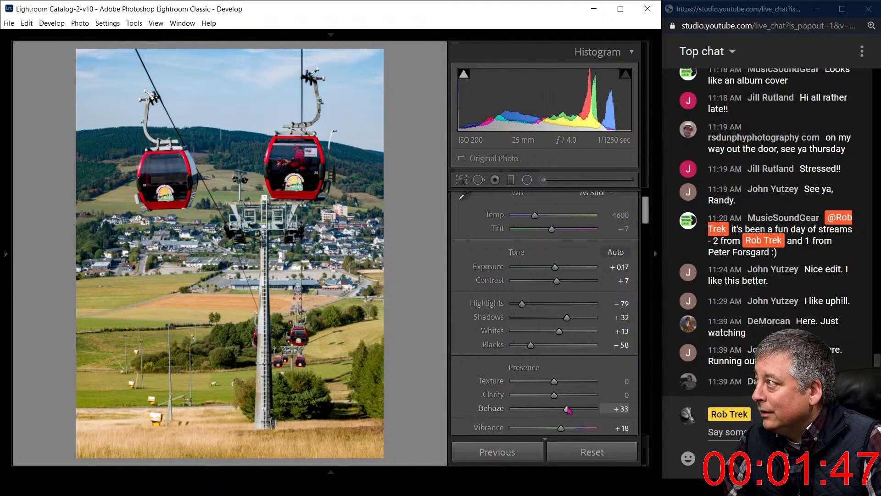
Step: Boost the sky's color with the HSL Saturation targeted adjustment, bringing Blue to +22 and Aqua to +1
{"action": "scroll", "coordinate": [477, 363], "scroll_direction": "down", "scroll_amount": 5}
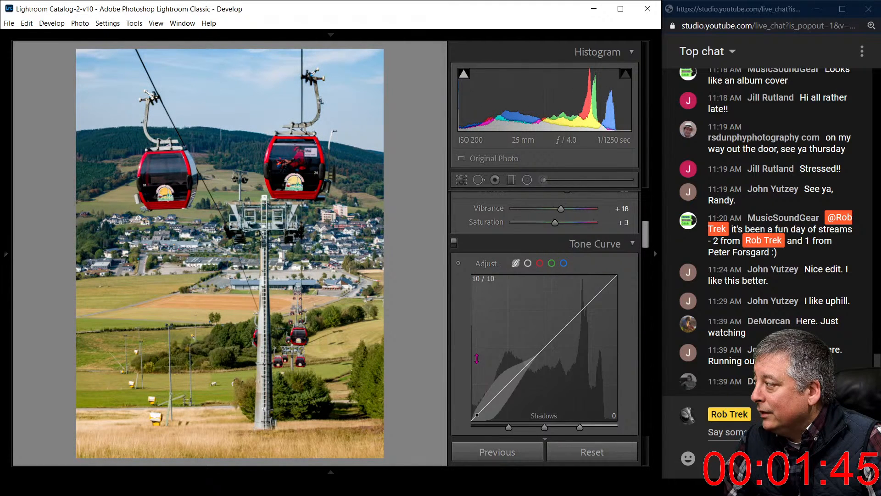
{"action": "scroll", "coordinate": [476, 360], "scroll_direction": "down", "scroll_amount": 6}
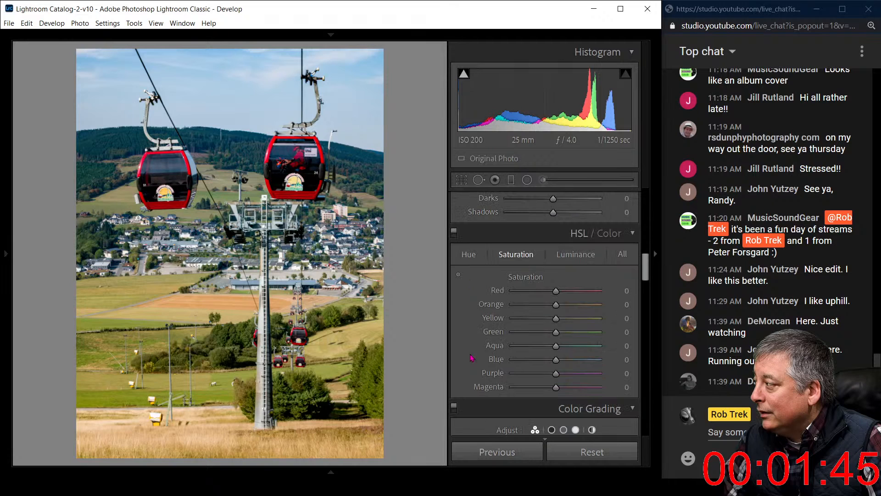
{"action": "left_click", "coordinate": [457, 276]}
{"action": "left_click_drag", "start_coordinate": [227, 78], "coordinate": [225, 60]}
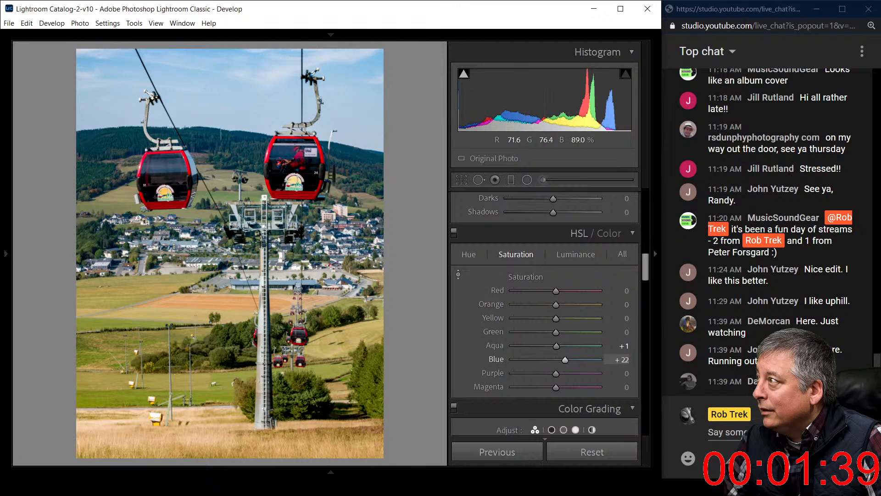
Step: Darken sky and dry grass with the Luminance targeted adjustment: Blue -25, Aqua -1, Yellow -8, Orange -6
{"action": "left_click", "coordinate": [468, 253]}
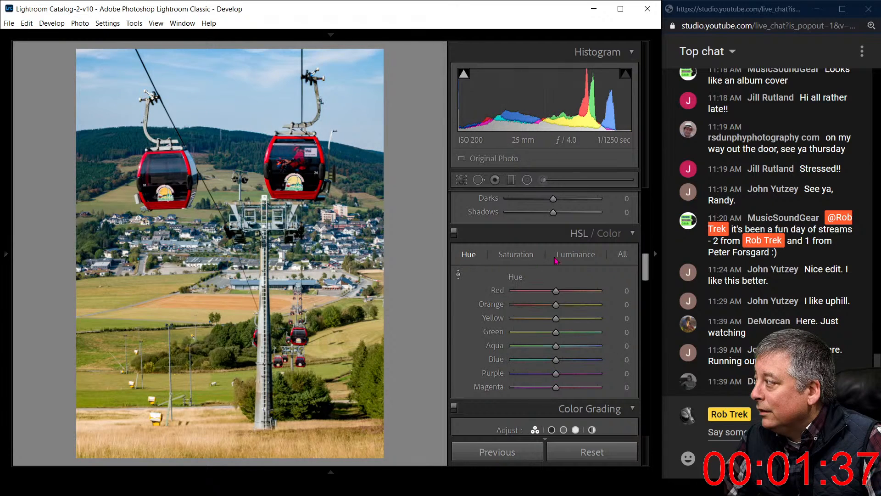
{"action": "left_click", "coordinate": [573, 255]}
{"action": "left_click", "coordinate": [458, 274]}
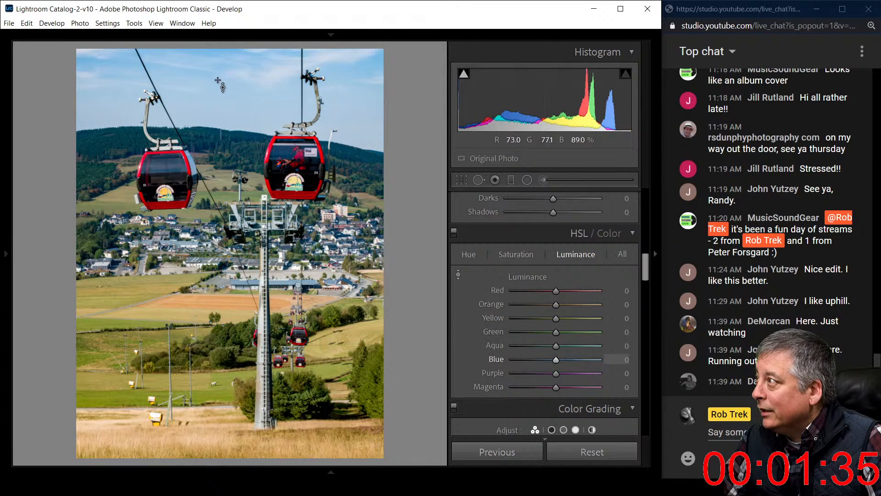
{"action": "left_click_drag", "start_coordinate": [221, 85], "coordinate": [221, 107]}
{"action": "left_click_drag", "start_coordinate": [185, 418], "coordinate": [185, 426]}
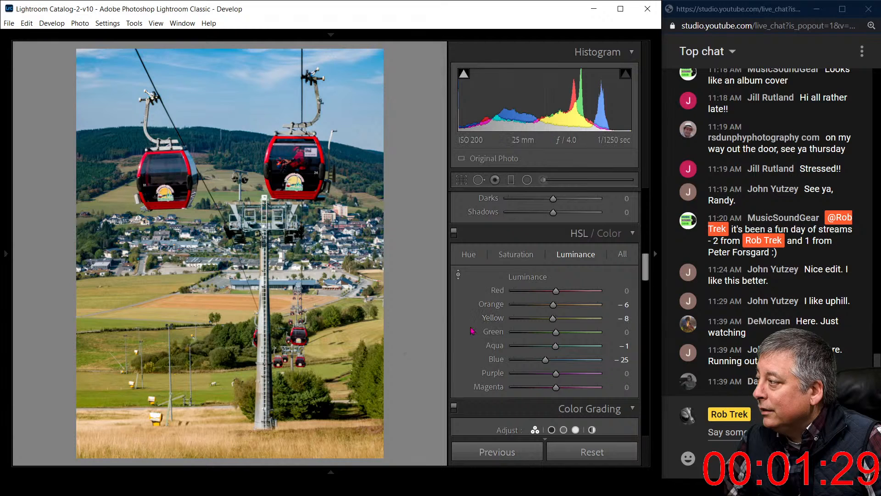
{"action": "left_click", "coordinate": [543, 179]}
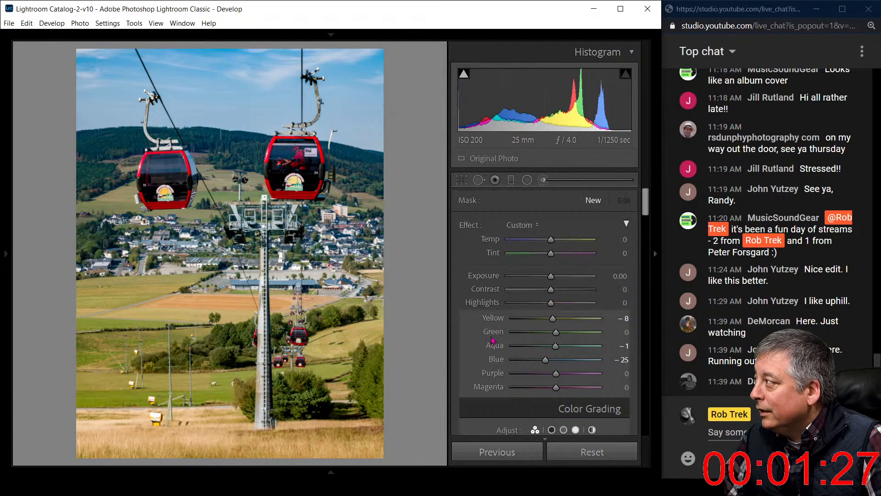
{"action": "left_click", "coordinate": [480, 180]}
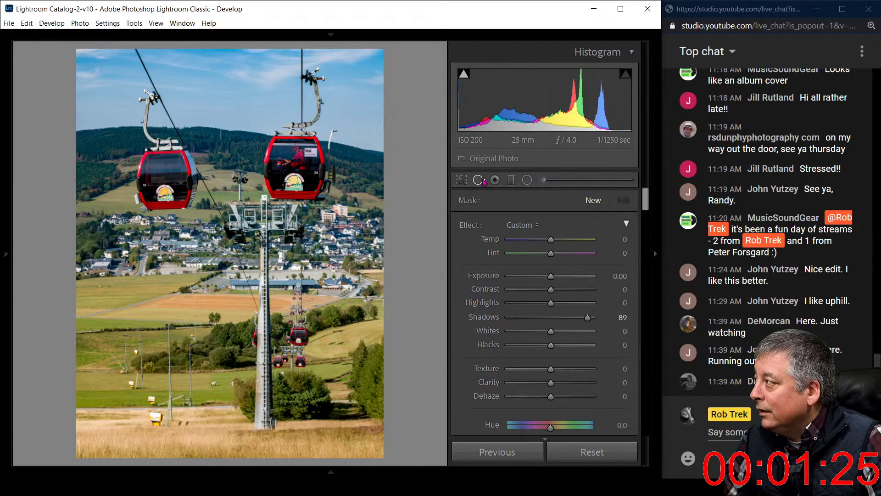
{"action": "left_click", "coordinate": [480, 180]}
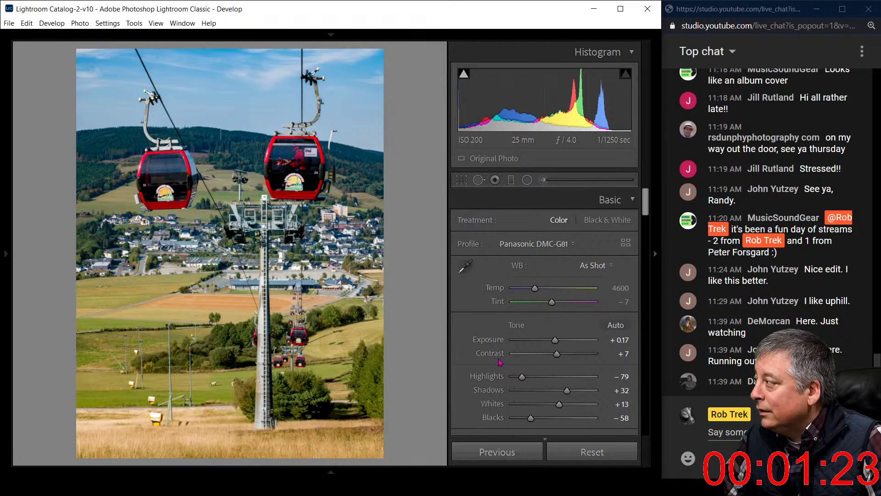
Step: Set Shadows to +59 and inspect the biker inside the nearer gondola at close range
{"action": "left_click_drag", "start_coordinate": [567, 390], "coordinate": [577, 390]}
{"action": "left_click", "coordinate": [294, 175]}
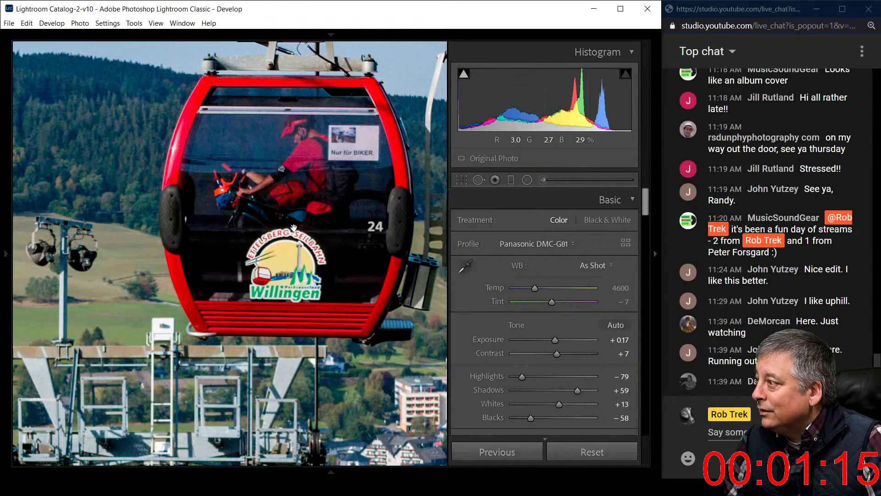
{"action": "left_click", "coordinate": [294, 227]}
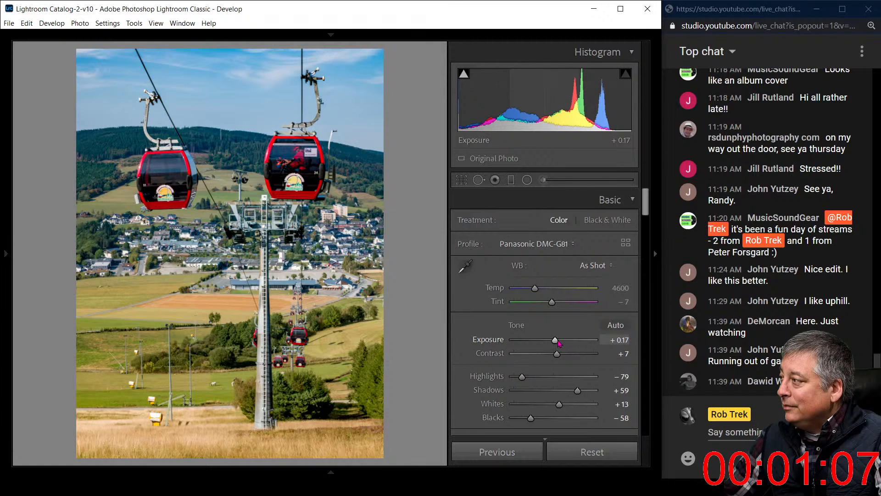
Step: Set Exposure to +0.31 and rebalance the photo's color with Vibrance at -25 and Saturation at +38
{"action": "left_click_drag", "start_coordinate": [555, 340], "coordinate": [557, 340]}
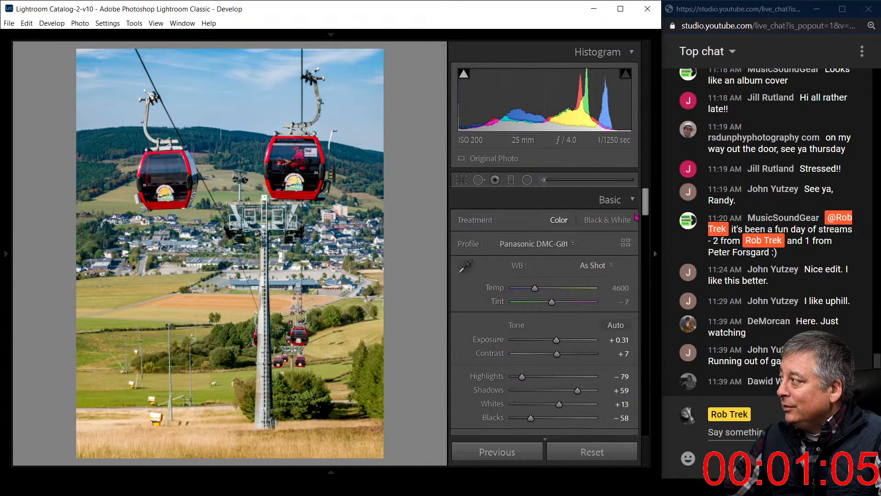
{"action": "scroll", "coordinate": [576, 255], "scroll_direction": "down", "scroll_amount": 5}
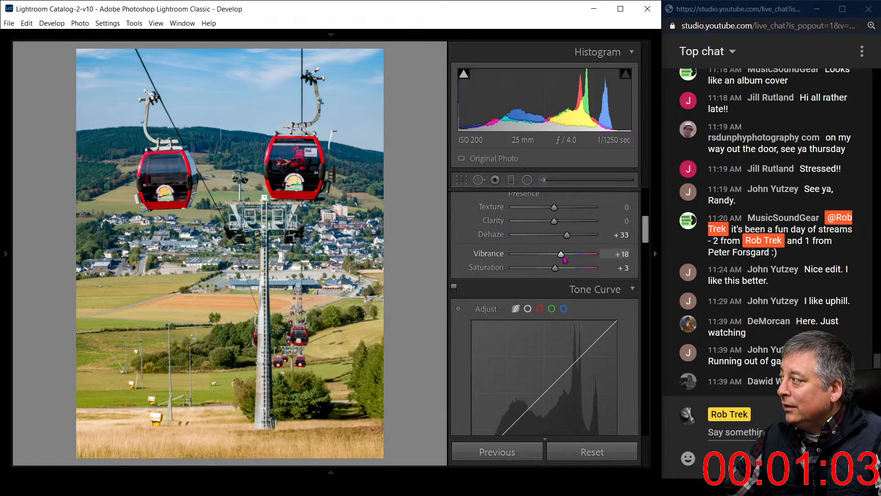
{"action": "left_click_drag", "start_coordinate": [564, 254], "coordinate": [546, 258]}
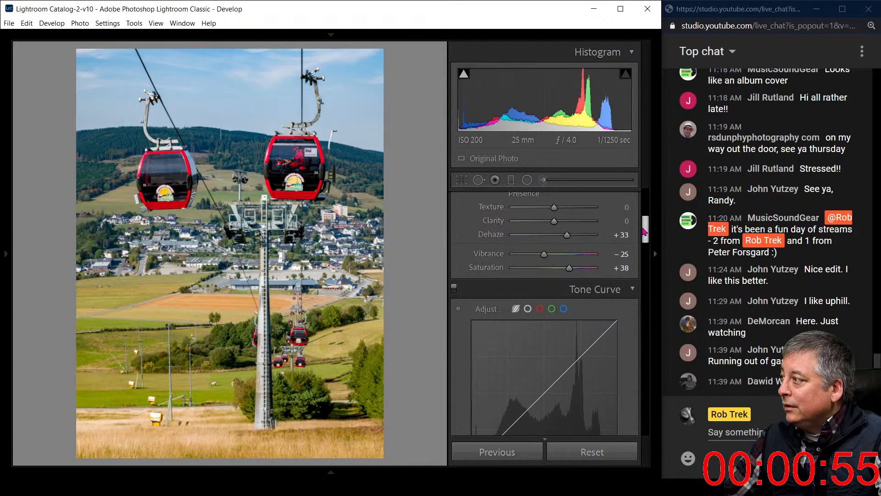
Step: Straighten the tower slightly by setting the Transform Rotate value to +0.2
{"action": "left_click_drag", "start_coordinate": [645, 231], "coordinate": [641, 262]}
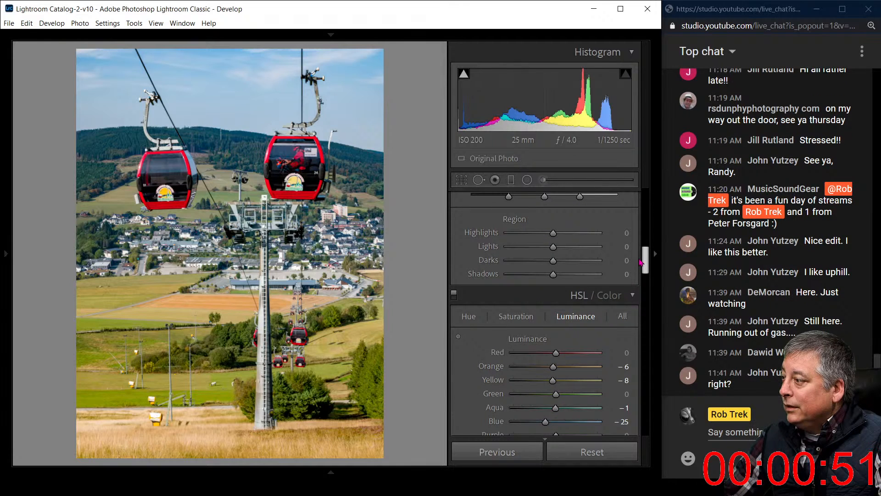
{"action": "left_click_drag", "start_coordinate": [641, 261], "coordinate": [642, 258]}
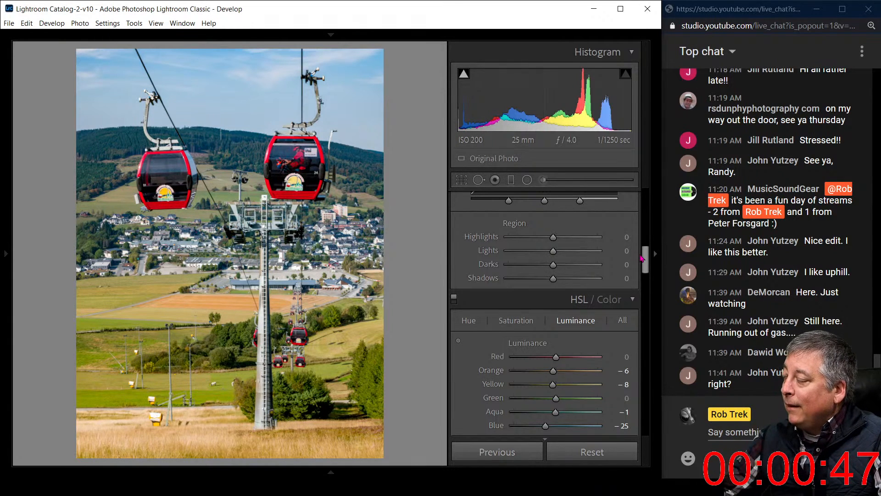
{"action": "scroll", "coordinate": [465, 345], "scroll_direction": "down", "scroll_amount": 15}
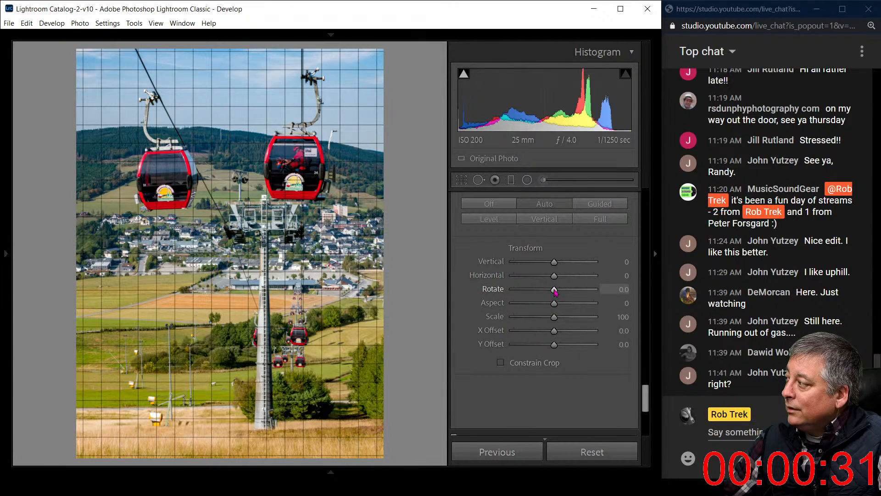
{"action": "left_click_drag", "start_coordinate": [554, 289], "coordinate": [553, 292]}
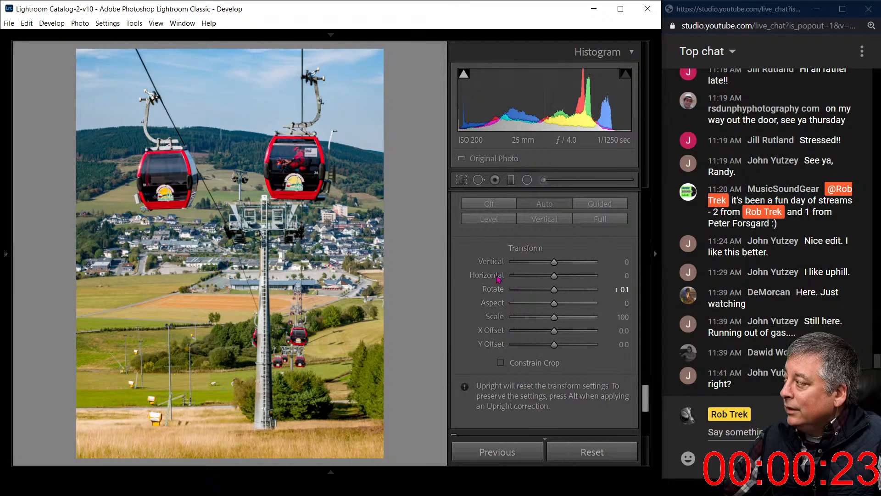
{"action": "left_click_drag", "start_coordinate": [554, 290], "coordinate": [554, 289]}
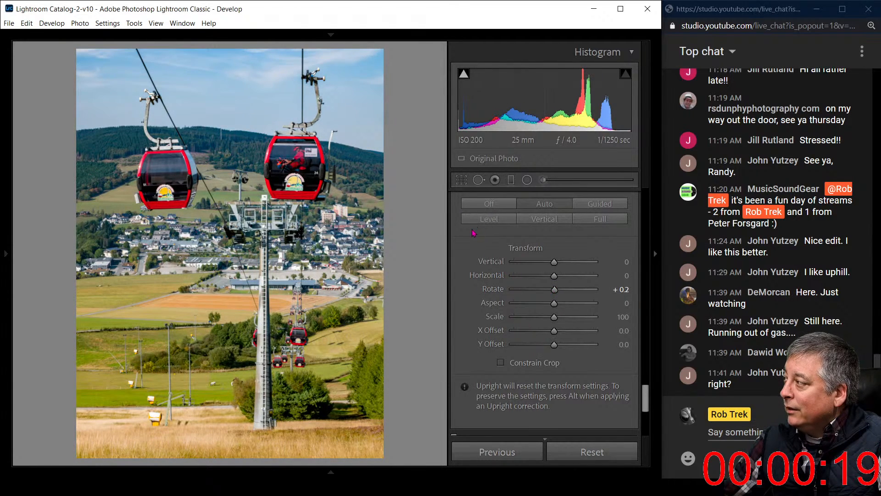
Step: Set the Sharpening Amount of the cable-car photo to 47
{"action": "scroll", "coordinate": [474, 233], "scroll_direction": "up", "scroll_amount": 5}
{"action": "scroll", "coordinate": [474, 233], "scroll_direction": "up", "scroll_amount": 10}
{"action": "scroll", "coordinate": [474, 233], "scroll_direction": "down", "scroll_amount": 3}
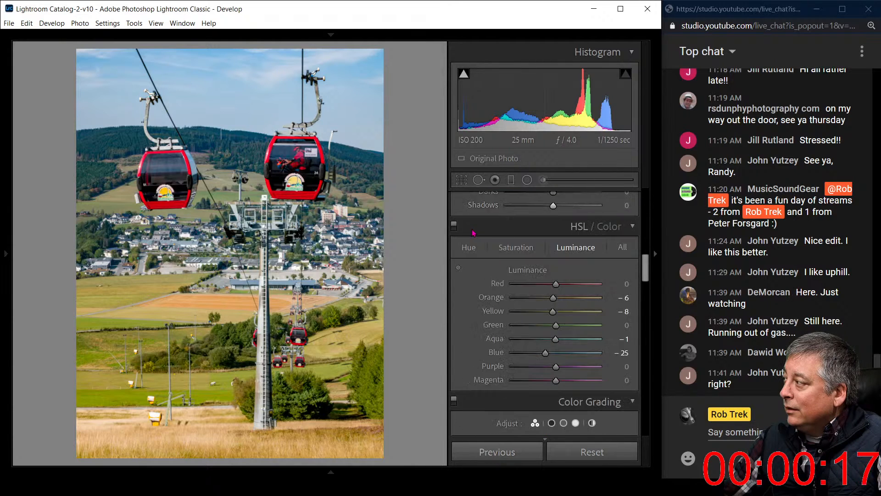
{"action": "scroll", "coordinate": [474, 233], "scroll_direction": "down", "scroll_amount": 8}
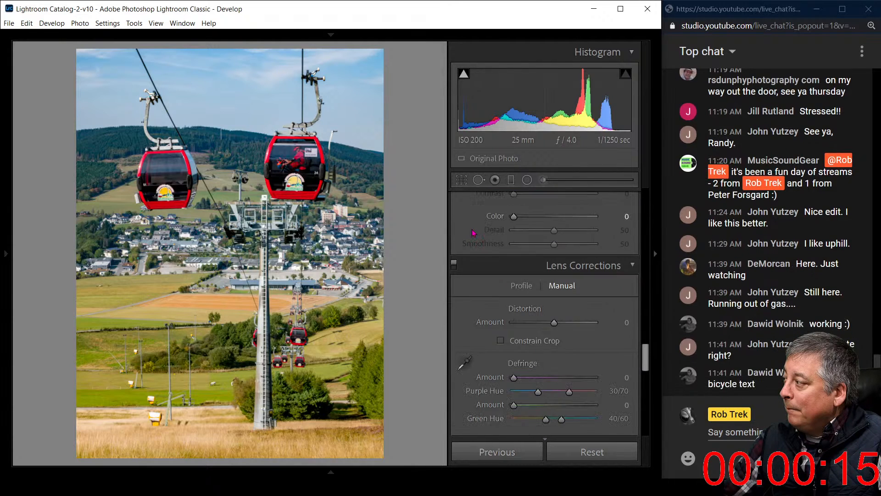
{"action": "scroll", "coordinate": [473, 232], "scroll_direction": "up", "scroll_amount": 4}
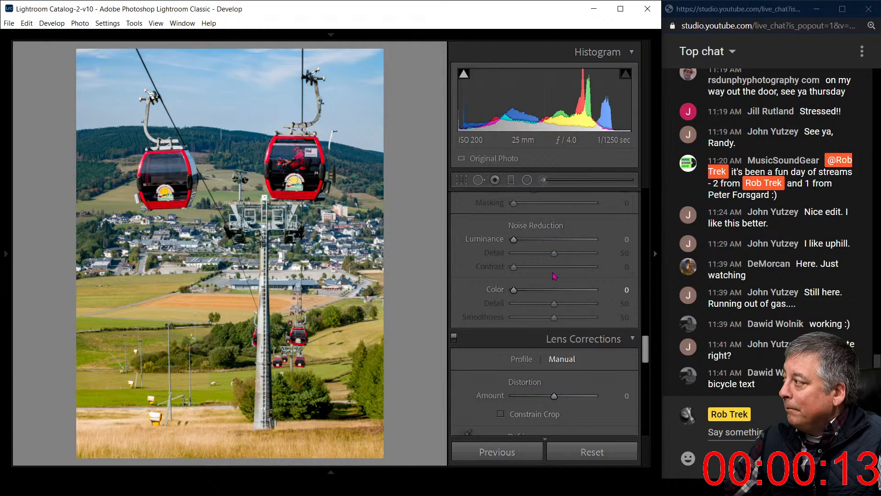
{"action": "scroll", "coordinate": [553, 275], "scroll_direction": "up", "scroll_amount": 2}
{"action": "left_click_drag", "start_coordinate": [514, 235], "coordinate": [540, 237]}
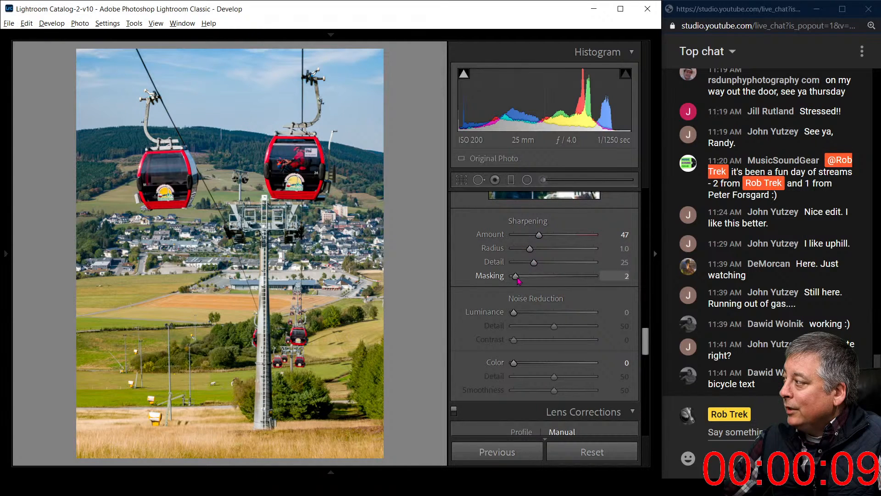
Step: Set the cable-car photo's Sharpening Masking to 61 and Amount to 52, and its Color noise reduction to 3
{"action": "left_click_drag", "start_coordinate": [514, 276], "coordinate": [564, 279]}
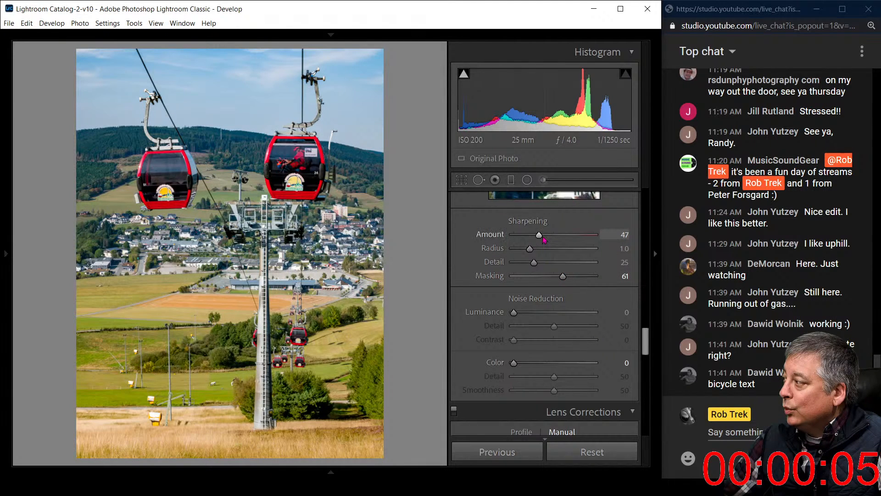
{"action": "left_click_drag", "start_coordinate": [544, 238], "coordinate": [547, 239]}
{"action": "left_click_drag", "start_coordinate": [514, 363], "coordinate": [516, 363]}
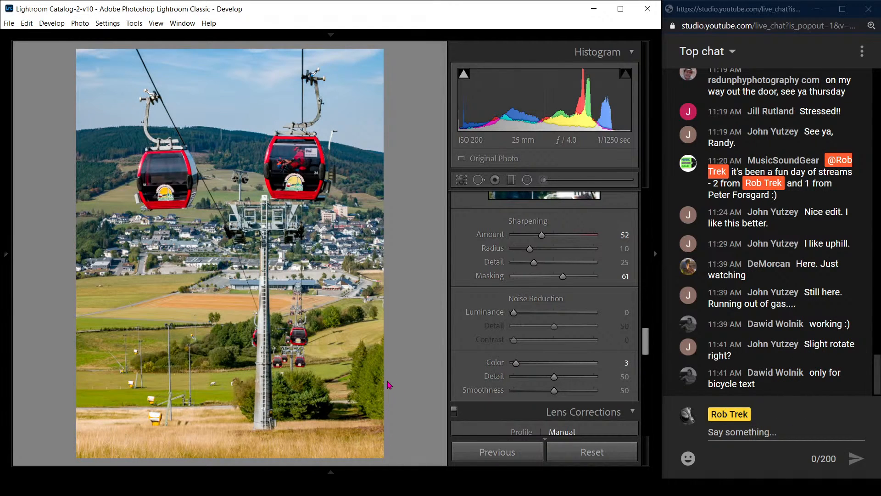
Step: Compare the cable-car photo's before and after versions side by side, enlarging the comparison by hiding the side panels
{"action": "key", "text": "y"}
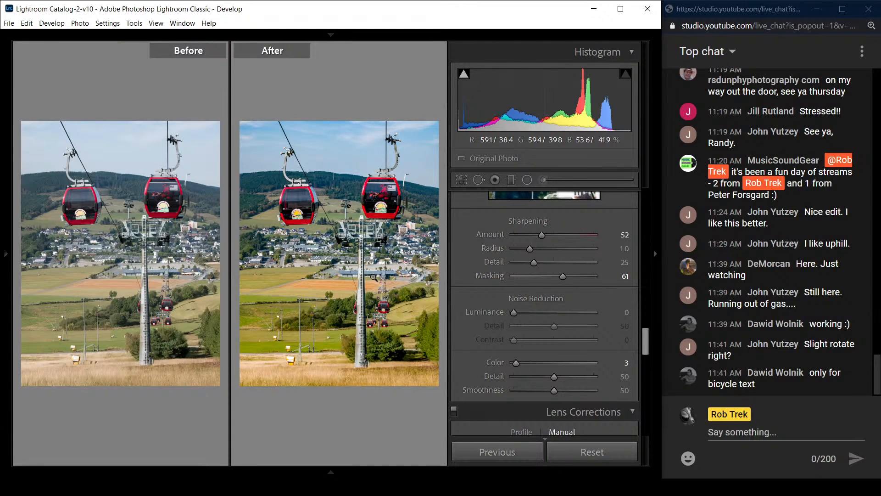
{"action": "key", "text": "Tab"}
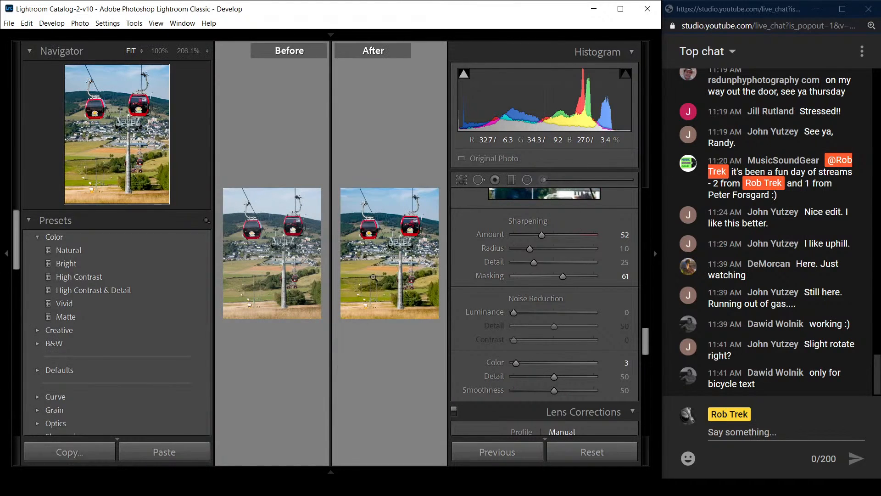
{"action": "key", "text": "Tab"}
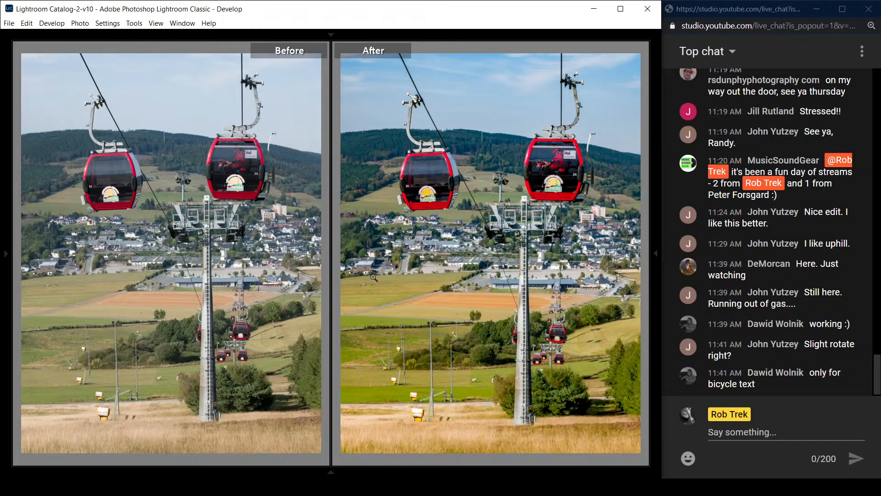
{"action": "key", "text": "Tab"}
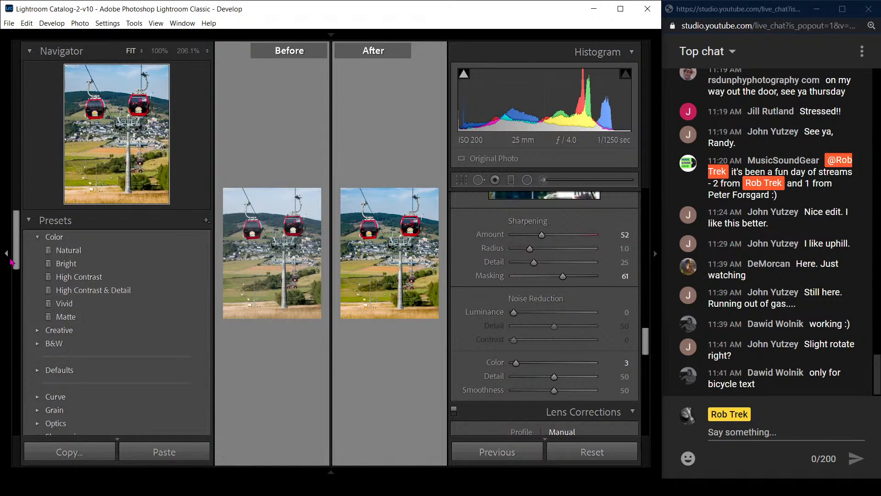
Step: Open the stone building photo from the Library grid in Loupe view, check its shooting info, and hide the info overlay
{"action": "key", "text": "g"}
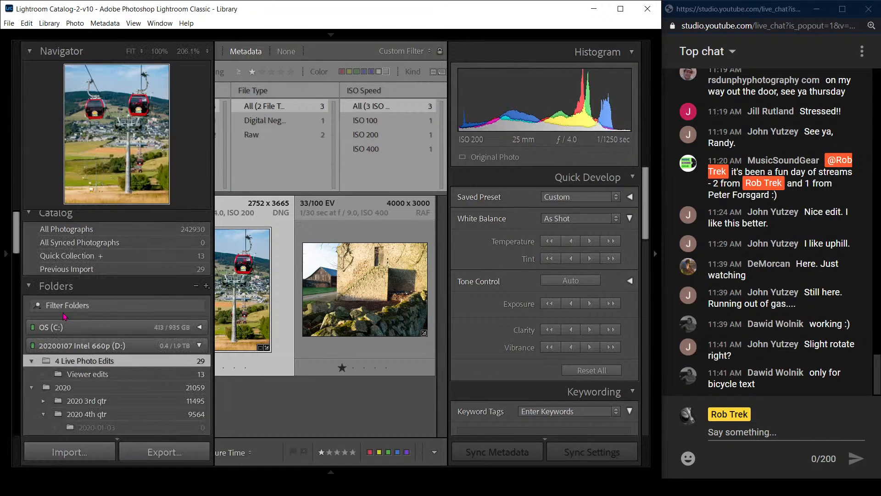
{"action": "double_click", "coordinate": [337, 315]}
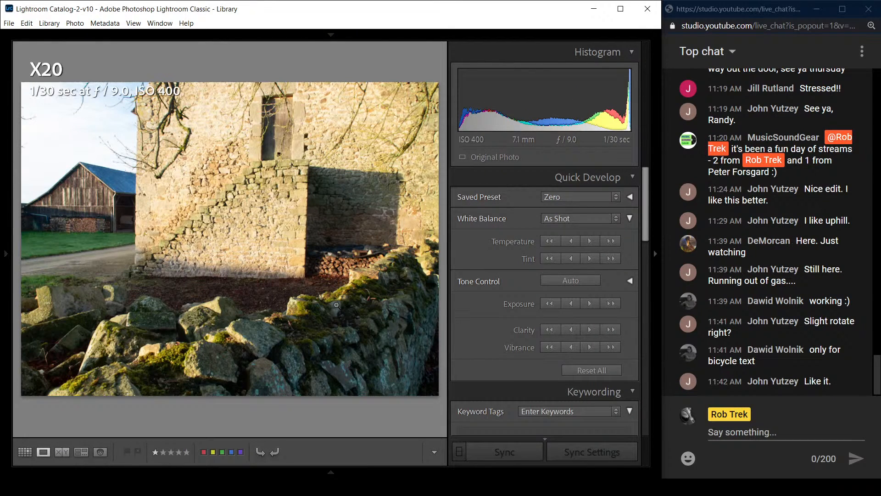
{"action": "key", "text": "i"}
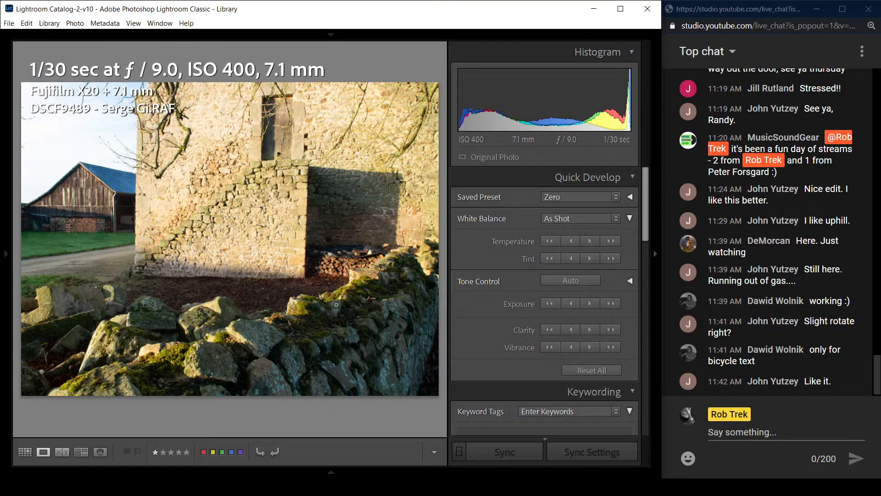
{"action": "key", "text": "i"}
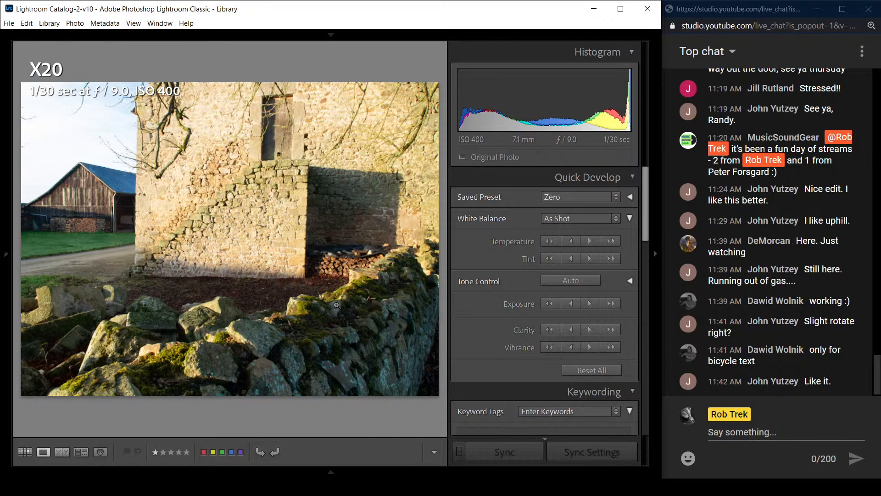
{"action": "key", "text": "i"}
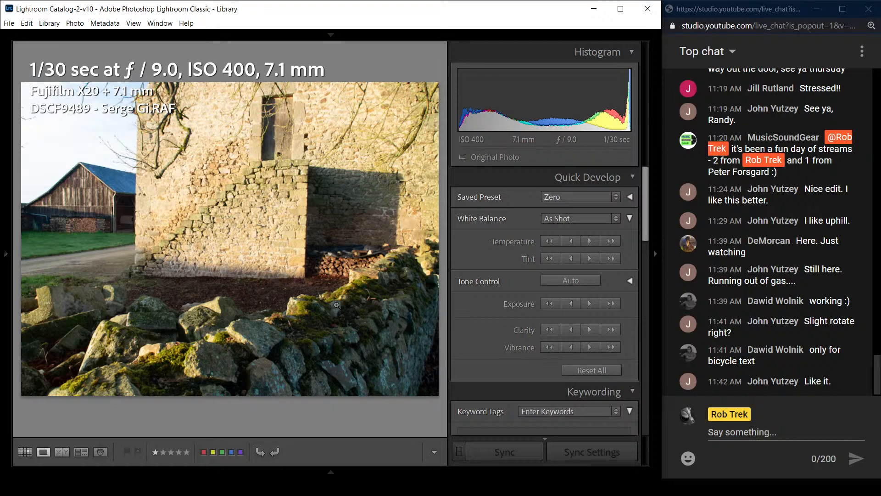
{"action": "key", "text": "i"}
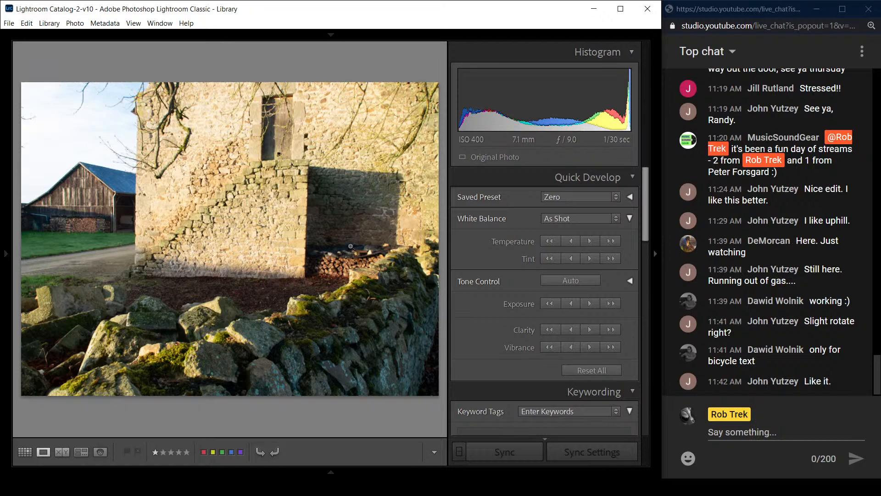
Step: Bring the stone building photo into Develop, compare its color and monochrome looks, and convert it to black and white
{"action": "key", "text": "d"}
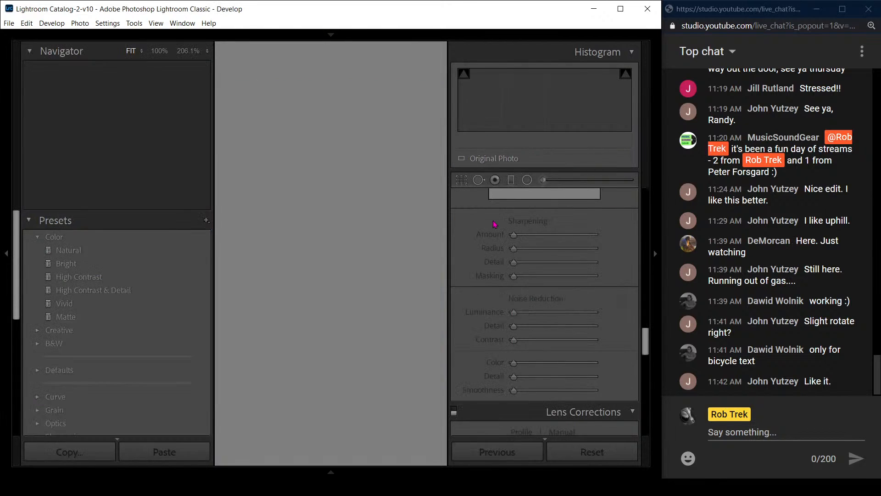
{"action": "left_click", "coordinate": [8, 254]}
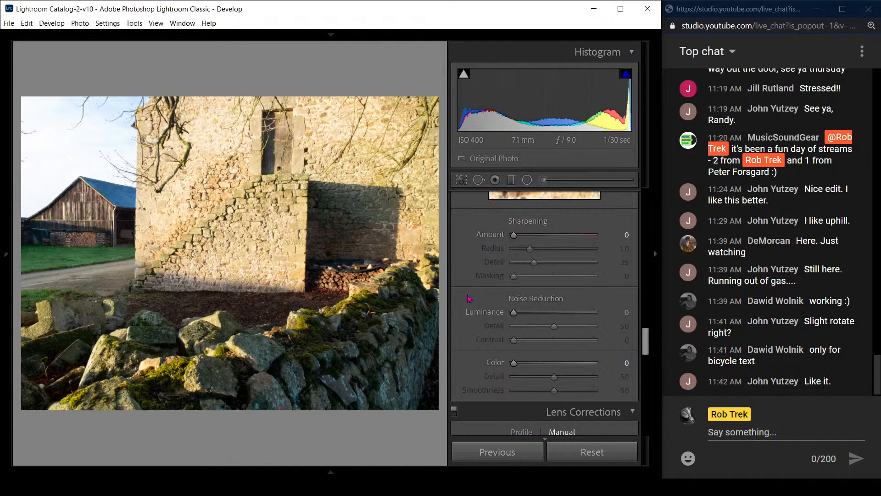
{"action": "key", "text": "v"}
{"action": "scroll", "coordinate": [481, 278], "scroll_direction": "up", "scroll_amount": 10}
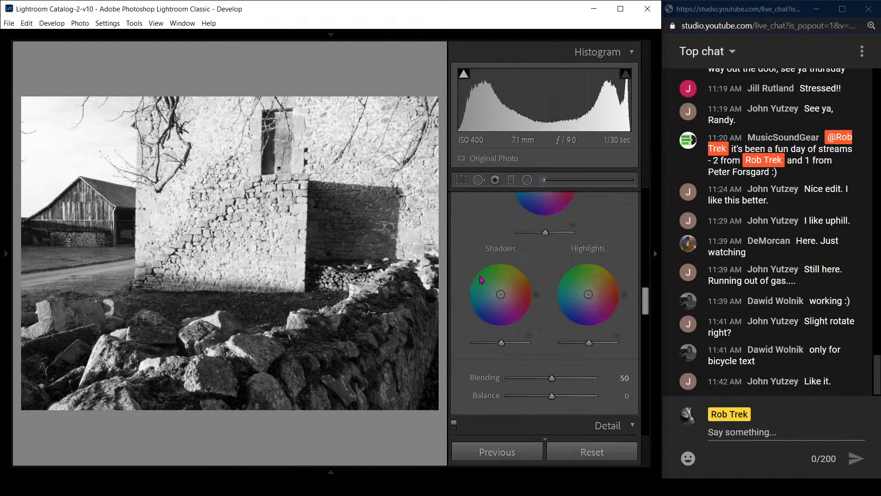
{"action": "scroll", "coordinate": [480, 279], "scroll_direction": "up", "scroll_amount": 4}
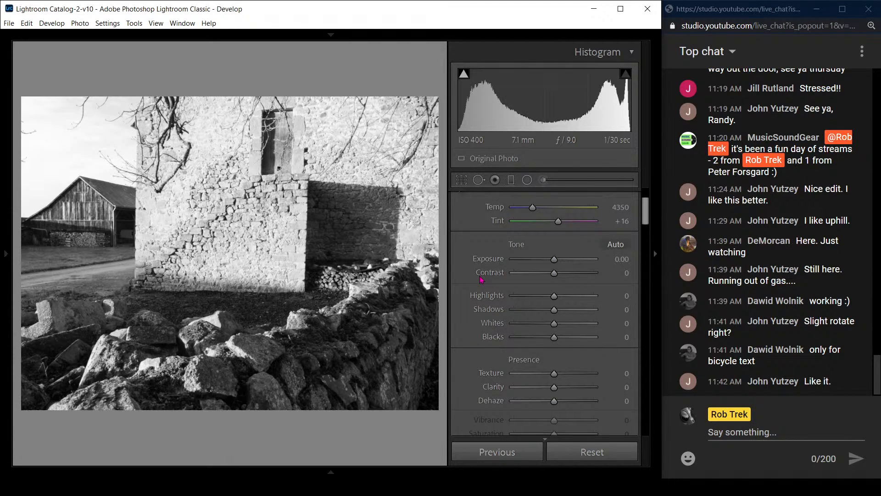
{"action": "key", "text": "v"}
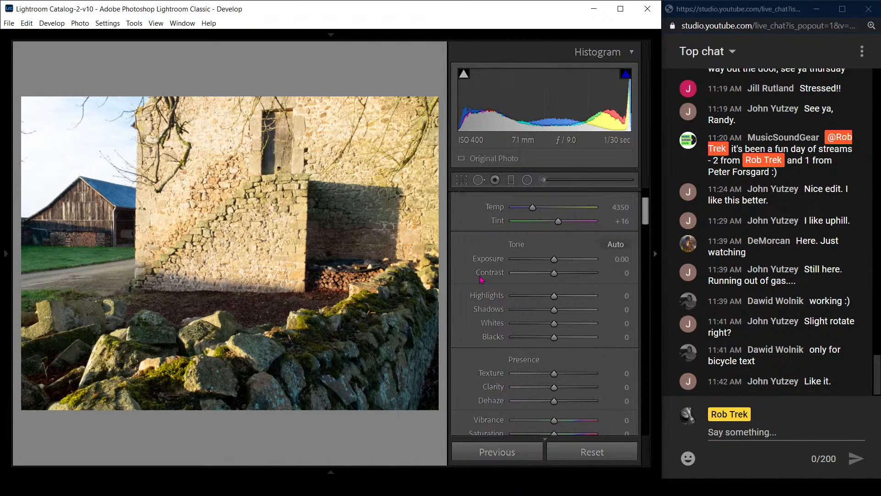
{"action": "key", "text": "v"}
Step: Set the stone building photo's Dehaze to +100, Clarity to +18 and Texture to +30
{"action": "scroll", "coordinate": [532, 328], "scroll_direction": "down", "scroll_amount": 3}
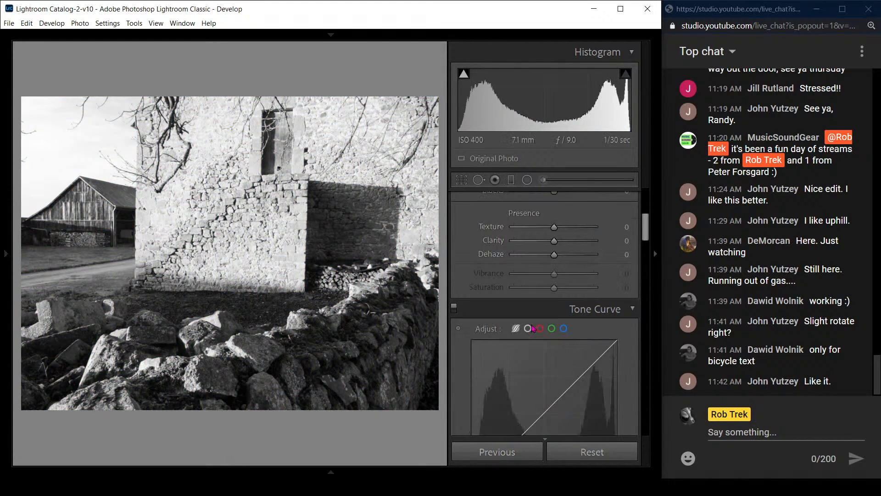
{"action": "left_click_drag", "start_coordinate": [554, 254], "coordinate": [582, 258]}
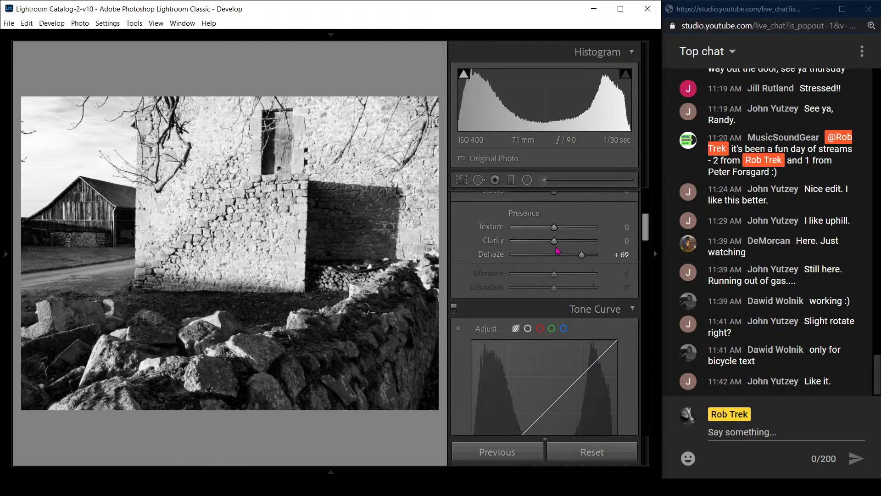
{"action": "left_click_drag", "start_coordinate": [556, 248], "coordinate": [596, 255]}
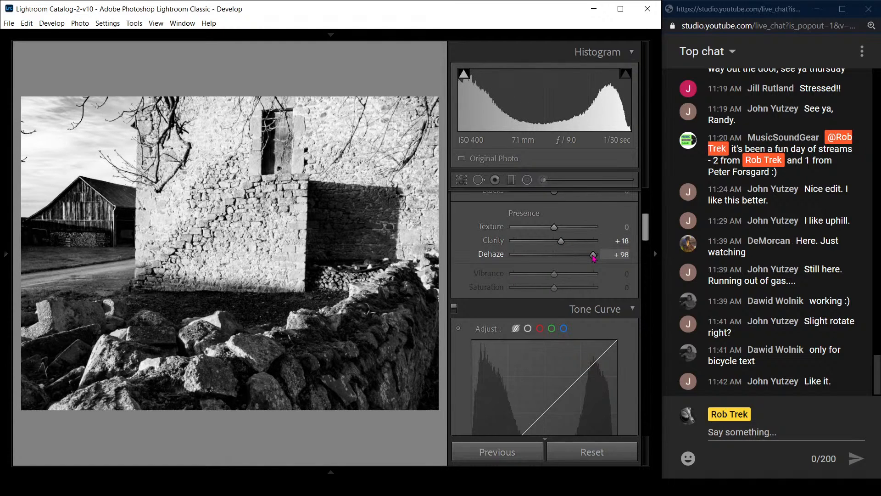
{"action": "left_click_drag", "start_coordinate": [556, 230], "coordinate": [570, 230]}
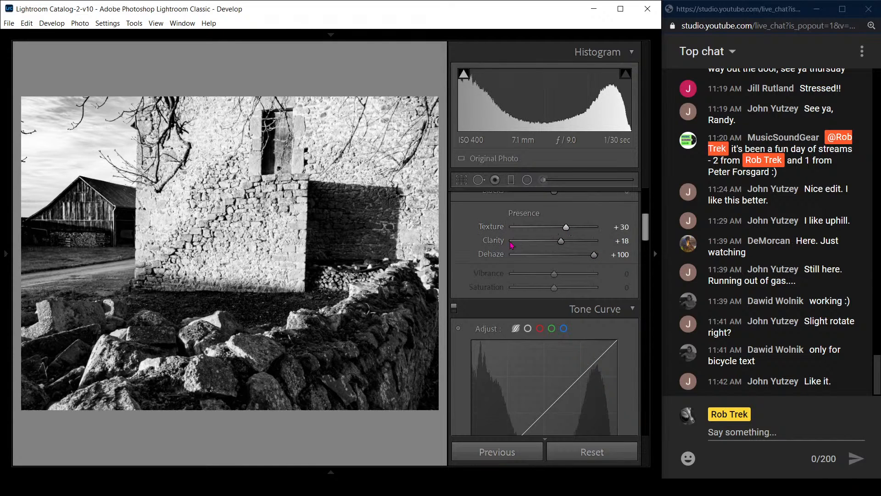
Step: Adjust the stone building photo's tones to Highlights -100, Shadows +35, Whites +4 and Blacks -30
{"action": "scroll", "coordinate": [557, 352], "scroll_direction": "up", "scroll_amount": 5}
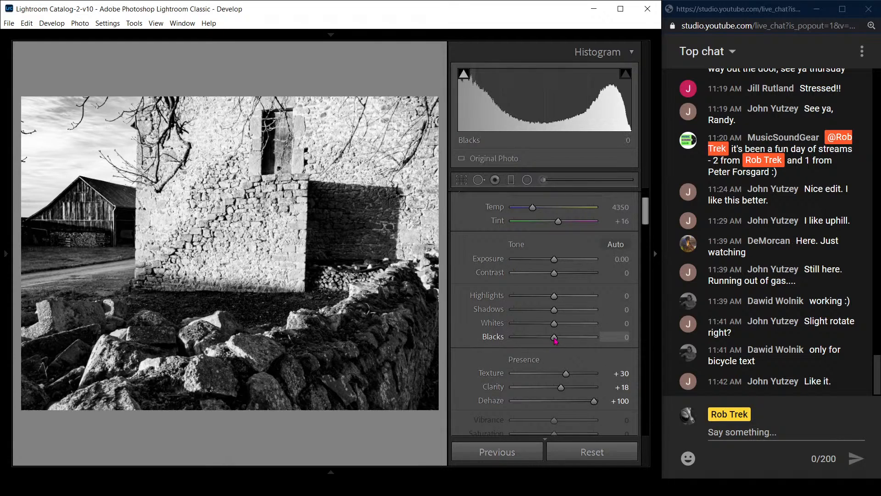
{"action": "left_click_drag", "start_coordinate": [554, 337], "coordinate": [549, 340]}
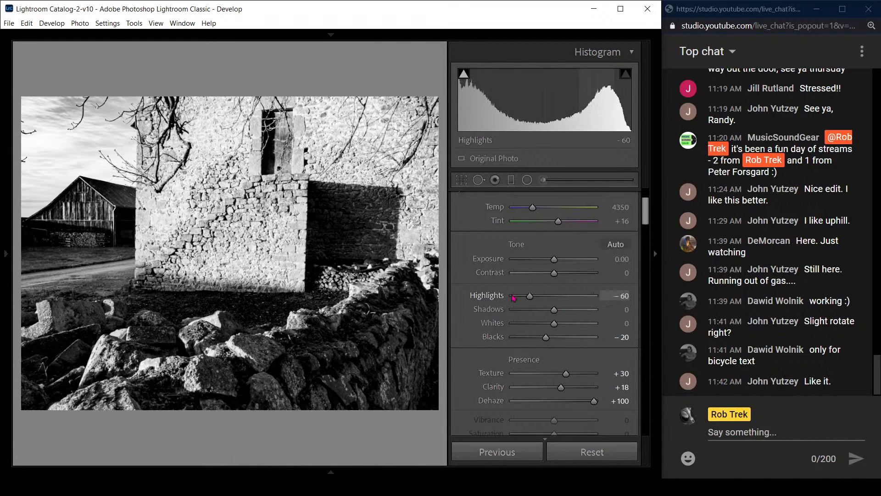
{"action": "left_click_drag", "start_coordinate": [554, 295], "coordinate": [546, 341]}
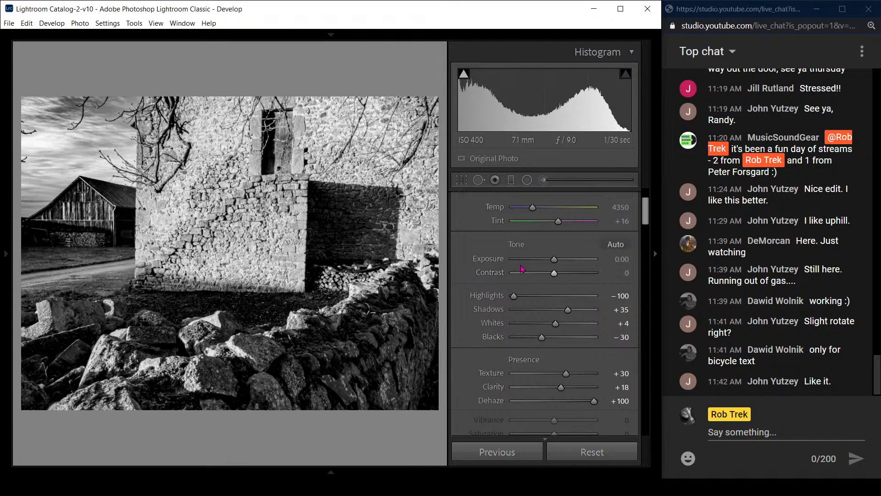
Step: Set the stone building photo's Color noise reduction to 14, Sharpening Amount to 84 and Masking to 59
{"action": "scroll", "coordinate": [488, 299], "scroll_direction": "down", "scroll_amount": 10}
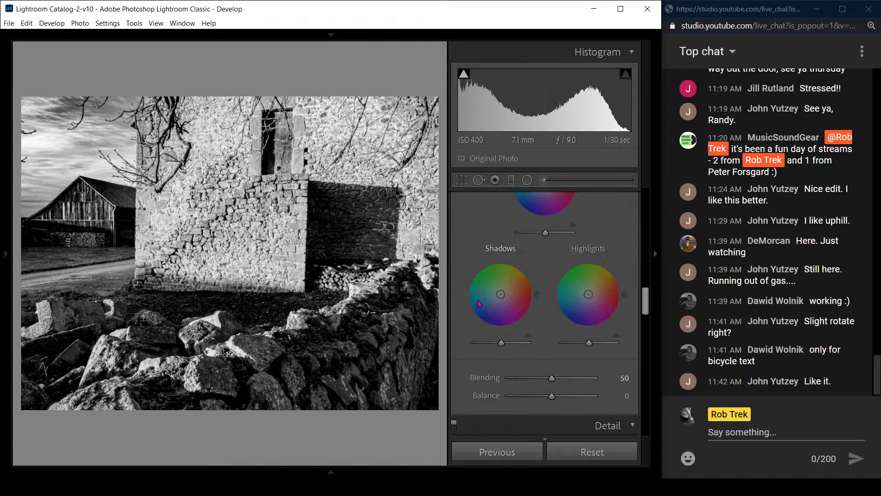
{"action": "scroll", "coordinate": [478, 303], "scroll_direction": "down", "scroll_amount": 5}
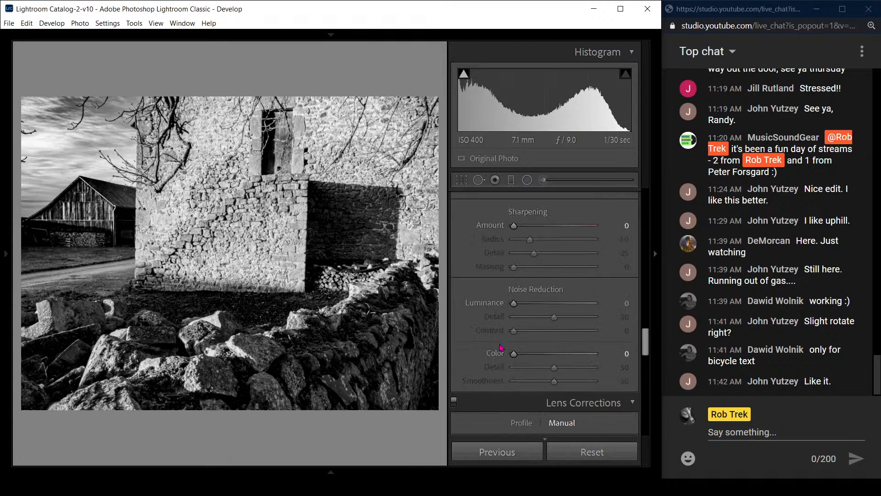
{"action": "left_click_drag", "start_coordinate": [513, 353], "coordinate": [530, 359]}
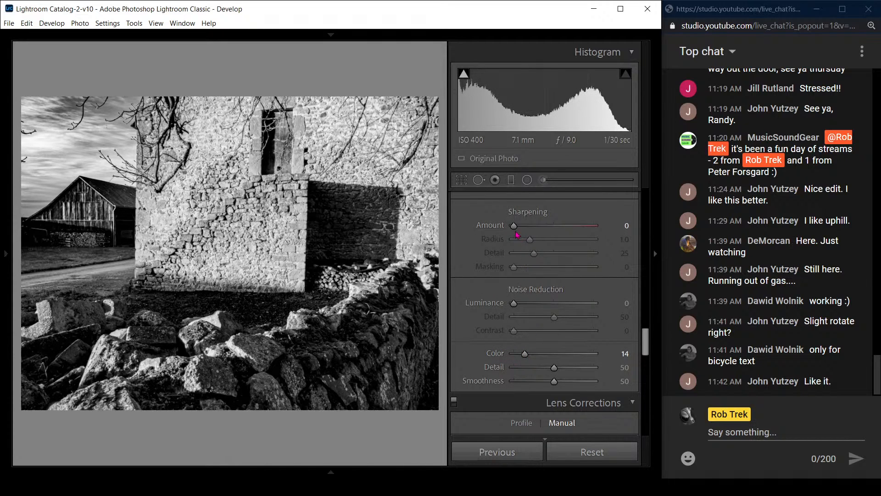
{"action": "left_click_drag", "start_coordinate": [517, 230], "coordinate": [559, 229]}
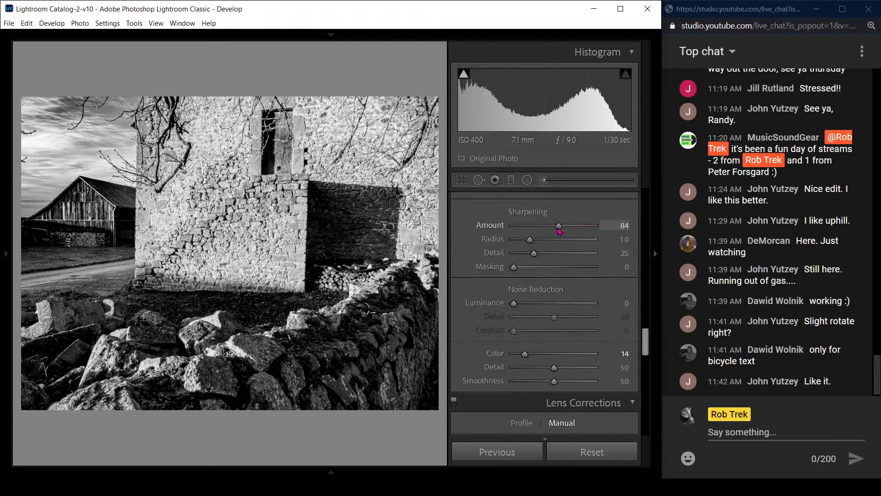
{"action": "left_click_drag", "start_coordinate": [514, 267], "coordinate": [564, 273]}
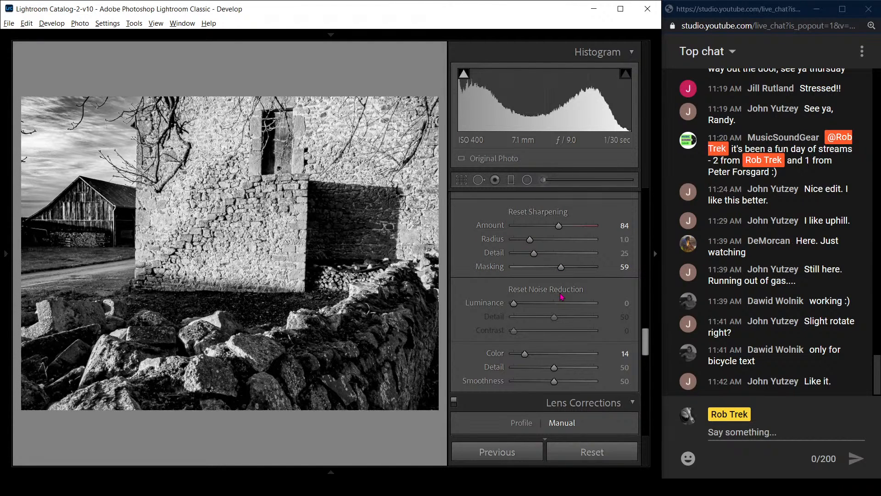
Step: Start cropping the stone building photo with the aspect ratio set to 1 x 1
{"action": "scroll", "coordinate": [557, 362], "scroll_direction": "down", "scroll_amount": 5}
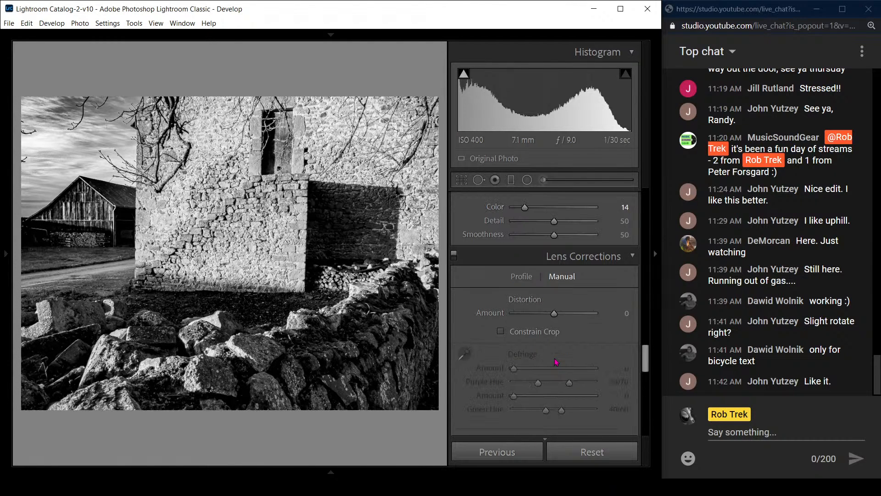
{"action": "scroll", "coordinate": [557, 362], "scroll_direction": "down", "scroll_amount": 5}
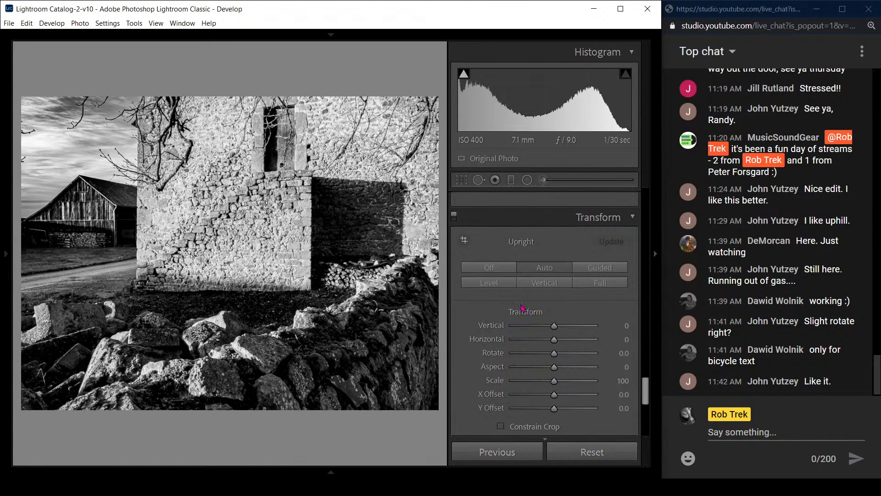
{"action": "left_click", "coordinate": [462, 180]}
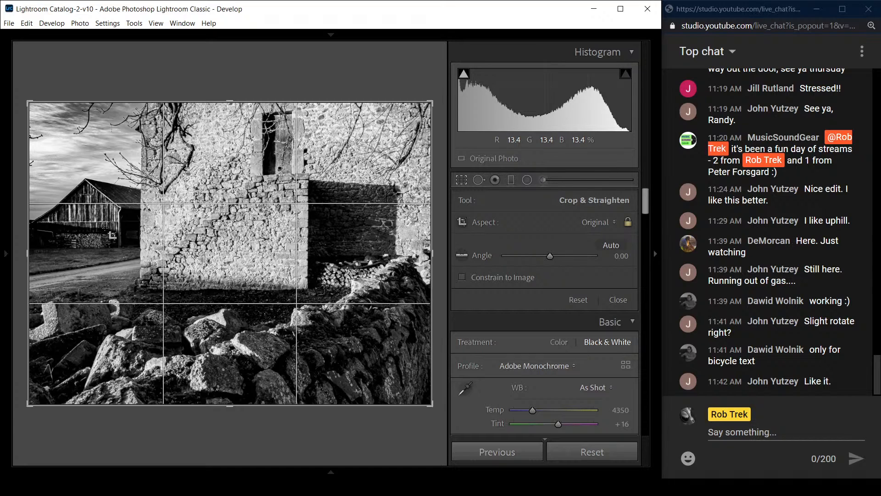
{"action": "left_click", "coordinate": [461, 180]}
{"action": "left_click", "coordinate": [461, 187]}
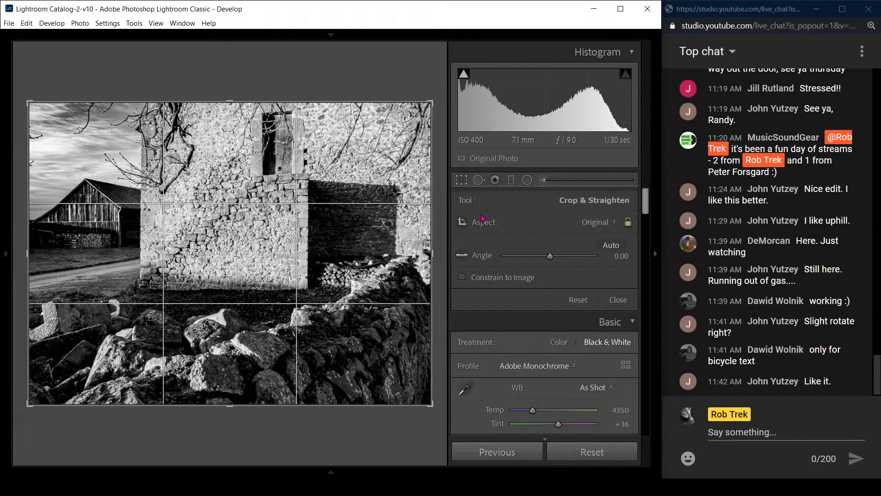
{"action": "left_click", "coordinate": [595, 228]}
{"action": "left_click", "coordinate": [576, 271]}
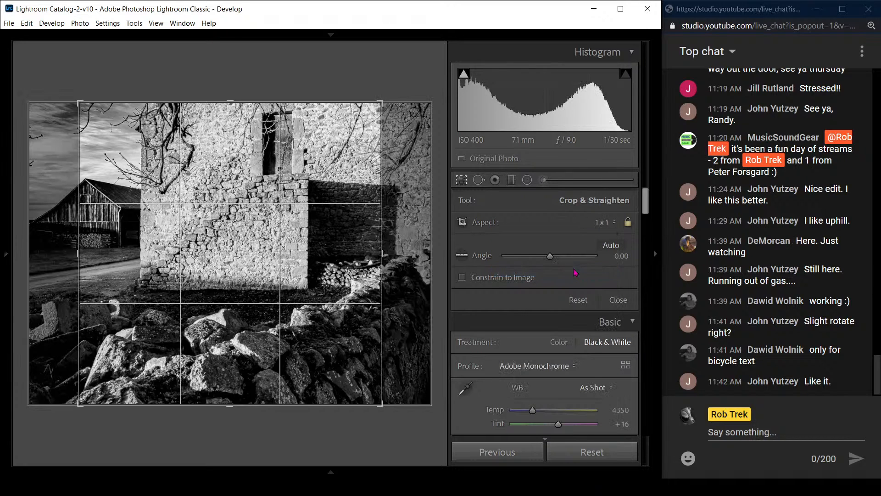
Step: Shift the square crop to include the barn, tighten it around the wall and foreground rocks, and apply it
{"action": "left_click_drag", "start_coordinate": [308, 253], "coordinate": [393, 262]}
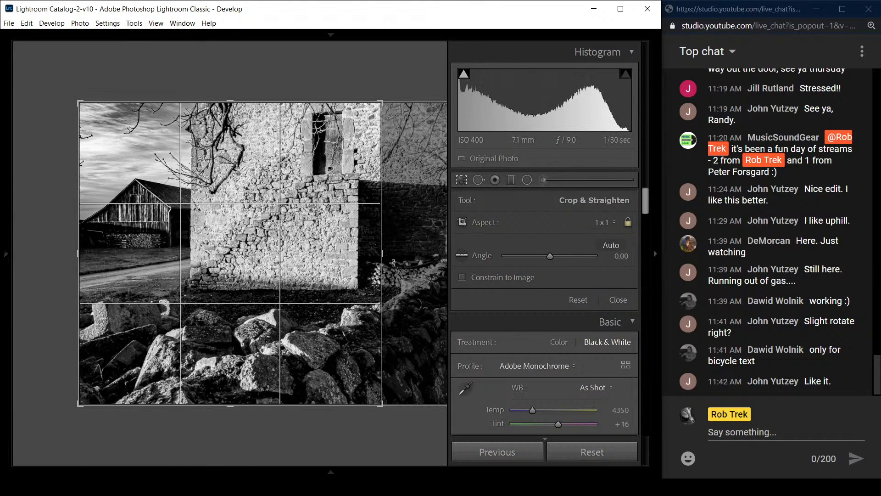
{"action": "left_click_drag", "start_coordinate": [383, 408], "coordinate": [368, 389]}
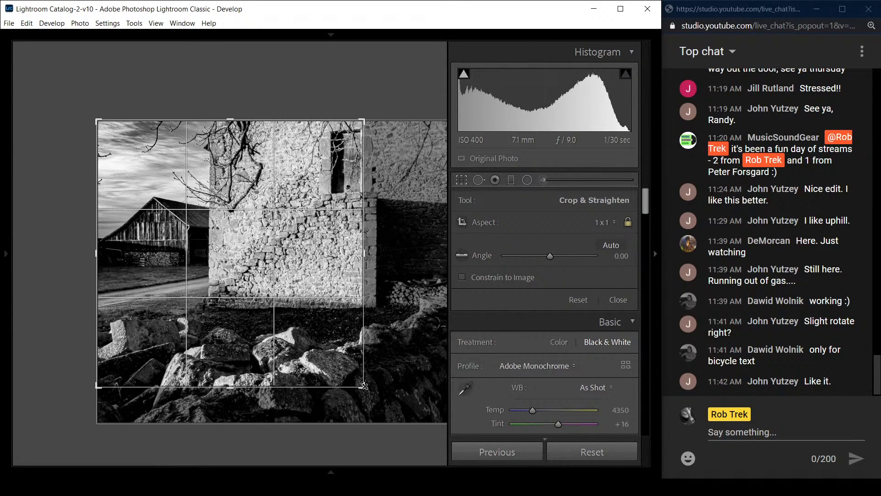
{"action": "left_click_drag", "start_coordinate": [362, 387], "coordinate": [377, 397]}
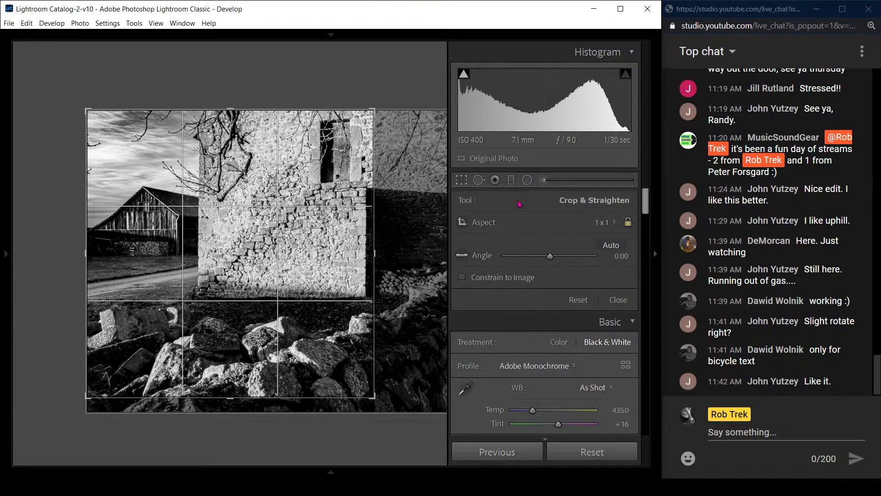
{"action": "left_click", "coordinate": [462, 179]}
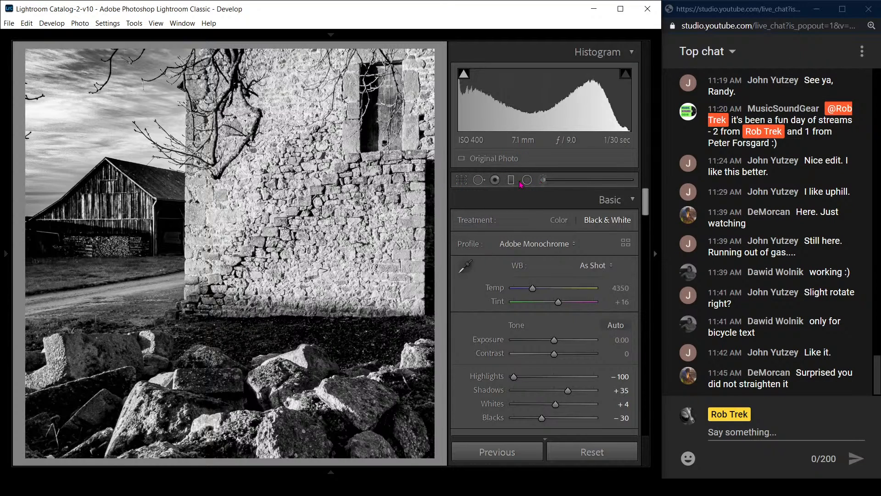
Step: Heal the stray twigs in the sky along the photo's edge above the barn, using a size 75 Heal brush
{"action": "left_click", "coordinate": [480, 181]}
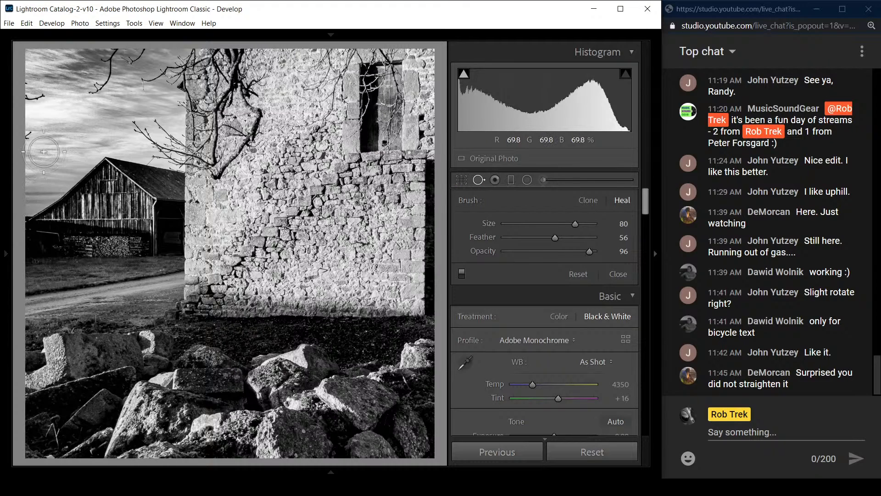
{"action": "scroll", "coordinate": [44, 102], "scroll_direction": "down", "scroll_amount": 4}
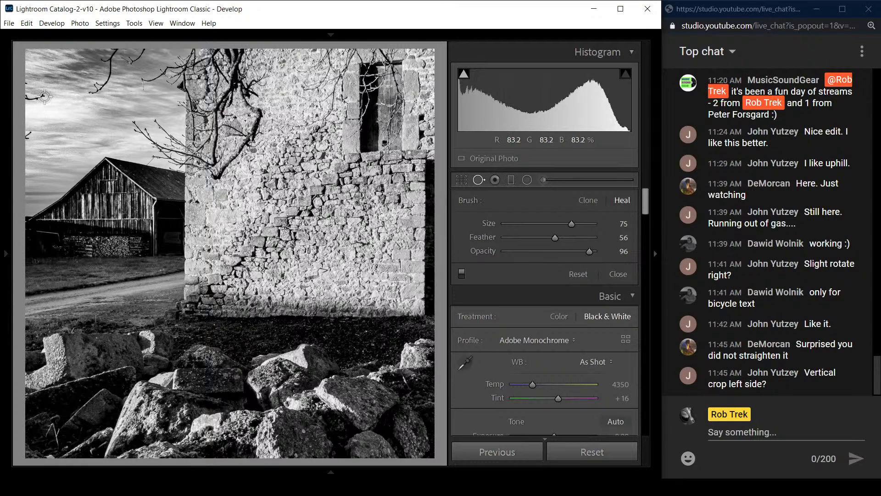
{"action": "left_click_drag", "start_coordinate": [40, 96], "coordinate": [33, 97]}
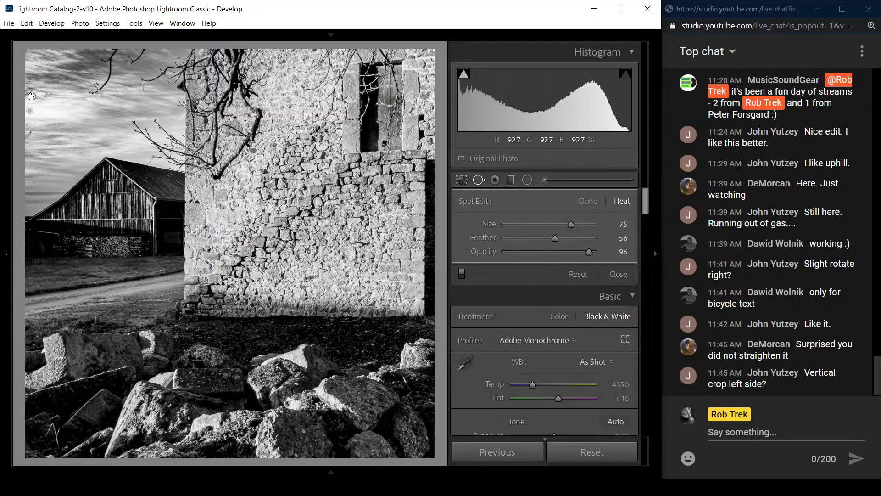
{"action": "mouse_move", "coordinate": [41, 105]}
{"action": "left_mouse_down"}
{"action": "mouse_move", "coordinate": [63, 121]}
{"action": "mouse_move", "coordinate": [94, 99]}
{"action": "mouse_move", "coordinate": [102, 109]}
{"action": "left_mouse_up"}
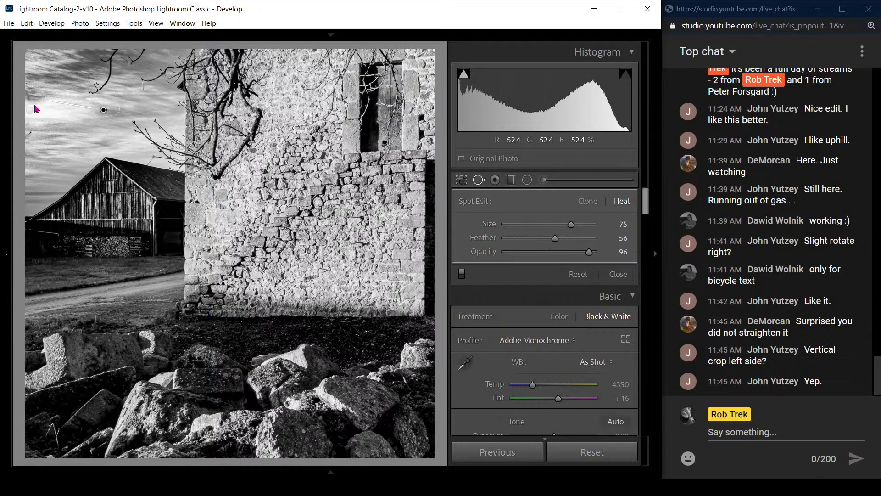
{"action": "left_click_drag", "start_coordinate": [36, 109], "coordinate": [30, 133]}
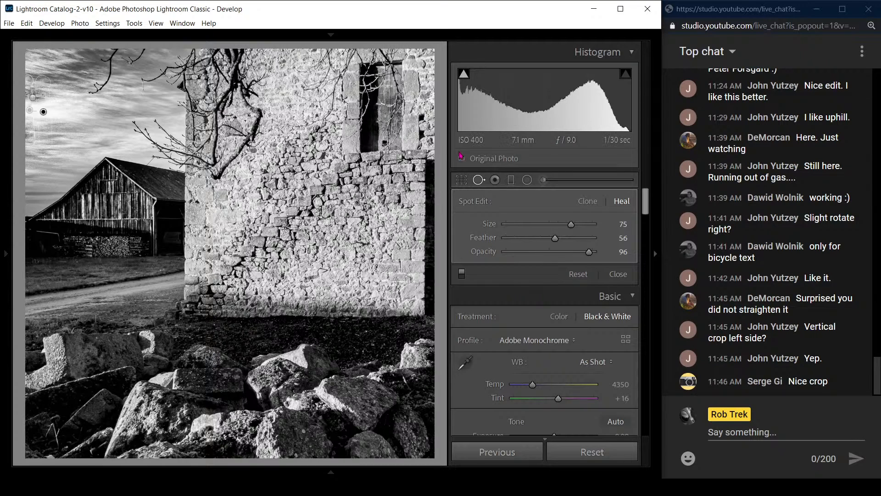
{"action": "left_click", "coordinate": [477, 180]}
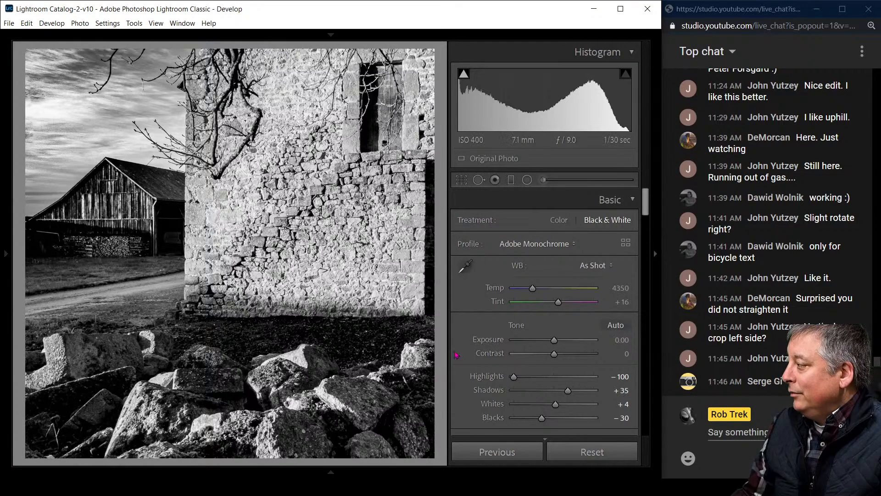
{"action": "left_click_drag", "start_coordinate": [645, 202], "coordinate": [644, 354]}
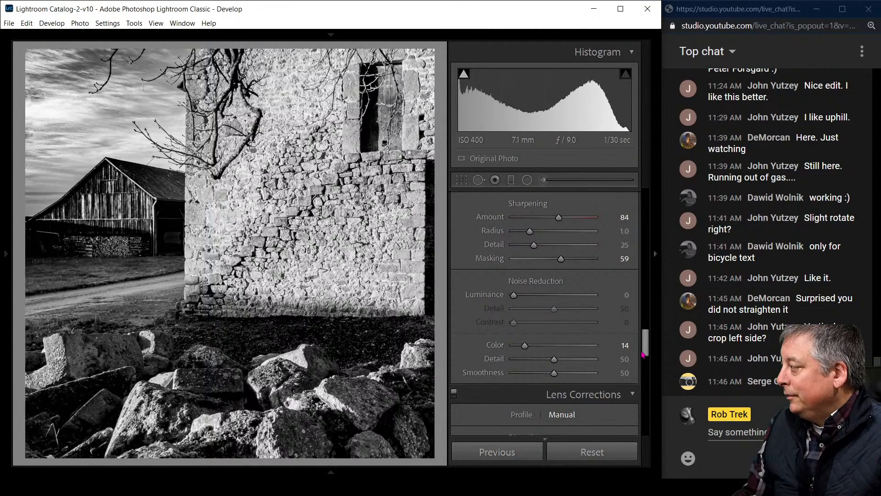
{"action": "scroll", "coordinate": [646, 376], "scroll_direction": "down", "scroll_amount": 5}
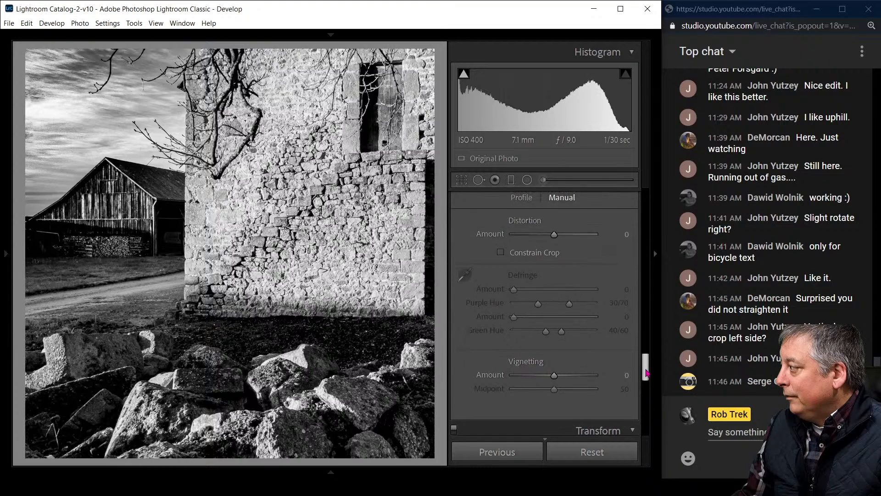
{"action": "left_click_drag", "start_coordinate": [646, 367], "coordinate": [646, 372]}
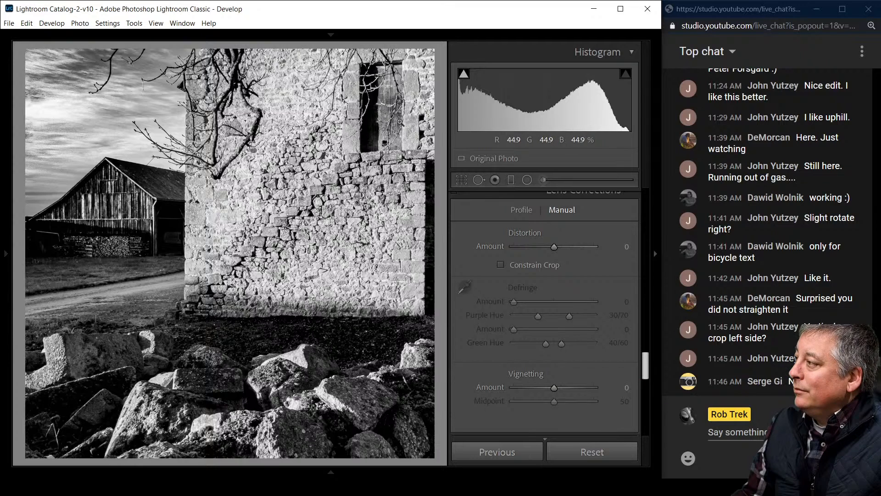
{"action": "left_click", "coordinate": [461, 180]}
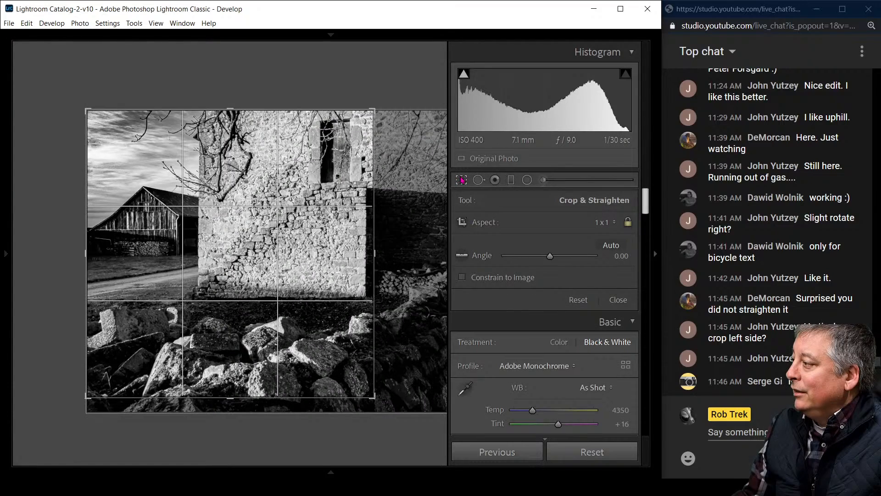
{"action": "left_click", "coordinate": [462, 180]}
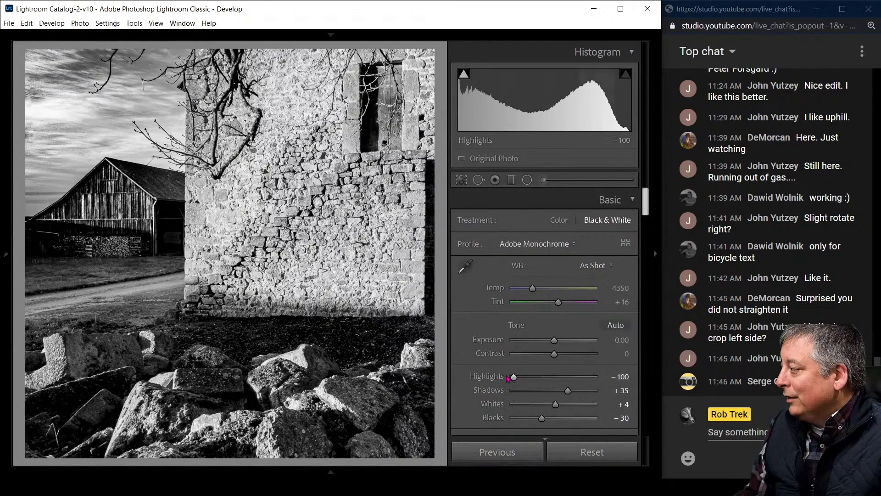
Step: Add a post-crop vignette with Amount -35, Midpoint 41 and Feather 100
{"action": "left_click_drag", "start_coordinate": [646, 202], "coordinate": [654, 423]}
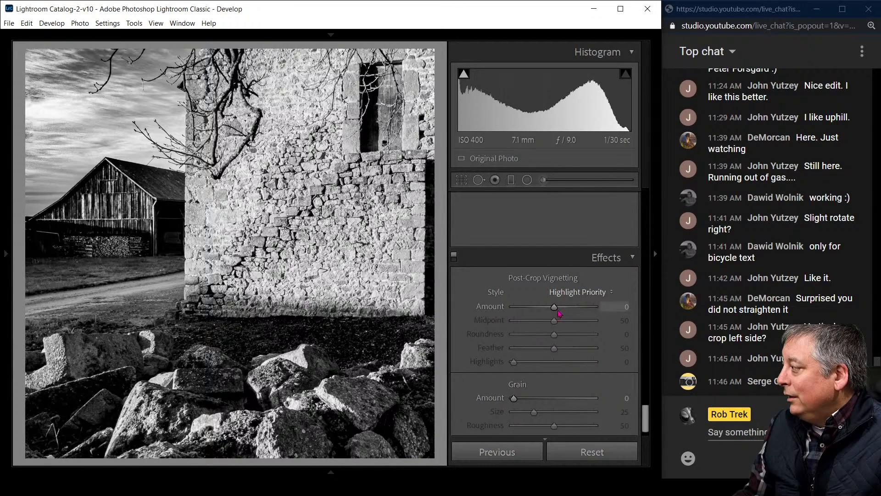
{"action": "mouse_move", "coordinate": [554, 307]}
{"action": "left_mouse_down"}
{"action": "mouse_move", "coordinate": [540, 313]}
{"action": "mouse_move", "coordinate": [550, 323]}
{"action": "left_mouse_up"}
{"action": "left_click_drag", "start_coordinate": [546, 324], "coordinate": [595, 354]}
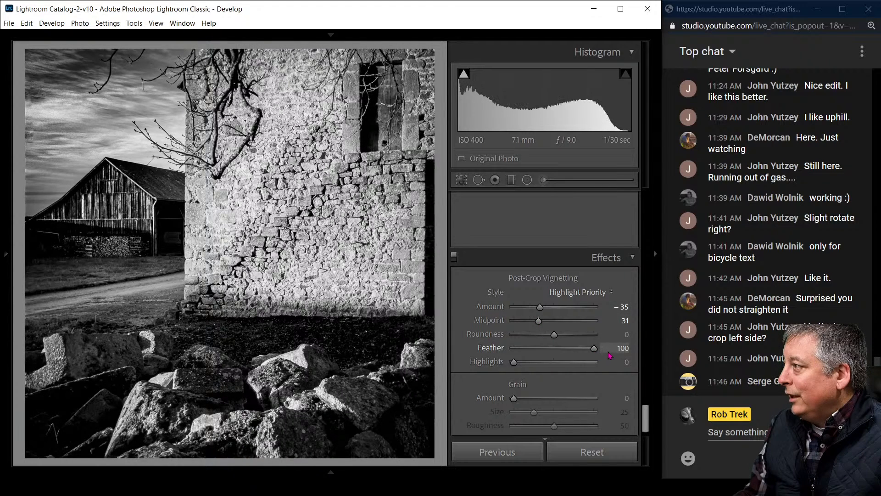
{"action": "mouse_move", "coordinate": [539, 322]}
{"action": "left_mouse_down"}
{"action": "mouse_move", "coordinate": [529, 326]}
{"action": "mouse_move", "coordinate": [547, 325]}
{"action": "left_mouse_up"}
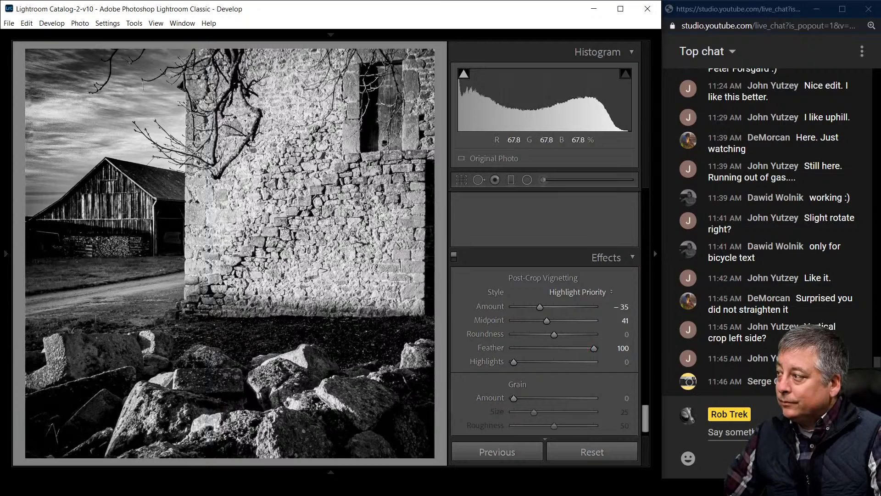
Step: Create a virtual copy of the black-and-white photo and reset all adjustments on the original in the Library grid
{"action": "right_click", "coordinate": [244, 232]}
{"action": "left_click", "coordinate": [303, 375]}
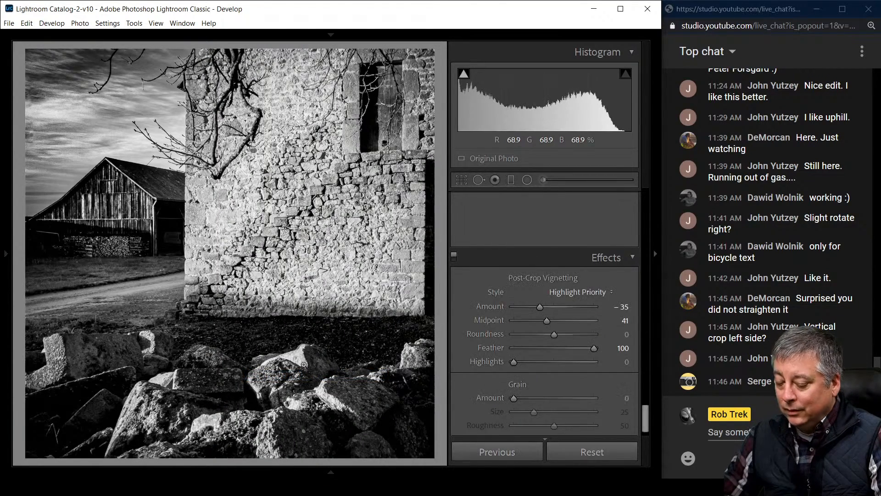
{"action": "key", "text": "g"}
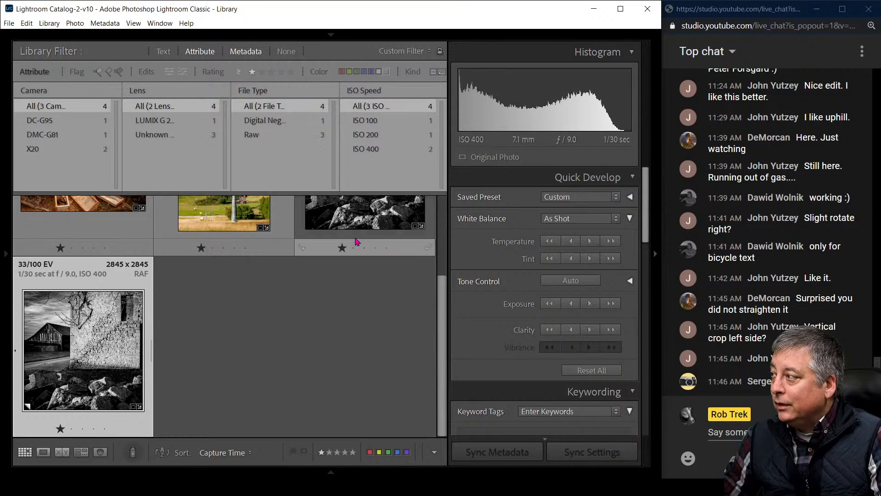
{"action": "left_click", "coordinate": [363, 221]}
{"action": "scroll", "coordinate": [354, 276], "scroll_direction": "down", "scroll_amount": 1}
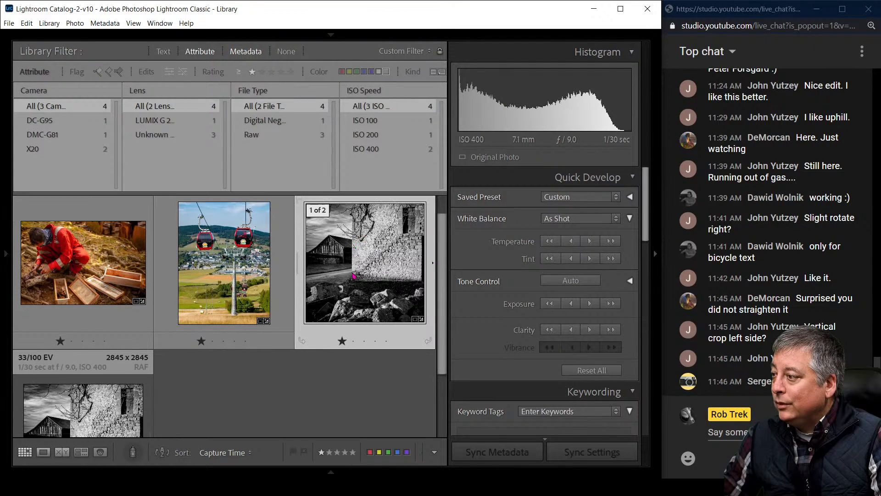
{"action": "left_click", "coordinate": [590, 376]}
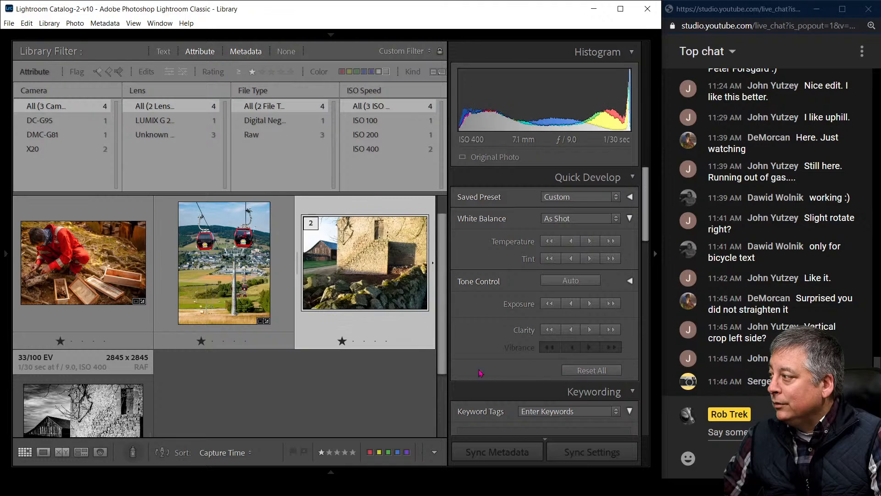
Step: Compare the reset color original with the black-and-white copy side by side, with the side panels hidden
{"action": "scroll", "coordinate": [361, 328], "scroll_direction": "down", "scroll_amount": 1}
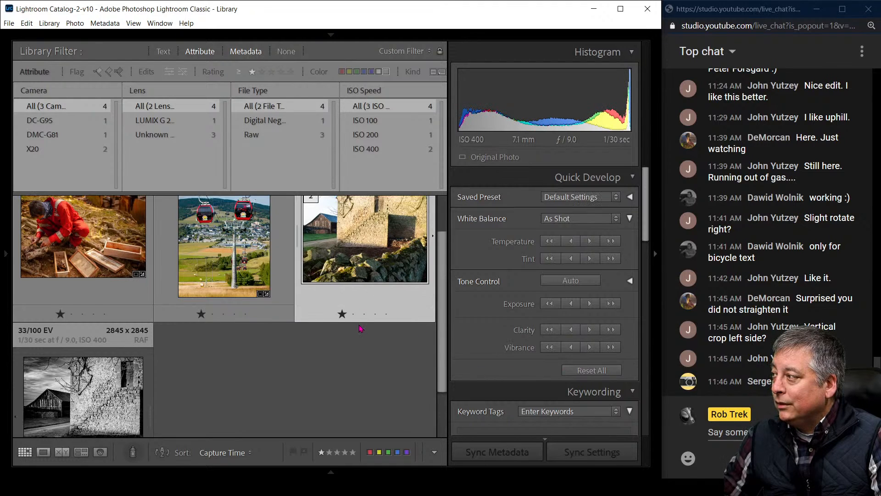
{"action": "left_click", "coordinate": [95, 412], "text": "ctrl"}
{"action": "key", "text": "c"}
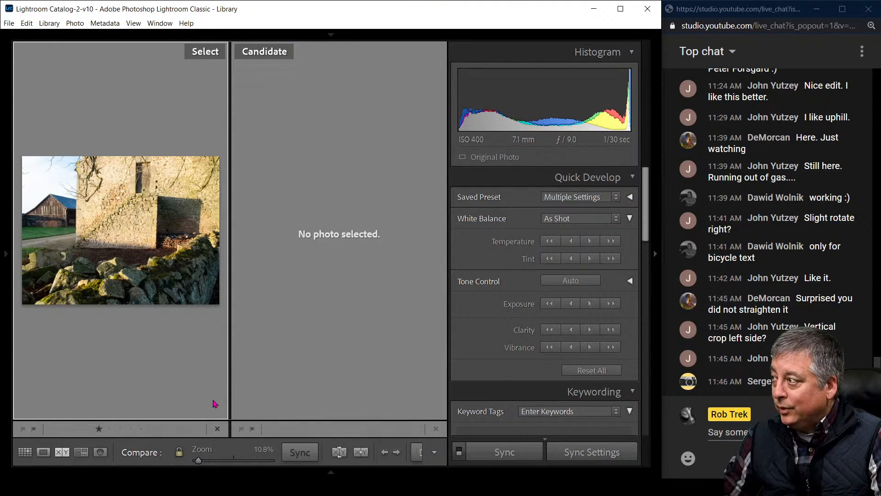
{"action": "key", "text": "F7"}
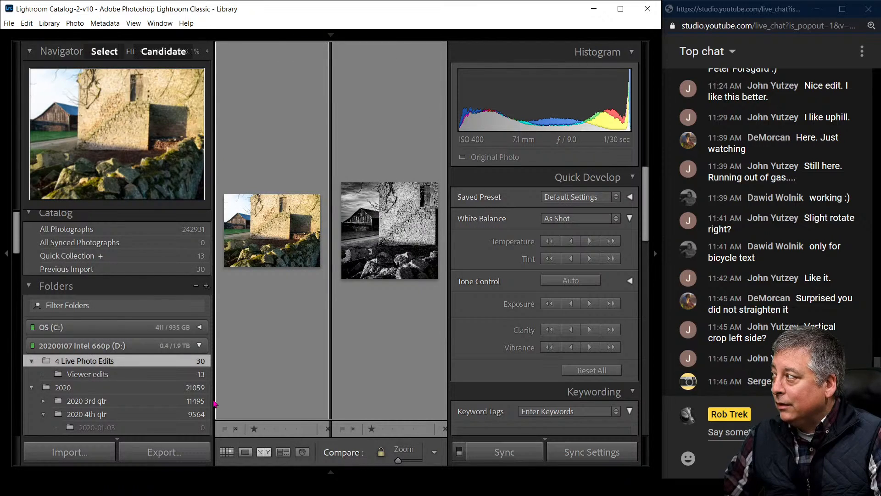
{"action": "key", "text": "Tab"}
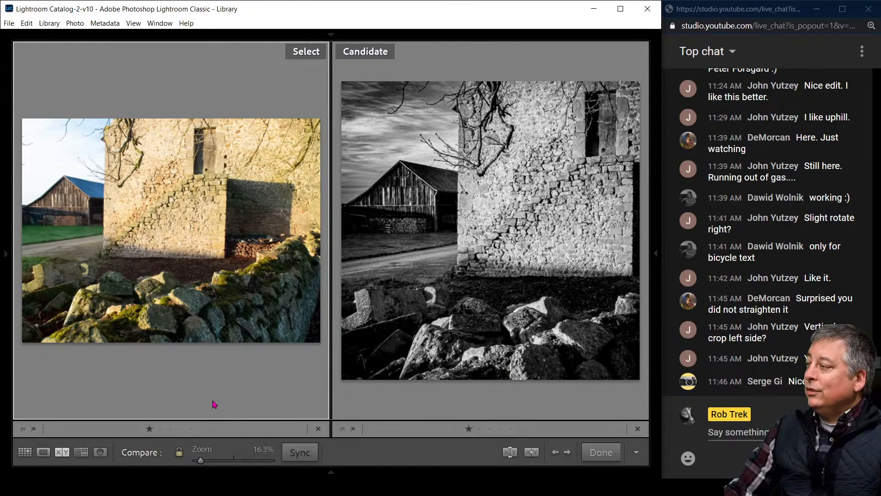
{"action": "mouse_move", "coordinate": [206, 494]}
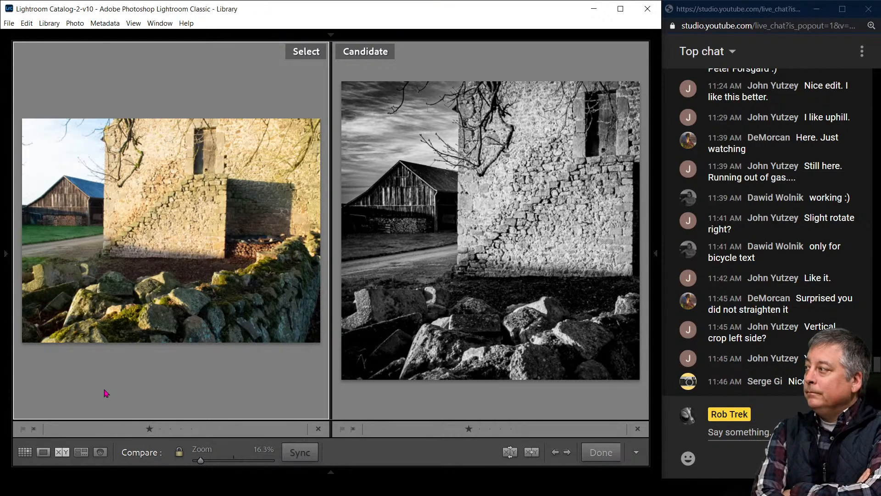
Step: Maximize the window, inspect the stone wall in both versions at 100%, and return to the full-photo comparison
{"action": "left_click", "coordinate": [628, 10]}
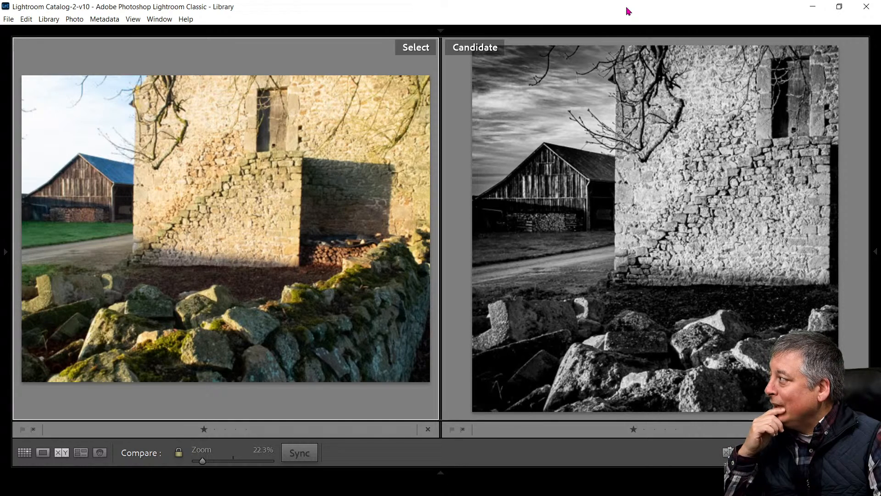
{"action": "left_click", "coordinate": [638, 261]}
{"action": "left_click", "coordinate": [639, 262]}
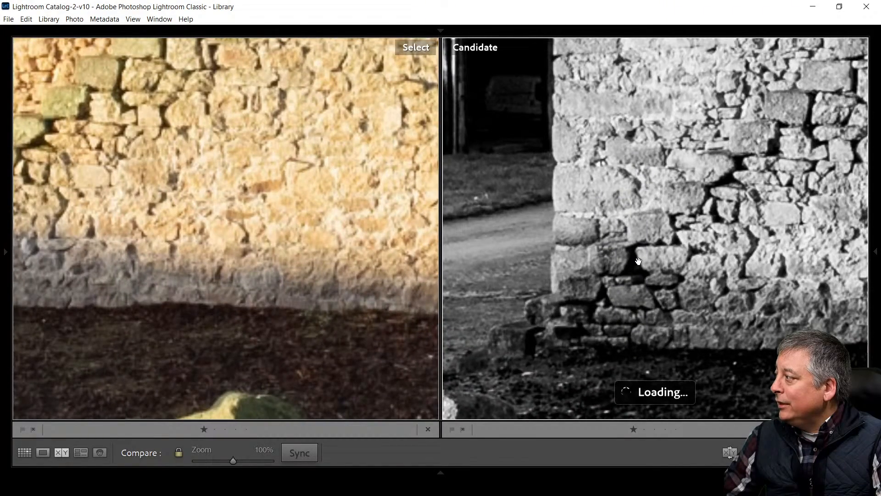
{"action": "left_click", "coordinate": [645, 235]}
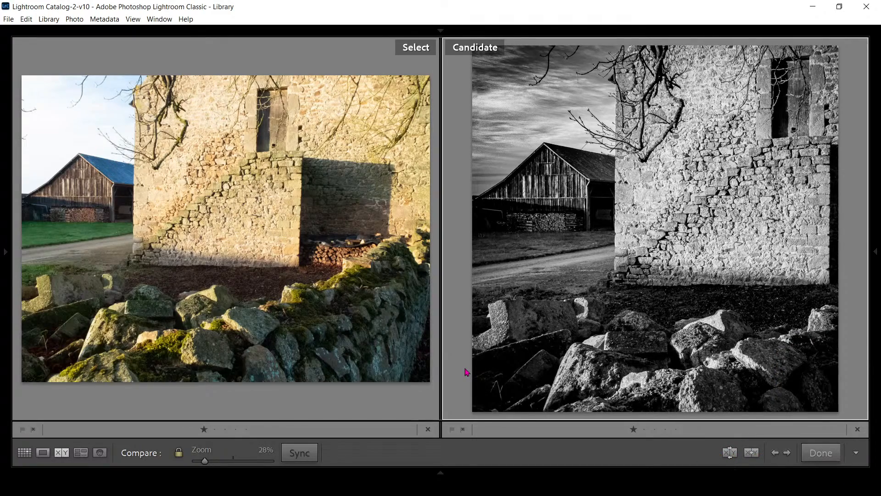
Step: View the black-and-white photo full screen, and return to the Library grid in a smaller window beside the live chat
{"action": "key", "text": "f"}
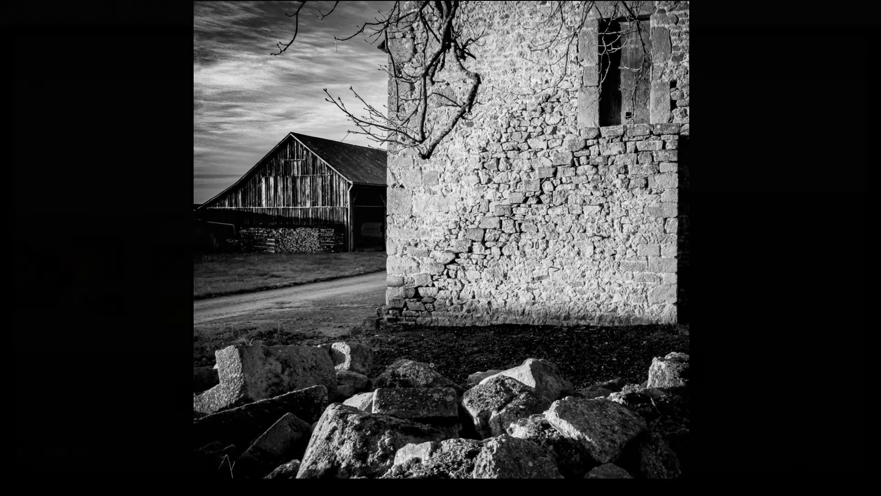
{"action": "key", "text": "g"}
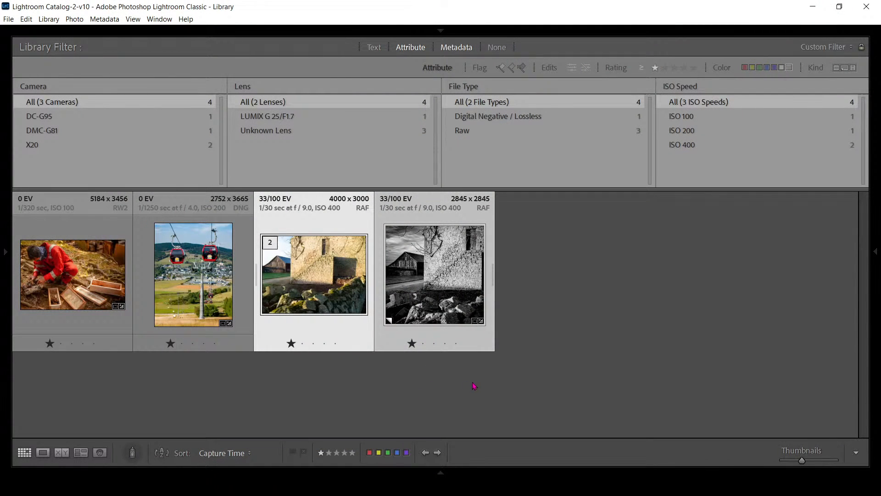
{"action": "double_click", "coordinate": [593, 3]}
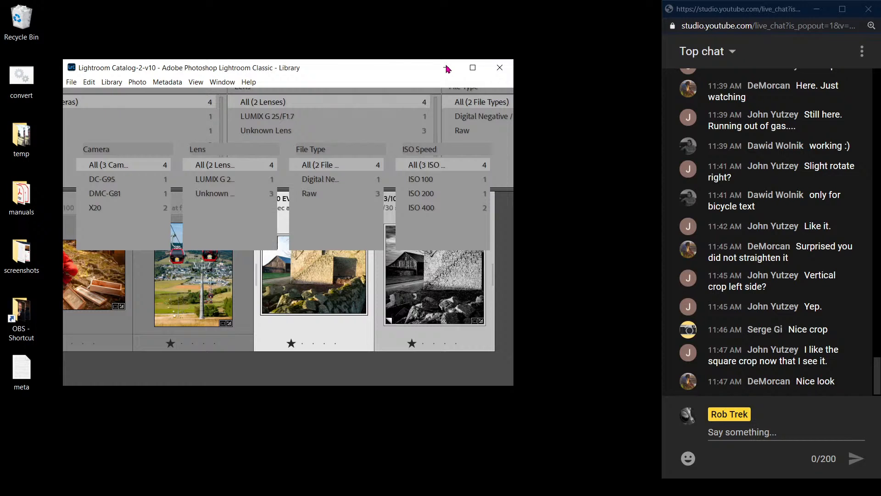
{"action": "mouse_move", "coordinate": [403, 69]}
{"action": "left_mouse_down"}
{"action": "mouse_move", "coordinate": [401, 9]}
{"action": "mouse_move", "coordinate": [349, 2]}
{"action": "mouse_move", "coordinate": [2, 5]}
{"action": "mouse_move", "coordinate": [3, 46]}
{"action": "left_mouse_up"}
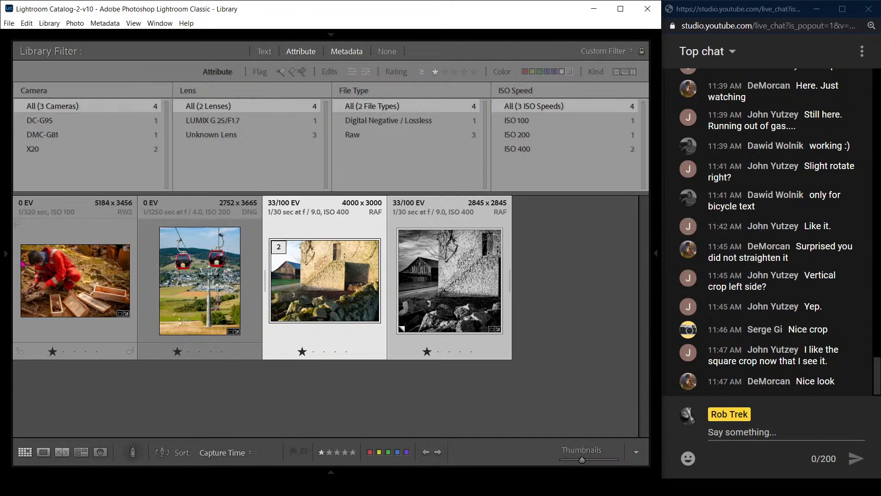
Step: Open the Viewer edits folder and clear the star rating and color label filters so all its photos are listed
{"action": "mouse_move", "coordinate": [11, 261]}
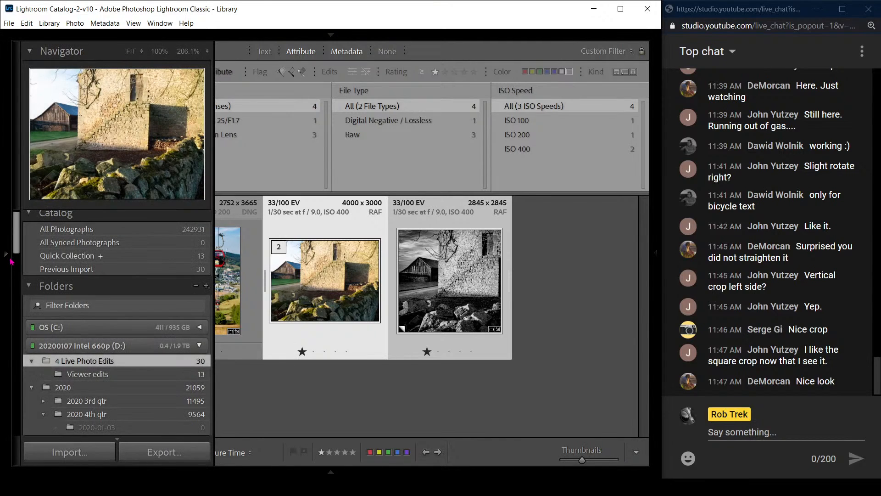
{"action": "left_click", "coordinate": [90, 374]}
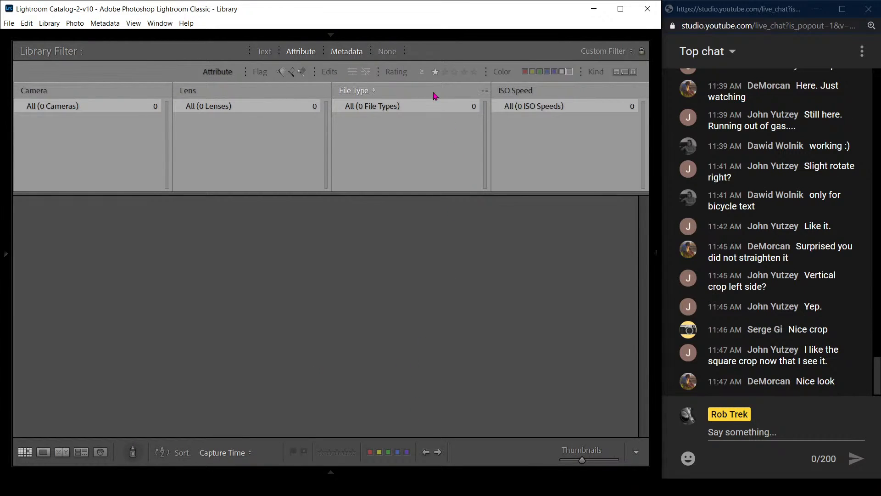
{"action": "left_click", "coordinate": [434, 73]}
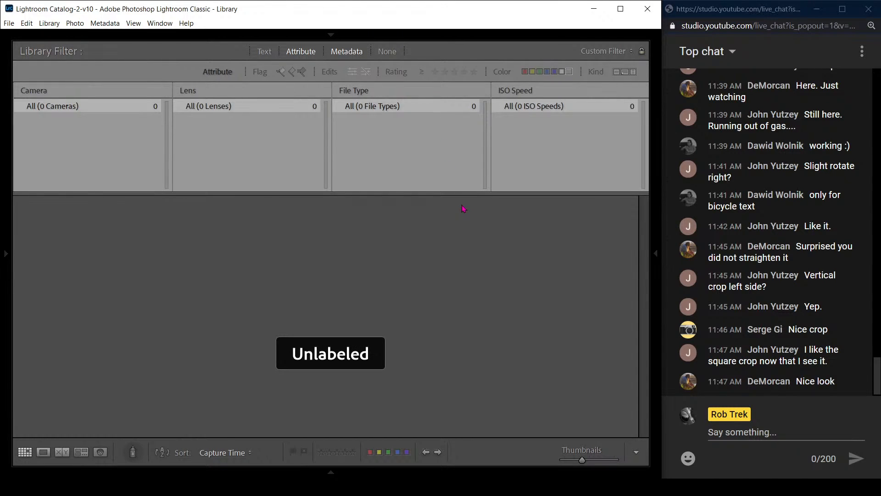
{"action": "left_click", "coordinate": [570, 73]}
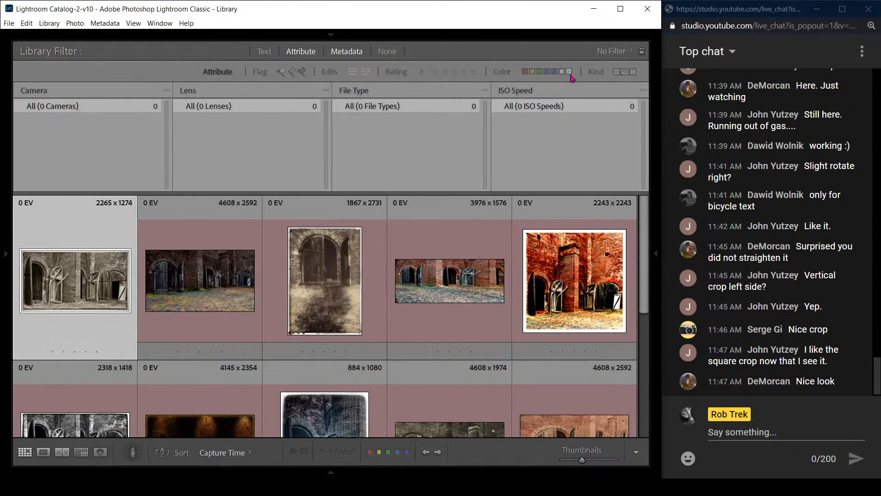
{"action": "left_click", "coordinate": [533, 72]}
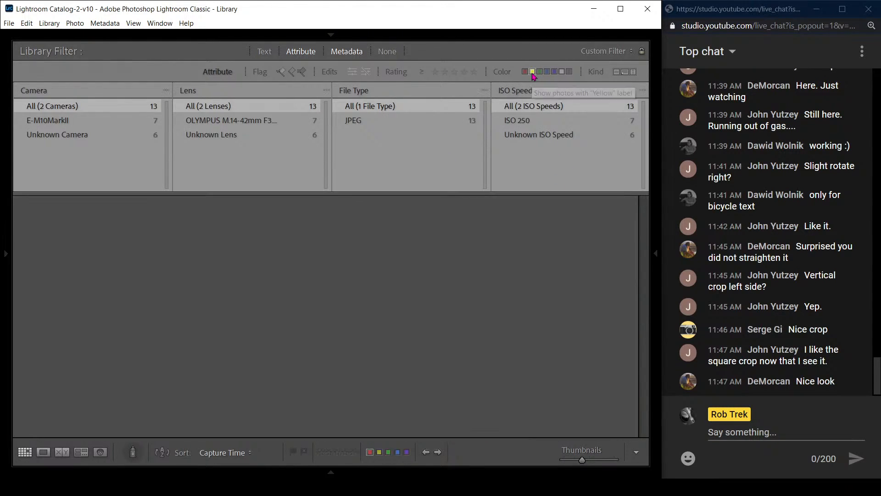
{"action": "left_click", "coordinate": [533, 72]}
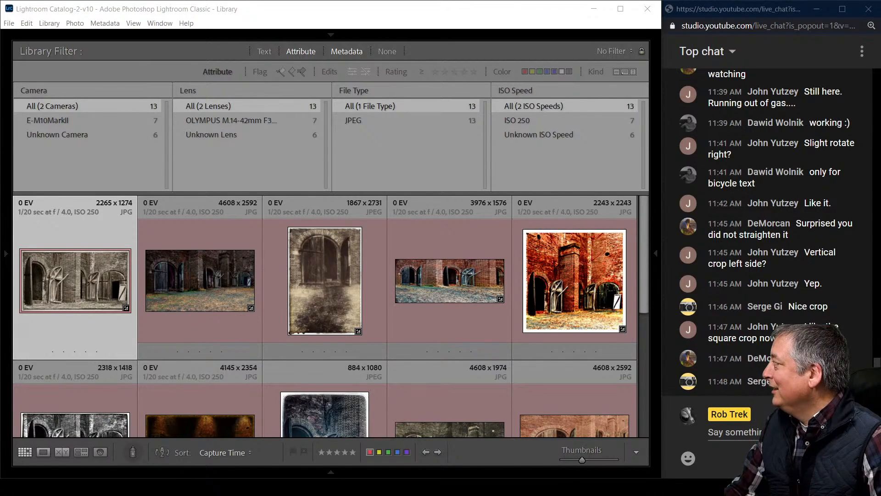
Step: Switch to Google Drive to view the original 10EM0227.ORF, close its preview, and return to Lightroom Classic with the live chat alongside
{"action": "left_click_drag", "start_coordinate": [880, 46], "coordinate": [360, 67]}
{"action": "double_click", "coordinate": [360, 66]}
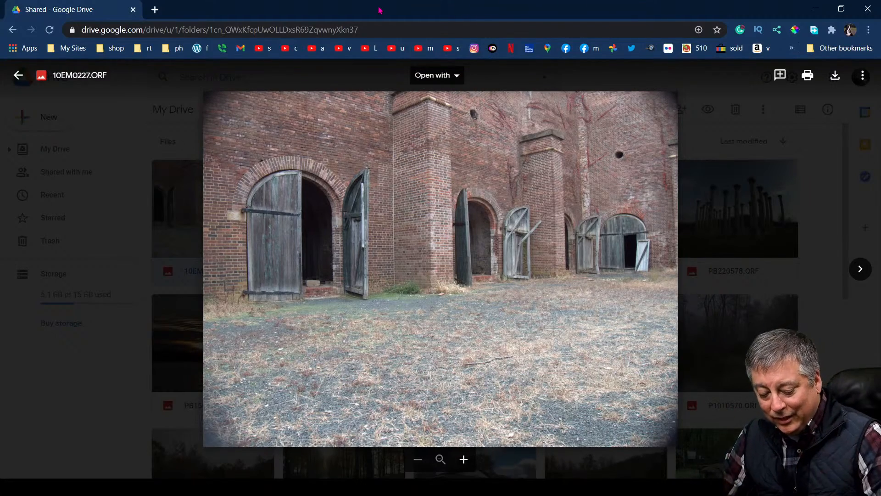
{"action": "key", "text": "Escape"}
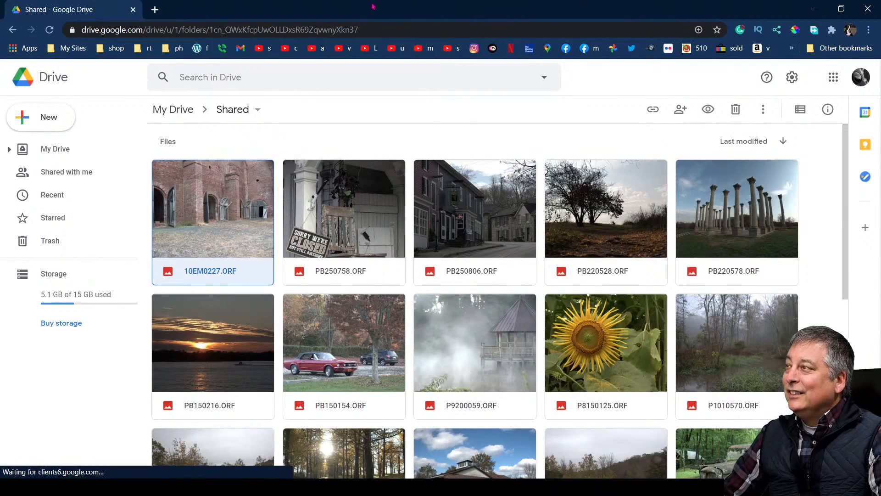
{"action": "key", "text": "alt+Tab"}
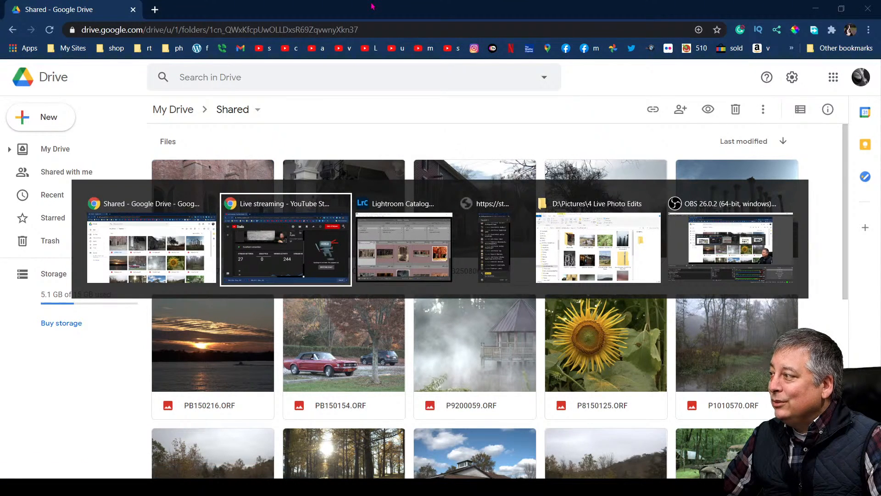
{"action": "key", "text": "alt+Tab"}
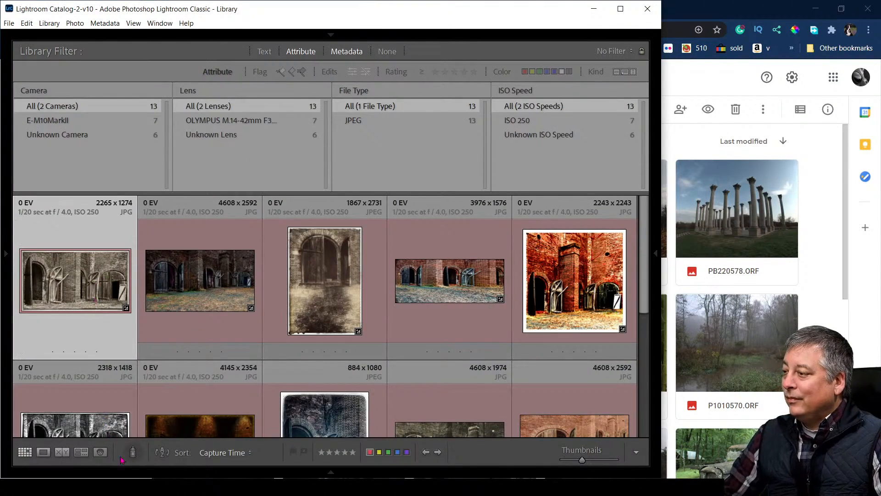
{"action": "left_click", "coordinate": [129, 487]}
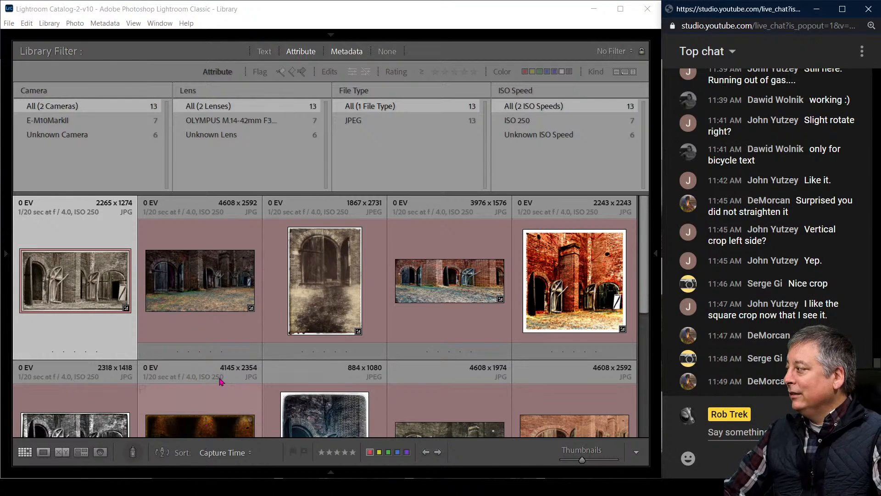
Step: Open the first sepia brick-building edit in Loupe view and cycle the info overlay to read its file name and capture details
{"action": "double_click", "coordinate": [97, 289]}
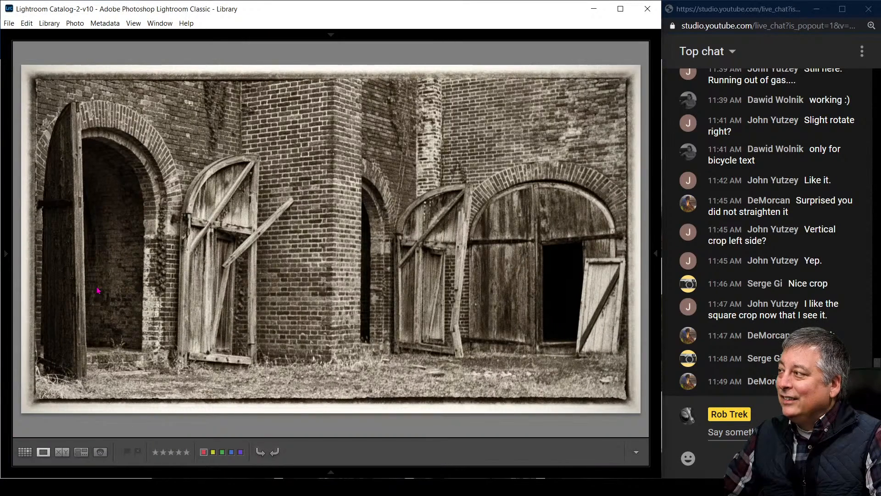
{"action": "key", "text": "i"}
{"action": "key", "text": "i"}
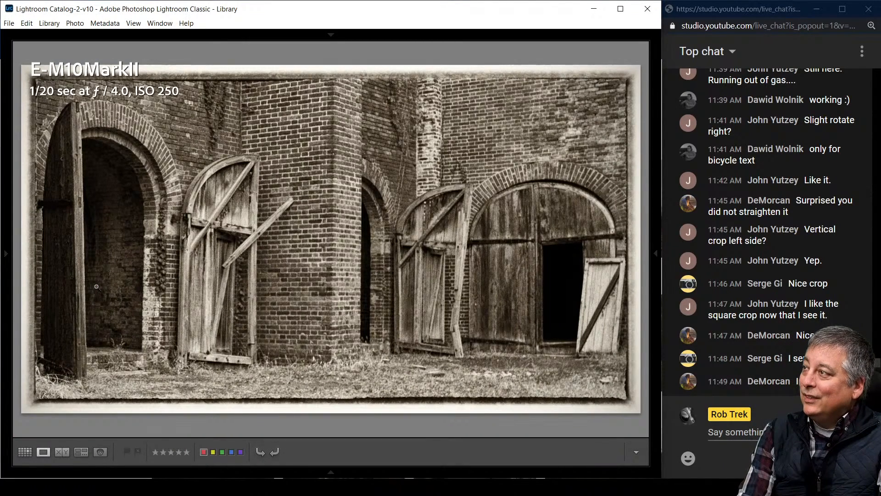
{"action": "key", "text": "i"}
{"action": "key", "text": "i"}
{"action": "key", "text": "i"}
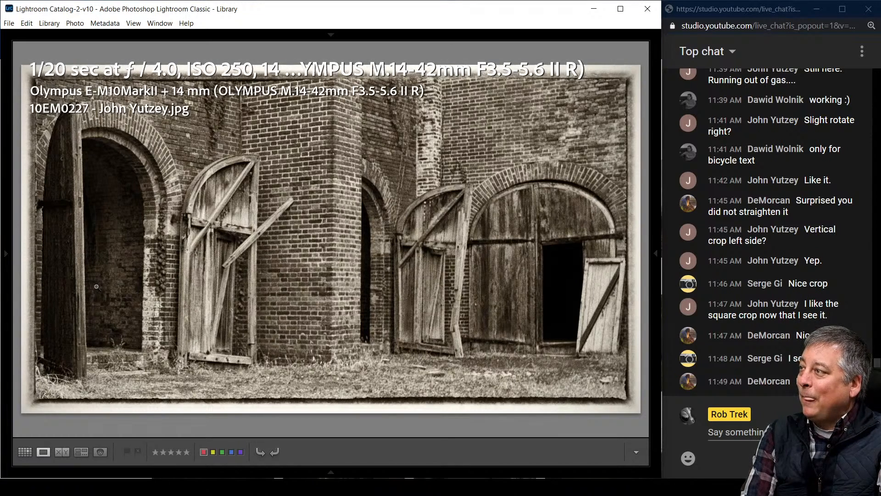
{"action": "key", "text": "i"}
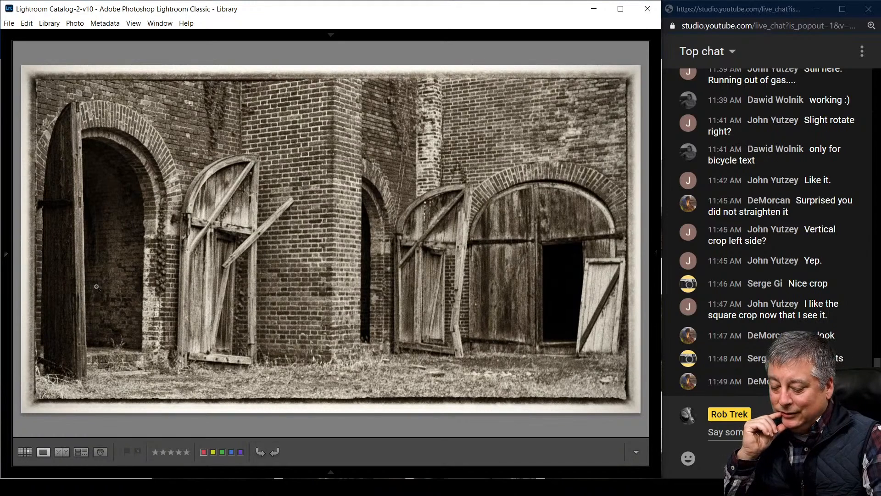
{"action": "key", "text": "i"}
{"action": "key", "text": "i"}
{"action": "key", "text": "i"}
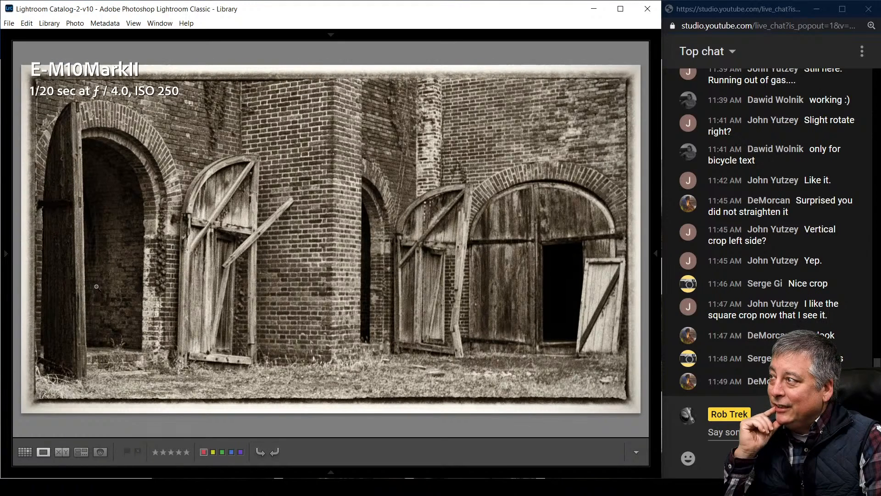
{"action": "key", "text": "i"}
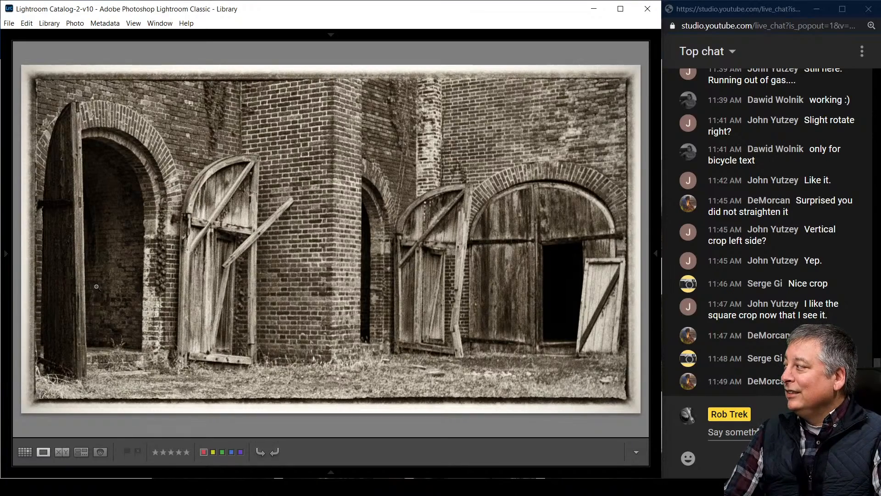
Step: Advance to the dark color edit of the brick building, check its file name in the info overlay, and hide the overlay
{"action": "key", "text": "Right"}
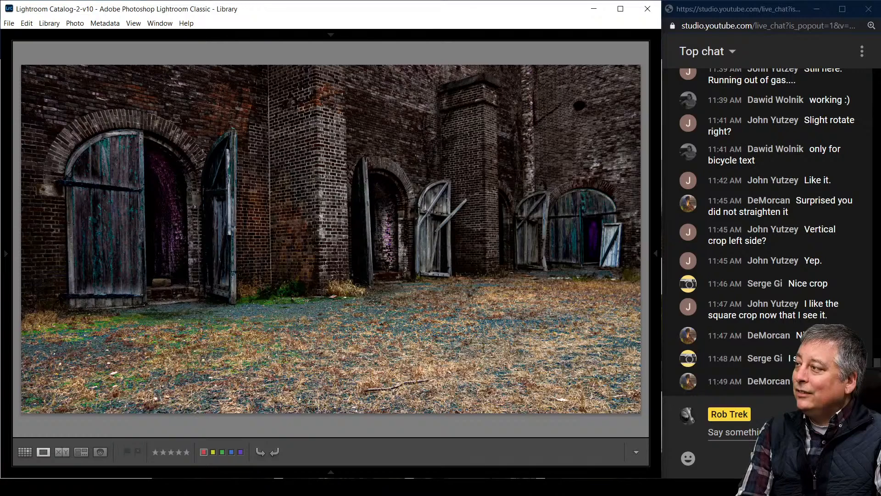
{"action": "key", "text": "i"}
{"action": "key", "text": "i"}
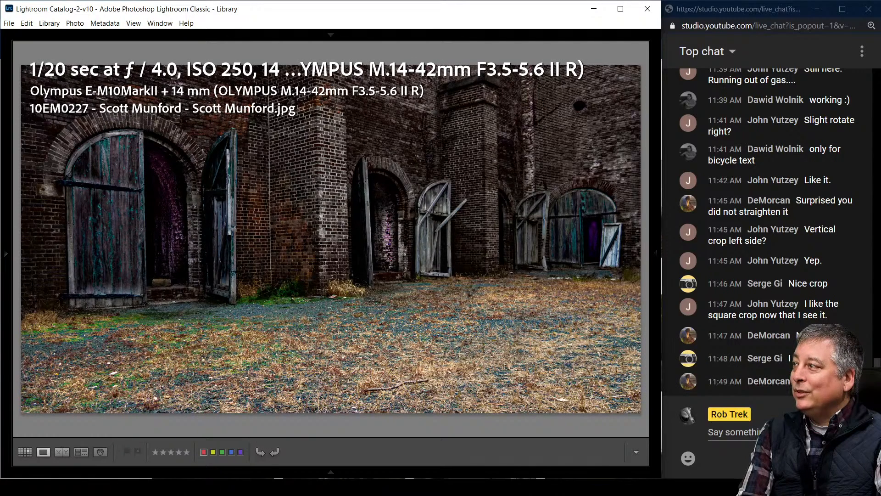
{"action": "key", "text": "i"}
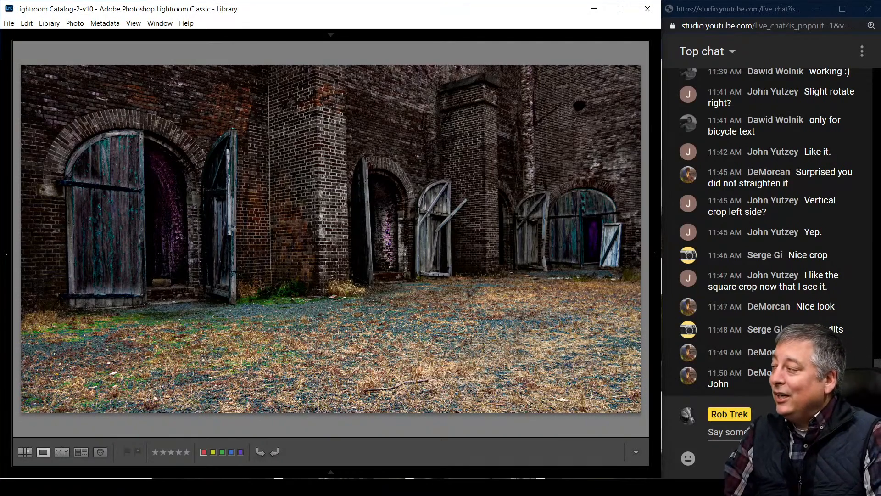
Step: Advance to the vertical sepia doorway edit, check its file name, and inspect the dark doorway zoomed in
{"action": "key", "text": "Right"}
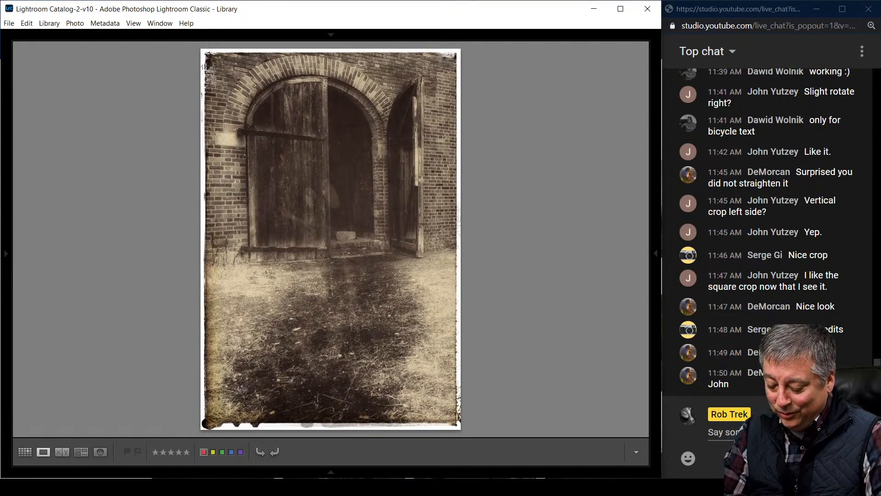
{"action": "key", "text": "i"}
{"action": "key", "text": "i"}
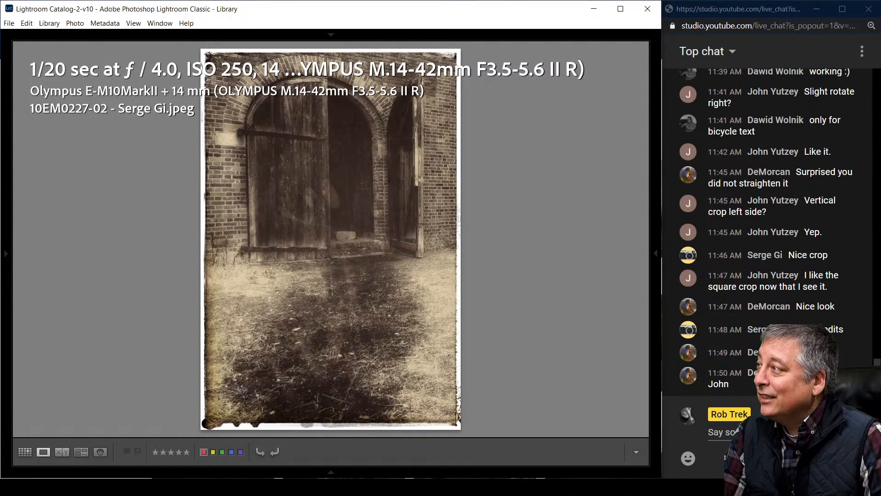
{"action": "key", "text": "i"}
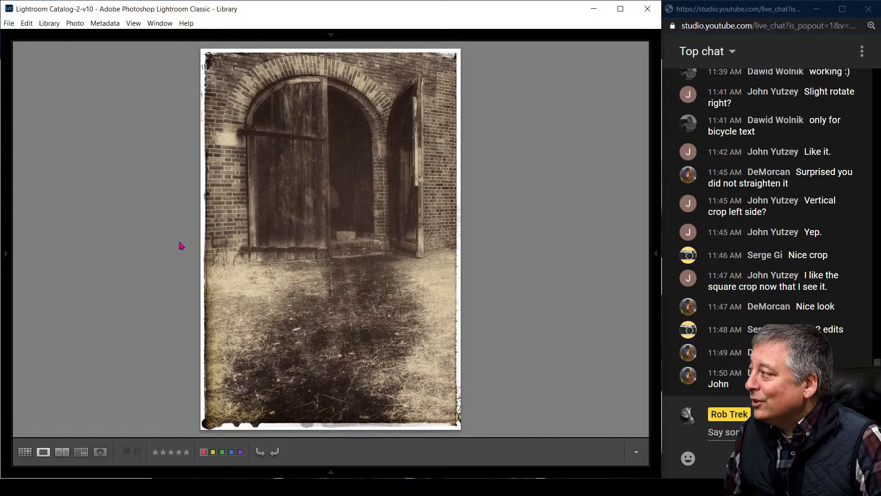
{"action": "left_click", "coordinate": [332, 219]}
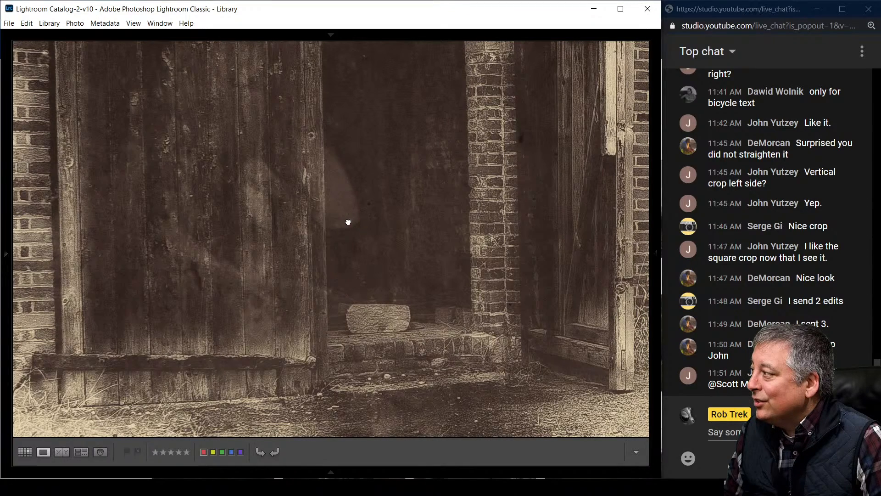
{"action": "left_click", "coordinate": [347, 221]}
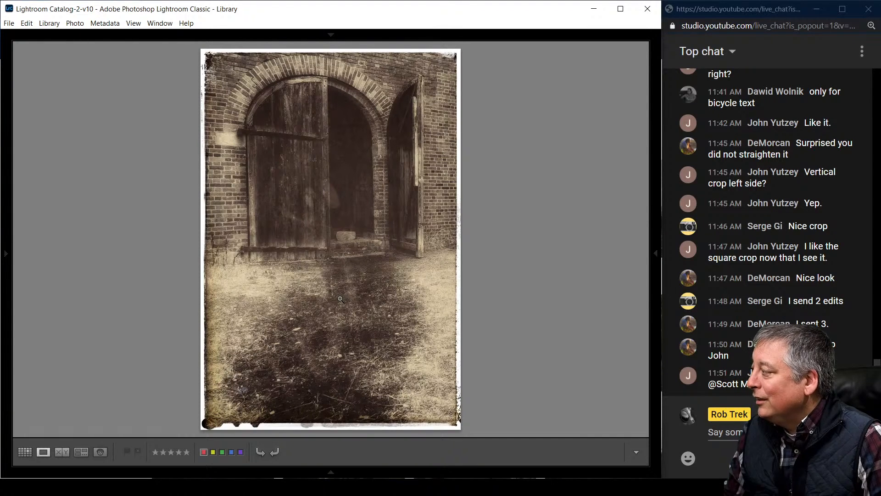
Step: Flip between the dark color edit and the vertical sepia doorway edit to compare them
{"action": "key", "text": "Right"}
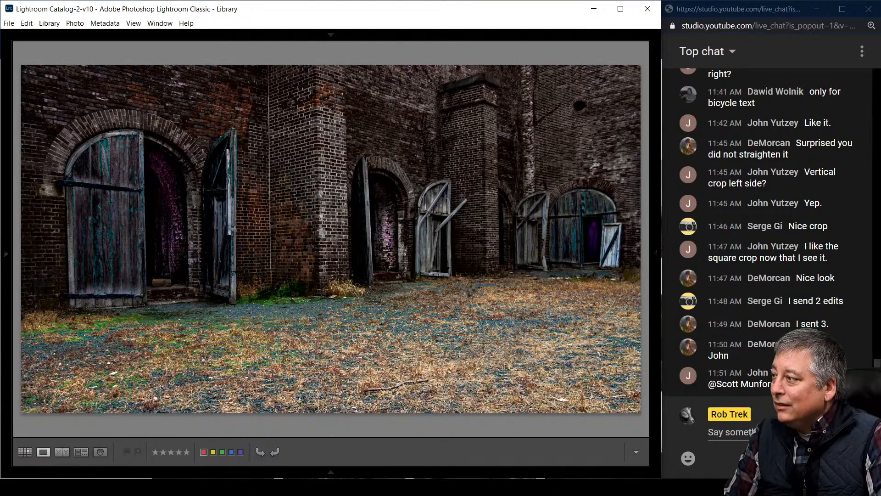
{"action": "key", "text": "Left"}
{"action": "key", "text": "Right"}
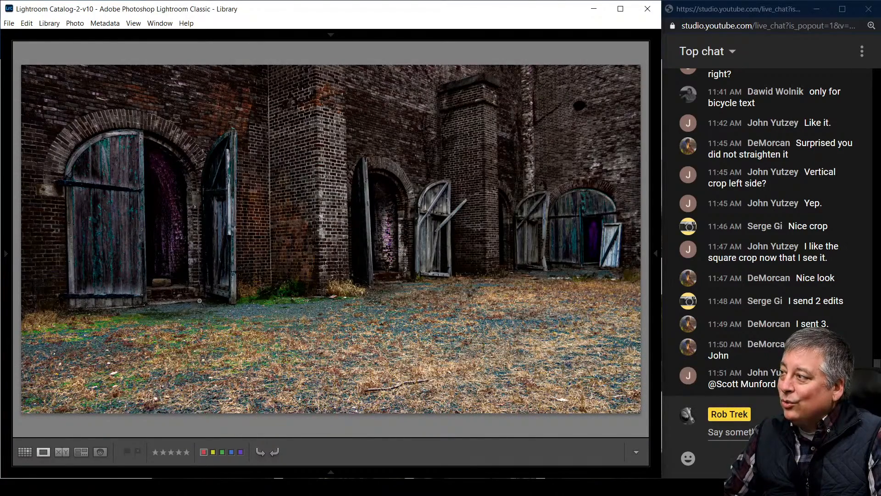
{"action": "key", "text": "Left"}
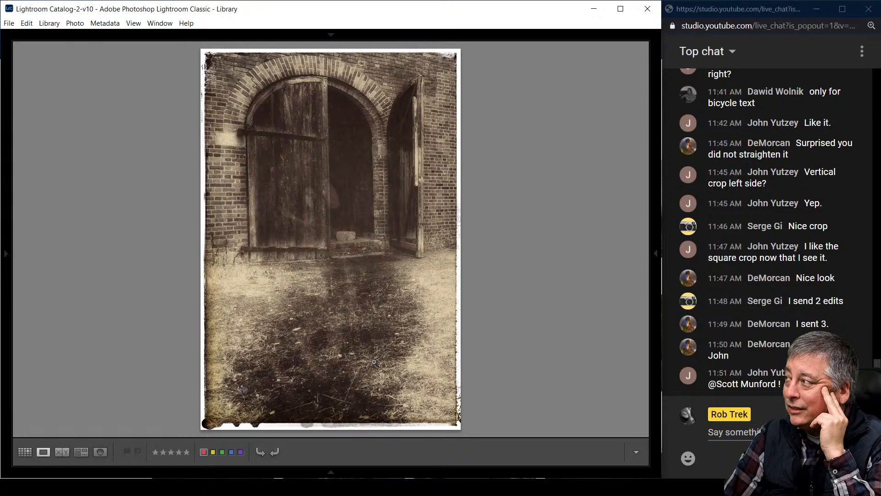
Step: Advance to the panoramic color edit of the brick building and display its file name in the info overlay
{"action": "key", "text": "Right"}
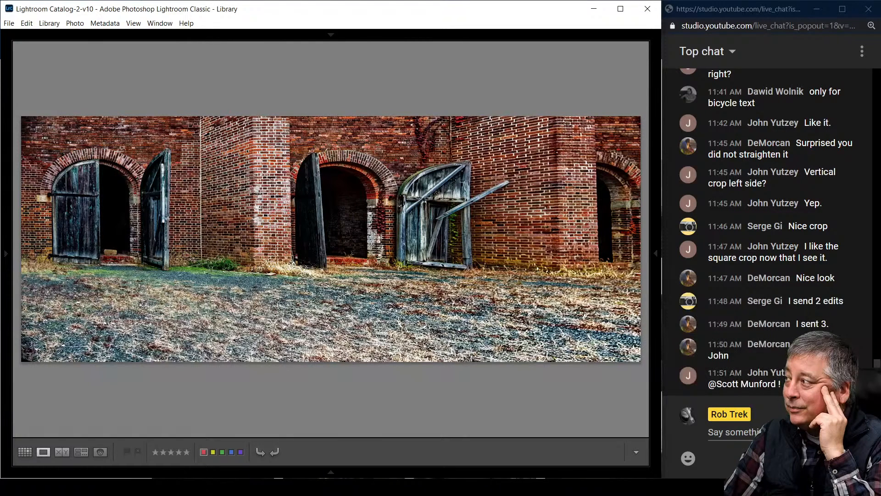
{"action": "key", "text": "i"}
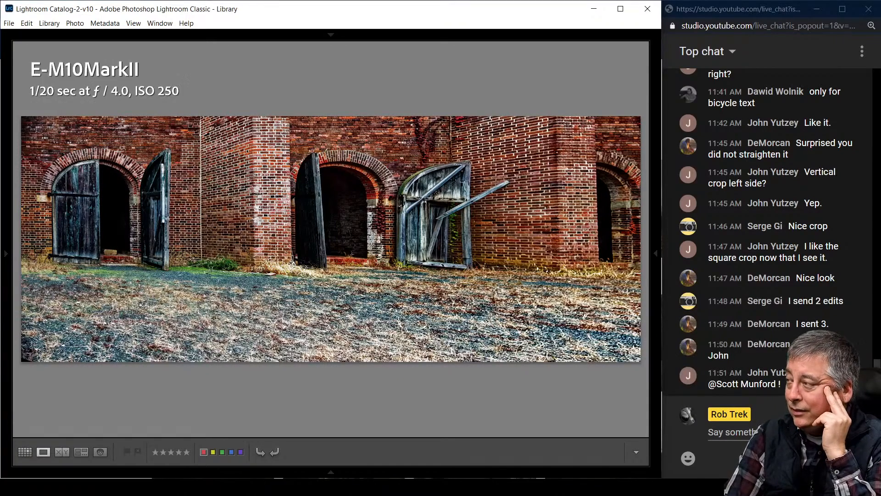
{"action": "key", "text": "i"}
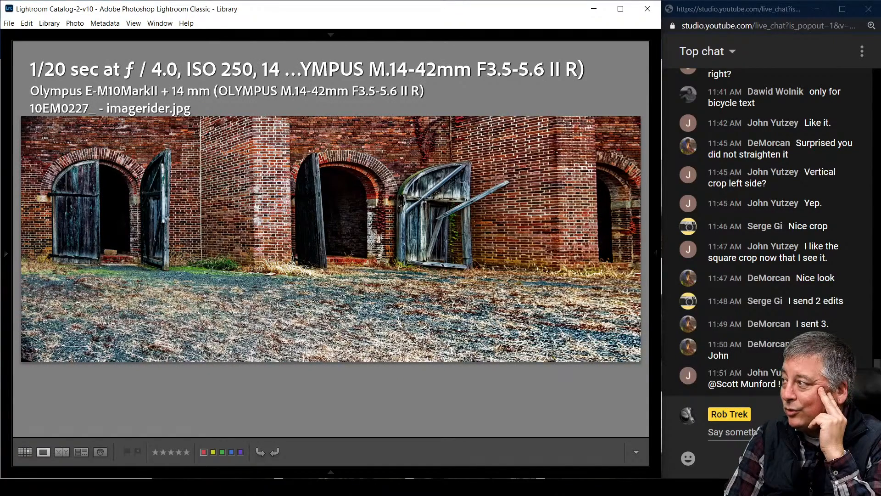
Step: Hide the info overlay, open the original 10EM0227.ORF in the Google Drive browser window, and compare it with the panoramic color edit in Lightroom Classic
{"action": "key", "text": "i"}
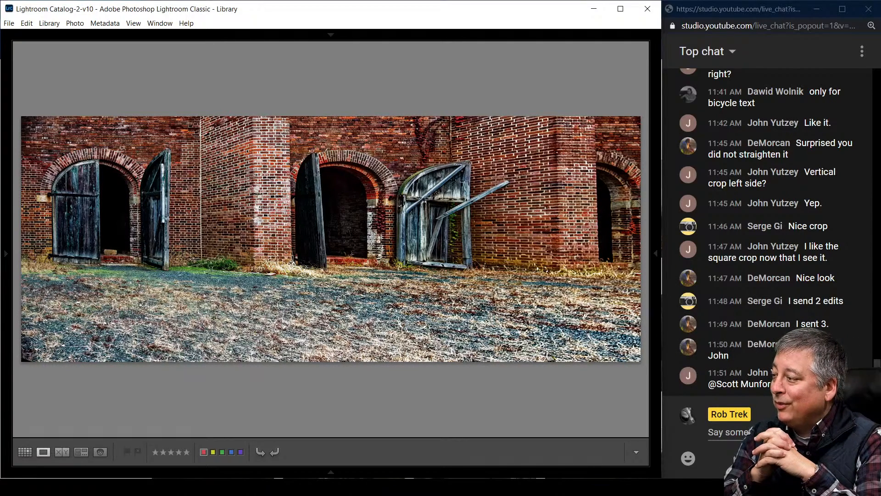
{"action": "mouse_move", "coordinate": [222, 487]}
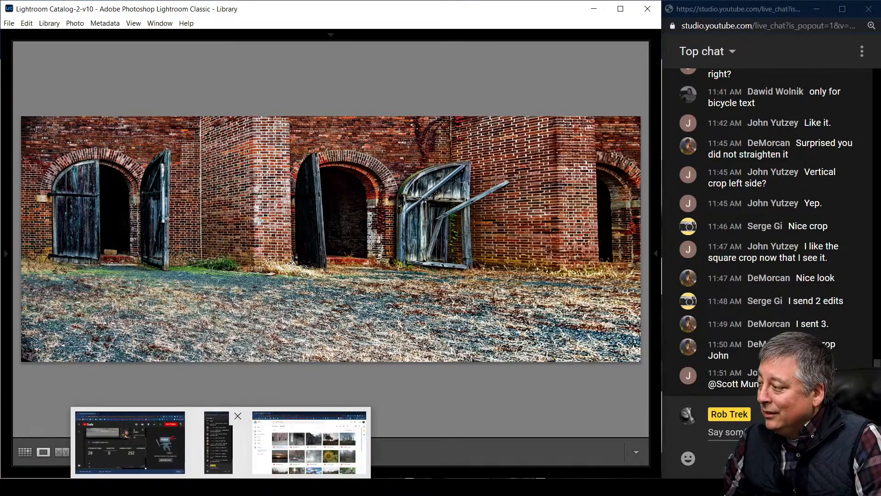
{"action": "left_click", "coordinate": [307, 445]}
{"action": "left_click_drag", "start_coordinate": [235, 267], "coordinate": [226, 260]}
{"action": "double_click", "coordinate": [222, 241]}
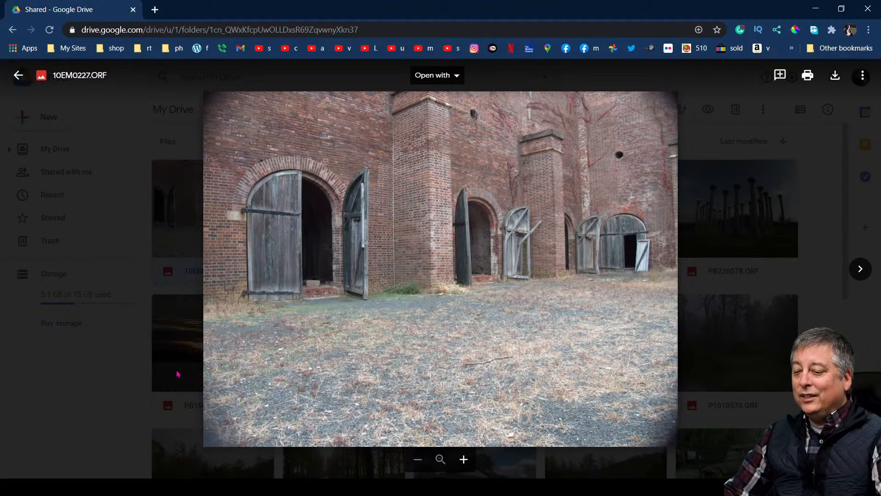
{"action": "key", "text": "alt+Tab"}
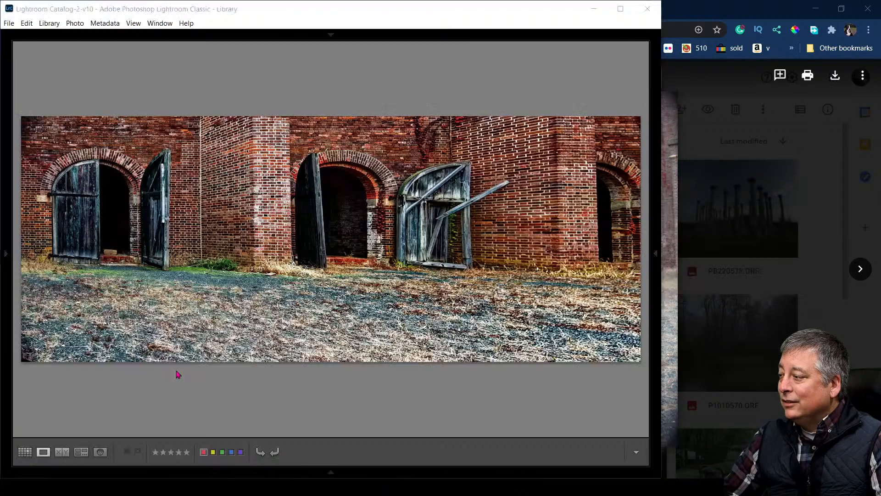
{"action": "key", "text": "alt+Tab"}
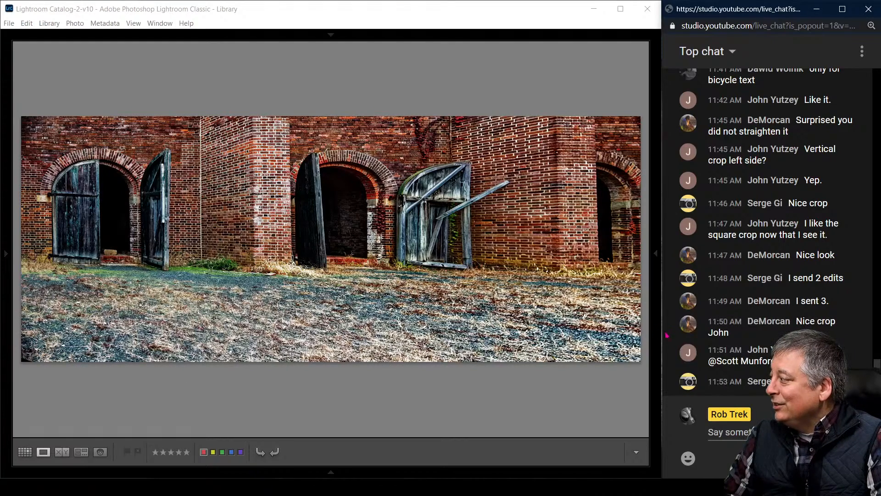
Step: Advance to the square, saturated color edit of the brick building, check its file name in the info overlay, and hide the overlay
{"action": "left_click", "coordinate": [482, 385]}
{"action": "key", "text": "Right"}
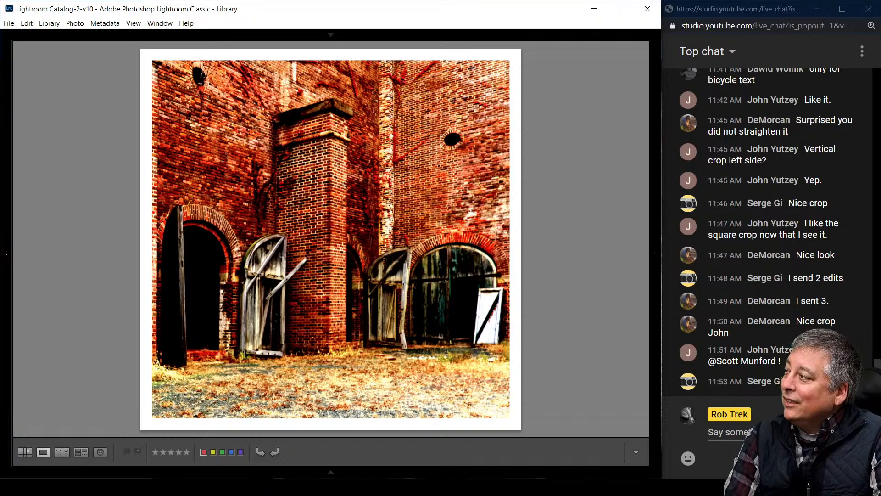
{"action": "key", "text": "i"}
{"action": "key", "text": "i"}
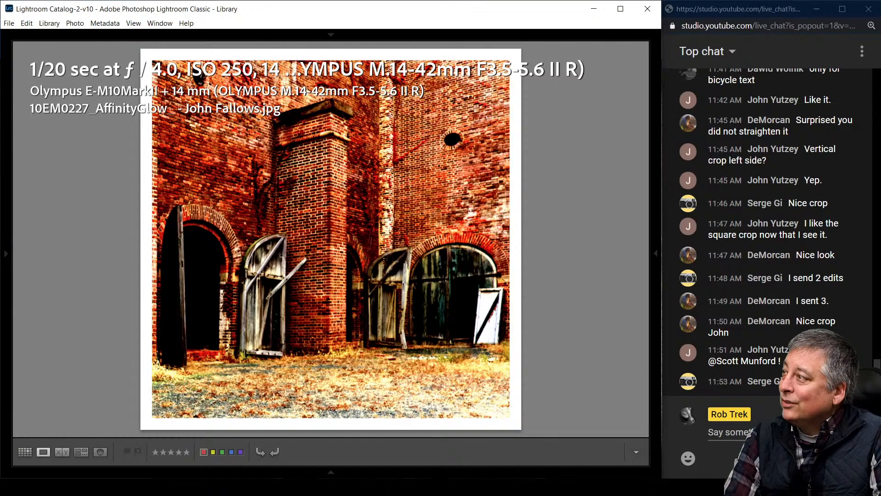
{"action": "key", "text": "i"}
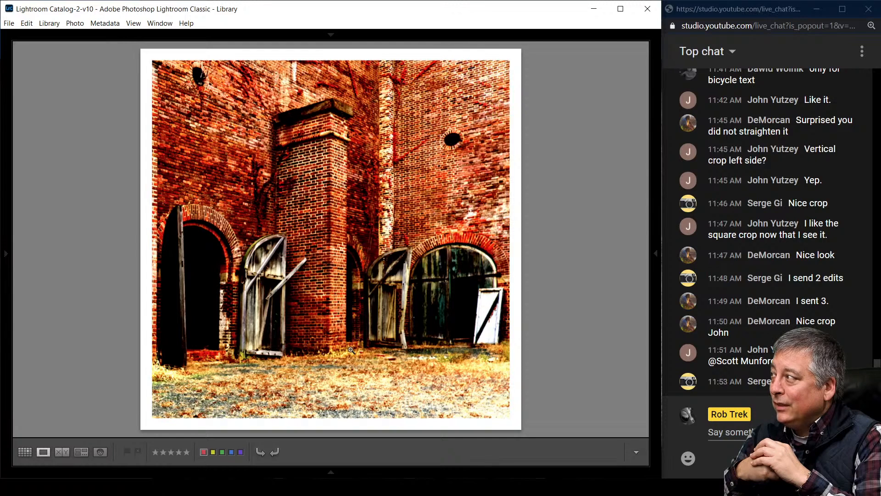
{"action": "key", "text": "i"}
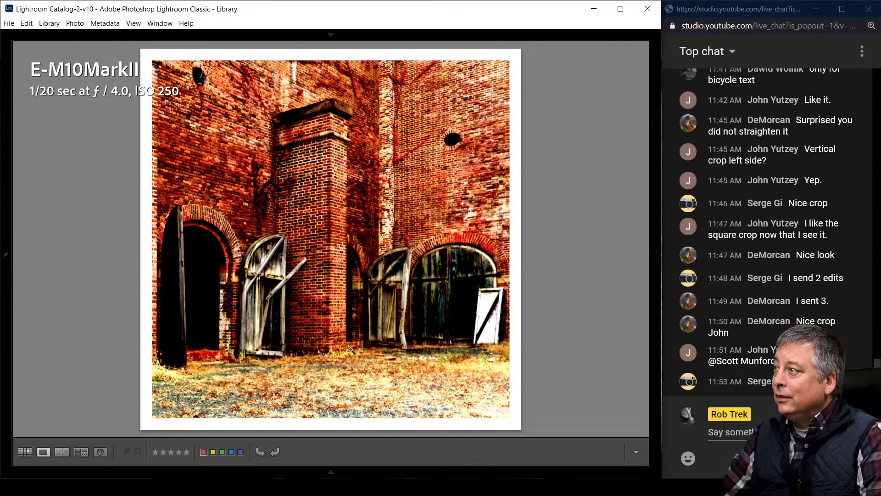
{"action": "key", "text": "i"}
{"action": "key", "text": "i"}
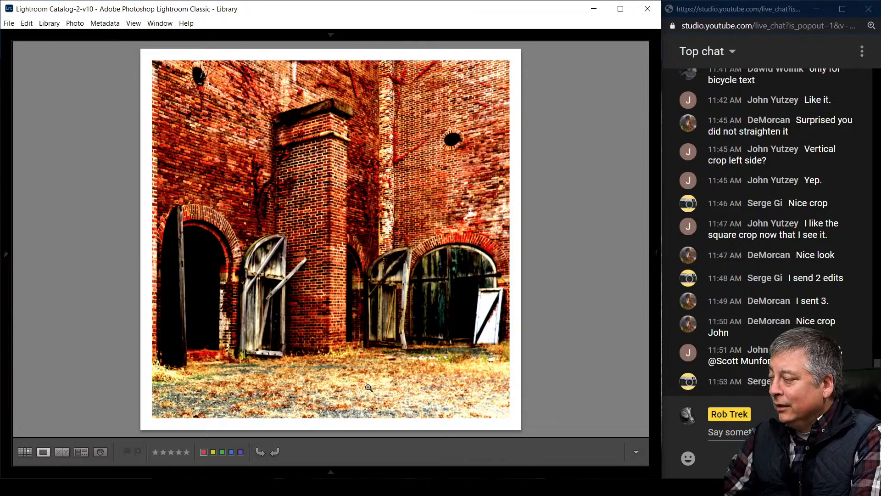
Step: Review the black-and-white framed edit and the dark light-painted edit, check the latter's file name, and view it full screen
{"action": "key", "text": "Right"}
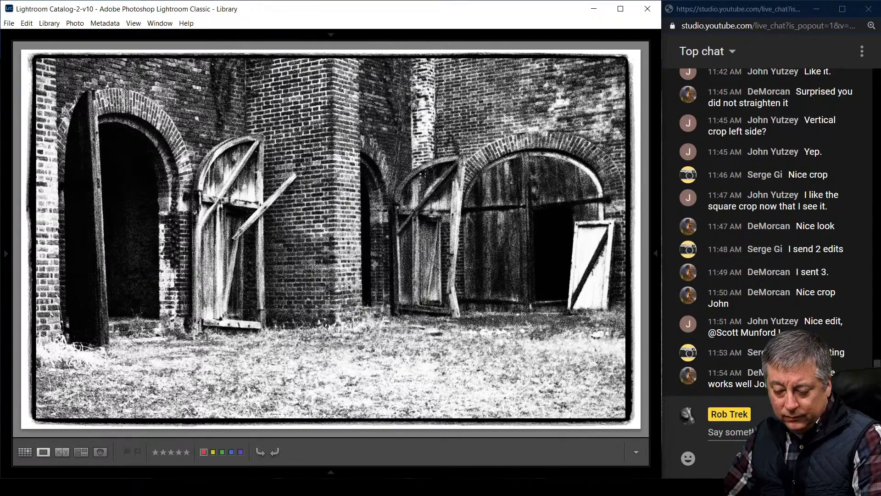
{"action": "key", "text": "i"}
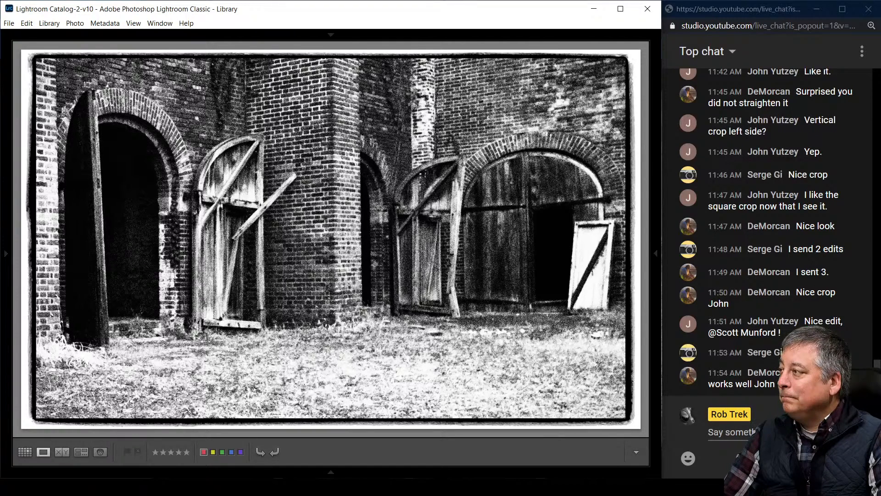
{"action": "key", "text": "Right"}
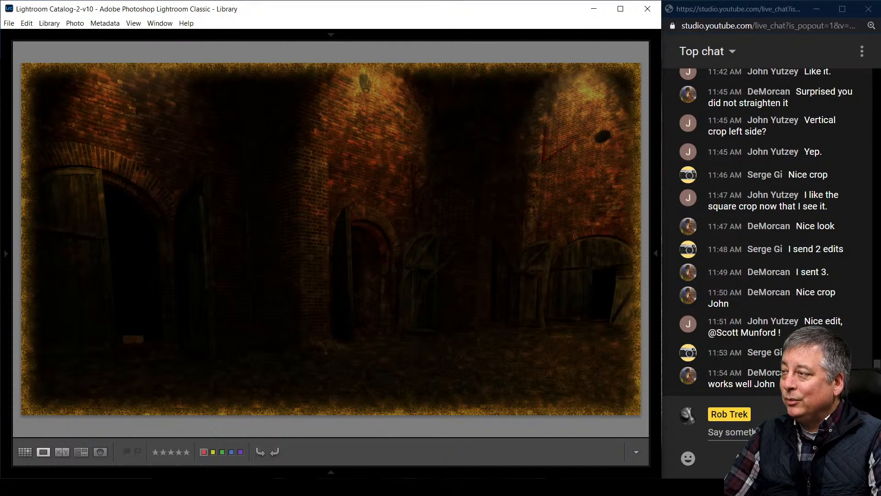
{"action": "key", "text": "i"}
{"action": "key", "text": "i"}
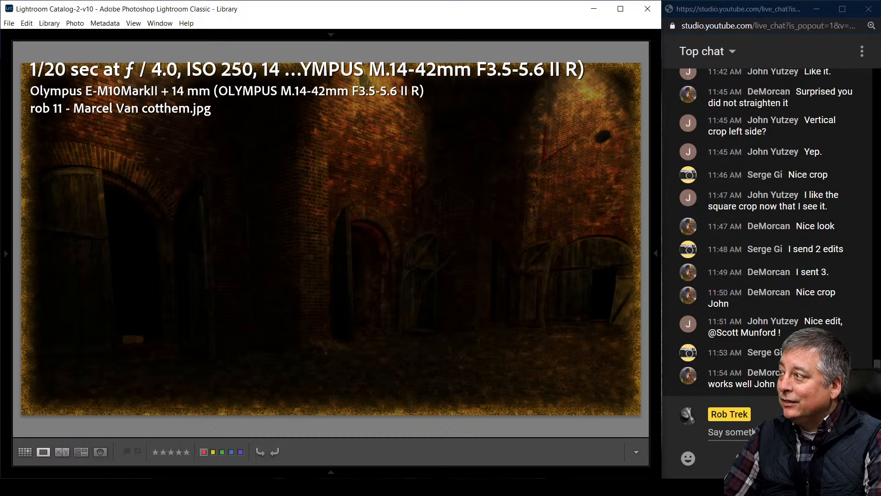
{"action": "key", "text": "i"}
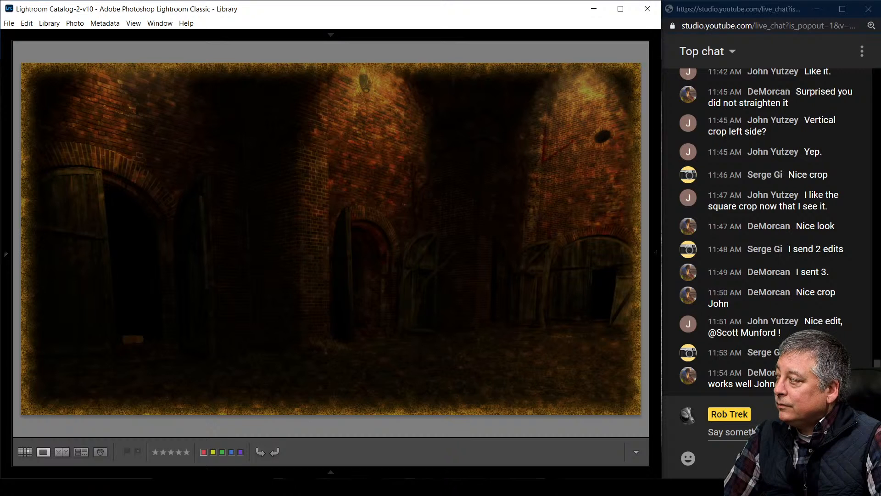
{"action": "key", "text": "f"}
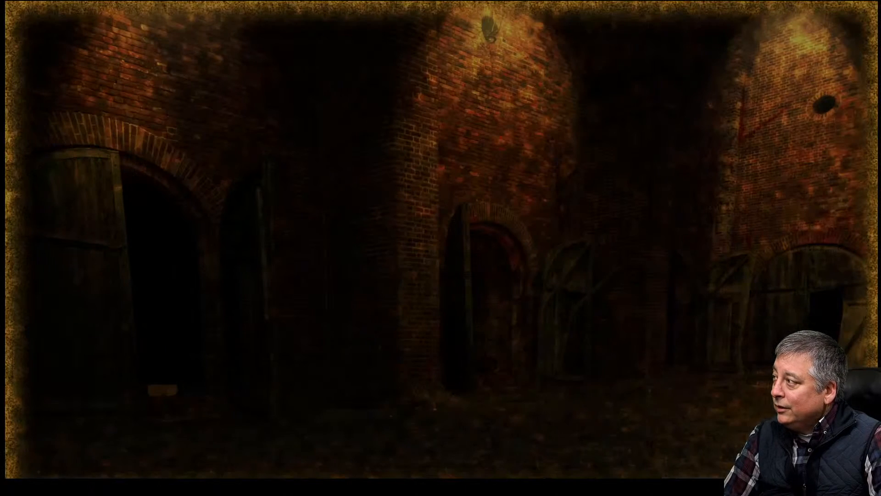
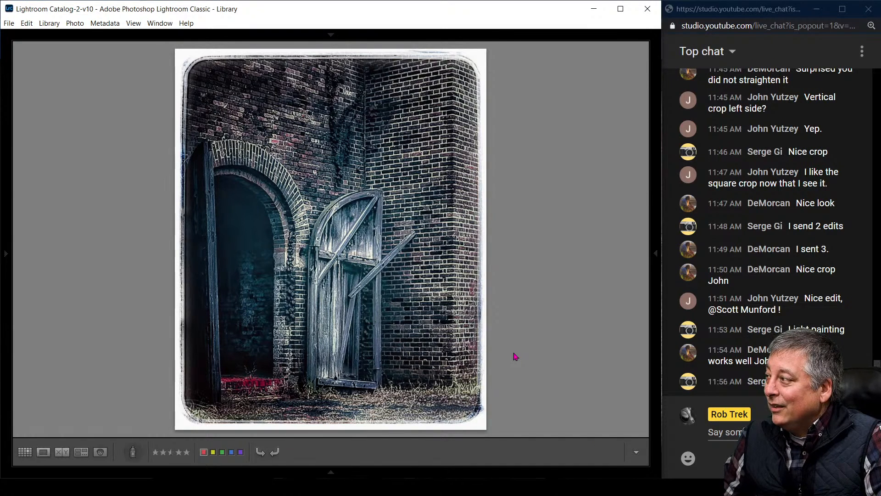
Step: Open the vertical blue-toned doorway edit from the thumbnail grid and inspect its red doorstep and dark doorway zoomed in
{"action": "key", "text": "g"}
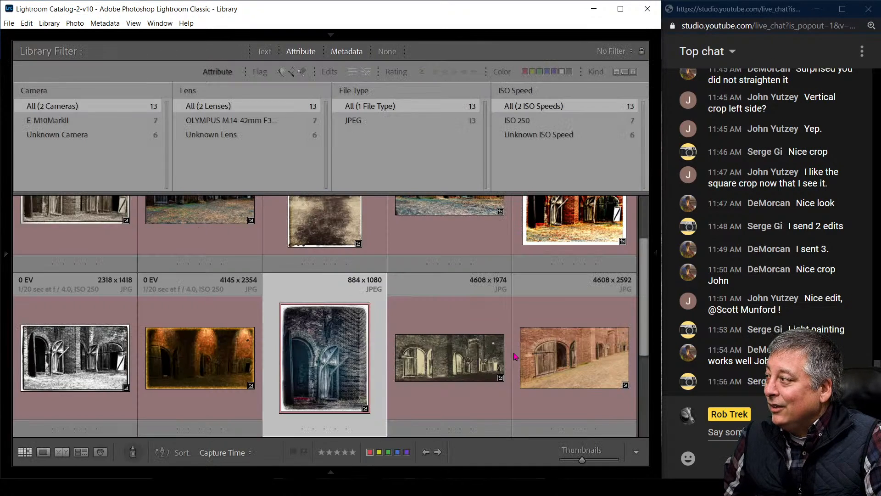
{"action": "double_click", "coordinate": [343, 364]}
{"action": "left_click", "coordinate": [282, 267]}
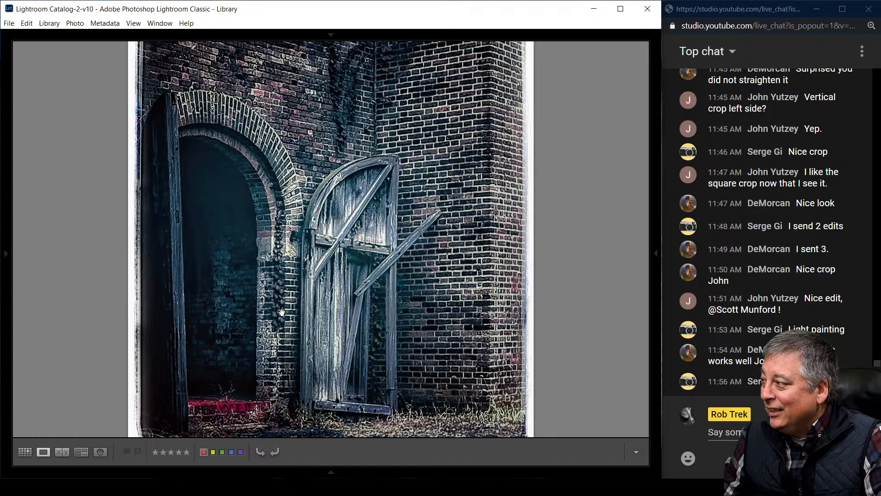
{"action": "left_click", "coordinate": [283, 327]}
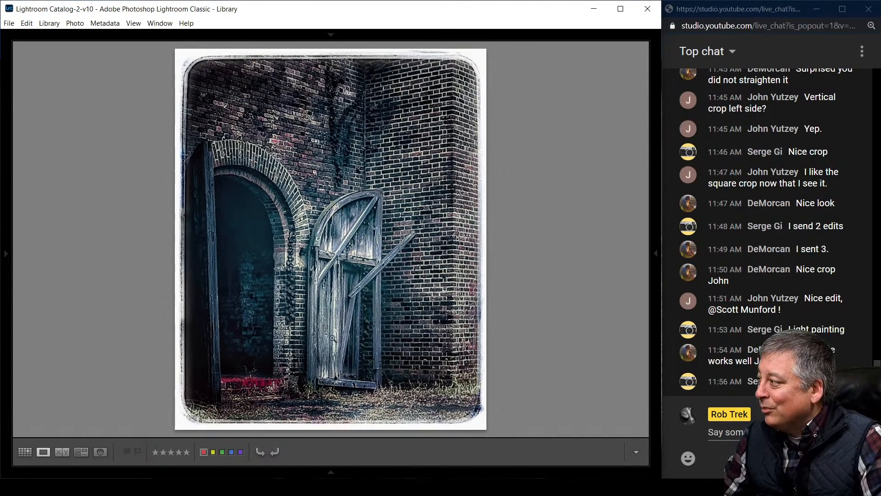
Step: Review the inverted monochrome panorama and the tilted color edit, checking their info overlays for the file names
{"action": "key", "text": "Right"}
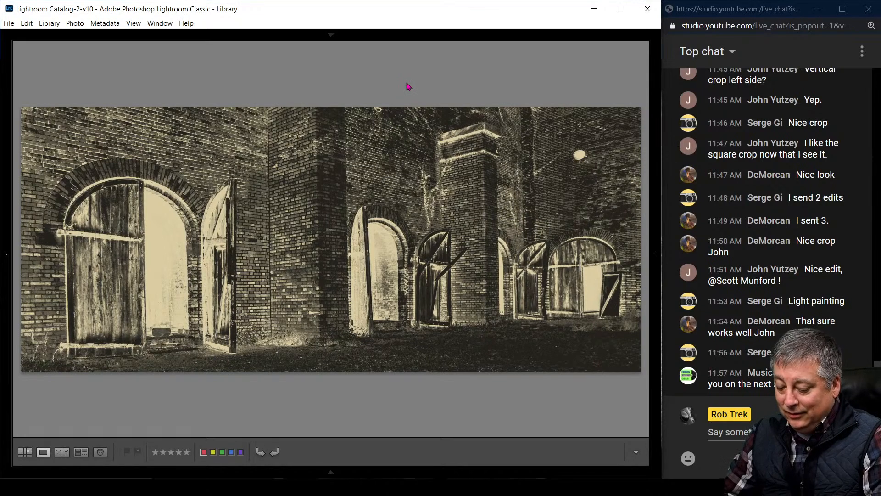
{"action": "key", "text": "i"}
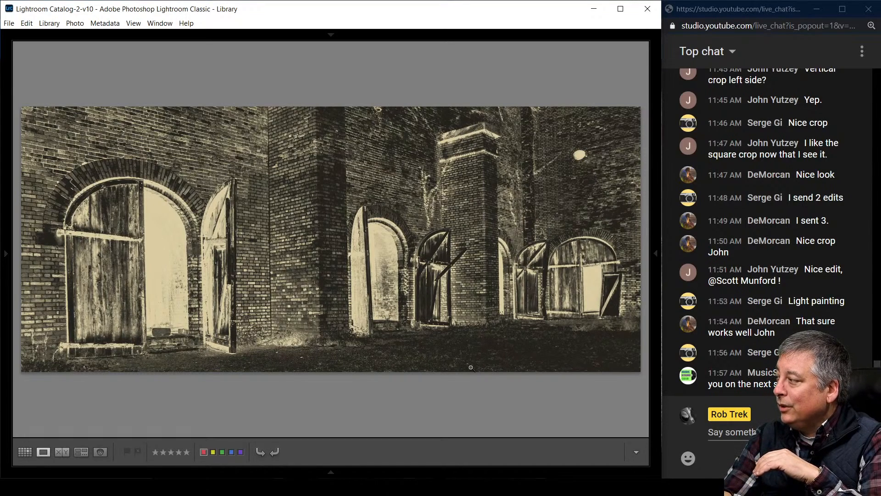
{"action": "key", "text": "Right"}
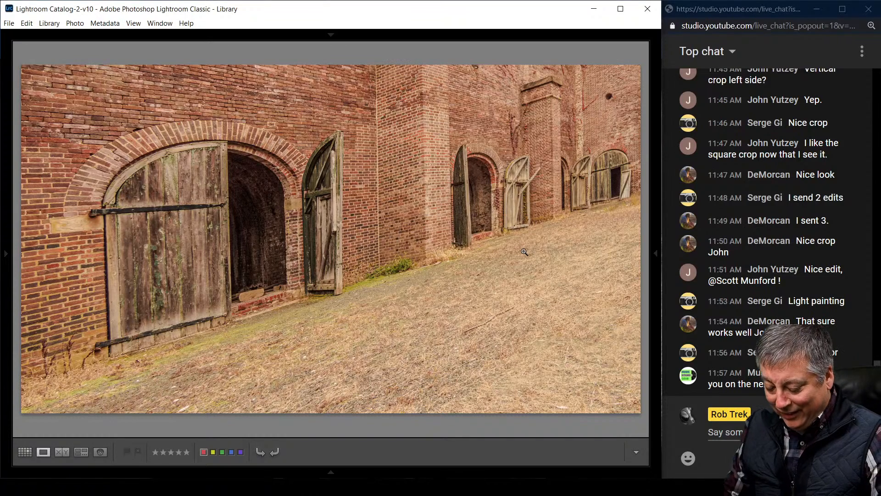
{"action": "key", "text": "i"}
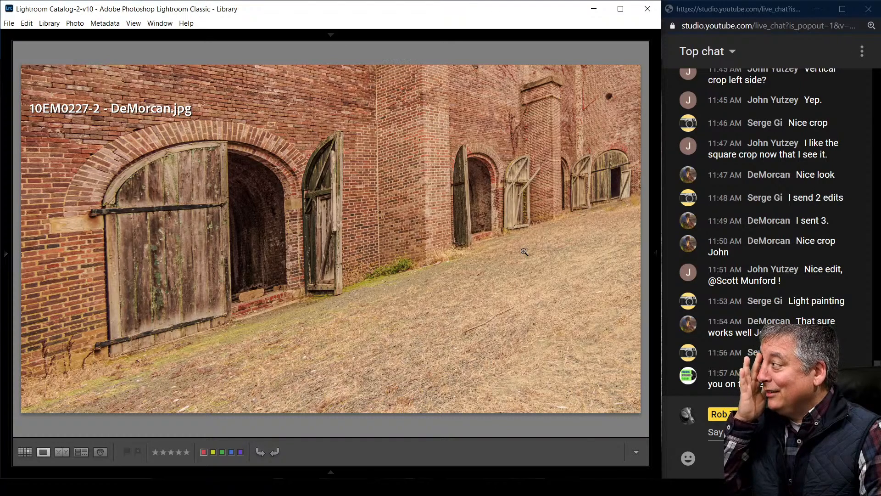
{"action": "key", "text": "i"}
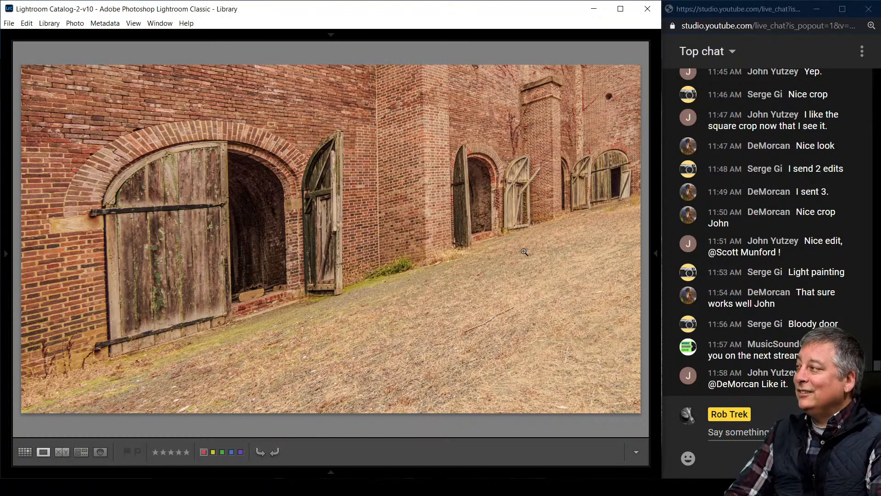
{"action": "key", "text": "i"}
{"action": "key", "text": "i"}
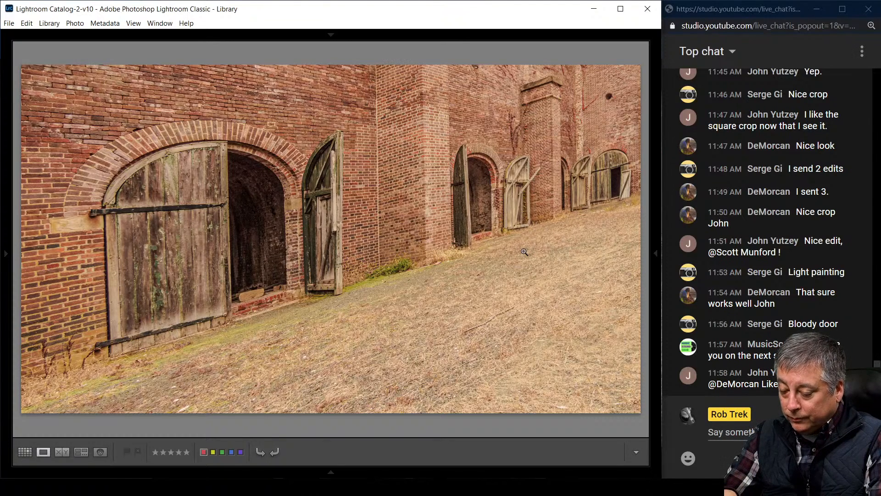
Step: Advance to the red-toned inverted edit with the black and white frame and compare it with the tilted color edit
{"action": "key", "text": "Right"}
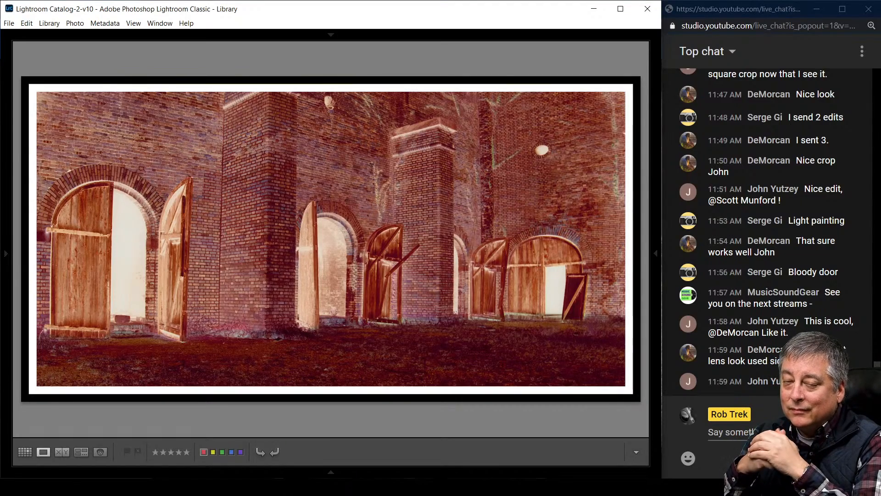
{"action": "key", "text": "Right"}
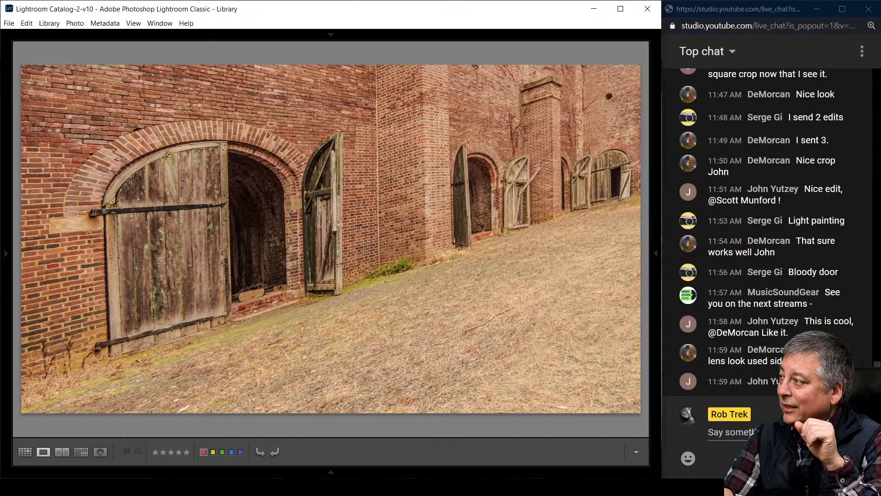
{"action": "key", "text": "Right"}
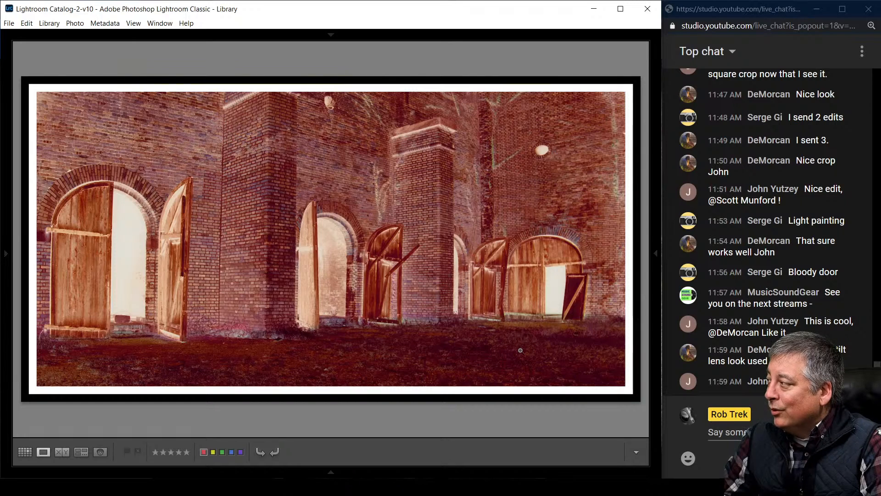
Step: Brush light onto the ground below the doorways of the red-toned inverted edit with Exposure 1.88, Temp 70 and Tint -61
{"action": "left_click", "coordinate": [656, 280]}
{"action": "key", "text": "d"}
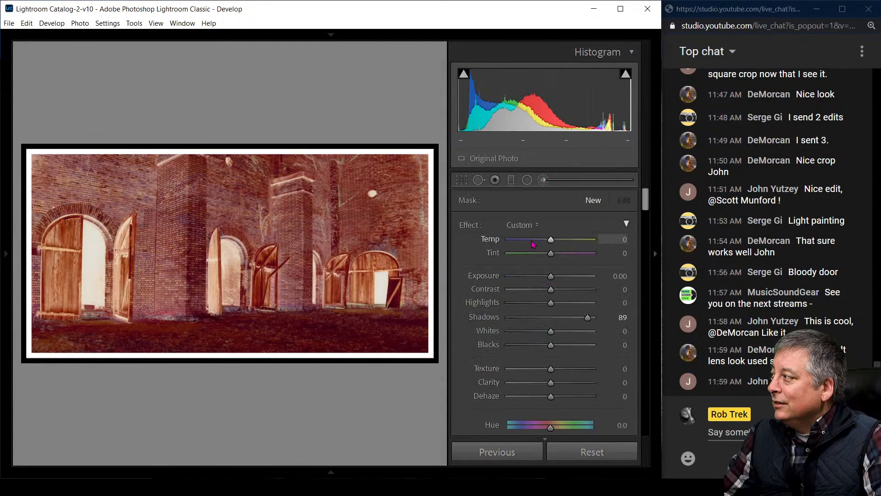
{"action": "left_click_drag", "start_coordinate": [558, 278], "coordinate": [571, 278]}
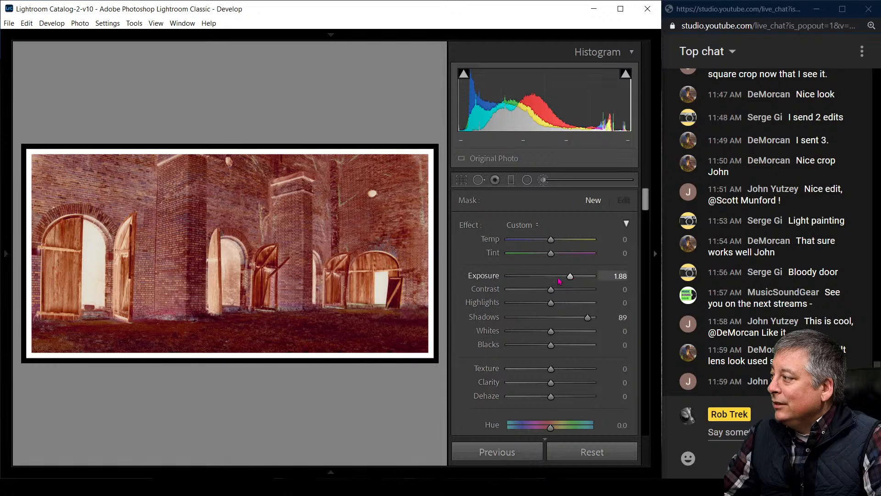
{"action": "left_click_drag", "start_coordinate": [354, 314], "coordinate": [379, 321]}
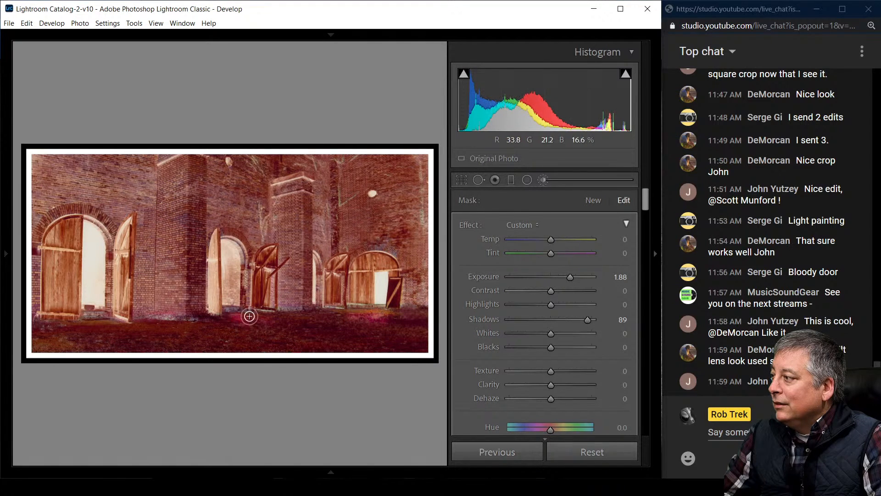
{"action": "left_click_drag", "start_coordinate": [552, 242], "coordinate": [525, 253]}
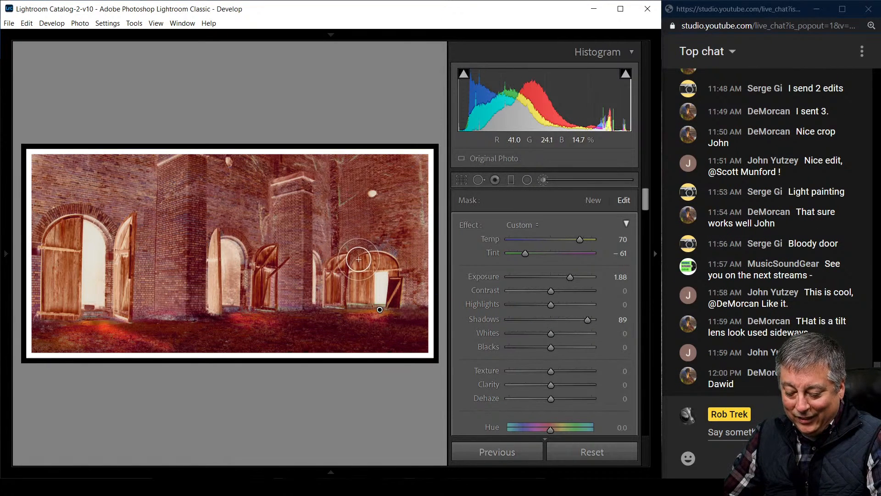
Step: Hide the adjustment controls to view the brushed edit larger, and advance to the sepia panoramic edit
{"action": "left_click", "coordinate": [655, 253]}
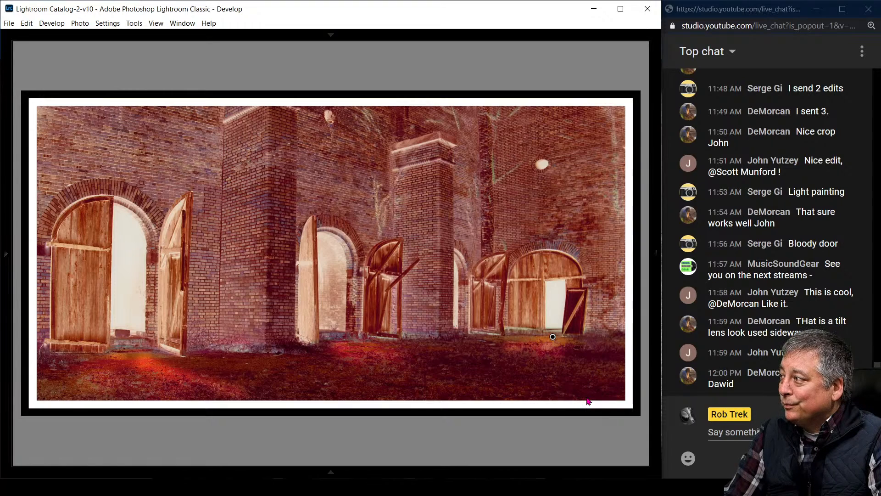
{"action": "key", "text": "Right"}
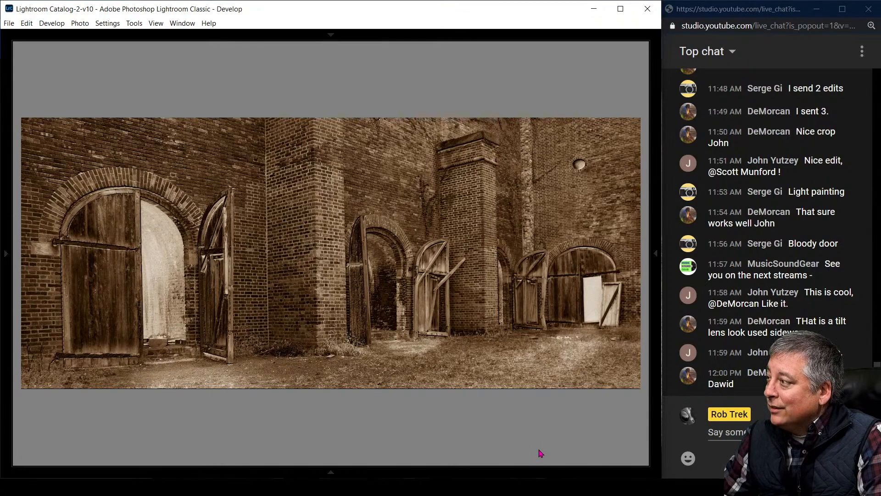
Step: Examine the sepia panoramic edit in Develop with the adjustment brush settings shown, and return it to the Library loupe view
{"action": "key", "text": "i"}
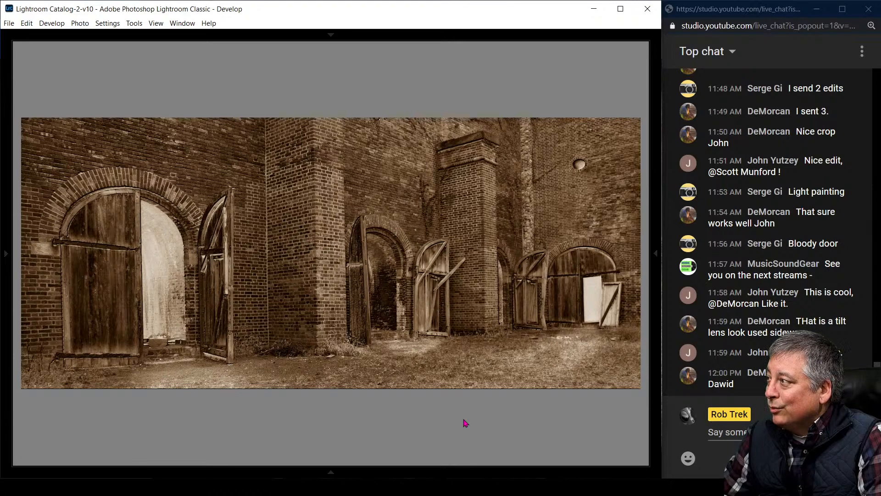
{"action": "key", "text": "k"}
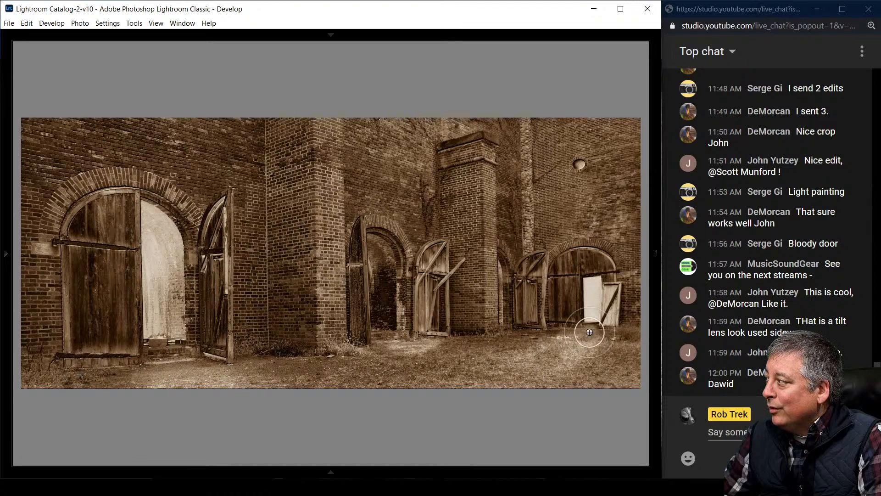
{"action": "mouse_move", "coordinate": [655, 307]}
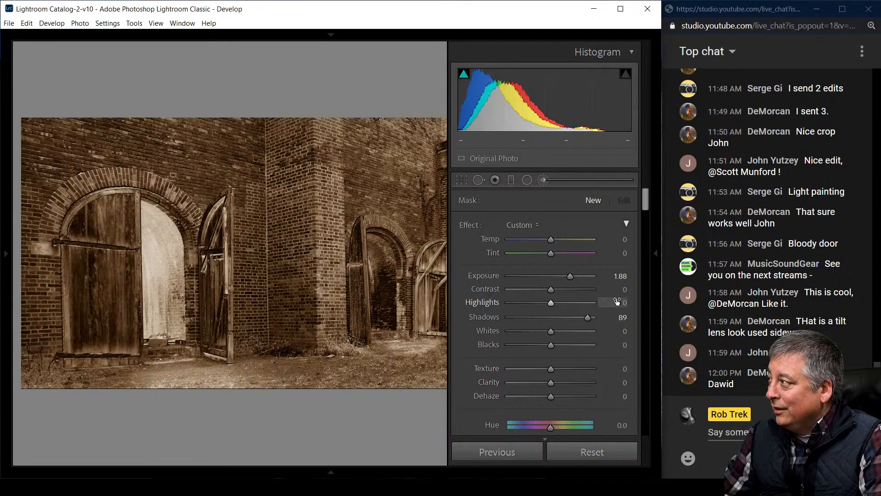
{"action": "key", "text": "e"}
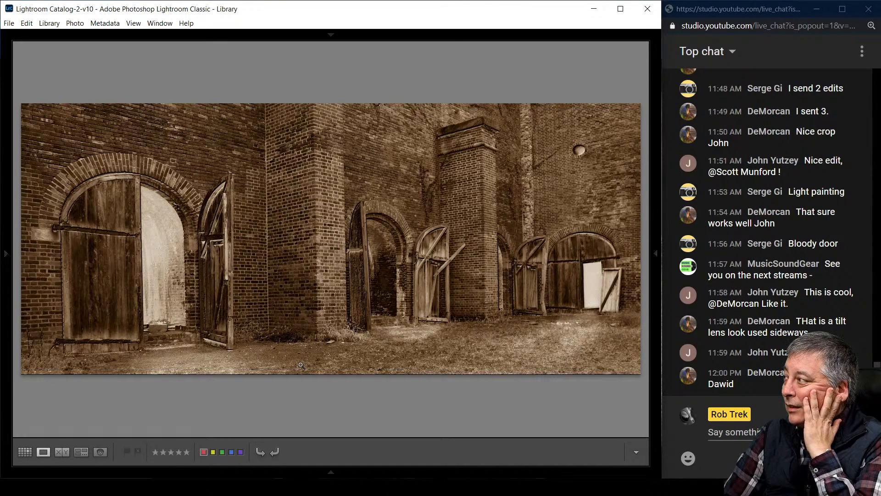
Step: Advance to the high-contrast black and white edit of the doorways and review it in loupe view
{"action": "key", "text": "Right"}
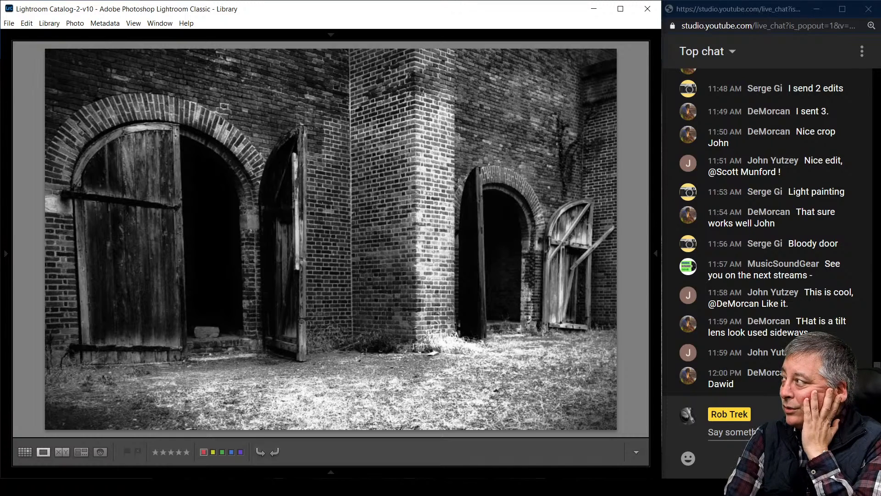
{"action": "key", "text": "i"}
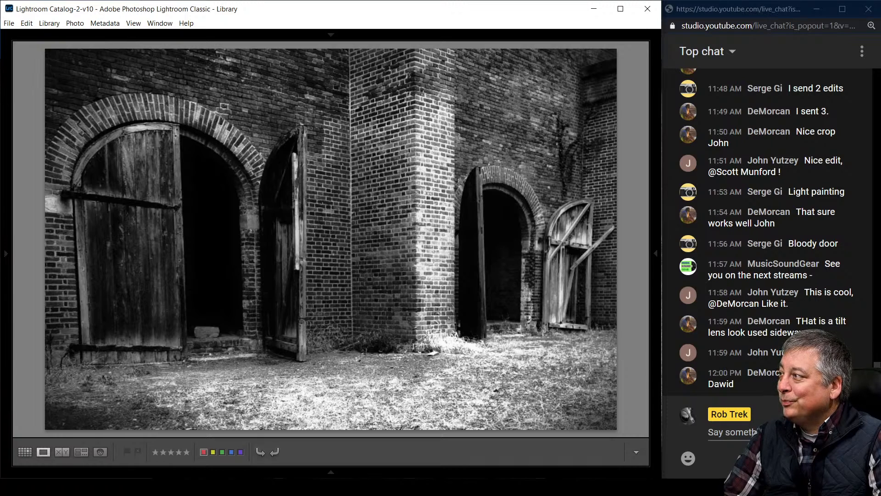
{"action": "key", "text": "u"}
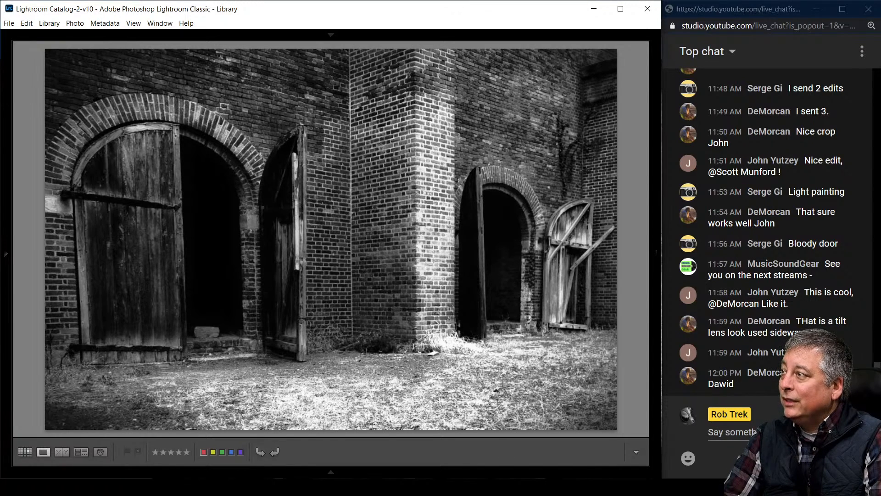
Step: Show all submitted edits as a thumbnail grid and collapse the metadata filter columns to fit more rows
{"action": "key", "text": "g"}
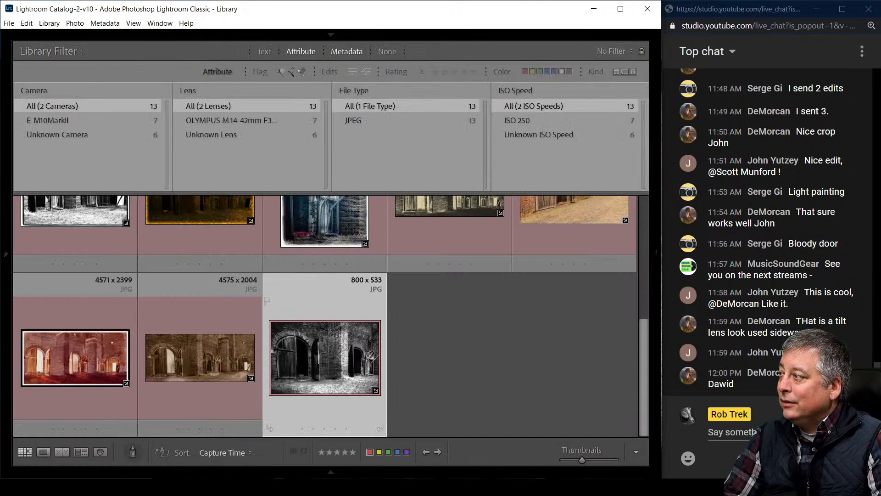
{"action": "key", "text": "Left"}
{"action": "key", "text": "Up"}
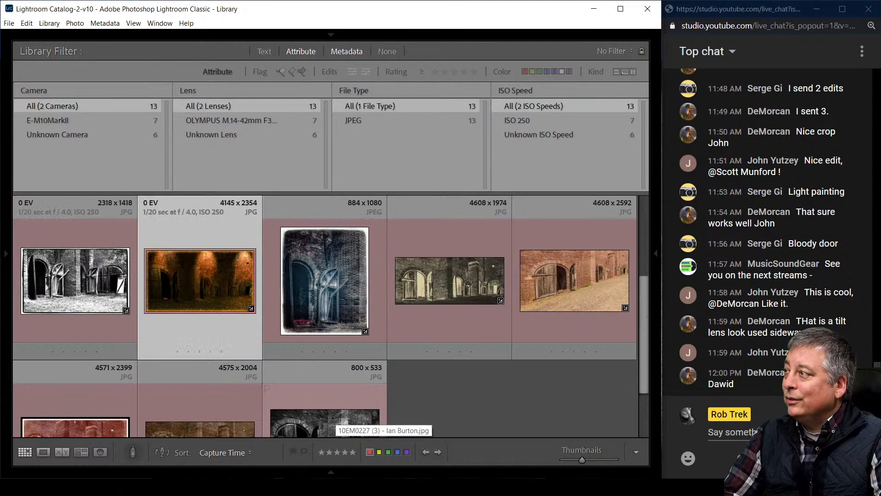
{"action": "left_click", "coordinate": [351, 59]}
{"action": "scroll", "coordinate": [445, 327], "scroll_direction": "up", "scroll_amount": 3}
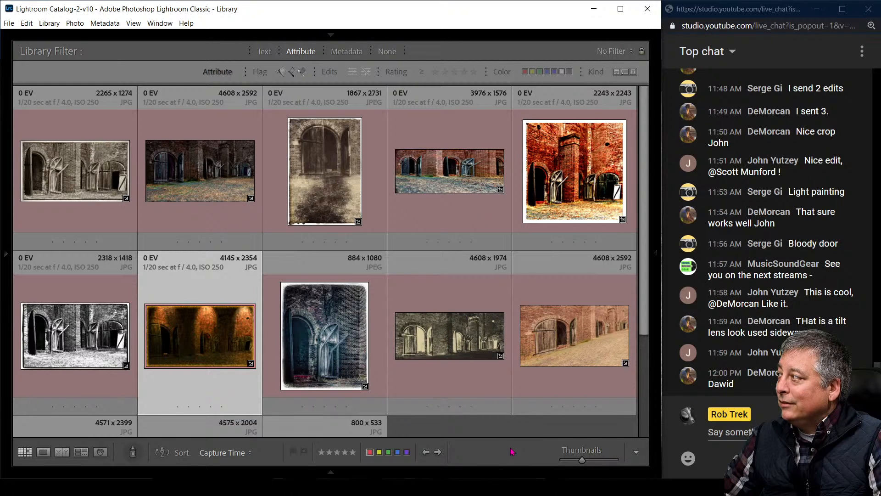
{"action": "scroll", "coordinate": [488, 424], "scroll_direction": "down", "scroll_amount": 2}
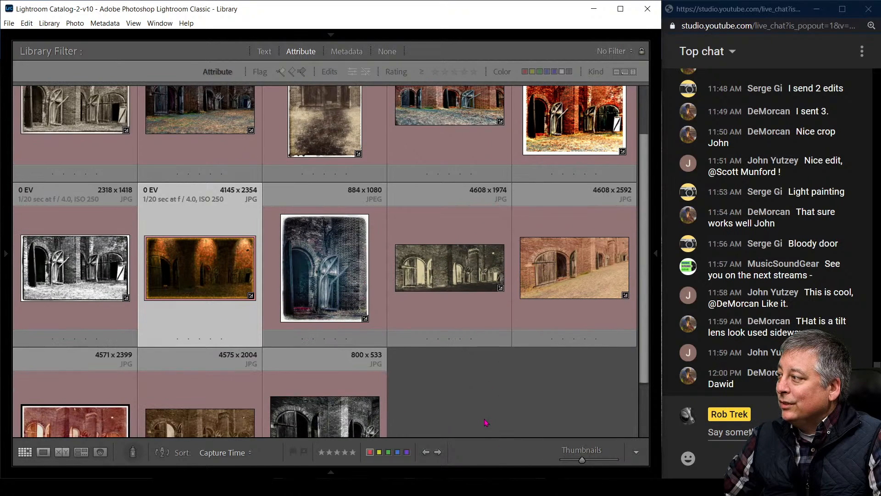
Step: View the blue-toned vertical edit with the rough white border enlarged, and return to the thumbnail grid
{"action": "double_click", "coordinate": [341, 291]}
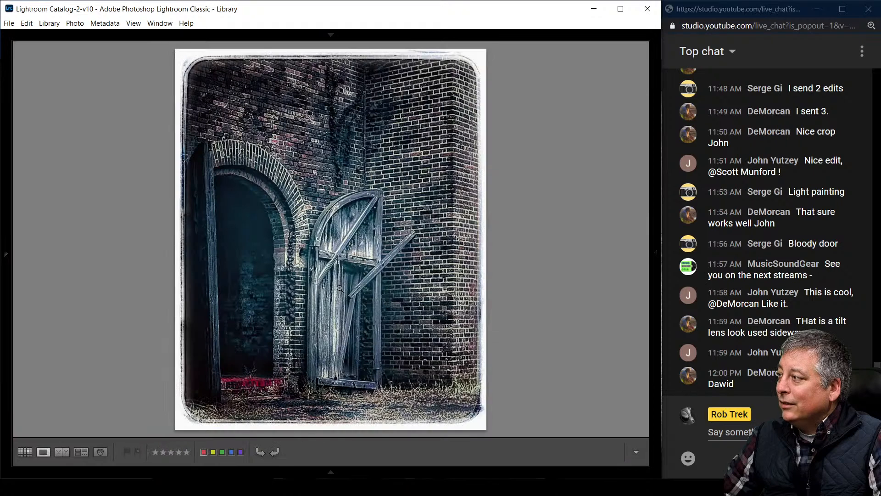
{"action": "key", "text": "g"}
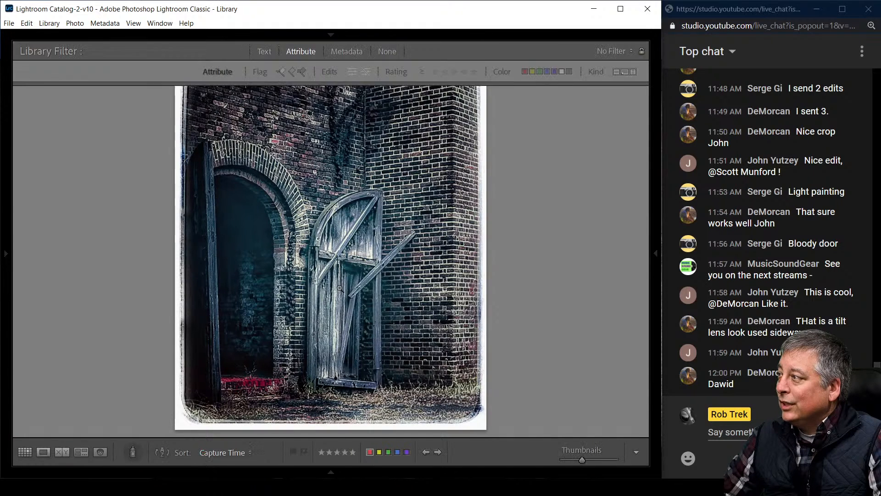
{"action": "scroll", "coordinate": [445, 367], "scroll_direction": "up", "scroll_amount": 3}
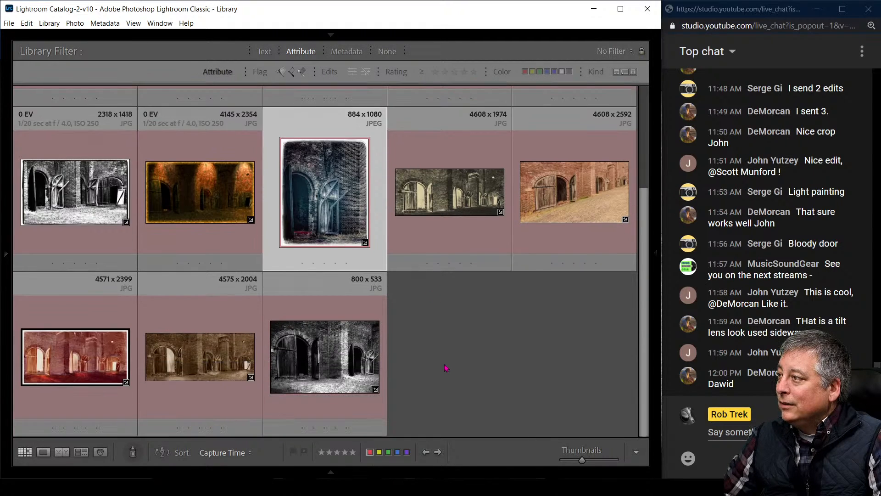
{"action": "scroll", "coordinate": [446, 368], "scroll_direction": "up", "scroll_amount": 1}
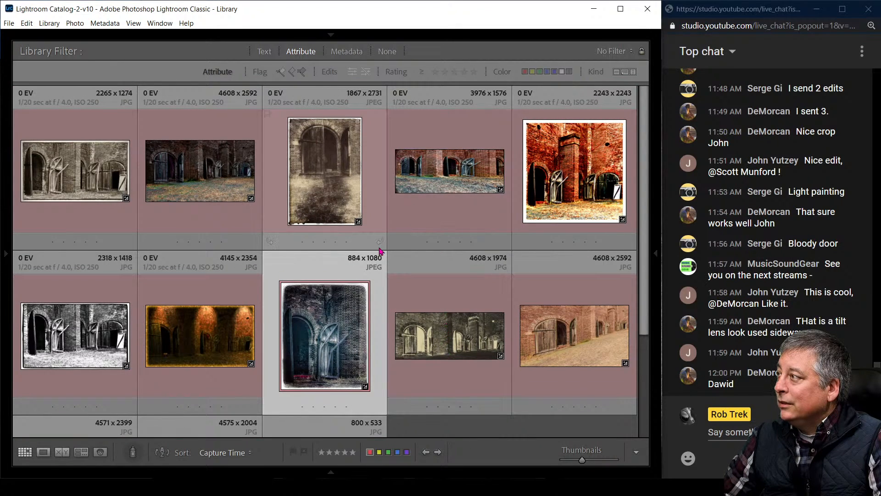
Step: View the dark color edit with purple doorways enlarged, check its file name in the info overlay, and return to the grid
{"action": "double_click", "coordinate": [201, 186]}
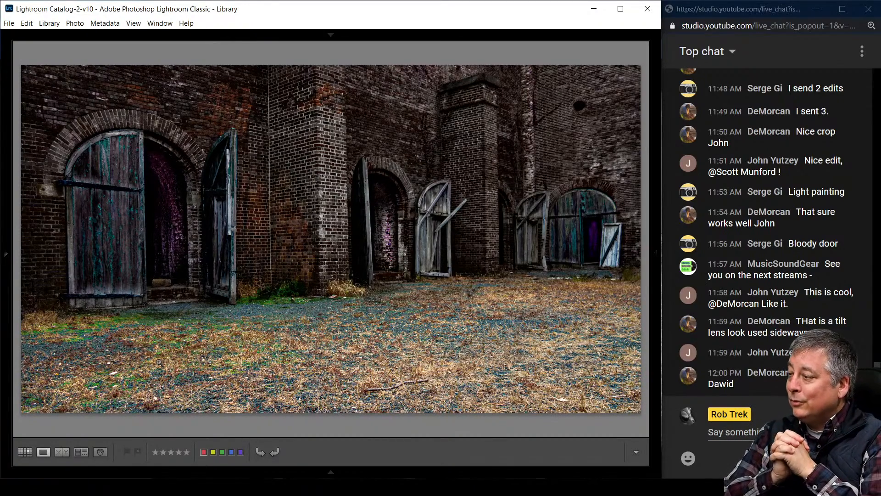
{"action": "key", "text": "i"}
{"action": "key", "text": "i"}
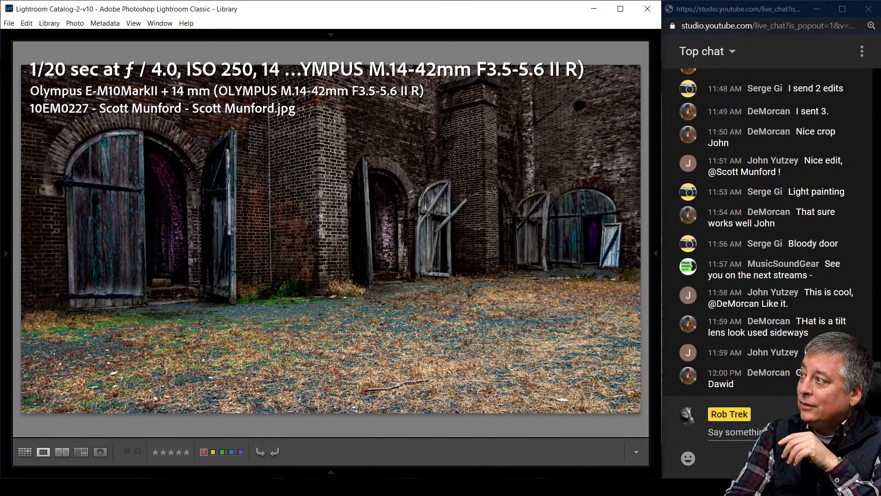
{"action": "key", "text": "i"}
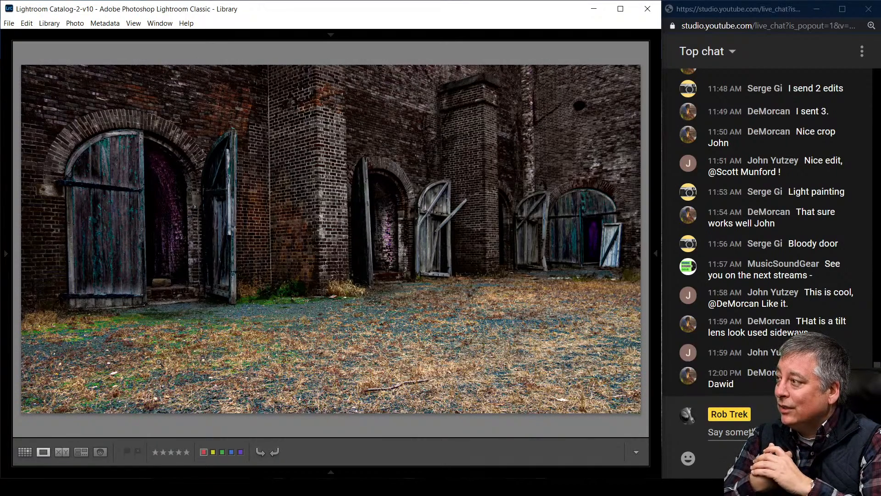
{"action": "key", "text": "g"}
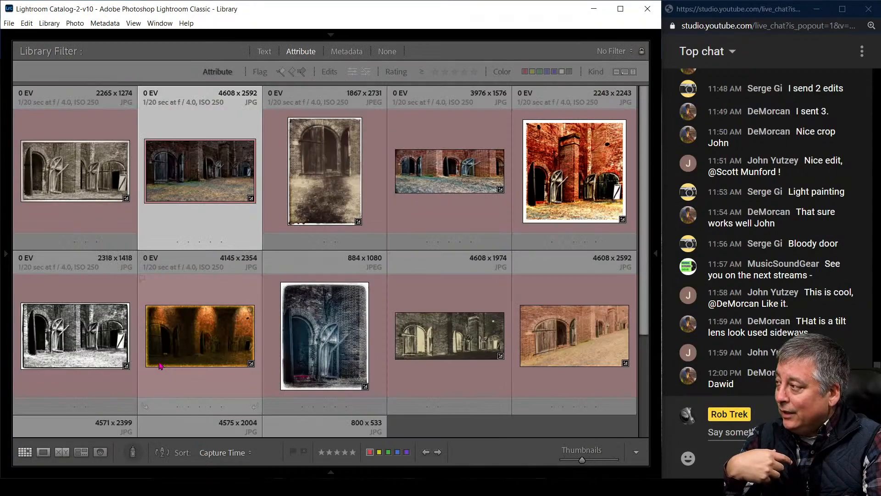
Step: View the sepia panoramic edit enlarged once more, and return to the thumbnail grid
{"action": "scroll", "coordinate": [250, 379], "scroll_direction": "down", "scroll_amount": 3}
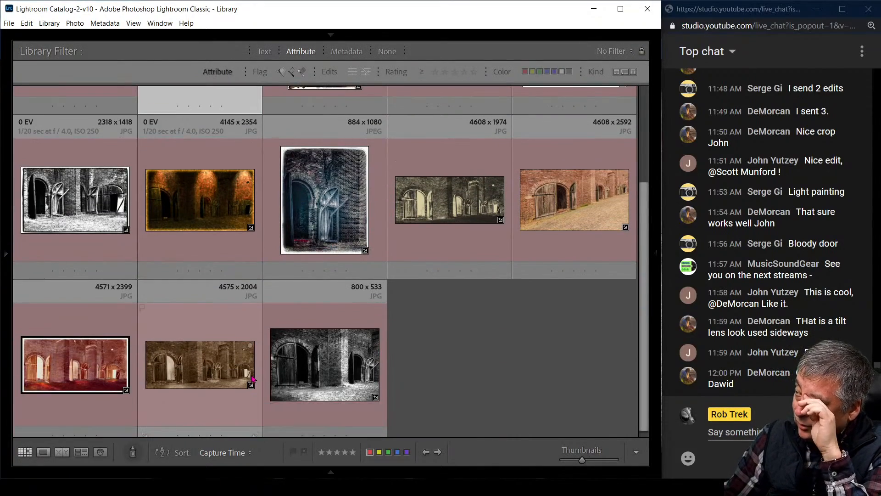
{"action": "left_click", "coordinate": [226, 384]}
{"action": "key", "text": "e"}
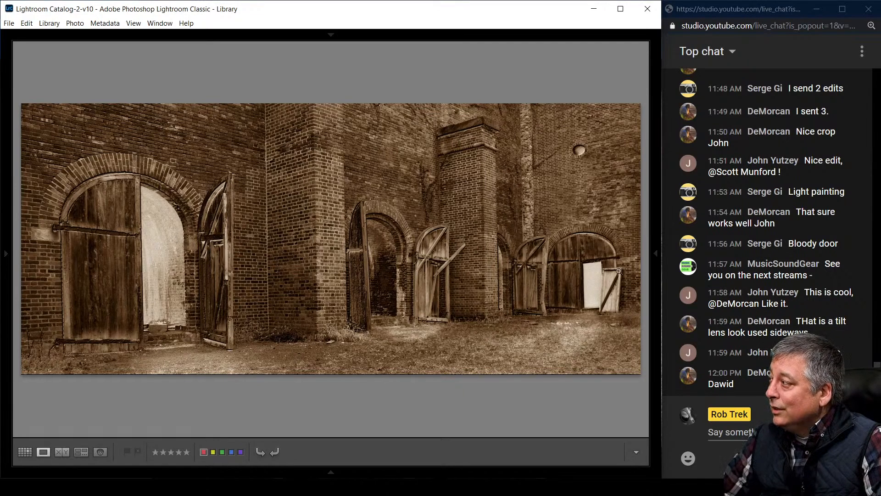
{"action": "key", "text": "g"}
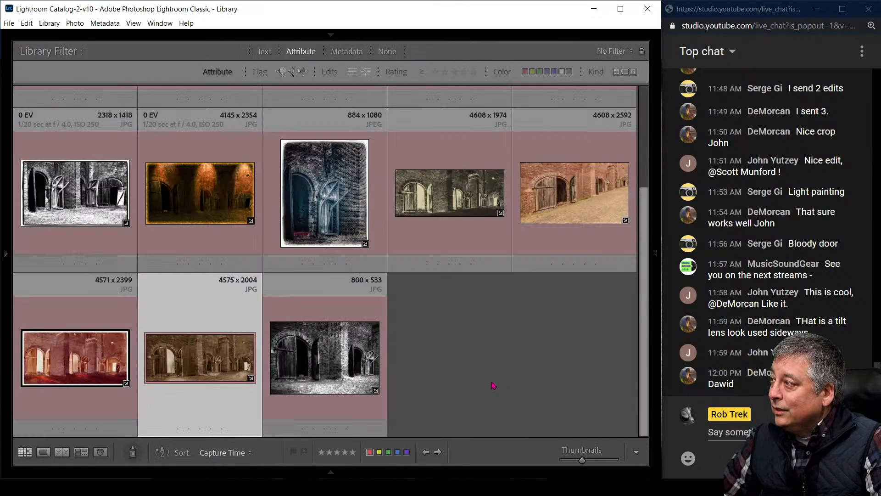
Step: View the square high-contrast red brick edit enlarged, and return to the grid to look over the remaining edits
{"action": "scroll", "coordinate": [492, 384], "scroll_direction": "up", "scroll_amount": 3}
{"action": "scroll", "coordinate": [492, 384], "scroll_direction": "up", "scroll_amount": 3}
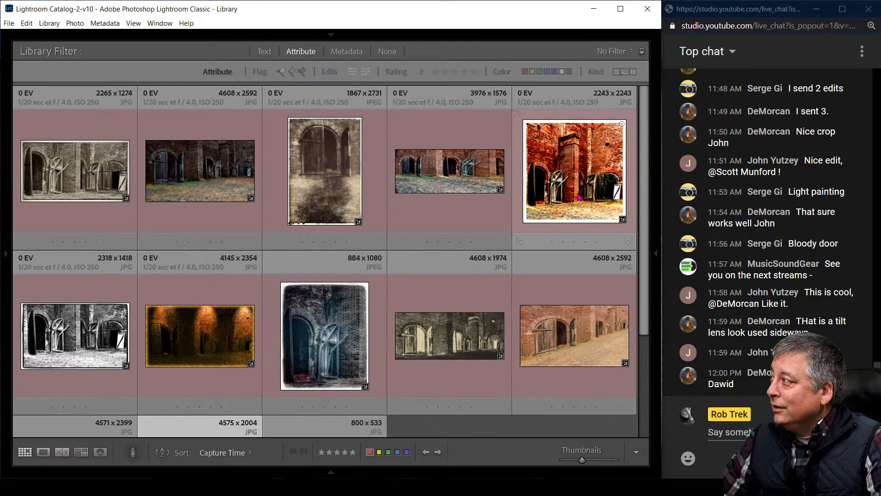
{"action": "double_click", "coordinate": [579, 198]}
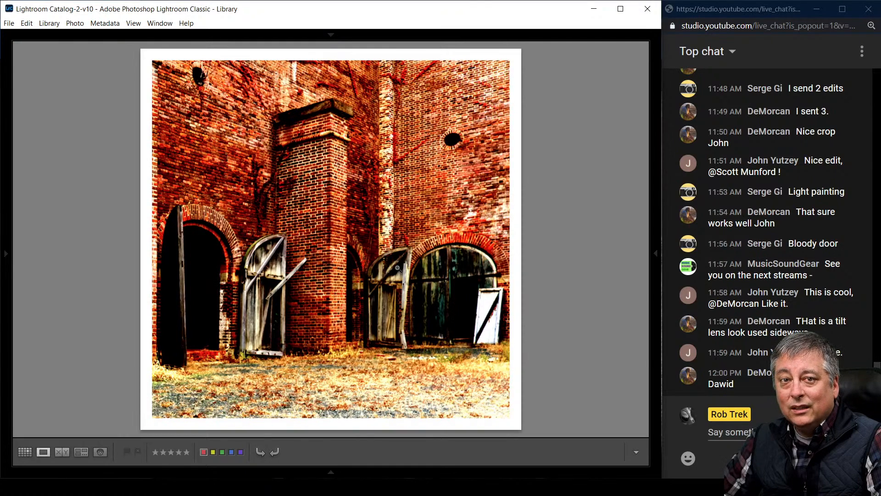
{"action": "key", "text": "g"}
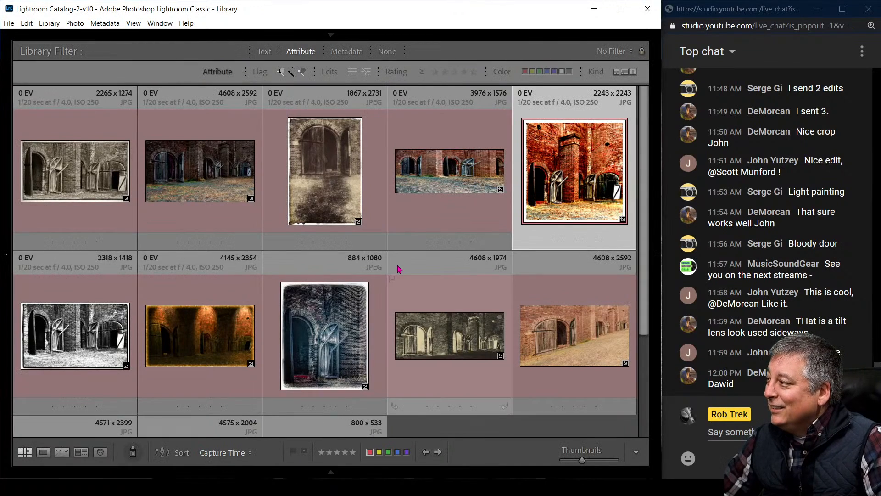
{"action": "scroll", "coordinate": [398, 321], "scroll_direction": "down", "scroll_amount": 3}
{"action": "scroll", "coordinate": [398, 321], "scroll_direction": "down", "scroll_amount": 1}
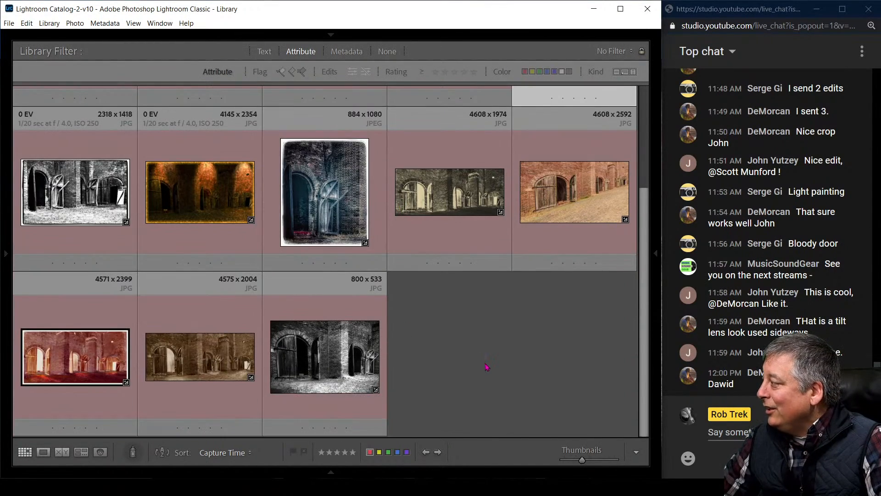